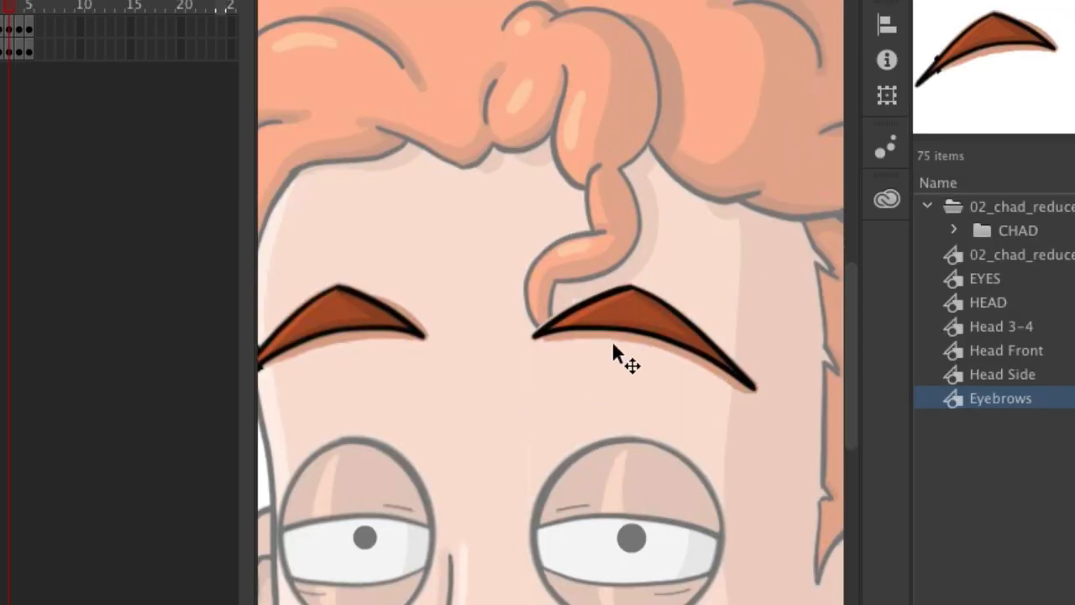
- Rotate both eyebrows so their inner ends rise and their outer ends tilt down toward the temples
left_click(611, 349)
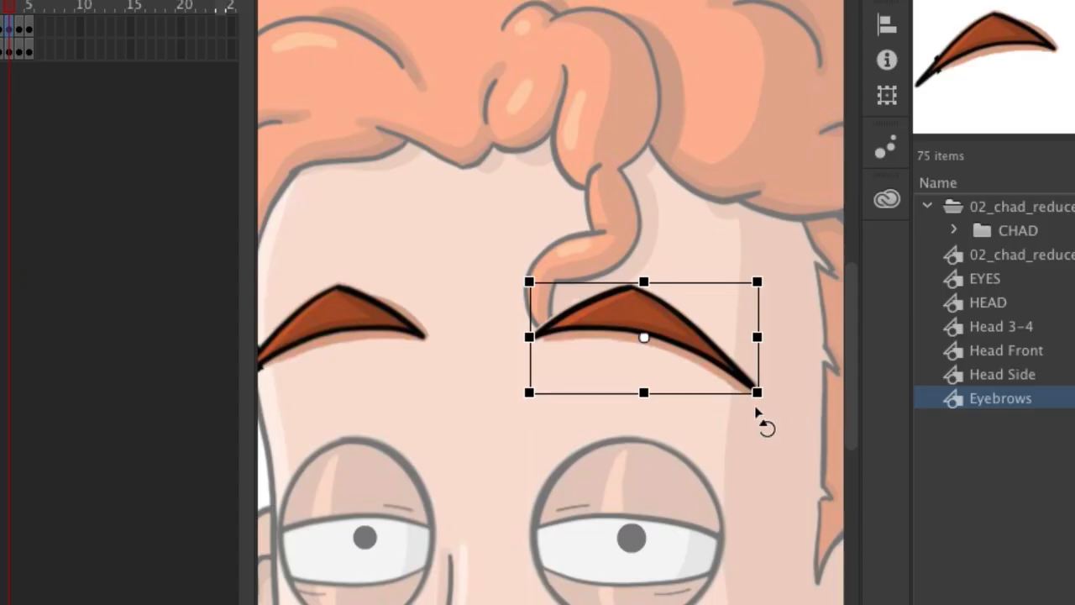
left_click_drag(758, 420, 761, 448)
left_click(350, 318)
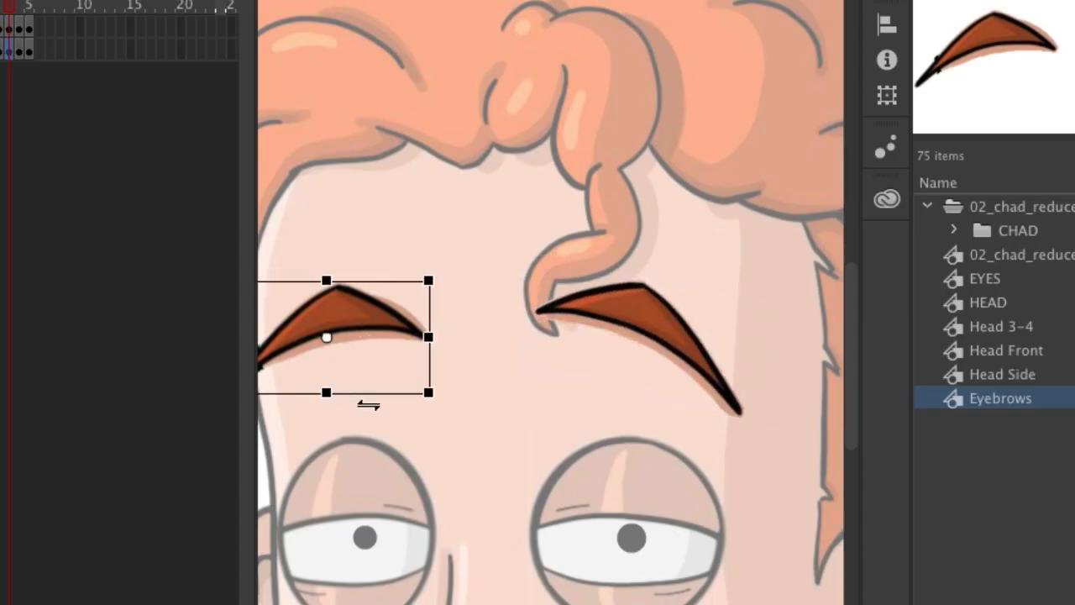
left_click_drag(447, 412, 468, 401)
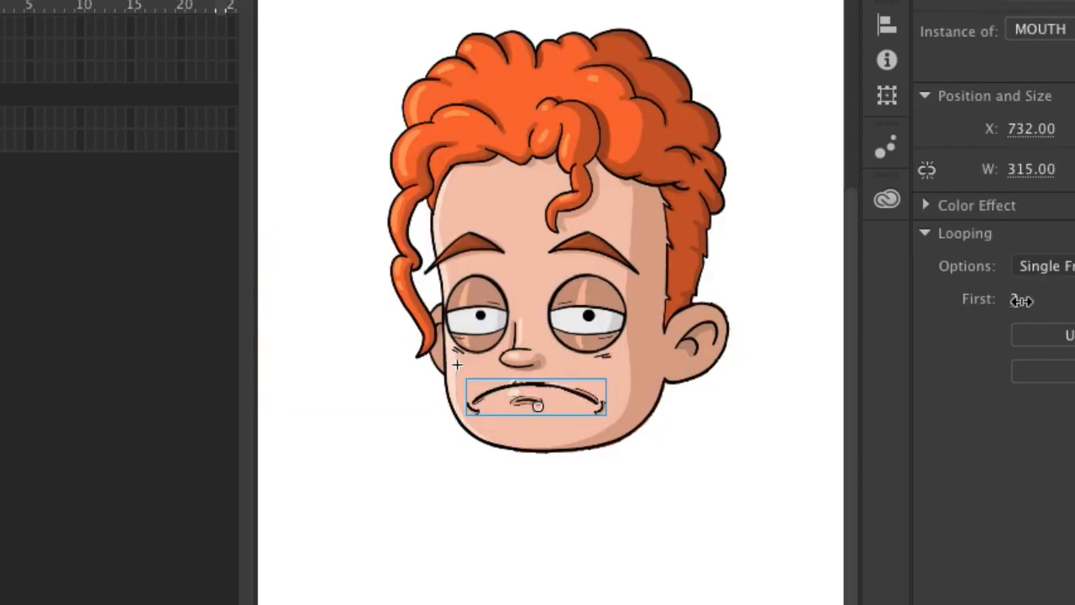
- Change the first frame of the MOUTH graphic instance's looping
left_click_drag(1020, 296, 1023, 299)
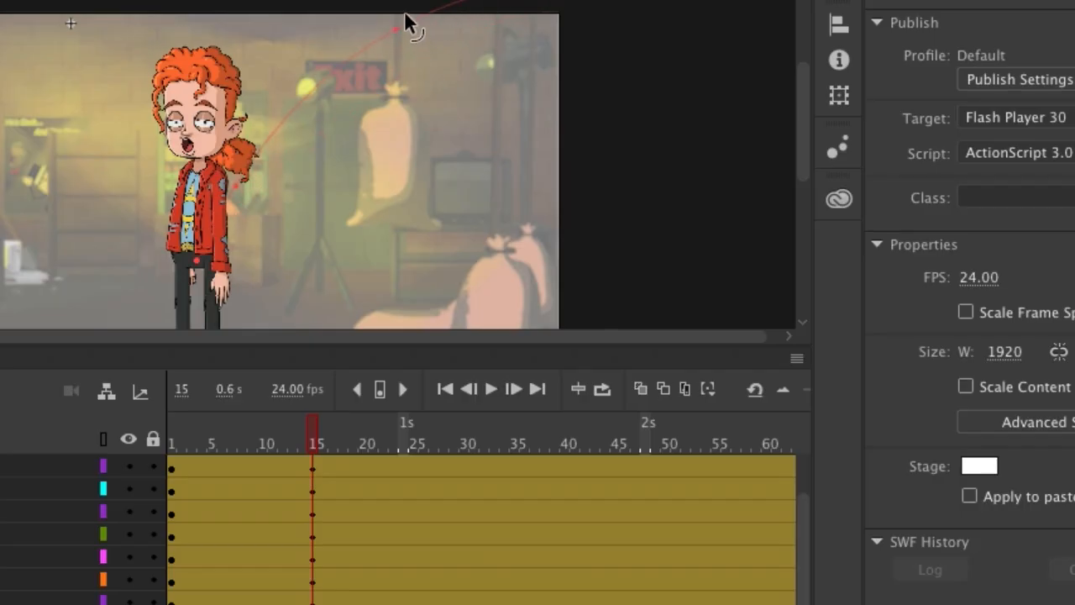
- Play the character animation and scrub through its opening frames to review the motion
key("Return")
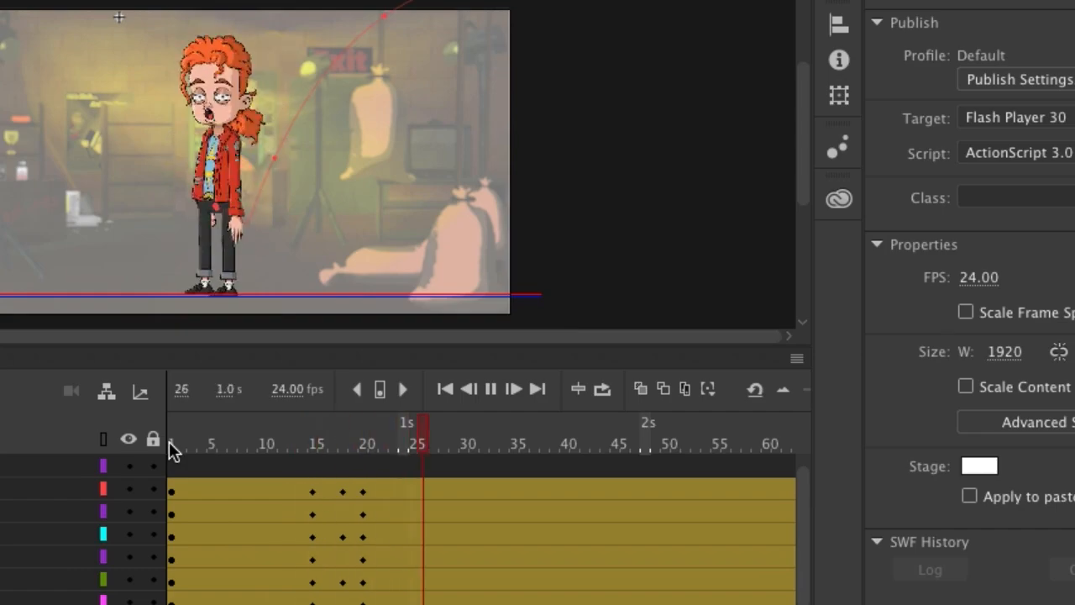
left_click_drag(275, 443, 343, 450)
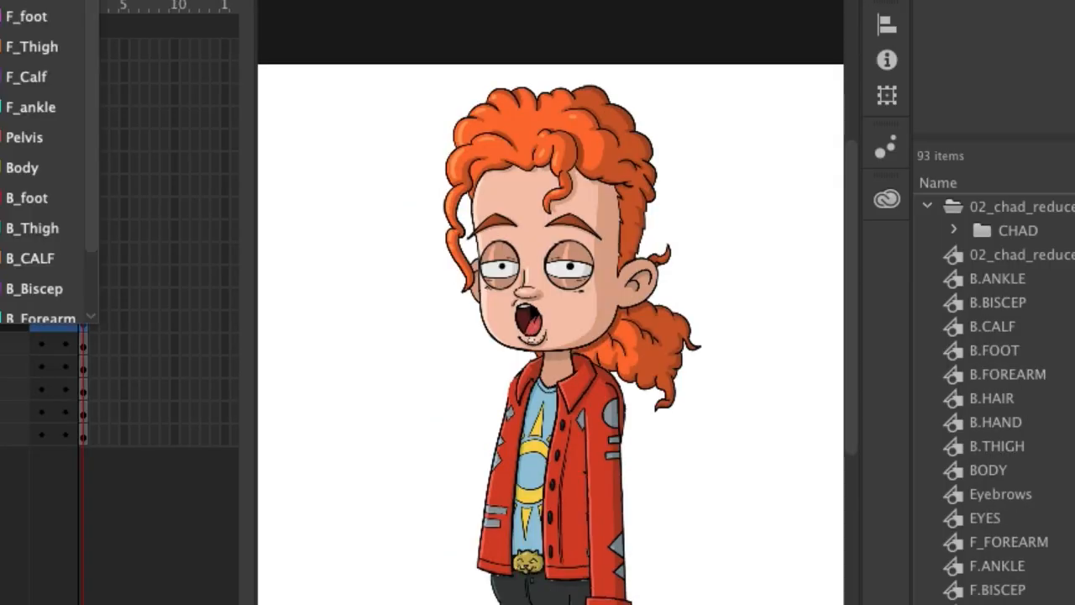
- Parent the selected limb layer to B_CALF and start choosing a parent for the layer below it
left_click(42, 254)
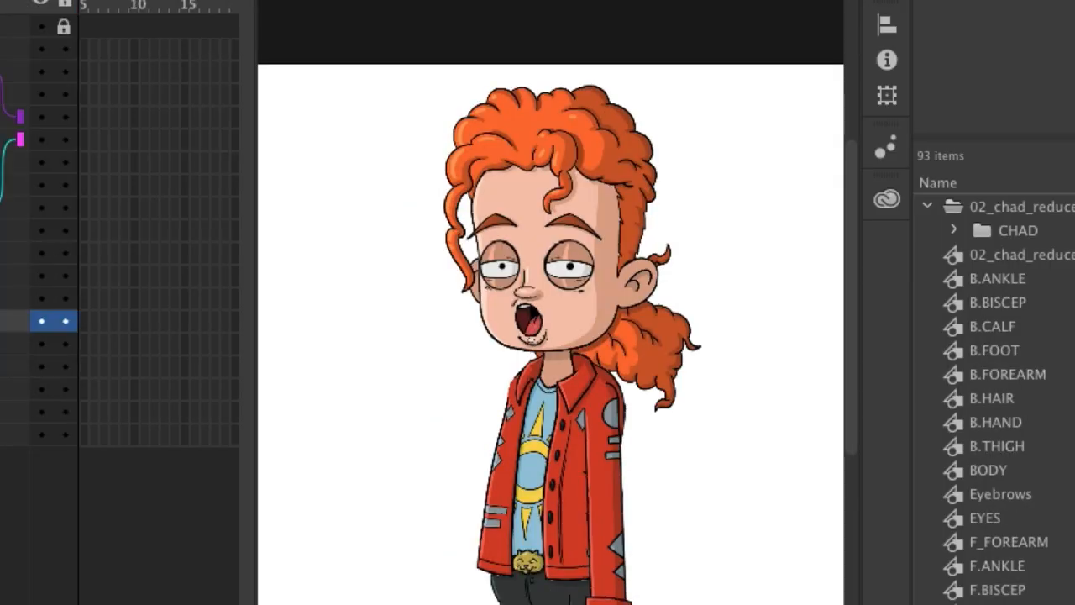
left_click(14, 344)
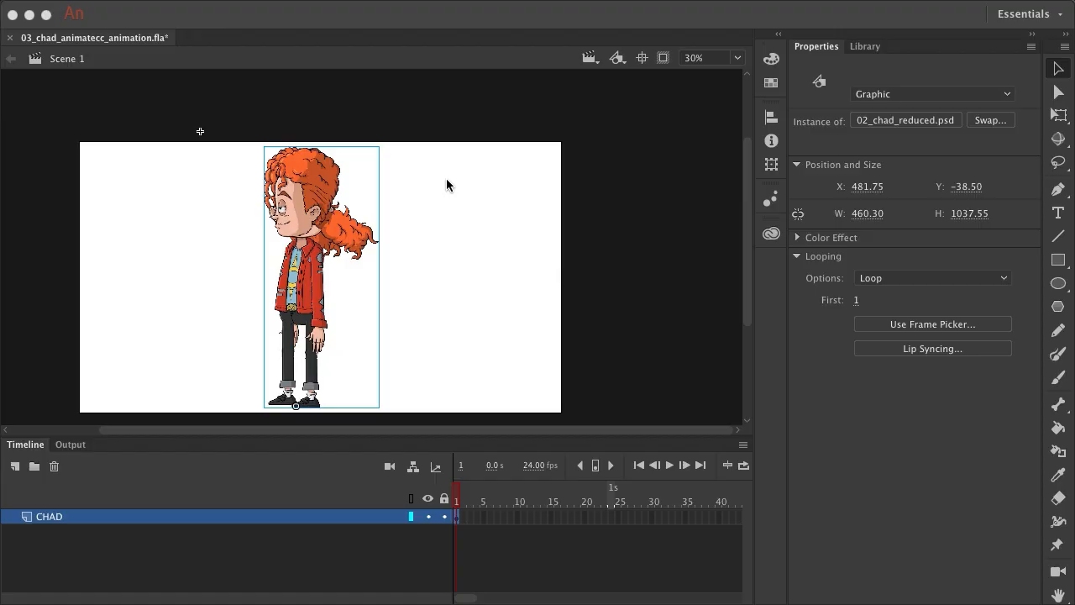
- Dock the Timeline panel as a tall column beside the stage and narrow it to the layer list's width
left_click(32, 444)
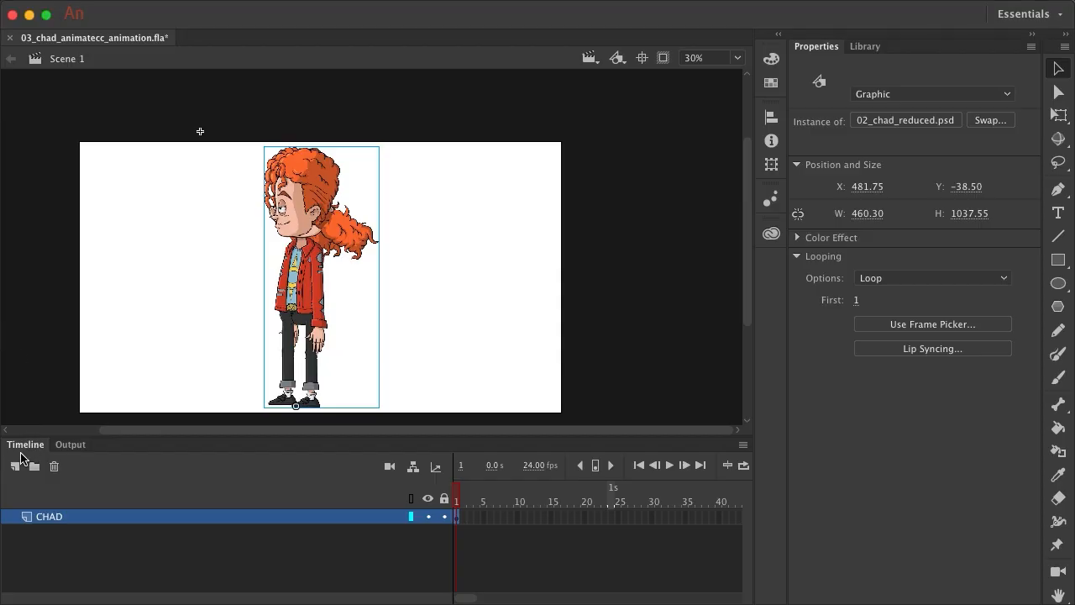
left_click_drag(20, 443, 3, 386)
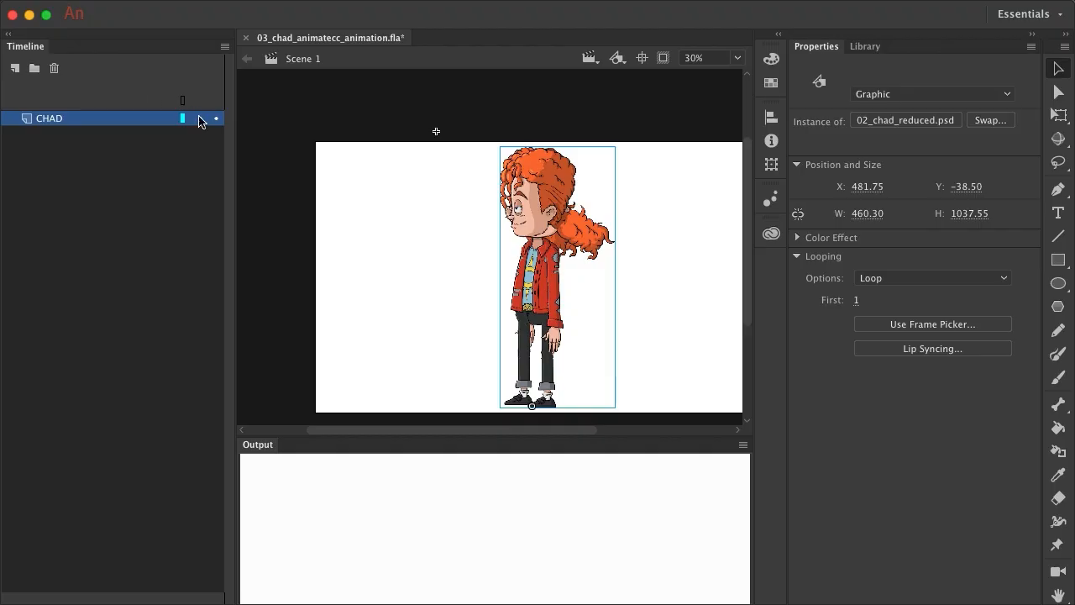
left_click_drag(236, 144, 199, 157)
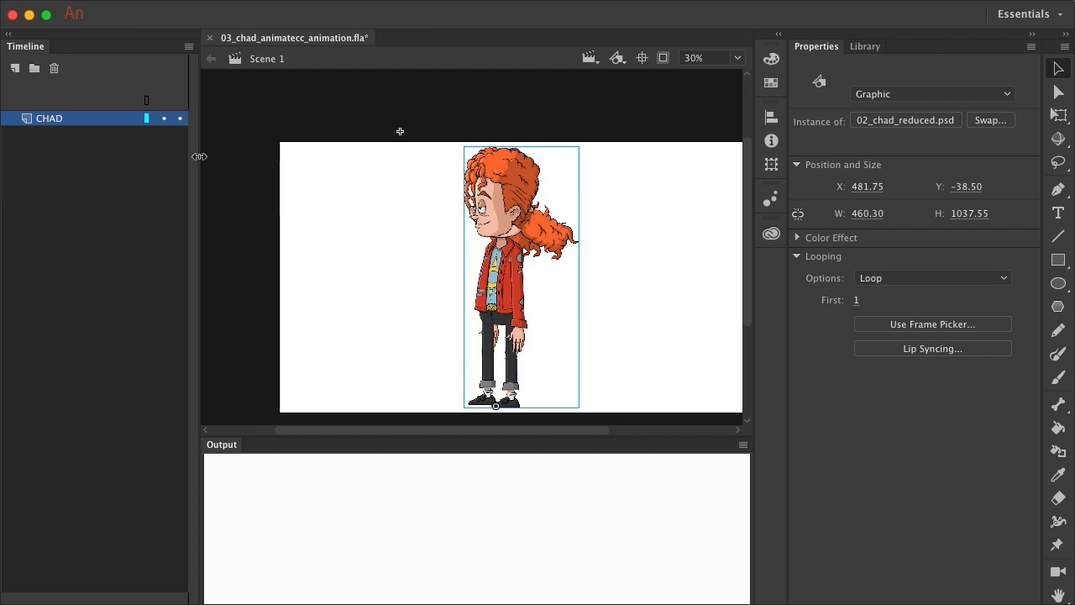
- Open the 02_chad_reduced.psd graphic instance for editing and close the empty Output panel
left_click(37, 122)
double_click(514, 215)
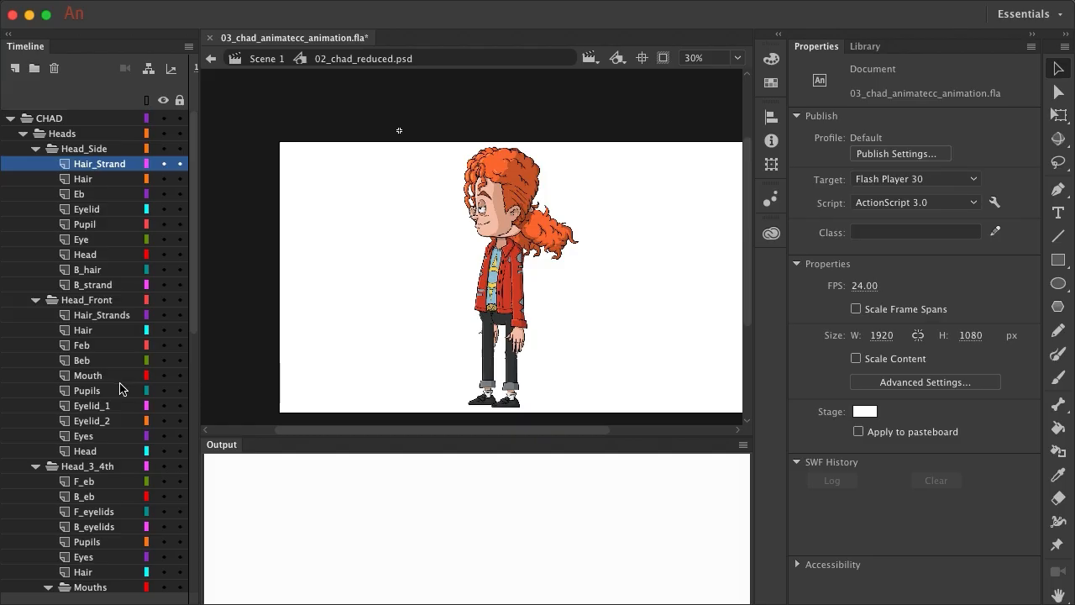
left_click(744, 446)
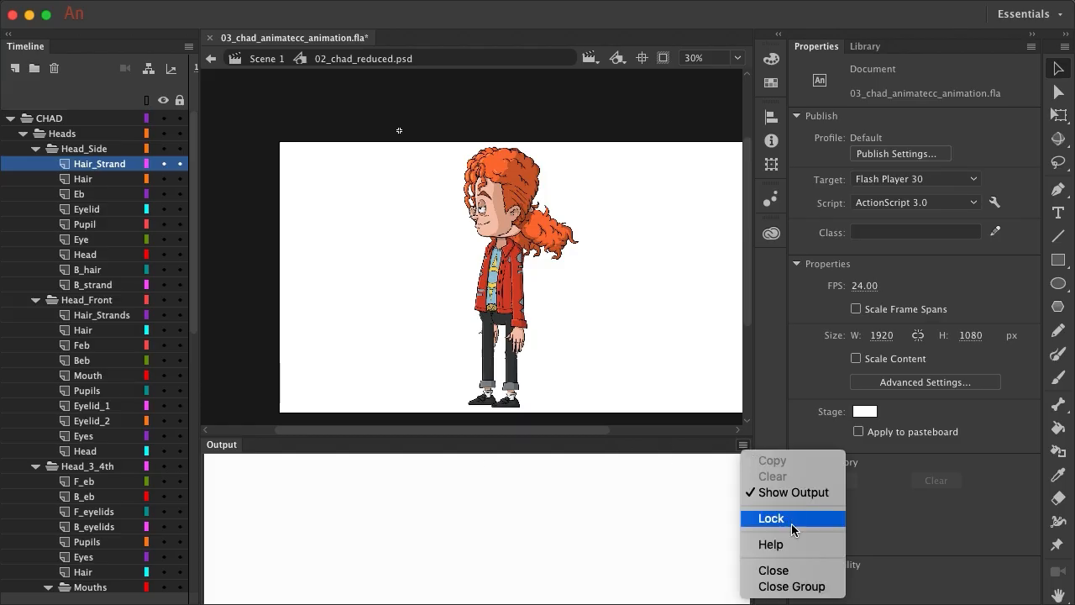
left_click(786, 569)
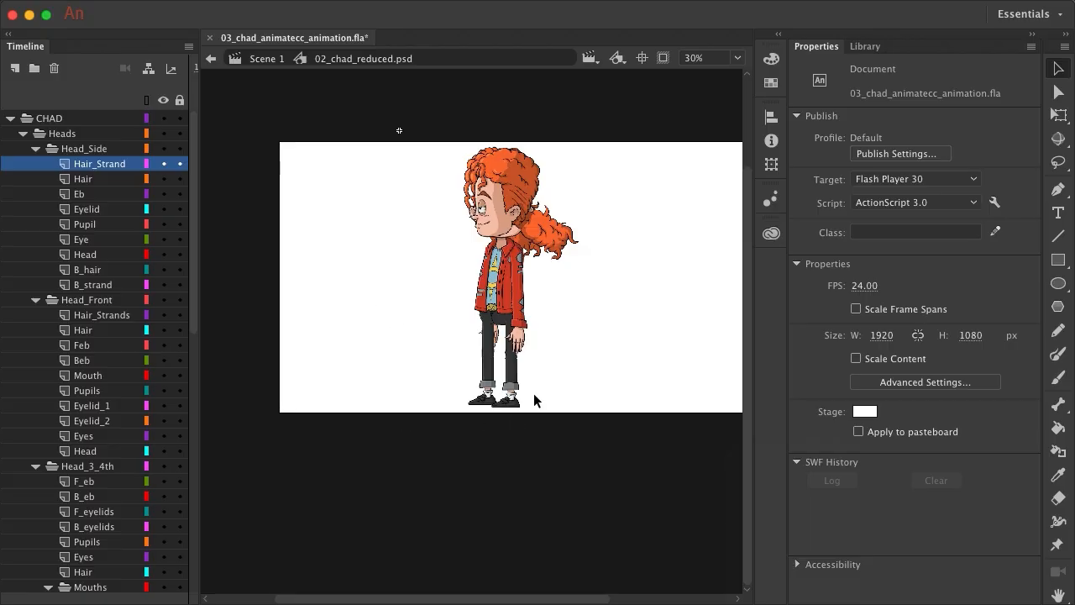
scroll(491, 386, "right", 5)
scroll(492, 385, "left", 4)
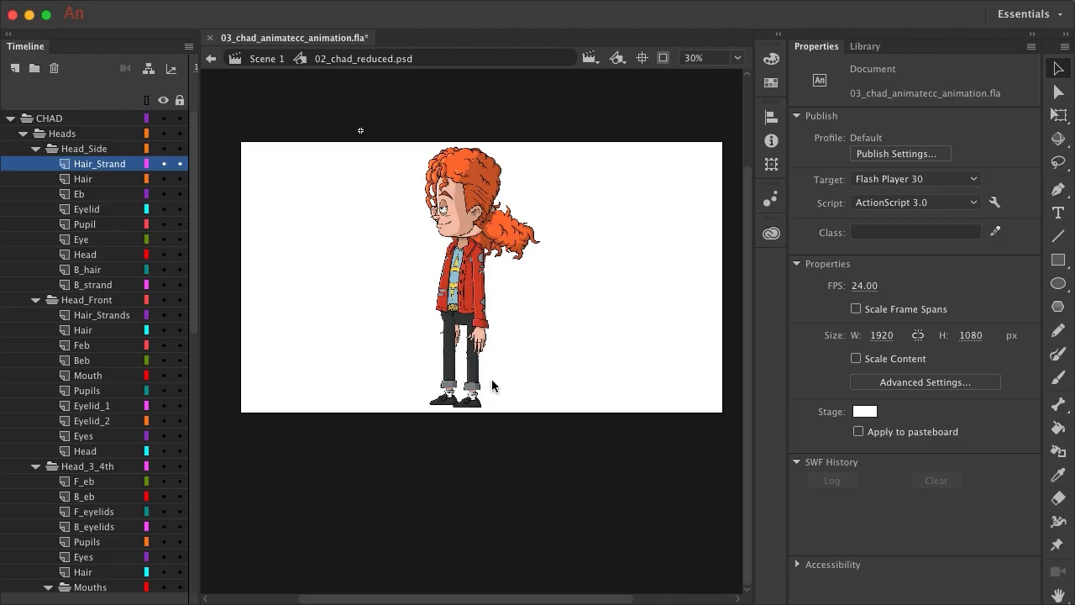
- Examine the Head_Side, Head_Front and Head_3_4th layer folders and the Mouths layers
left_click(91, 181)
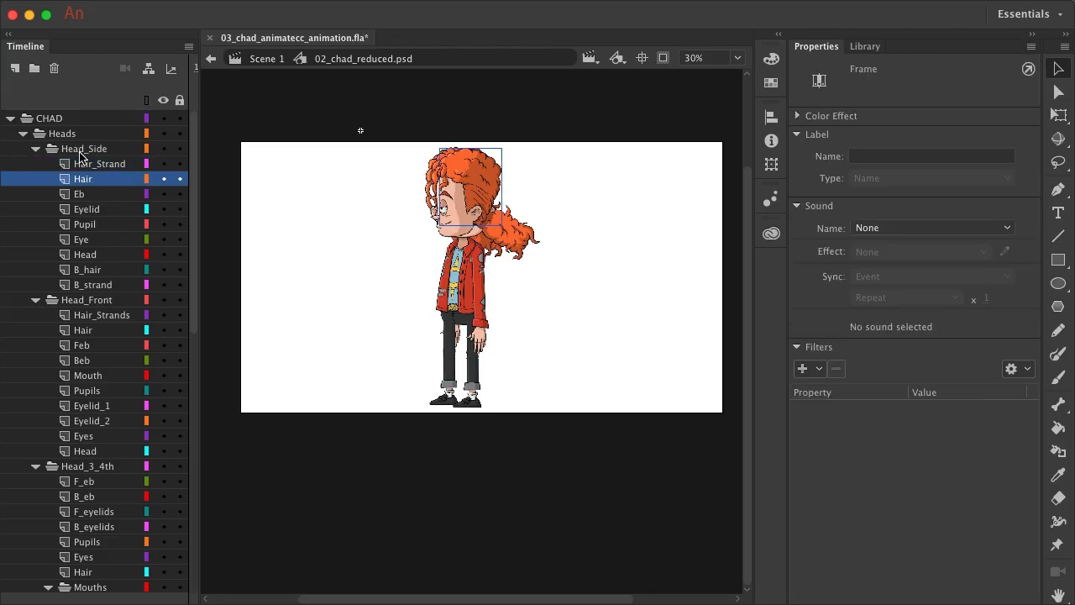
left_click(81, 152)
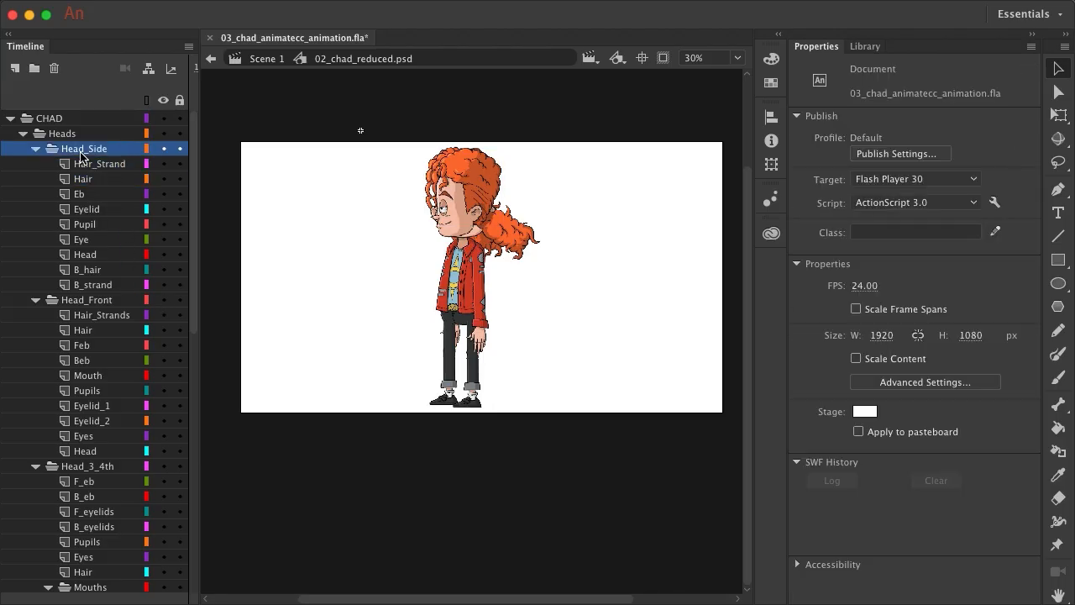
left_click(82, 301)
scroll(88, 432, "down", 1)
left_click(93, 421)
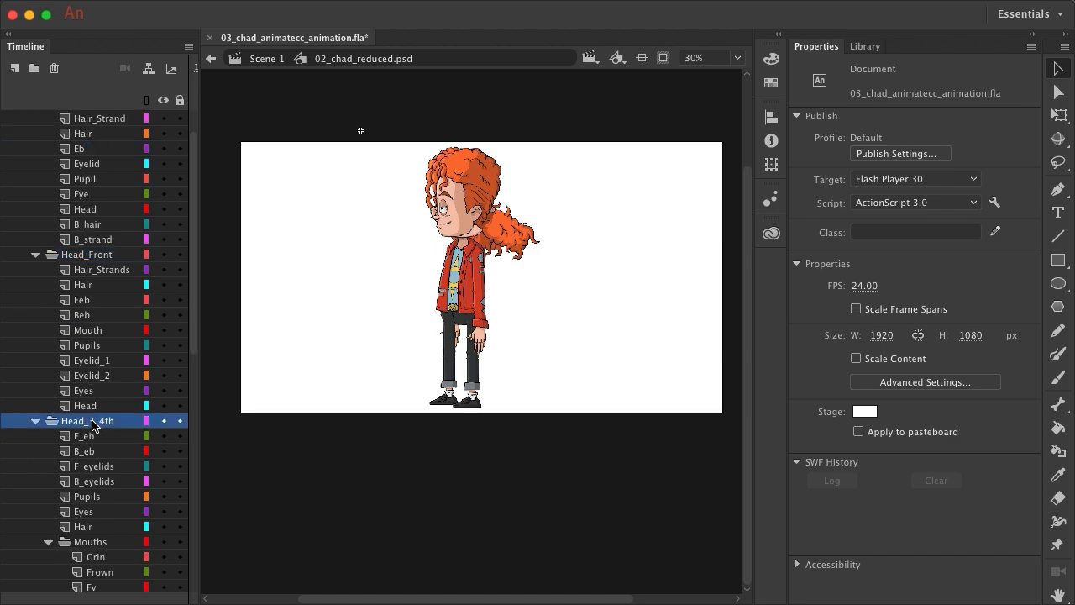
scroll(92, 425, "down", 4)
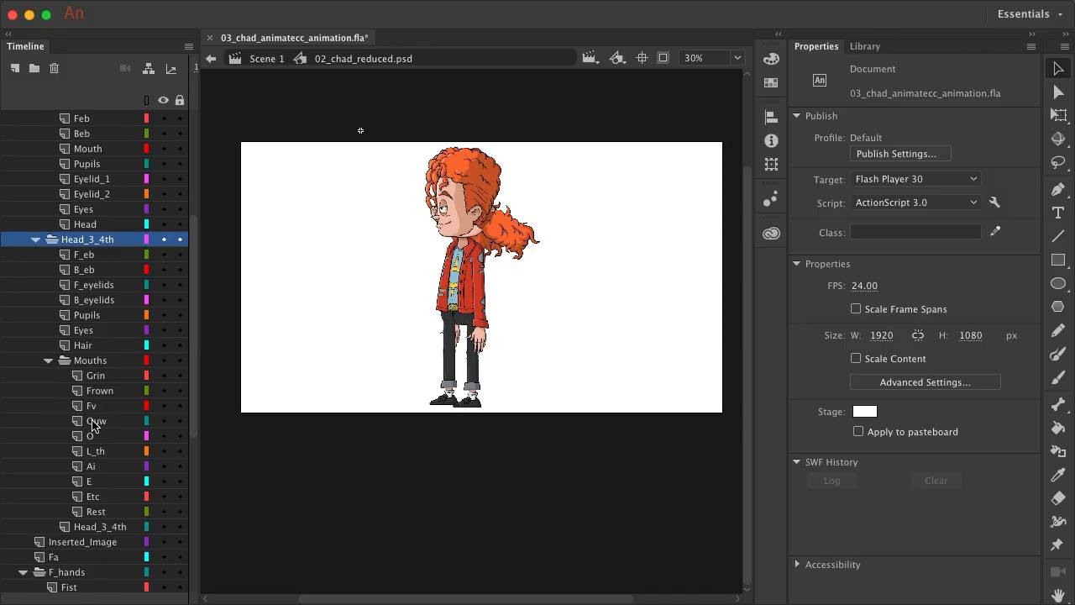
scroll(92, 425, "up", 5)
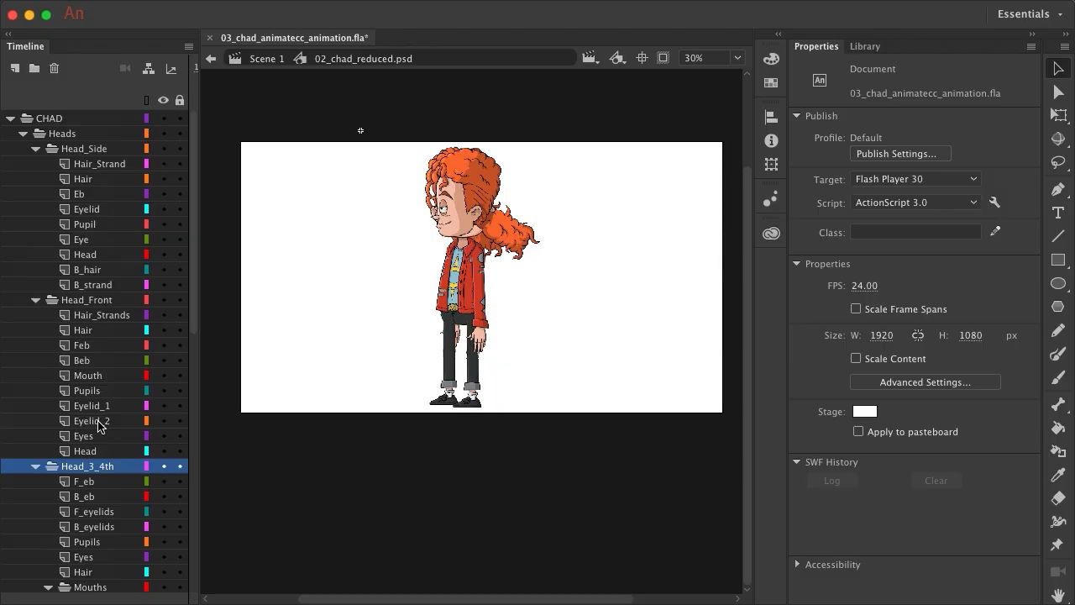
- Copy all layers of the Head_Side folder, from Hair_Strand through B_strand
left_click(91, 168)
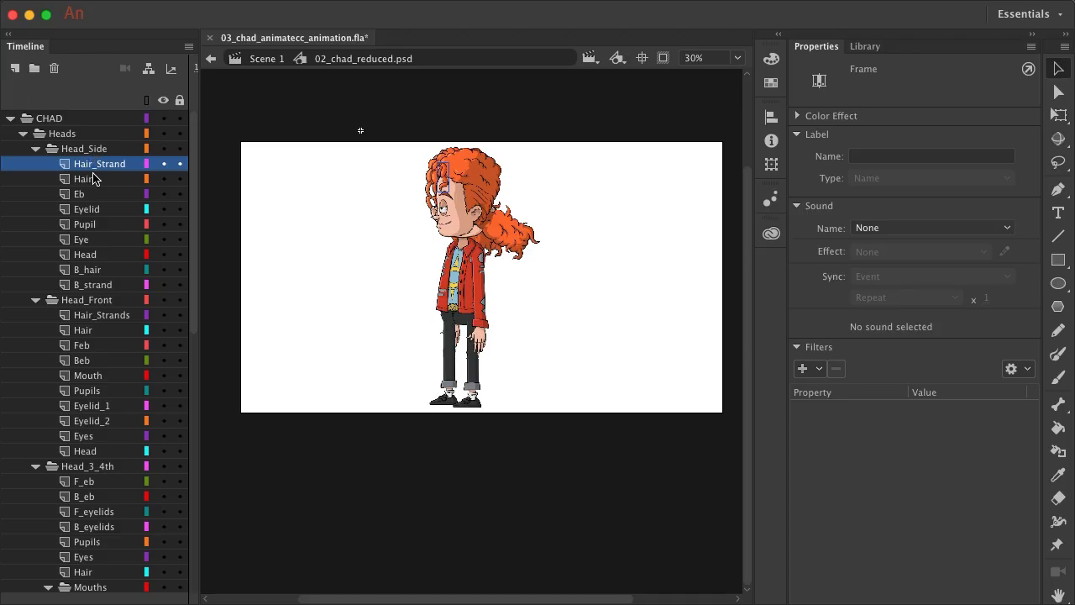
left_click(88, 289, "shift")
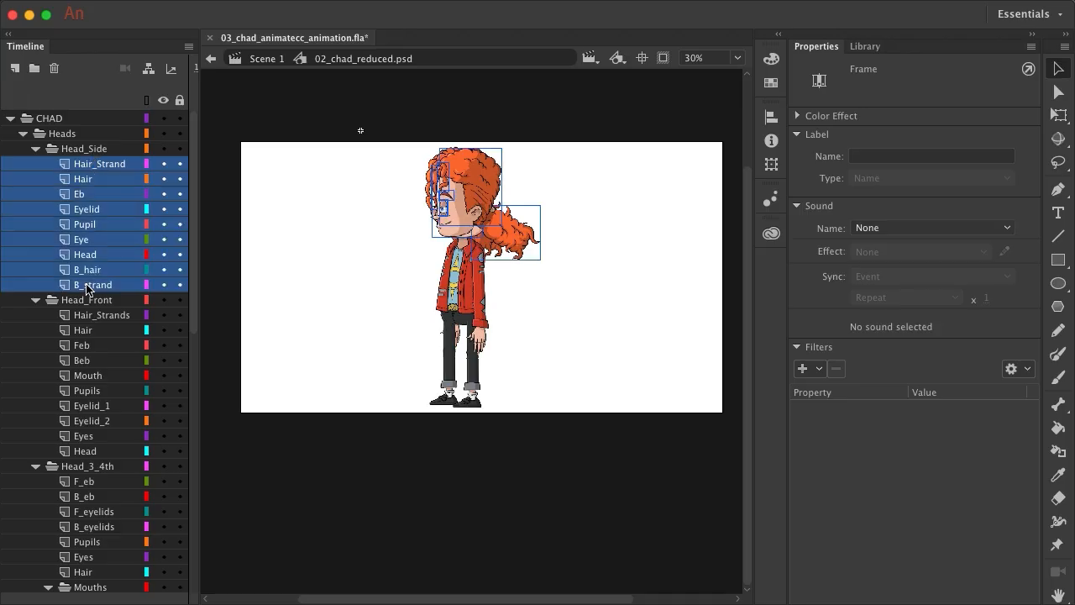
right_click(87, 210)
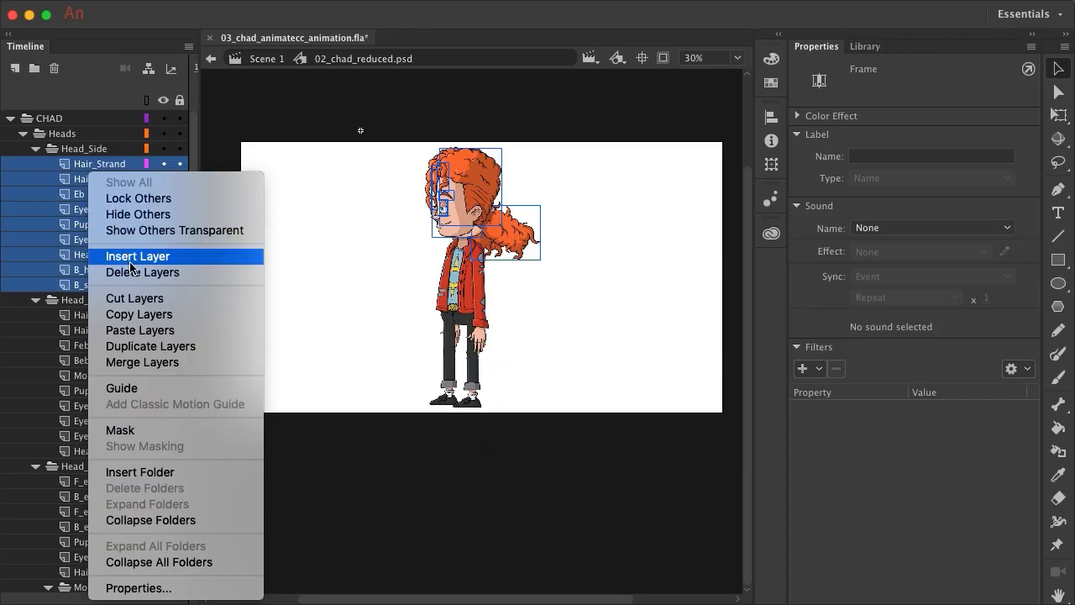
left_click(188, 318)
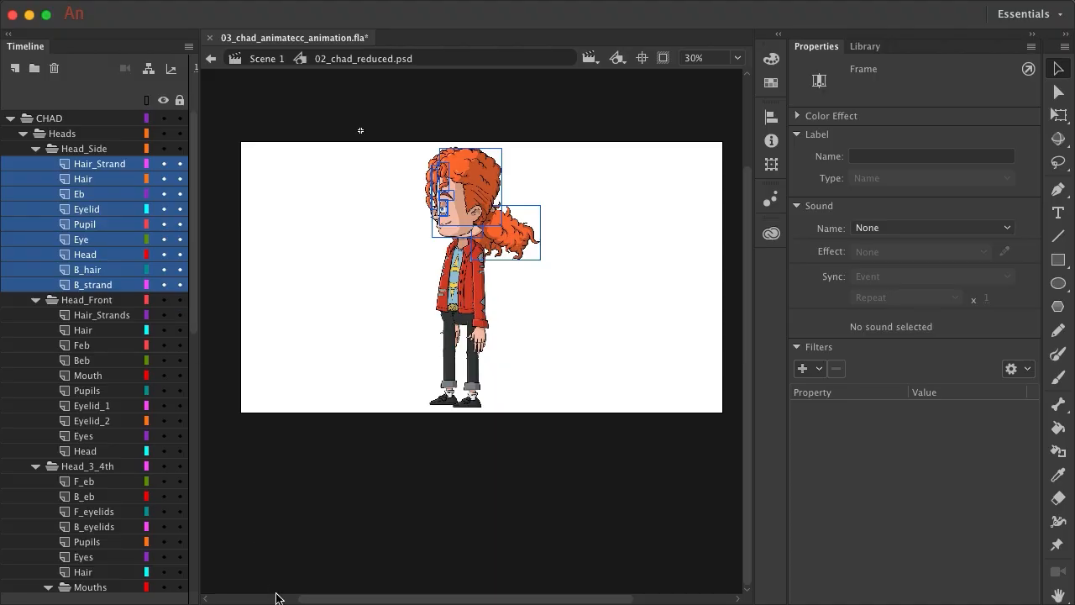
- Create a new graphic symbol named "Head Side" in the library root
key("super+F8")
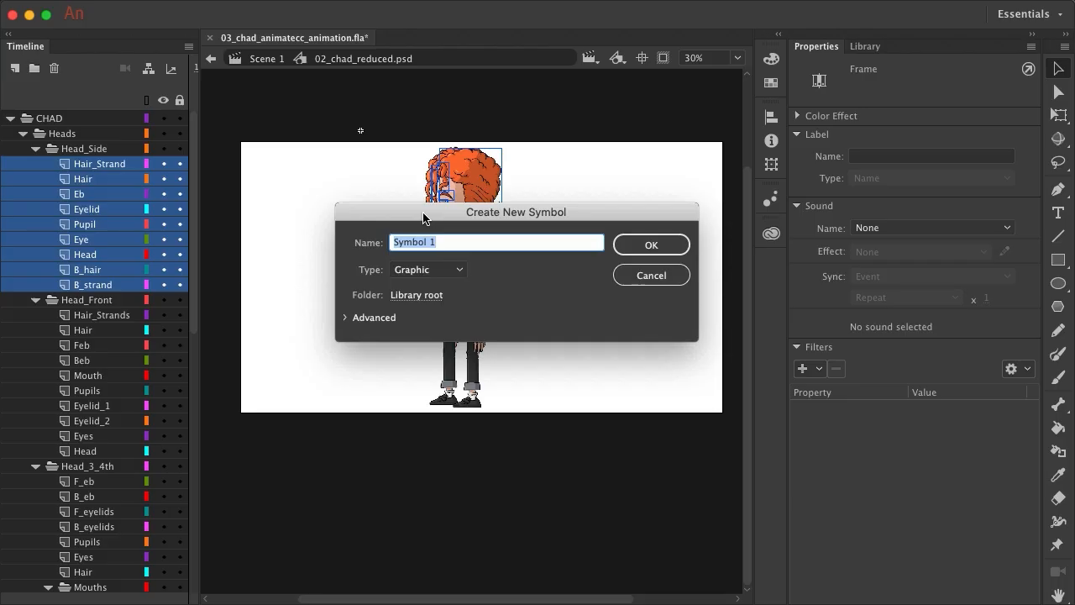
type("Head Side")
left_click(646, 251)
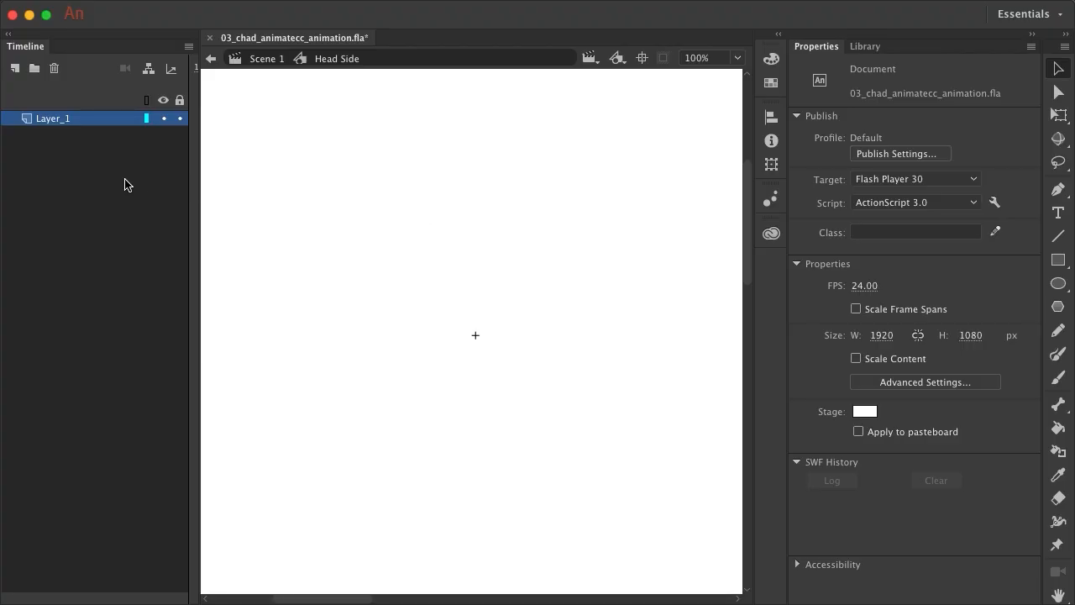
- Paste the copied side-head layers into the Head Side symbol and delete the empty Layer_1
right_click(69, 123)
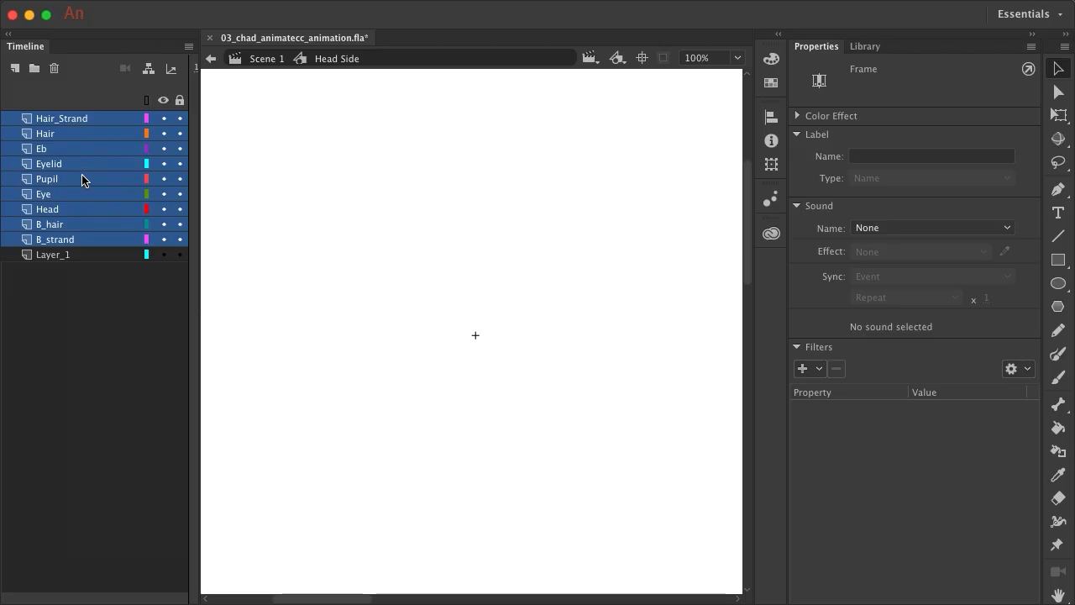
left_click(78, 256)
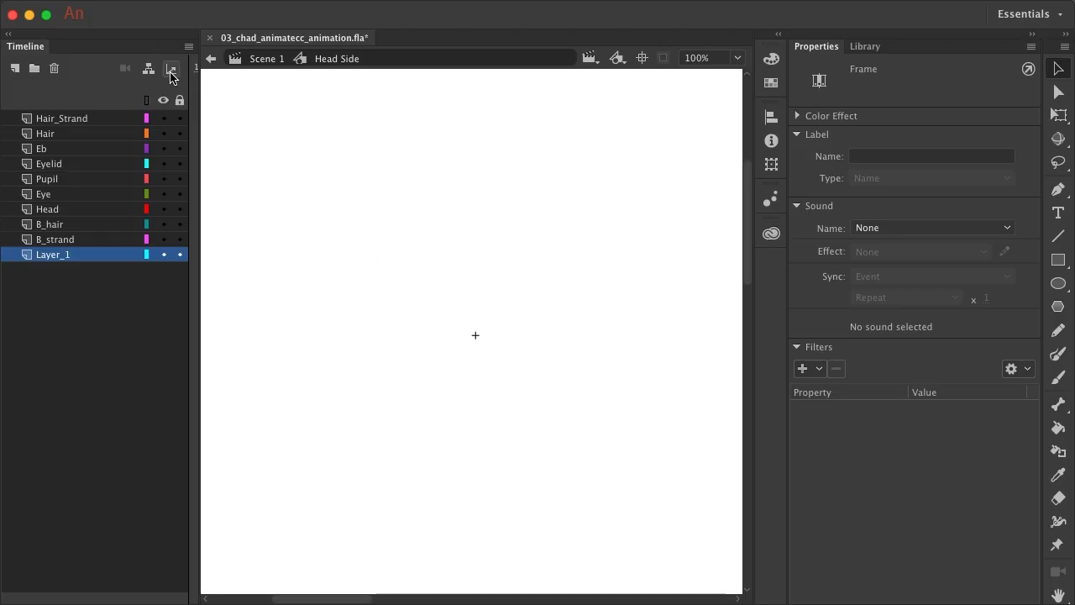
left_click(54, 69)
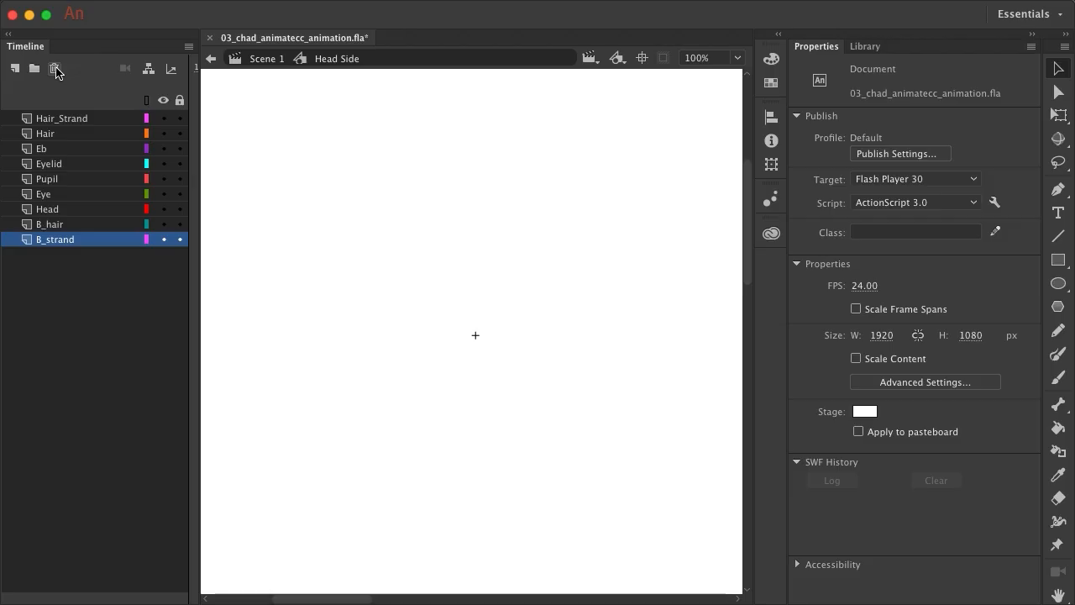
- Return to the 02_chad_reduced.psd symbol and copy all Head_Front layers, from Hair_Strands through Head
left_click(267, 59)
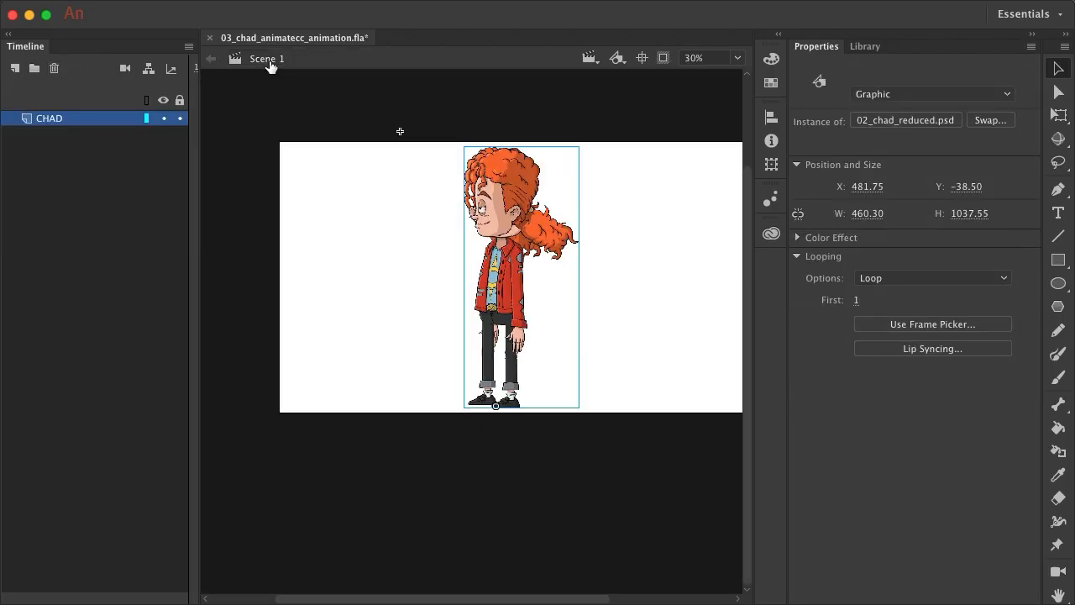
double_click(506, 179)
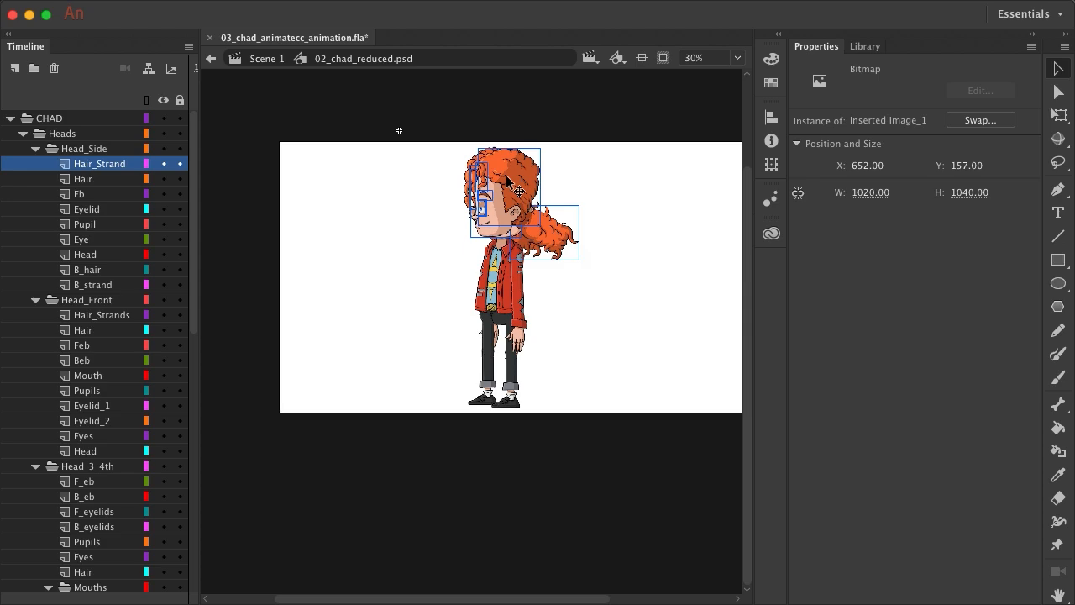
left_click(101, 316)
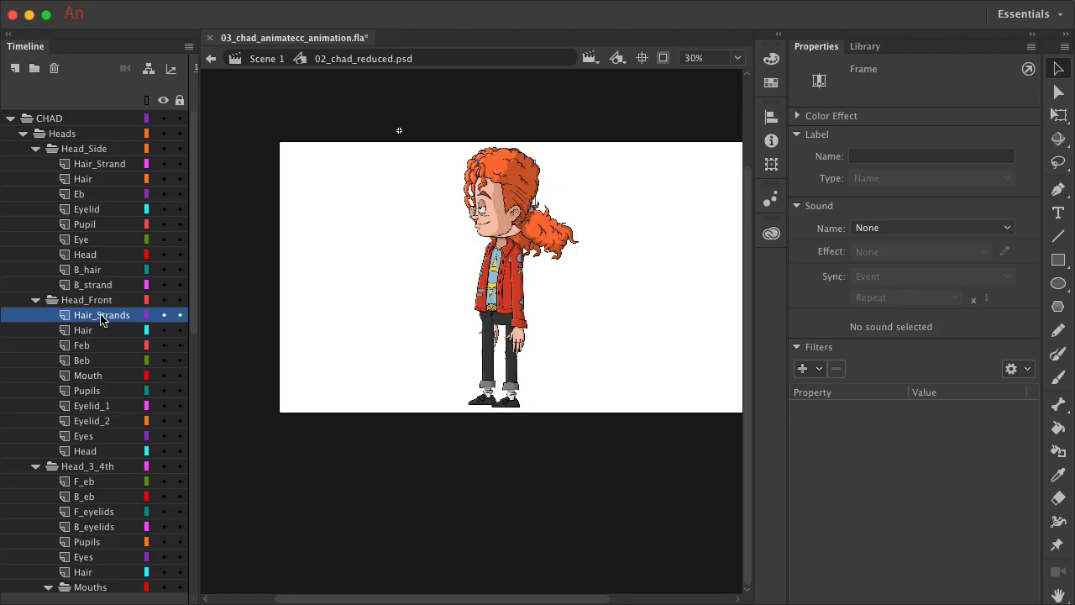
left_click(87, 450, "shift")
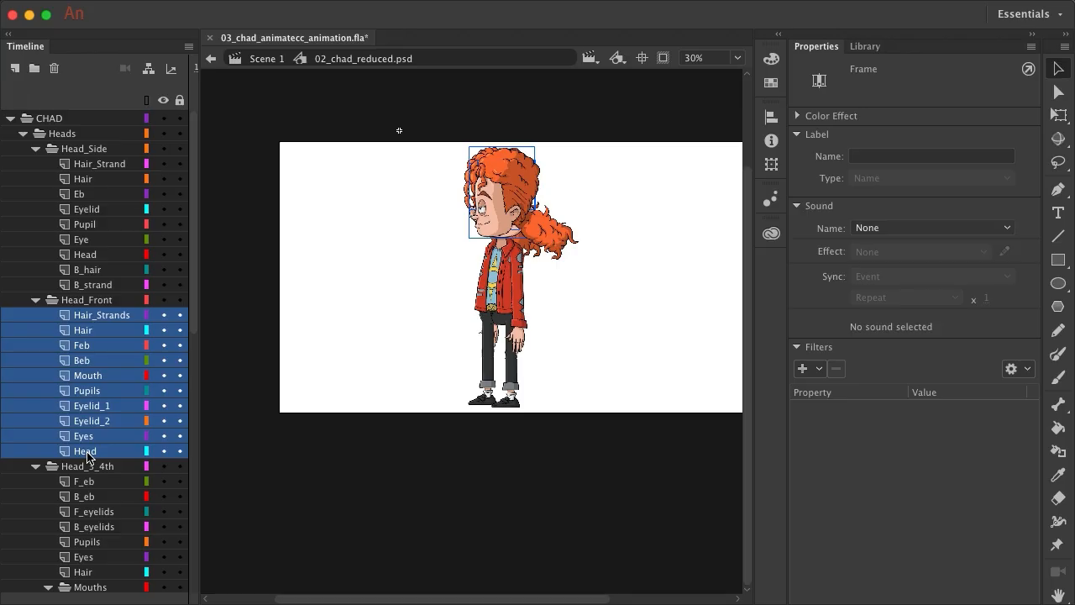
right_click(87, 455)
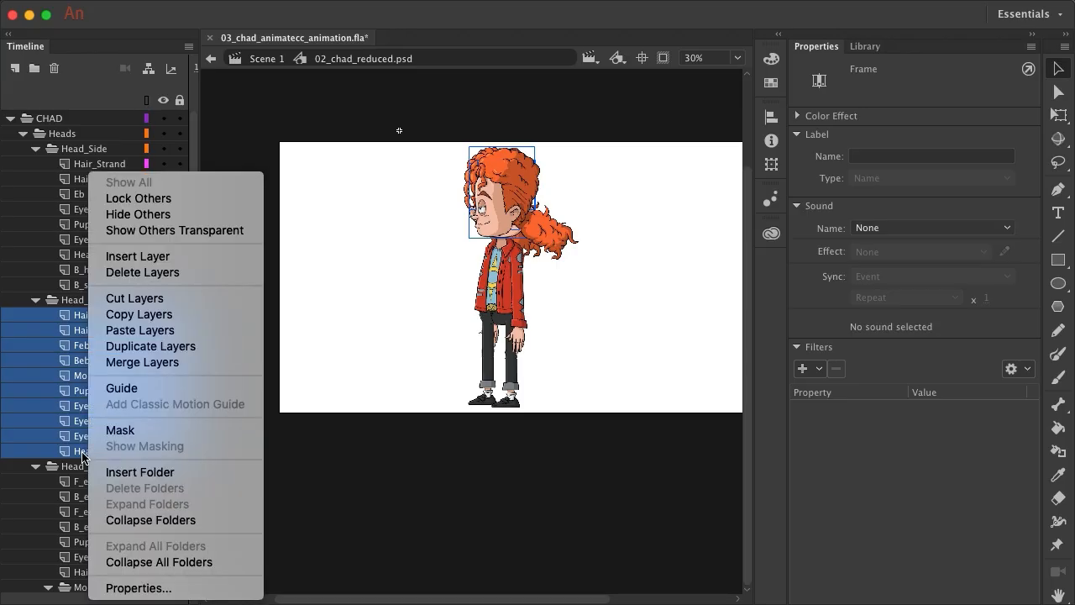
left_click(120, 317)
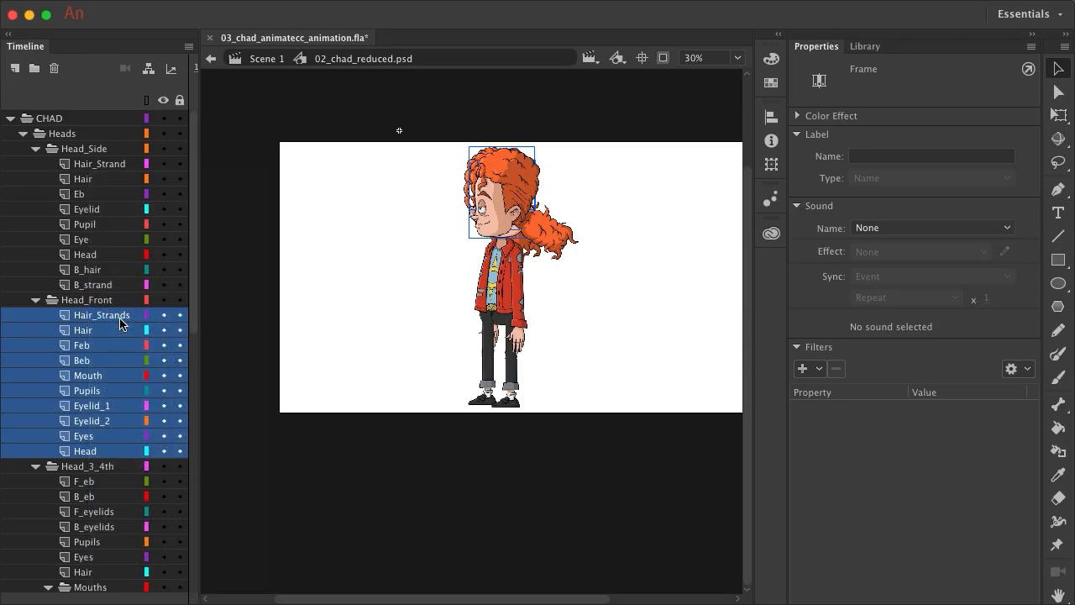
- Create a new graphic symbol named "Head Front" in the library root
key("super+F8")
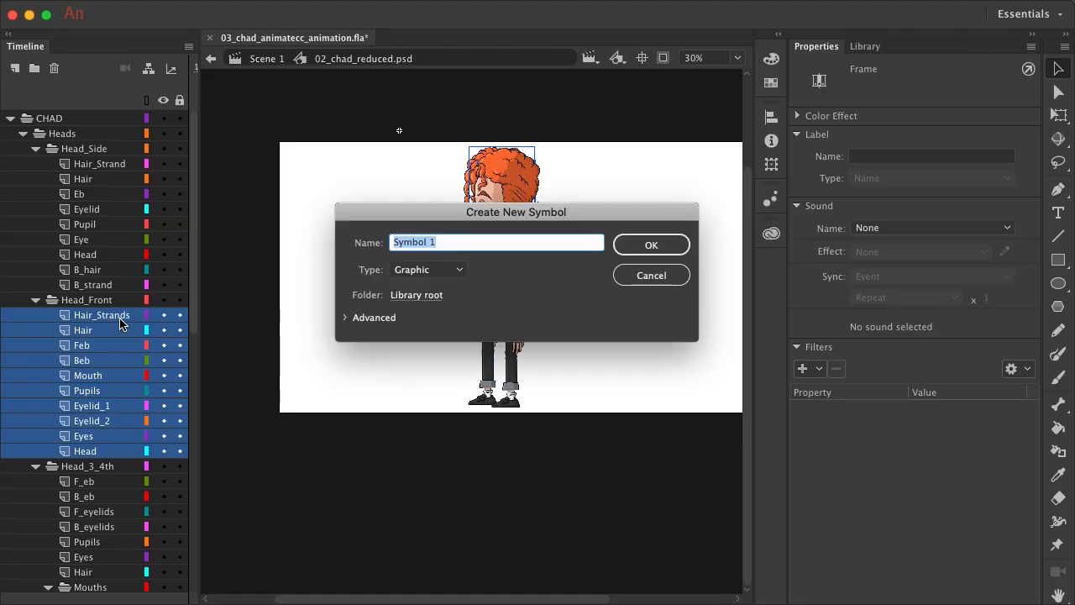
type("Head")
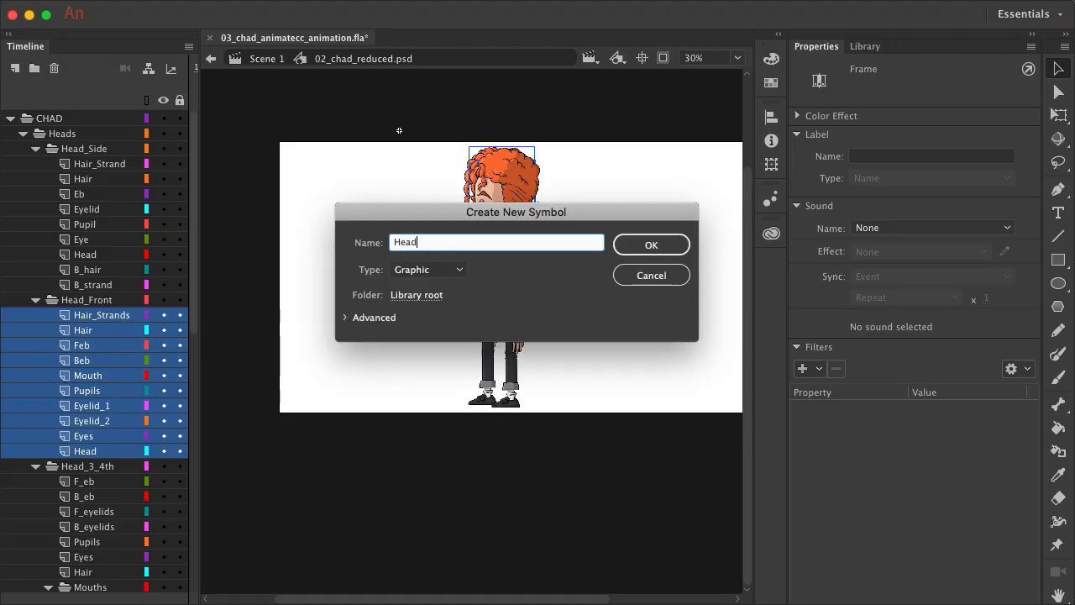
type(" Front")
left_click(622, 244)
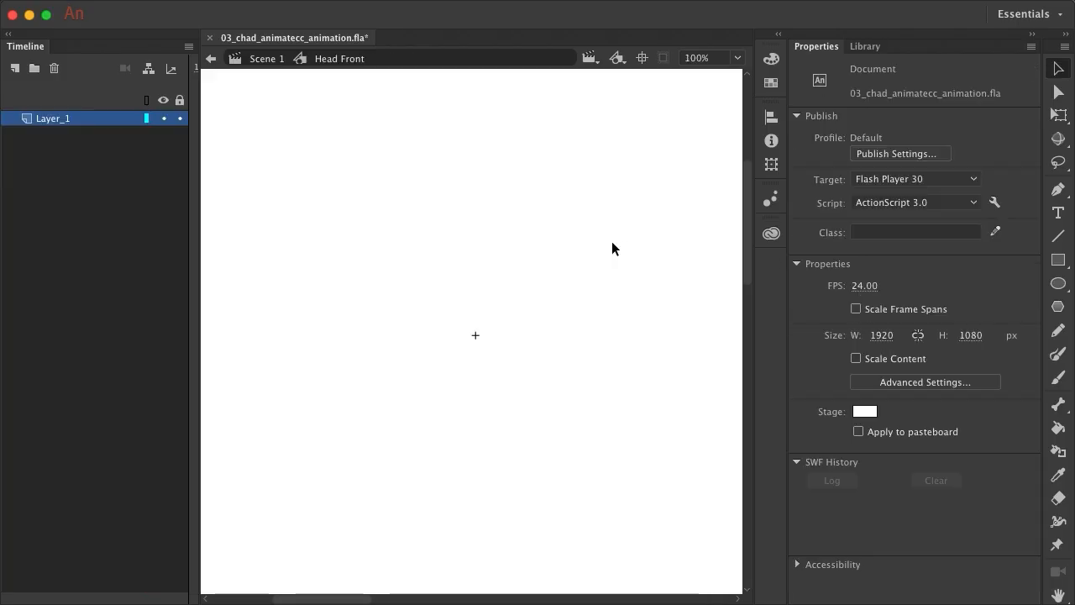
- Paste the copied front-head layers into the Head Front symbol and delete the empty Layer_1
right_click(72, 120)
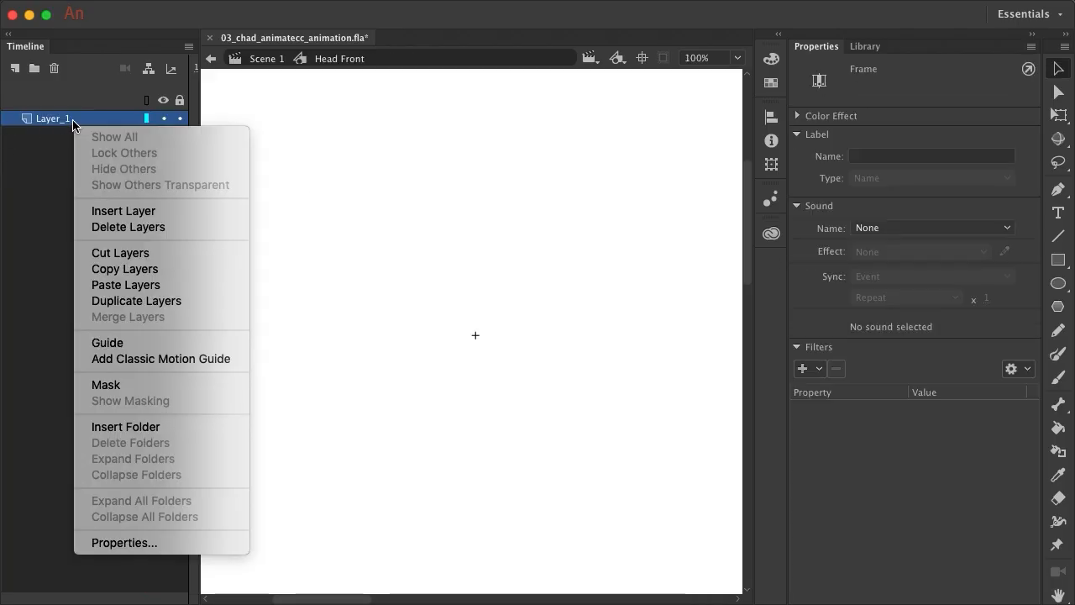
left_click(125, 285)
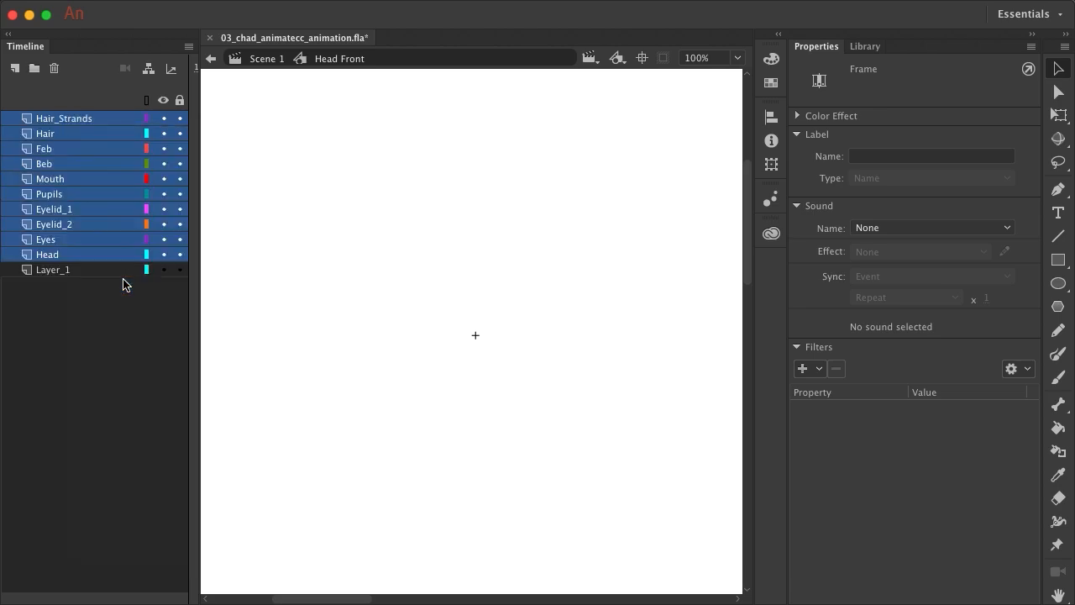
left_click(102, 272)
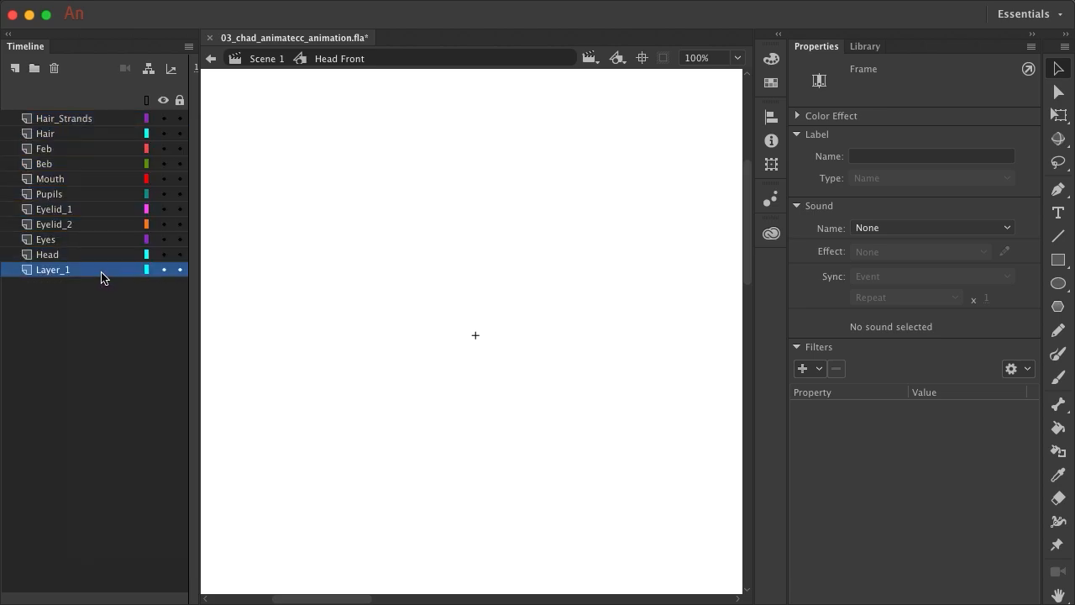
left_click(55, 71)
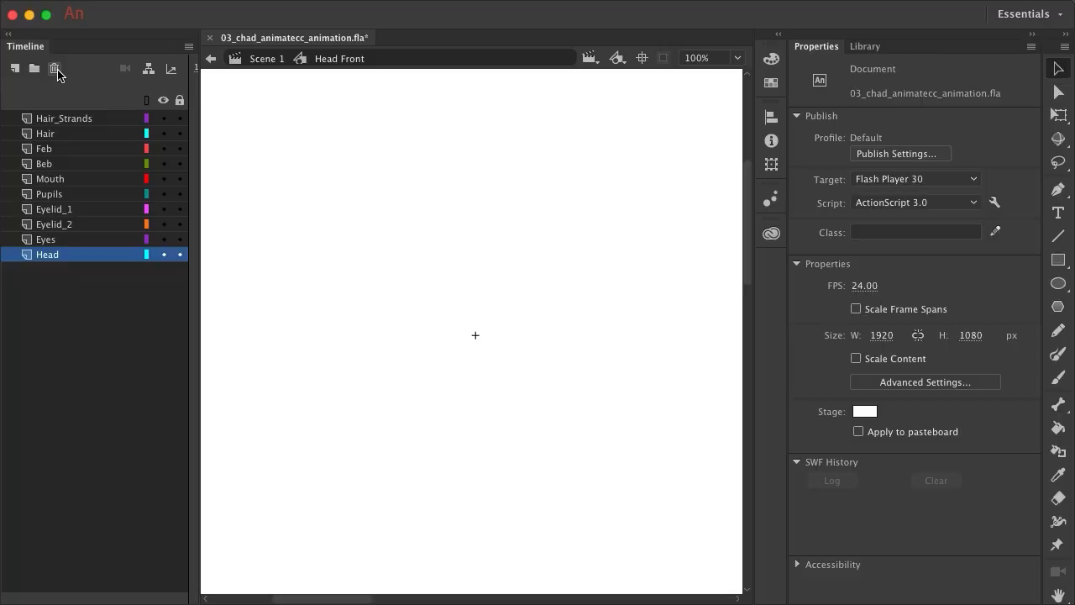
- Return to the 02_chad_reduced.psd symbol and copy all Head_3_4th layers, from F_eb through Head_3_4th, including the Mouths folder
left_click(262, 59)
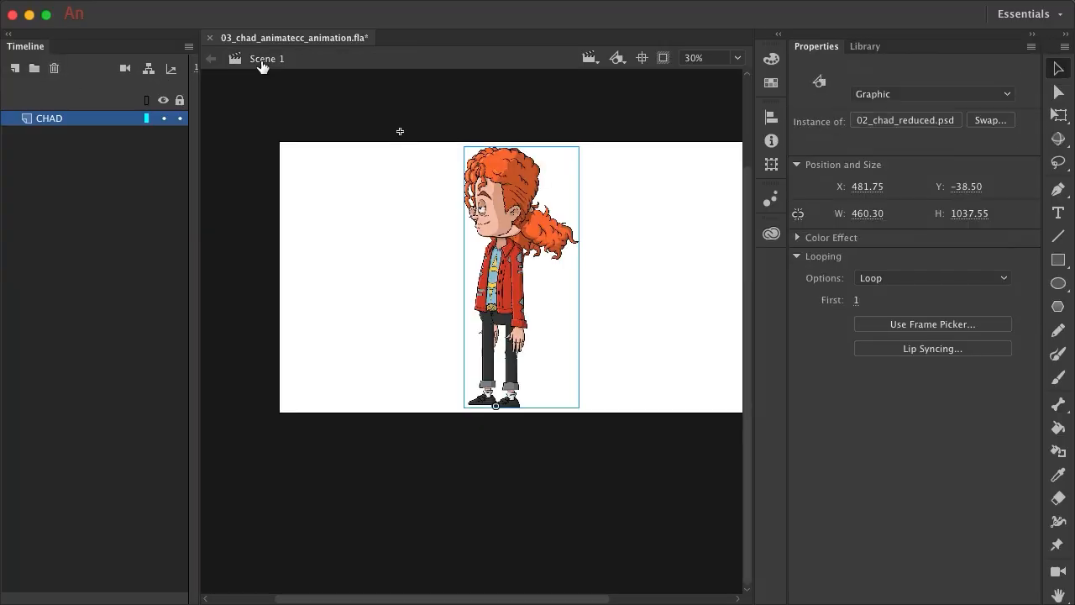
double_click(510, 193)
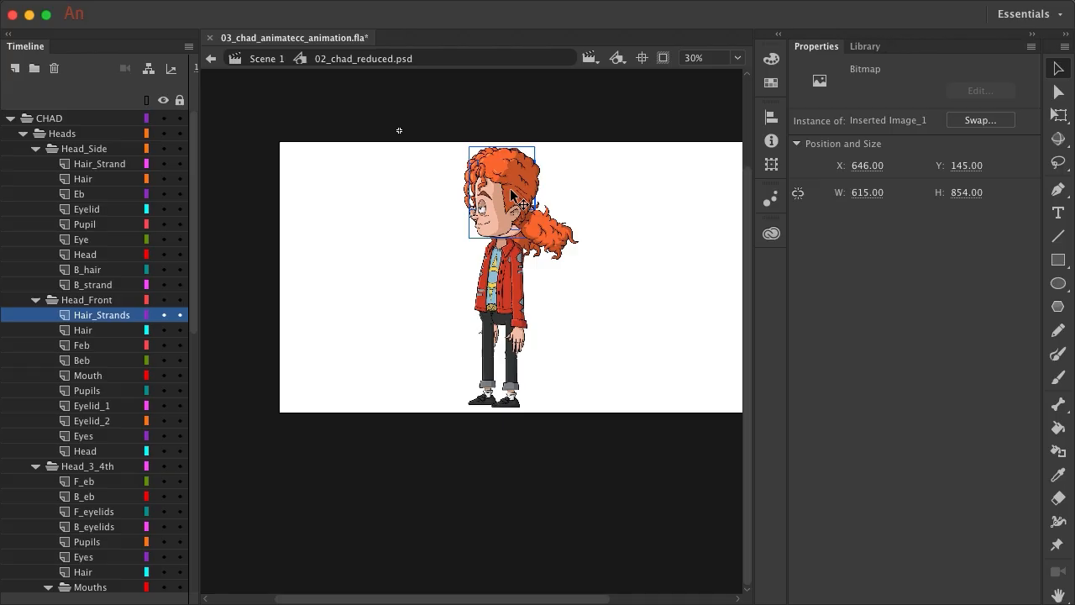
scroll(108, 436, "down", 7)
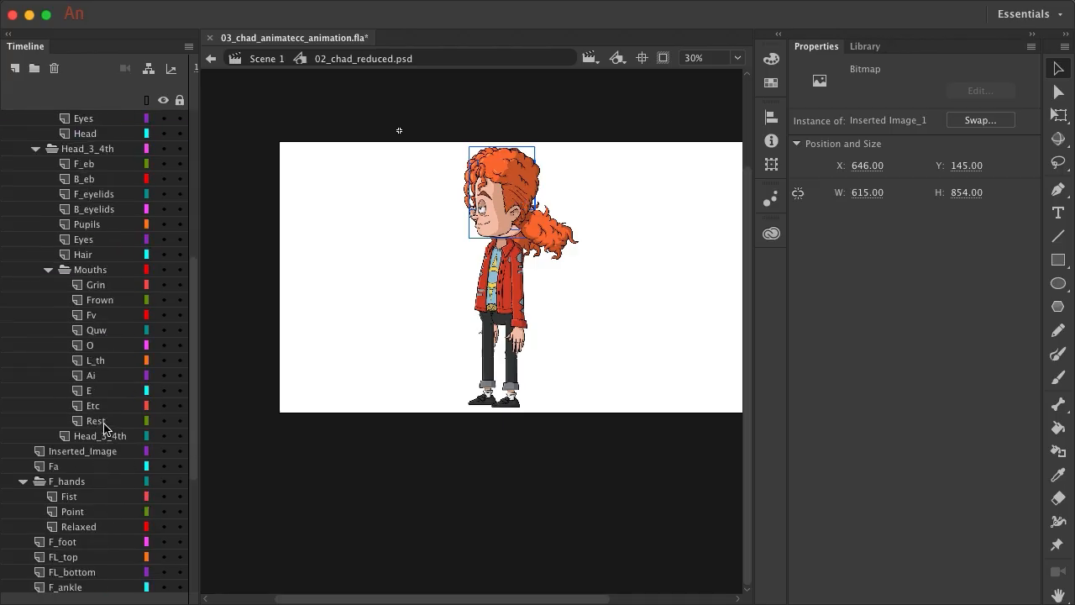
scroll(99, 334, "up", 4)
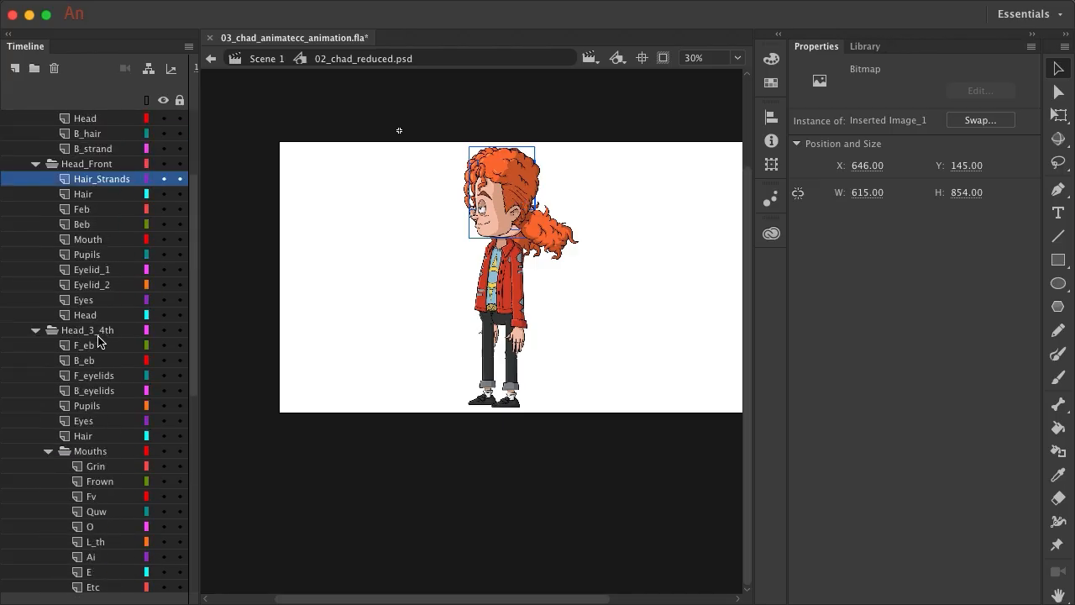
left_click(87, 349)
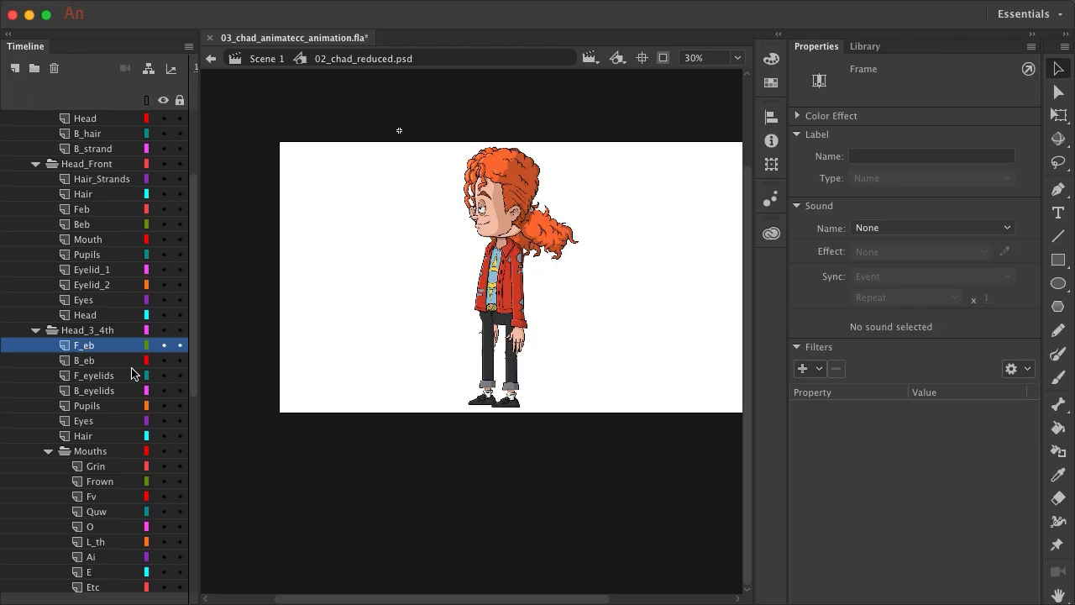
scroll(131, 373, "down", 4)
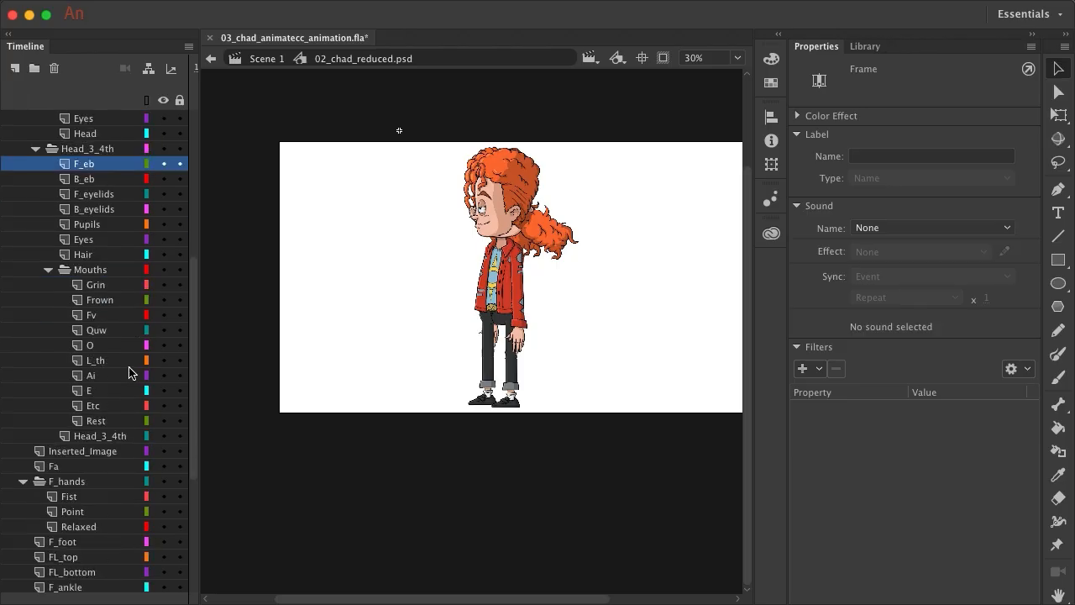
left_click(102, 435, "shift")
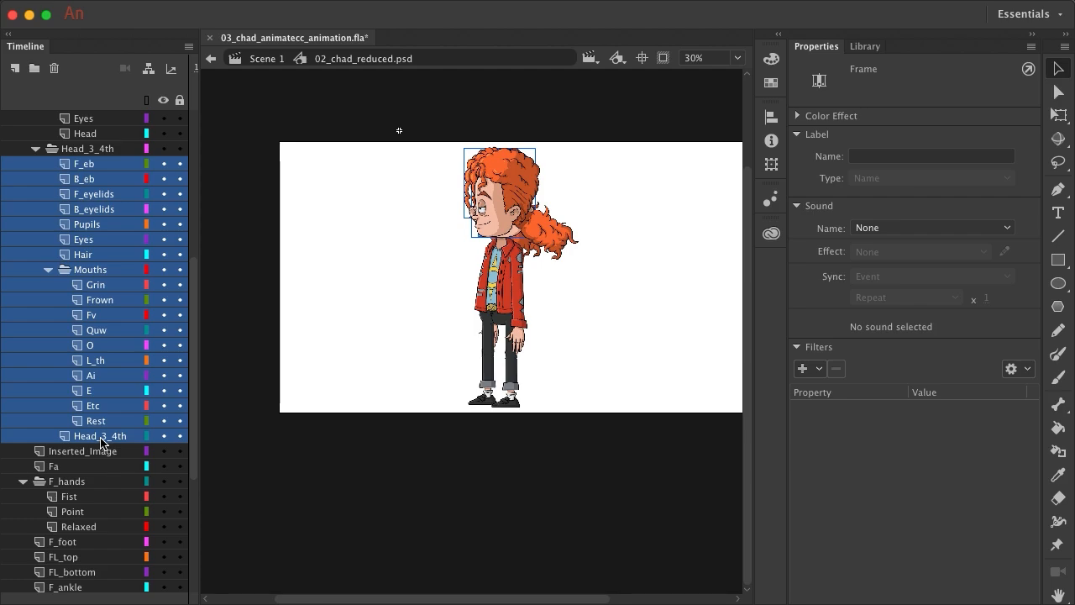
right_click(102, 442)
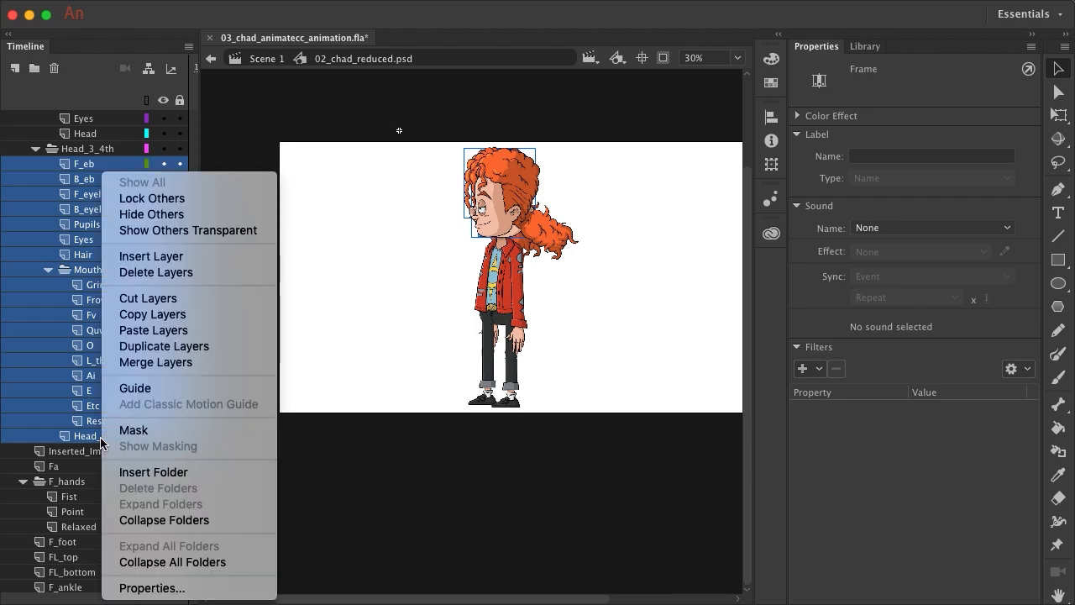
left_click(158, 314)
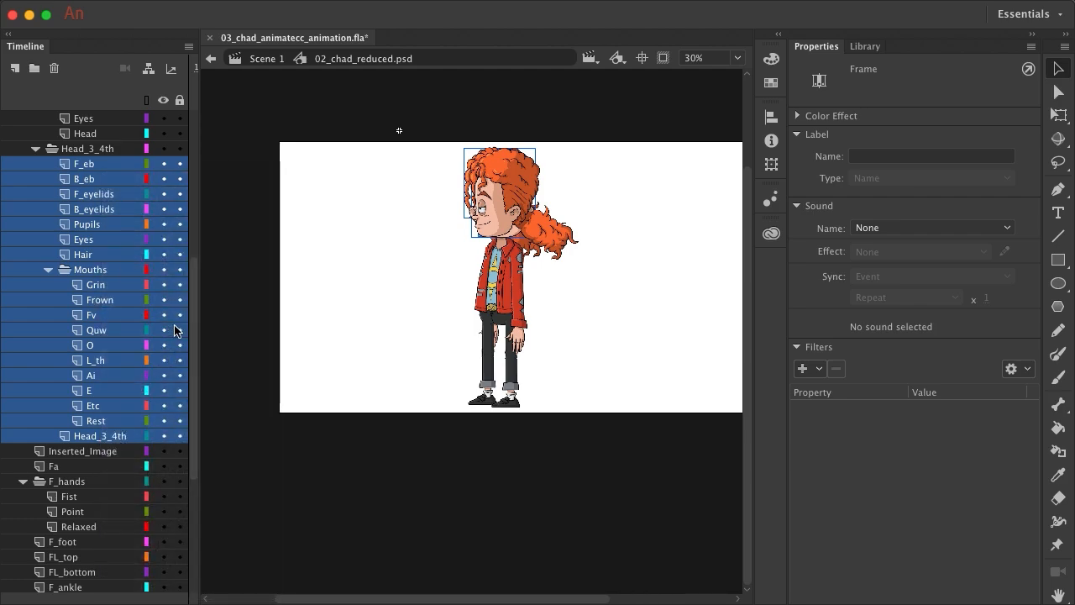
- Create a new graphic symbol named "Head 3-4" in the library root
key("super+F8")
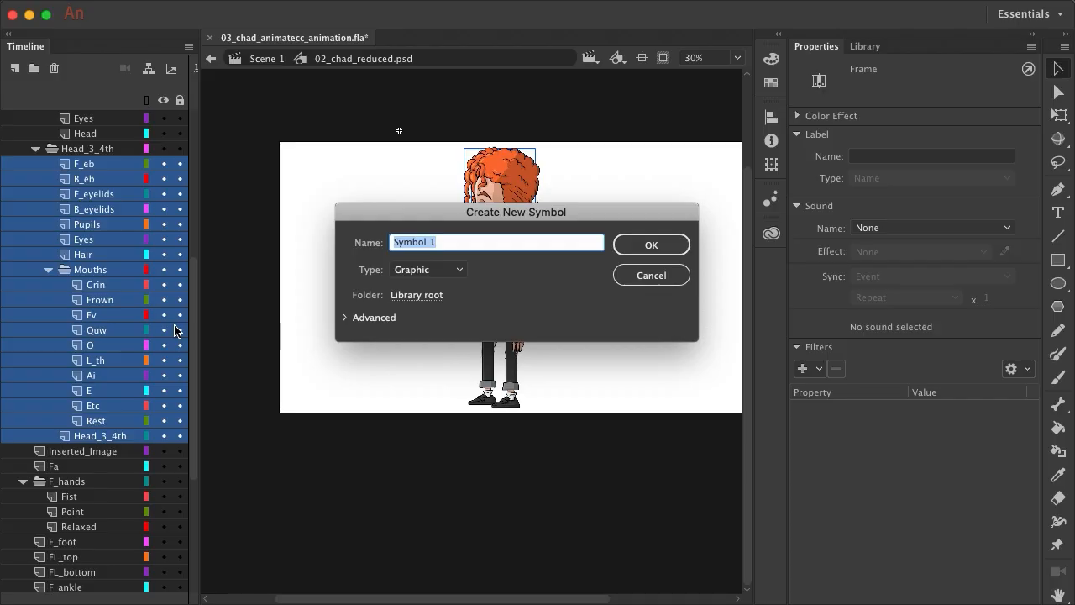
type("Head 3-4")
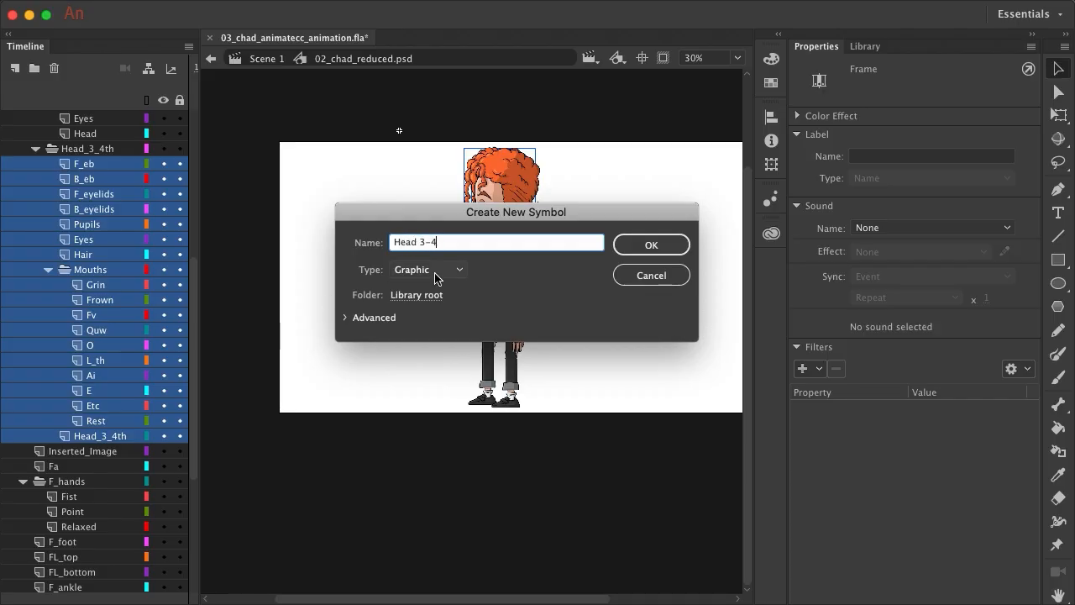
left_click(643, 244)
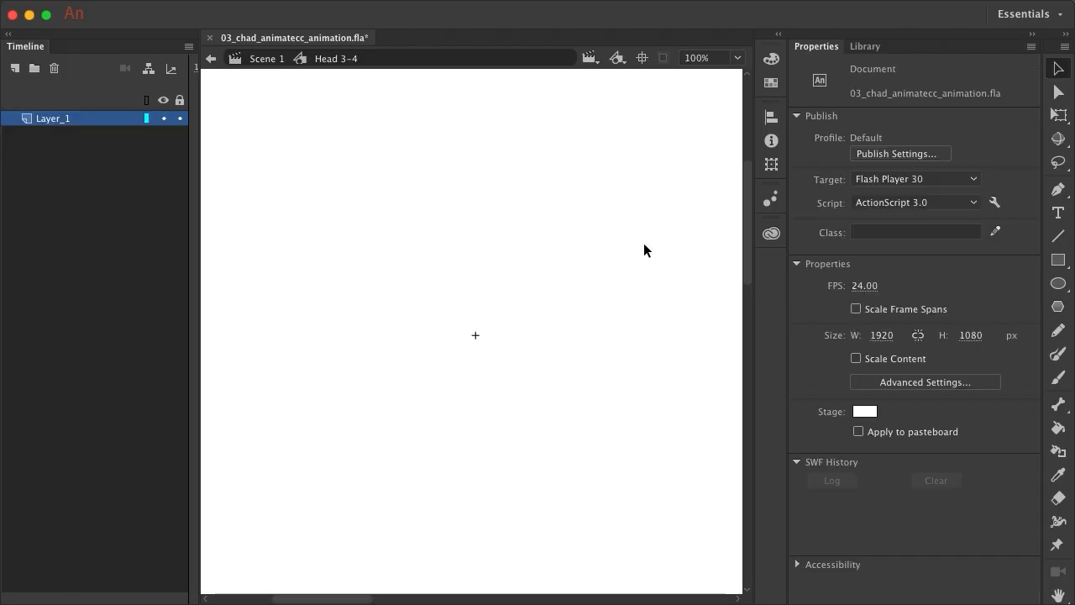
- Paste the copied three-quarter head layers into the Head 3-4 symbol and select its empty Layer_1
right_click(96, 120)
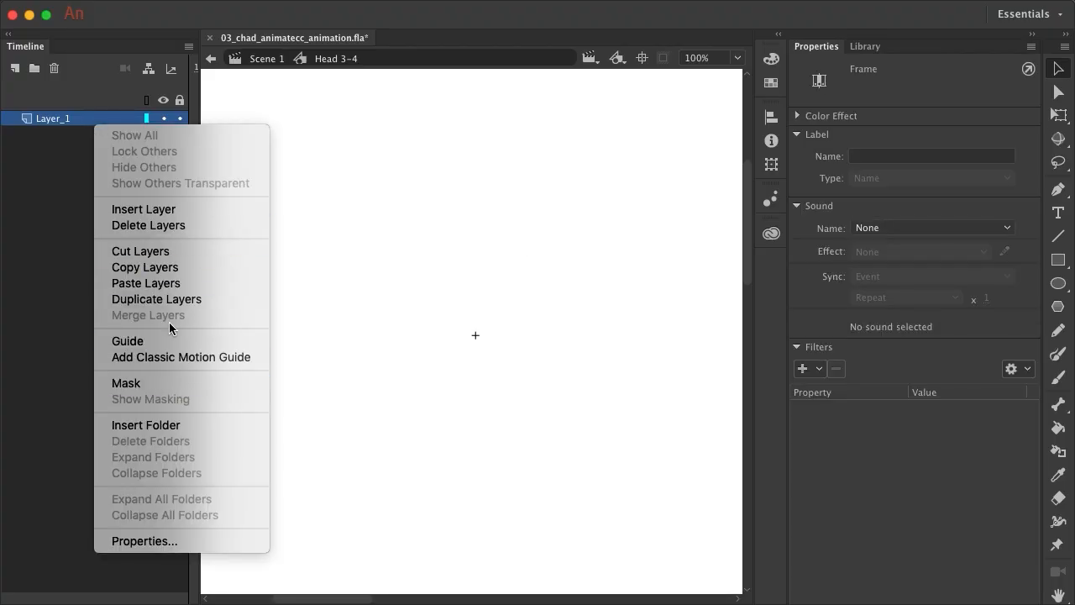
left_click(168, 283)
left_click(63, 408)
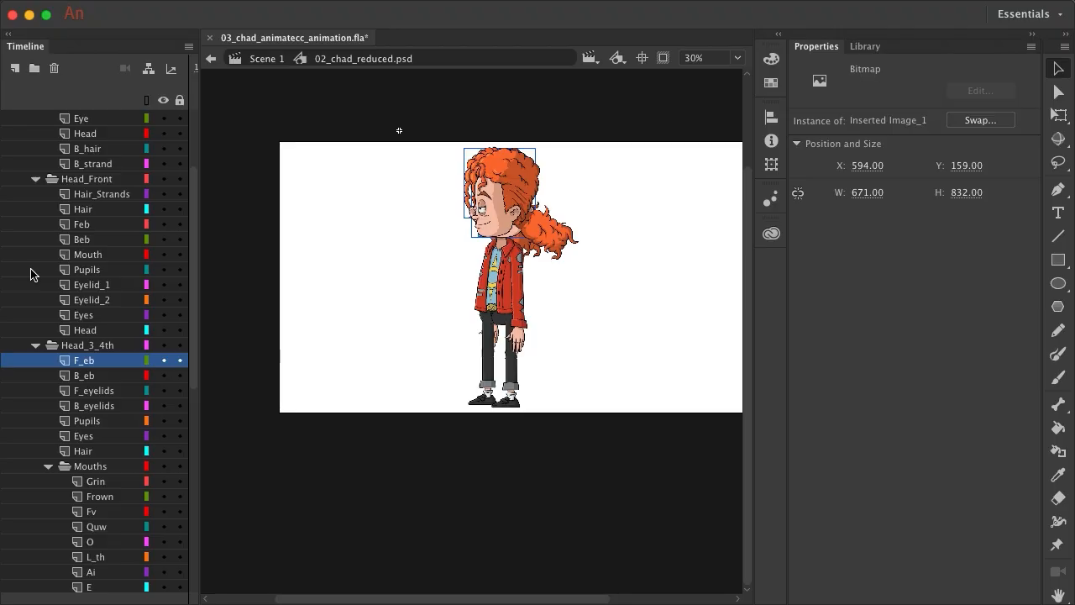
- Collapse the Head_3_4th, Head_Front and Head_Side layer folders in the 02_chad_reduced.psd symbol
left_click(35, 345)
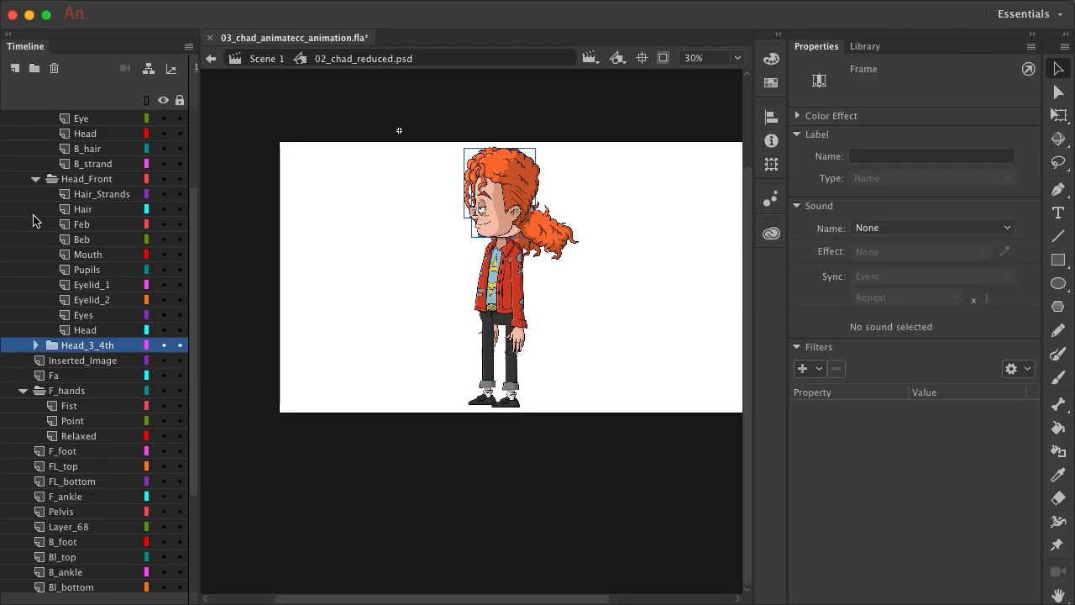
left_click(36, 179)
scroll(37, 183, "up", 3)
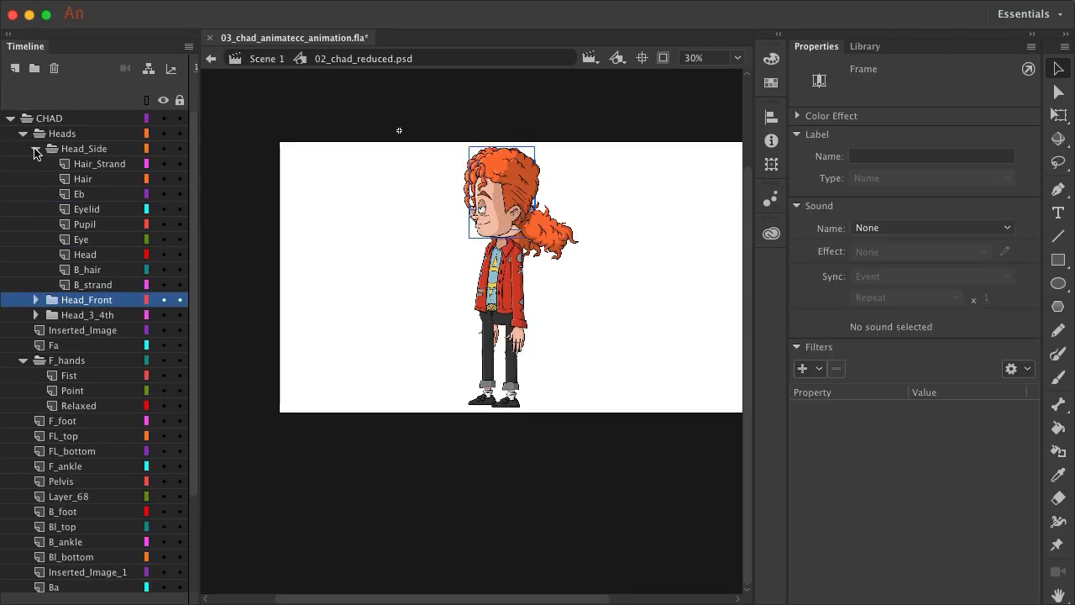
left_click(36, 151)
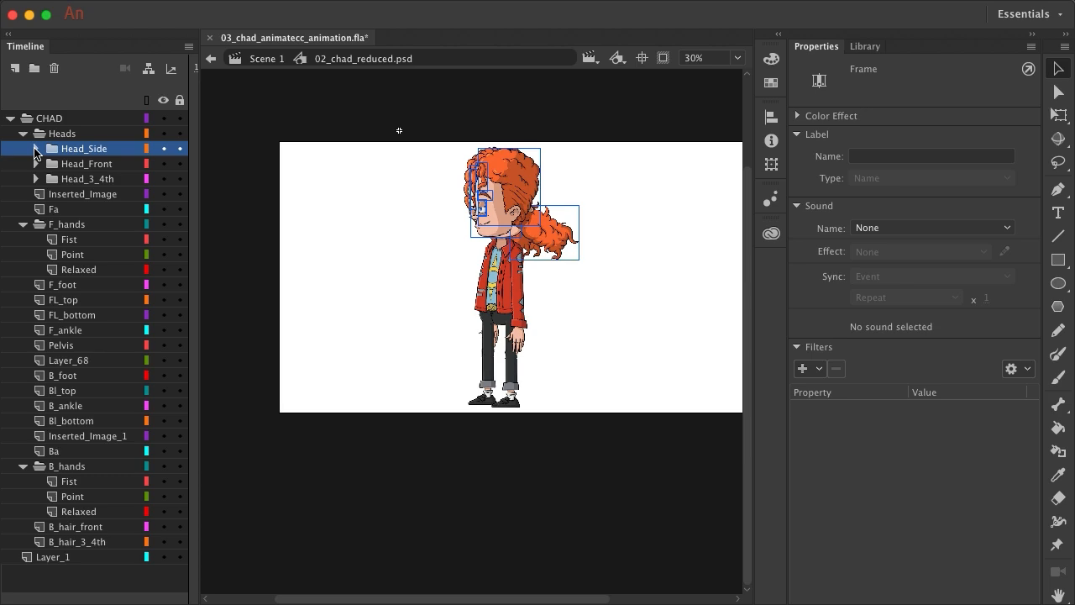
- Add three new layers inside the Heads folder, above the Head_Side folder, and select the topmost one
left_click(62, 137)
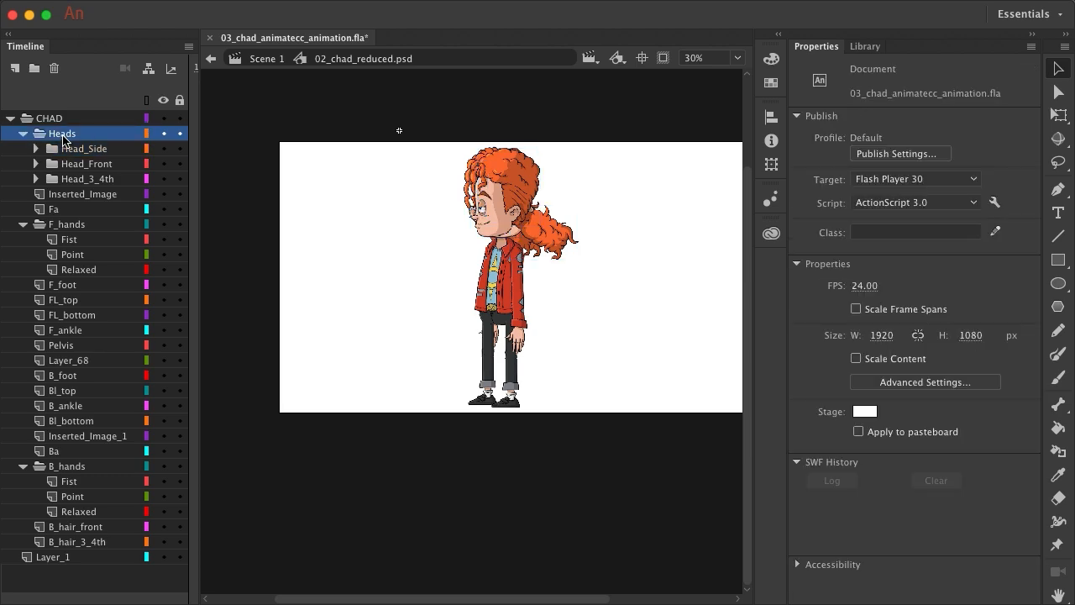
left_click(14, 71)
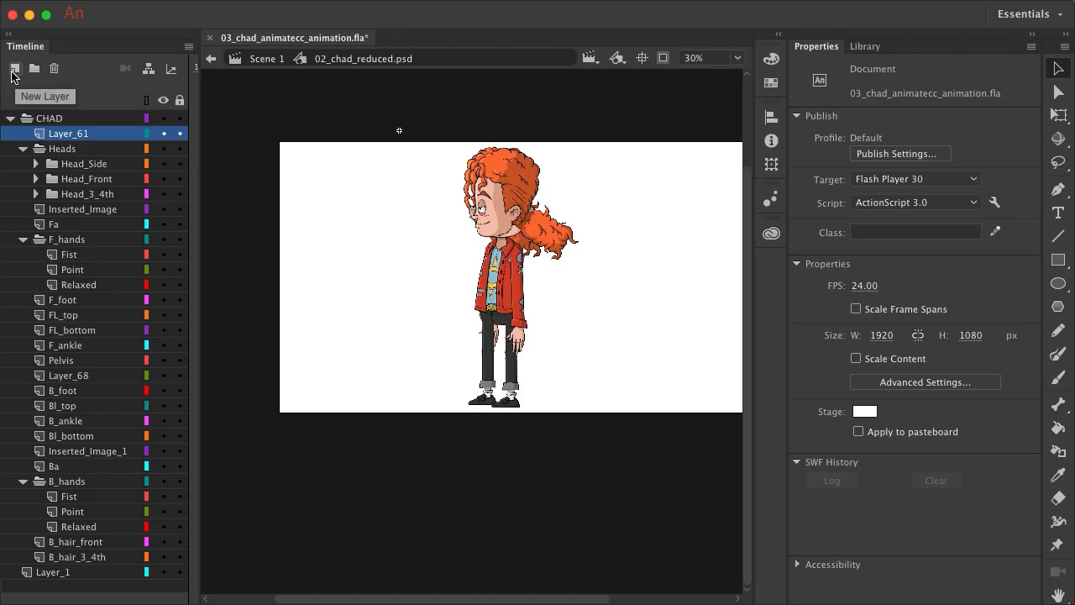
left_click_drag(79, 136, 75, 151)
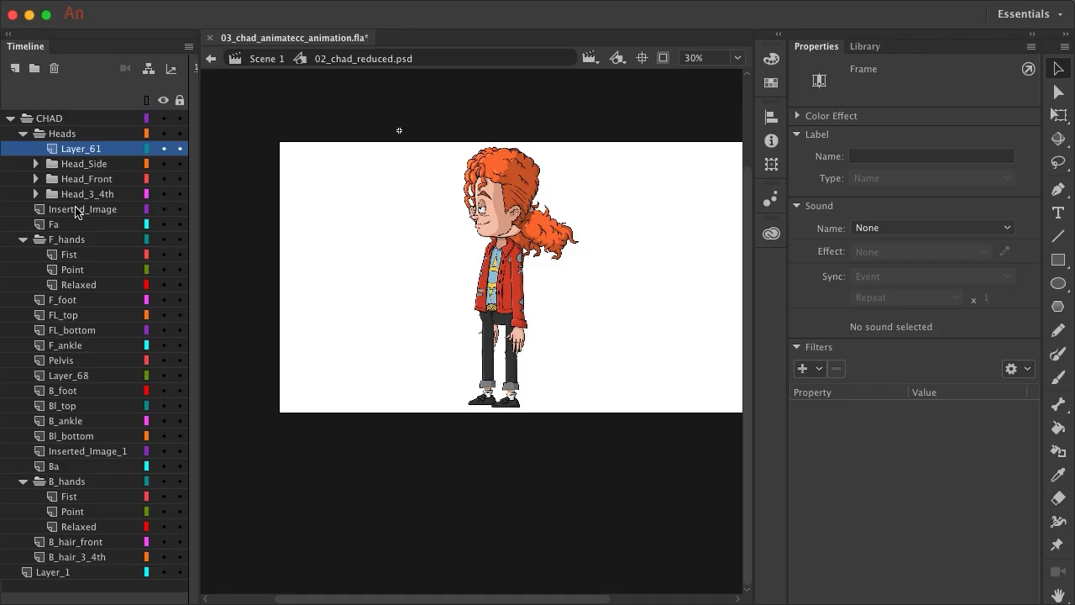
left_click(14, 68)
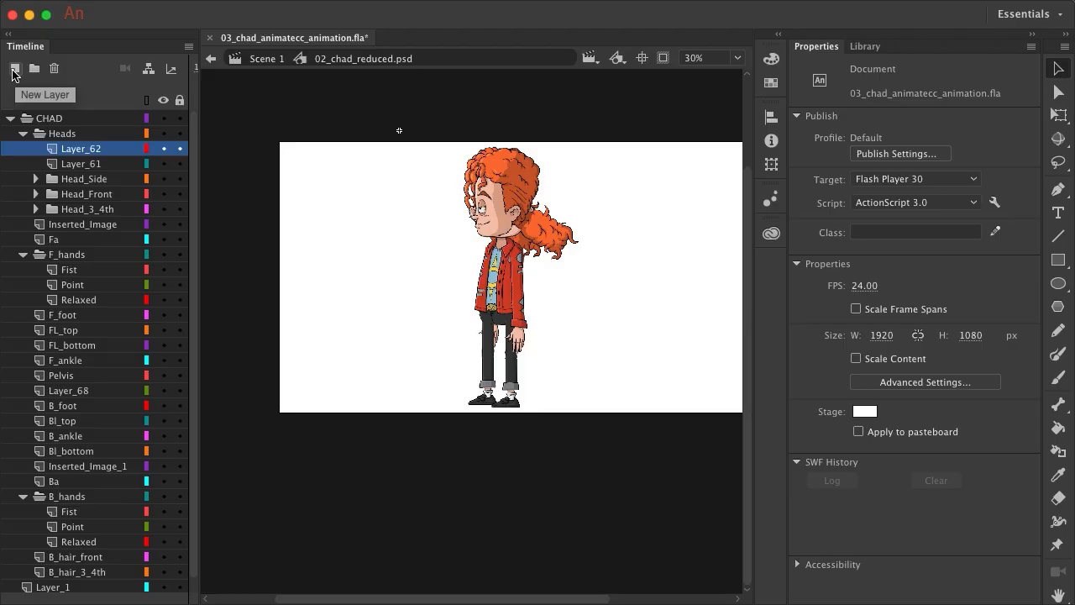
left_click(14, 69)
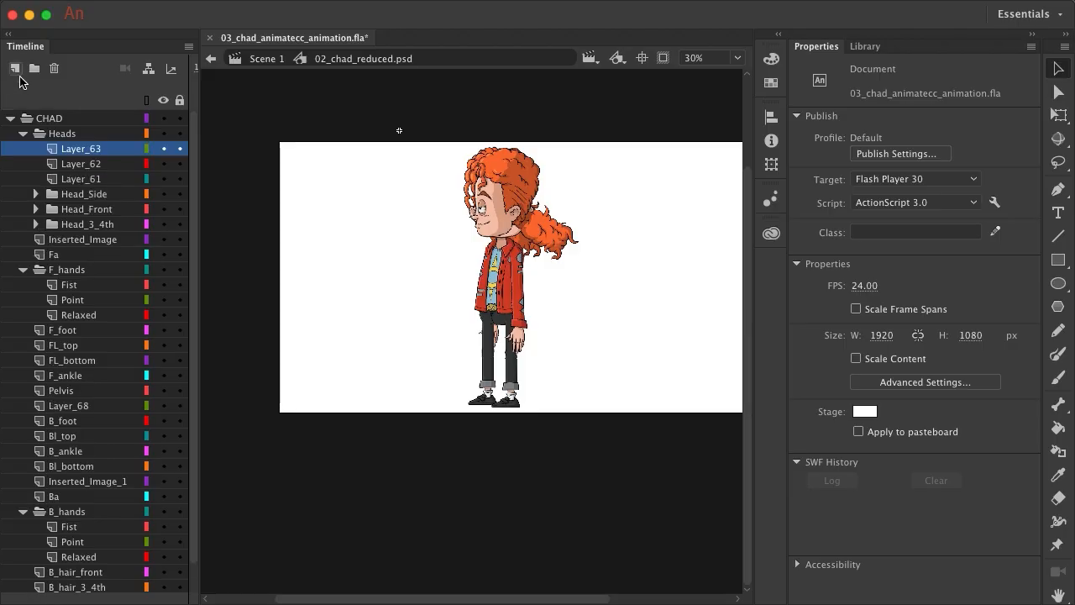
left_click(98, 151)
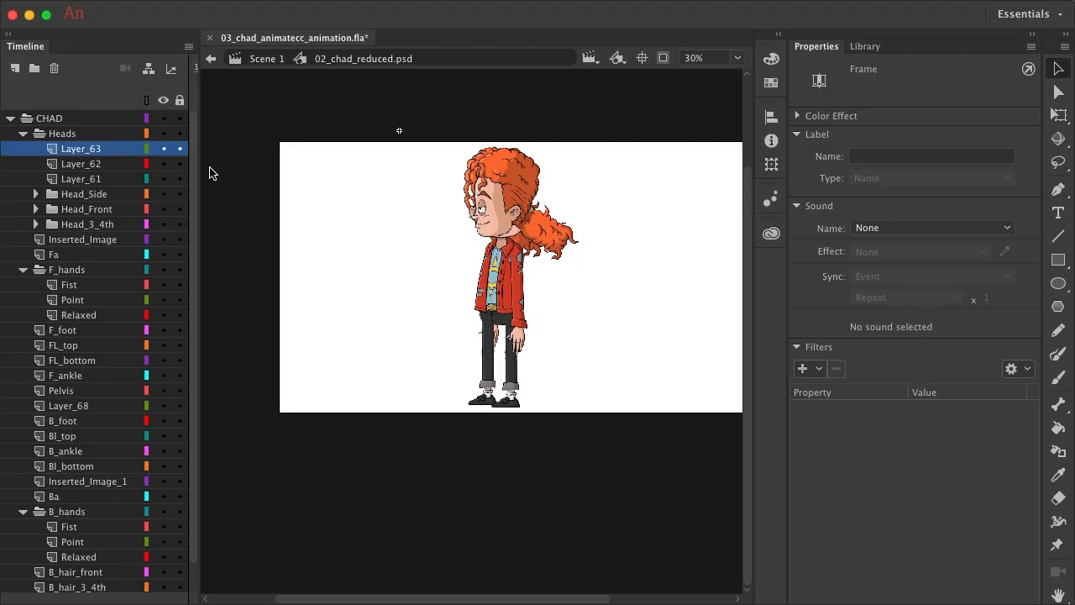
- Preview the Head Side, Head Front and Head 3-4 symbols in the library, finishing with Head Side selected
left_click(863, 47)
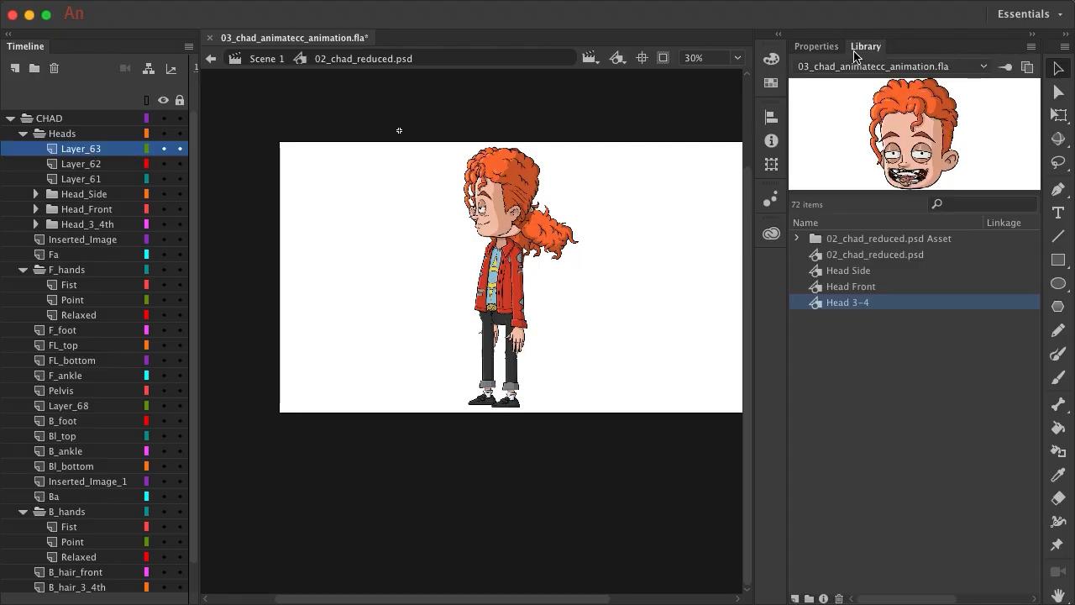
left_click(856, 273)
left_click(858, 285)
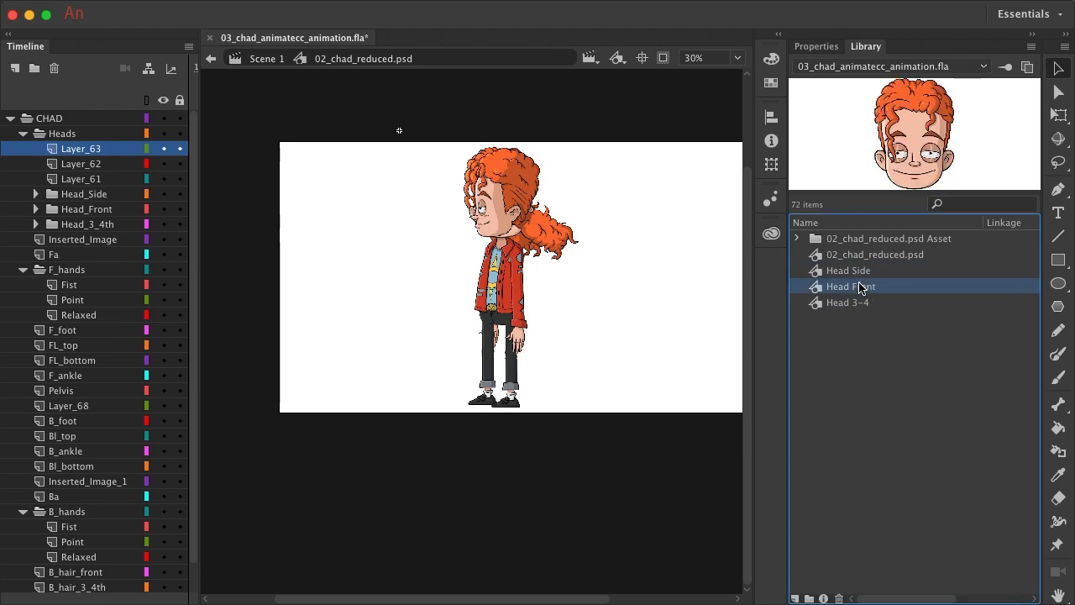
left_click(870, 305)
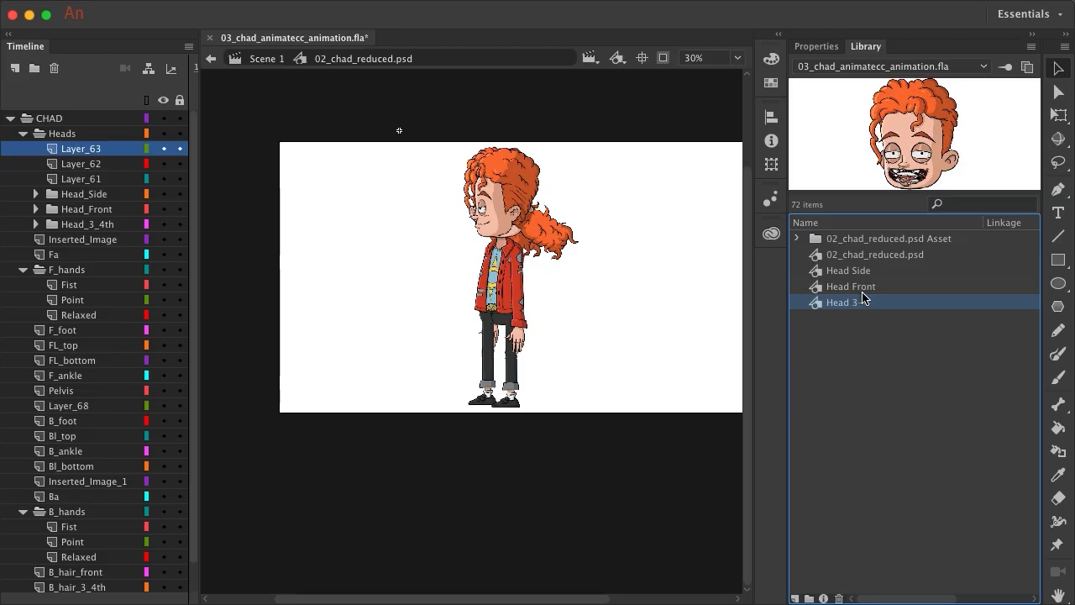
left_click(860, 273)
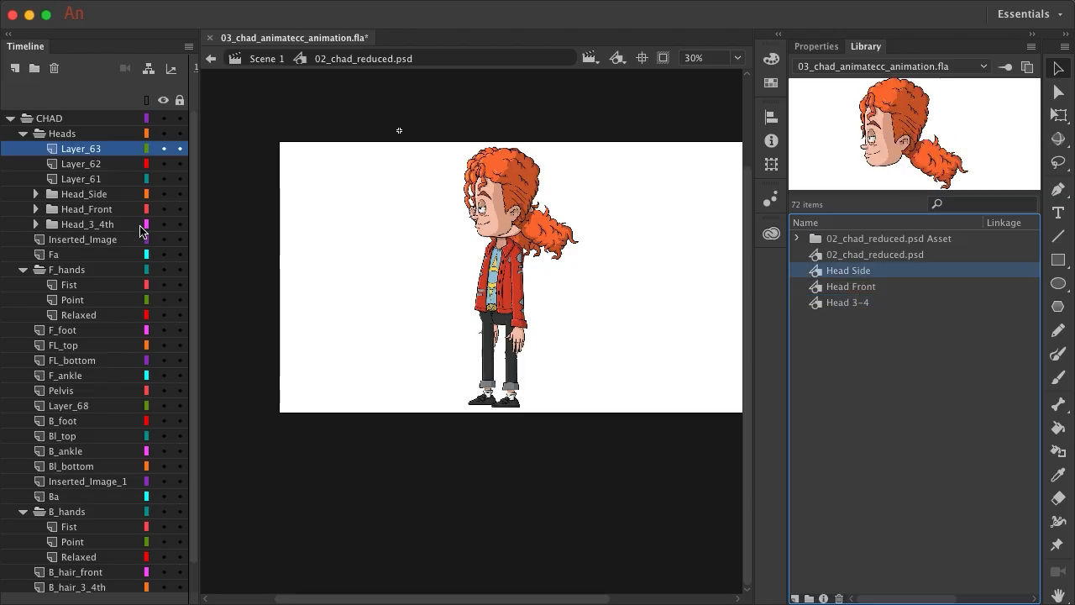
- Hide the Head_3_4th and Head_Front folders, and collapse the F_hands and B_hands folders
left_click(164, 225)
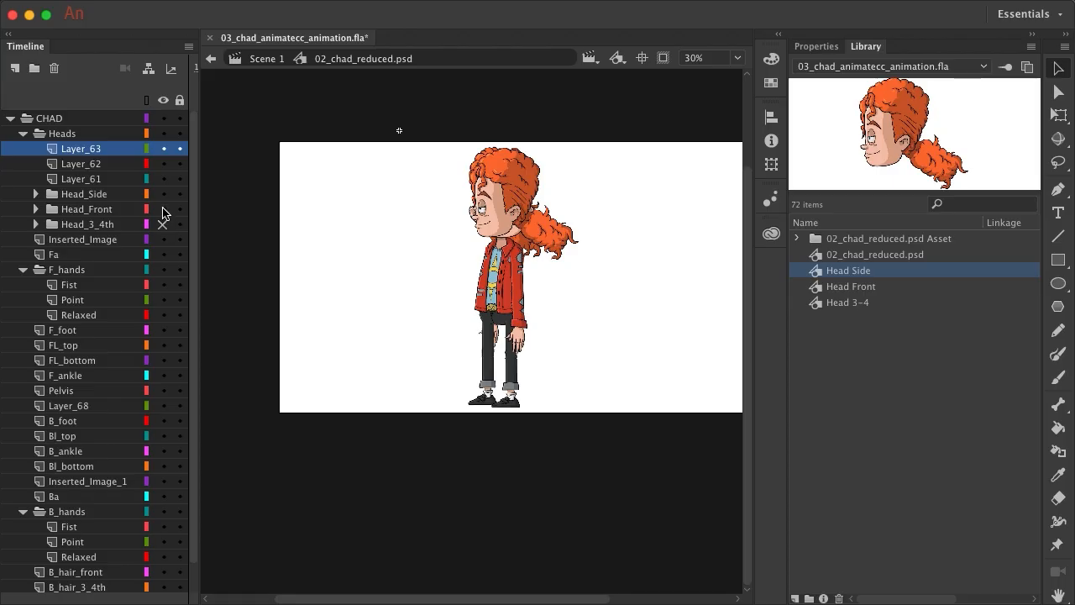
left_click(164, 209)
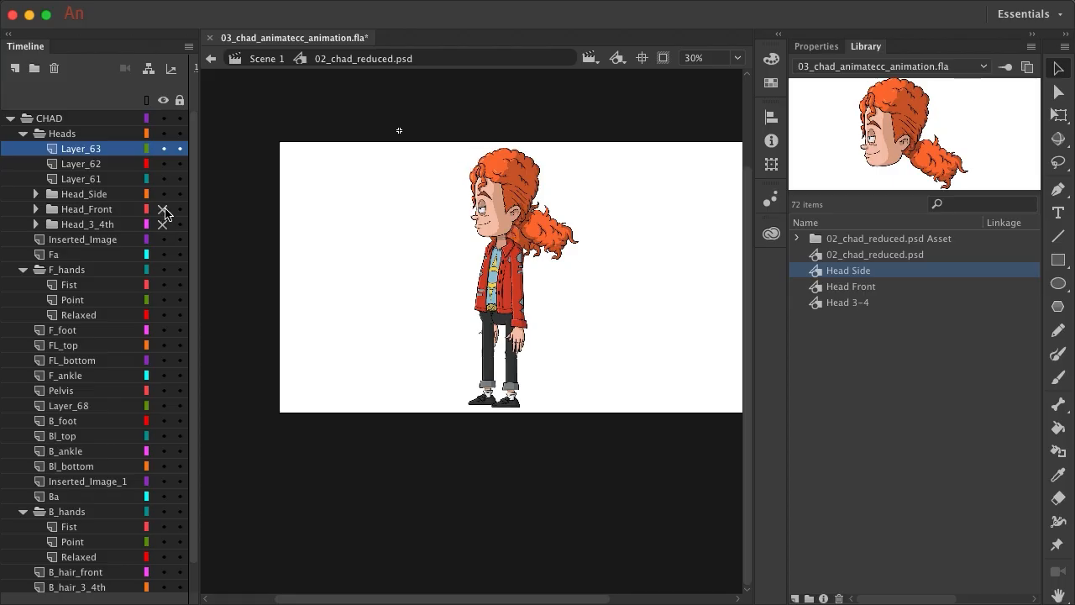
left_click(24, 269)
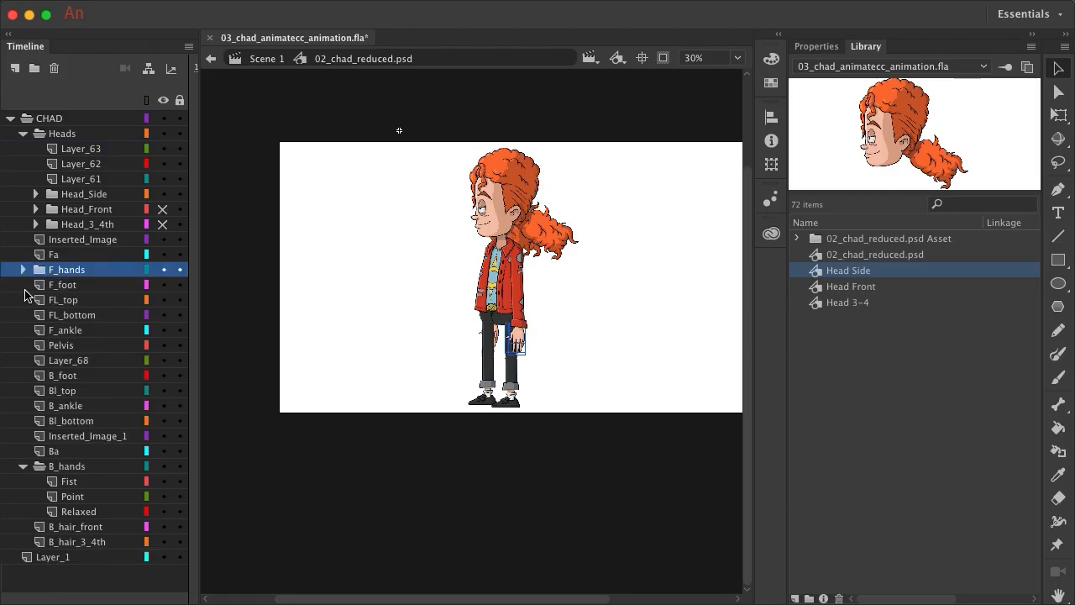
left_click(24, 467)
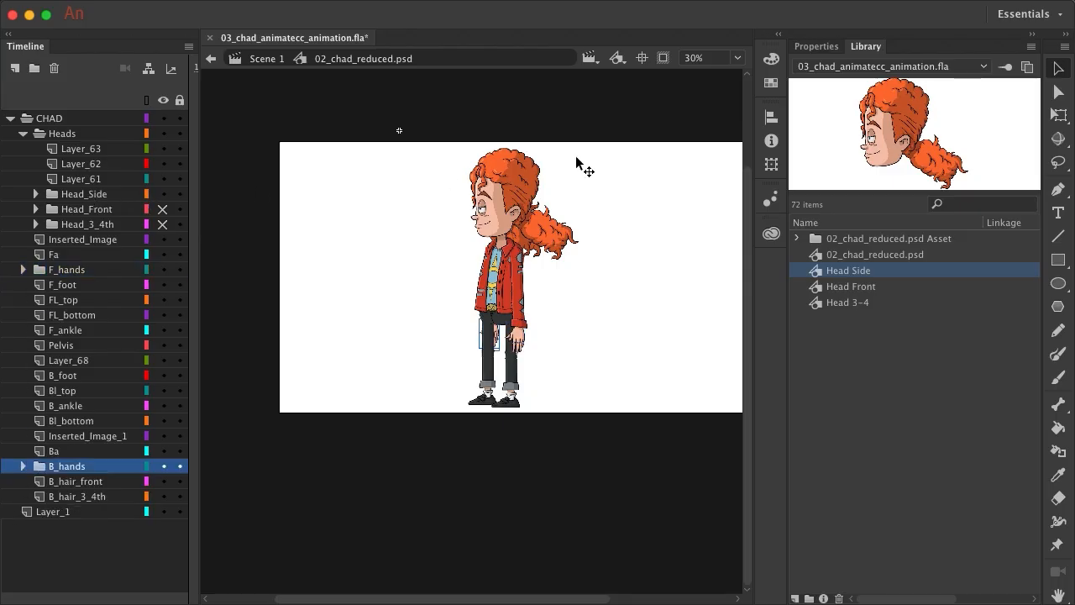
- Place the Head Side symbol on Layer_63, aligned exactly over the original side head, and rename the layer Head Side
left_click(83, 152)
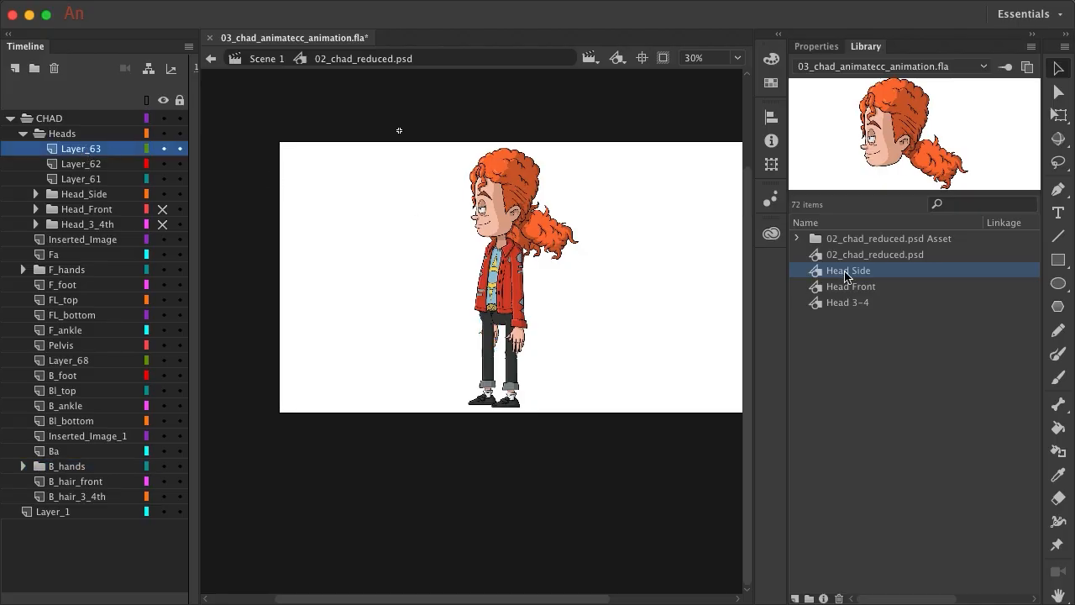
left_click_drag(847, 274, 438, 221)
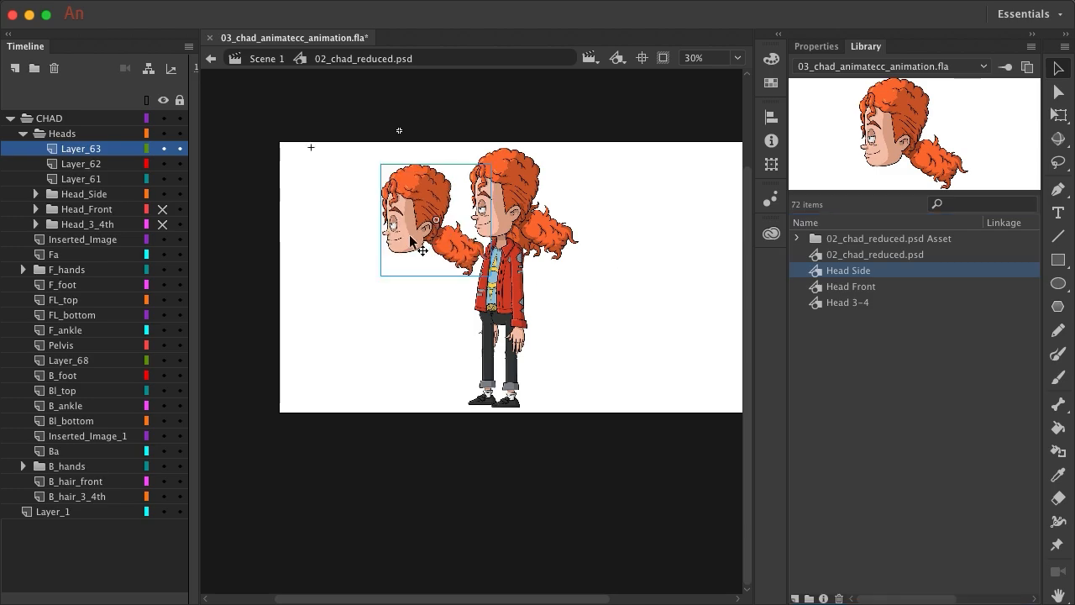
left_click_drag(409, 236, 494, 215)
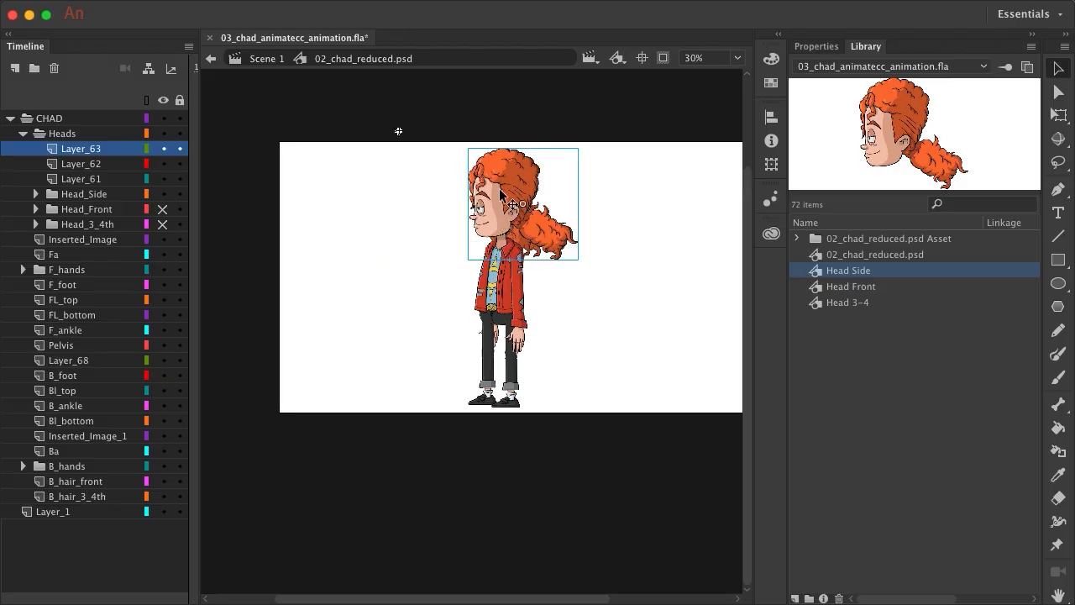
scroll(471, 179, "up", 1)
scroll(468, 179, "up", 3)
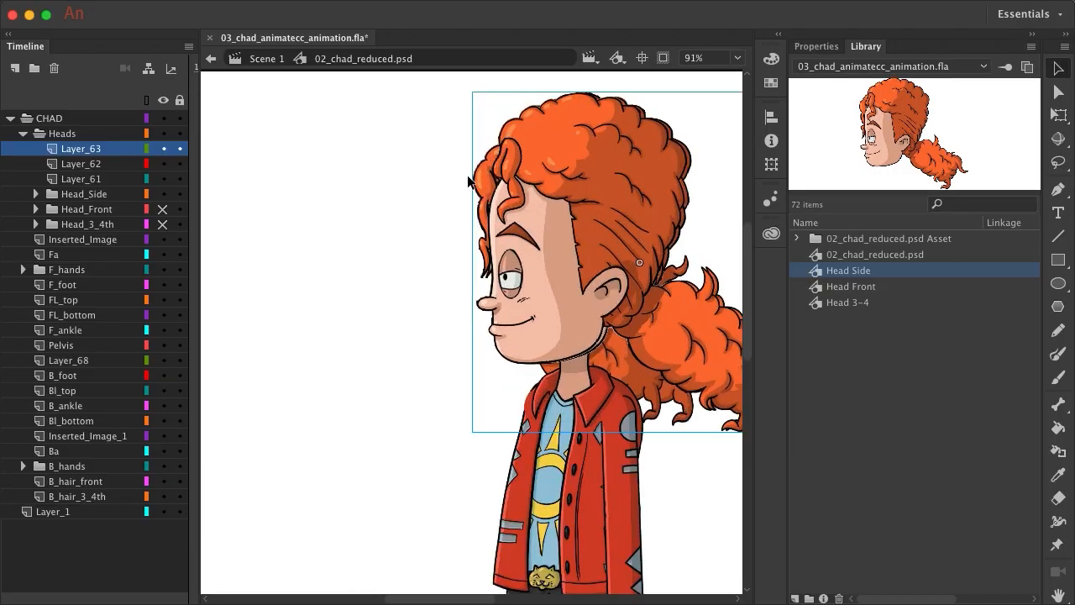
scroll(468, 179, "right", 3)
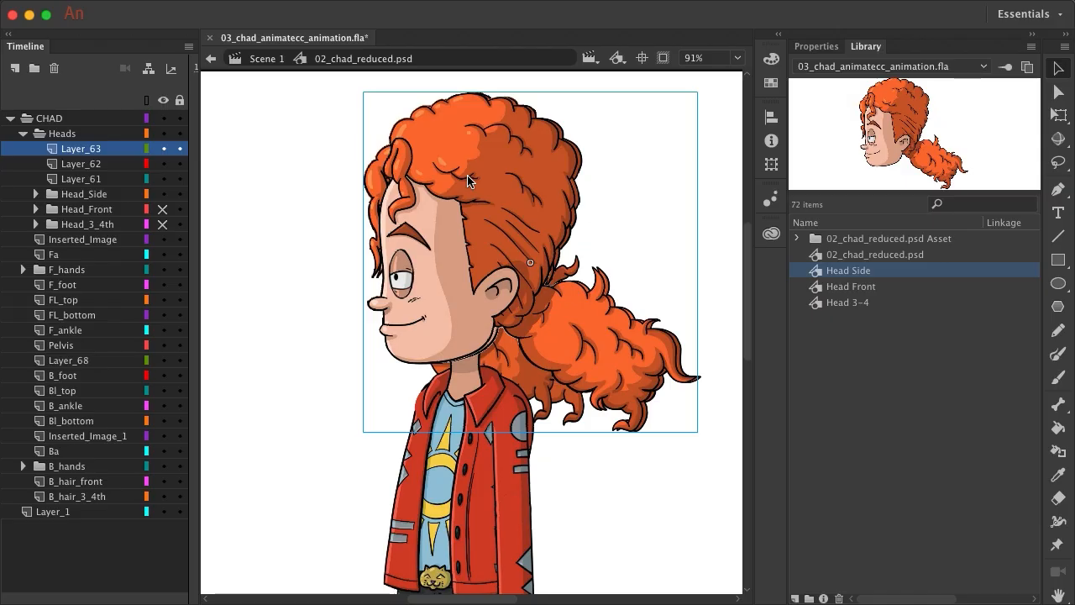
key("Right")
key("Right")
key("Right")
key("Left")
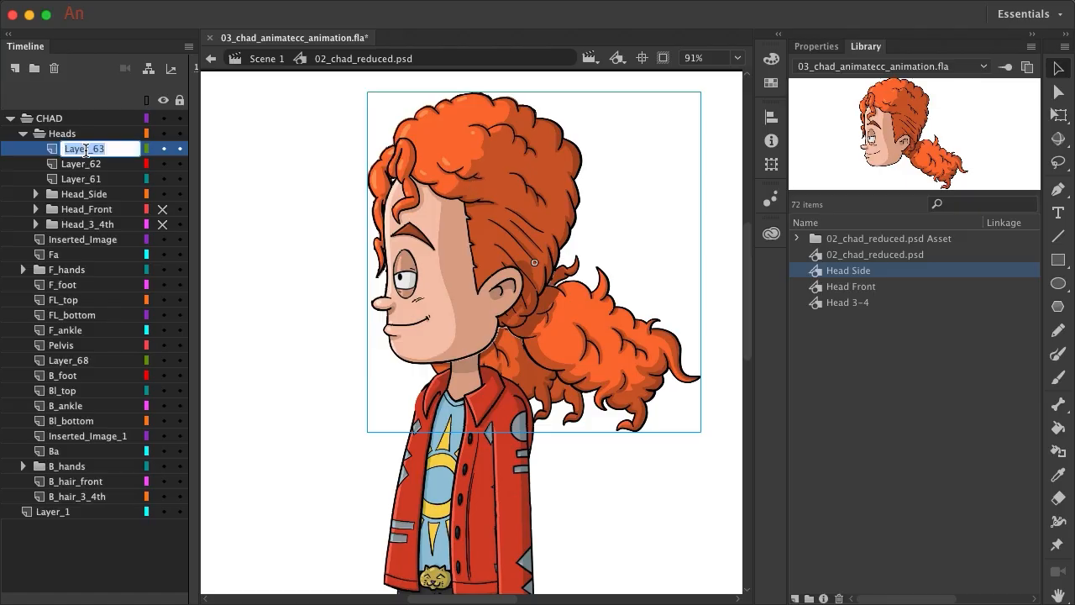
type("Head Side")
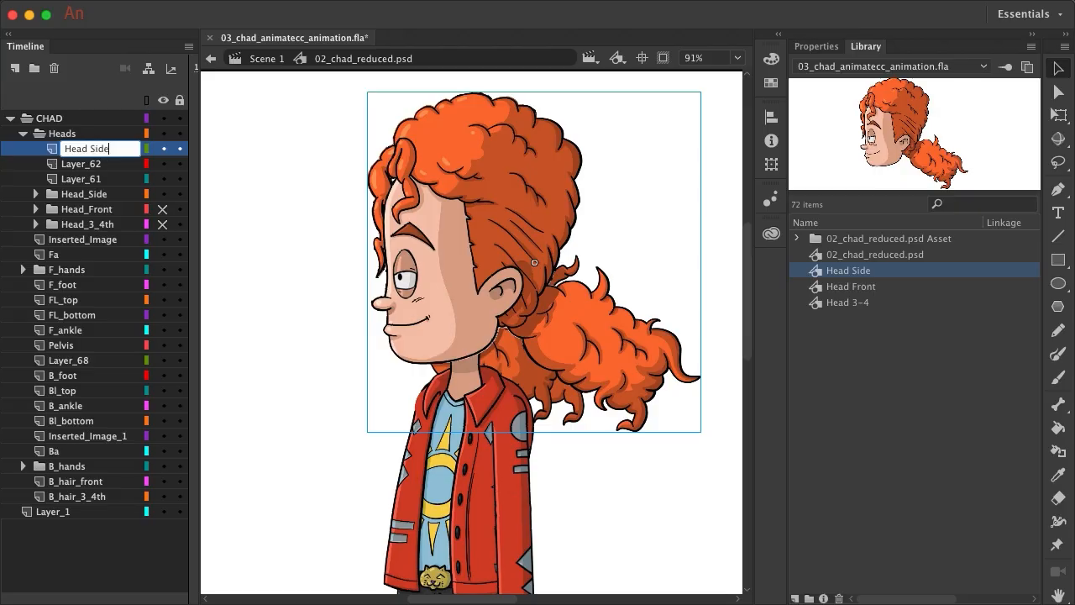
key("Return")
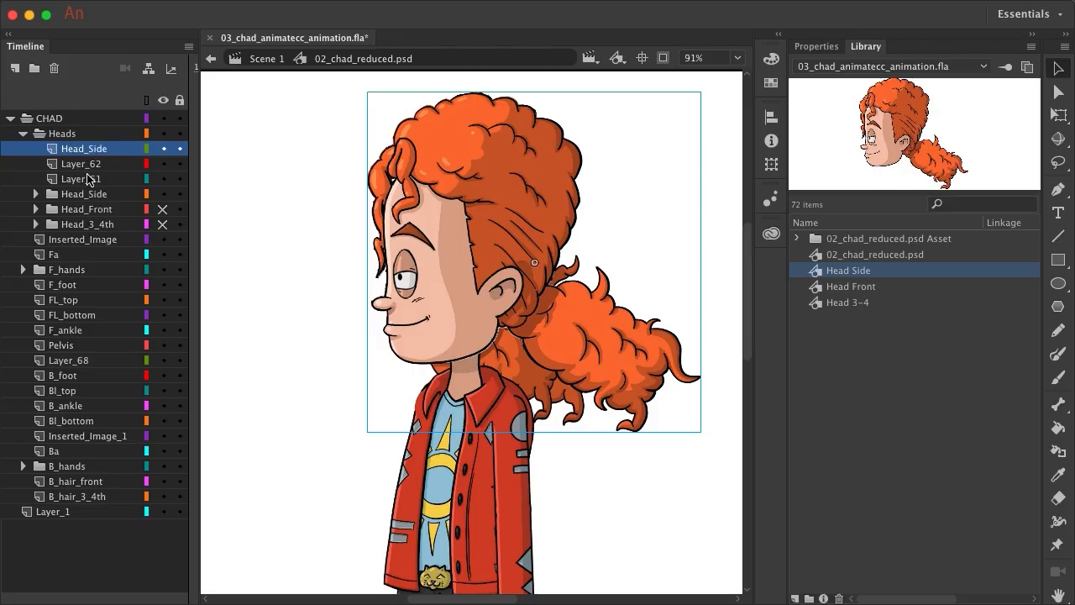
- Hide the Head_Side folder and the new Head_Side layer, and show the Head_Front folder
left_click(162, 193)
left_click(162, 209)
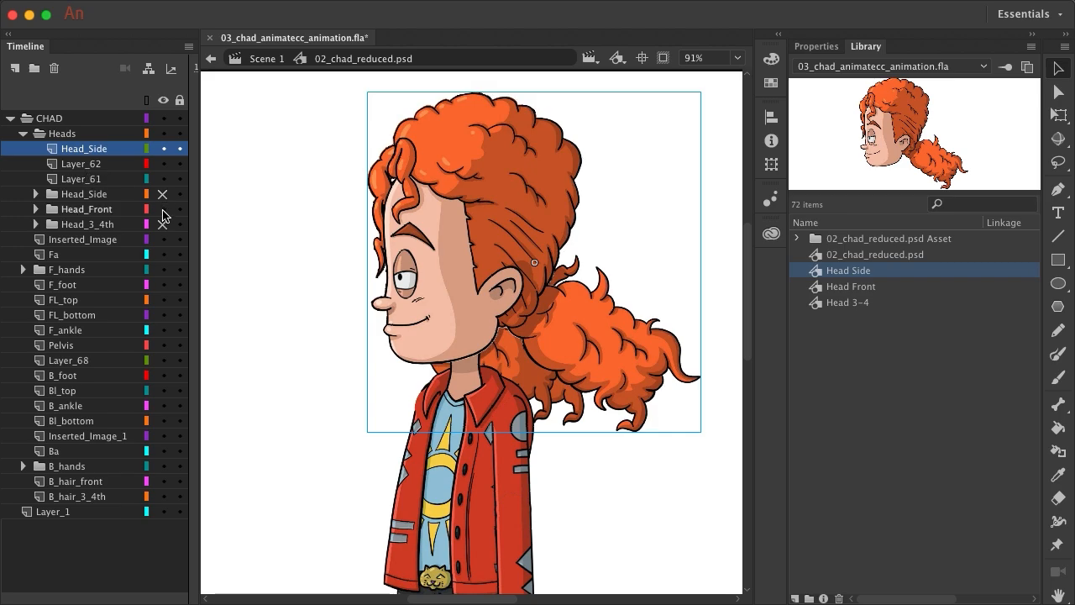
left_click(163, 148)
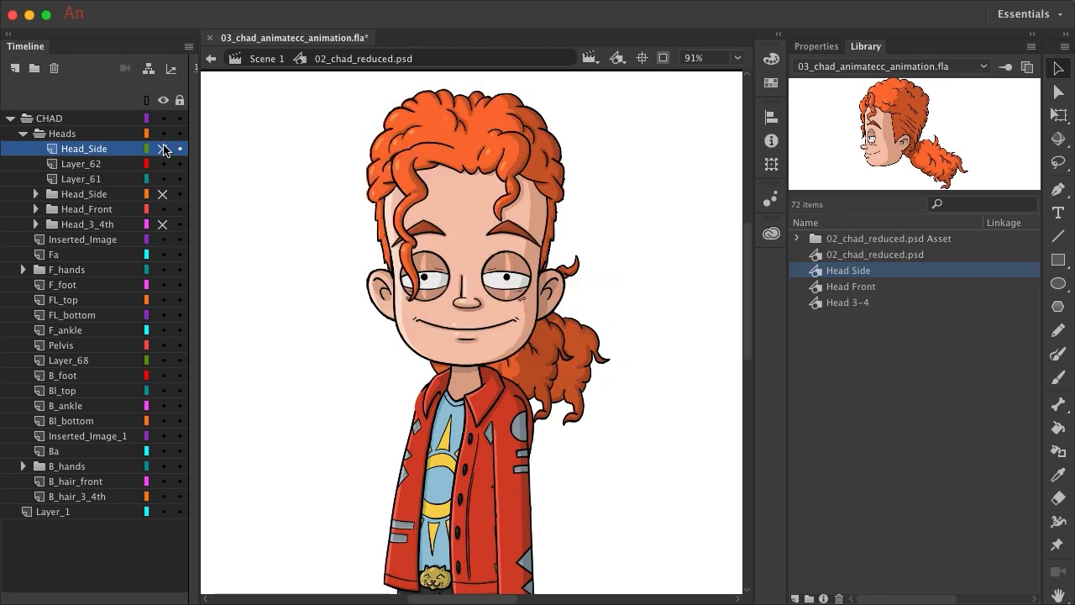
- Place the Head Front symbol on Layer_62 and nudge it into exact alignment with the original front head
left_click(83, 167)
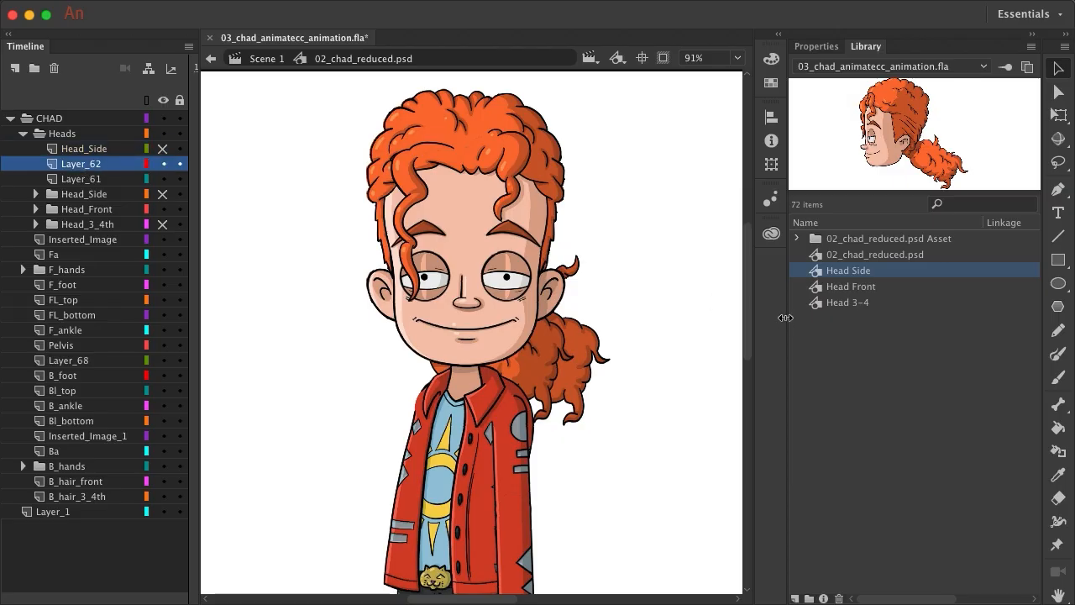
left_click(858, 290)
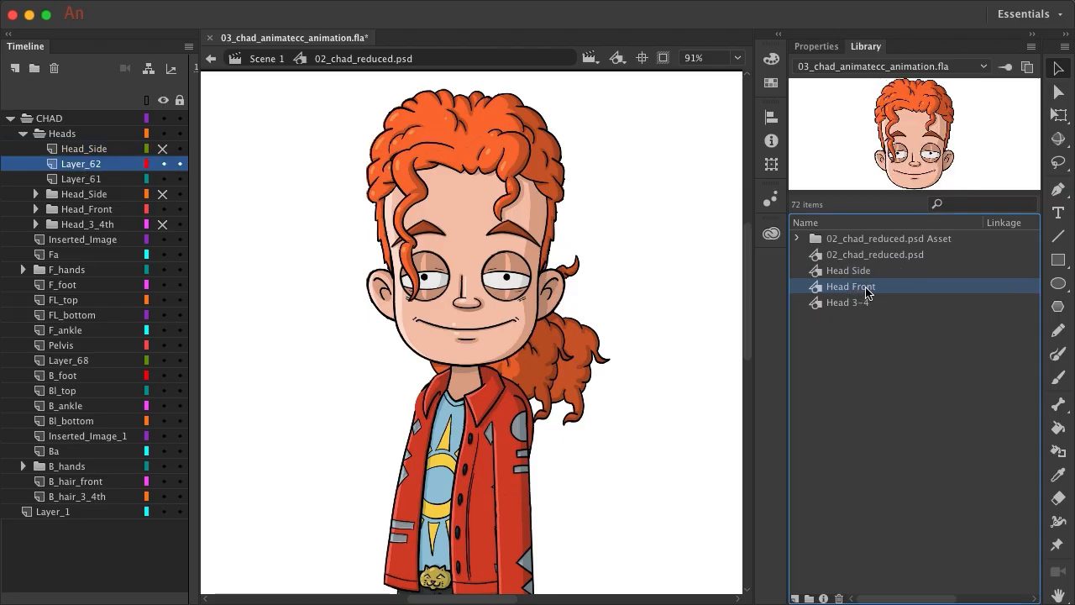
left_click_drag(863, 289, 650, 278)
left_click_drag(673, 363, 475, 332)
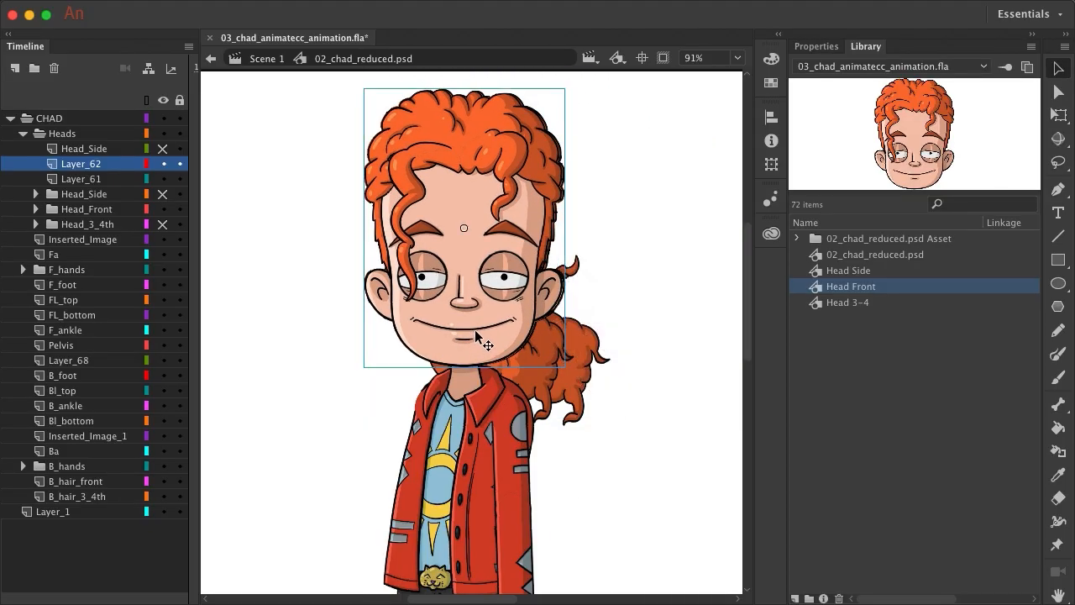
key("Right")
key("Right")
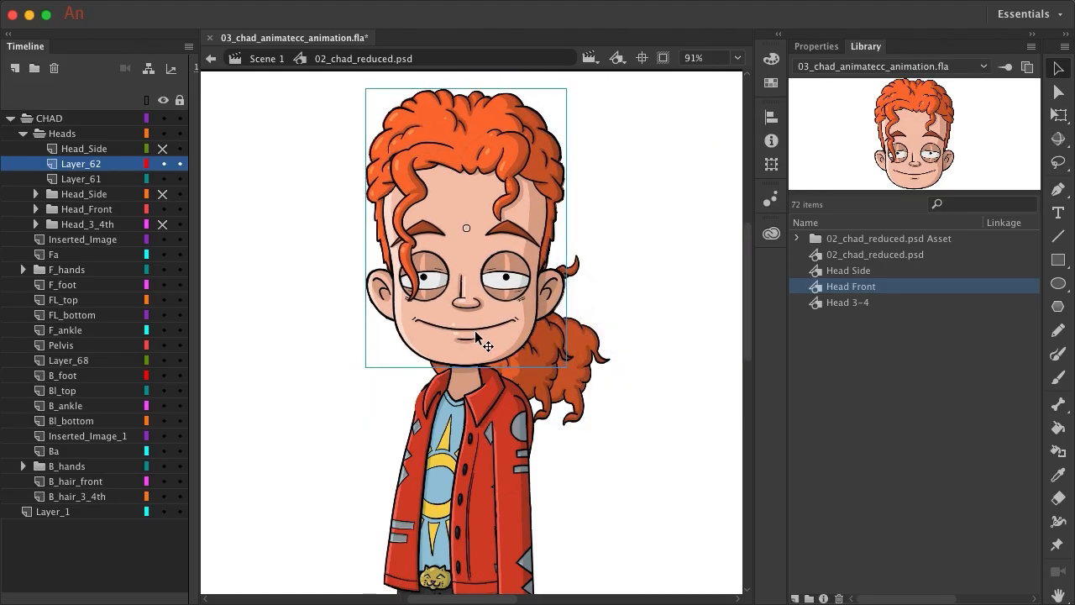
key("Right")
key("Left")
key("Right")
key("Left")
- Rename Layer_62 as Head Front
double_click(86, 165)
type("Head_Front")
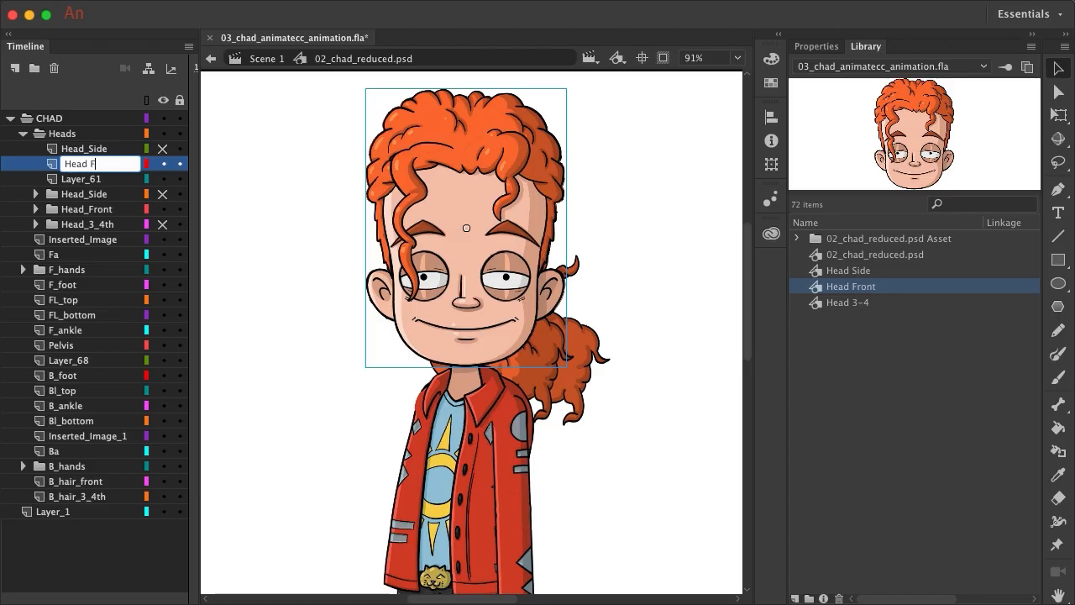
key("Return")
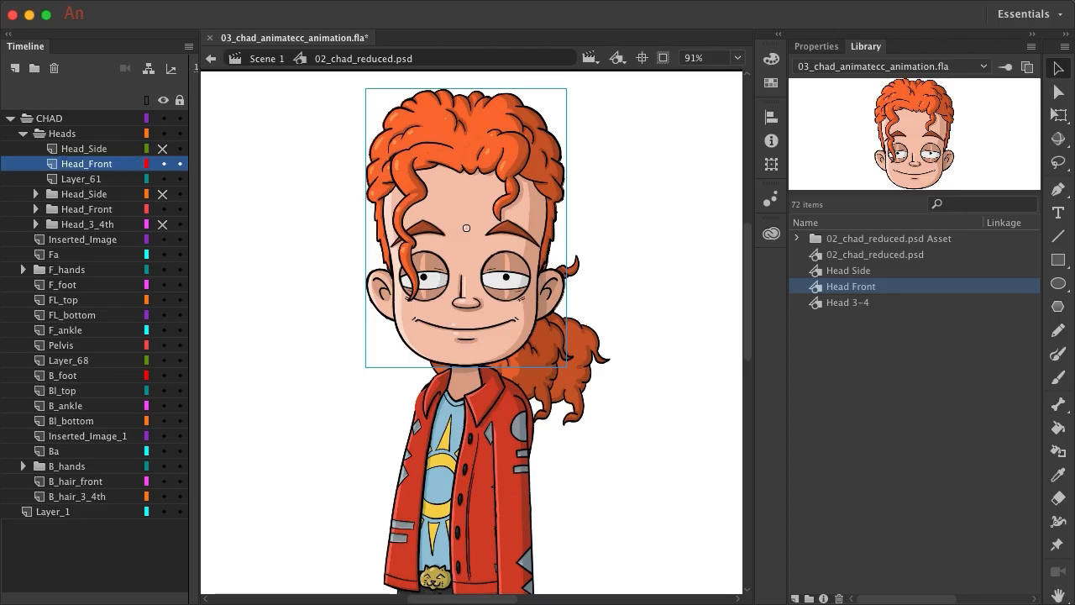
- Hide the new Head_Front layer and the Head_Side and Head_Front folders, leaving the Head_3_4th folder shown
left_click(165, 163)
left_click(163, 194)
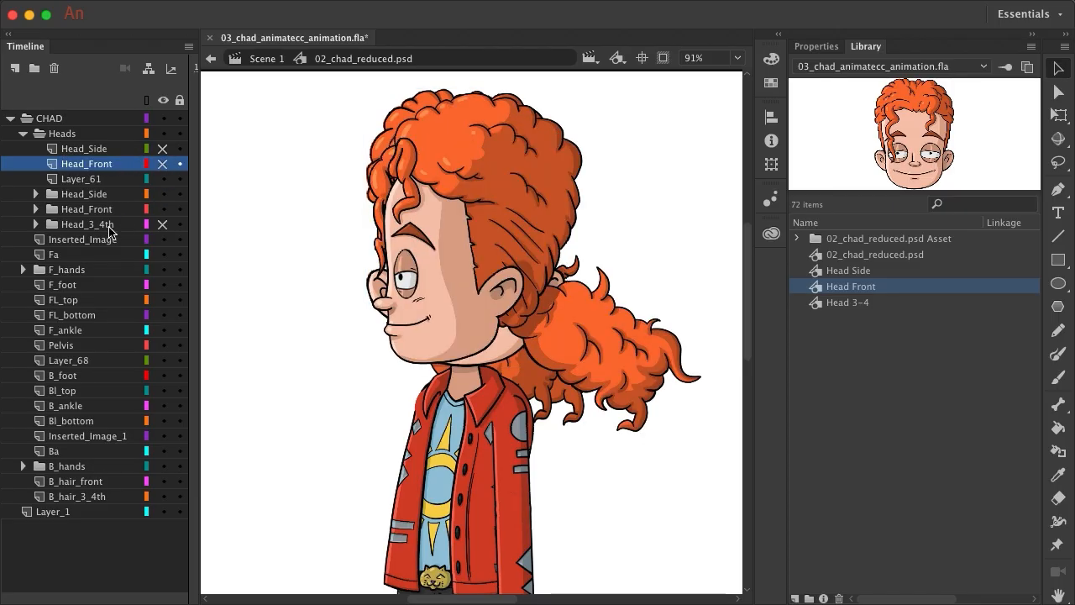
left_click(164, 225)
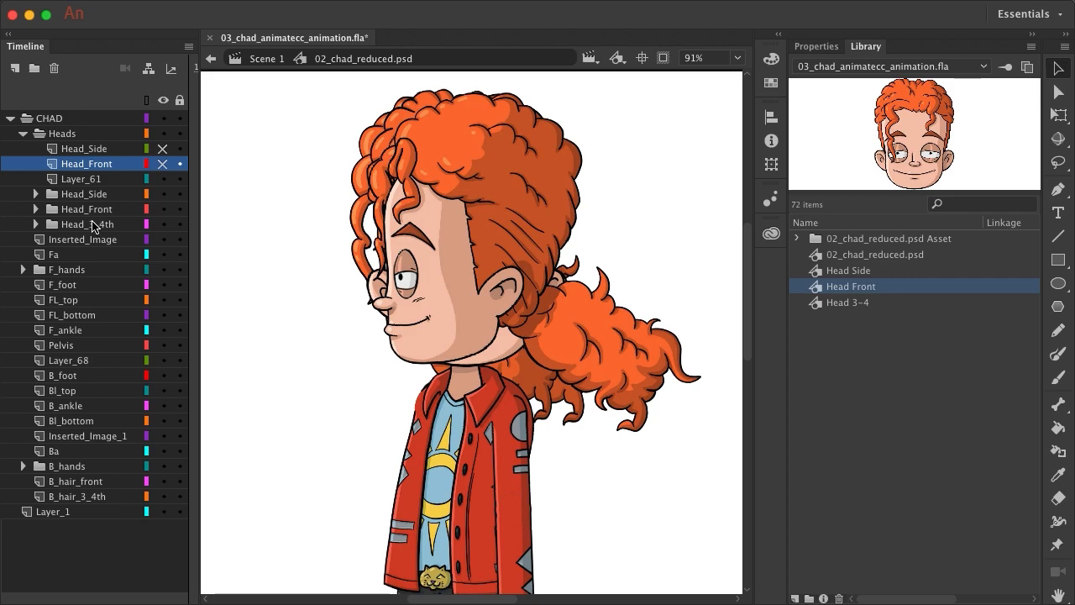
left_click(96, 224)
left_click(163, 194)
left_click(163, 209)
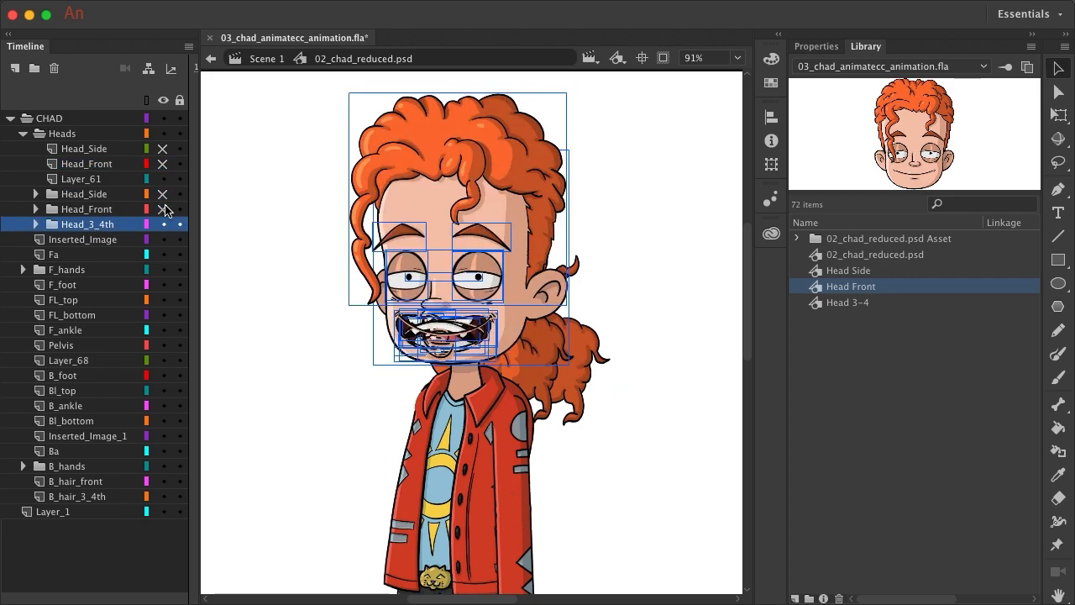
- Place the Head 3-4 symbol on Layer_61, aligned over the original three-quarter head
left_click(89, 180)
left_click(859, 302)
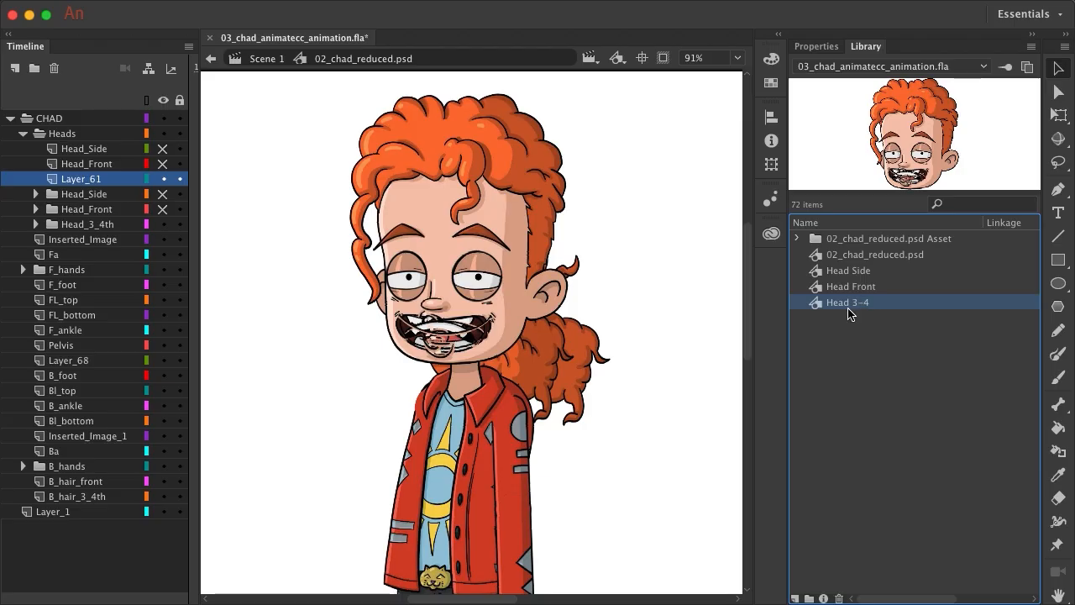
left_click_drag(854, 307, 600, 280)
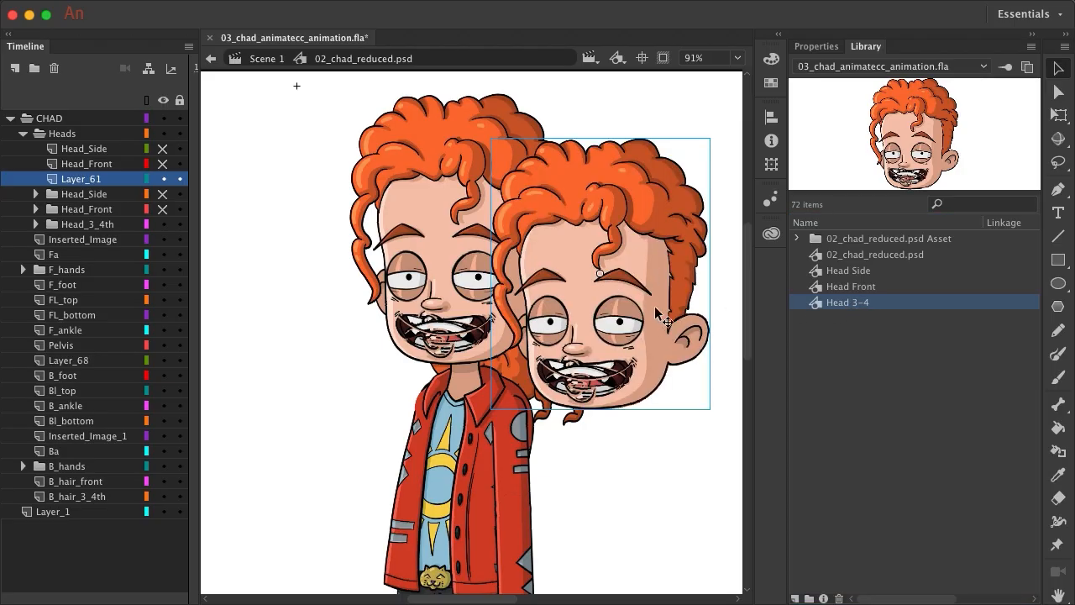
left_click_drag(659, 311, 516, 263)
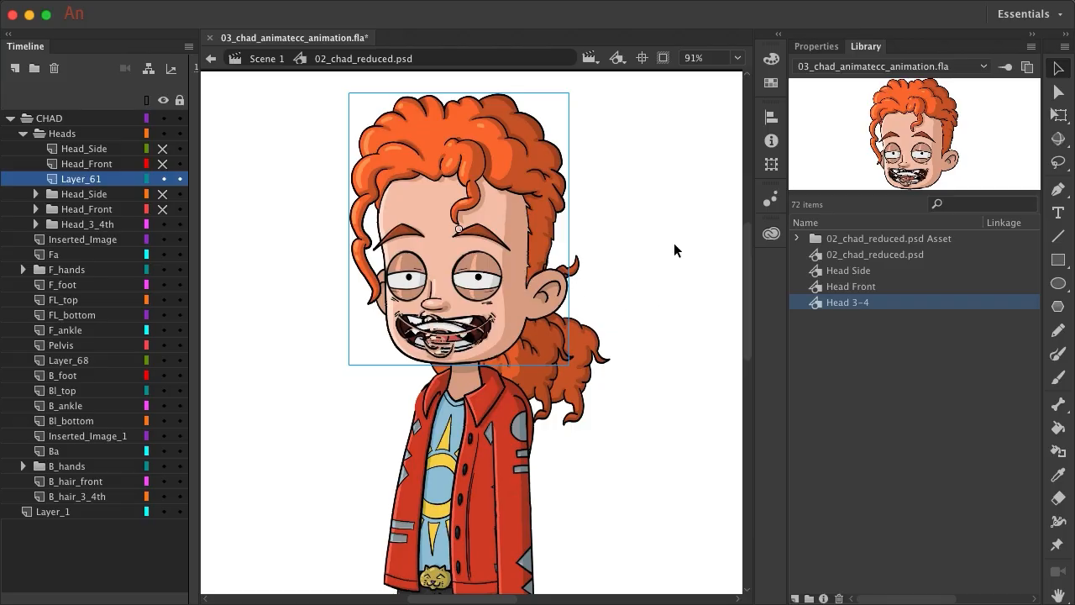
- Rename Layer_61 as Head 3-4ths
double_click(78, 179)
type("Head 3-4")
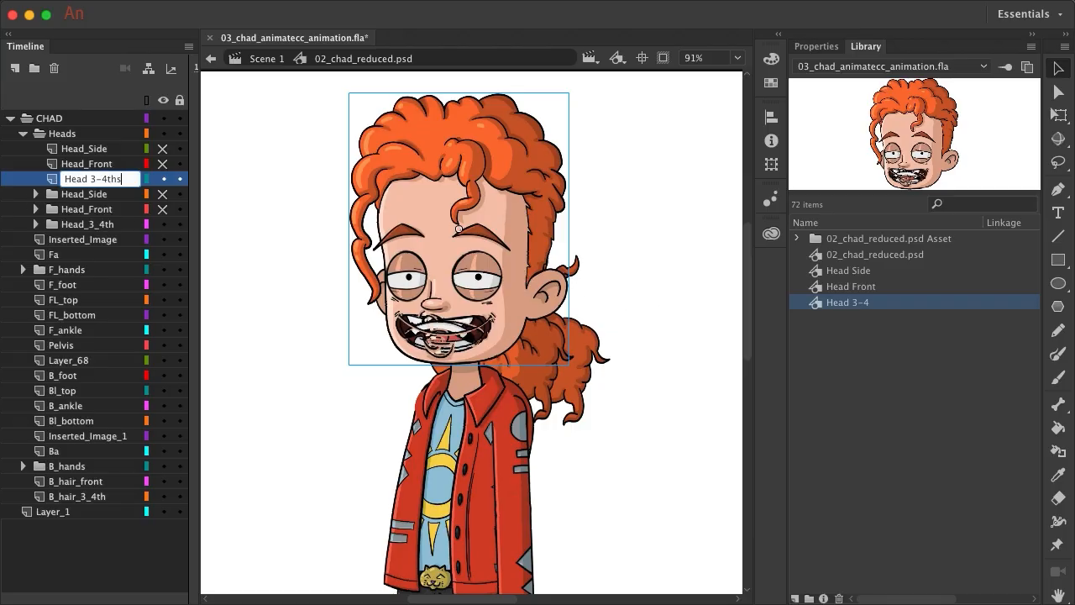
type("ths")
key("Return")
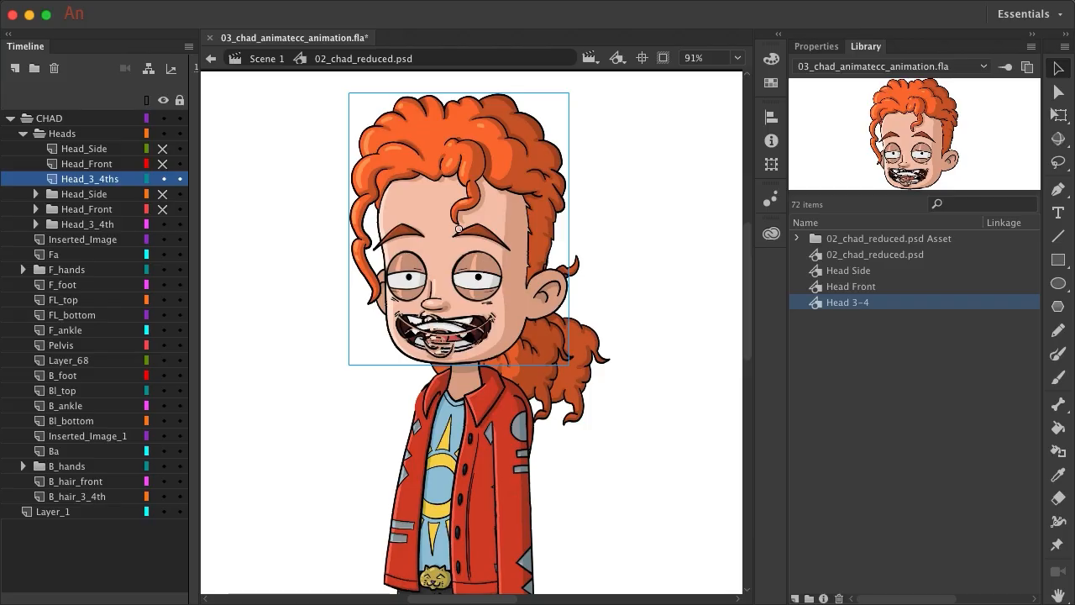
- Delete the original Head_Side, Head_Front and Head_3_4th folders together with their nested layers
left_click(94, 197)
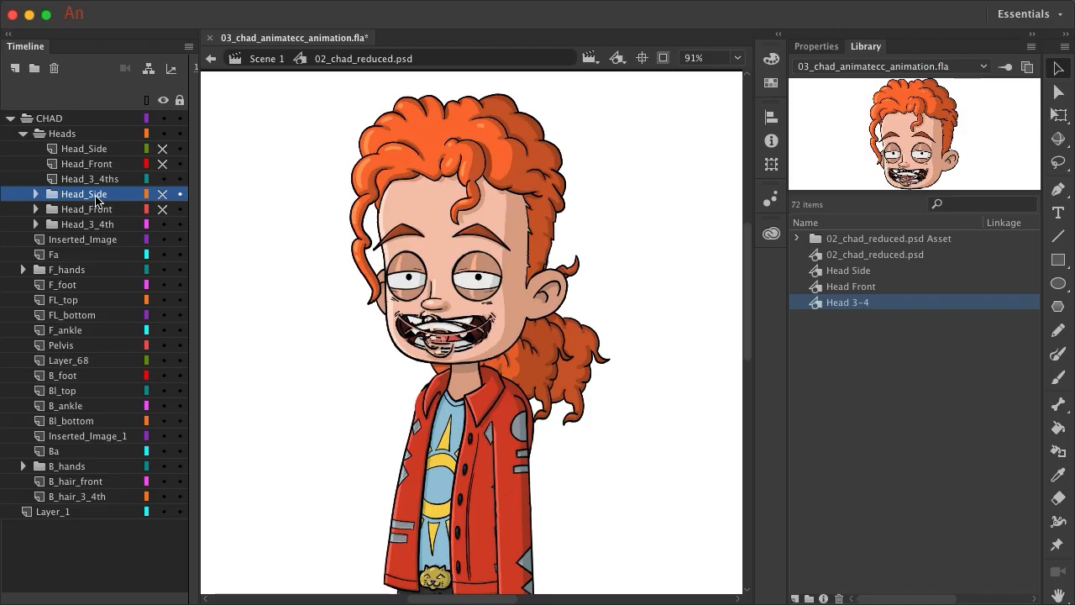
left_click(98, 228, "shift")
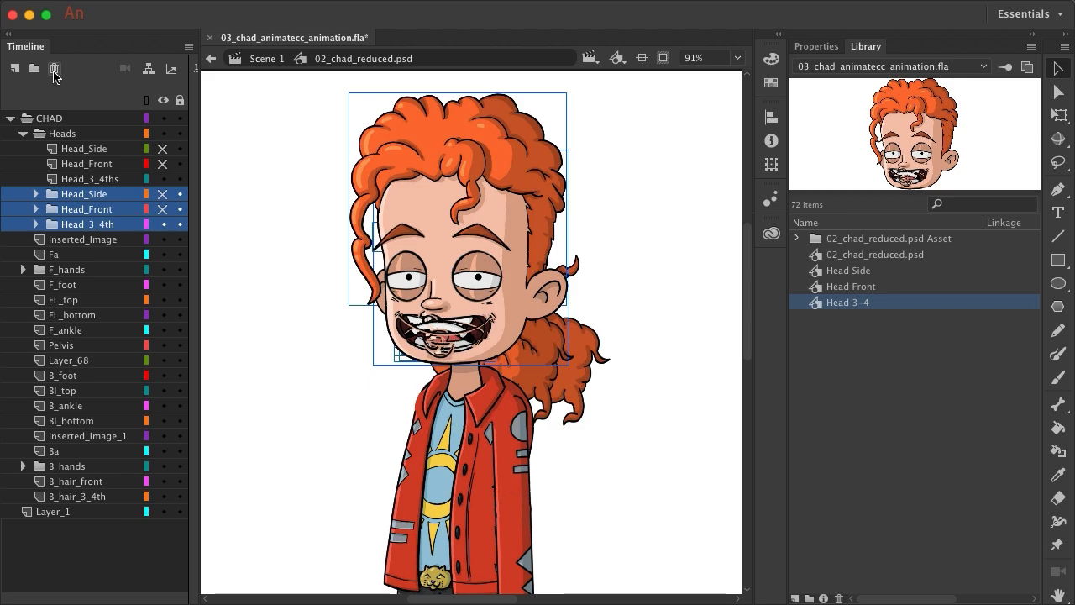
left_click(54, 72)
left_click_drag(291, 422, 365, 66)
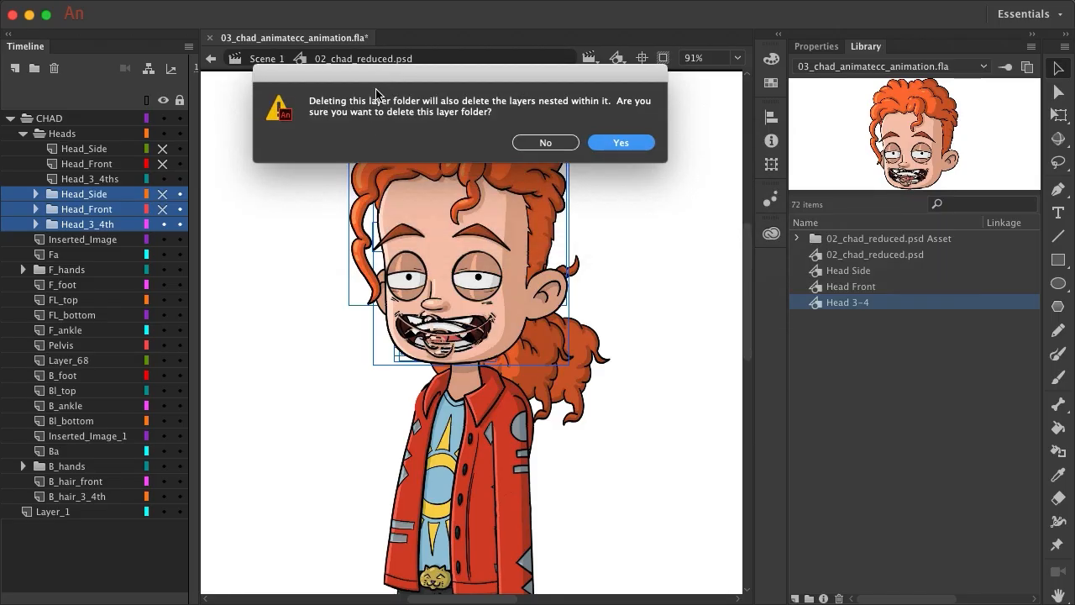
left_click(619, 144)
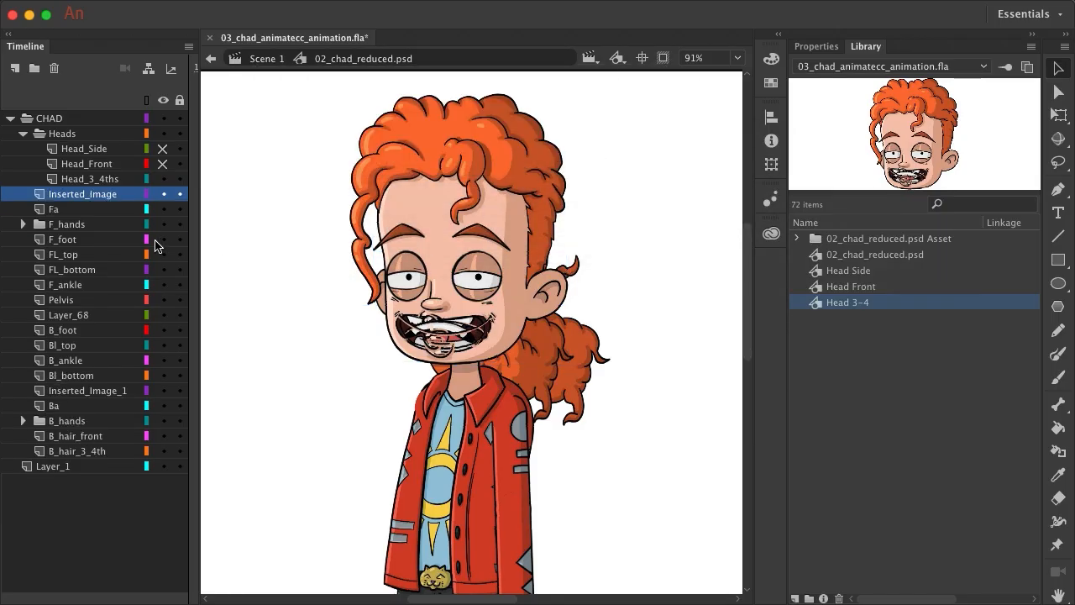
- Toggle the visibility of the new Head_Side and Head_Front layers, leaving both shown
left_click(163, 164)
left_click(163, 149)
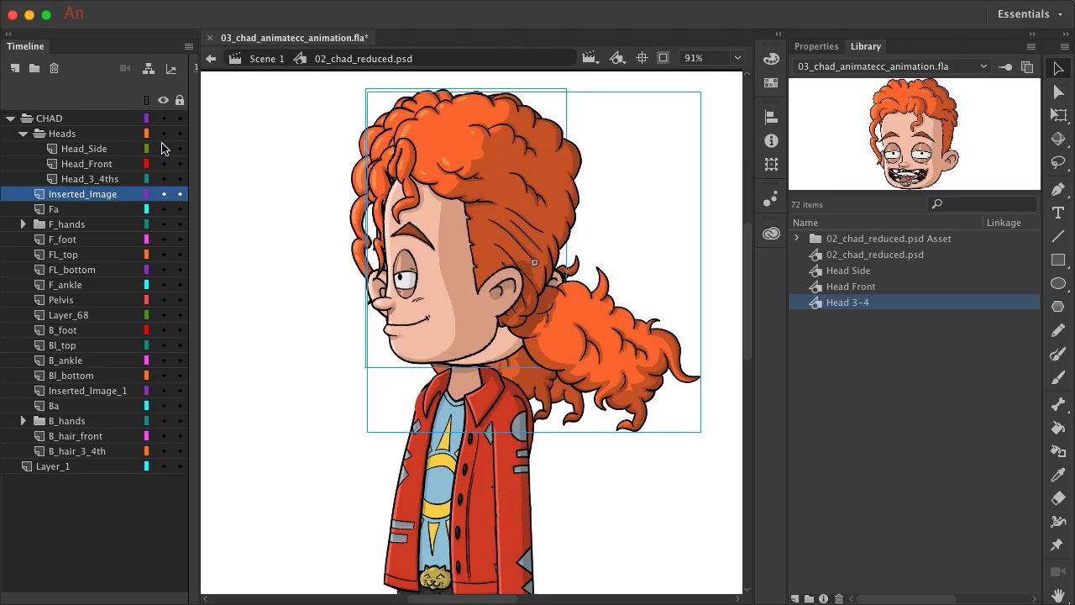
left_click(163, 149)
left_click(163, 164)
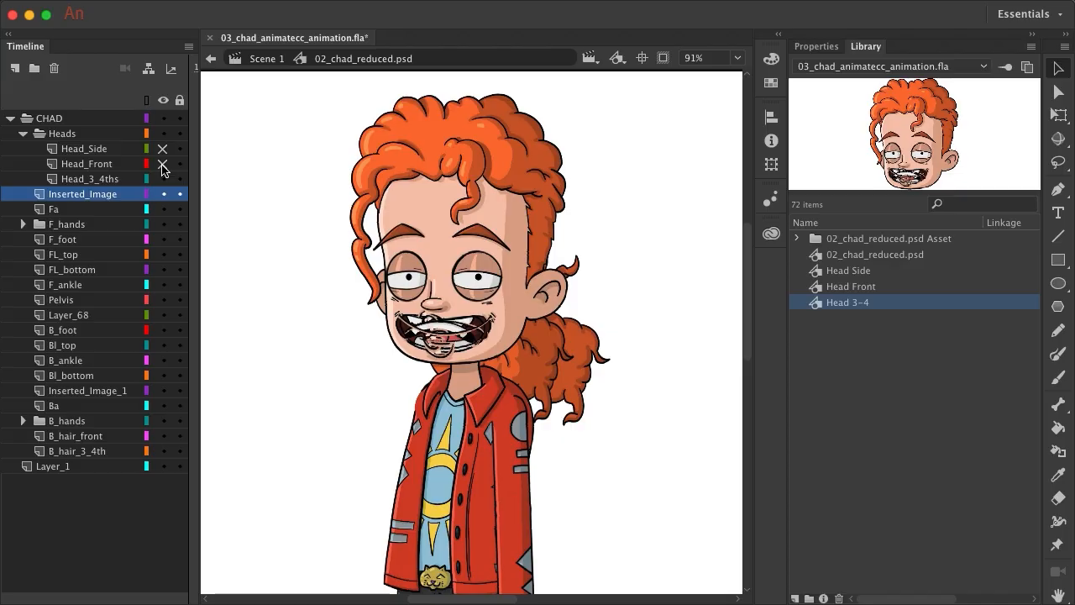
left_click(163, 164)
left_click(163, 148)
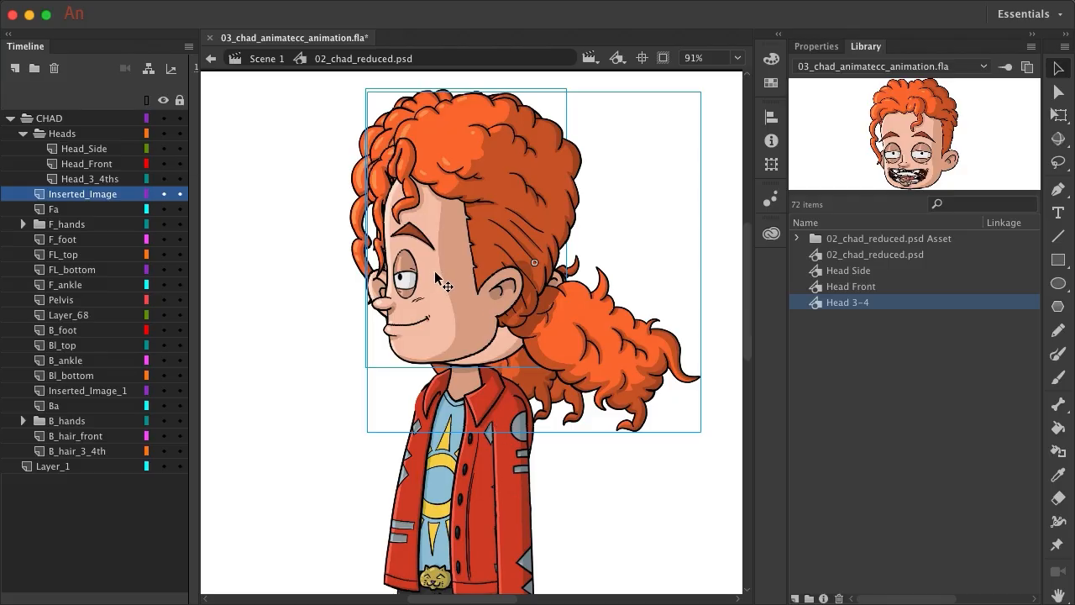
- Copy the Head_Side, Head_Front and Head_3_4ths layers from the Heads folder
left_click(78, 153)
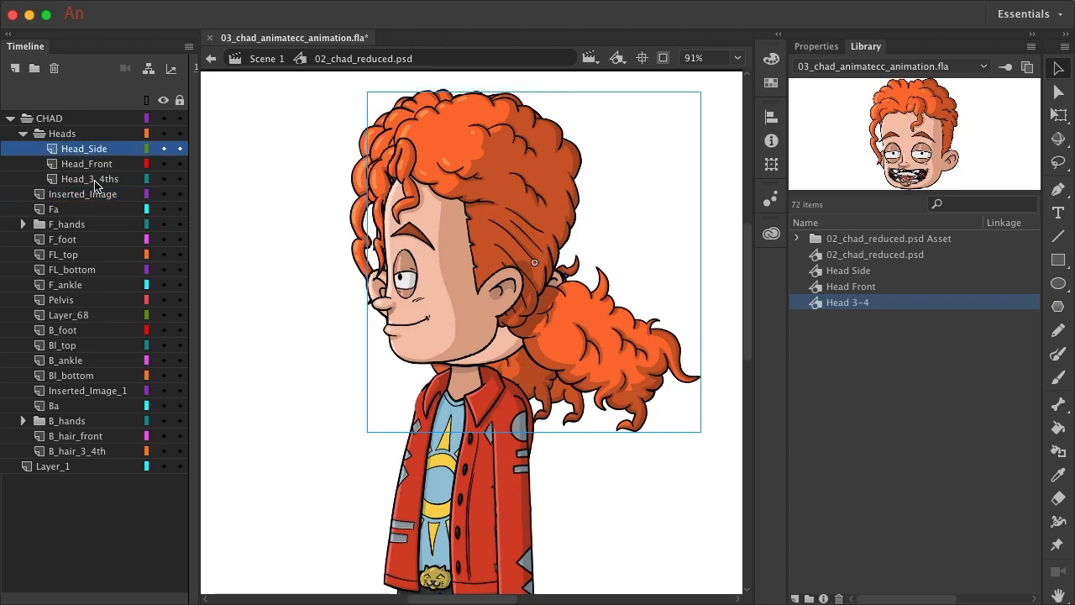
left_click(94, 180, "shift")
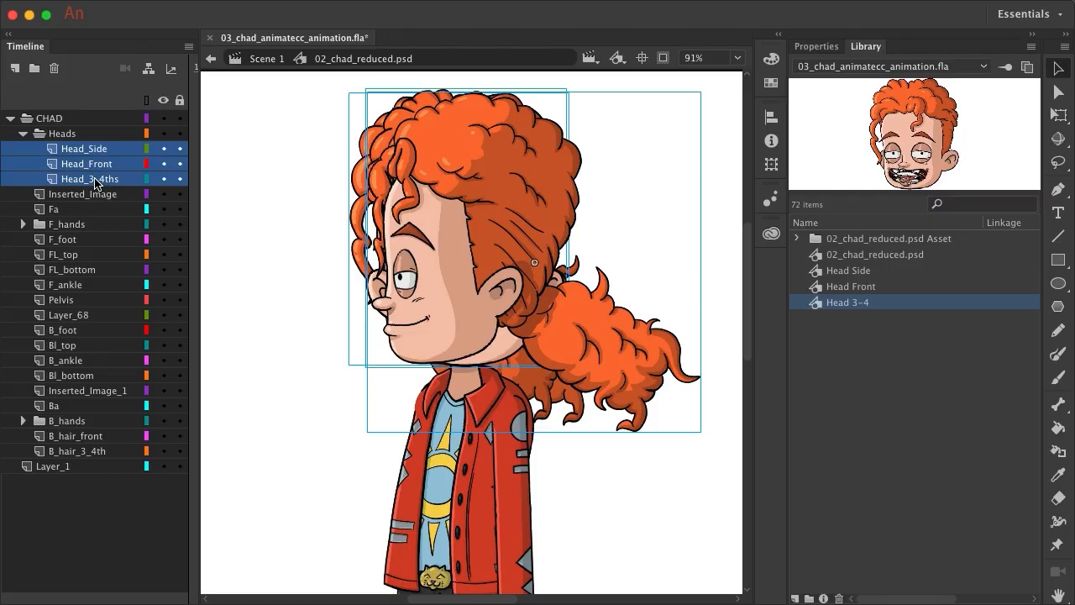
right_click(95, 179)
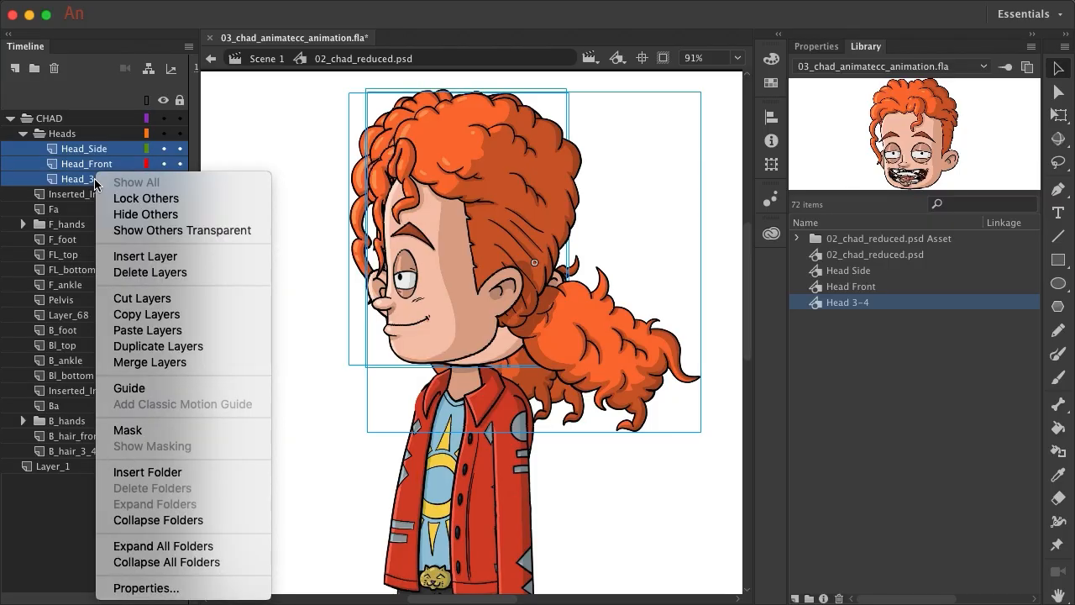
left_click(168, 315)
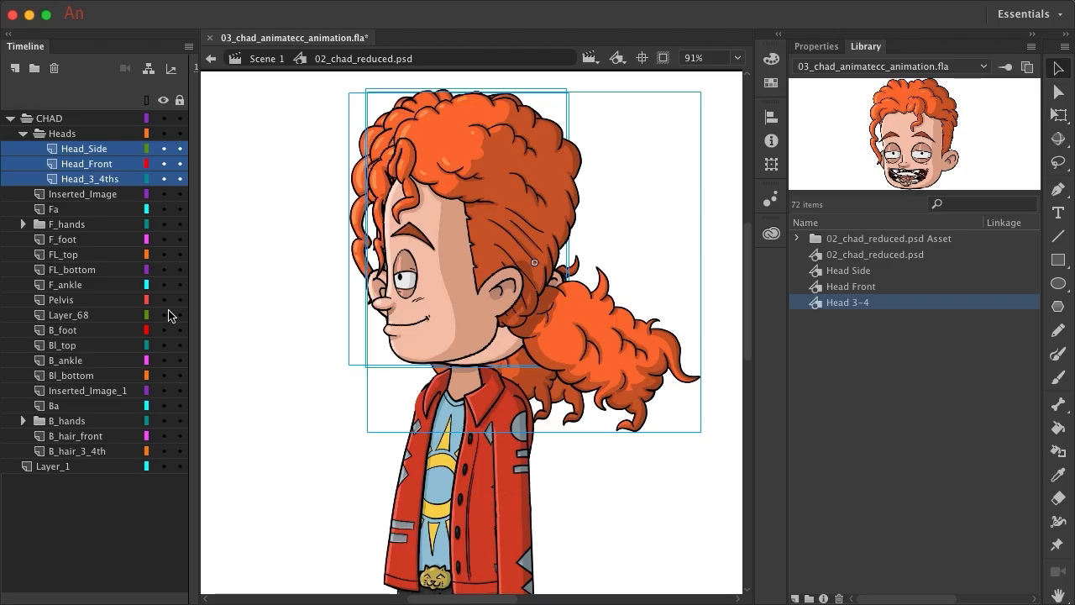
- Create a new graphic symbol named HEAD
key("super+F8")
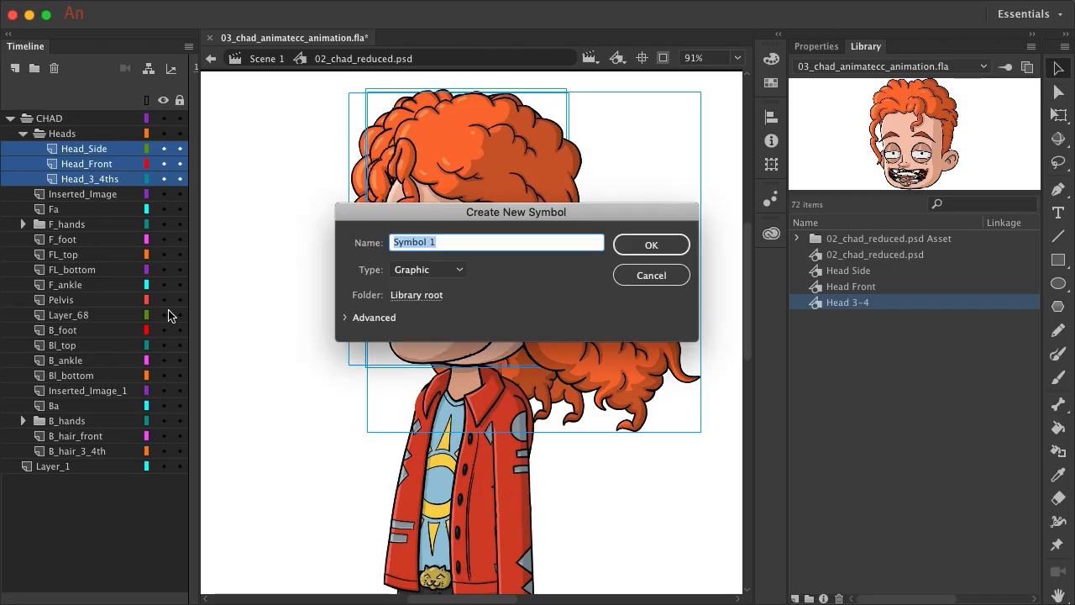
type("HEAD")
left_click(651, 245)
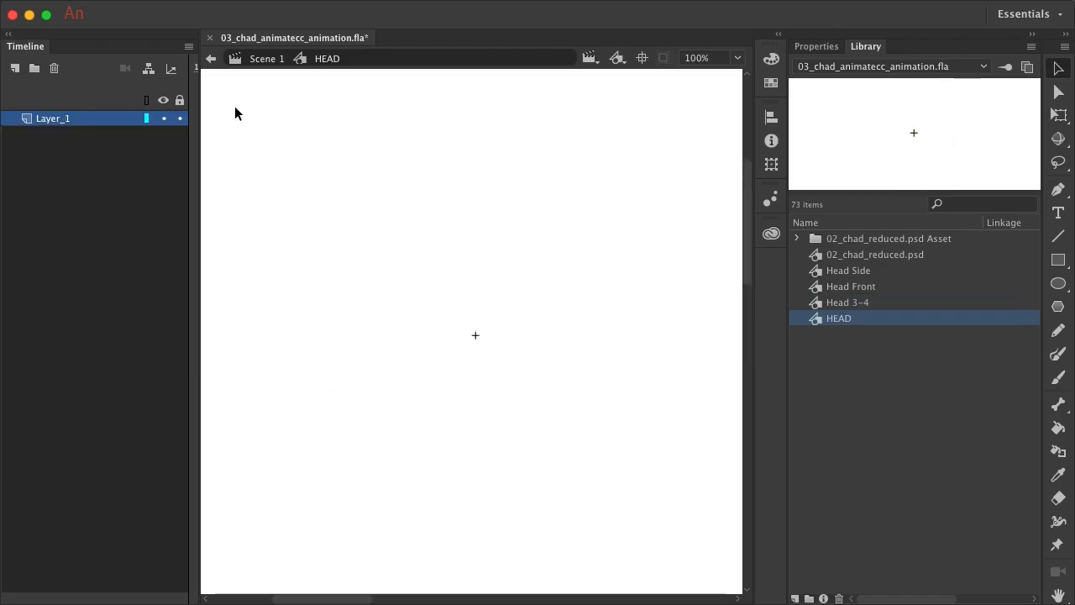
- Paste the three copied head layers into the HEAD symbol and delete its empty Layer_1
right_click(56, 122)
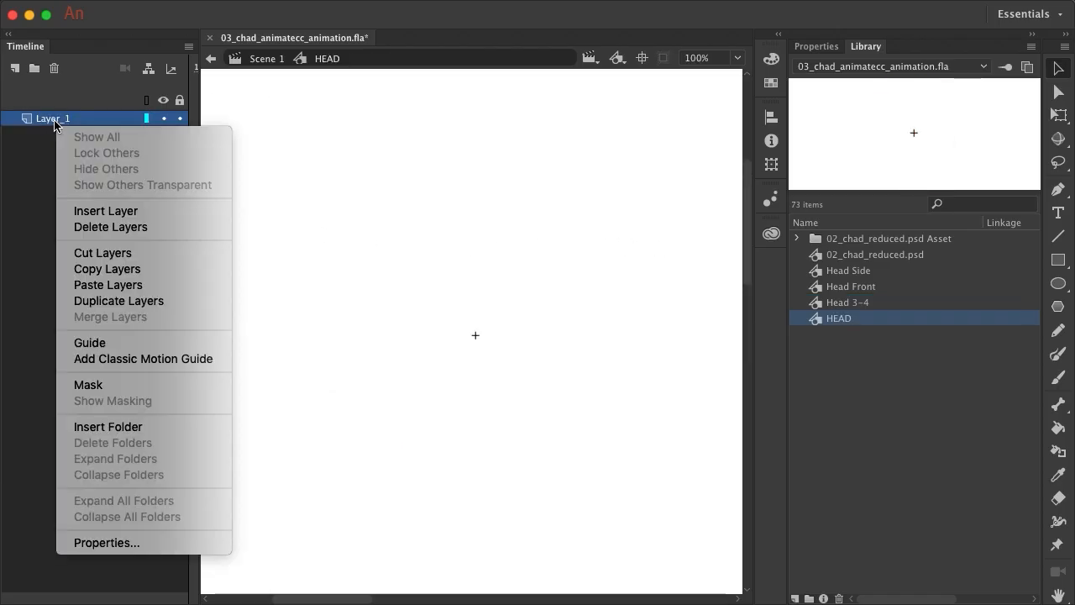
left_click(109, 286)
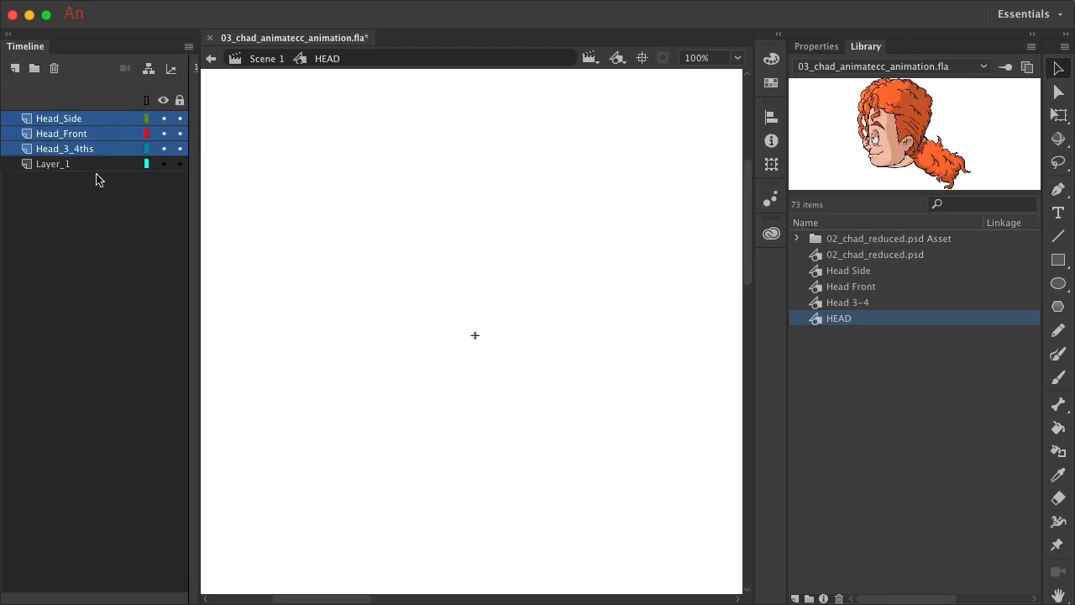
left_click(94, 168)
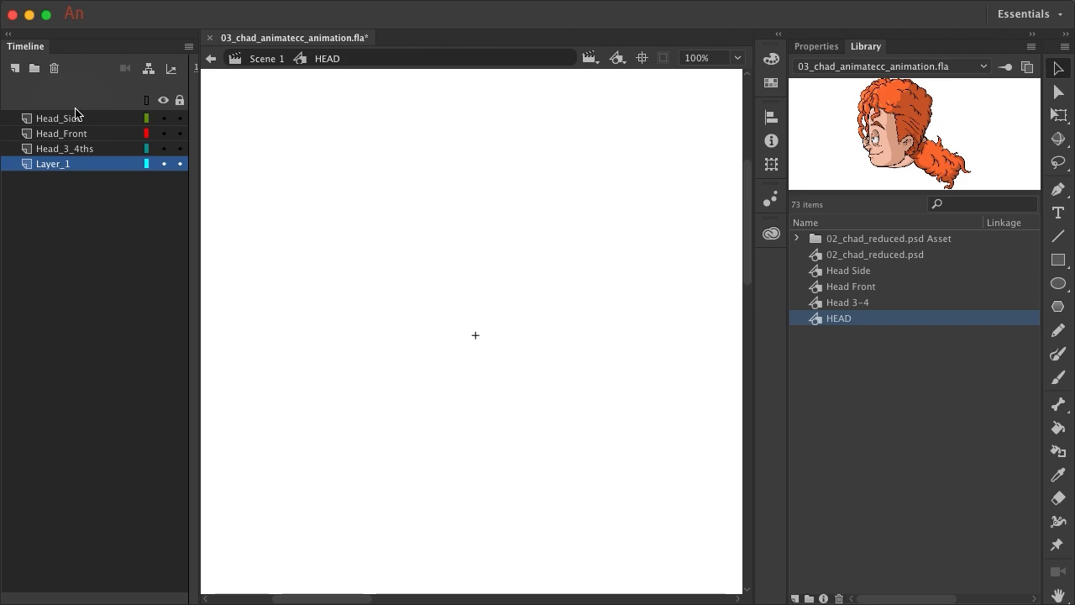
left_click(54, 69)
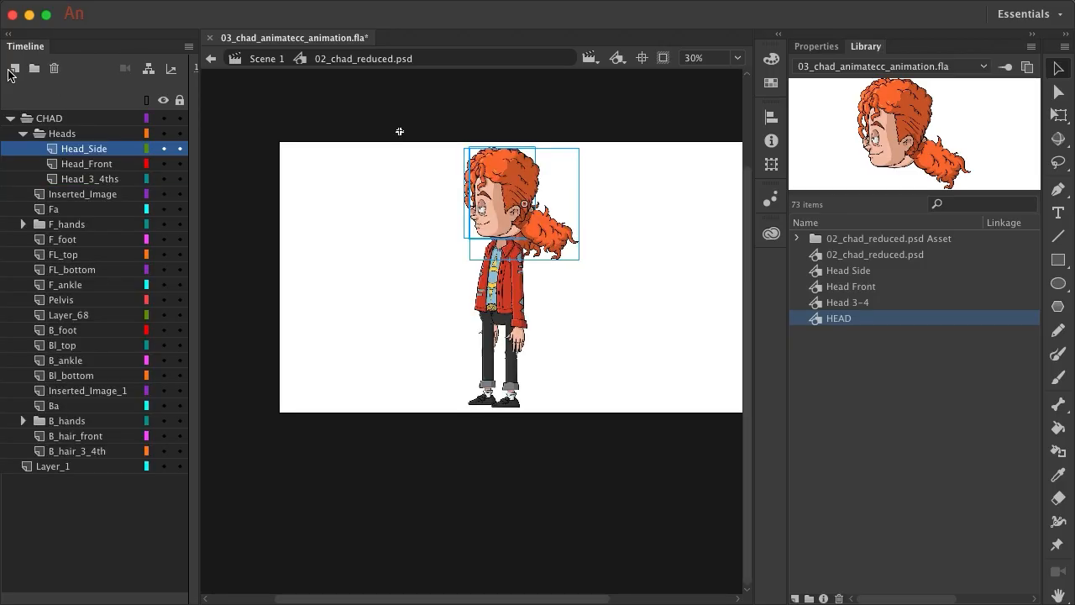
- In the character symbol, add a layer named HEAD inside the CHAD folder, above the Heads folder
left_click(53, 122)
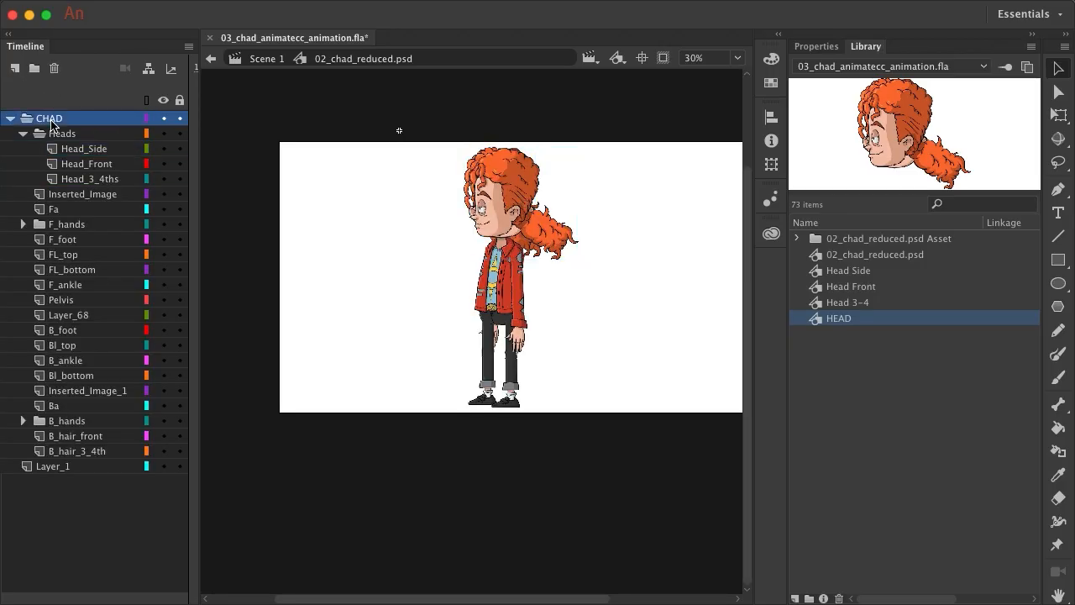
left_click(15, 68)
left_click_drag(49, 126, 70, 140)
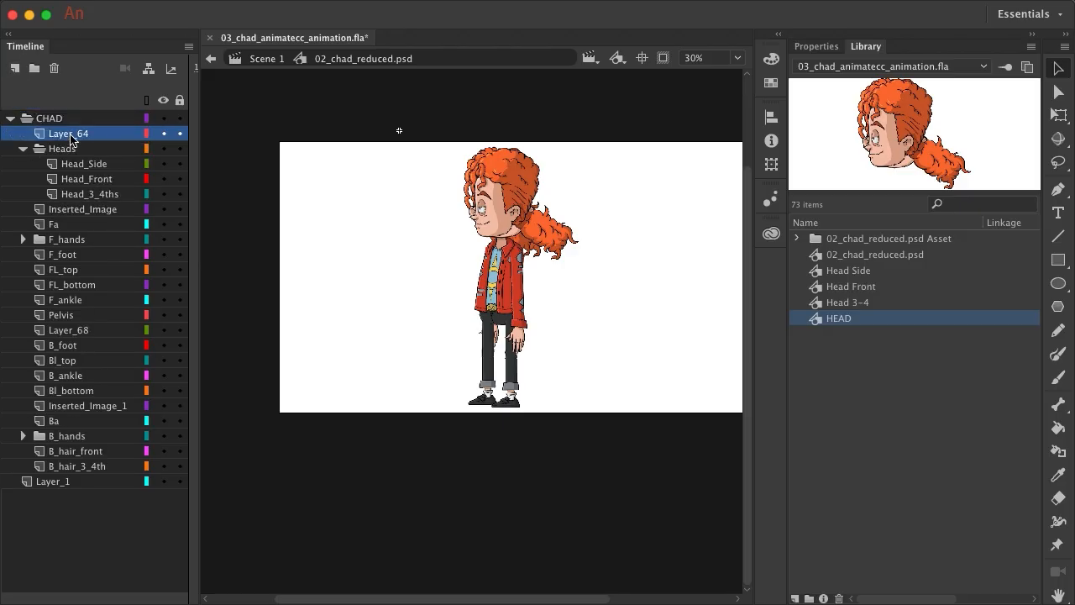
double_click(71, 136)
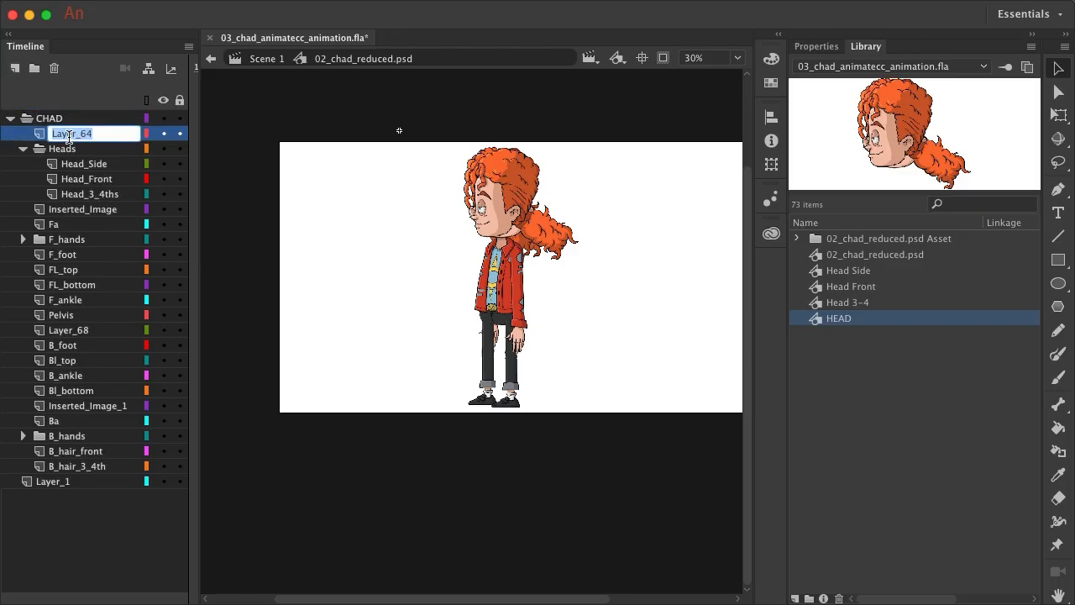
type("HEAD")
key("Return")
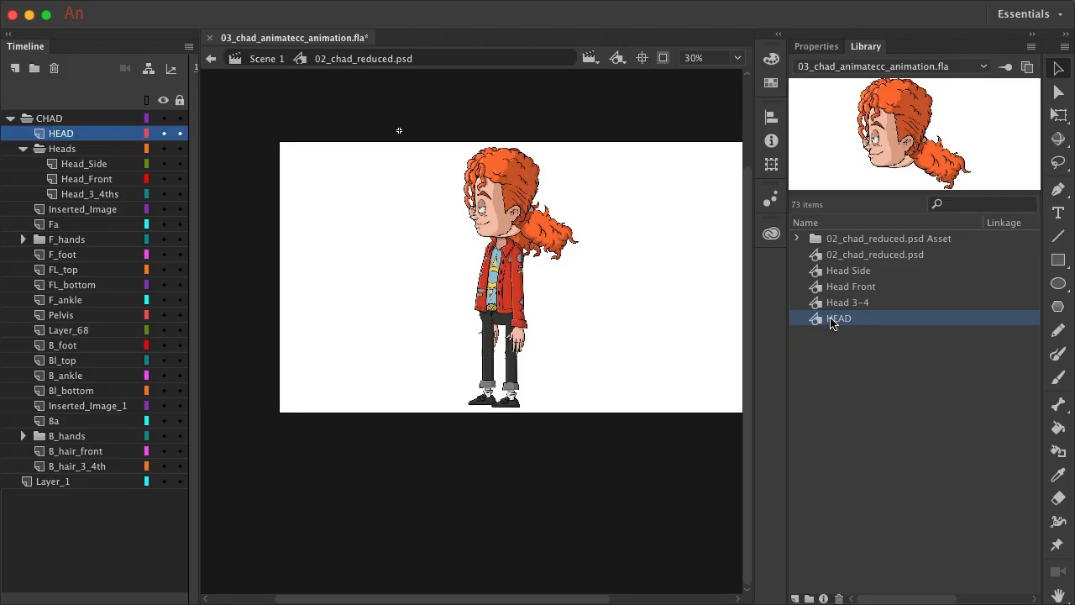
- Place the HEAD symbol on the HEAD layer, aligned exactly over the character's existing head
left_click_drag(838, 322, 429, 239)
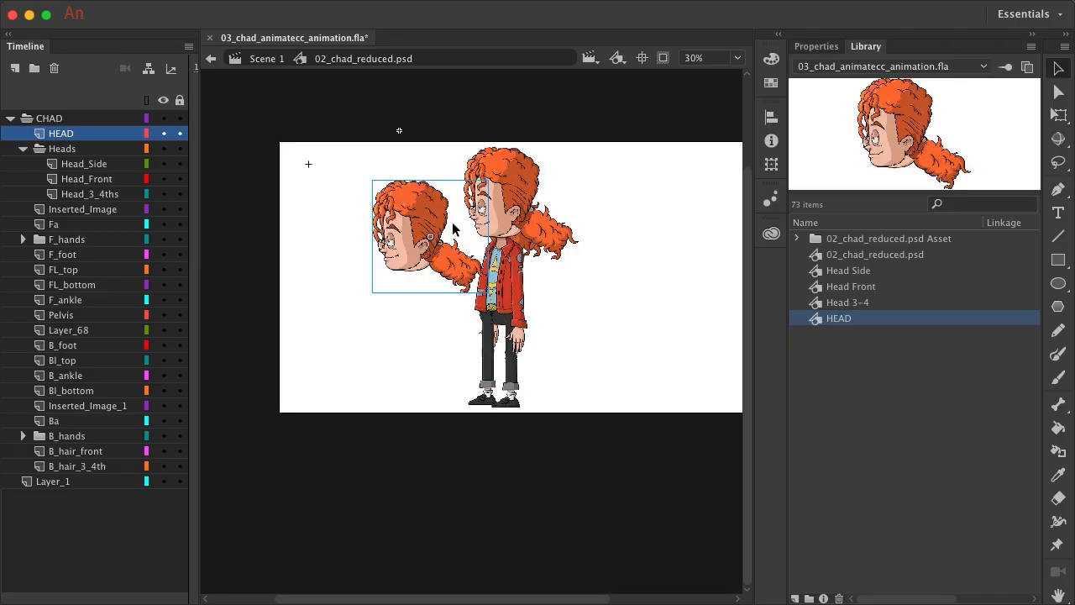
scroll(456, 211, "up", 5)
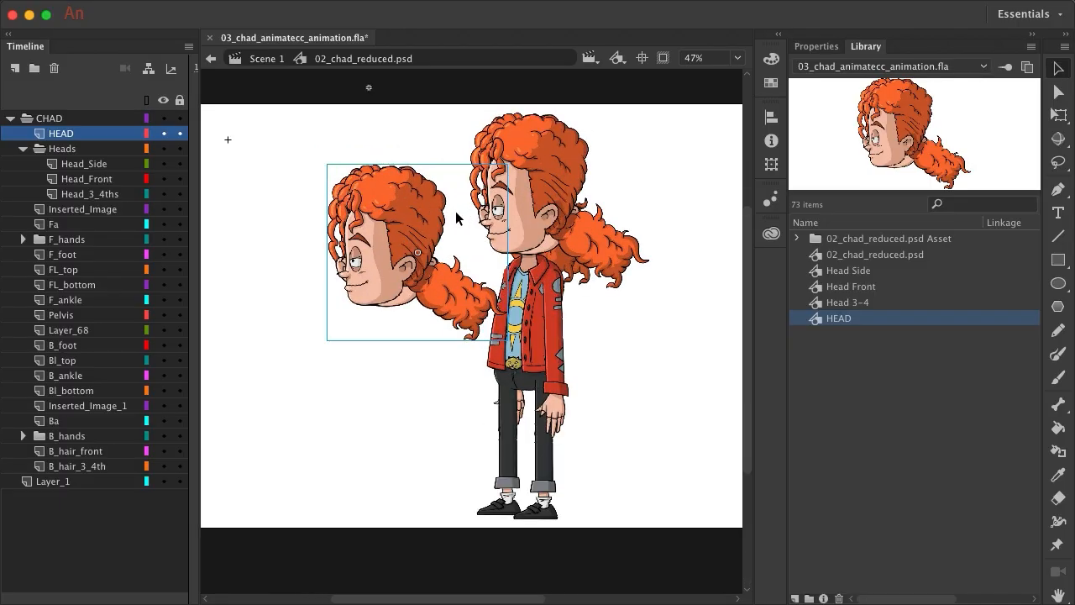
left_click_drag(337, 243, 519, 178)
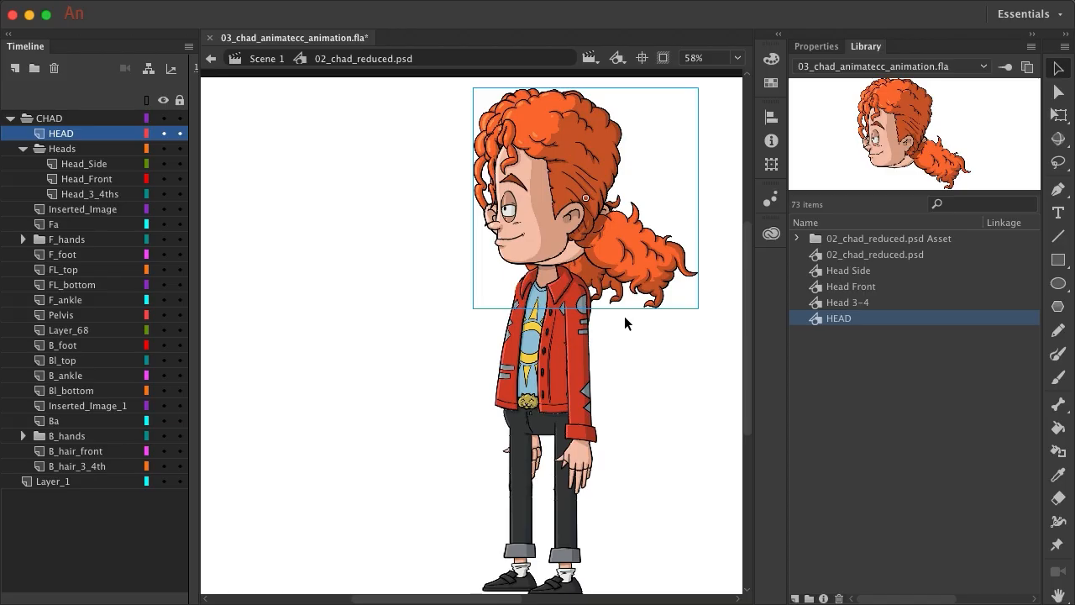
- Delete the Heads folder together with its nested layers
left_click(63, 149)
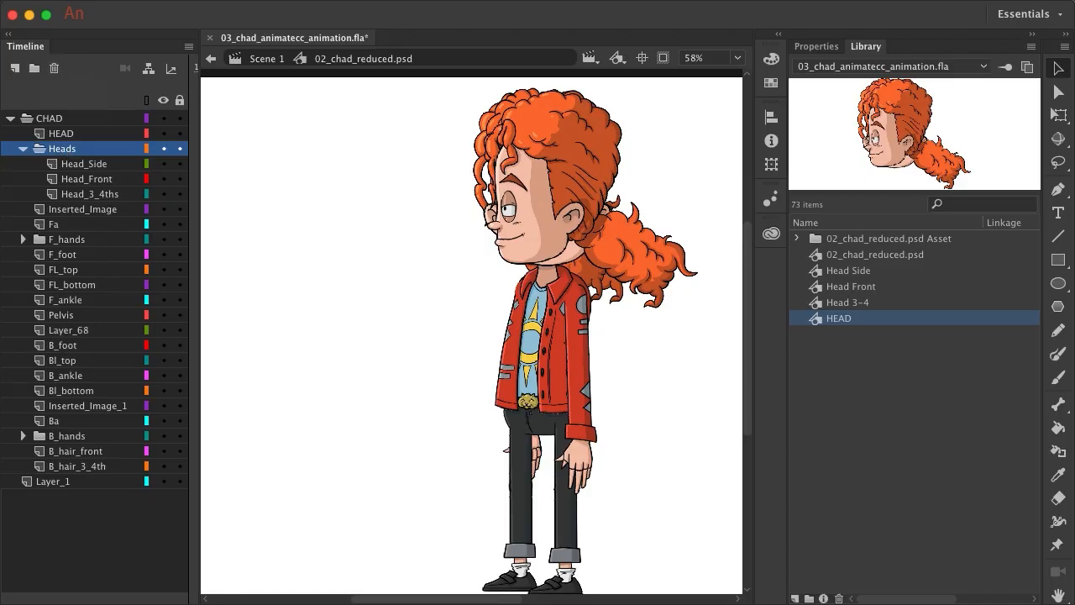
left_click(54, 68)
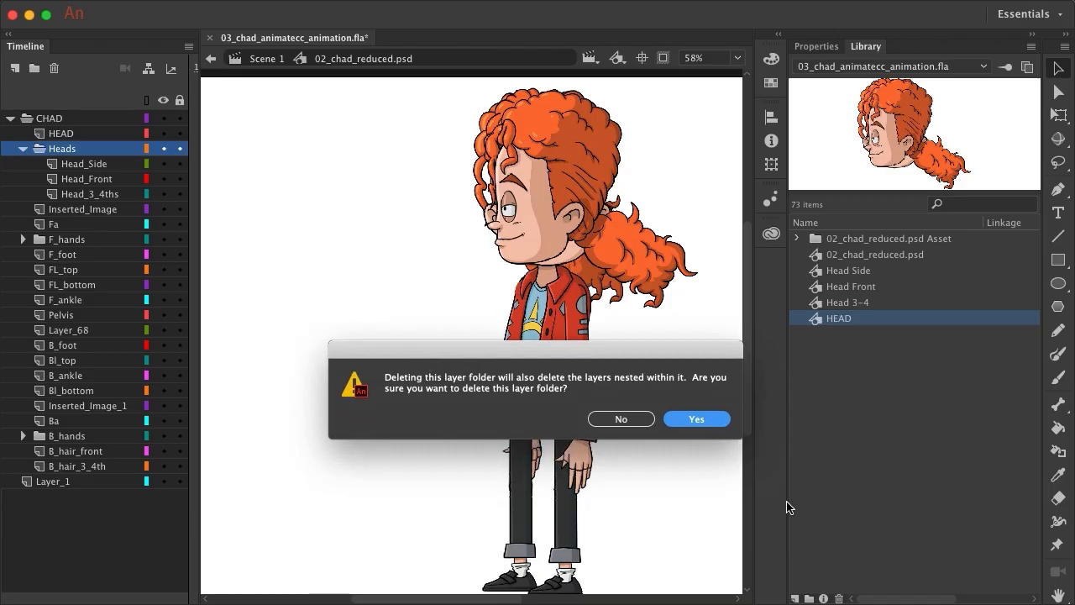
left_click(691, 426)
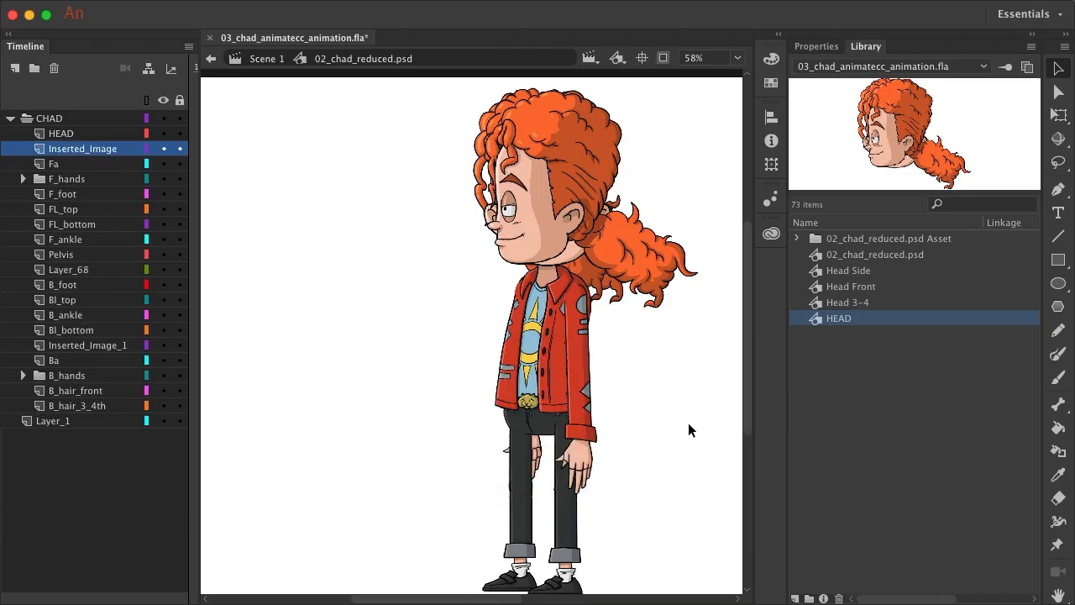
- Inside the HEAD symbol, move the front and three-quarter head keyframes onto the Head_Side layer at frames 2 and 3
left_click(628, 176)
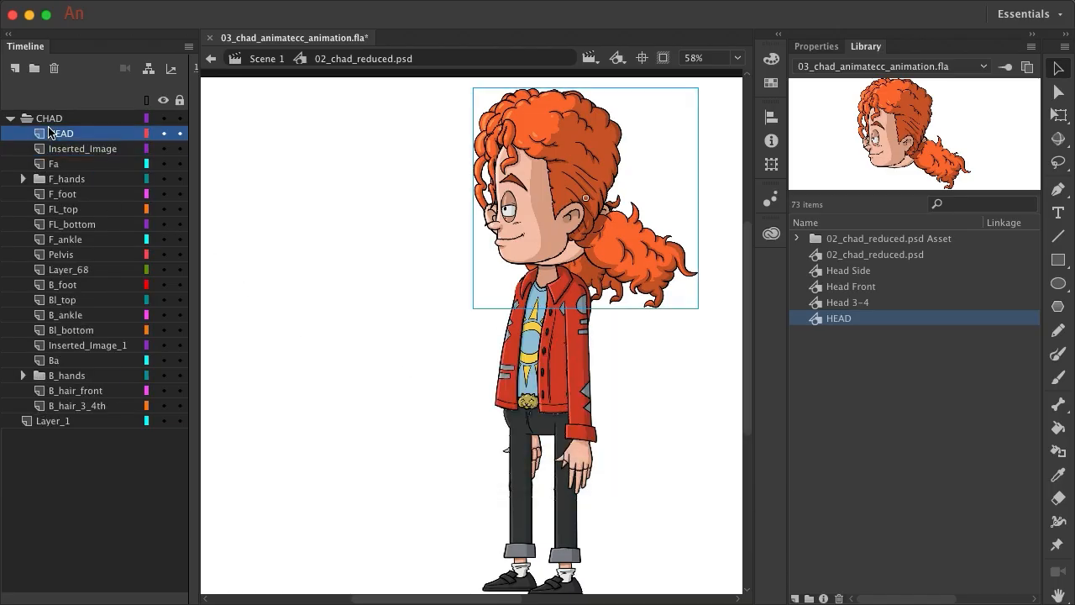
double_click(542, 155)
left_click_drag(194, 134, 668, 145)
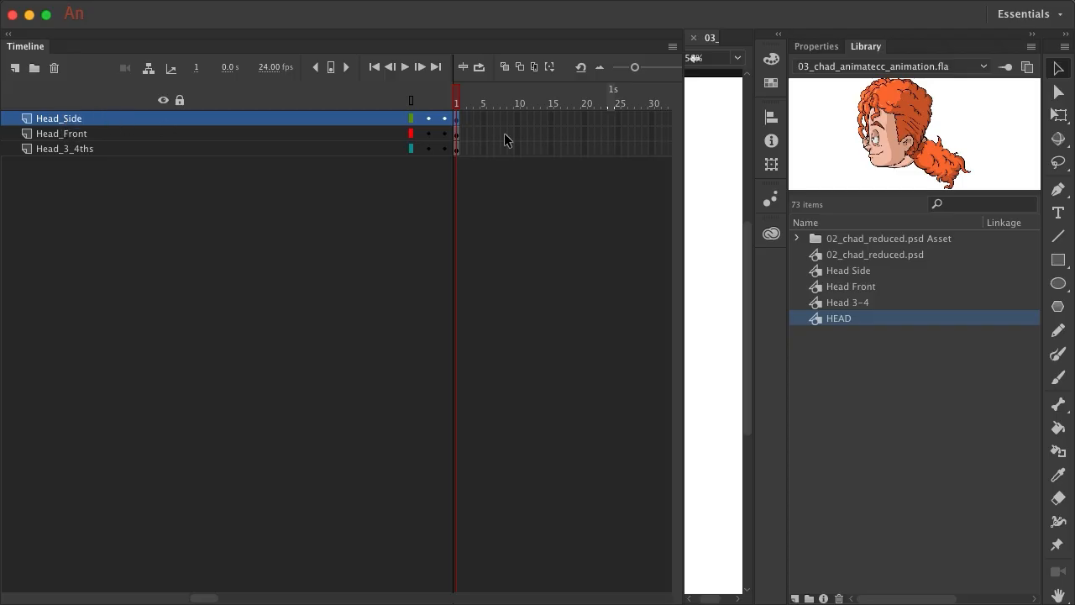
left_click(65, 133)
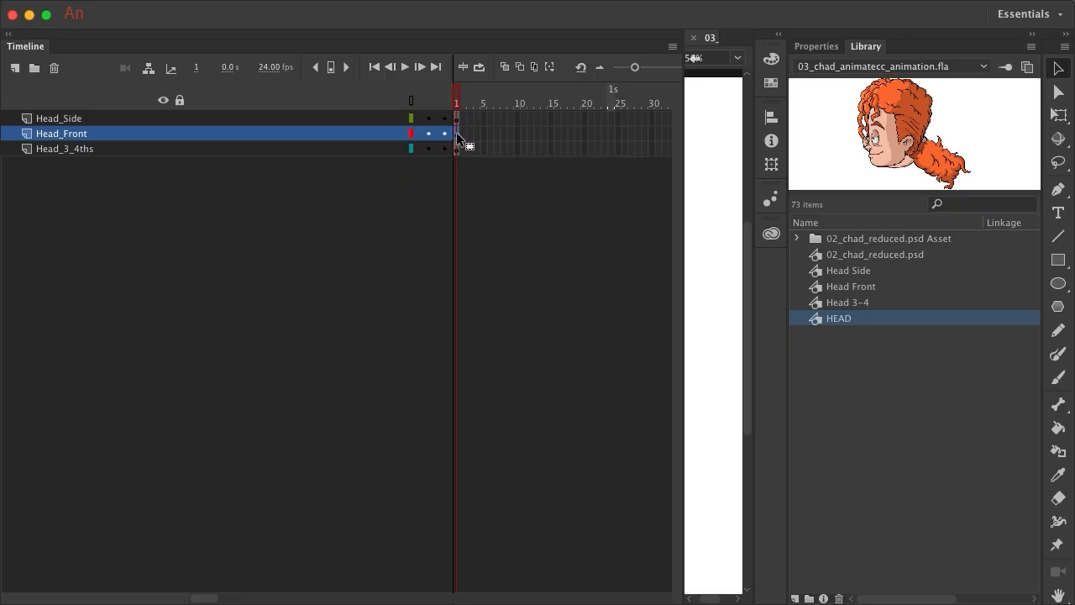
mouse_move(461, 126)
left_mouse_down()
mouse_move(455, 152)
mouse_move(465, 127)
mouse_move(496, 204)
mouse_move(457, 117)
left_mouse_up()
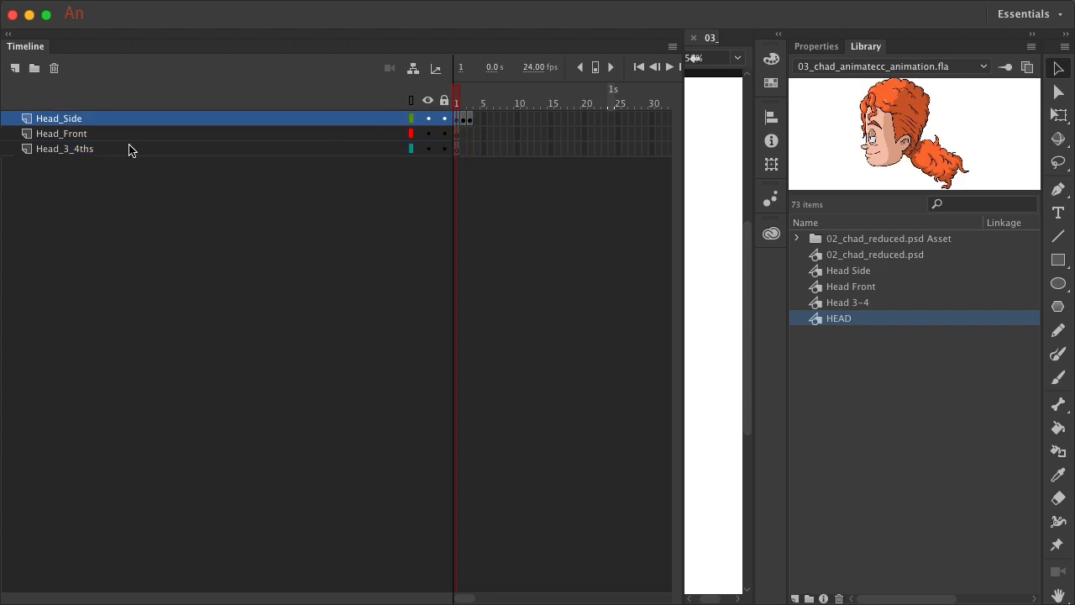
- Delete the emptied Head_Front and Head_3_4ths layers from the HEAD symbol
left_click(82, 136)
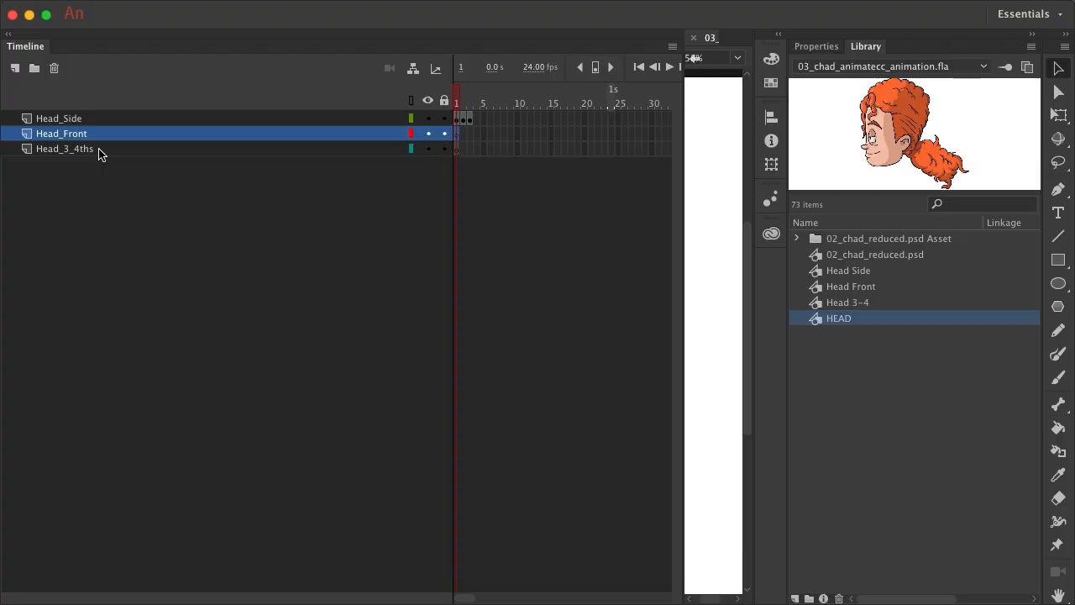
left_click(99, 154, "shift")
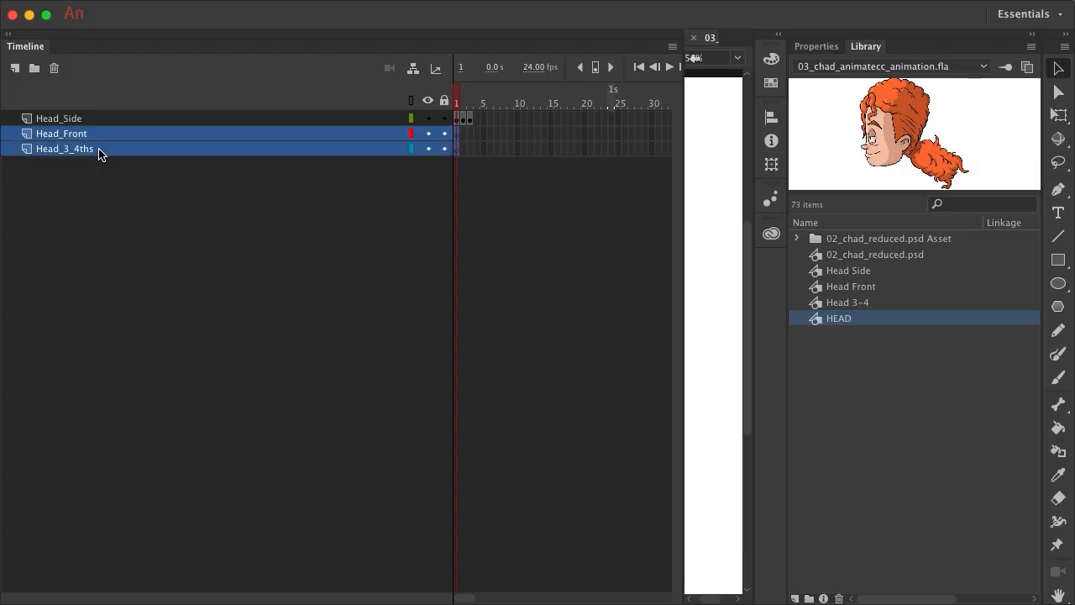
left_click(55, 72)
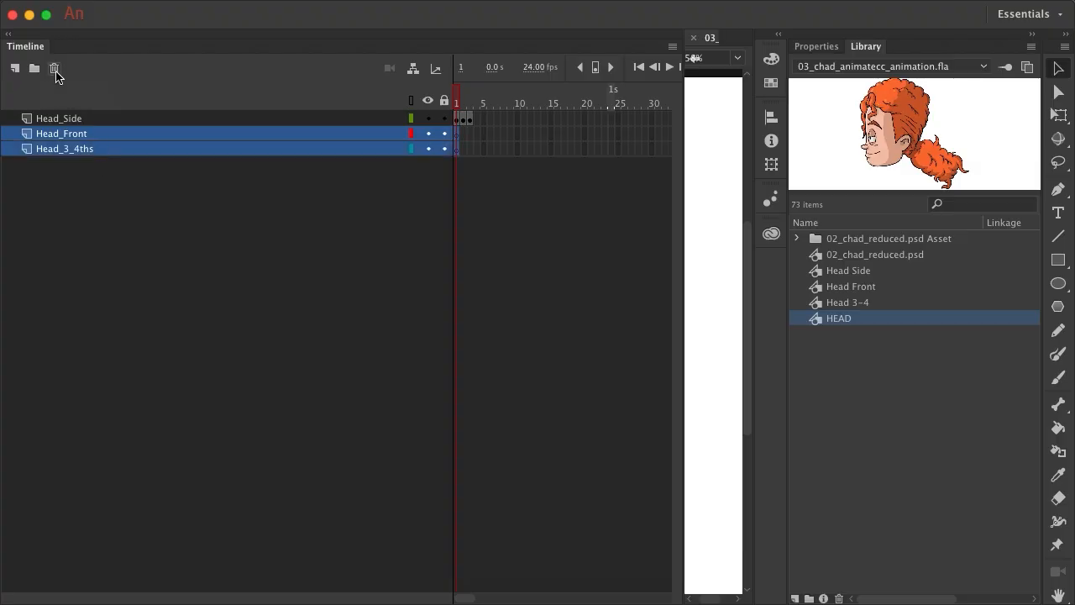
- Rename the remaining Head_Side layer as HEAD
double_click(60, 121)
type("HEAD")
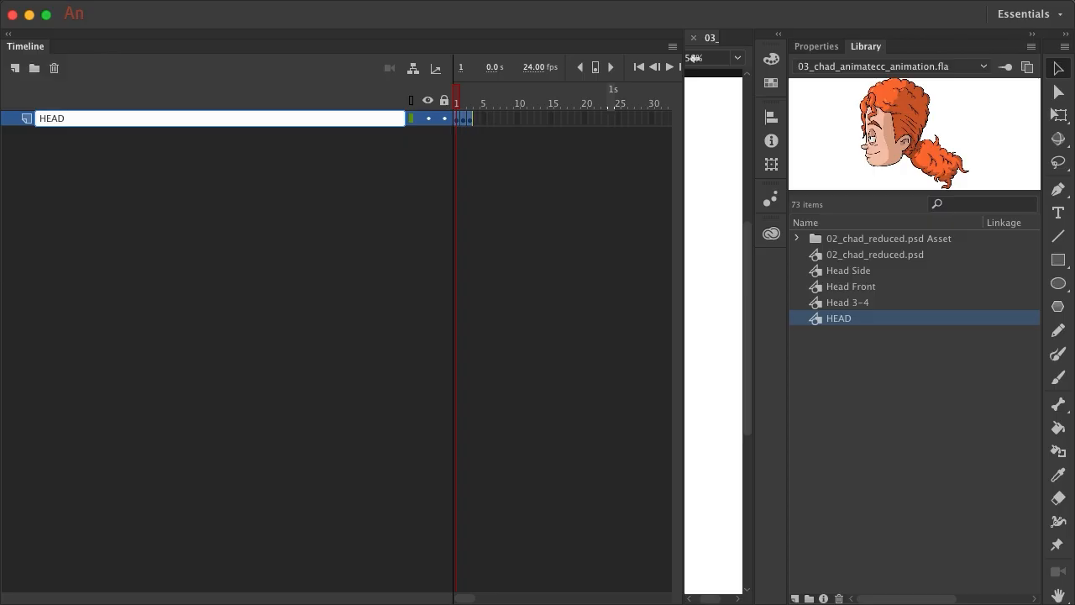
key("Return")
left_click(471, 130)
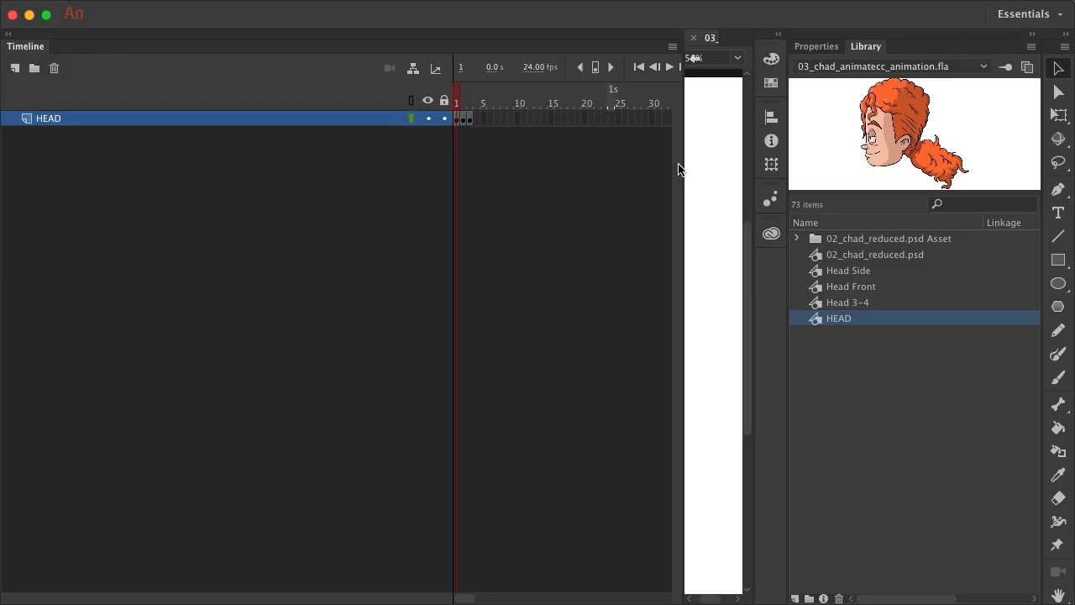
- Return to the 02_chad_reduced.psd symbol and hide the B_hair_front and B_hair_3_4th layers
left_click_drag(683, 165, 92, 178)
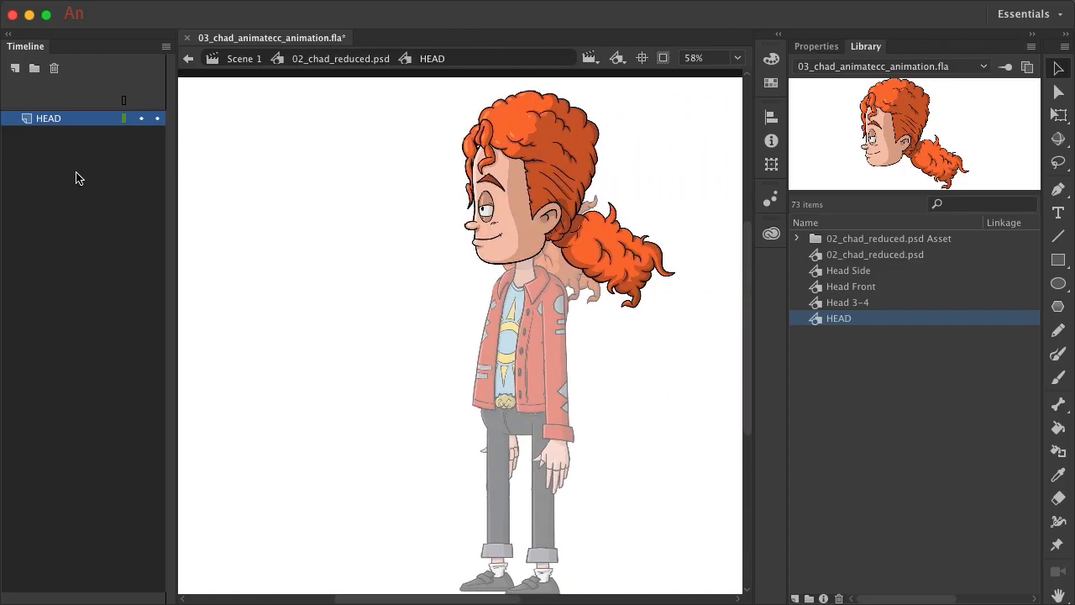
left_click(340, 58)
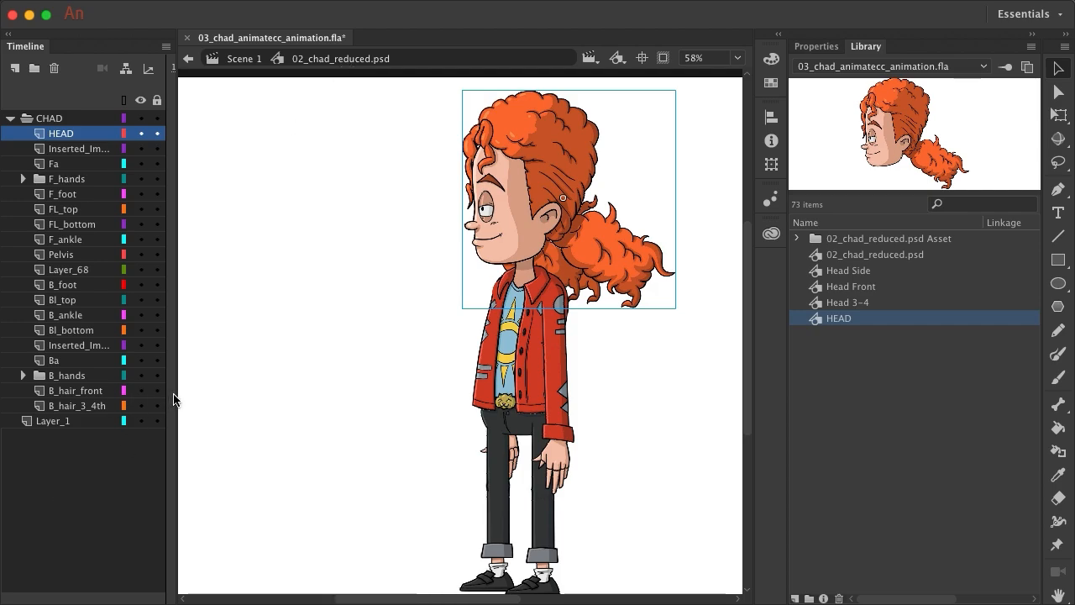
left_click(140, 390)
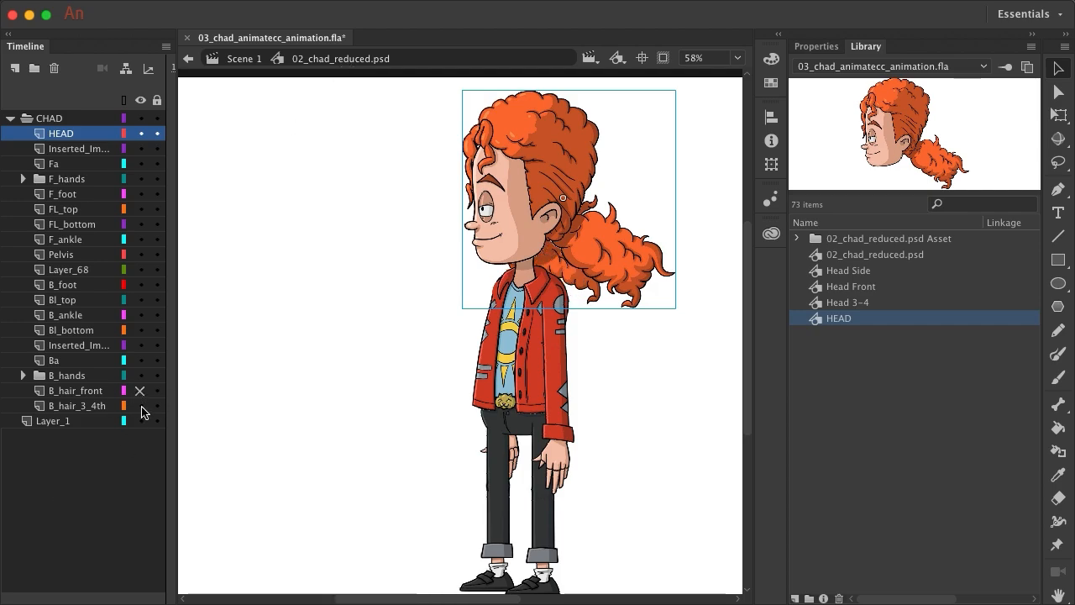
left_click(140, 406)
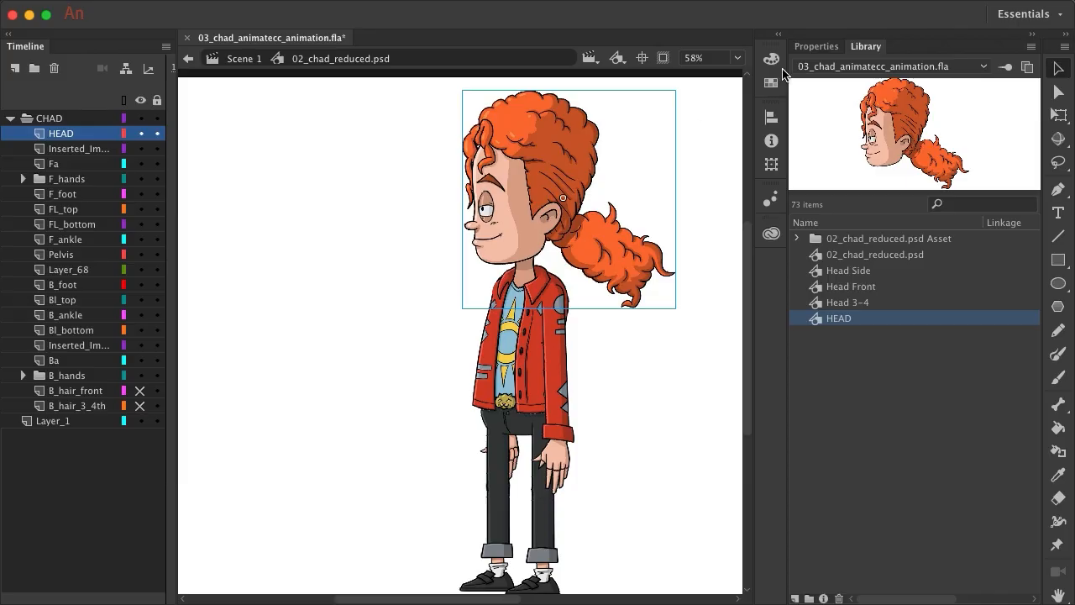
- Scrub the HEAD instance's first looping frame to preview the different head views
left_click(815, 49)
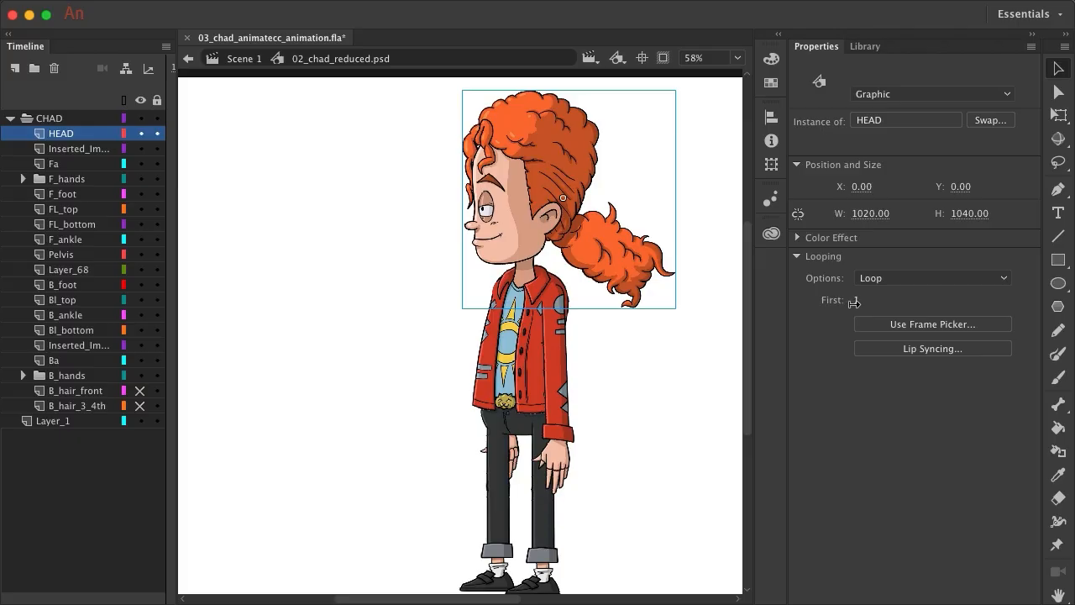
left_click_drag(860, 304, 856, 305)
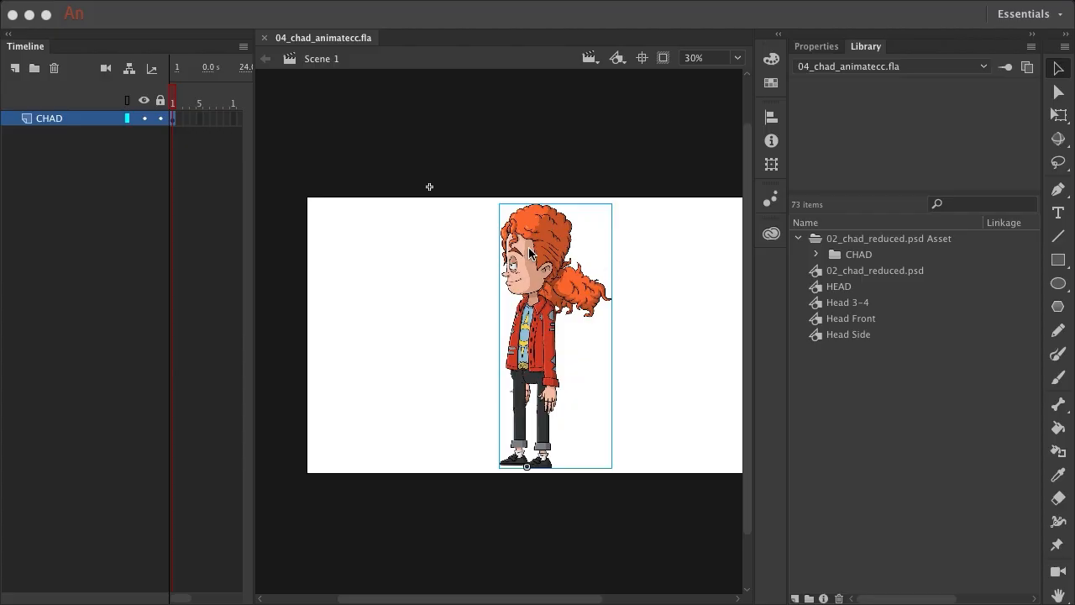
- Open the HEAD symbol nested in 02_chad_reduced.psd, go to frame 3, and open the three-quarter head for editing
scroll(529, 250, "up", 5)
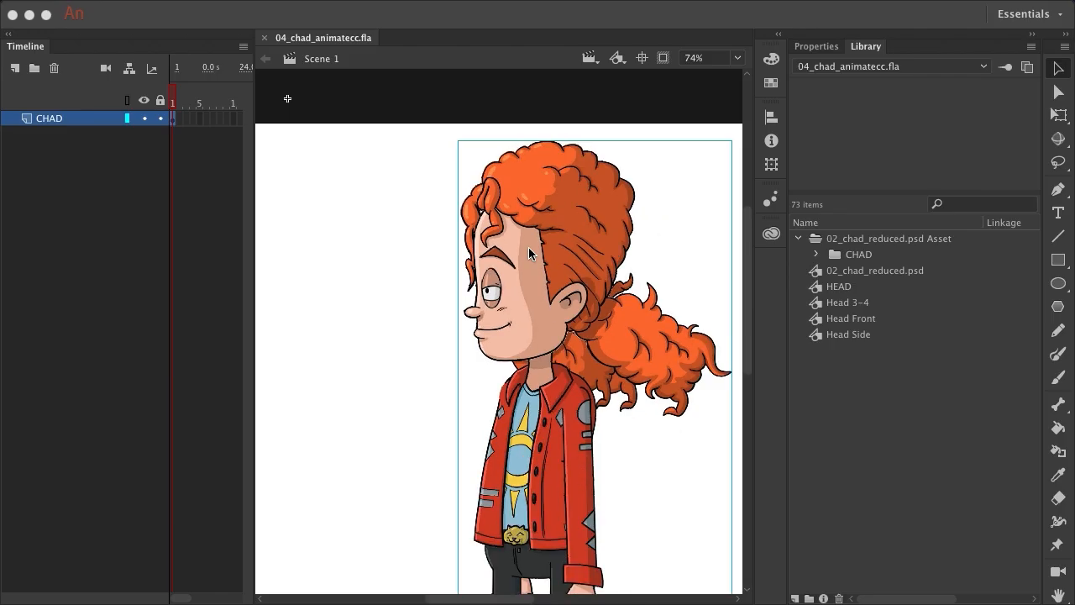
double_click(574, 228)
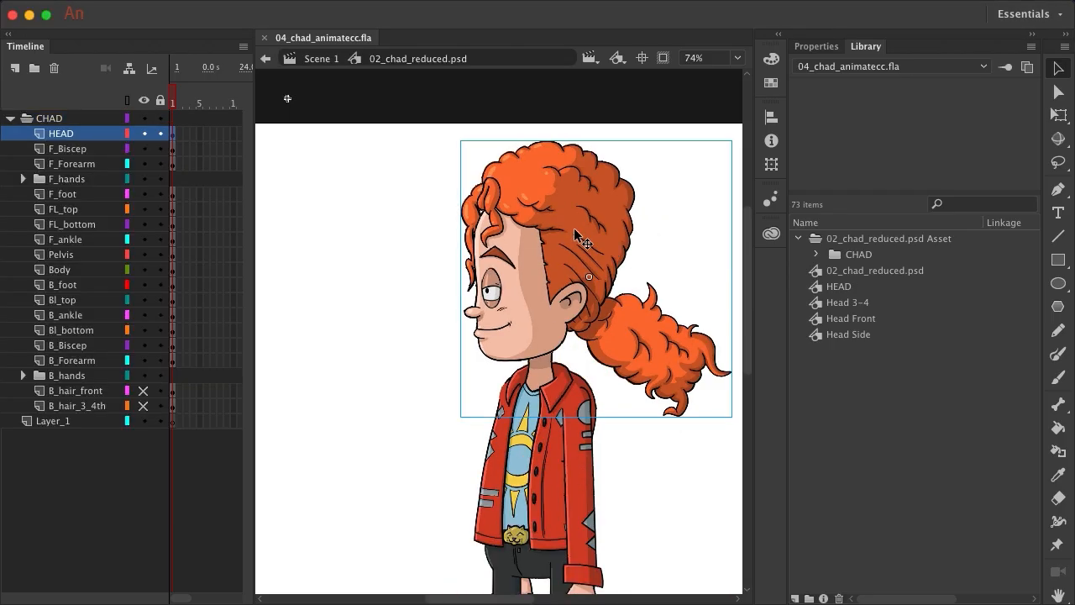
double_click(575, 235)
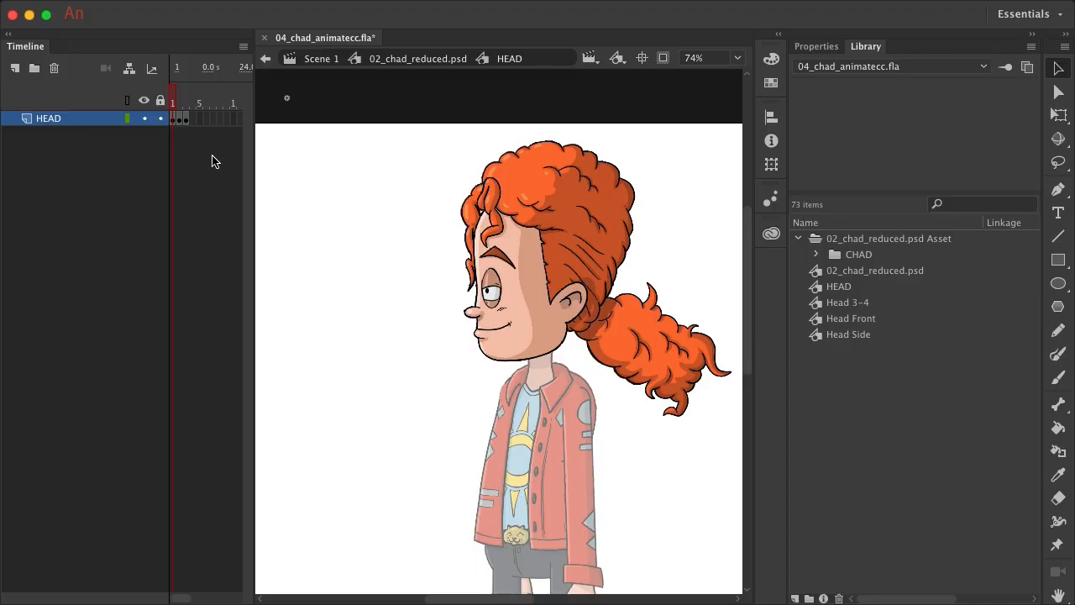
left_click(177, 118)
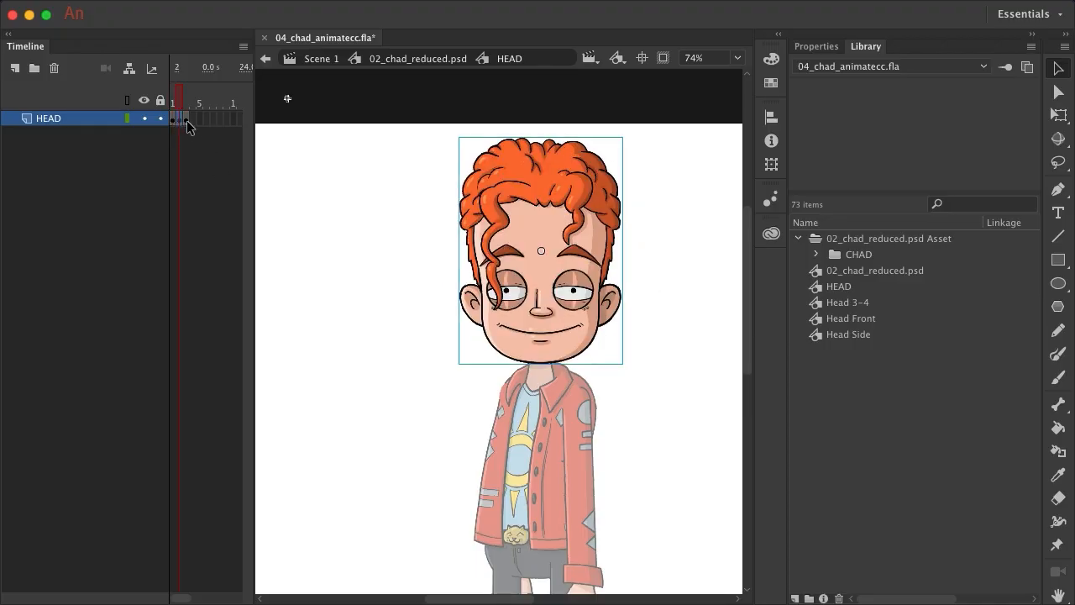
left_click(186, 120)
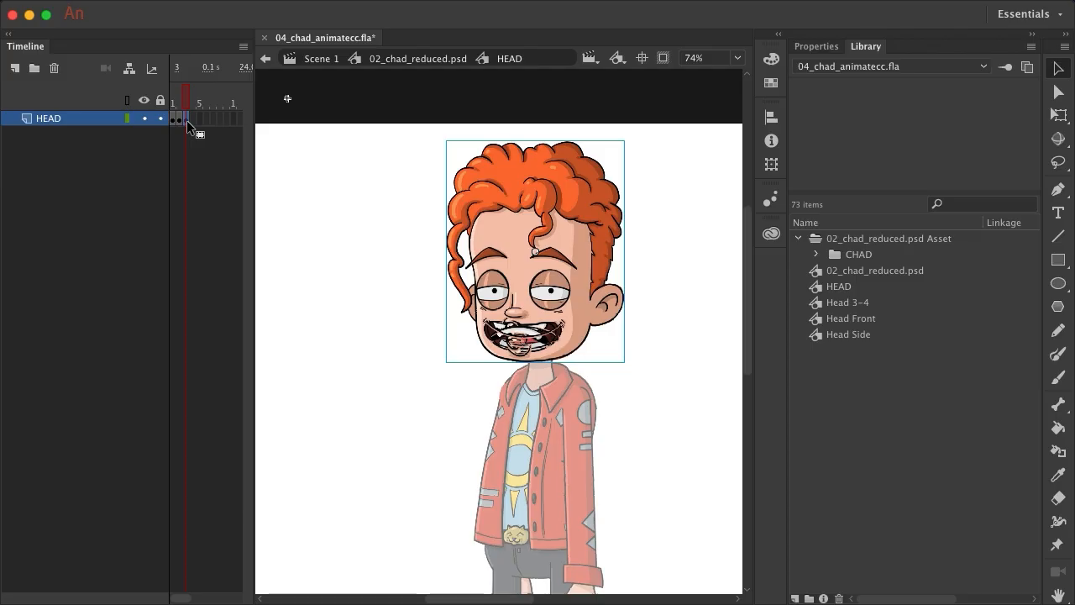
double_click(553, 186)
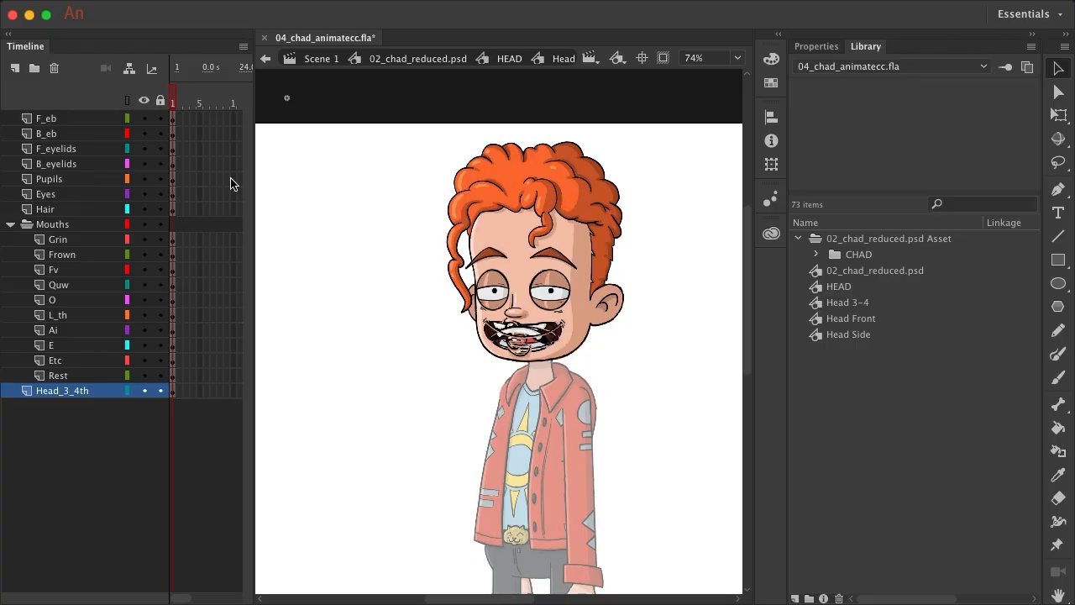
- Collapse the Mouths folder and examine the F_eyelids, Pupils and Eyes layers by toggling each one's visibility
left_click(10, 227)
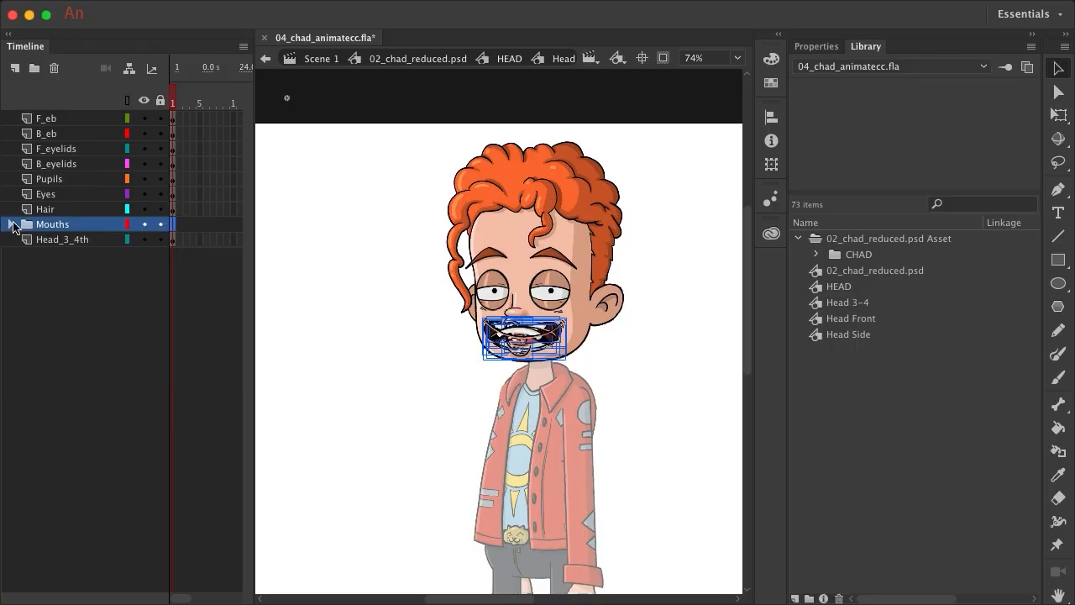
left_click(60, 152)
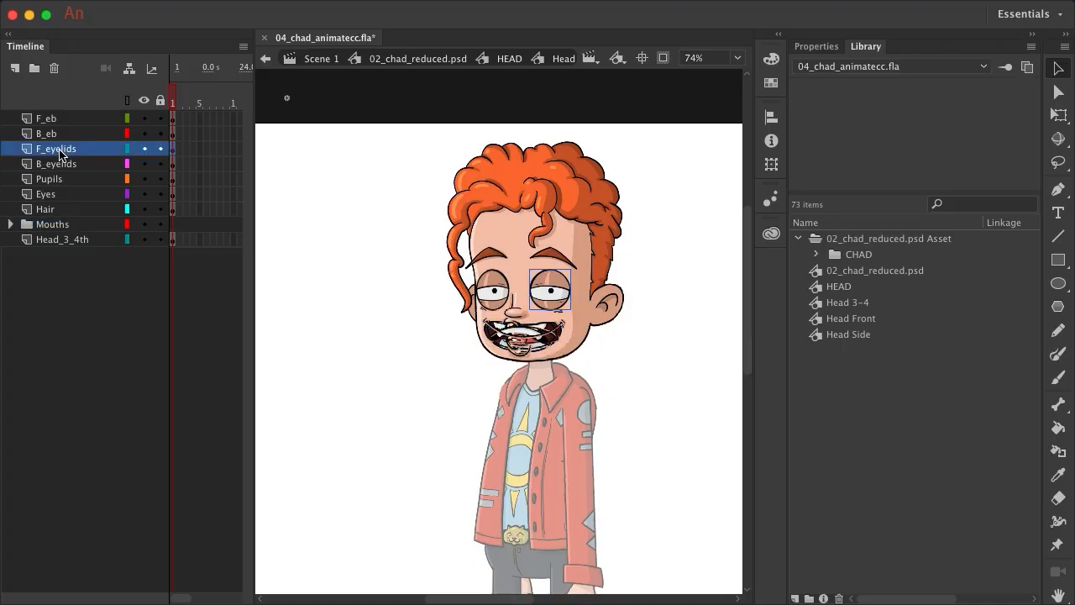
left_click(144, 149)
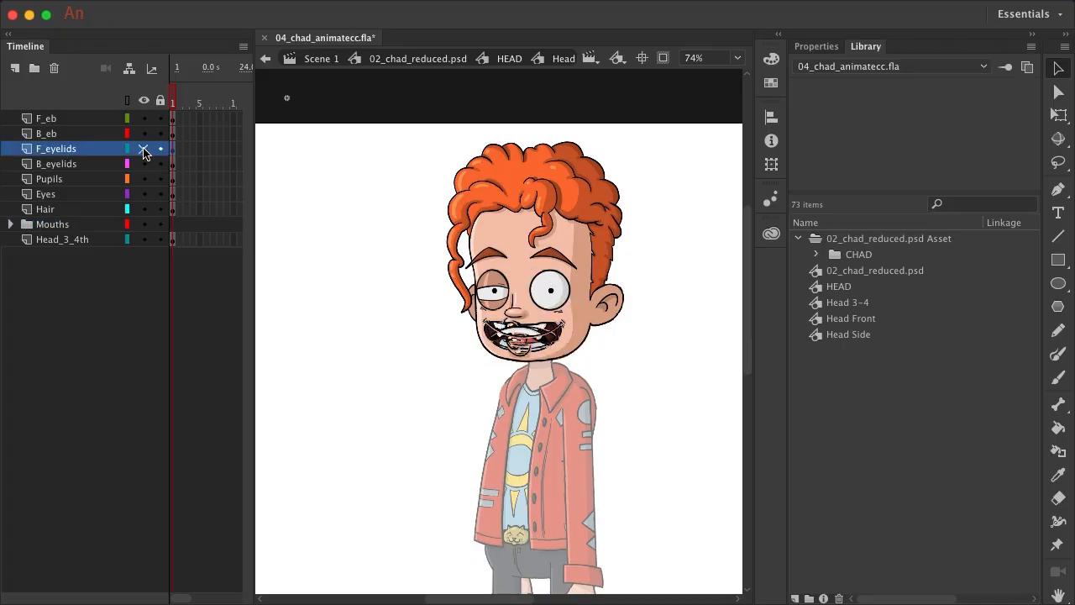
left_click(144, 150)
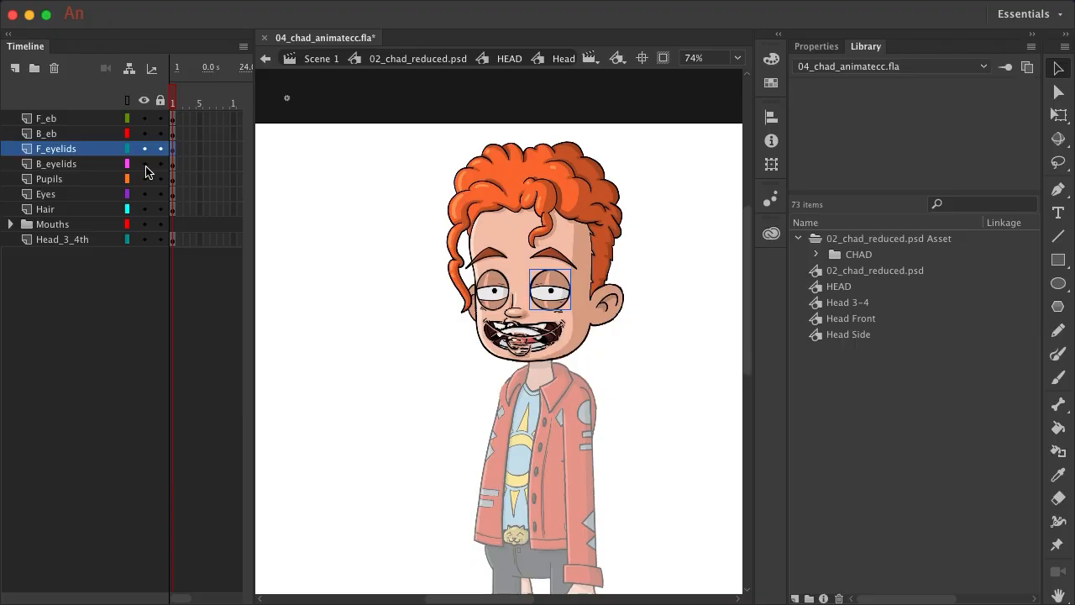
left_click(75, 181)
left_click(144, 180)
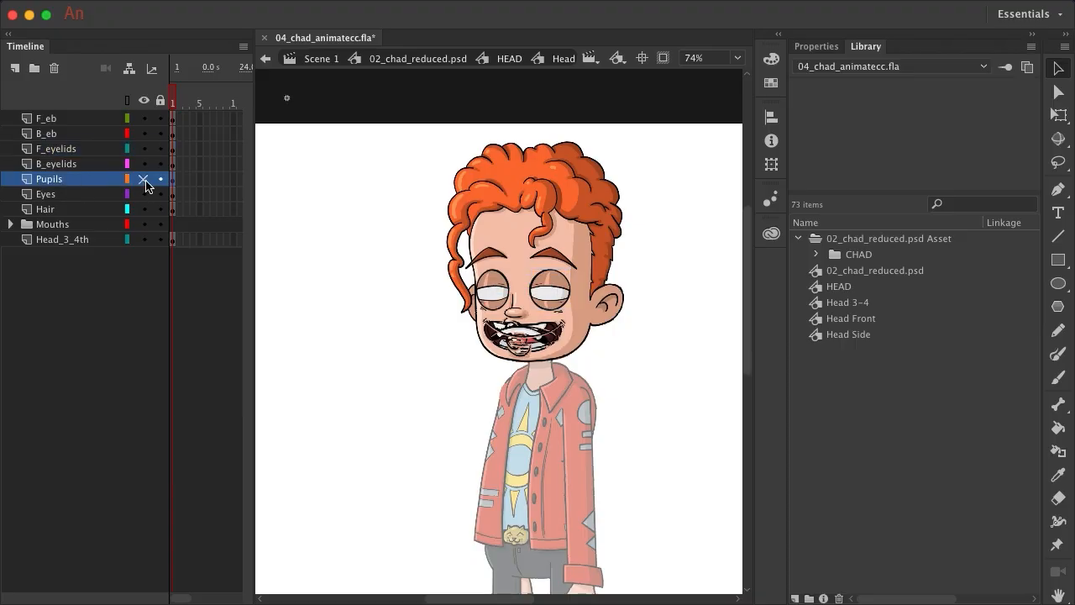
left_click(144, 180)
left_click(48, 198)
left_click(146, 196)
left_click(144, 195)
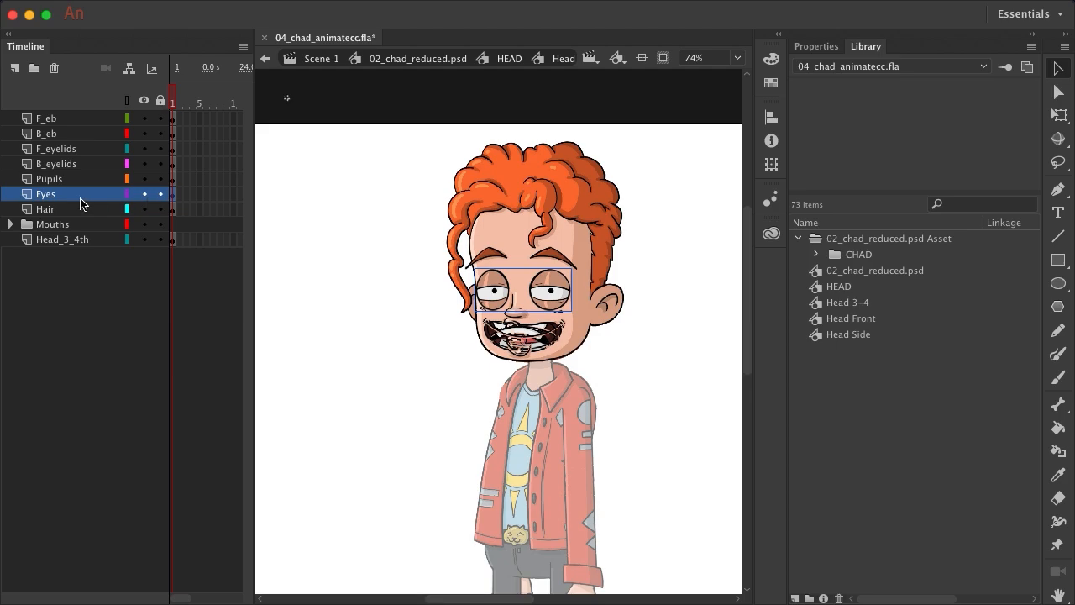
- Copy the F_eyelids, B_eyelids, Pupils and Eyes layers together
left_click(65, 153, "shift")
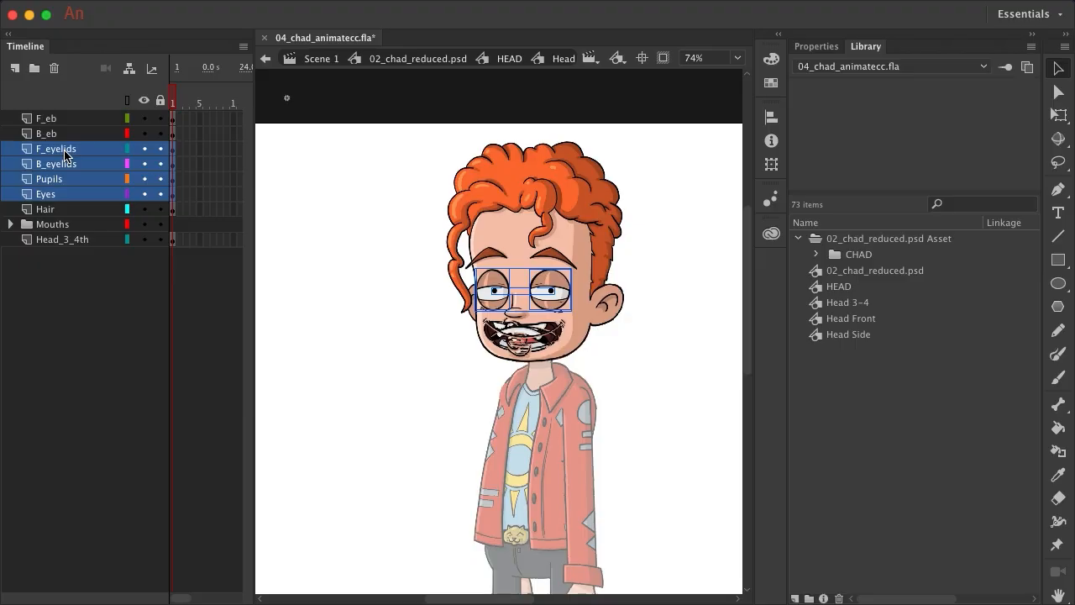
right_click(66, 154)
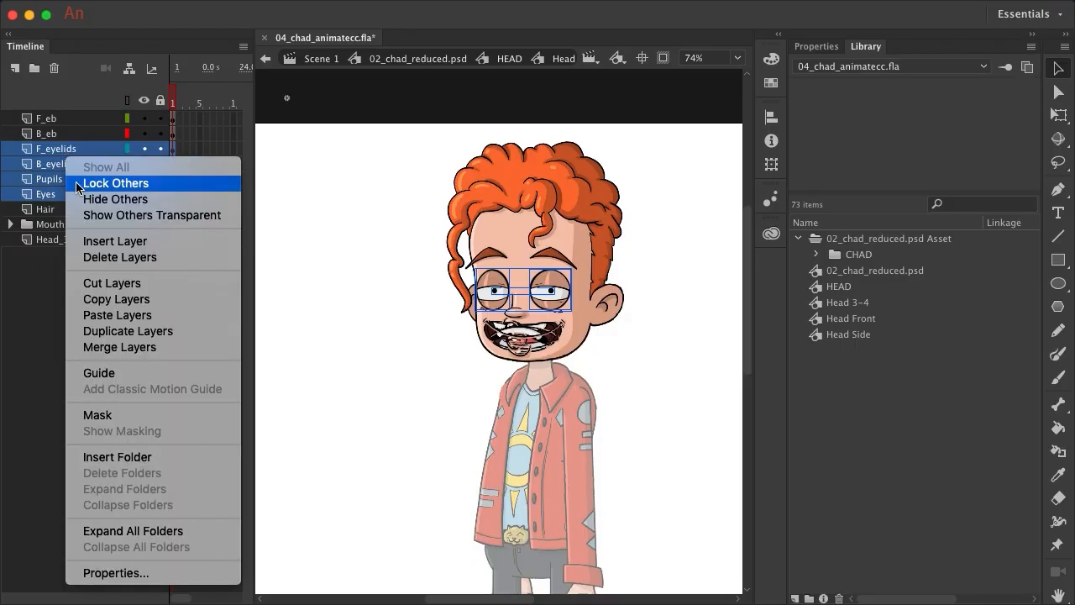
left_click(88, 299)
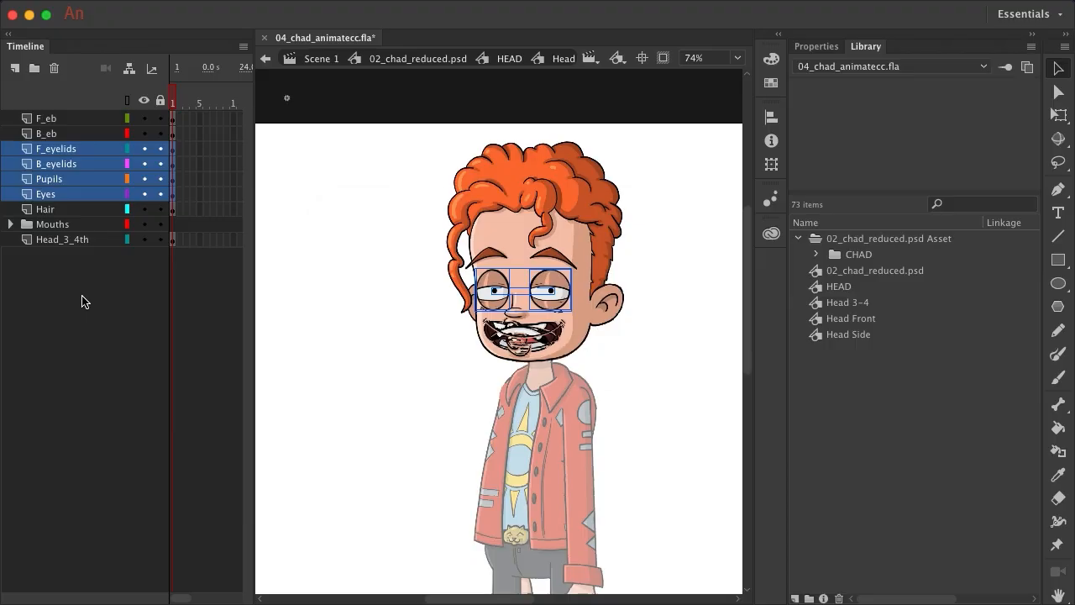
- Convert the artwork of the four selected eye layers into a graphic symbol named EYES
key("F8")
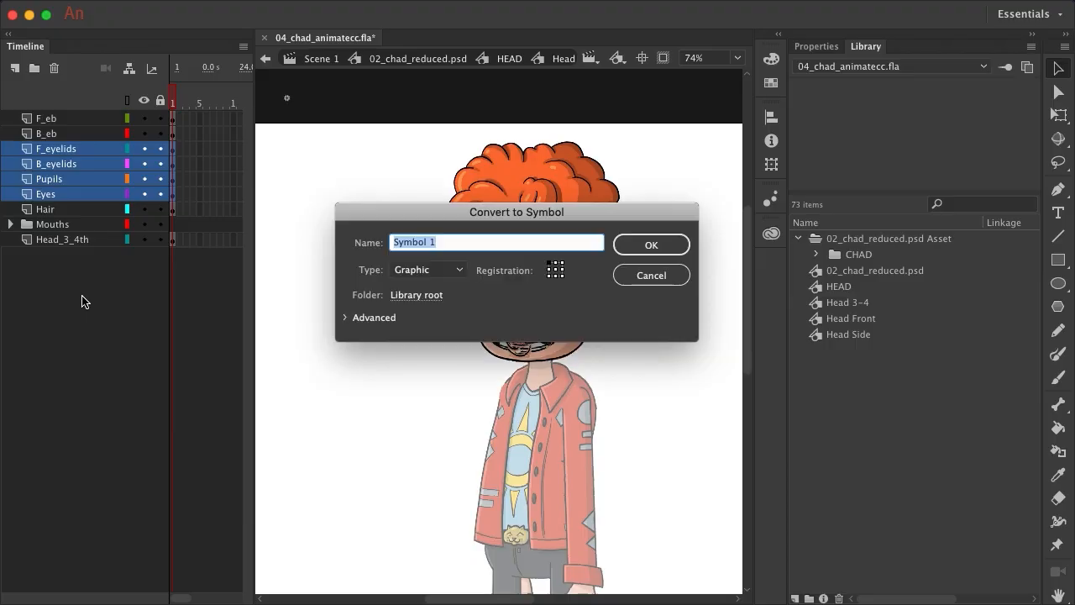
type("EY")
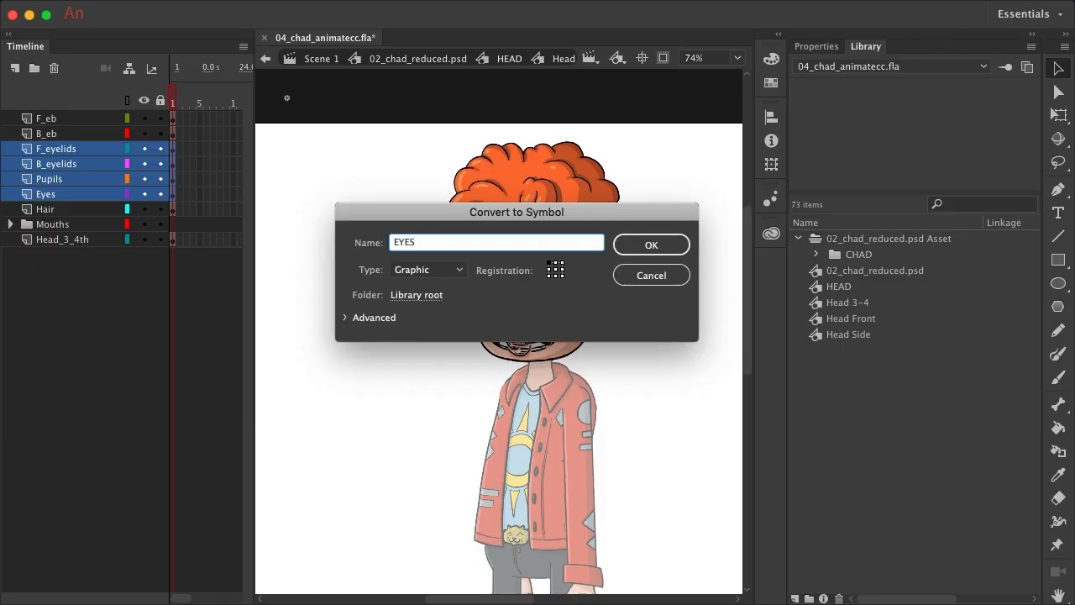
type("ES")
key("Return")
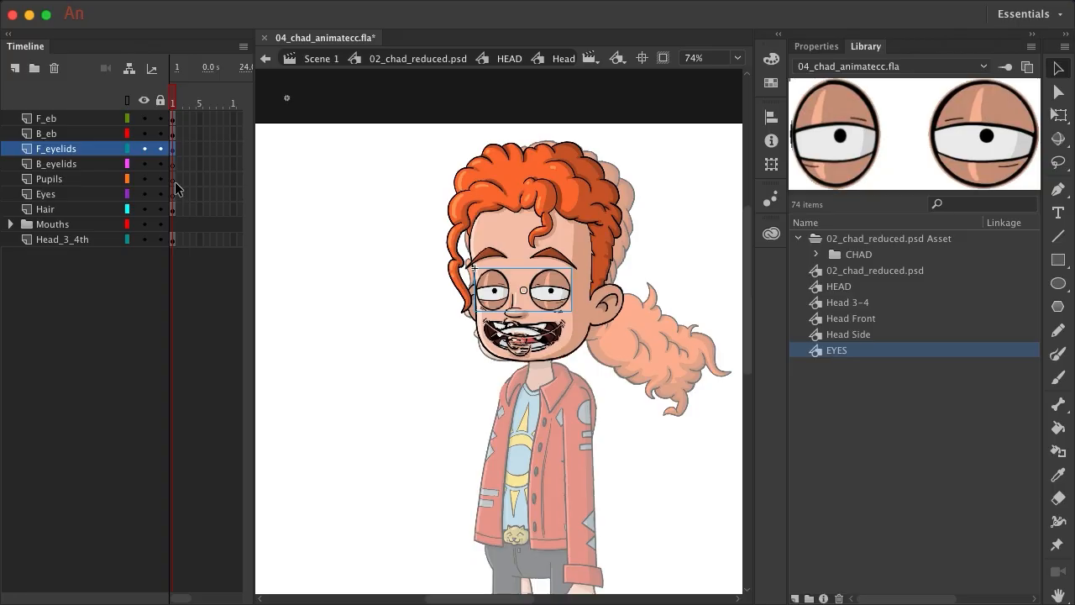
- Open the EYES symbol and paste the copied eyelid, pupil and eye layers above Layer_1
double_click(547, 290)
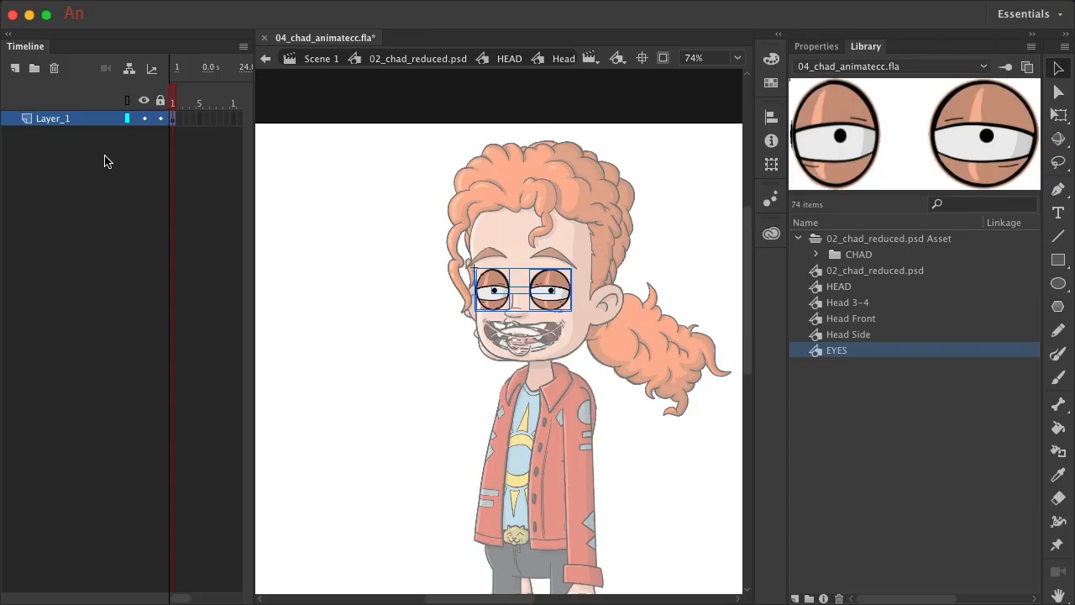
right_click(77, 126)
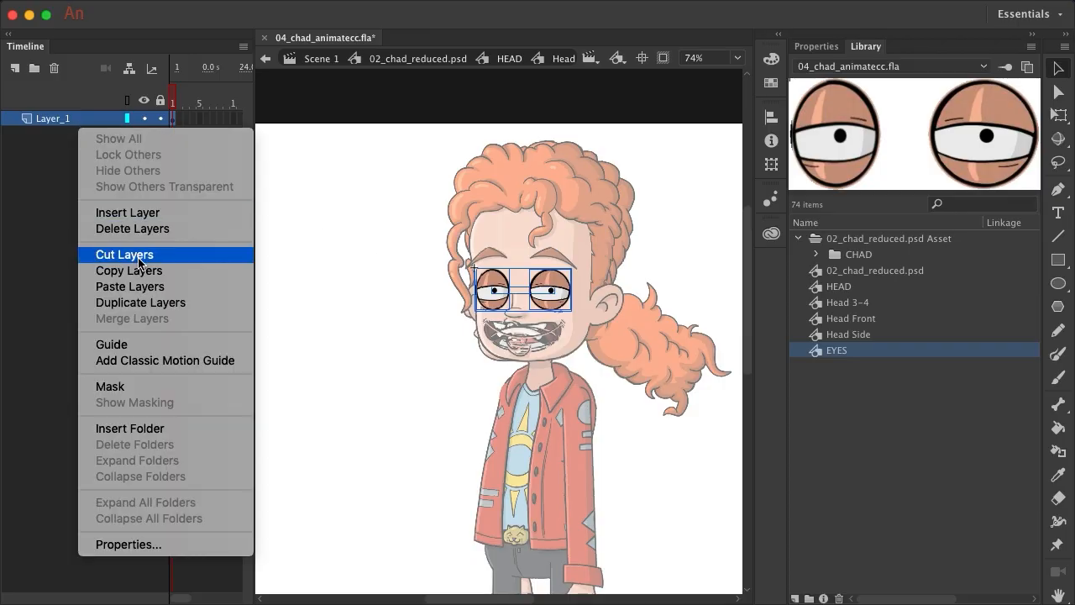
left_click(136, 287)
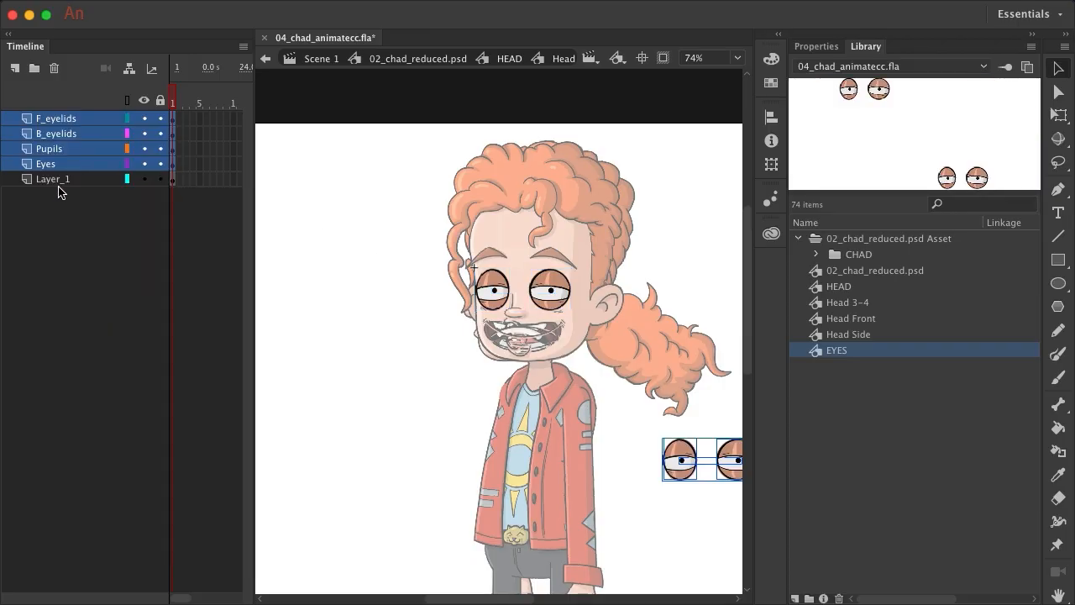
- Move the four pasted eye layers together onto the original eyes on the face and nudge them into alignment
left_click(63, 179)
left_click(62, 164)
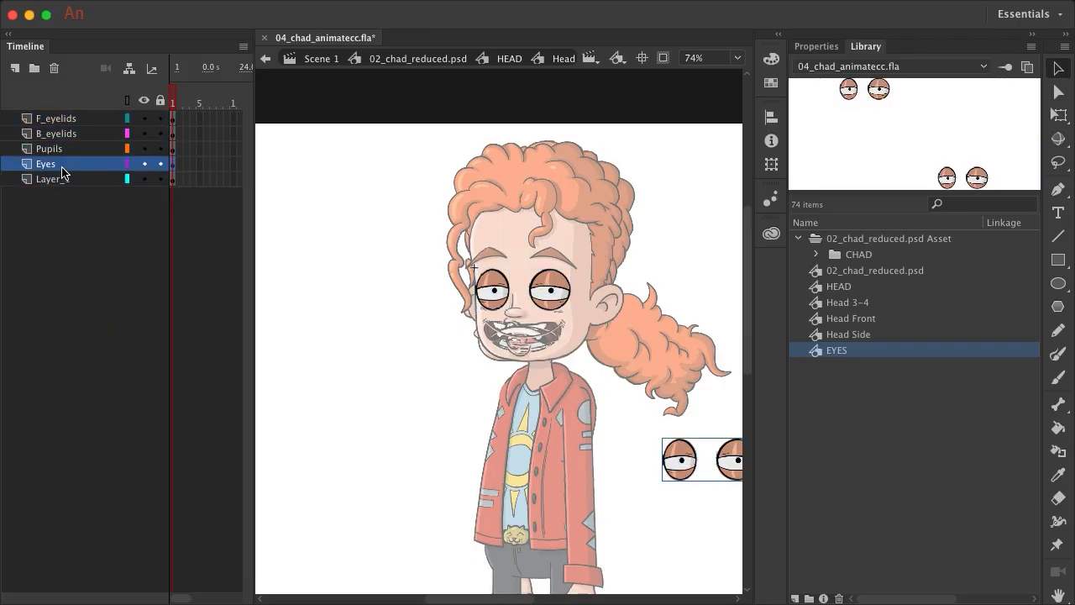
left_click(73, 119, "shift")
left_click_drag(689, 458, 492, 286)
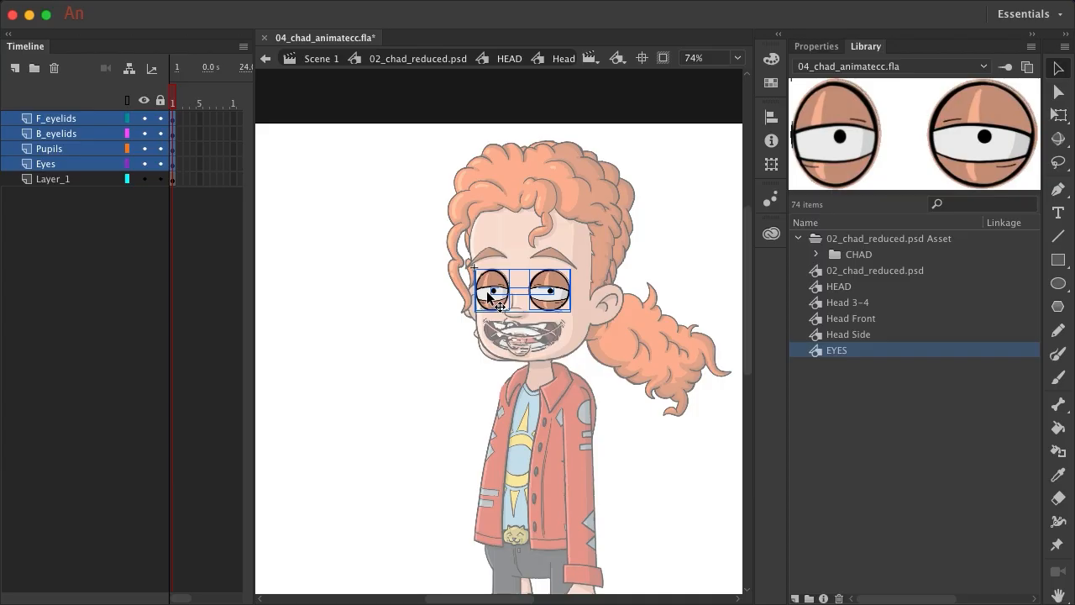
scroll(536, 273, "up", 6)
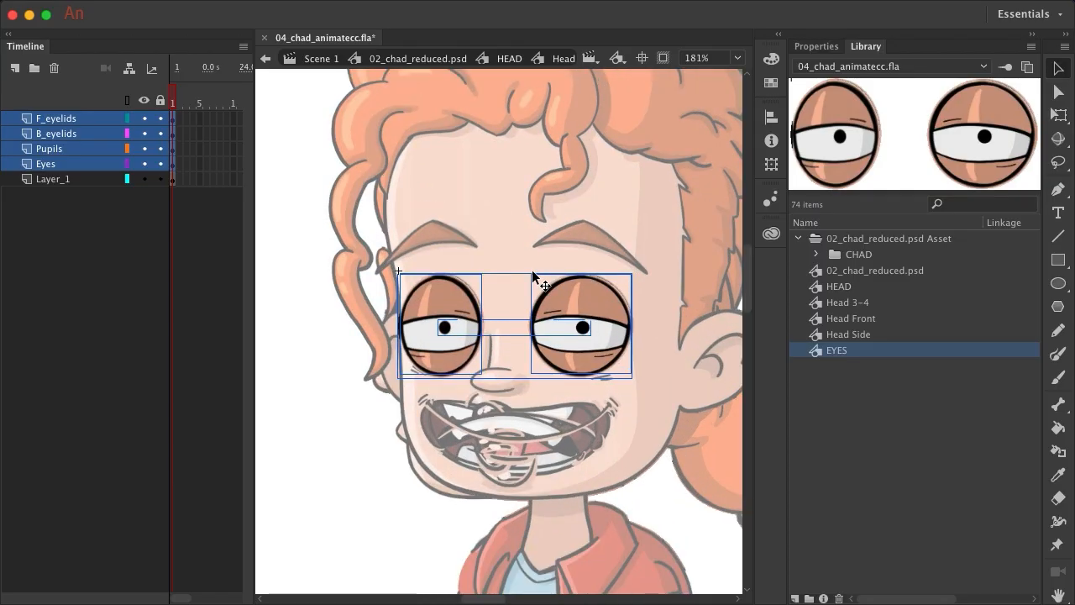
key("Right")
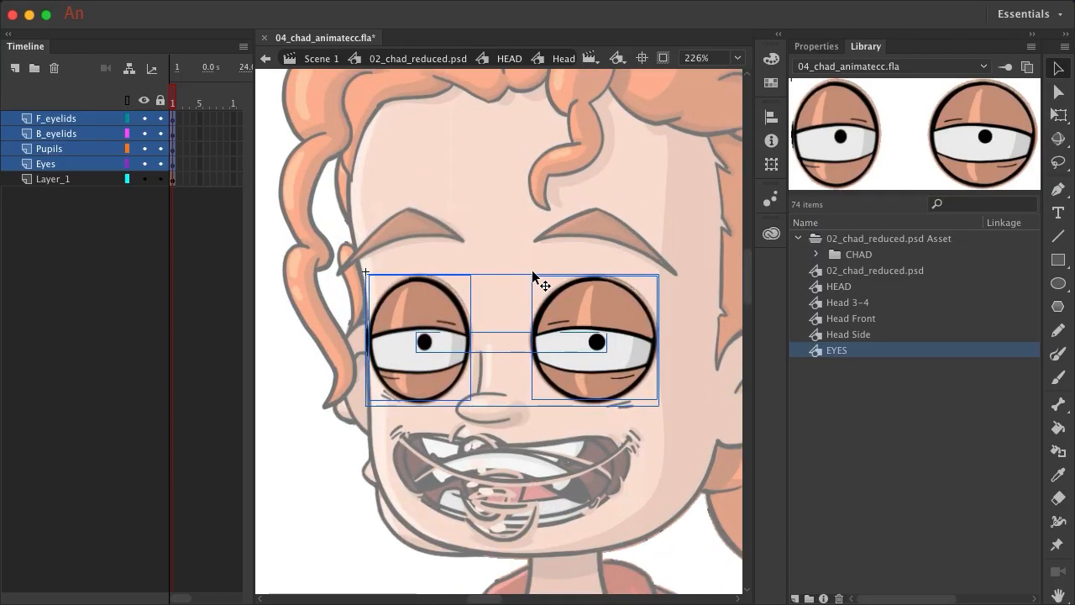
key("Up")
key("Right")
key("Up")
key("Right")
key("Up")
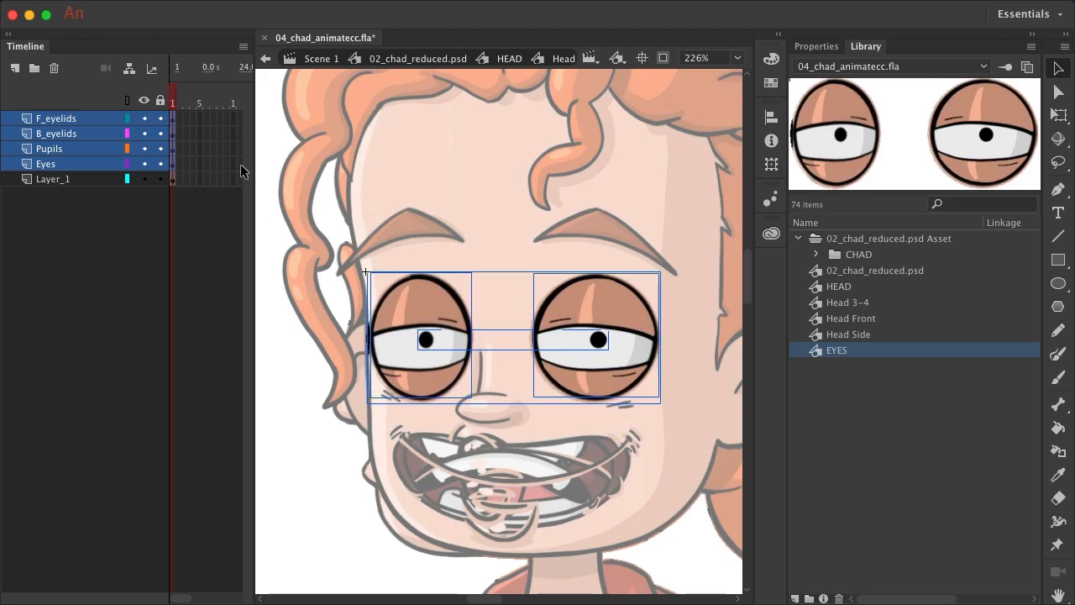
- Put Layer_1 on top of the pasted eye layers and toggle layer visibility to compare their alignment
left_click(144, 101)
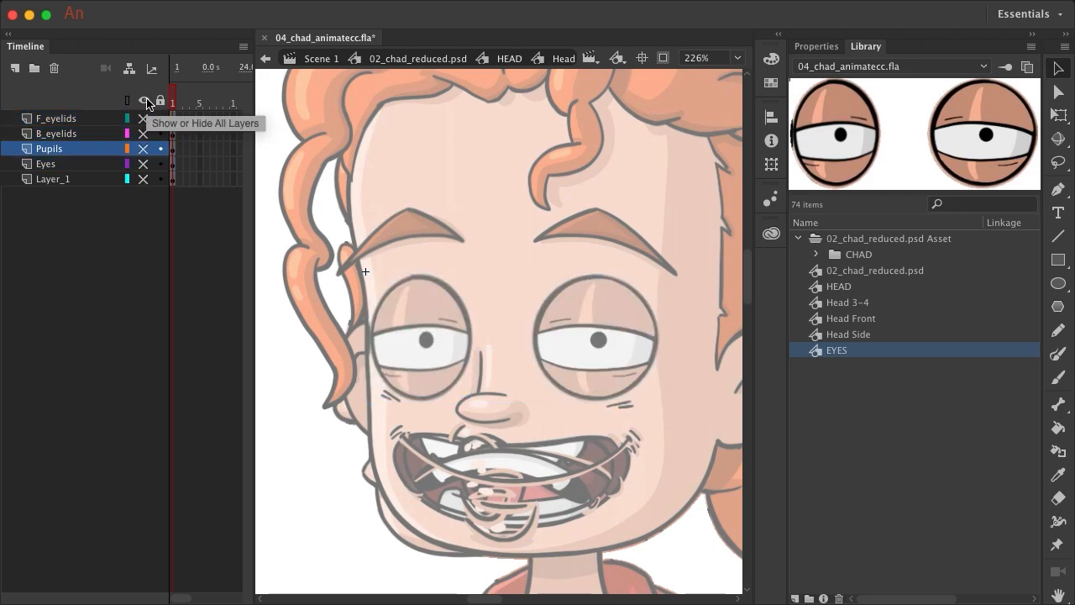
left_click_drag(145, 164, 144, 118)
left_click(143, 179)
left_click_drag(64, 178, 72, 118)
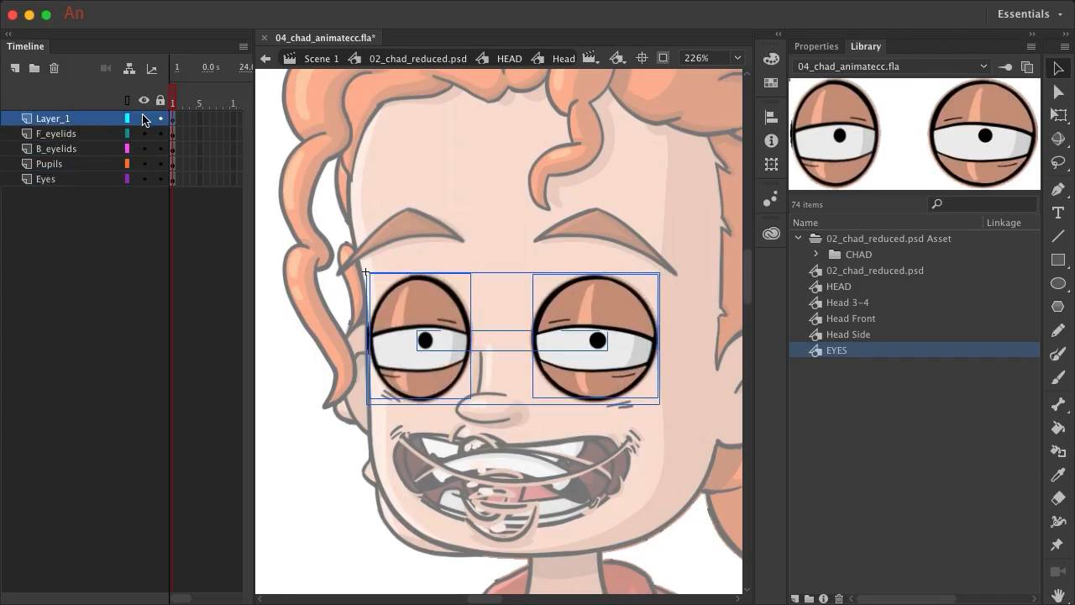
left_click(144, 118)
left_click(143, 118)
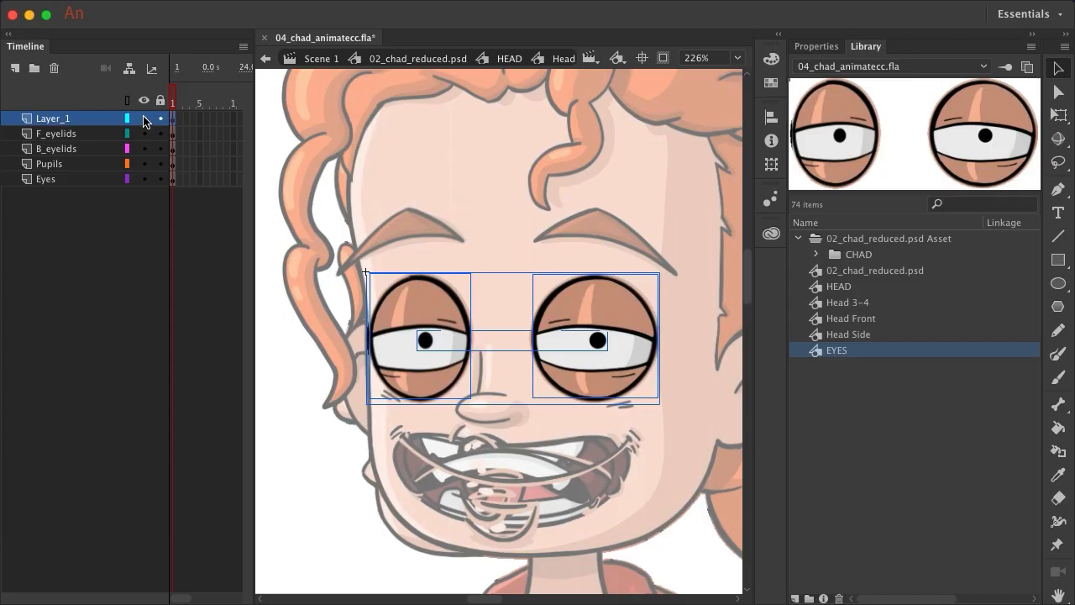
left_click(57, 135)
left_click(61, 179, "shift")
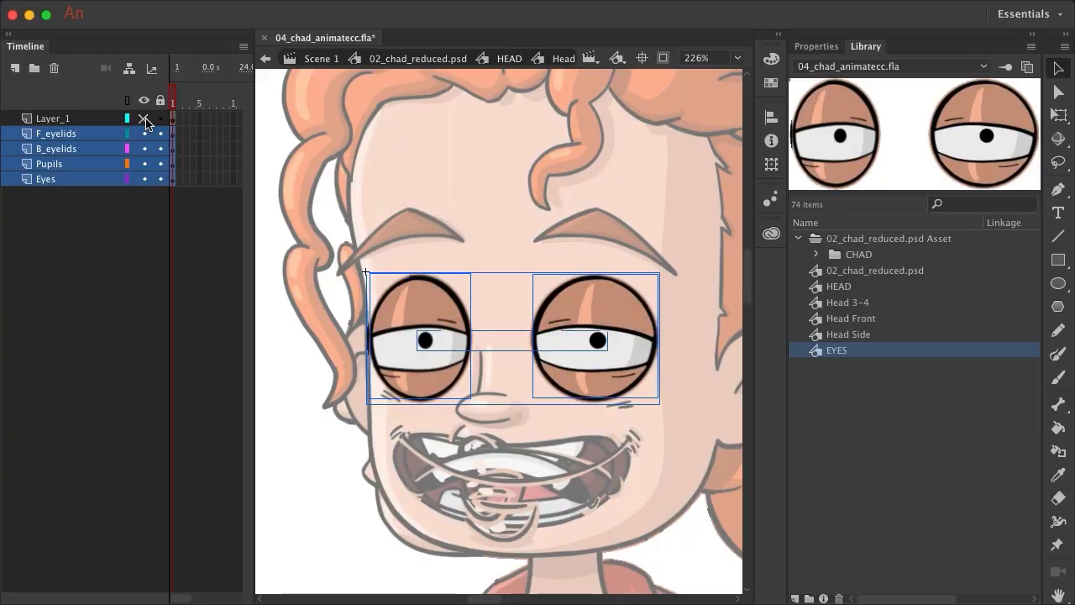
- Delete the redundant Layer_1 from the EYES symbol and widen the timeline to show more frames
left_click(64, 119)
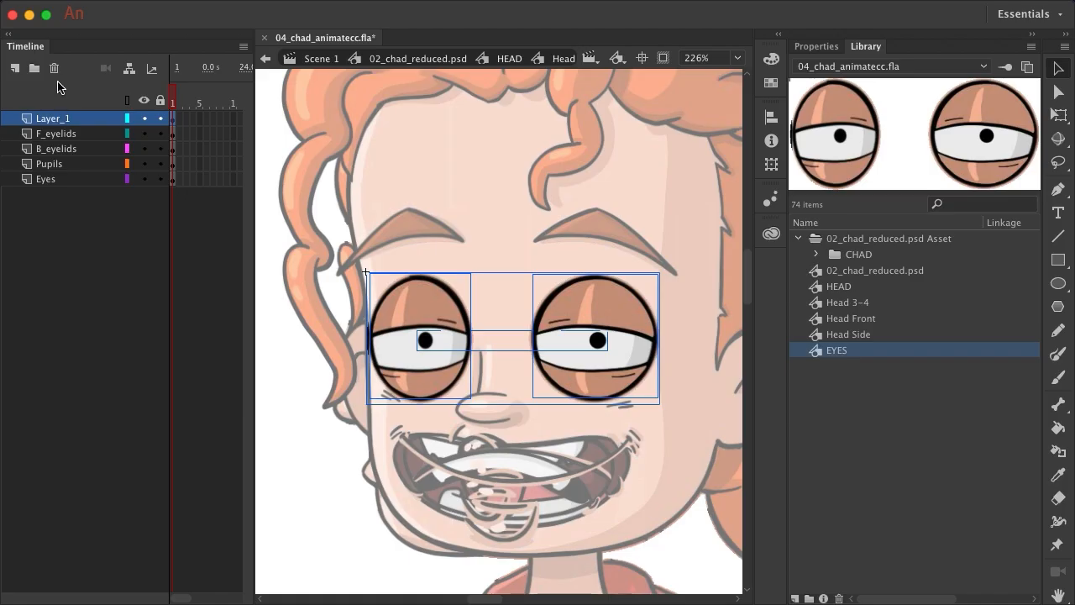
left_click(54, 68)
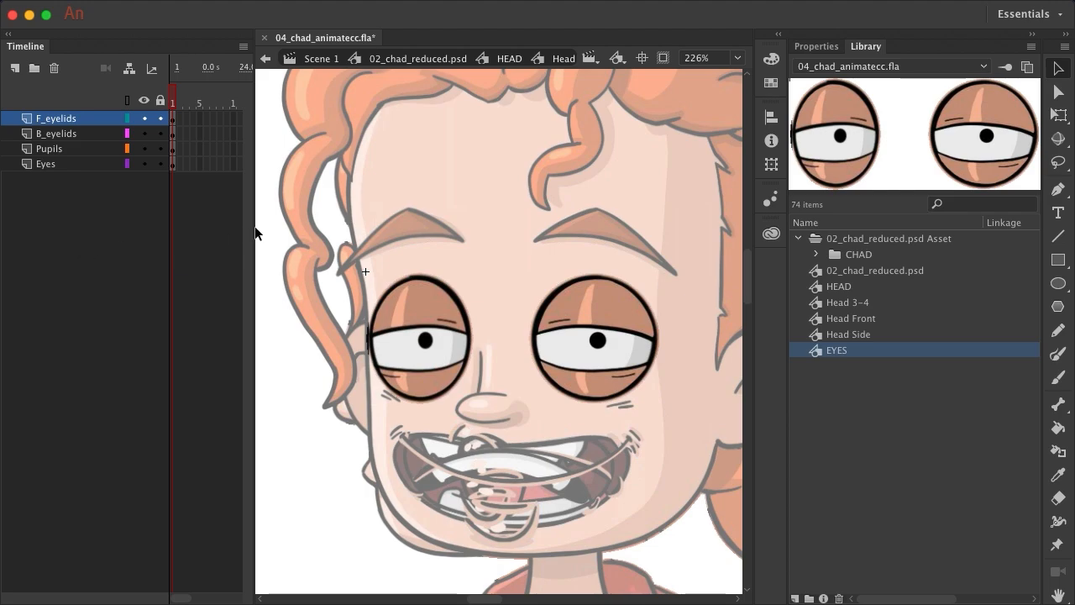
left_click_drag(256, 232, 290, 226)
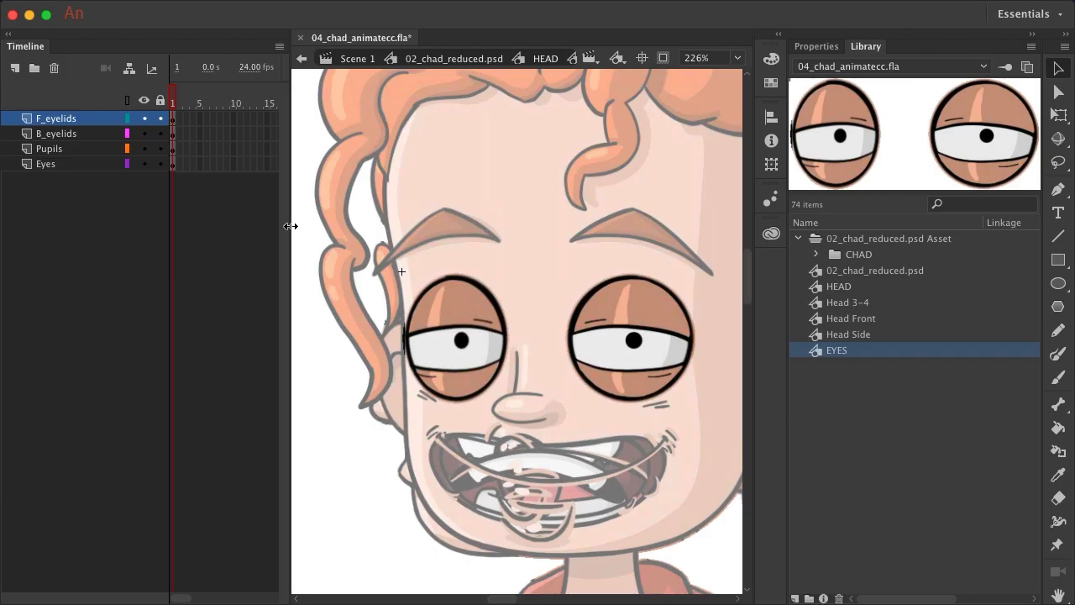
- Try to isolate a single pupil by breaking apart the Pupils bitmap and selecting the area around one eye
left_click(55, 151)
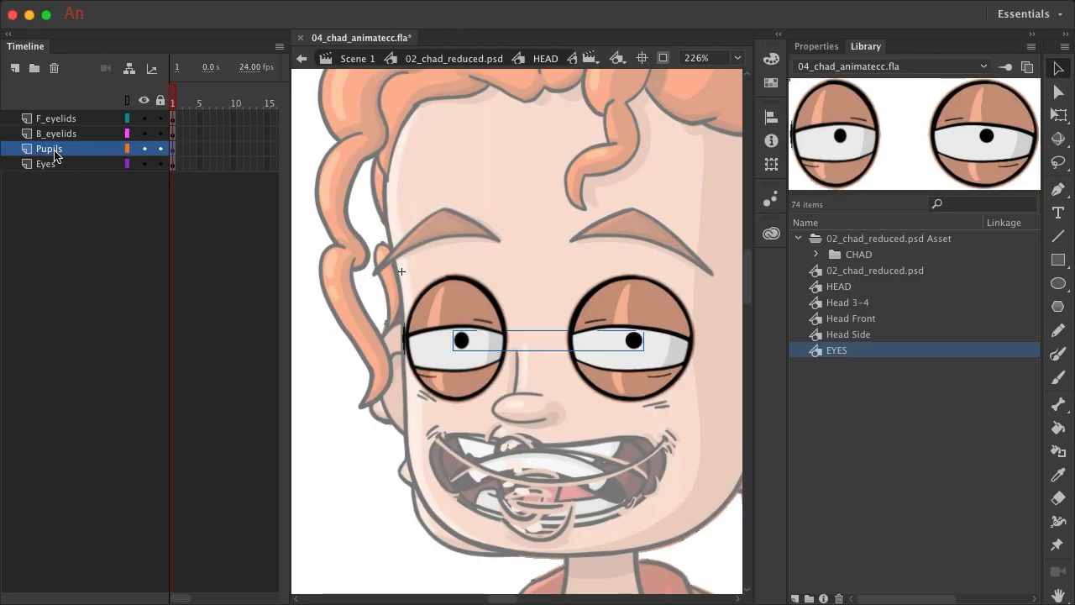
key("super+b")
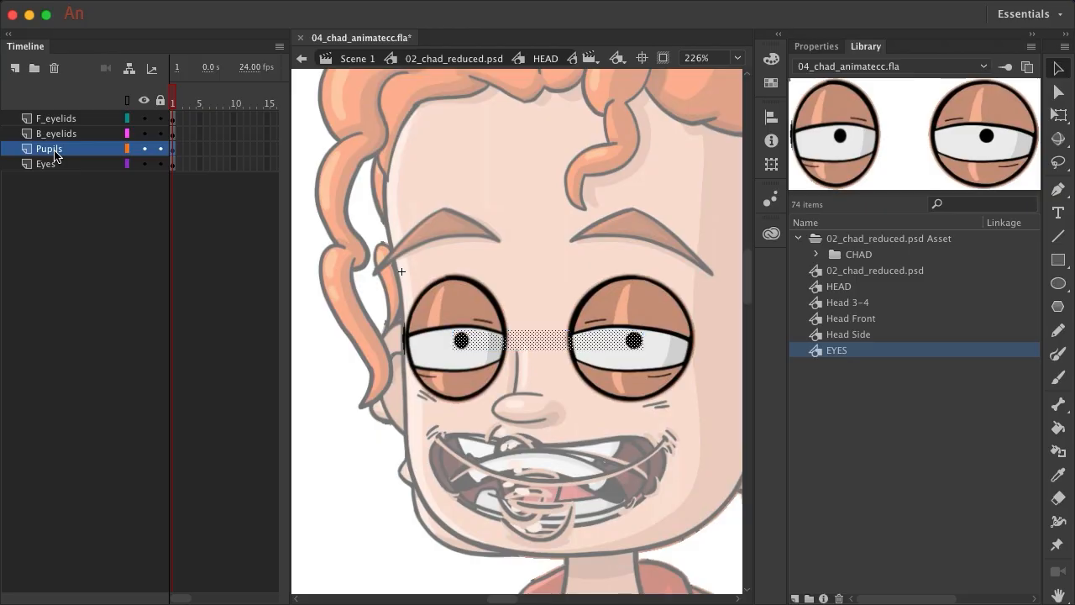
left_click(141, 354)
left_click(532, 342)
left_click(279, 317)
left_click_drag(385, 281, 487, 377)
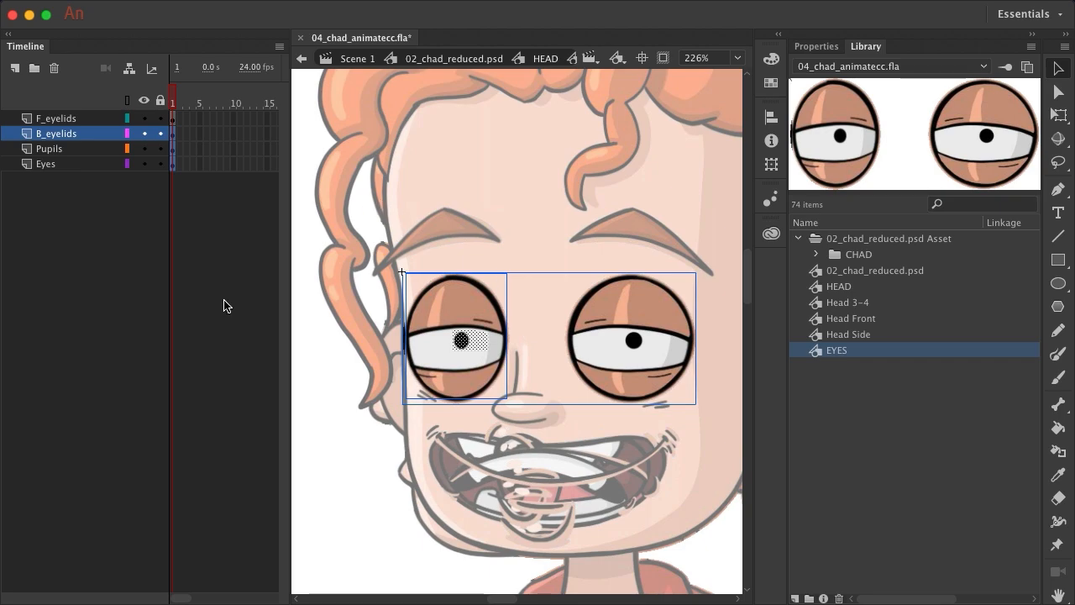
left_click(95, 296)
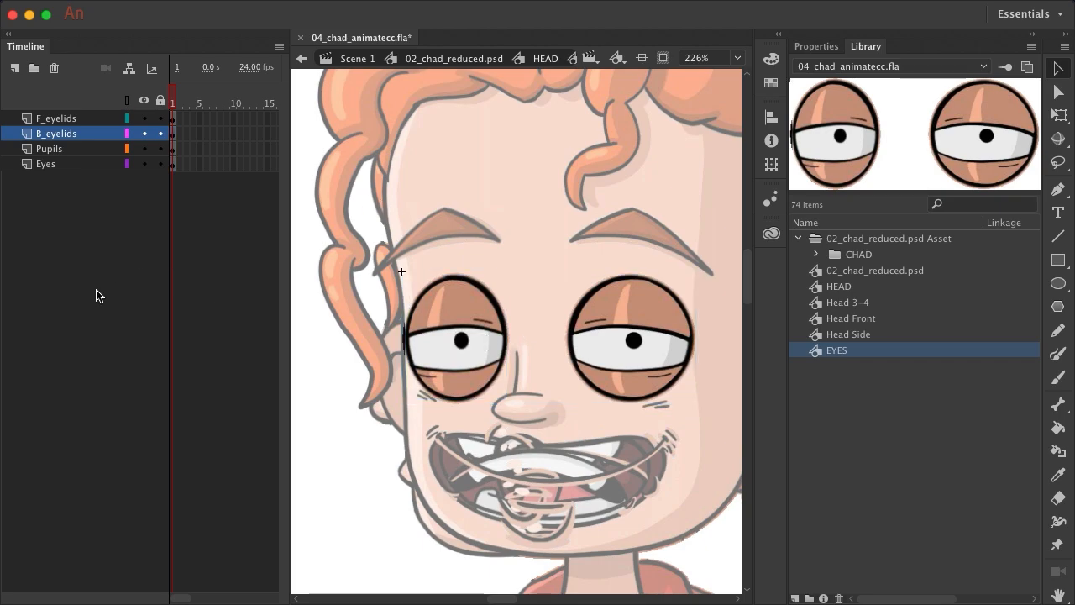
- Add a new layer above Pupils and lock every layer except the new one
left_click(64, 149)
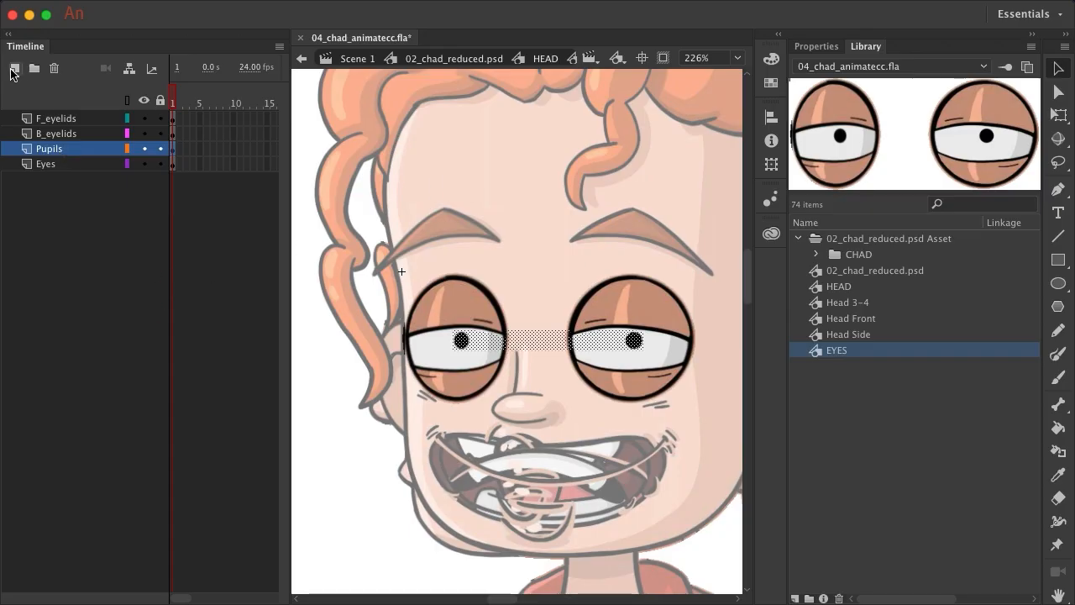
left_click(14, 69)
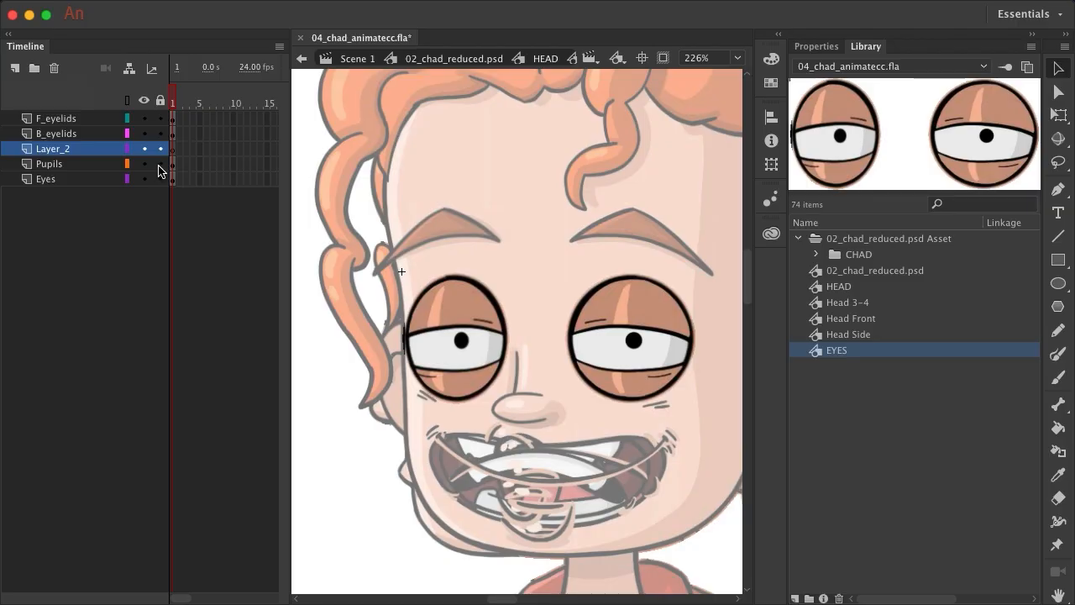
left_click(160, 101)
left_click(160, 149)
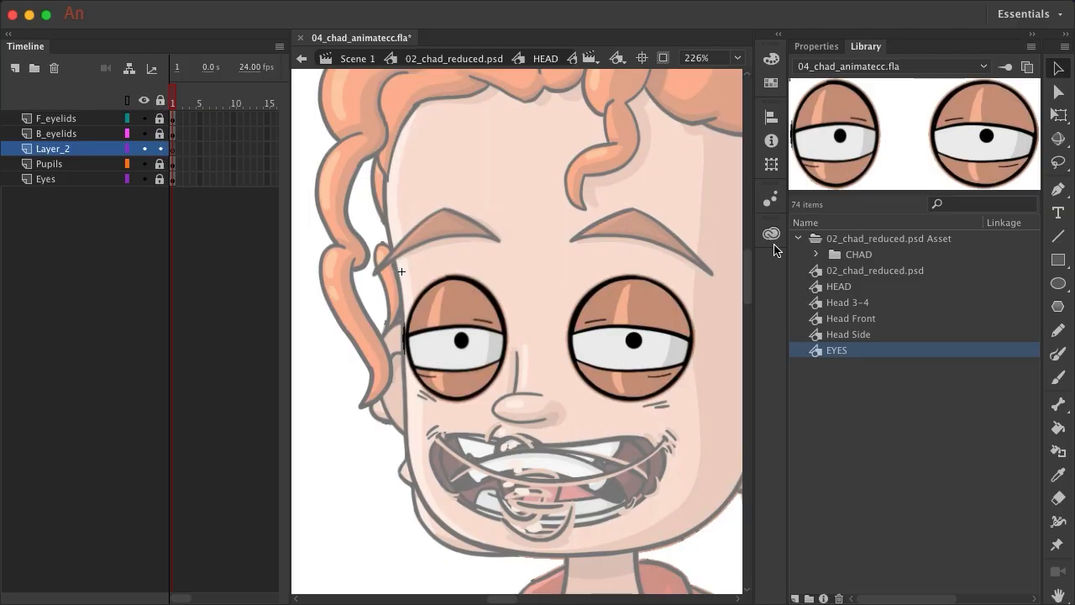
- Set up the Oval tool with no stroke and a black fill
left_click(1058, 286)
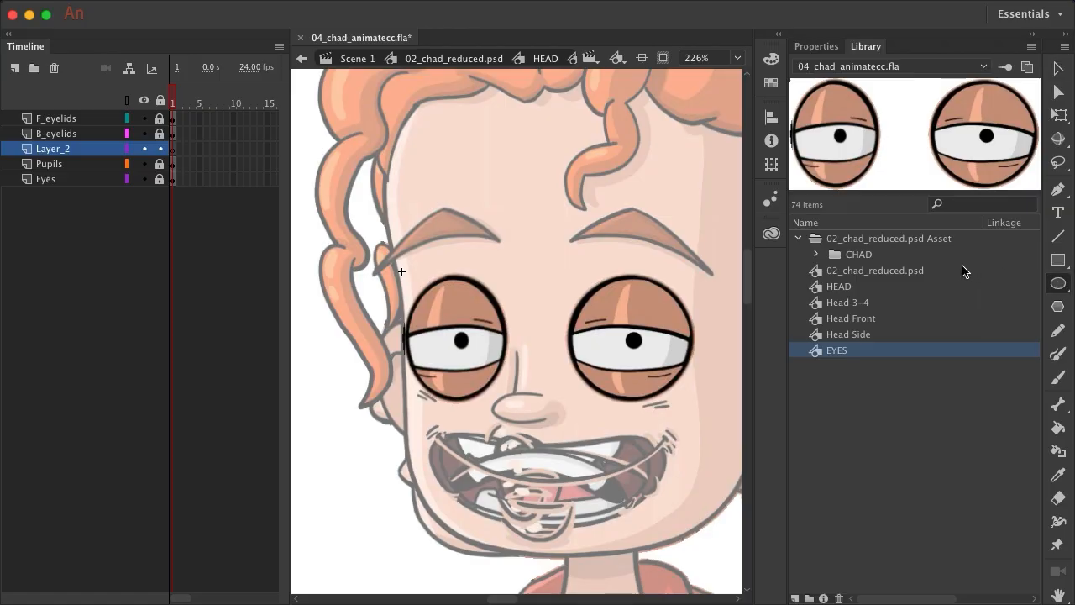
left_click(811, 49)
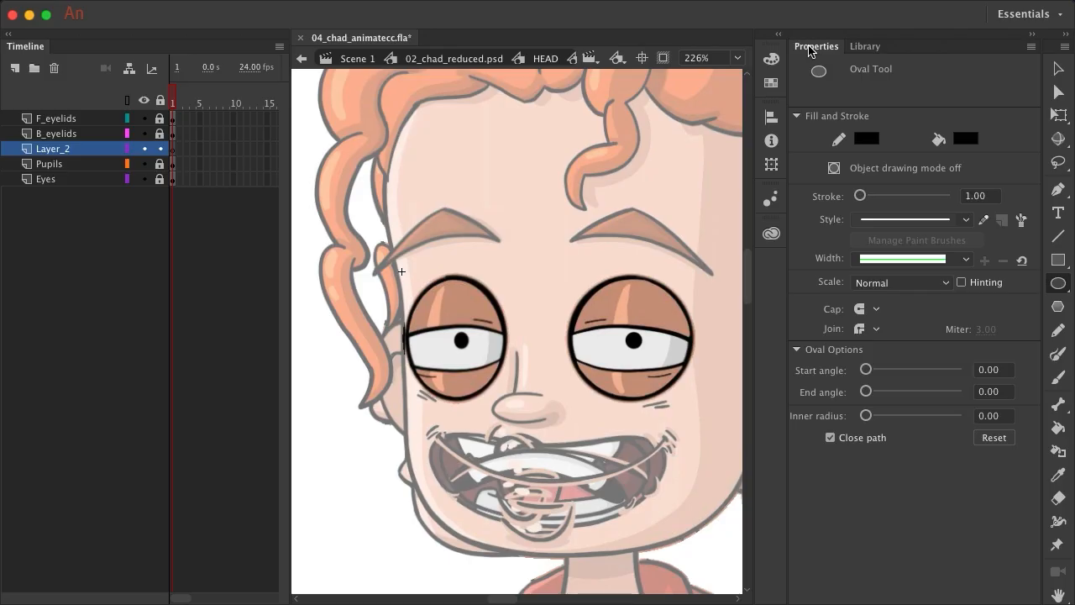
left_click(867, 139)
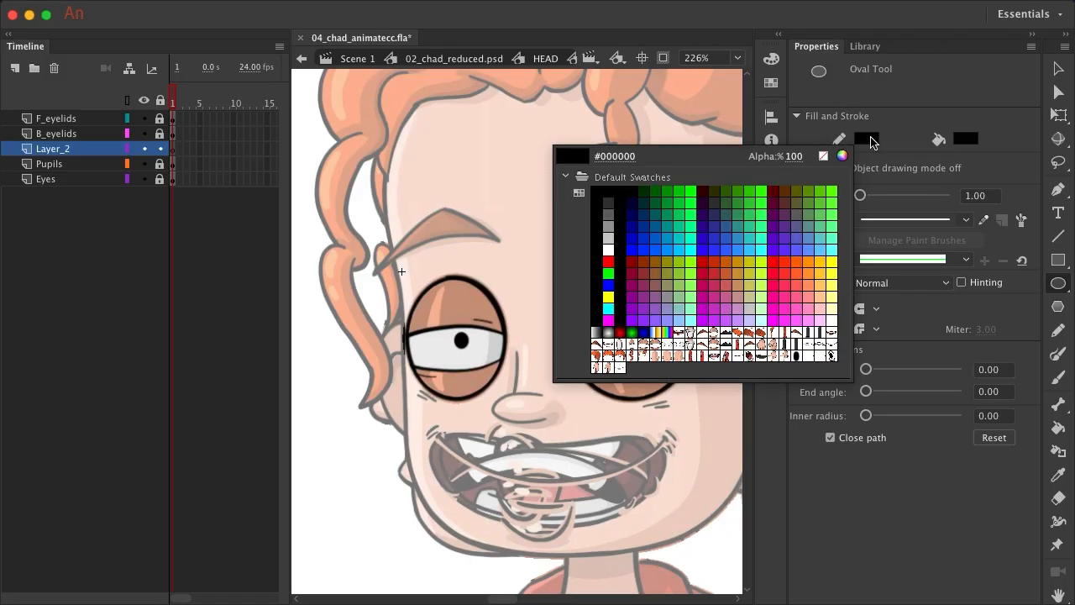
left_click(823, 157)
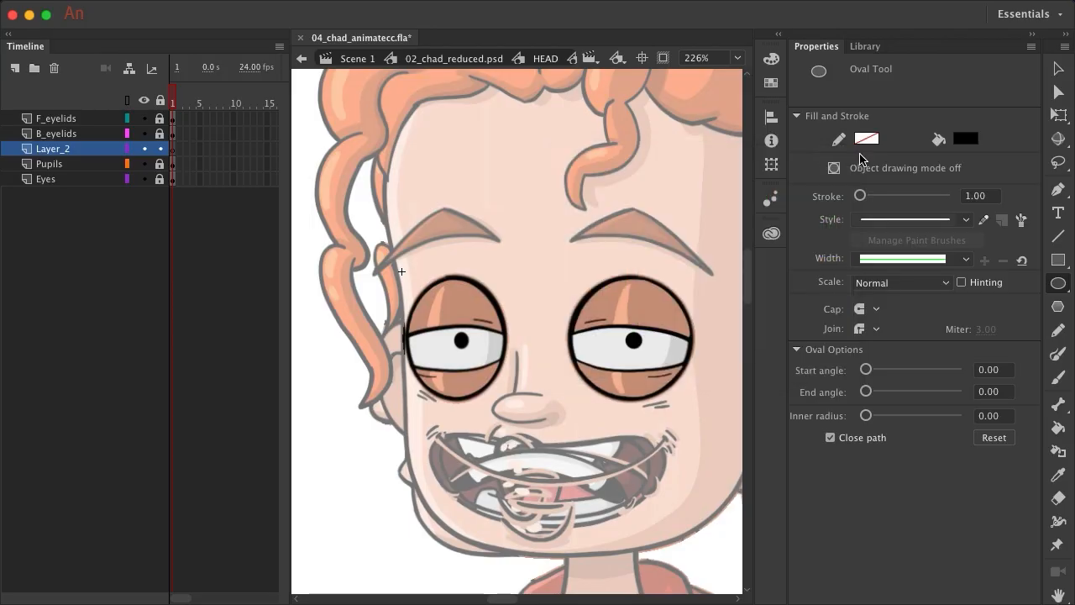
left_click(962, 142)
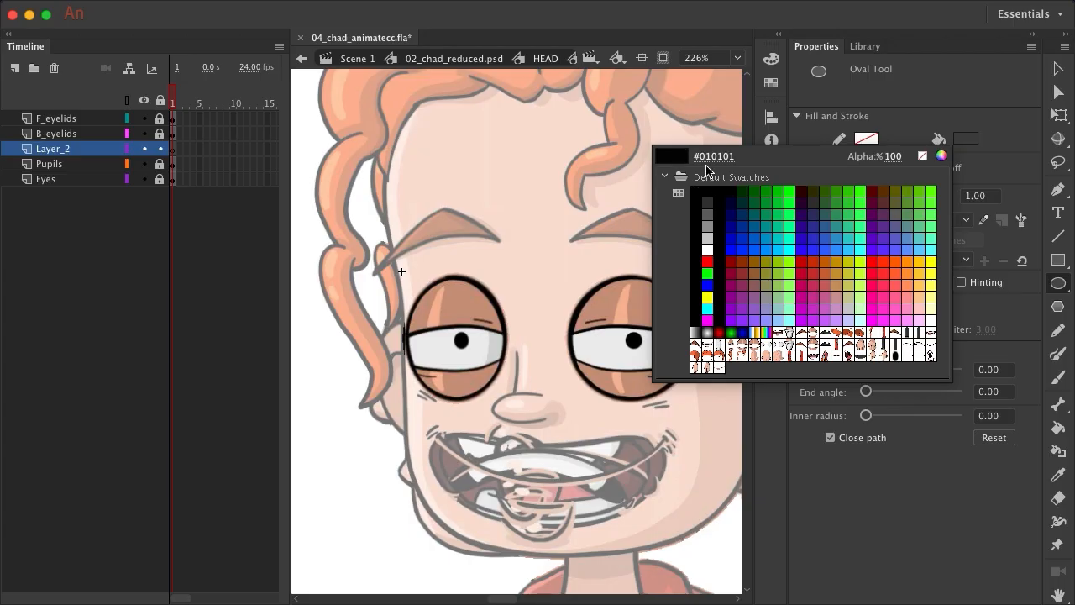
left_click(700, 186)
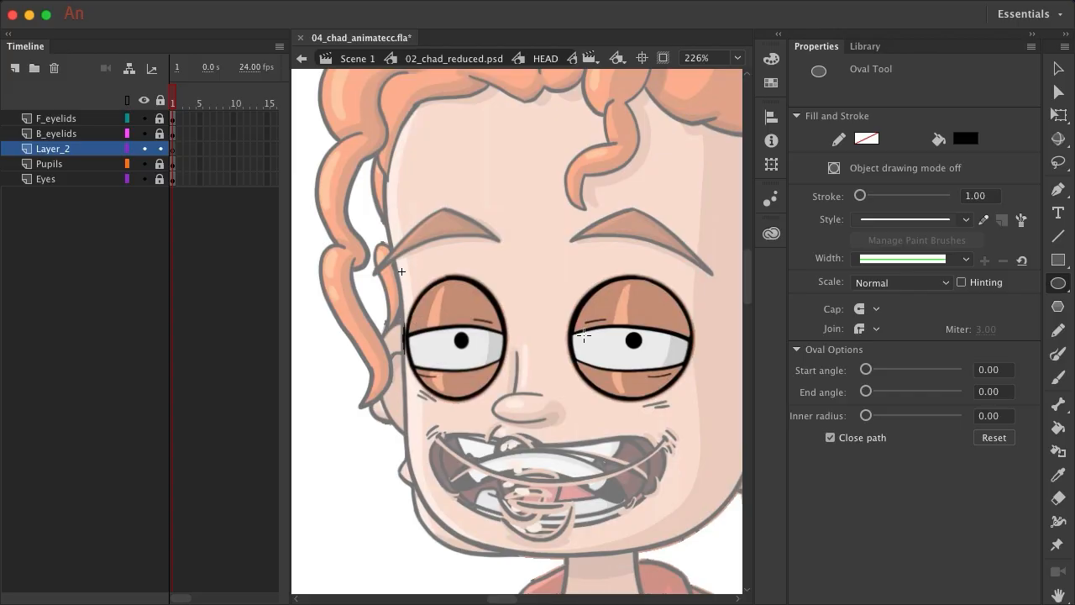
- Draw a black circle over each pupil on Layer_2, the one on the narrower eye about 18.8 px across
scroll(658, 350, "up", 5)
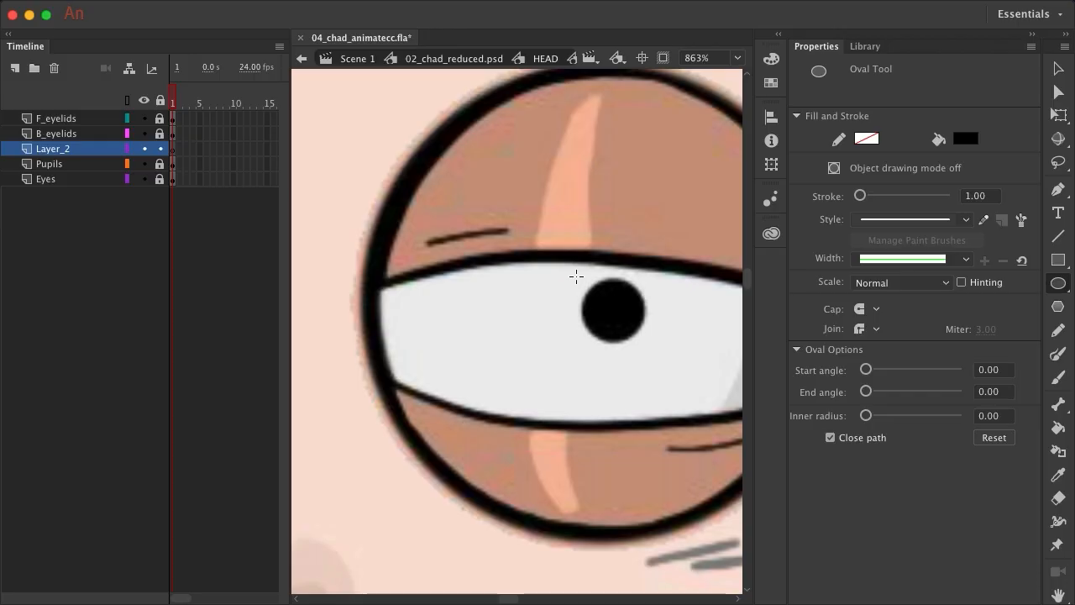
left_click_drag(576, 277, 646, 326)
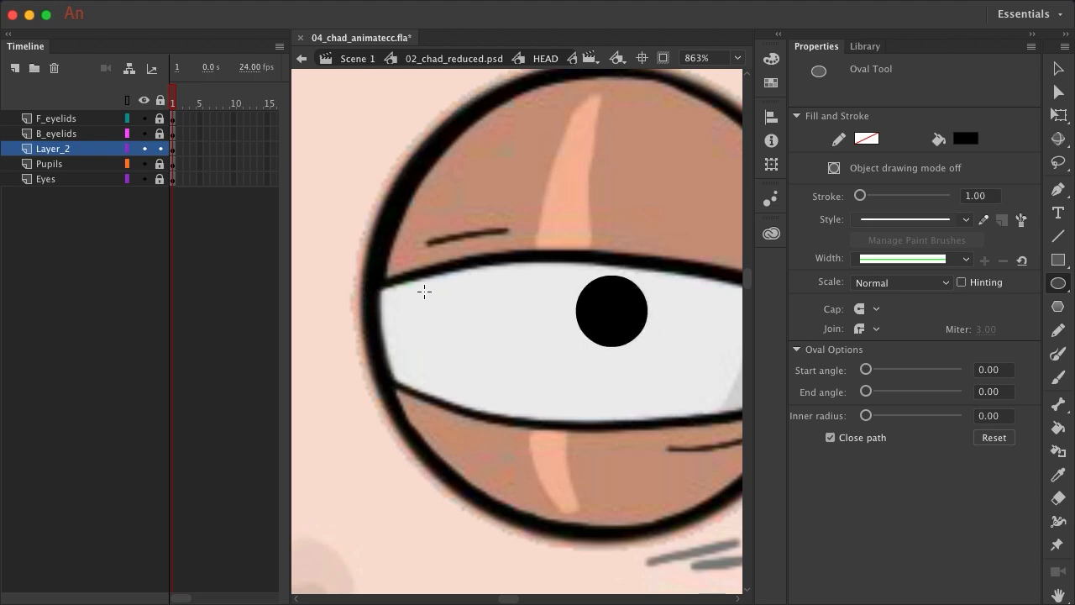
key("space")
left_click_drag(411, 291, 718, 296)
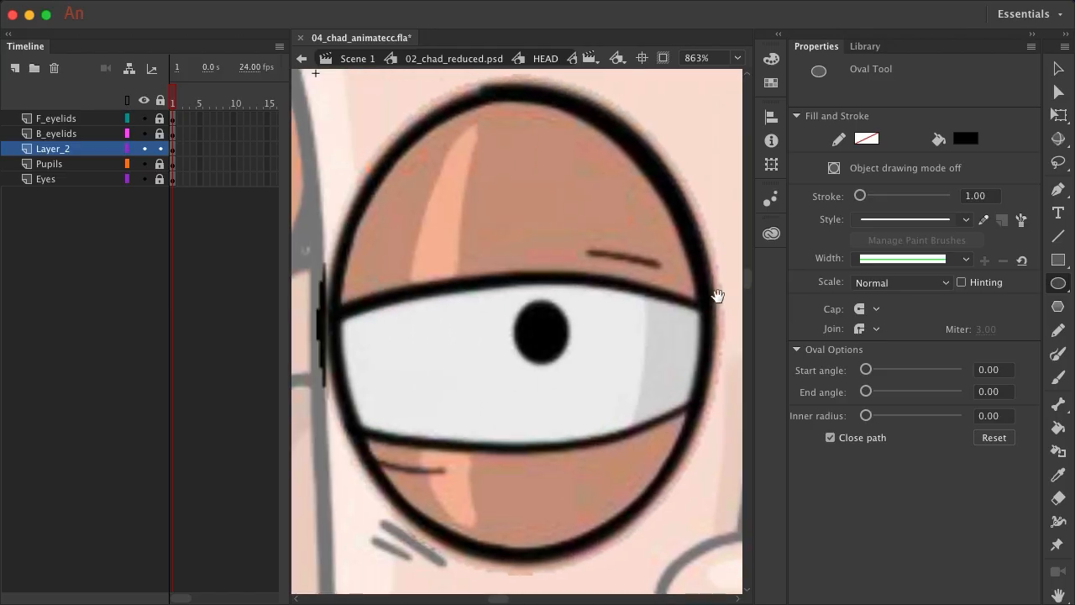
left_click_drag(517, 303, 557, 325)
left_click(1057, 70)
left_click(559, 325)
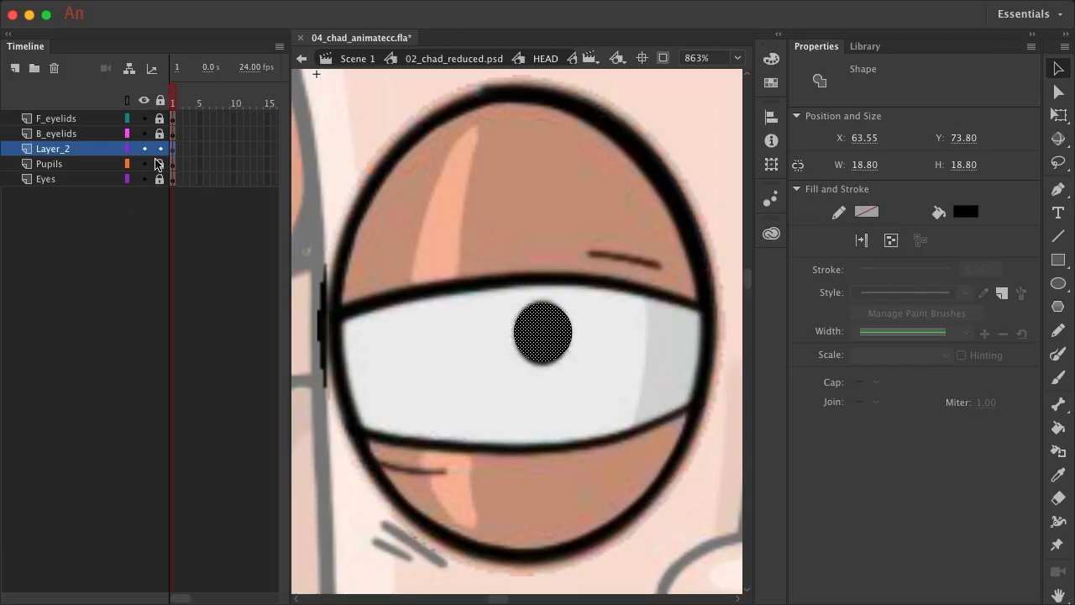
- Unlock and delete the original Pupils layer, leaving the redrawn pupils on Layer_2
scroll(155, 163, "right", 1)
scroll(624, 313, "down", 2)
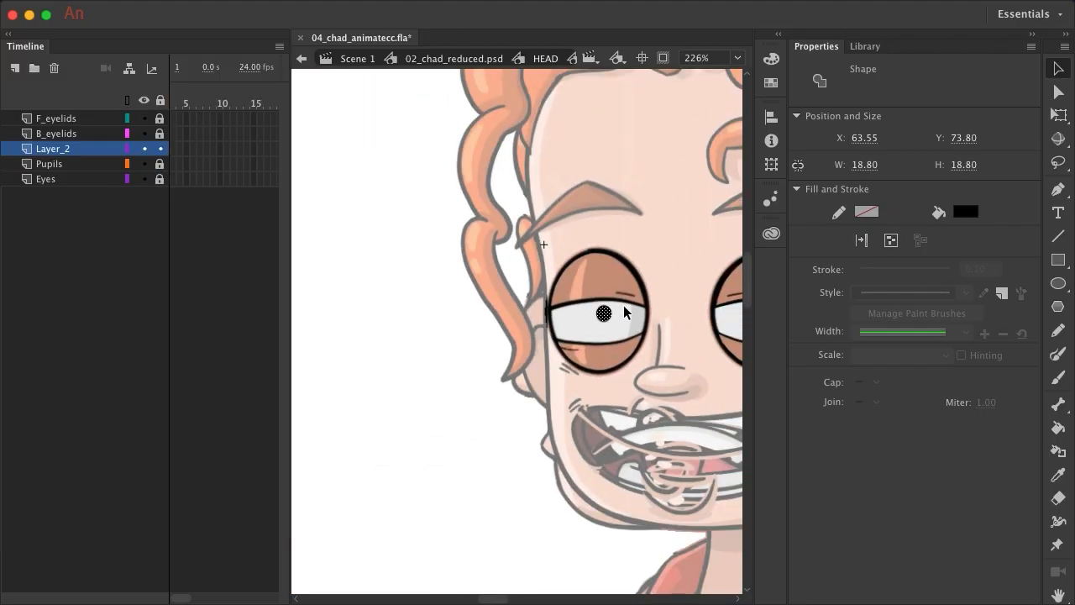
scroll(624, 313, "right", 3)
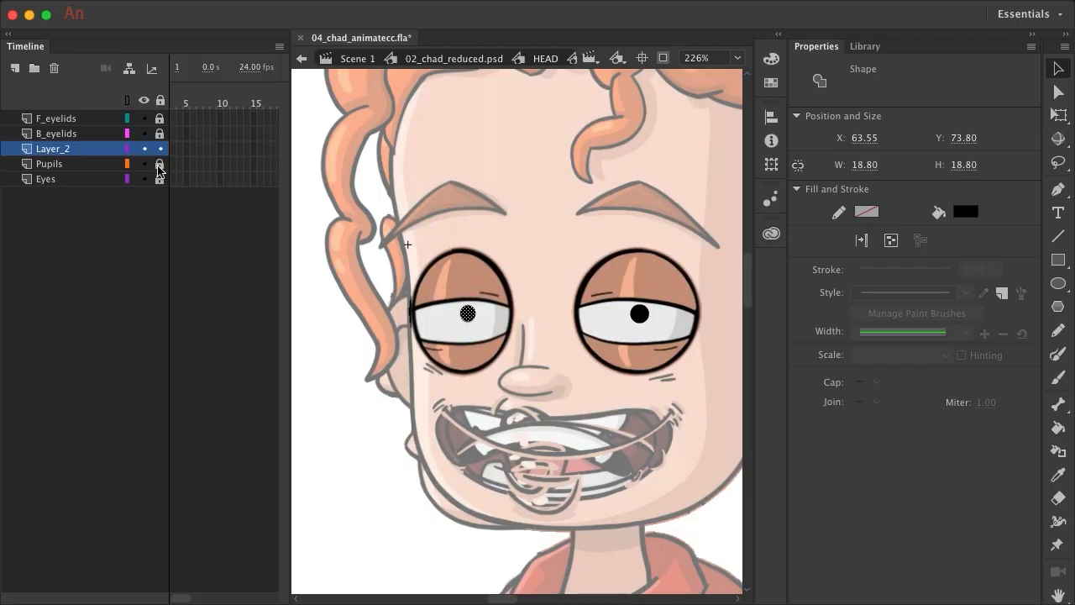
left_click(158, 164)
left_click(75, 172)
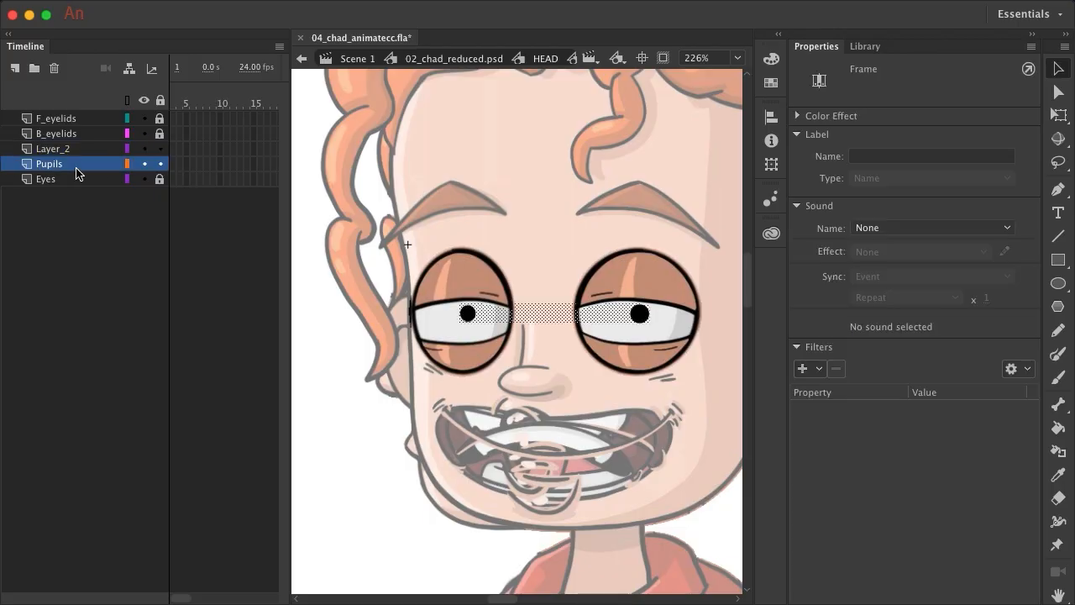
left_click(54, 69)
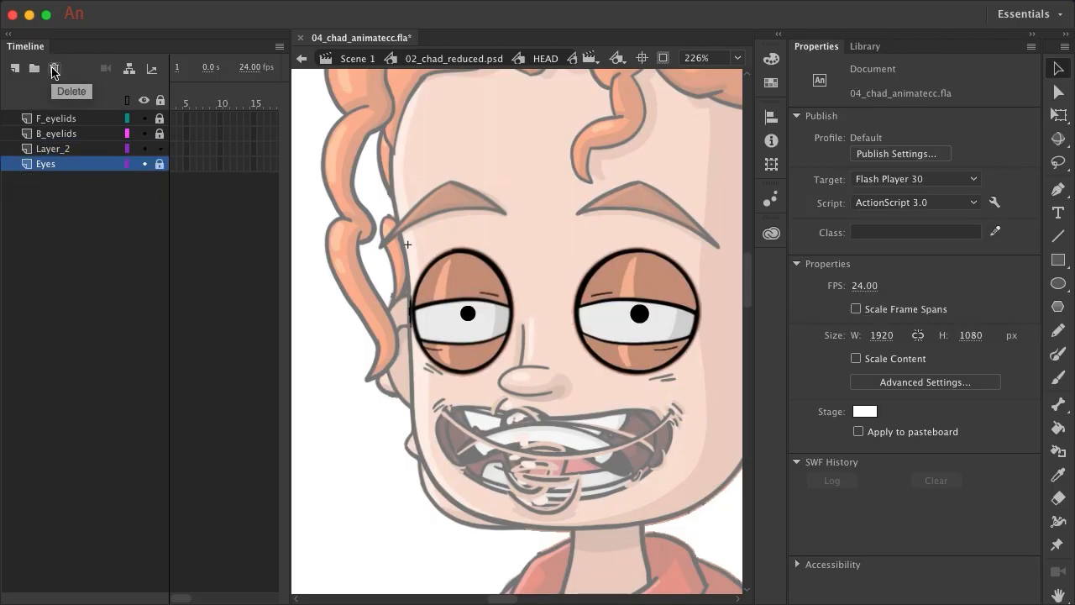
- Rename Layer_2 in the EYES symbol as Pupils
left_click(60, 153)
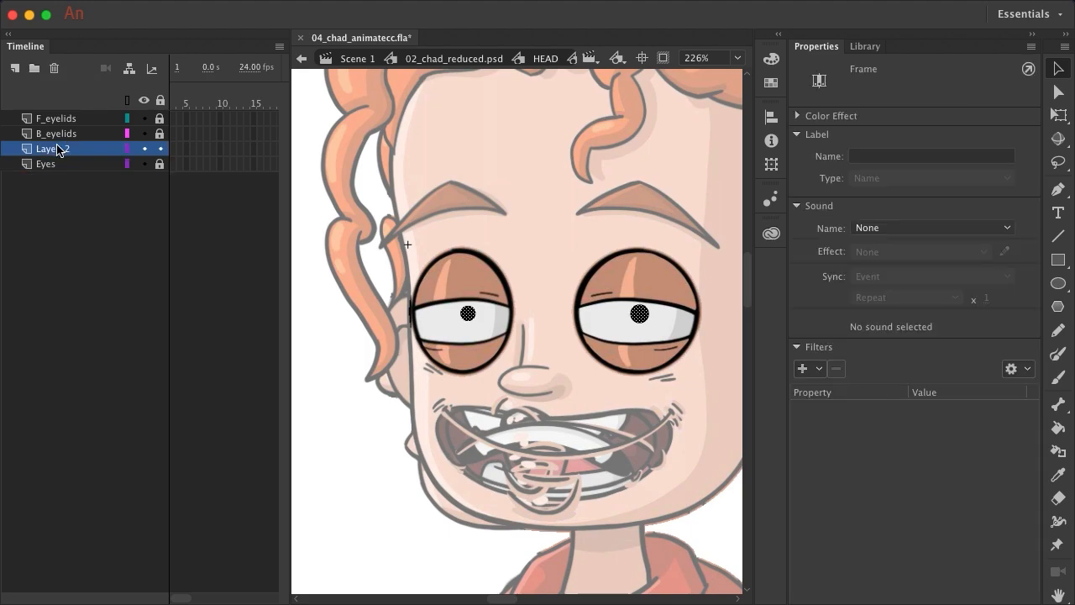
double_click(56, 147)
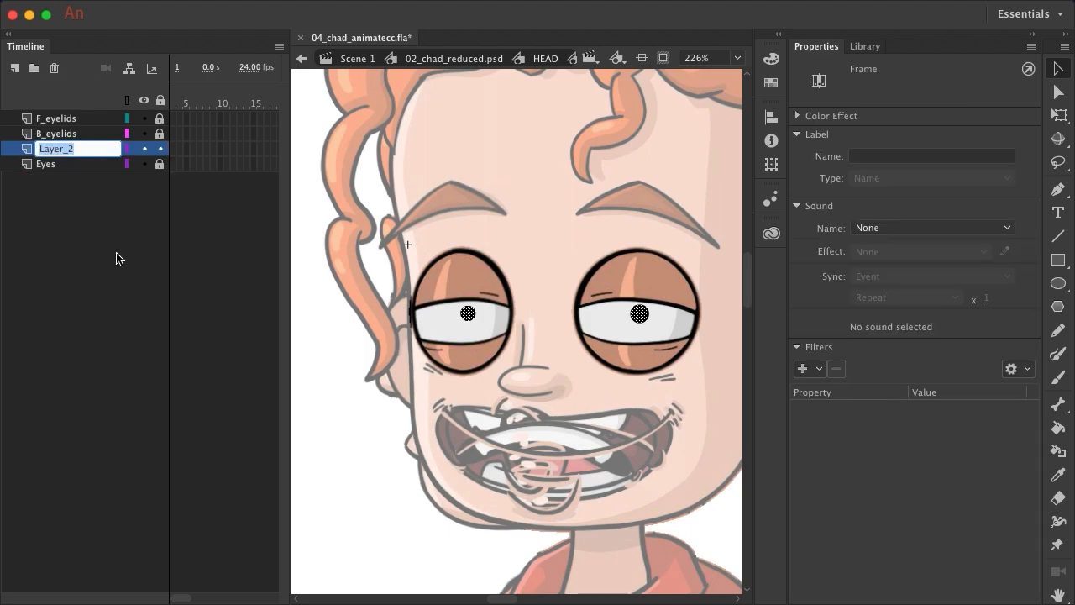
type("Pupils")
key("Return")
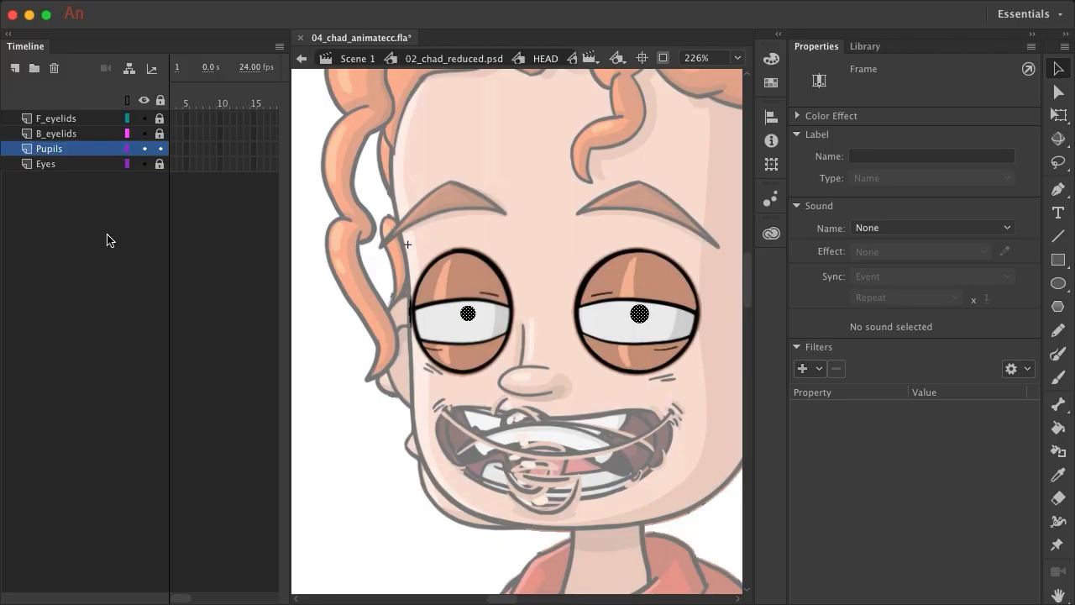
scroll(220, 165, "left", 2)
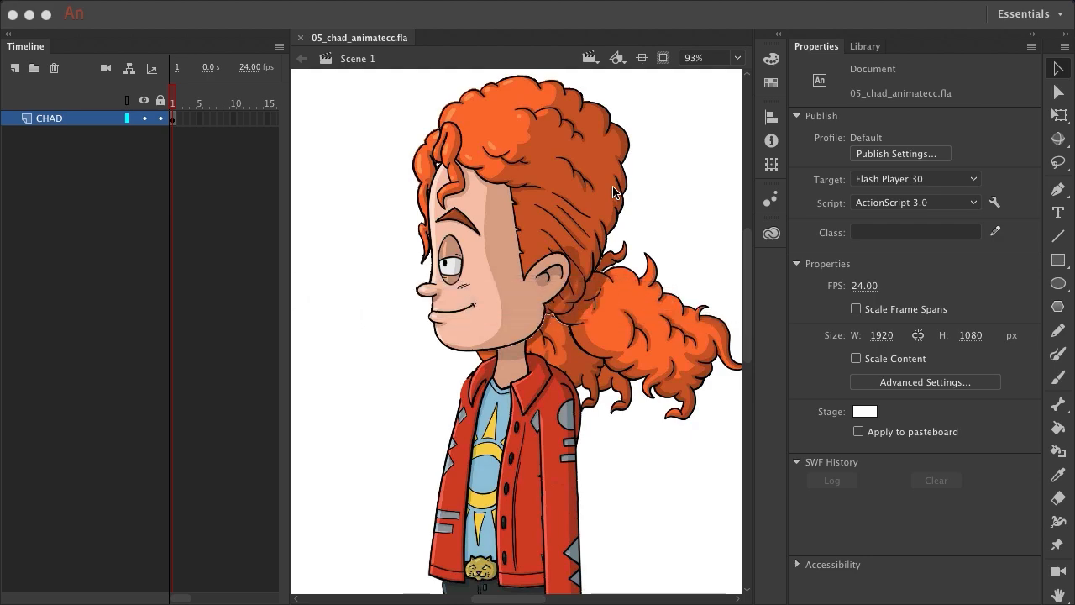
- In 05_chad_animatecc.fla, open the Head 3-4 symbol from the library and enter its nested EYES symbol
left_click(506, 170)
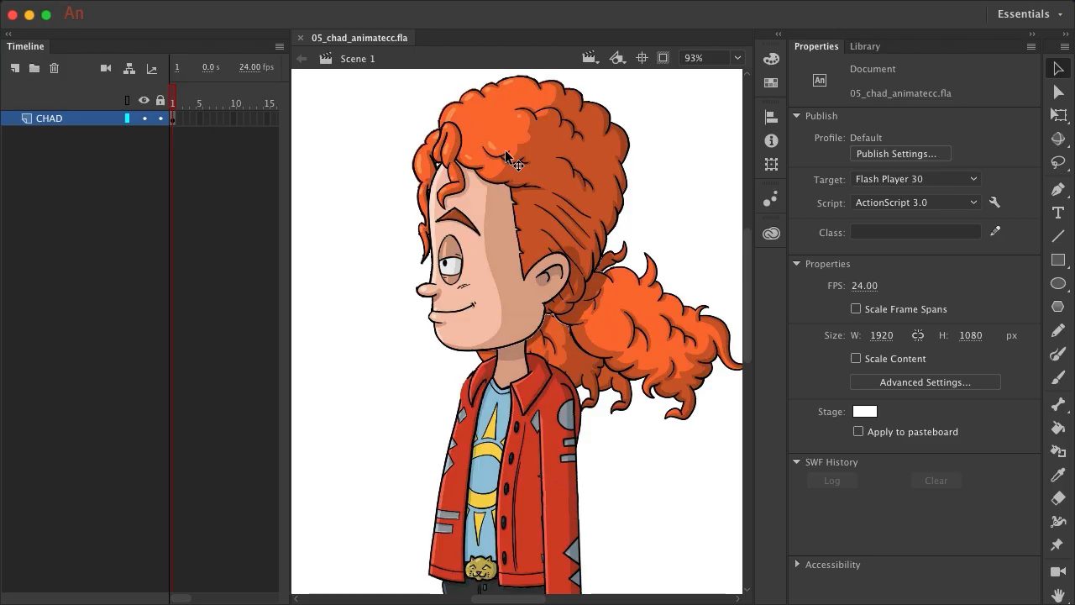
left_click(856, 47)
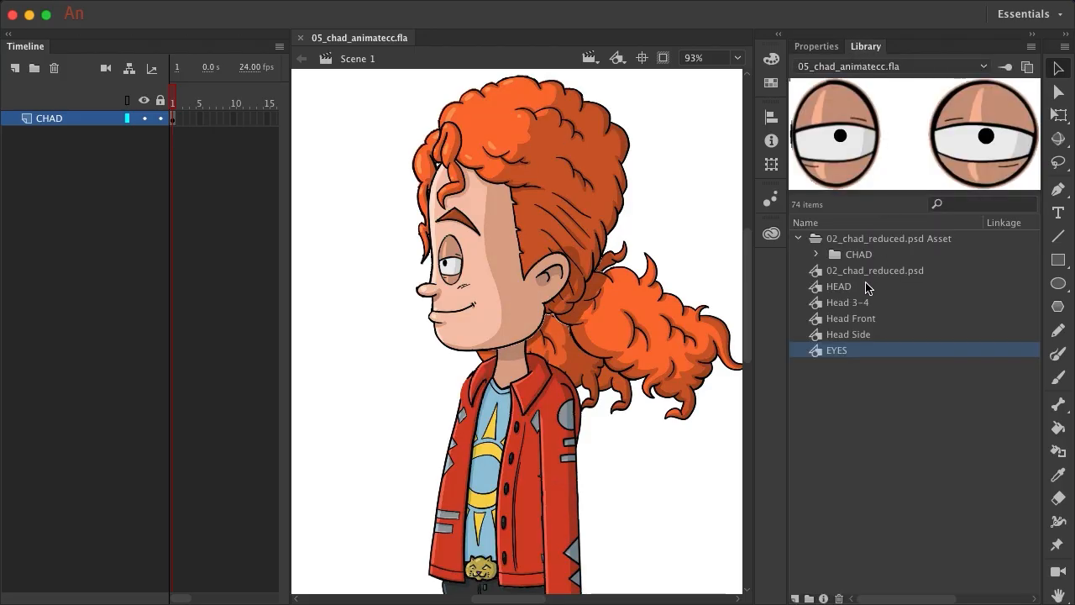
left_click(854, 305)
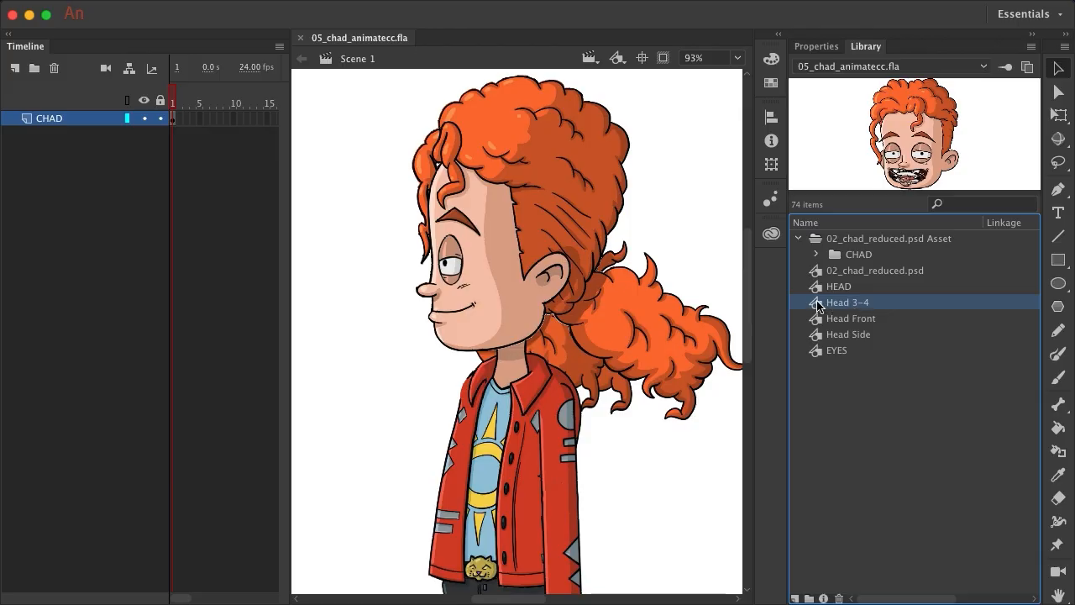
double_click(819, 304)
scroll(448, 250, "down", 5)
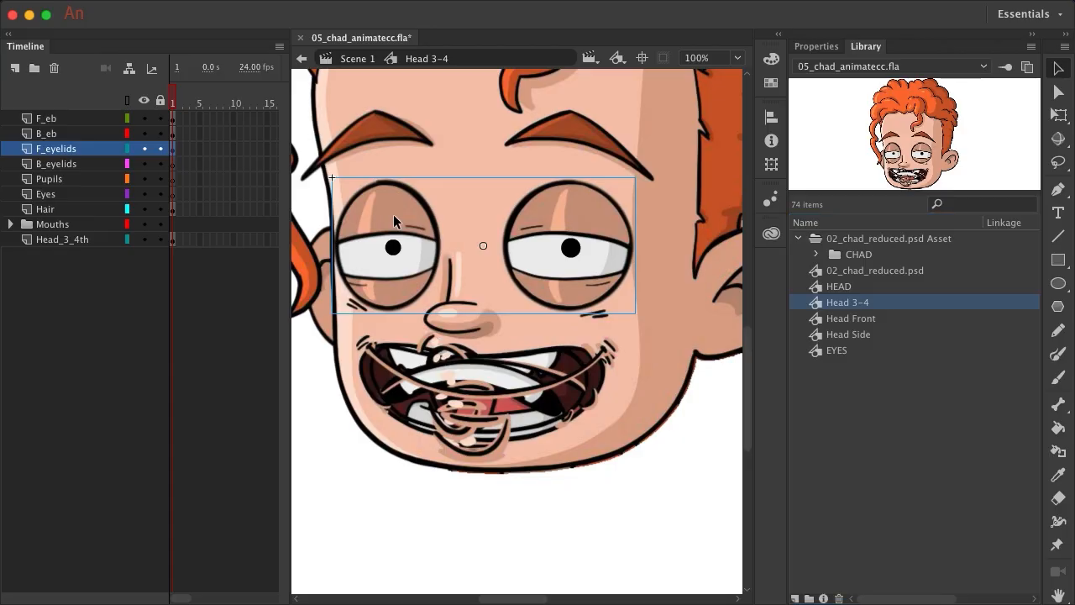
double_click(393, 215)
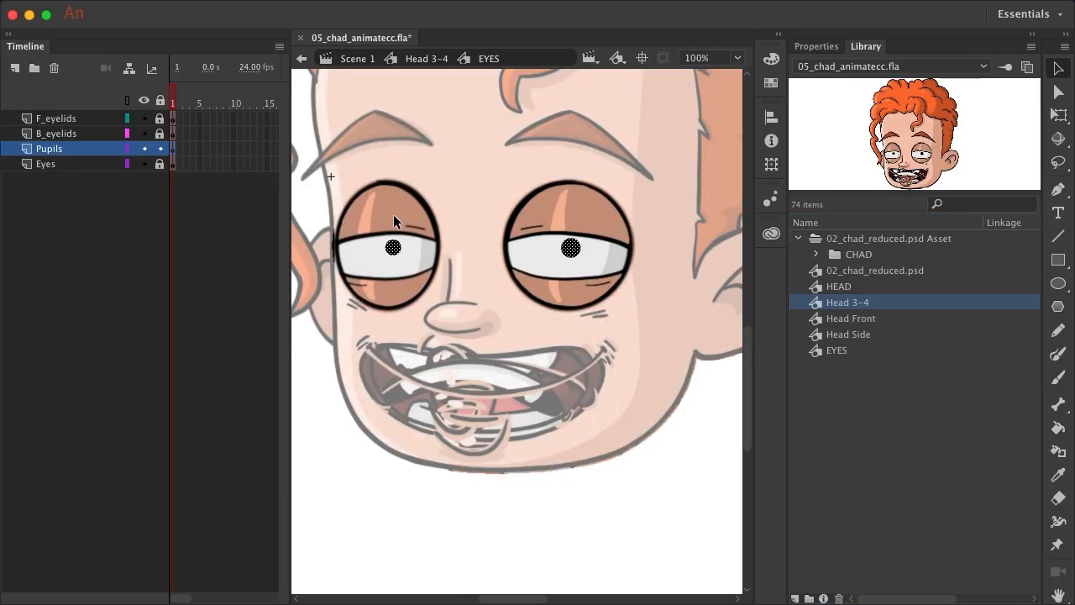
- Unlock all layers in the EYES symbol and insert keyframes on frames 2 to 5 of all four layers
left_click(160, 101)
left_click(181, 118)
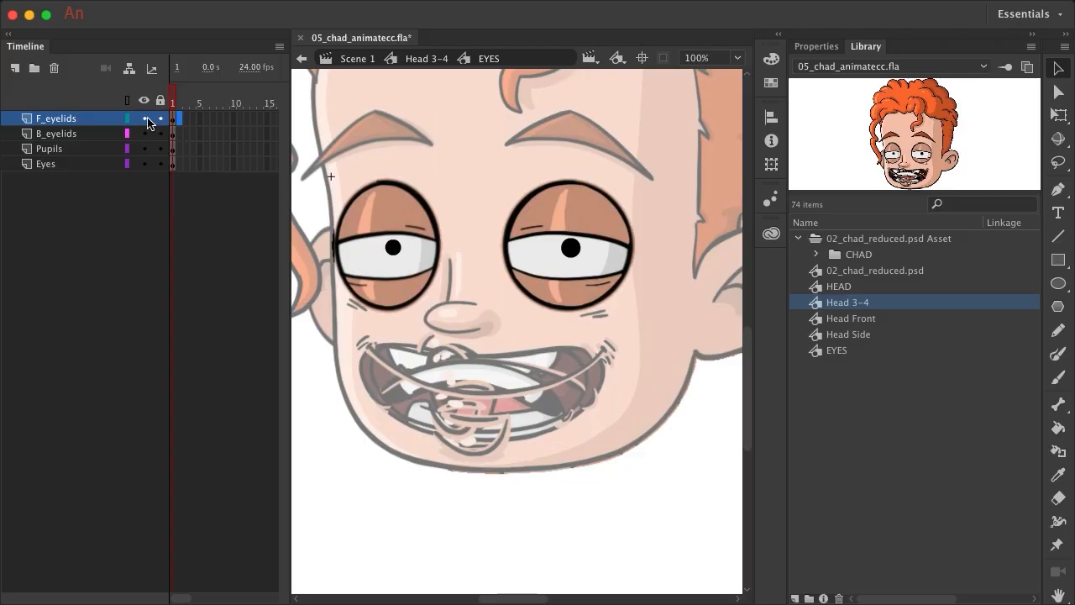
left_click(199, 165, "shift")
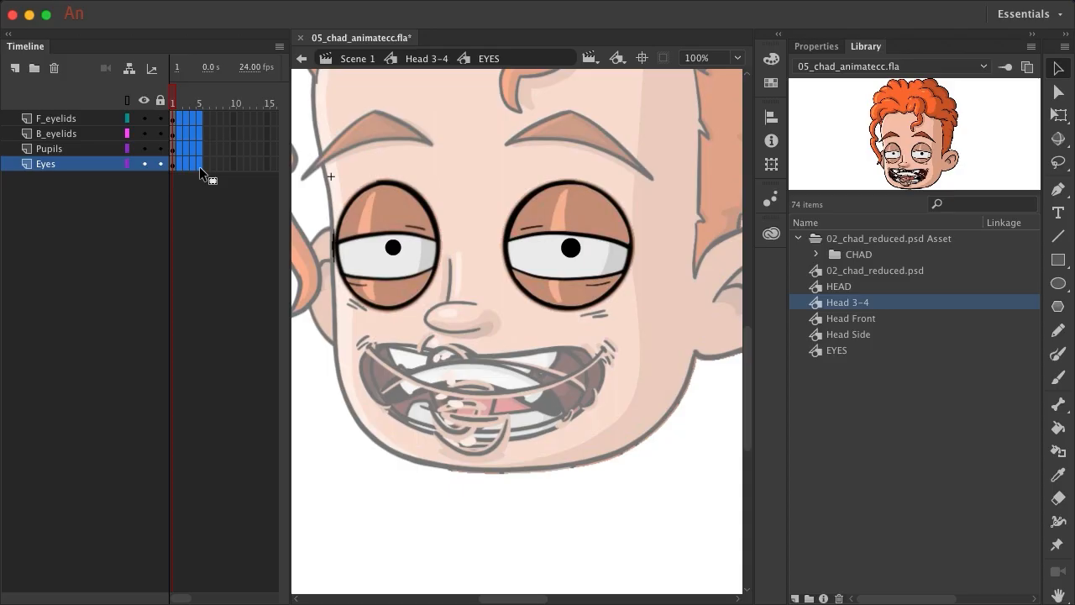
key("F6")
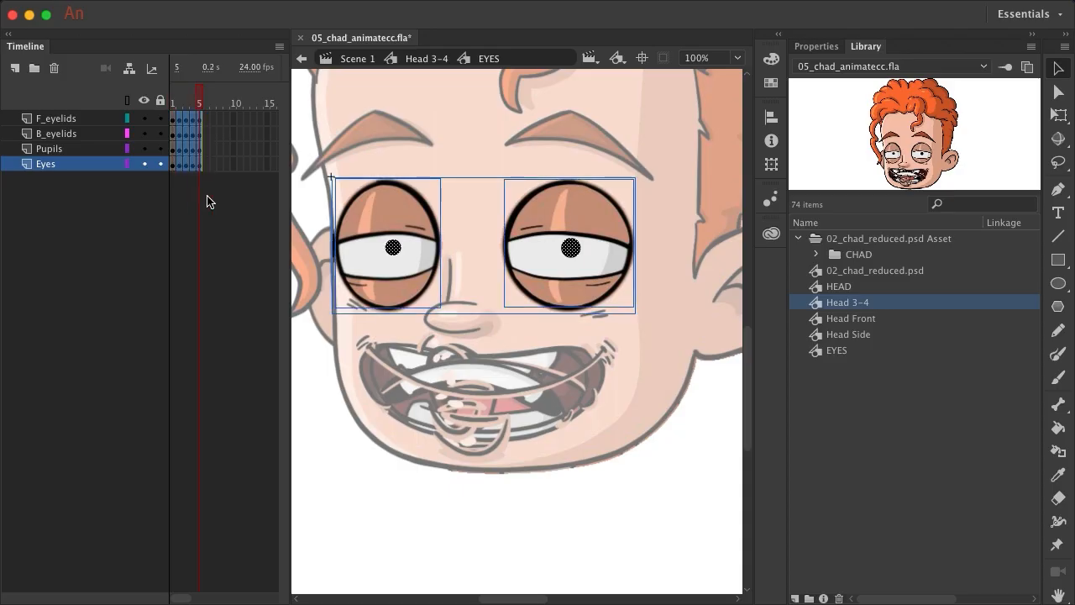
- Go to frame 2 and lock every layer of the EYES symbol except Pupils
left_click(220, 152)
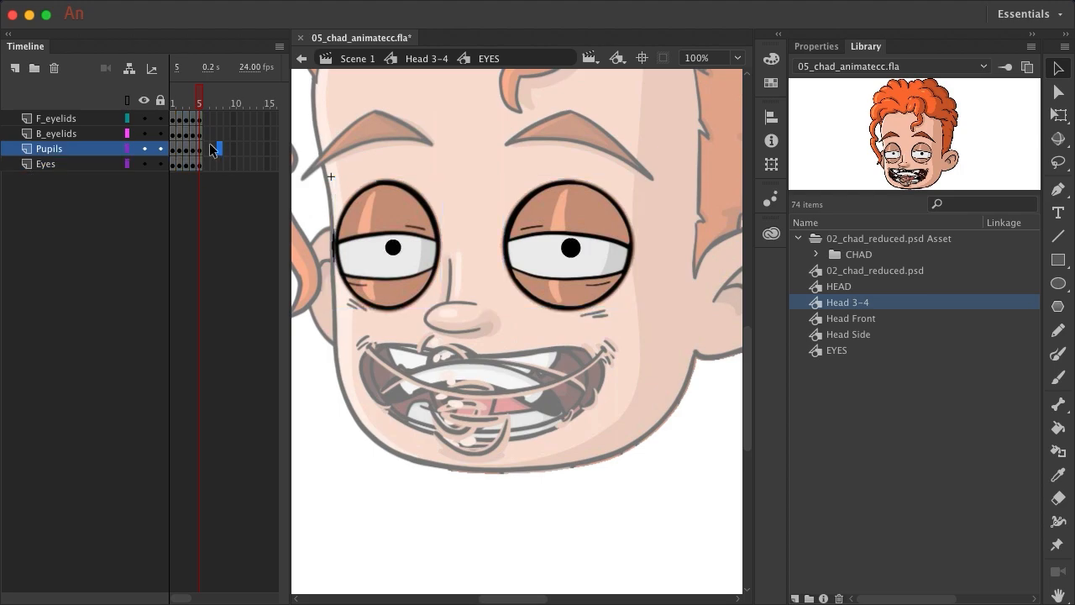
left_click(179, 151)
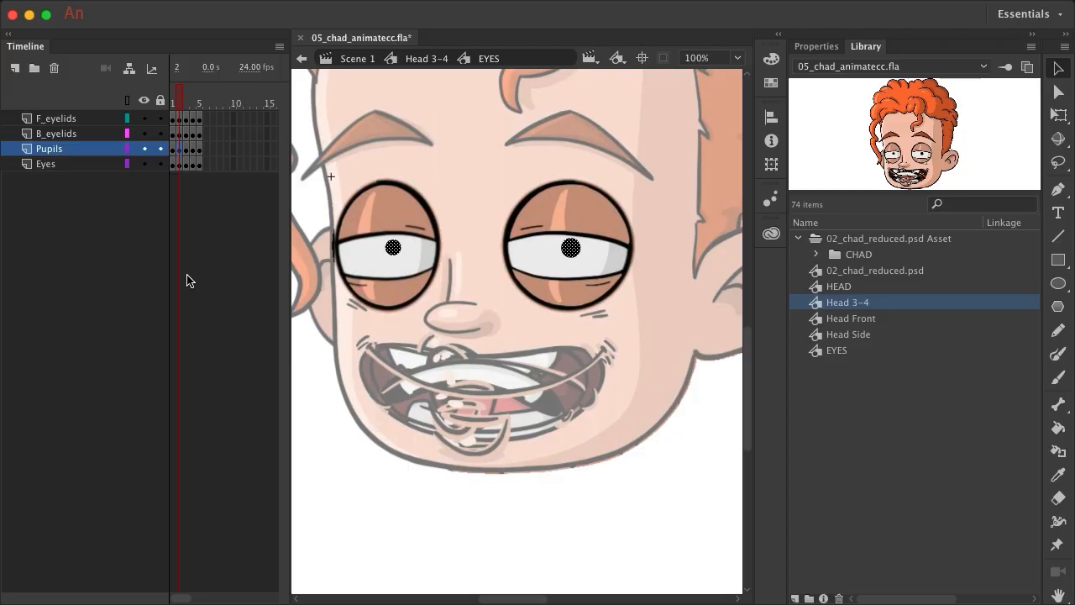
left_click(113, 271)
left_click(393, 252)
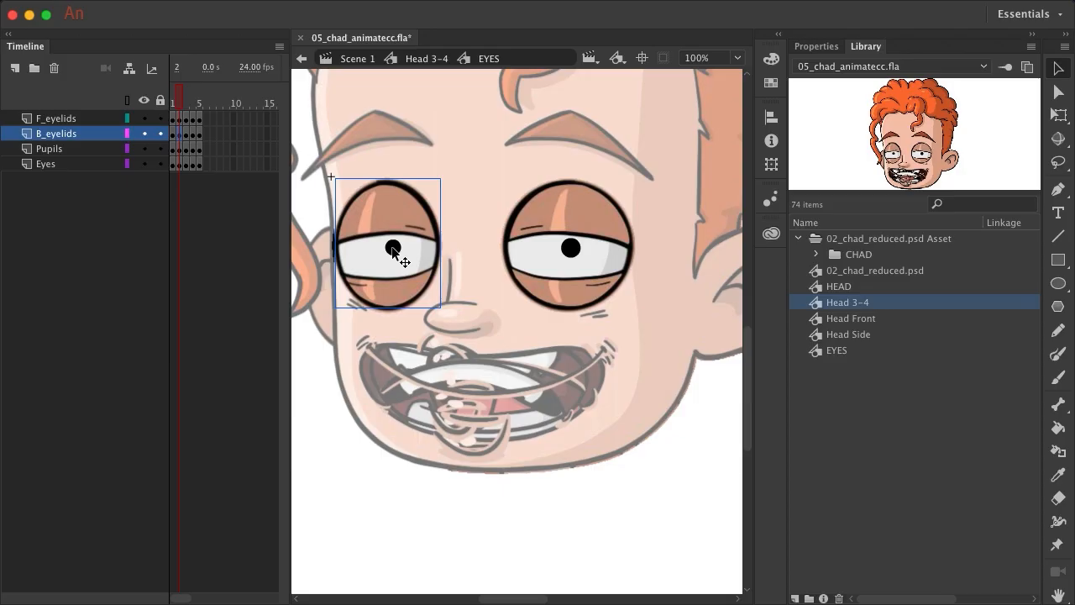
left_click(161, 101)
left_click(160, 150)
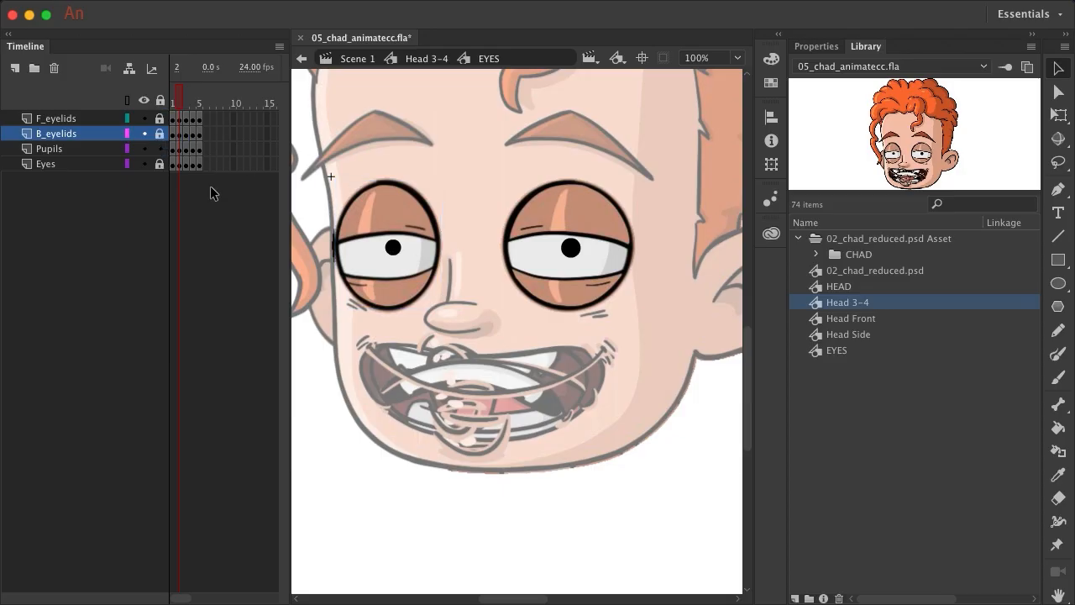
- On frame 2, nudge the smaller far-eye pupil sideways to the outer left edge of its eye
left_click(396, 248)
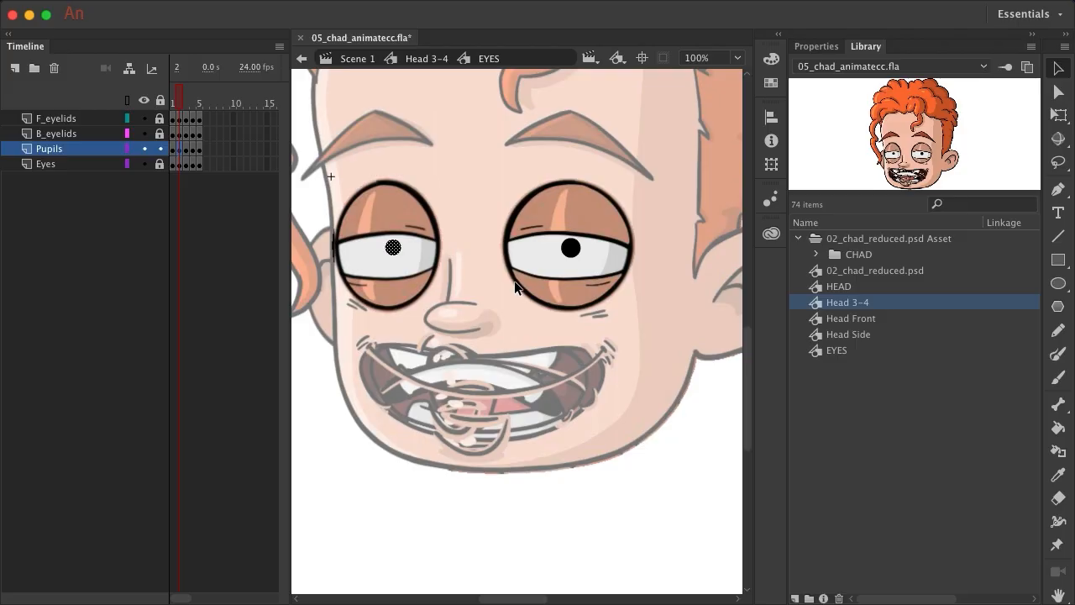
key("shift+Left")
key("shift+Left")
key("shift+Left")
key("shift+Left")
key("shift+Left")
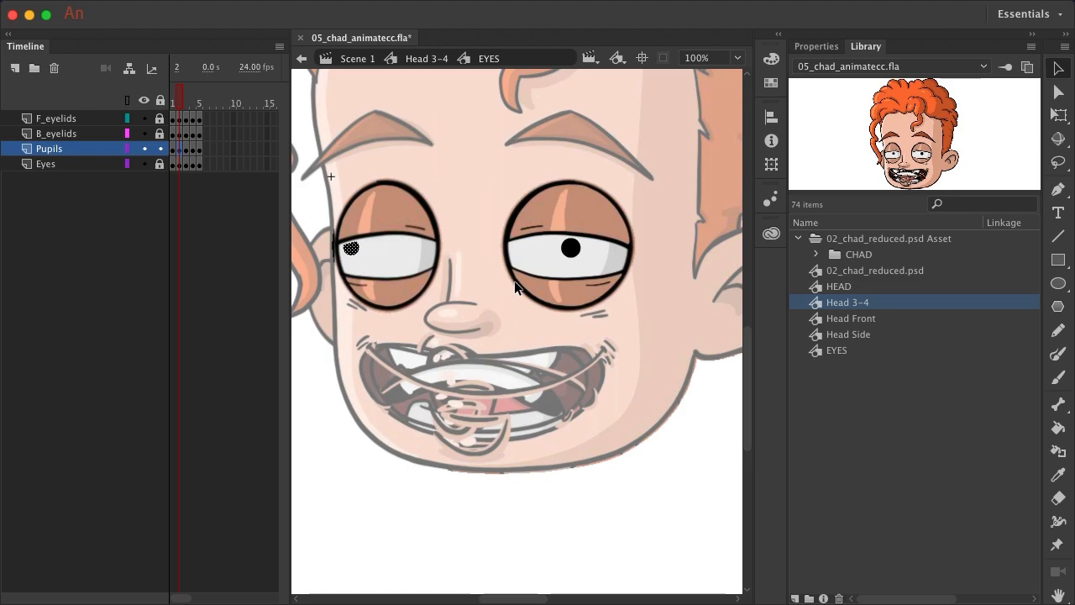
- On frame 2, nudge the larger near-eye pupil to the left edge of its eye to match the sideways look
left_click(571, 250)
key("shift+Left")
key("shift+Left")
key("shift+Left")
key("shift+Left")
key("shift+Left")
key("shift+Left")
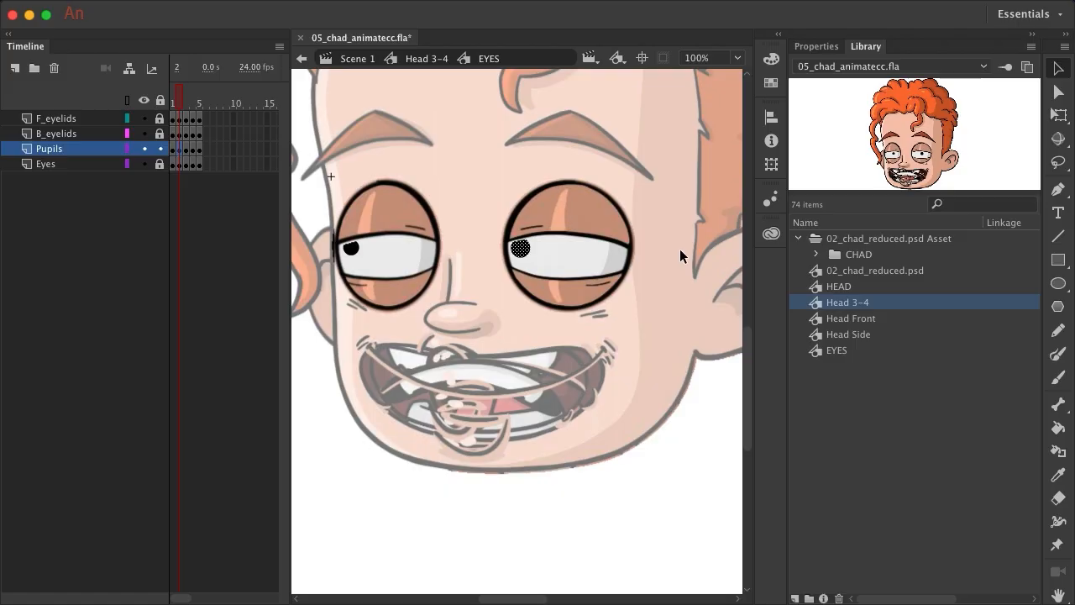
- On frame 3 of the Pupils layer, shift both pupils together to the right side of the eyes
left_click(185, 152)
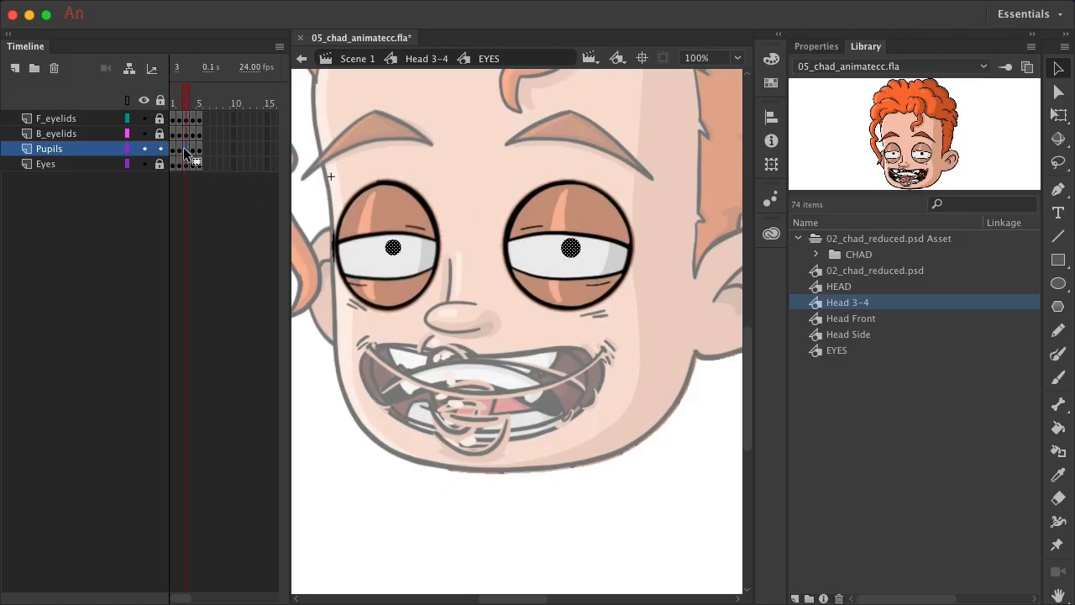
key("shift+Right")
key("shift+Right")
key("shift+Right")
key("shift+Right")
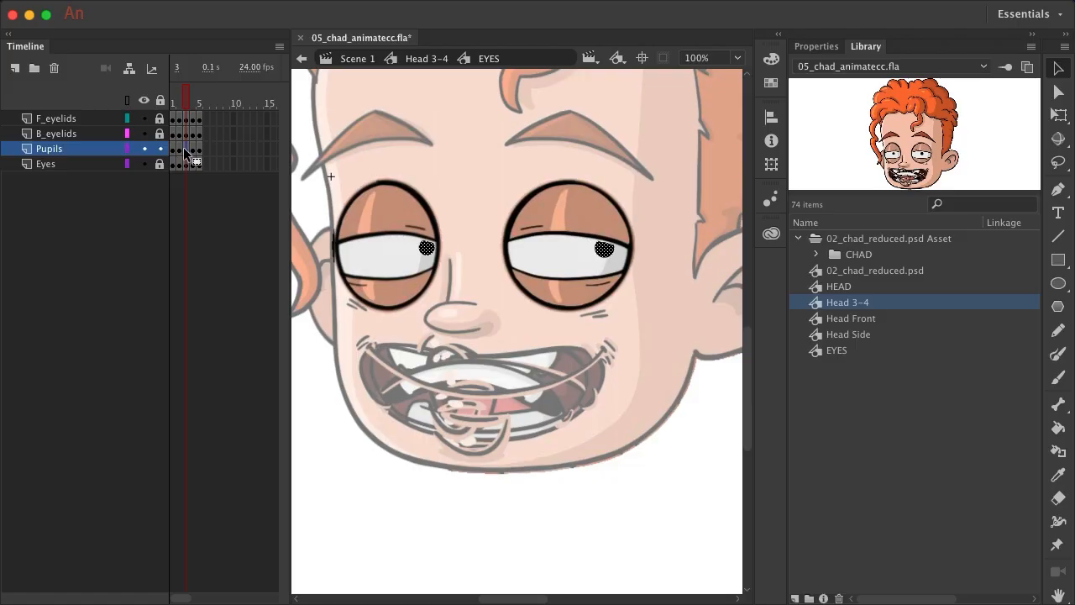
- Return to frame 2 and nudge the near-eye pupil slightly back to the right, then compare with frame 3
left_click(179, 151)
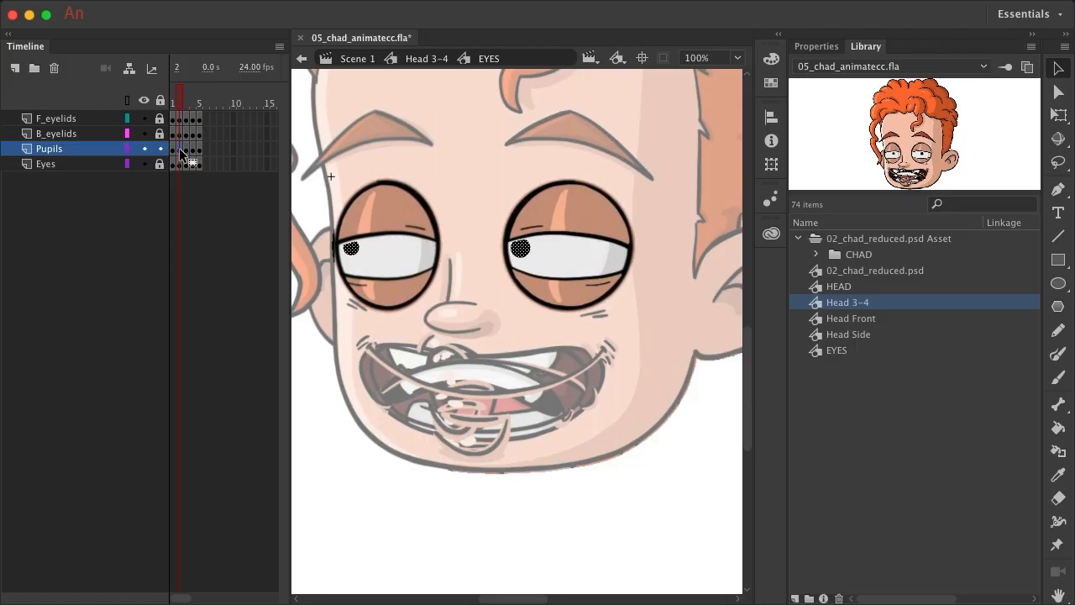
left_click(358, 477)
left_click(524, 255)
key("Right")
key("Right")
key("Right")
key("Right")
left_click(184, 148)
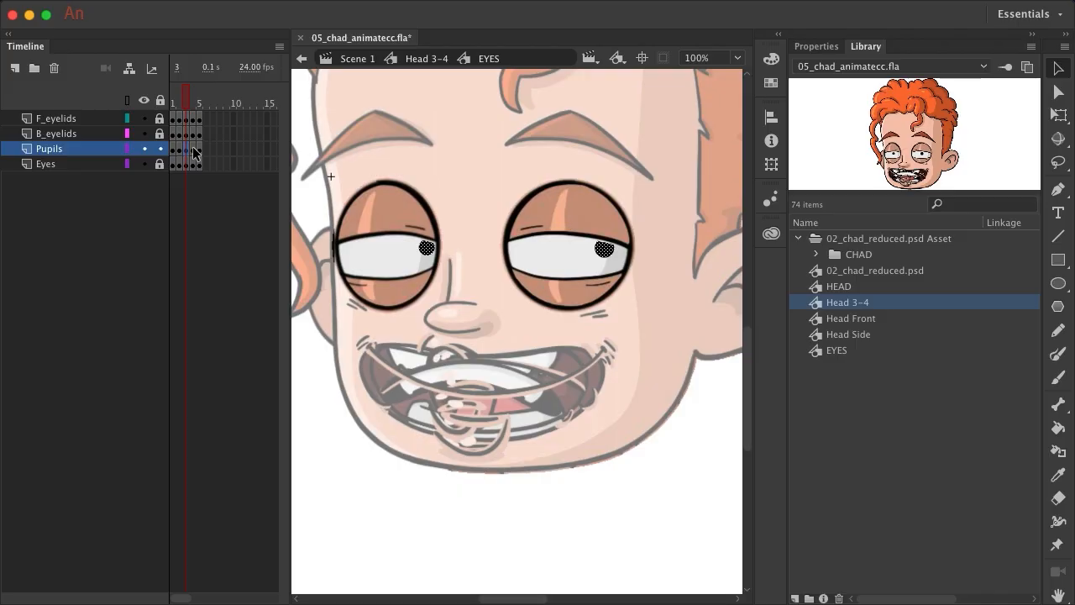
- On frame 4 of the Pupils layer, raise both pupils so they tuck partly under the upper eyelids
left_click(192, 147)
key("Up")
key("Up")
key("Up")
key("Up")
key("Up")
key("Up")
key("Up")
key("Up")
key("Up")
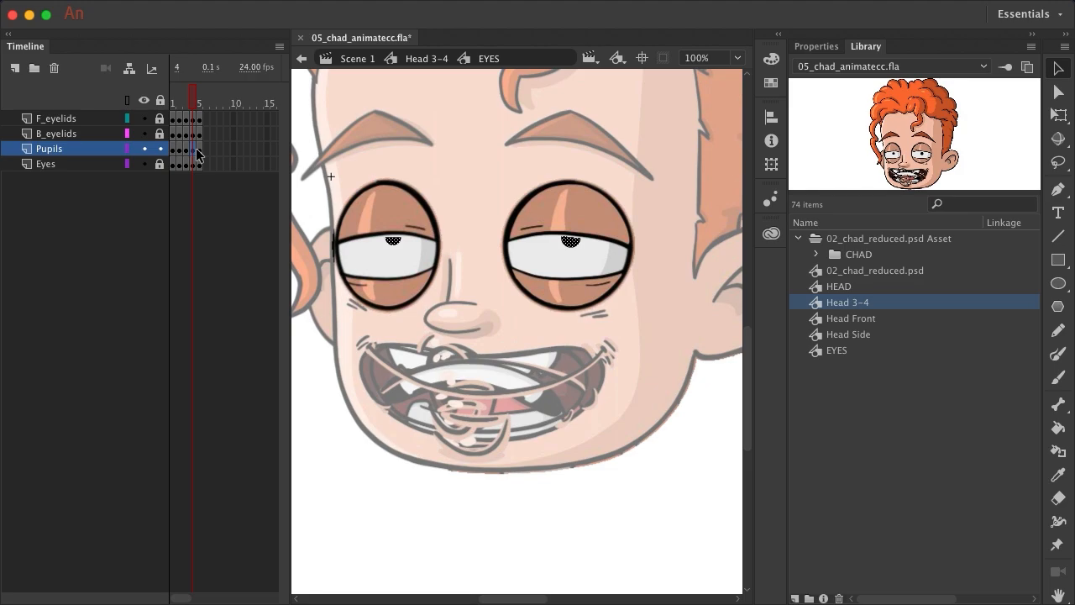
- On frame 5 of the Pupils layer, lower both pupils partly behind the lower eyelids and review the pupil poses
left_click(200, 148)
key("Down")
key("Down")
key("Down")
key("Down")
key("Down")
key("Down")
key("Down")
key("Down")
key("Down")
key("Down")
key("Down")
key("Down")
key("Down")
key("Down")
key("Down")
key("Down")
key("Down")
key("Down")
key("Down")
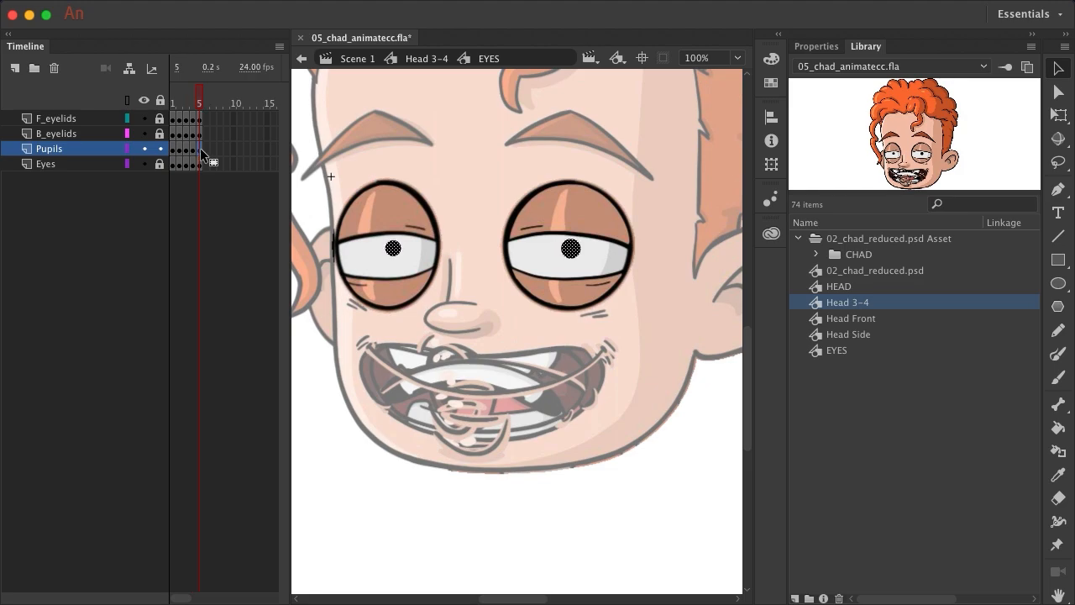
key("Down")
key("Down")
key("Down")
key("Down")
key("Down")
key("Down")
key("Down")
key("Down")
key("Down")
key("Down")
key("Down")
key("Down")
key("Down")
key("Down")
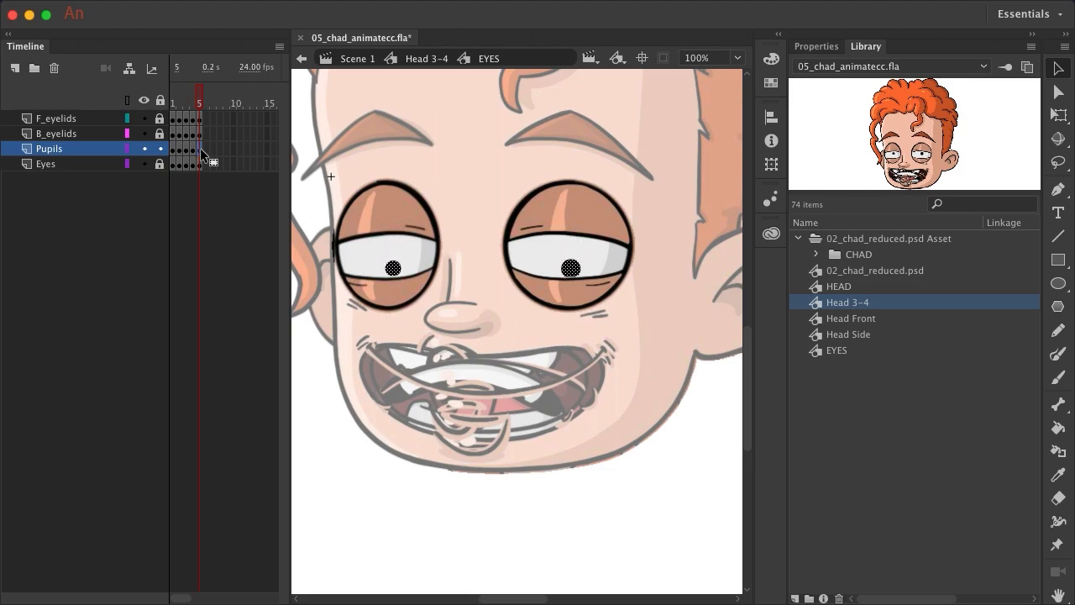
key("Up")
key("Up")
left_click(178, 153)
left_click_drag(178, 153, 199, 147)
- Insert keyframes on frames 6 to 10 of all four layers in the EYES symbol
left_click(204, 117)
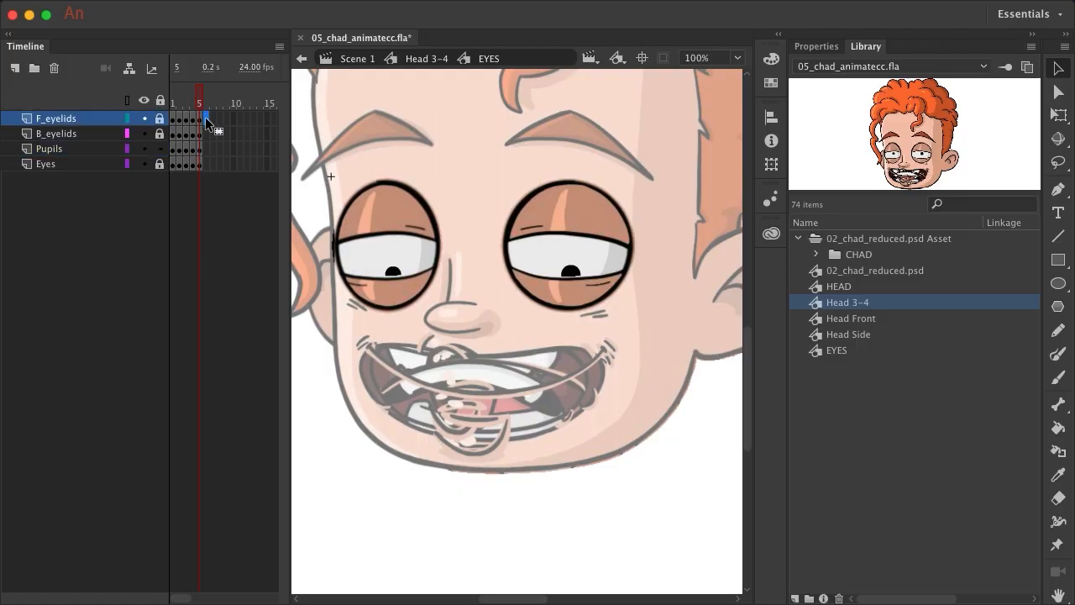
left_click(234, 164, "shift")
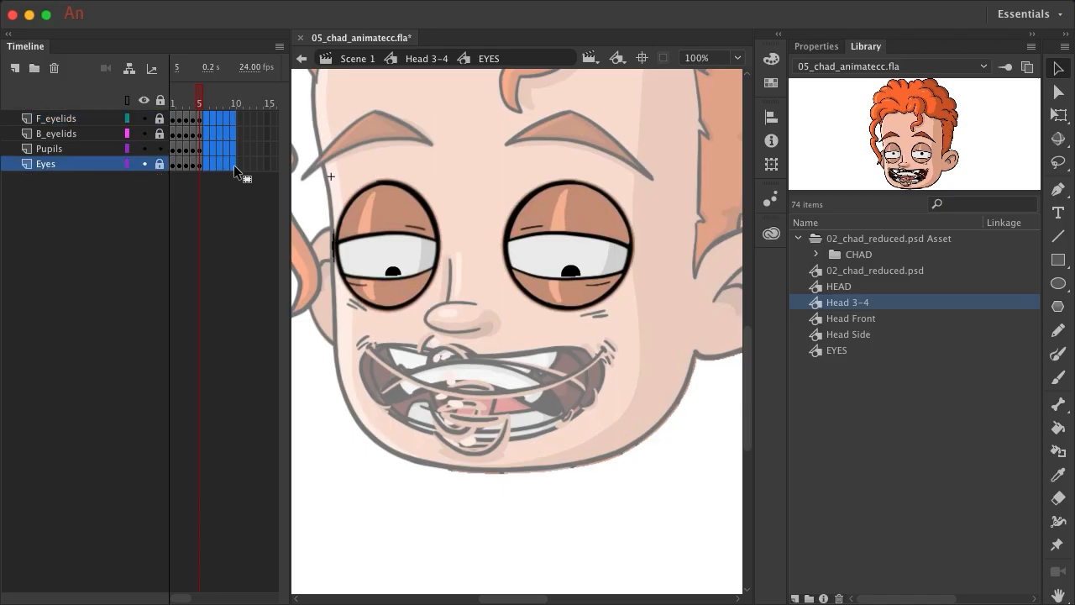
key("F6")
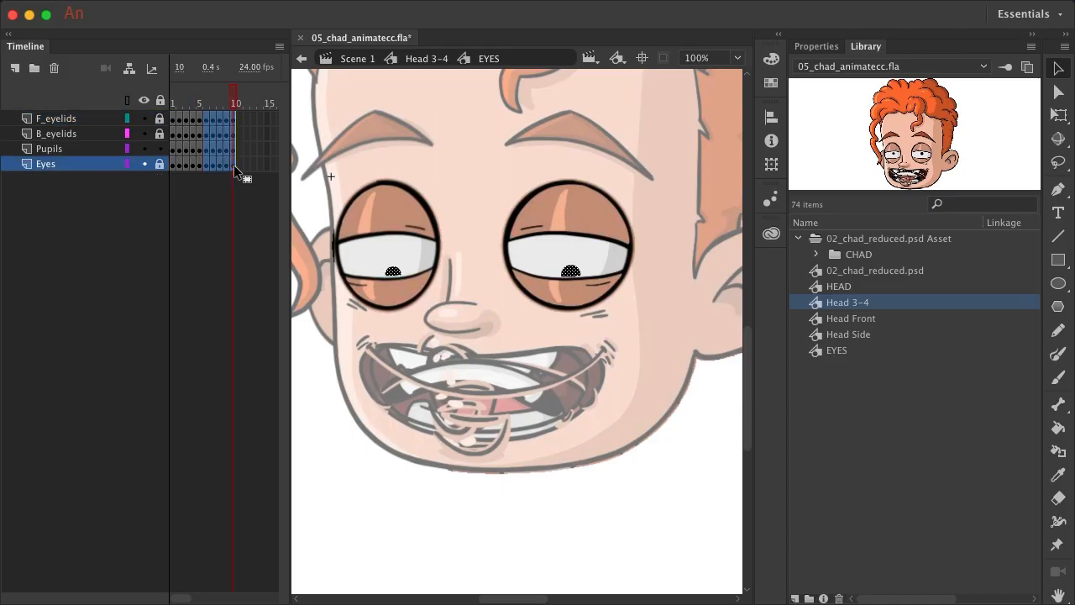
- Unlock the F_eyelids and B_eyelids layers and delete the eyelids of both eyes on frame 6
left_click(211, 121)
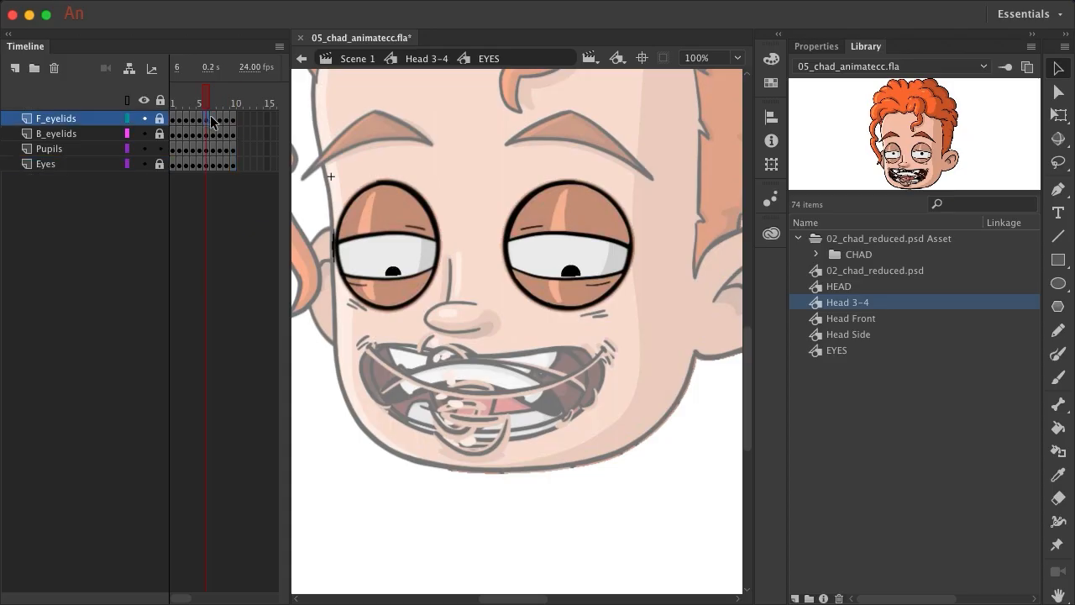
left_click(159, 121)
left_click(158, 134)
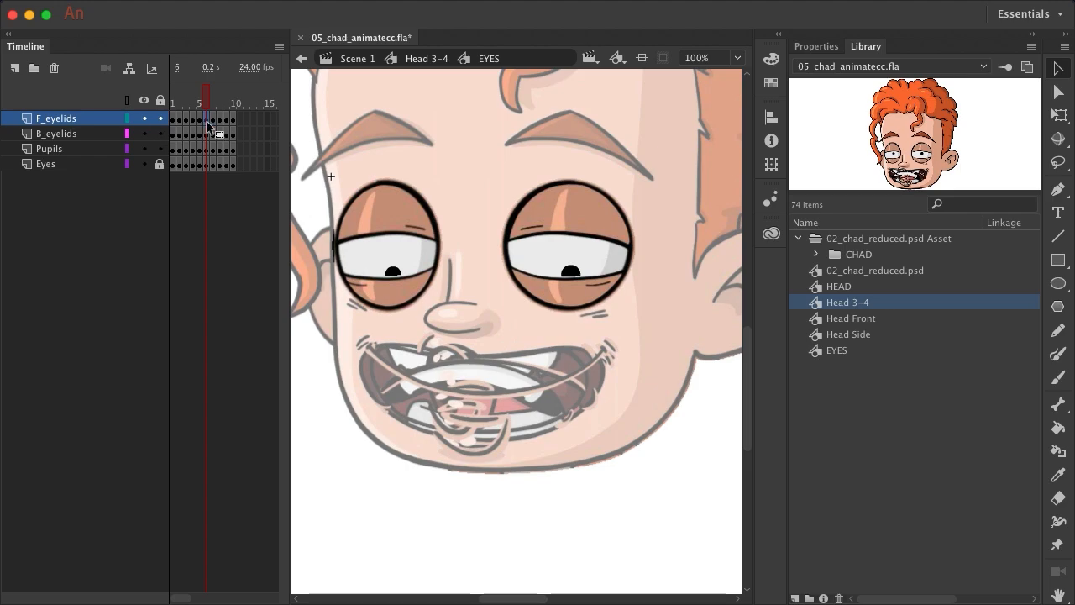
left_click(207, 123)
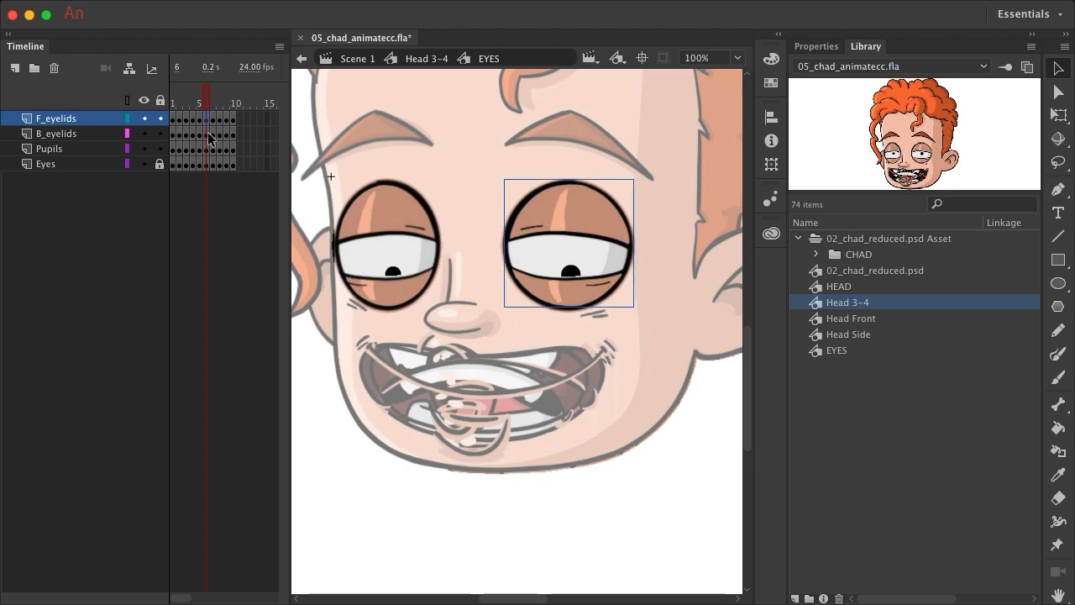
key("Delete")
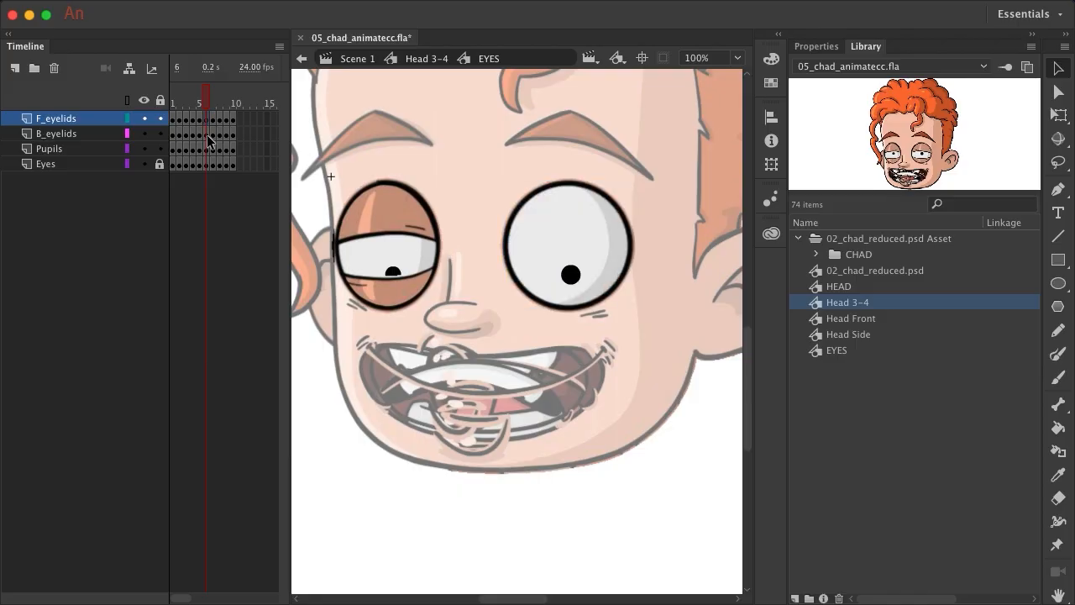
left_click(205, 134)
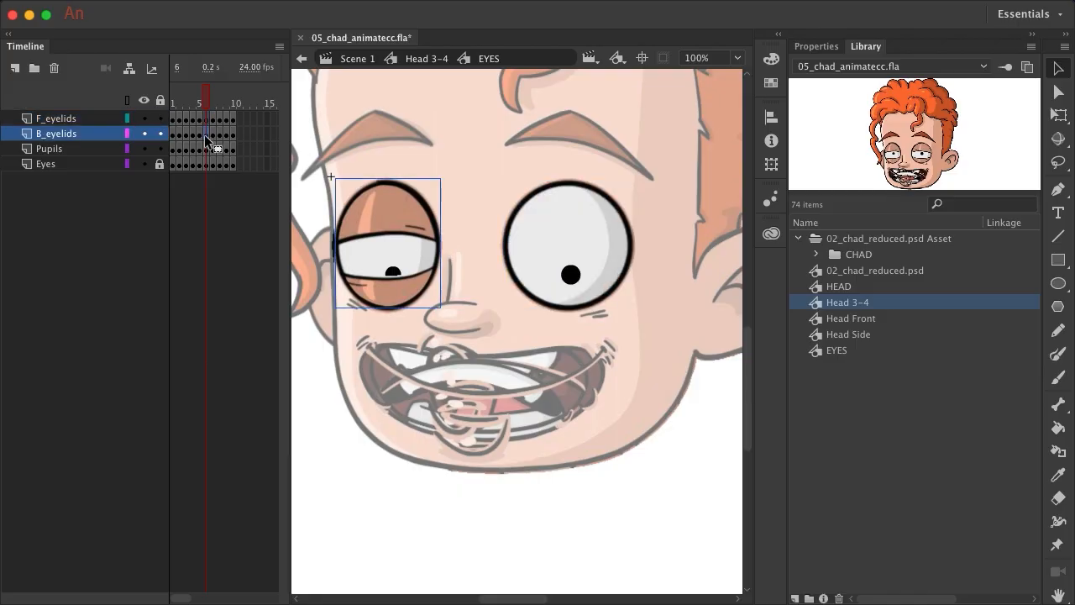
key("Delete")
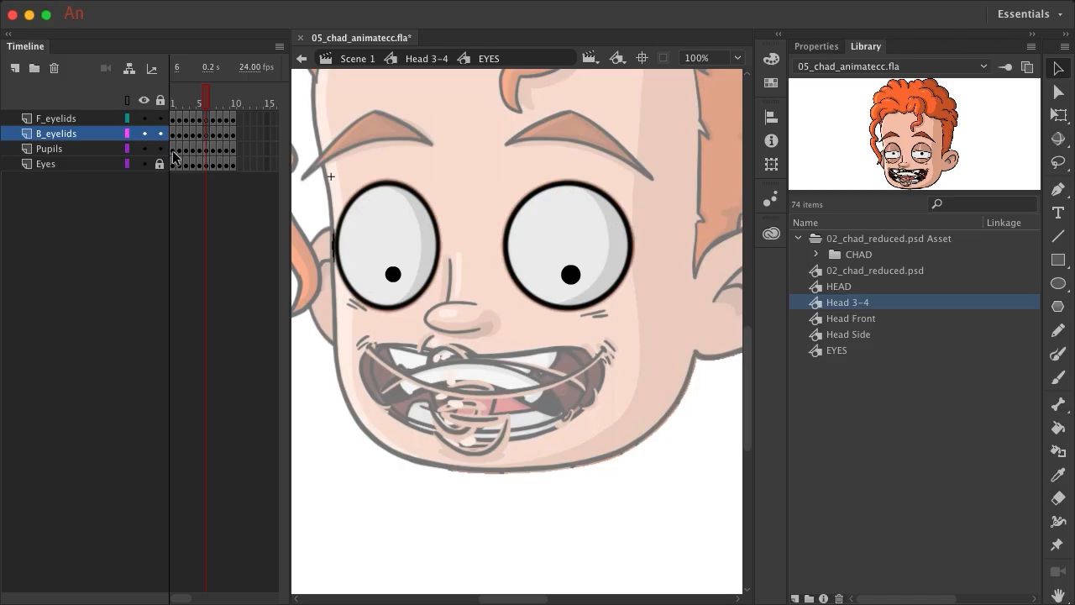
- Replace the pupils on frame 6 with a copy of the centred pupils keyframe from frame 1
left_click(173, 151)
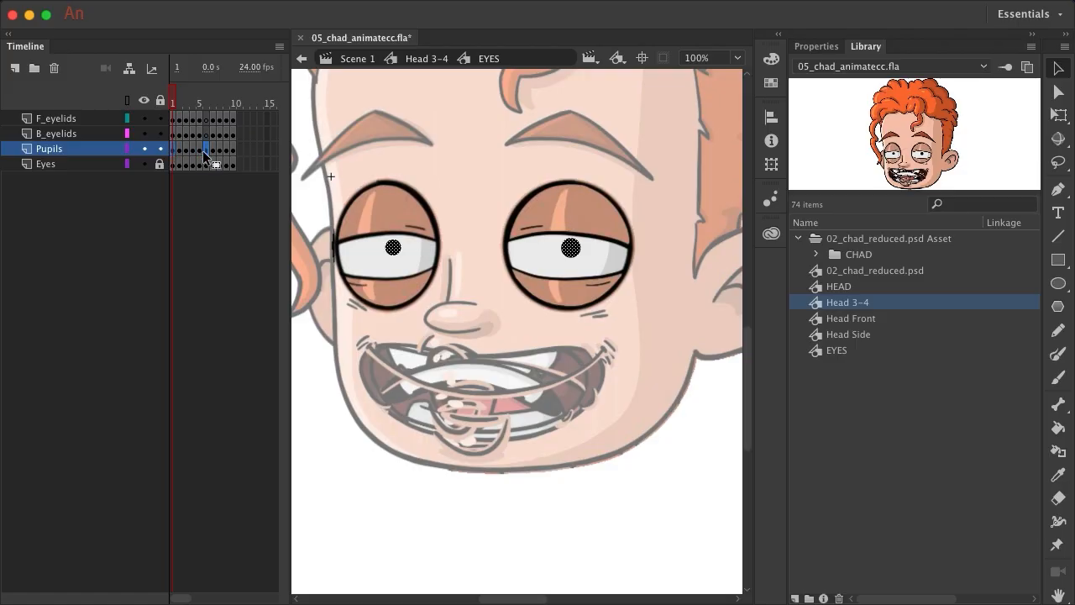
left_click(203, 150)
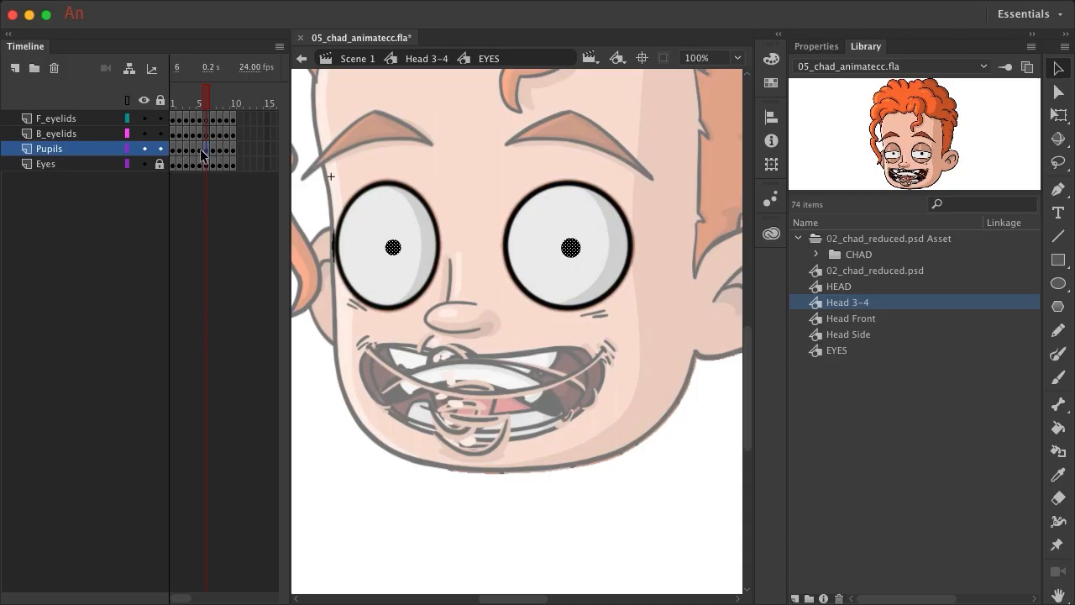
left_click(198, 149)
left_click(208, 150)
- Copy frames 2 to 5 of the Pupils layer, paste them onto frames 7 to 10, and check the pasted poses
left_click(178, 151)
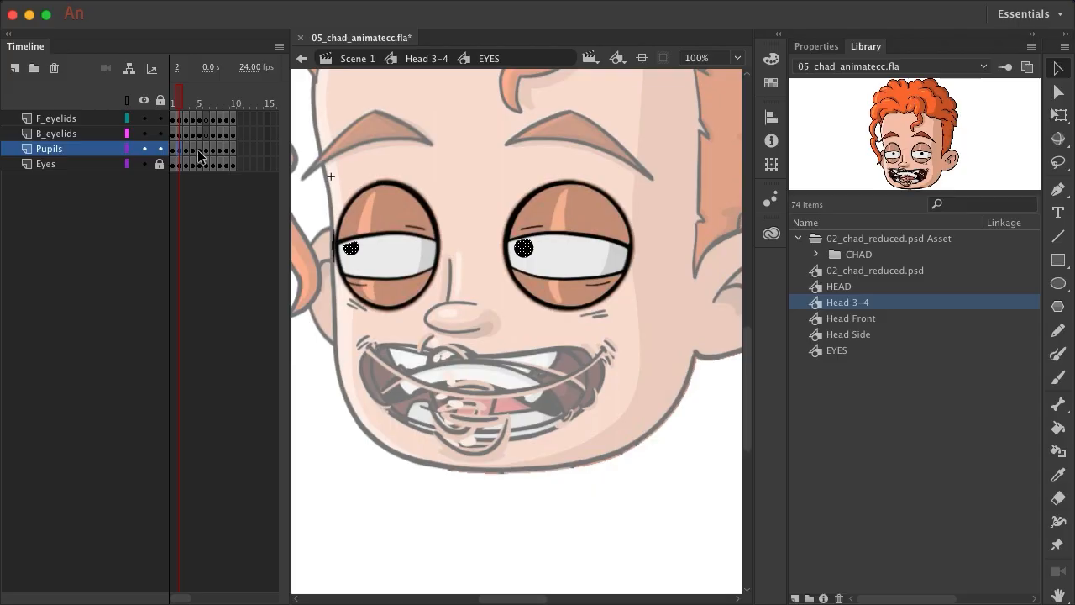
left_click(198, 149, "shift")
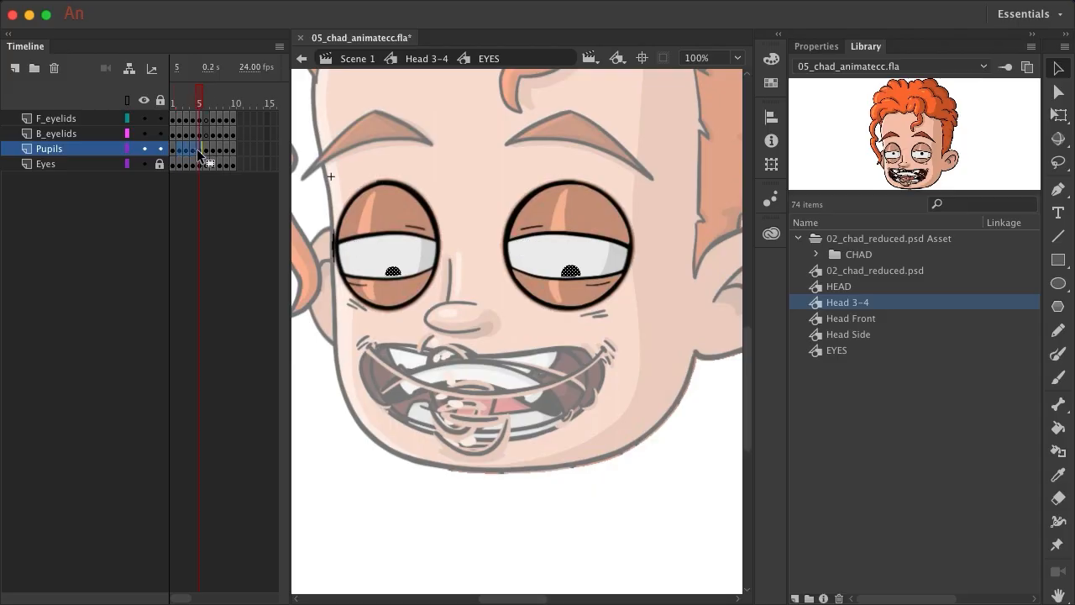
right_click(197, 148)
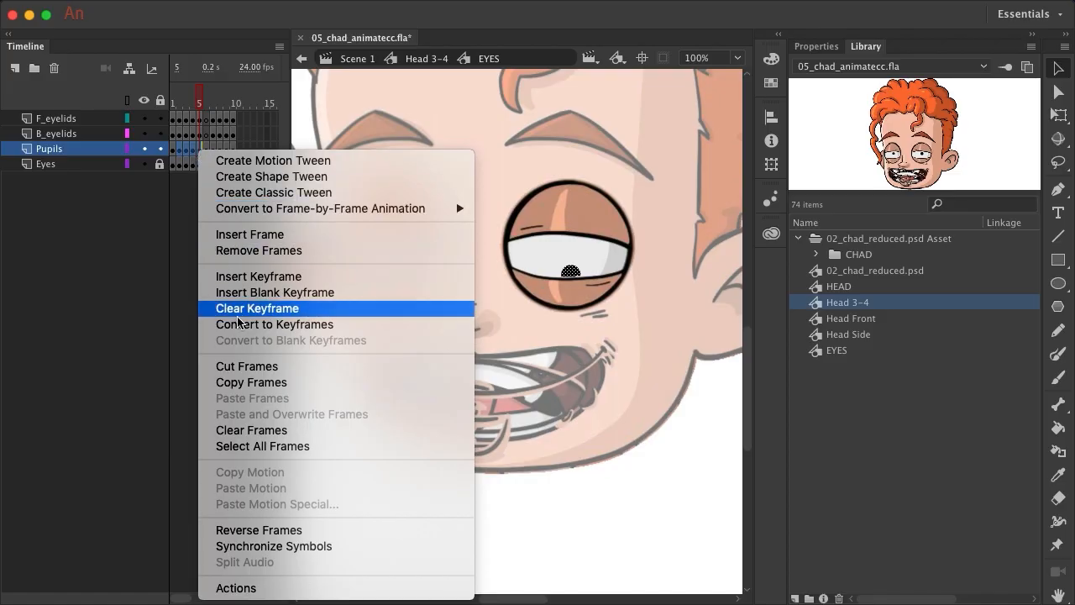
left_click(246, 382)
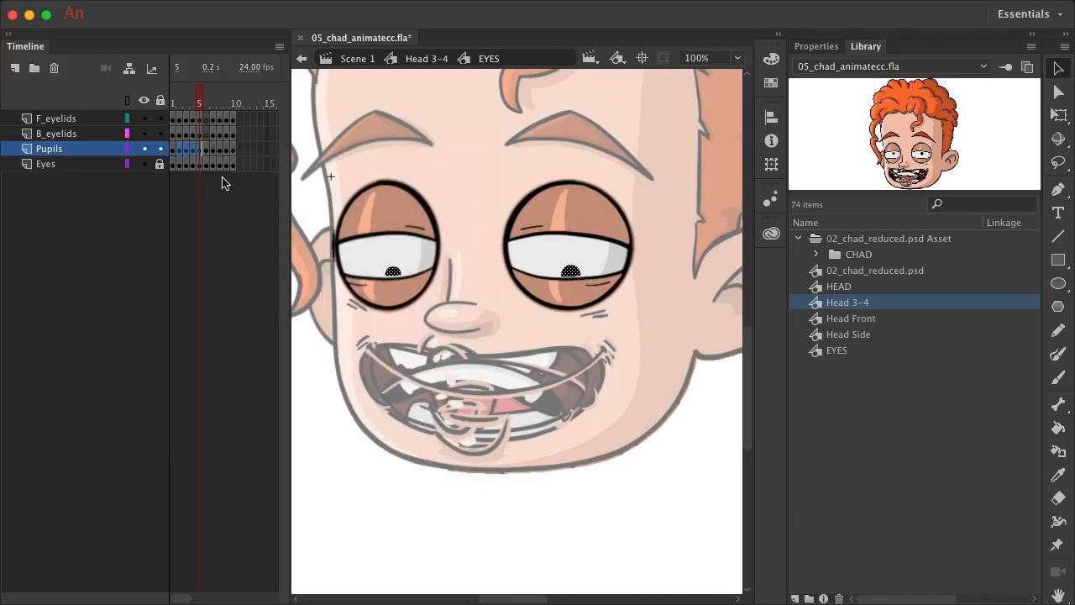
left_click(213, 149)
left_click(205, 150)
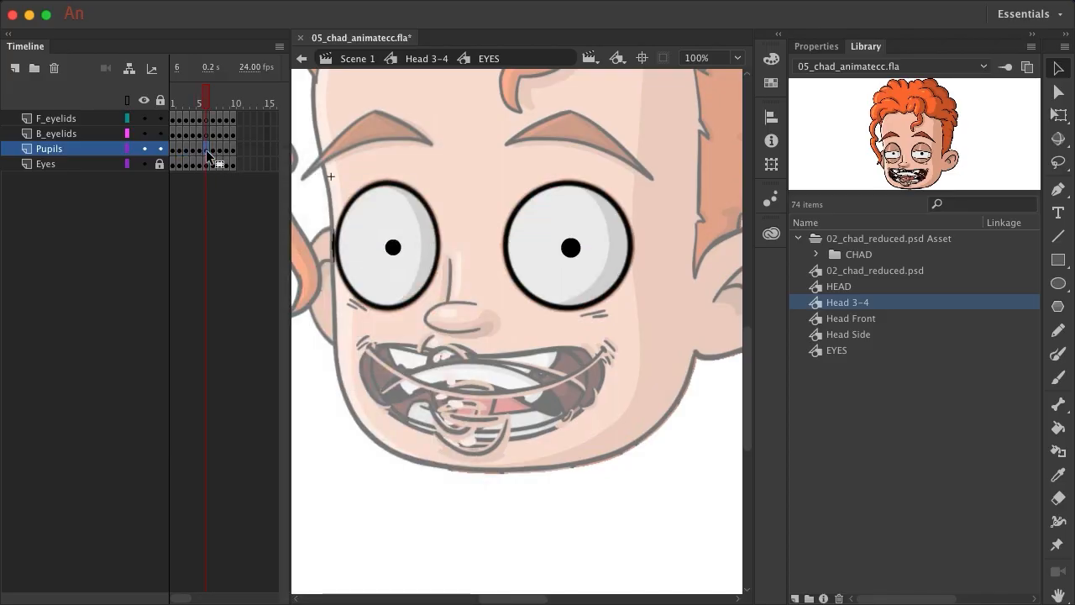
left_click(212, 150)
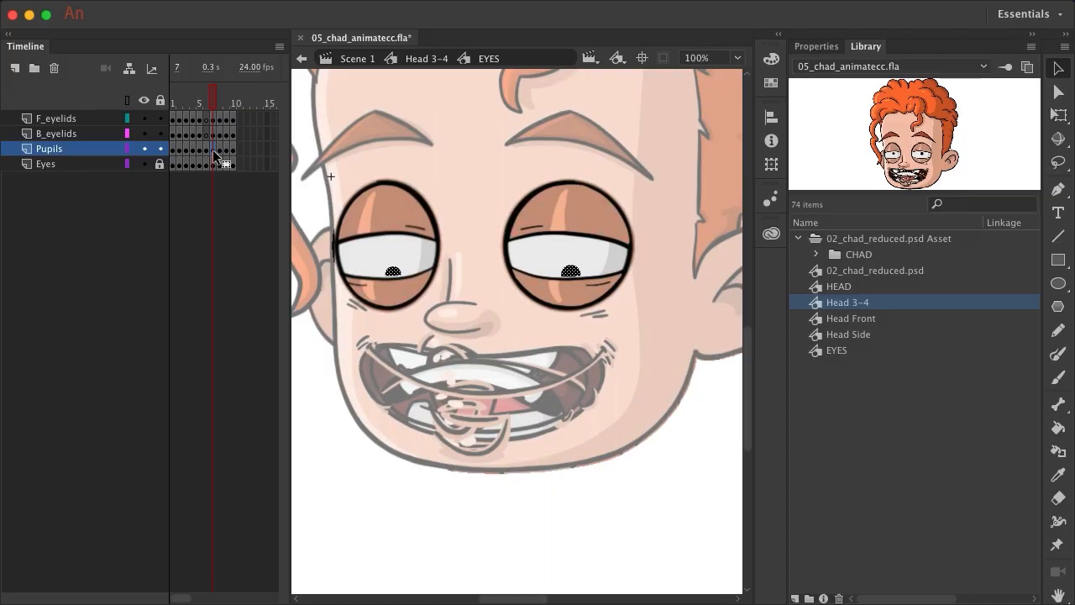
left_click_drag(221, 151, 239, 148)
right_click(238, 147)
left_click(300, 399)
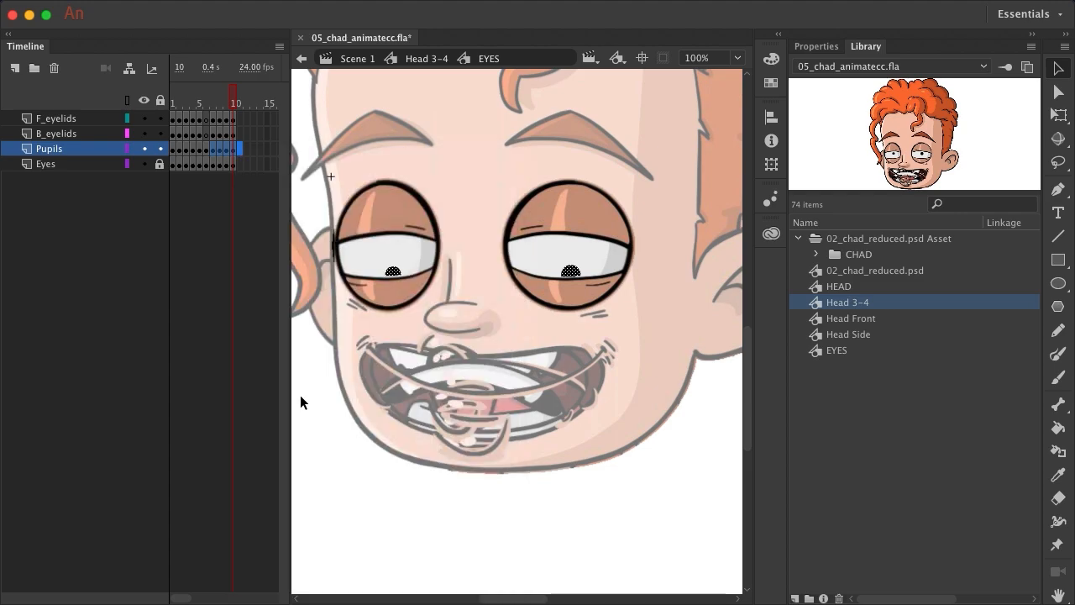
left_click(258, 146)
left_click(213, 148)
left_click(219, 150)
left_click(224, 149)
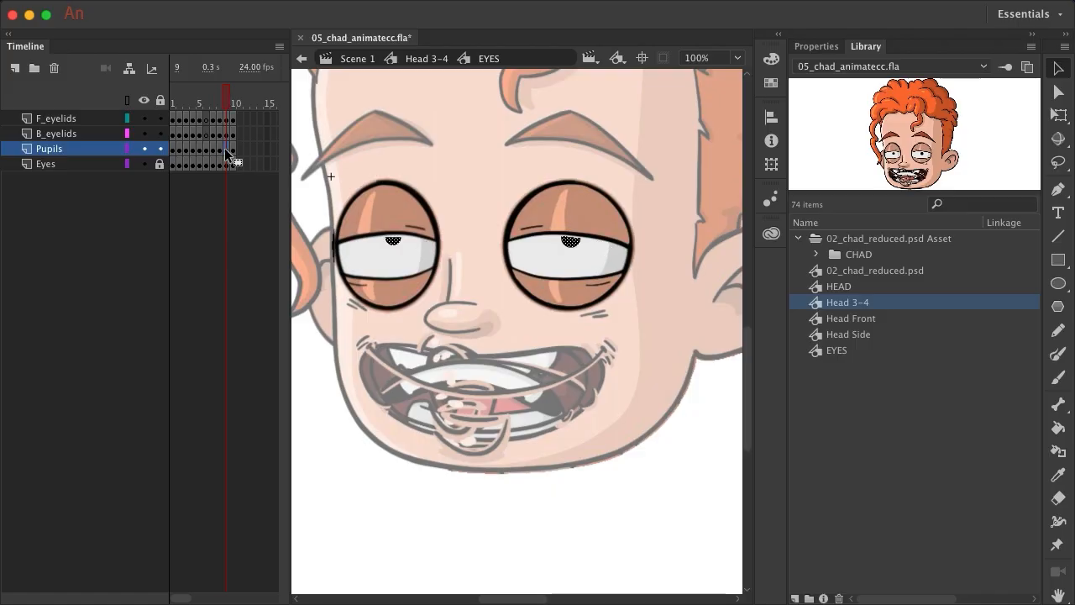
left_click(234, 150)
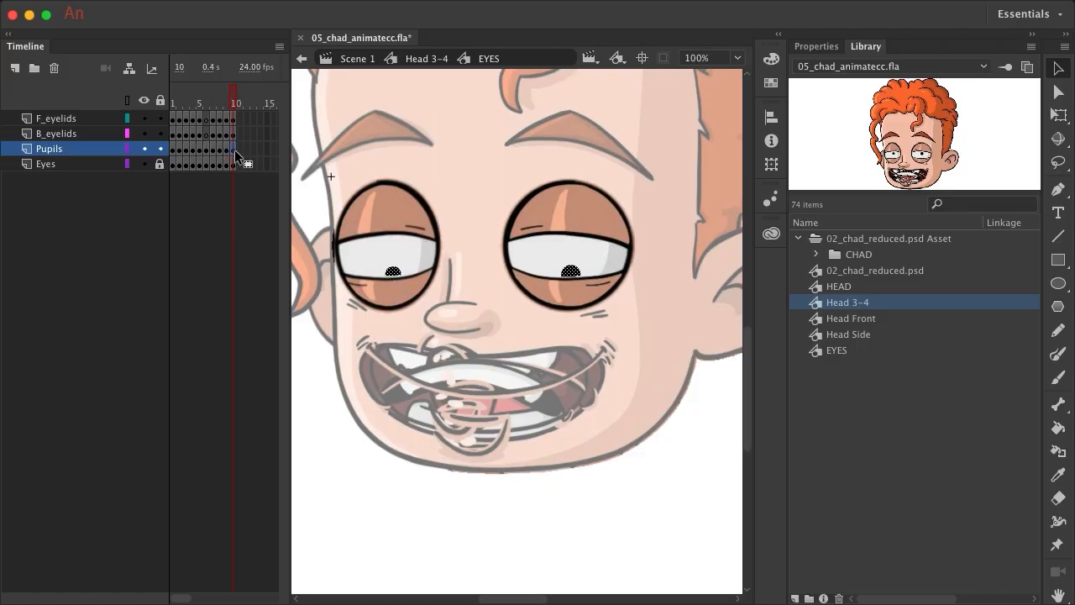
- Delete the eyelids of both eyes on frames 7 to 10 of the F_eyelids and B_eyelids layers and check the wide-open poses
left_click(214, 120)
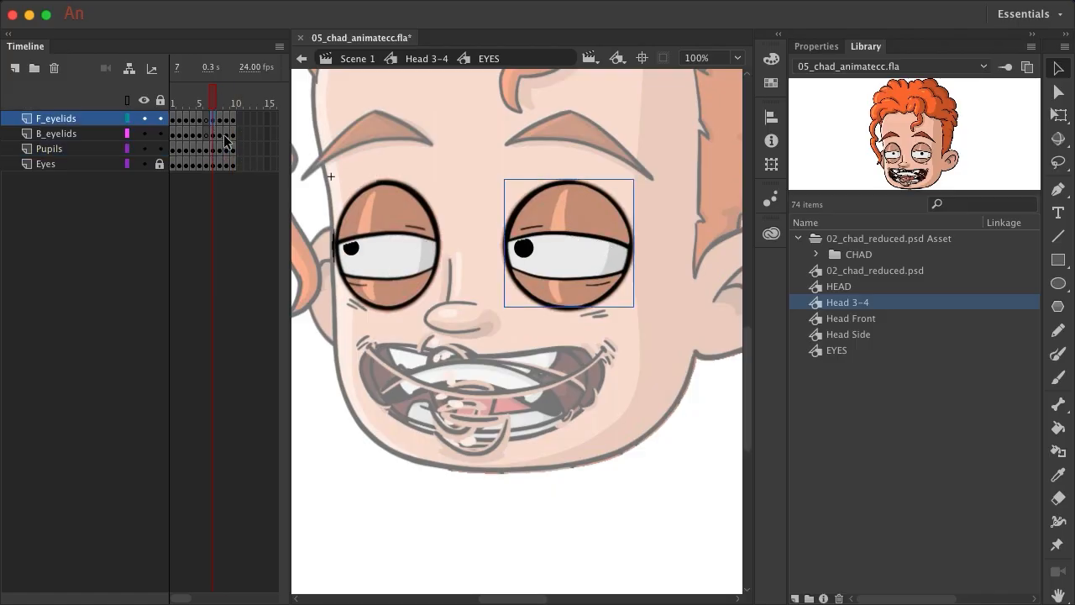
left_click(233, 134, "shift")
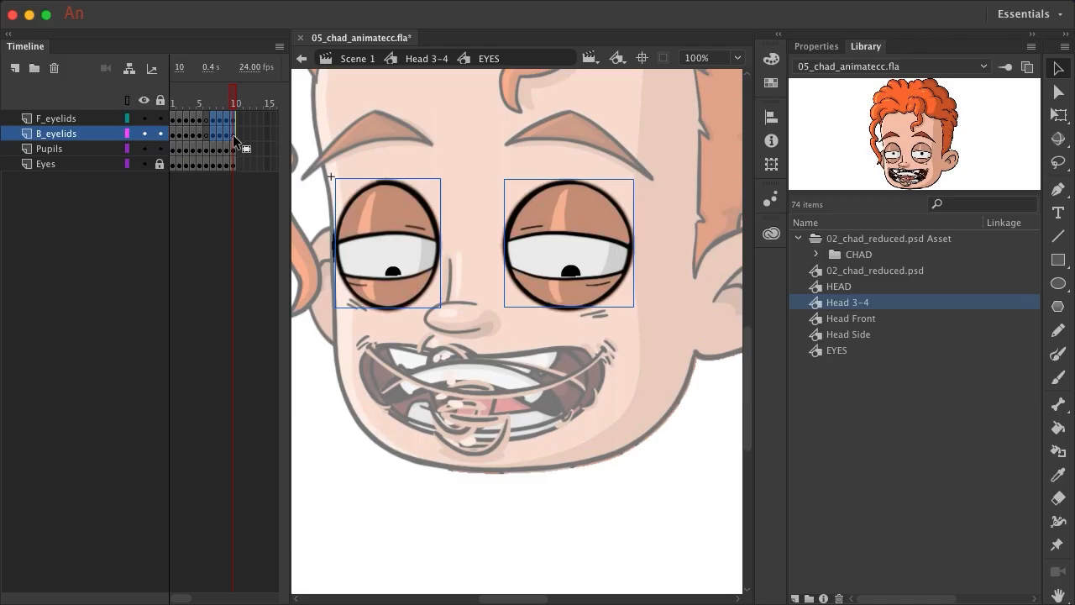
key("Delete")
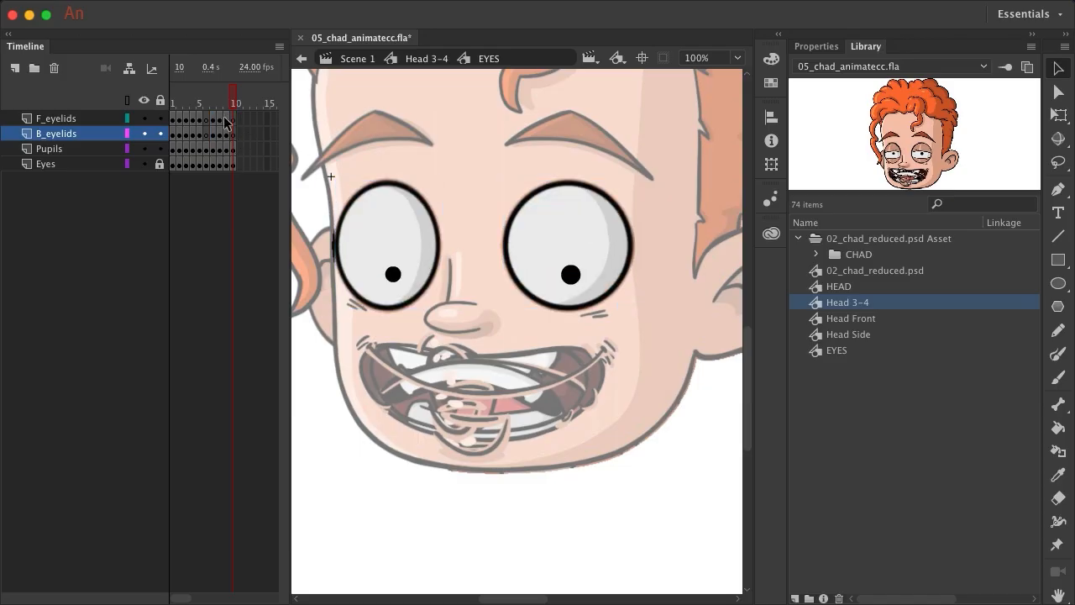
left_click(225, 118)
key("Delete")
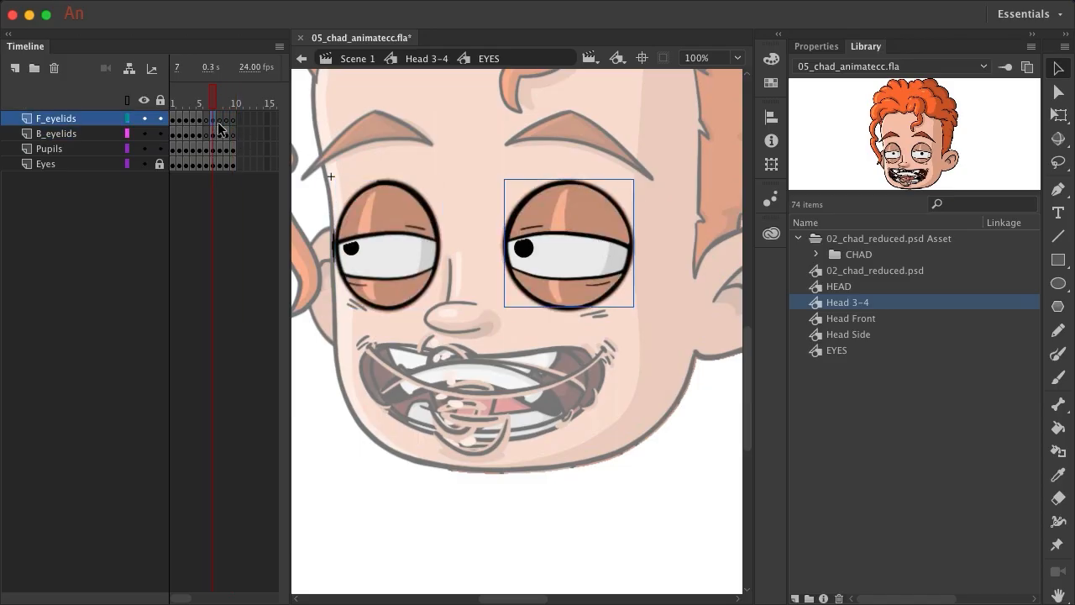
left_click(219, 133)
key("Delete")
key("Return")
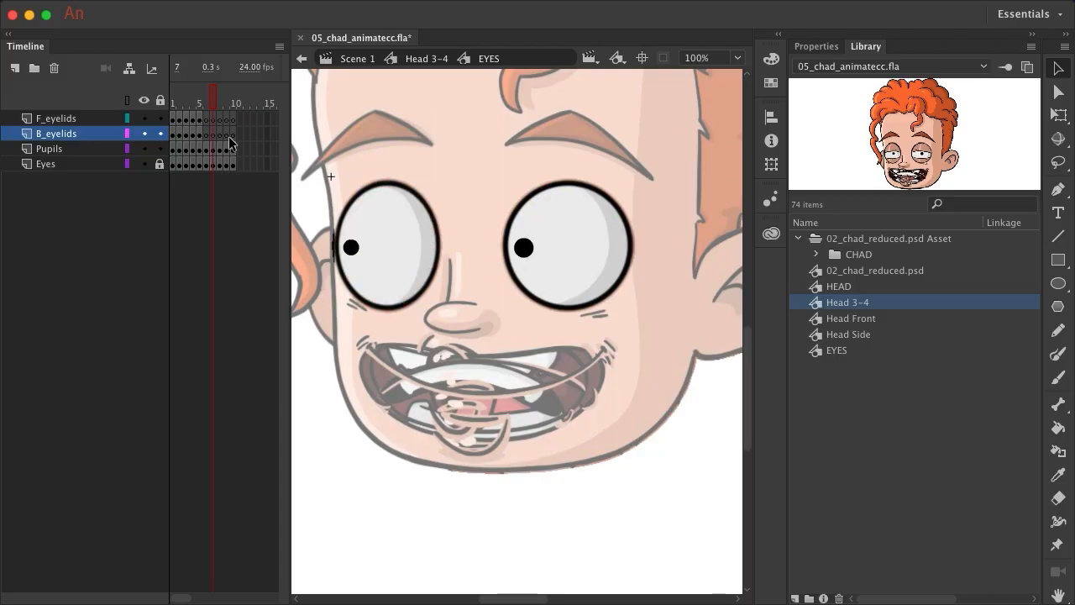
left_click(173, 120)
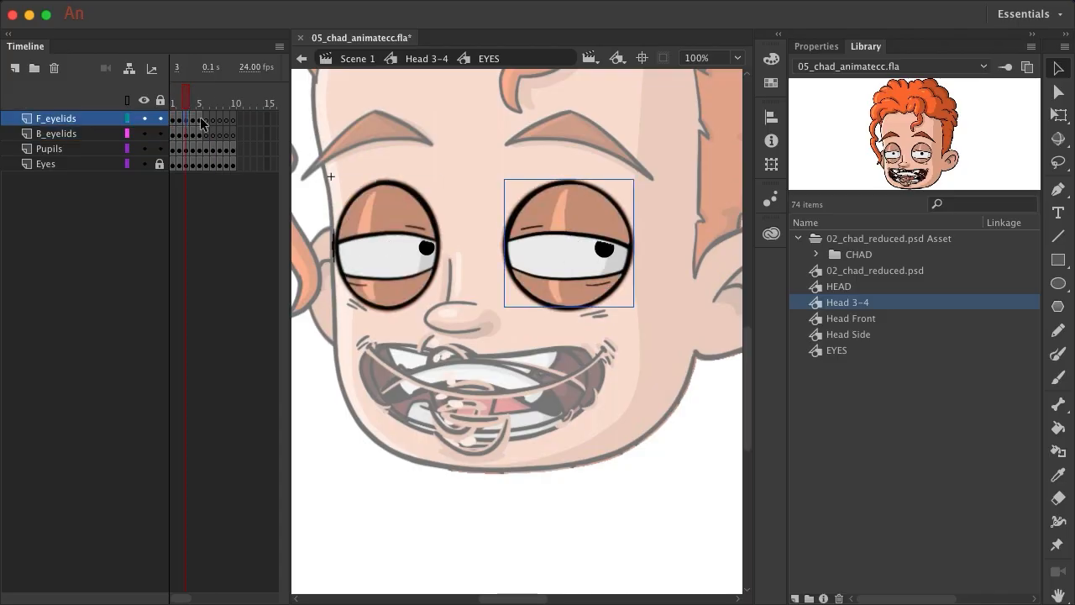
left_click(208, 117)
left_click(212, 119)
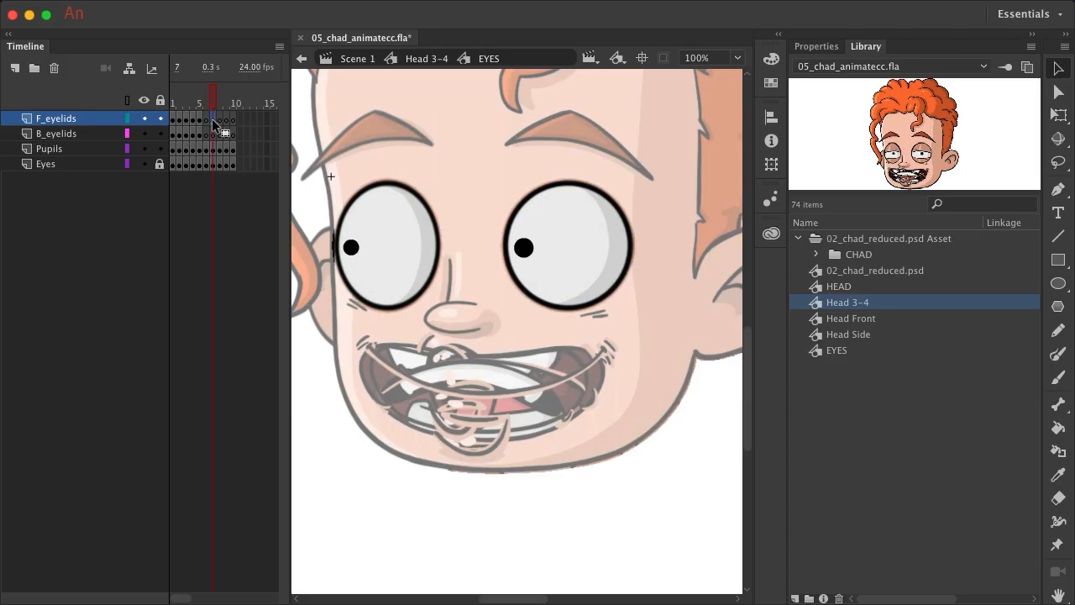
left_click(219, 119)
left_click(233, 120)
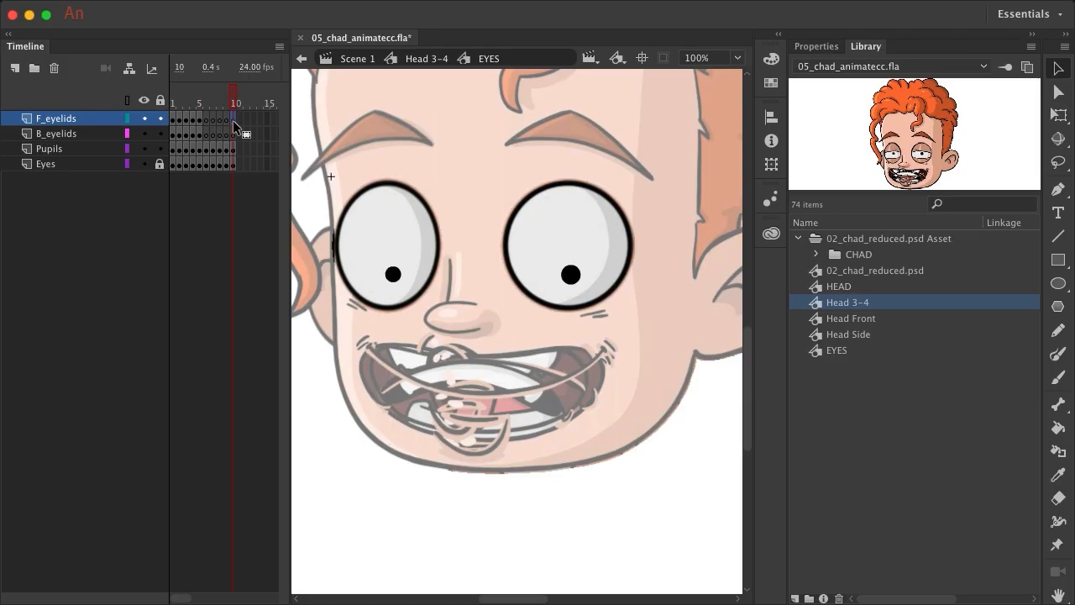
- Enlarge both pupils together on frame 6 of the Pupils layer with Free Transform
left_click(205, 150)
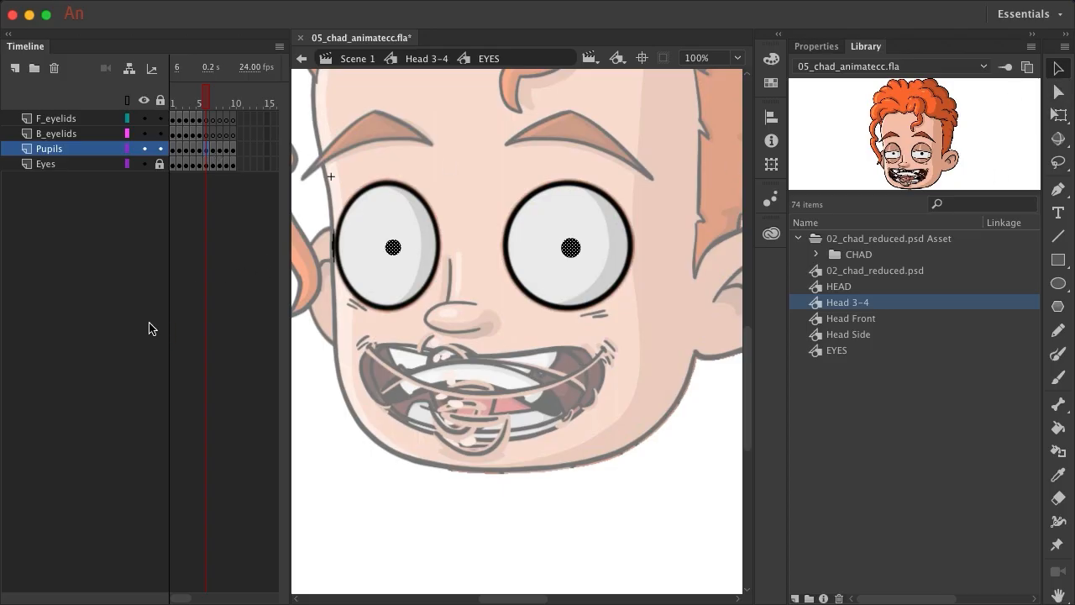
left_click(230, 307)
left_click(394, 250)
left_click(570, 249, "shift")
key("q")
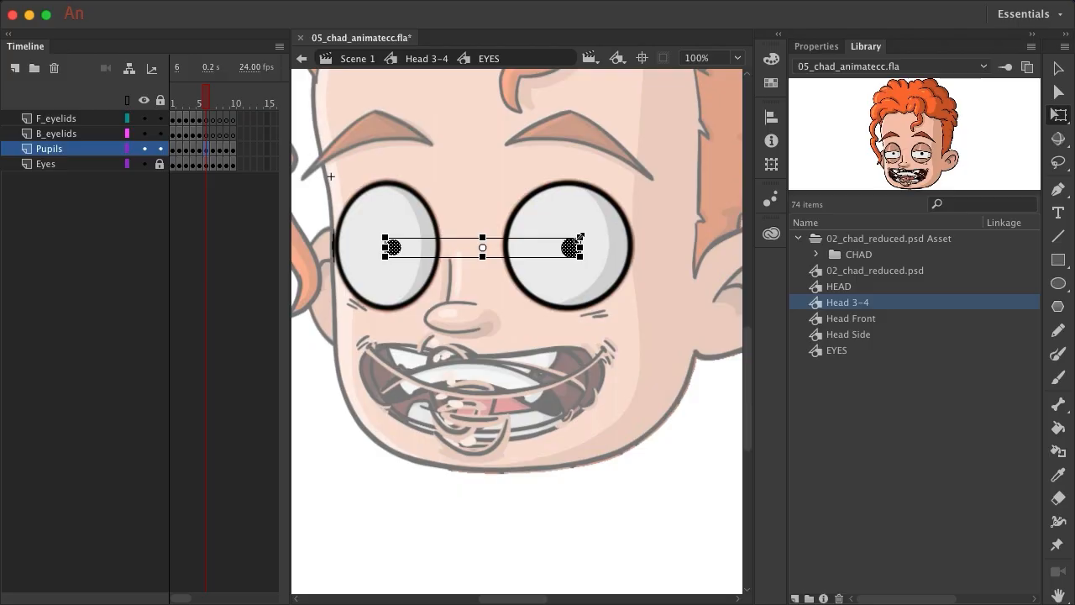
left_click_drag(579, 239, 619, 222)
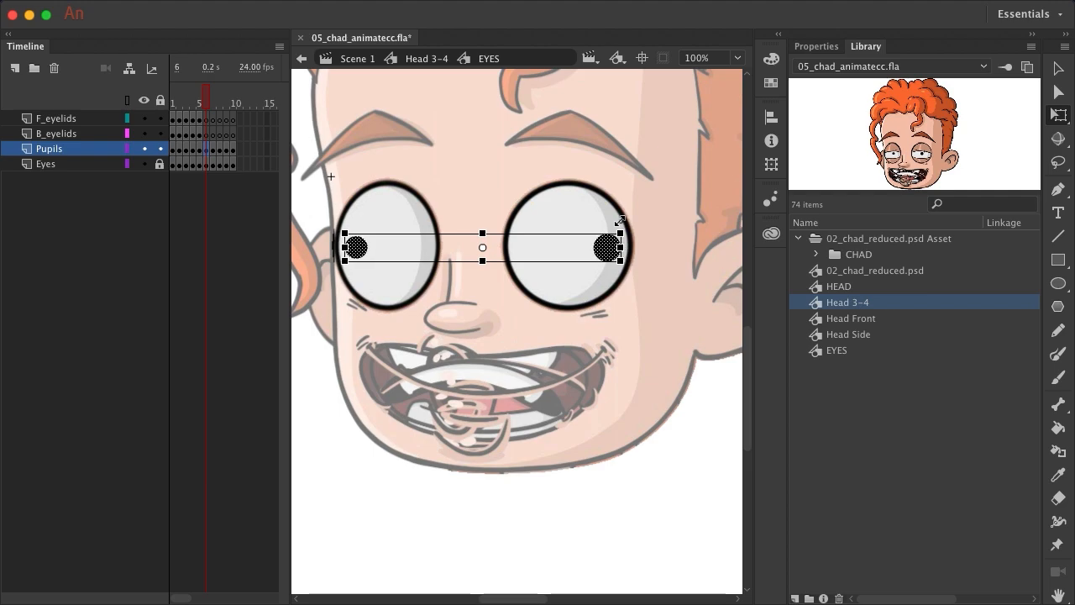
- Move each enlarged pupil on frame 6 back to the centre of its eye
left_click(1060, 71)
left_click(495, 124)
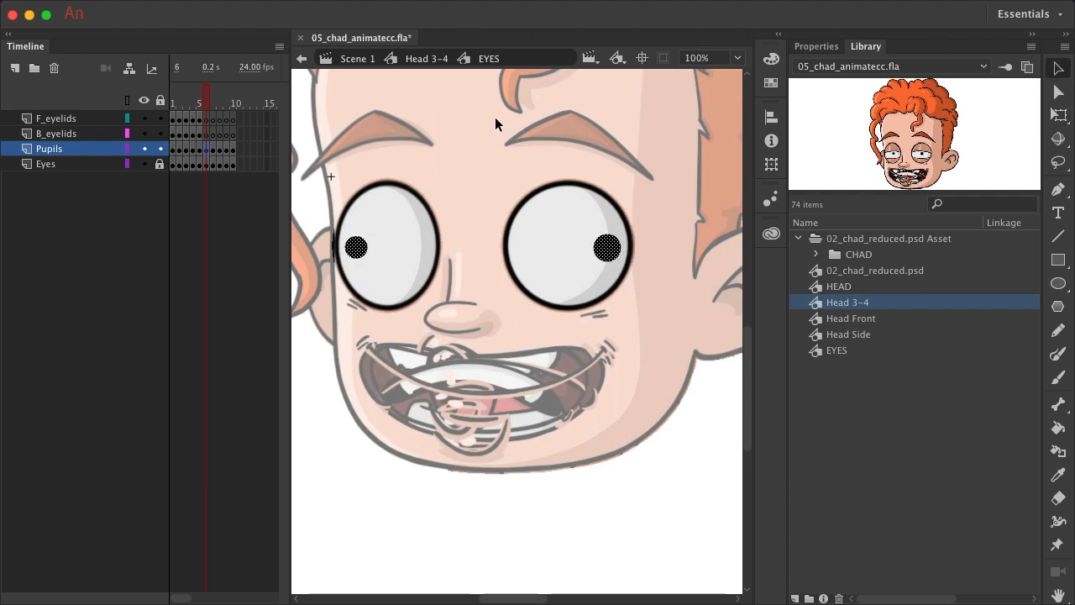
left_click(644, 267)
left_click_drag(615, 255, 580, 257)
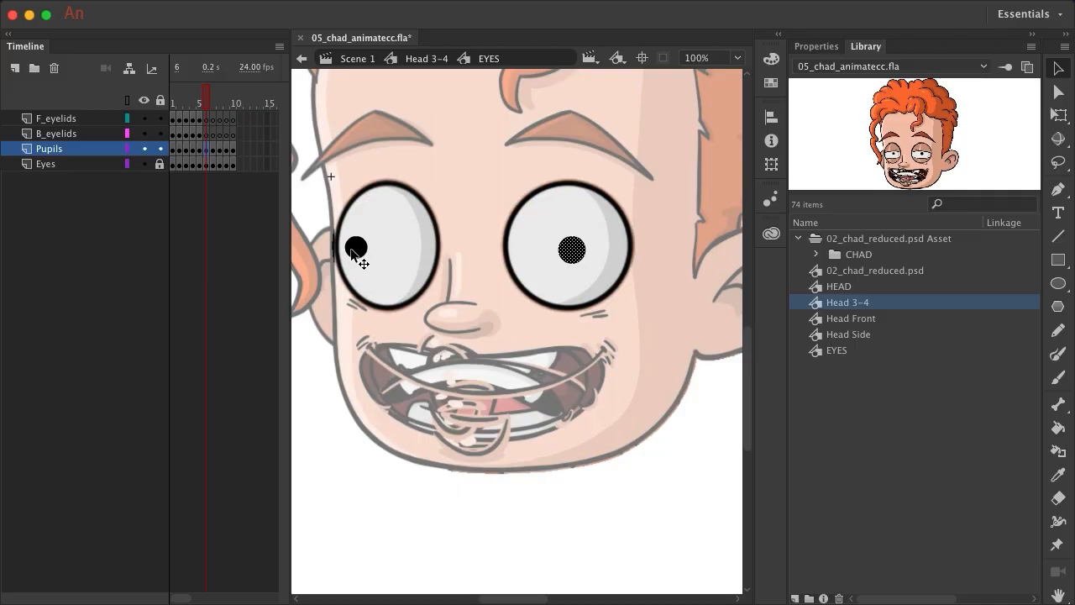
left_click_drag(356, 250, 401, 261)
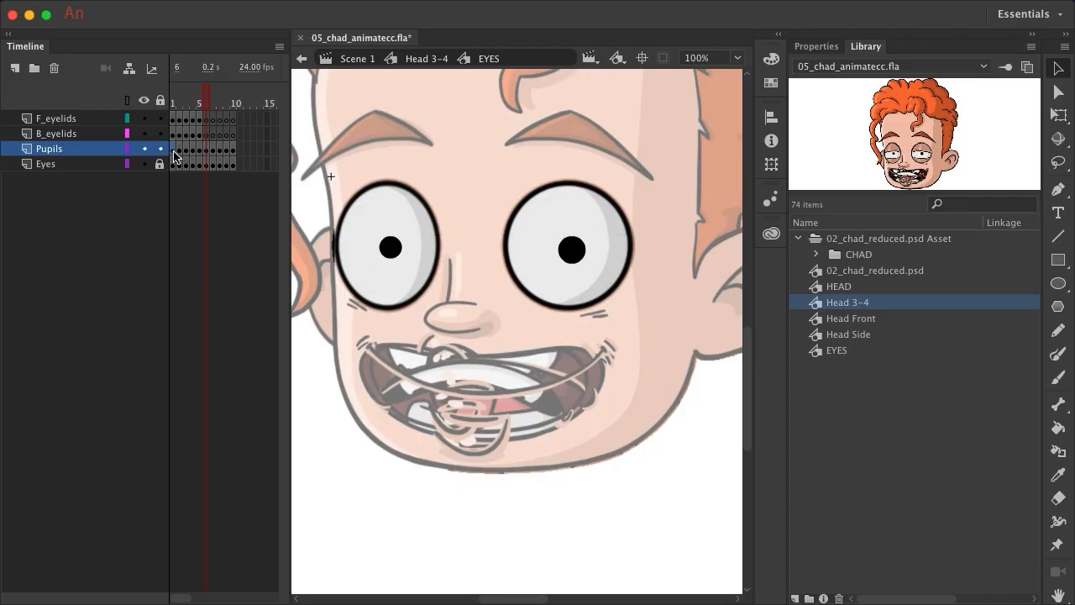
- Clear the keyframes on frames 7 to 10 of the Pupils layer, then convert those frames to keyframes holding the enlarged pupils
left_click(174, 152)
left_click(207, 149)
left_click(212, 152)
left_click(211, 151)
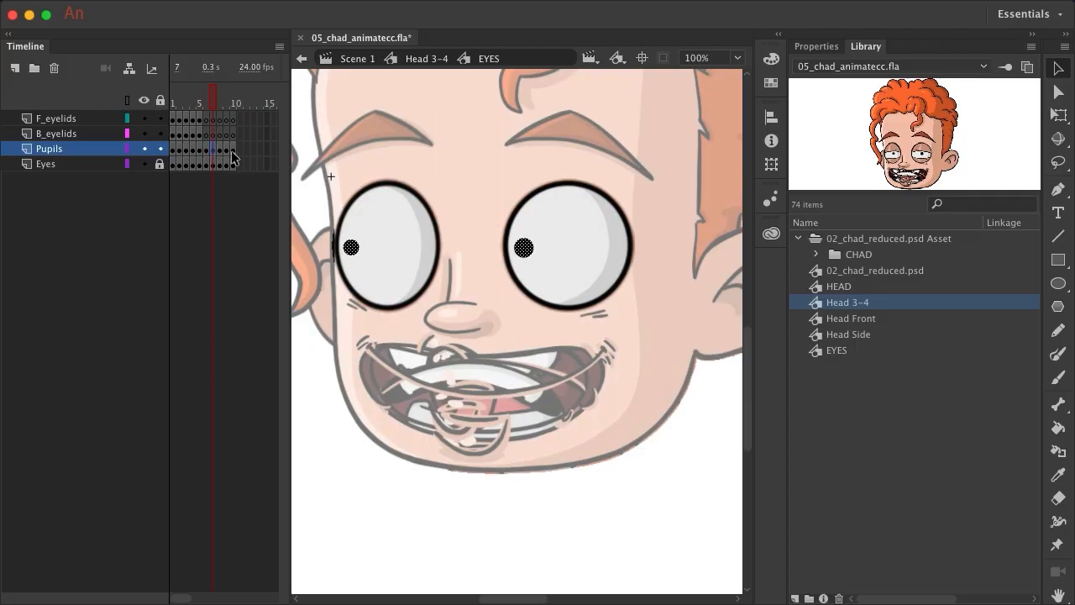
left_click(232, 152, "shift")
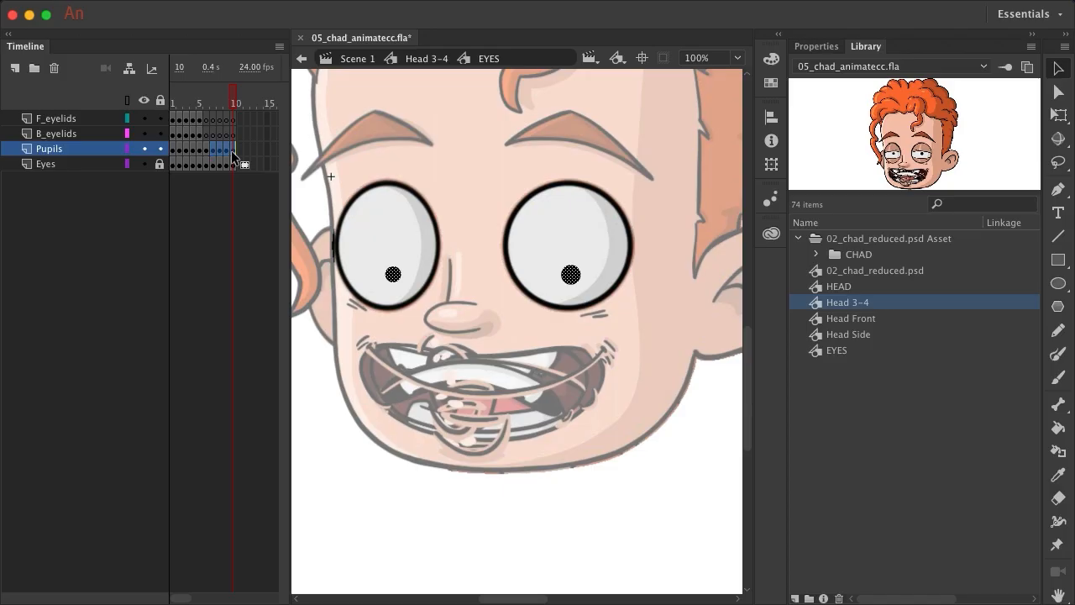
right_click(231, 150)
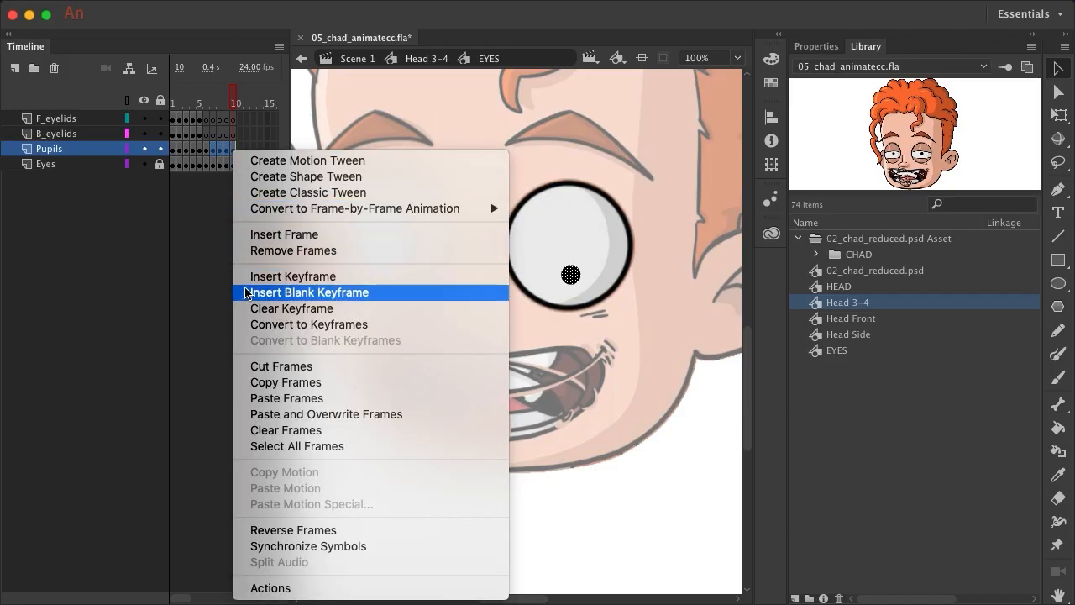
left_click(245, 310)
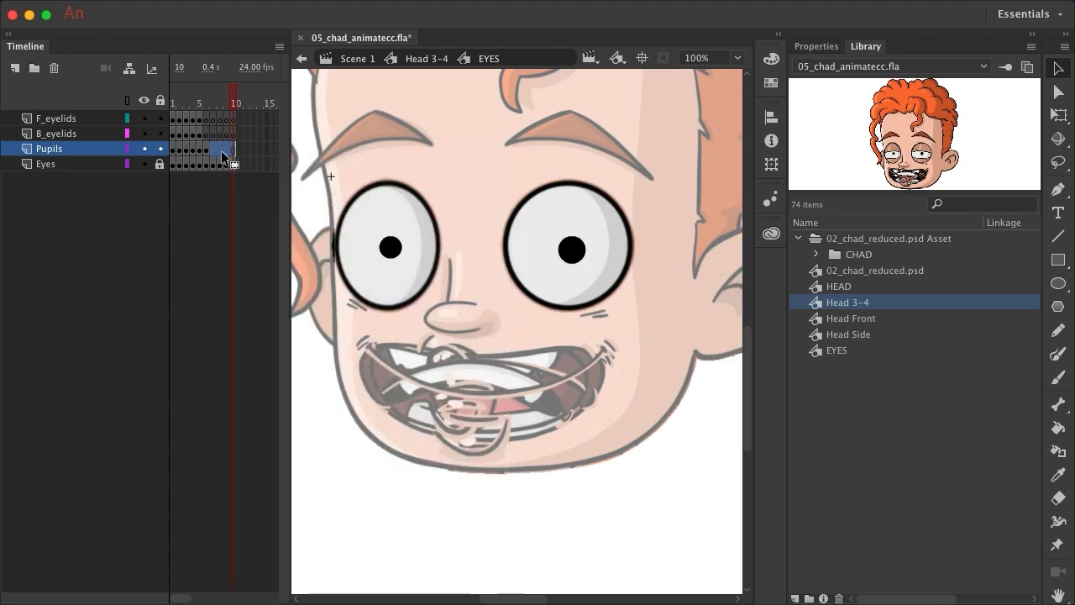
right_click(221, 152)
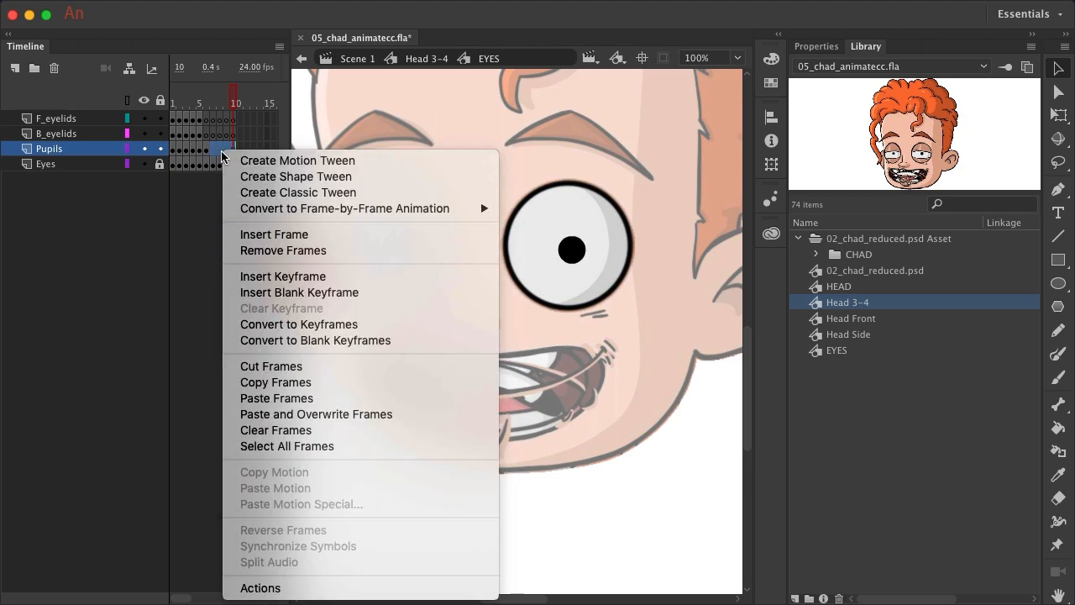
left_click(238, 325)
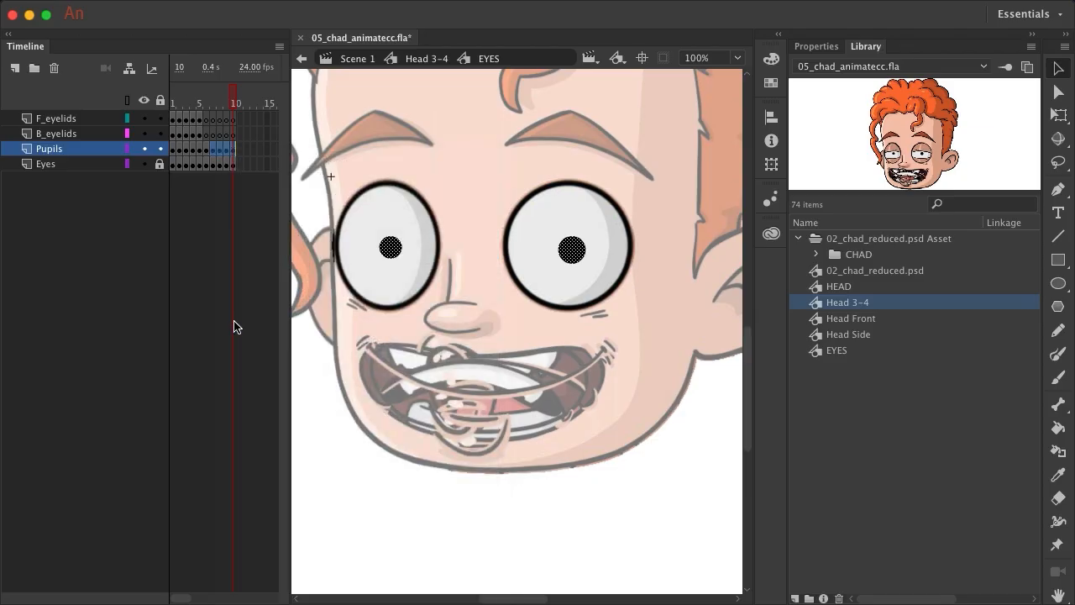
- Compare with the frame 2 pose and nudge both pupils on frame 7 to the left side of the eyes
left_click(205, 152)
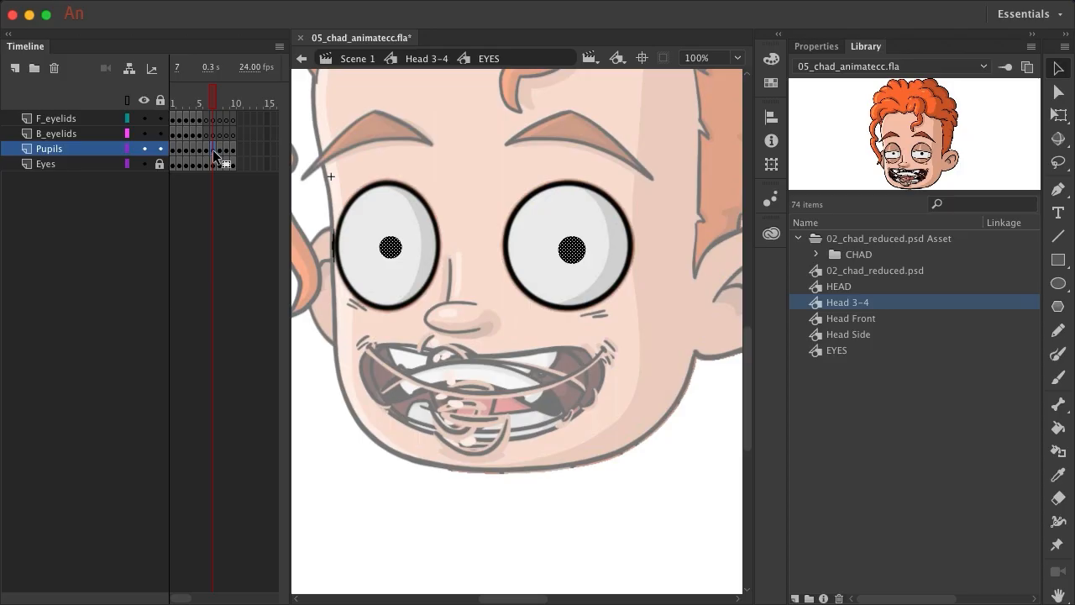
left_click(179, 152)
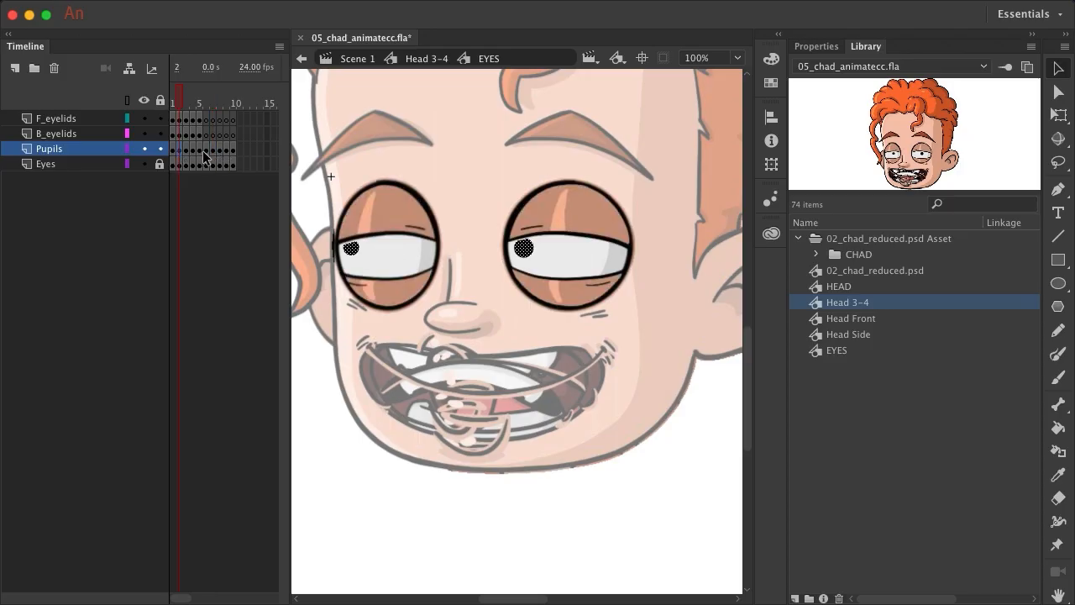
left_click(206, 149)
left_click(213, 149)
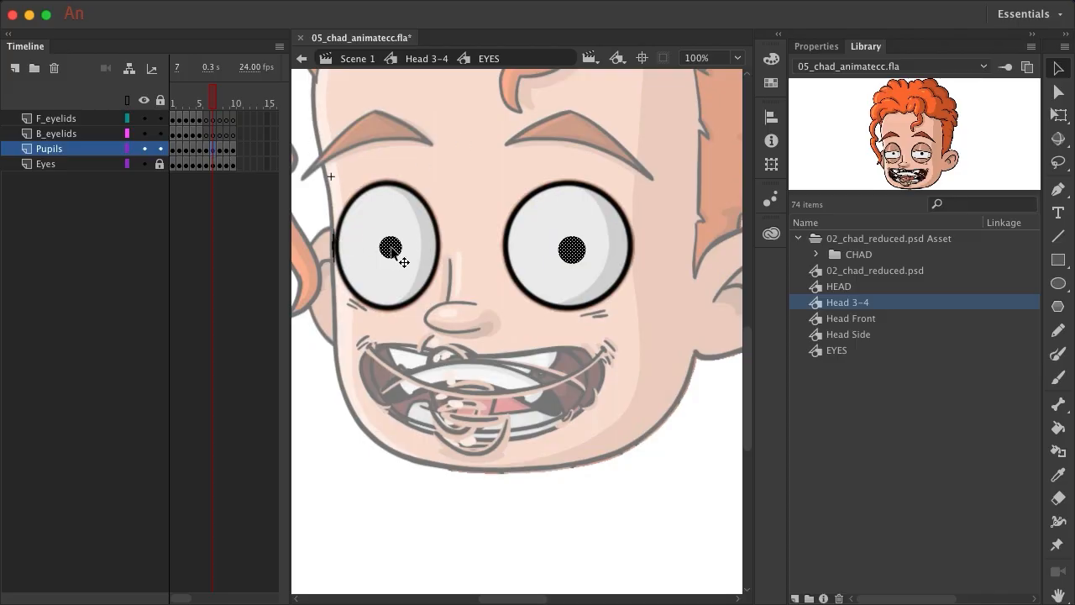
key("shift+Left")
key("shift+Left")
key("shift+Left")
key("shift+Left")
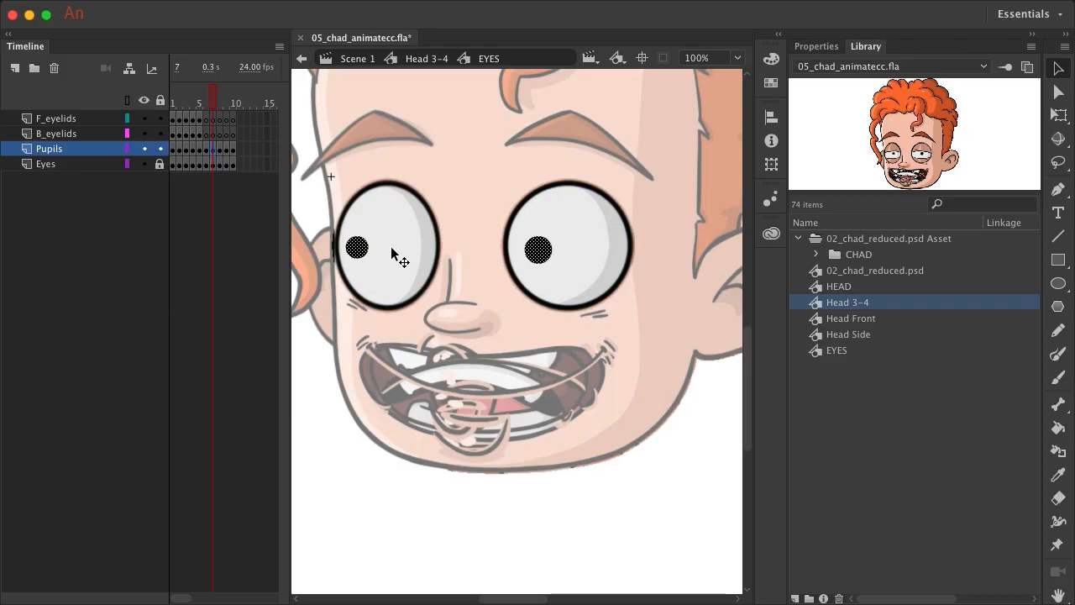
- Nudge both pupils on frame 8 of the Pupils layer to look right, keeping them inside the eyes
left_click(220, 150)
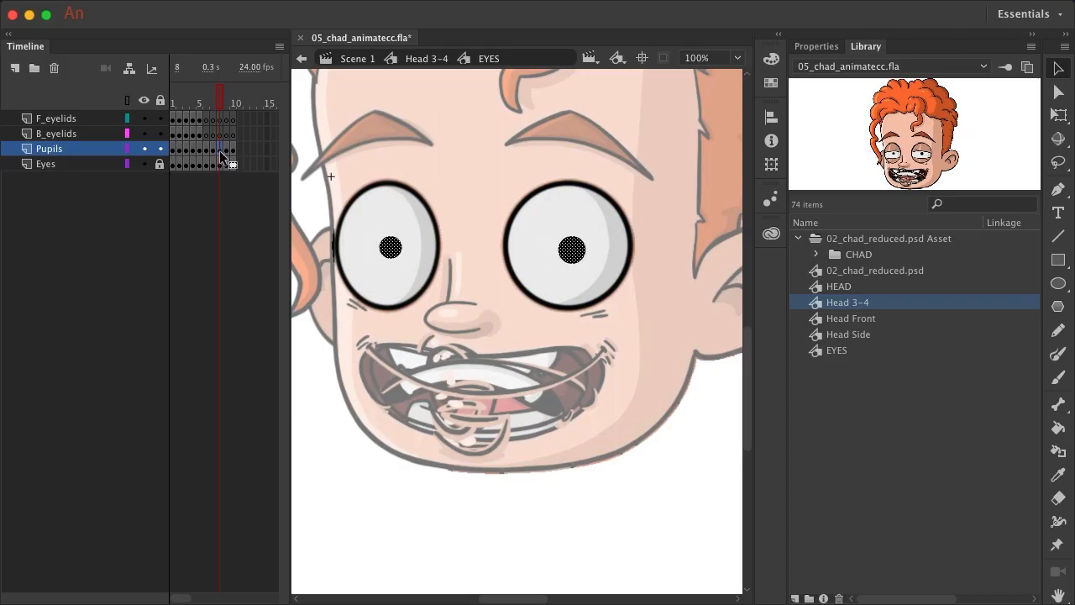
key("shift+Right")
key("shift+Right")
key("shift+Right")
key("shift+Right")
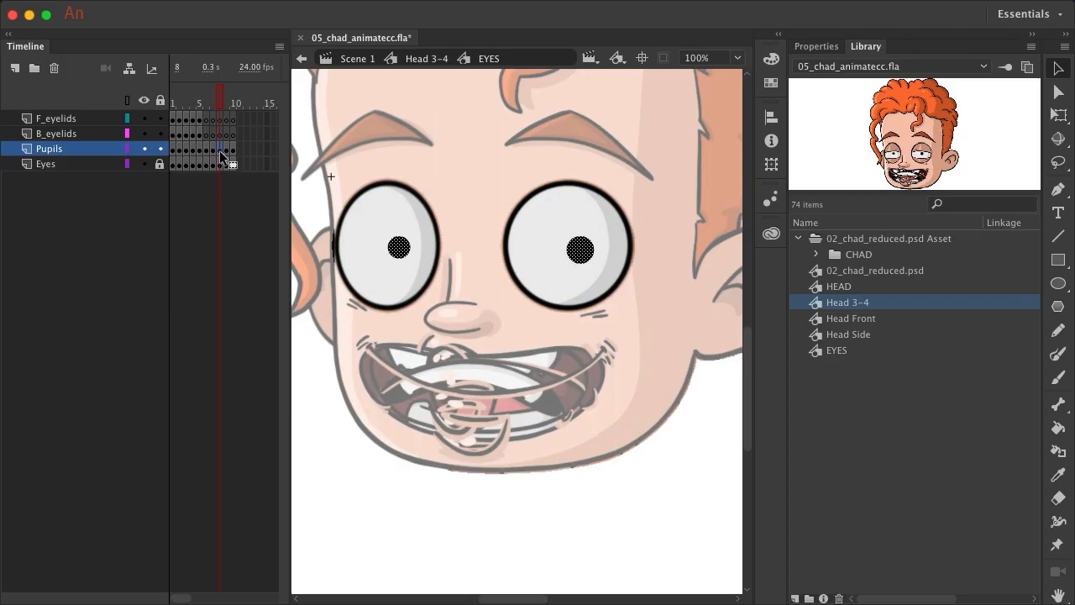
key("shift+Left")
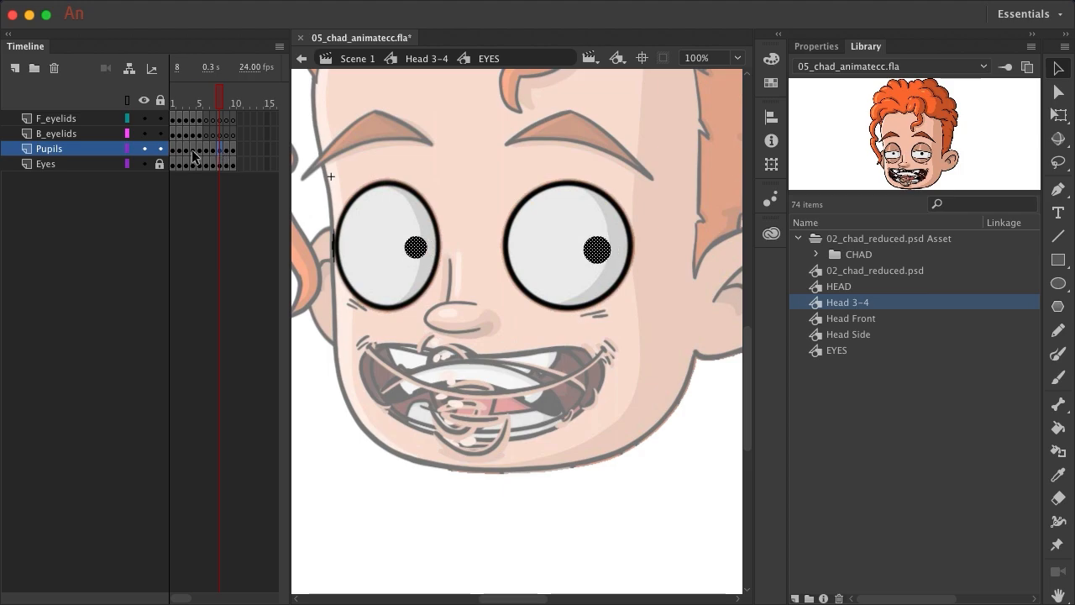
- Check the up and down poses on frames 4 and 5, and nudge both pupils on frame 9 upward
left_click(191, 150)
left_click(199, 148)
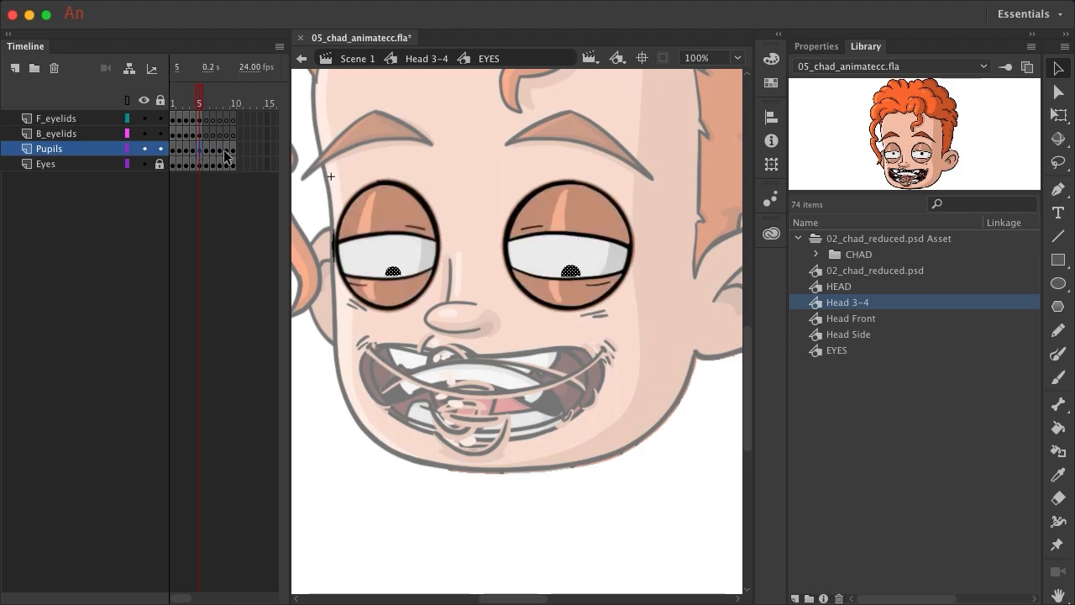
left_click(225, 150)
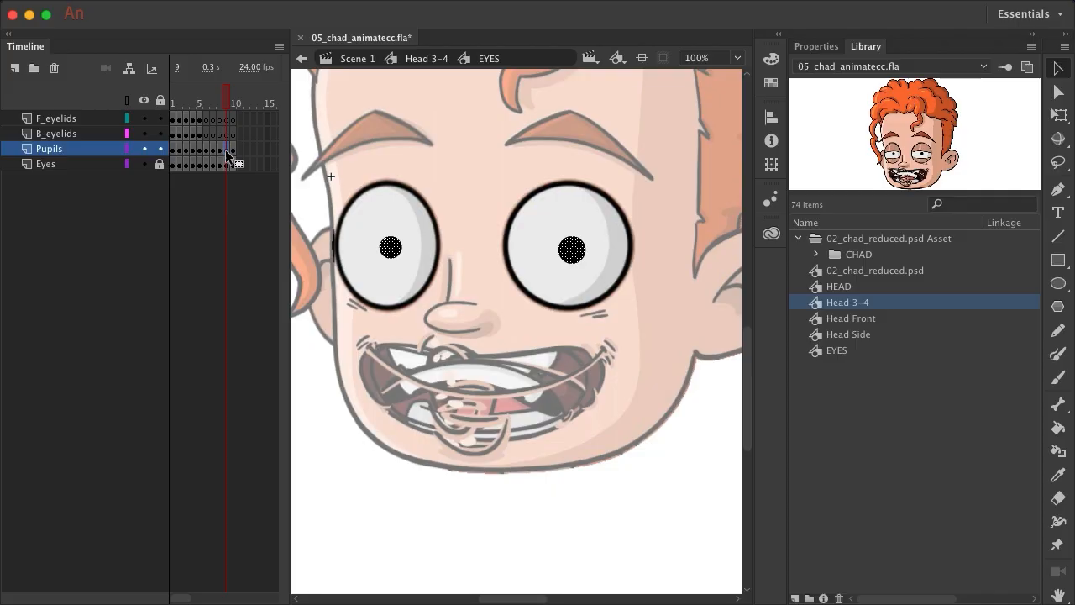
key("shift+Up")
key("shift+Up")
key("shift+Up")
key("shift+Up")
key("shift+Up")
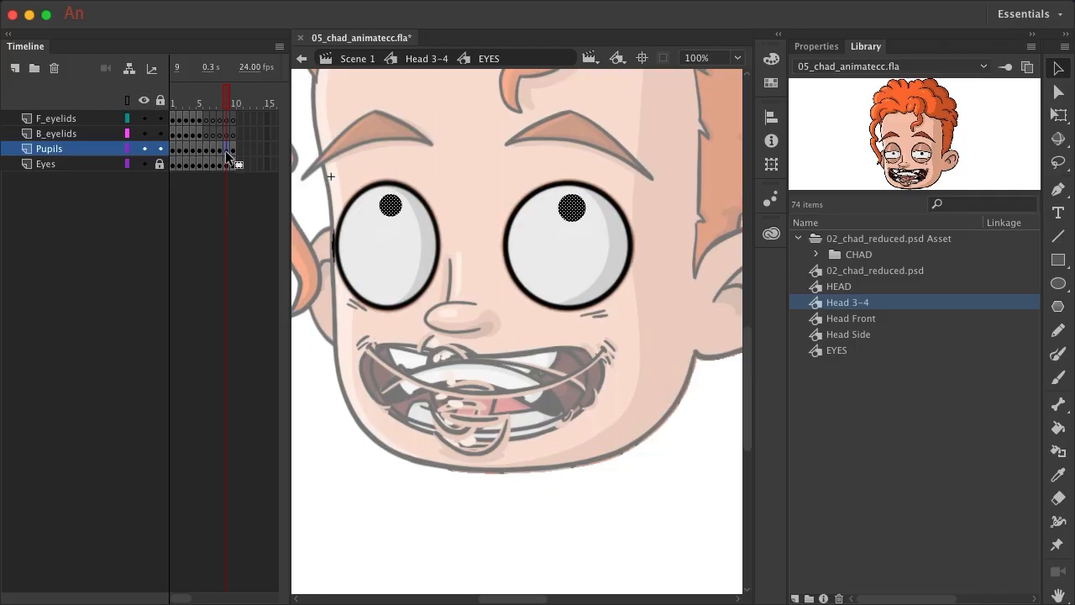
- Nudge both pupils on frame 10 of the Pupils layer downward to look down, keeping them inside the eyes
left_click(231, 149)
key("shift+Down")
key("shift+Down")
key("shift+Down")
key("shift+Down")
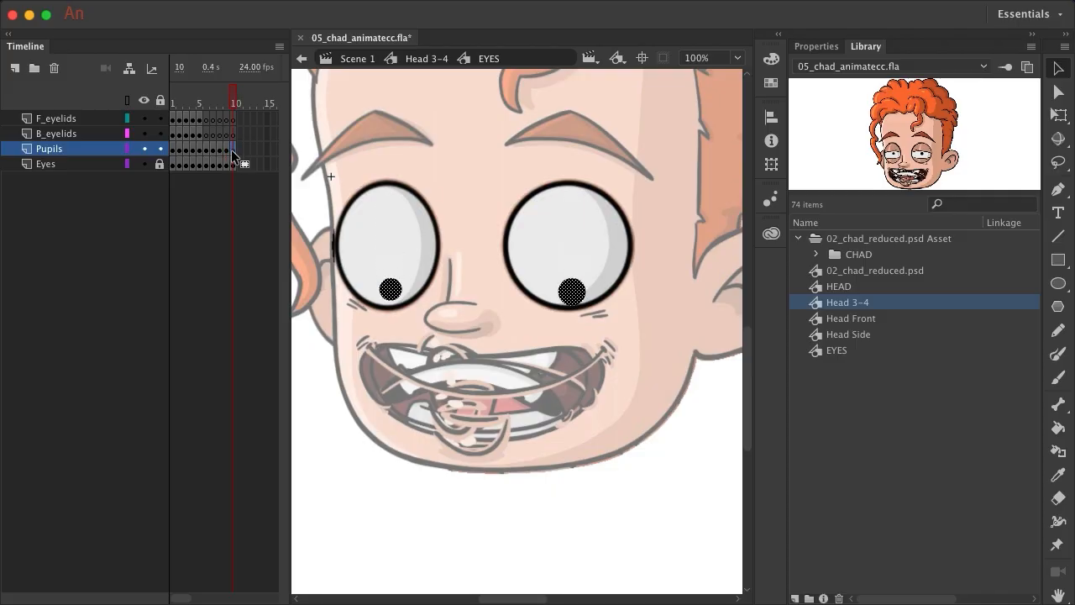
key("shift+Up")
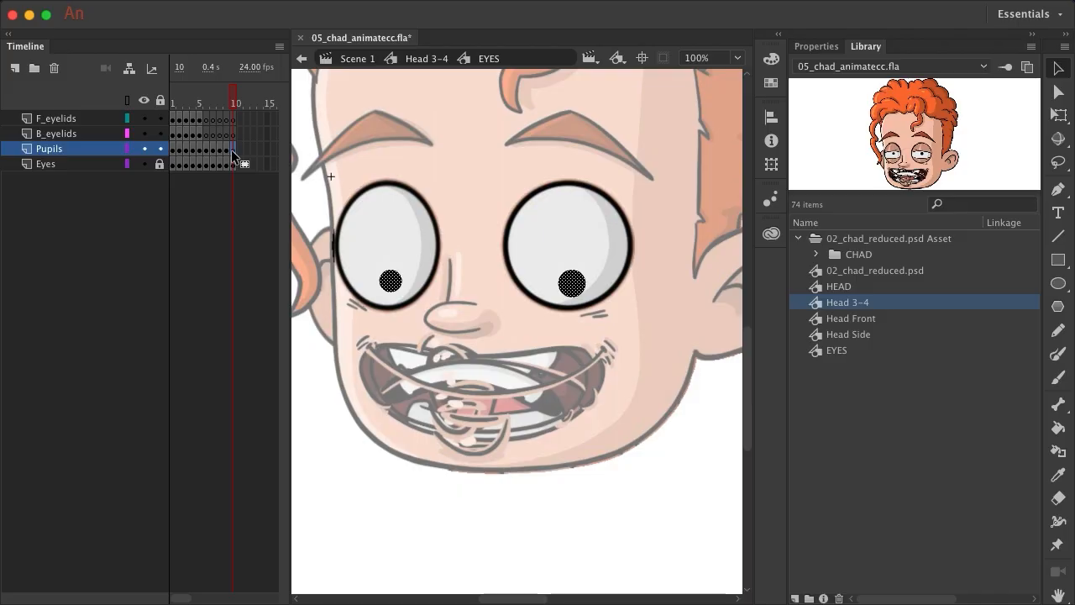
- Step through the EYES symbol from frame 1 to review the half-lidded and wide-open pupil poses
left_click(172, 150)
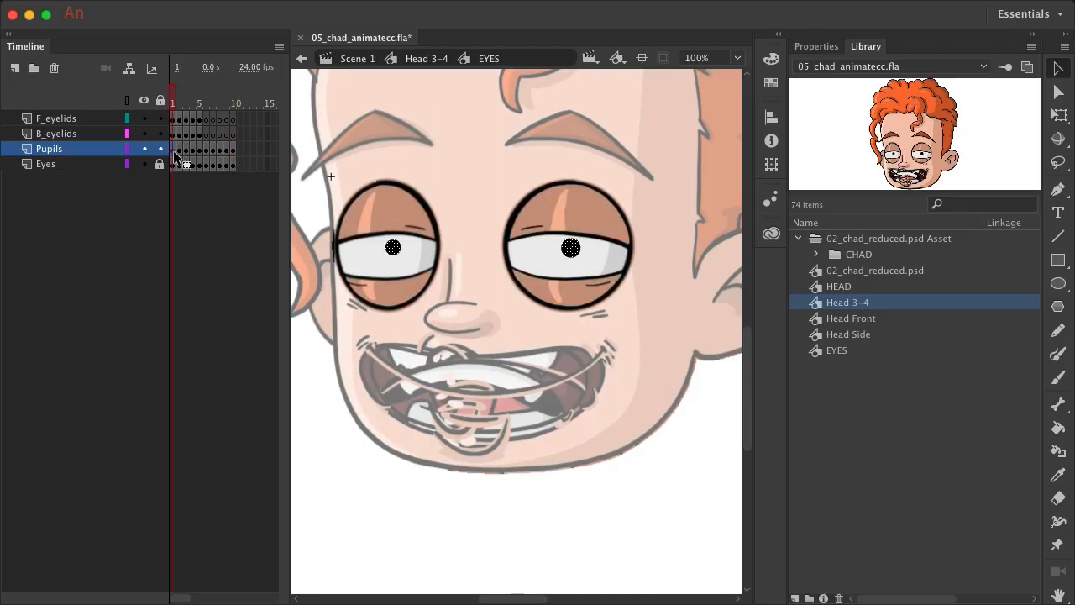
left_click(179, 151)
key("period")
key("period")
key("period")
key("period")
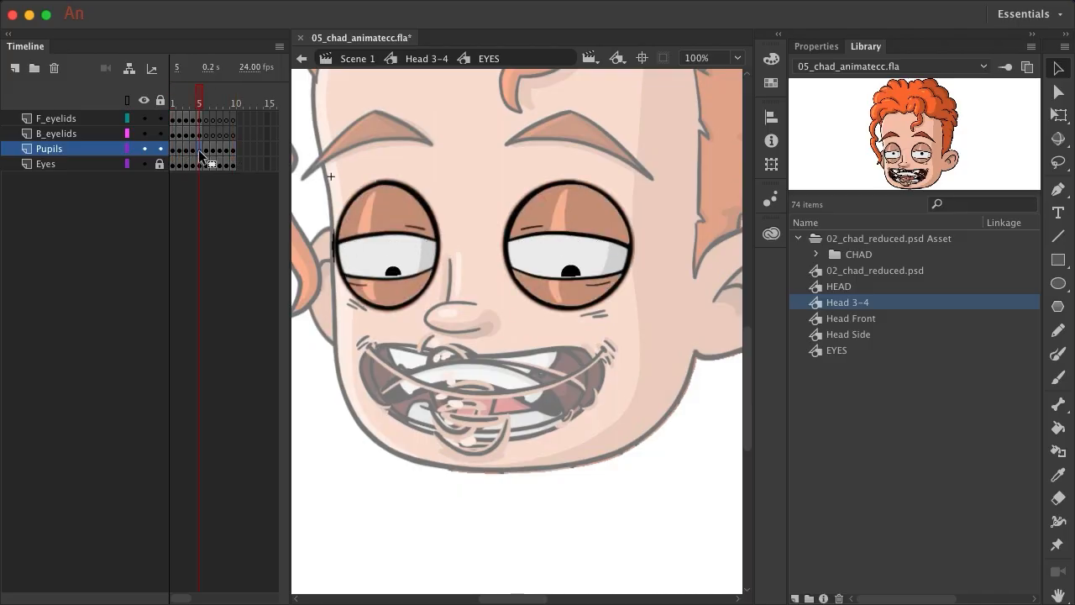
key("period")
key("period")
key("period")
key("period")
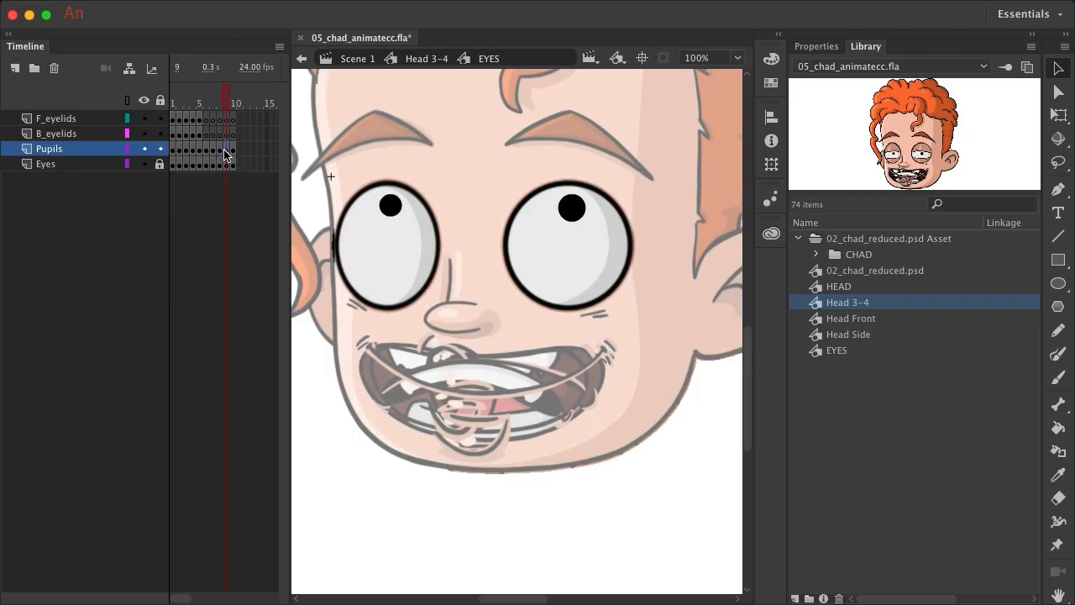
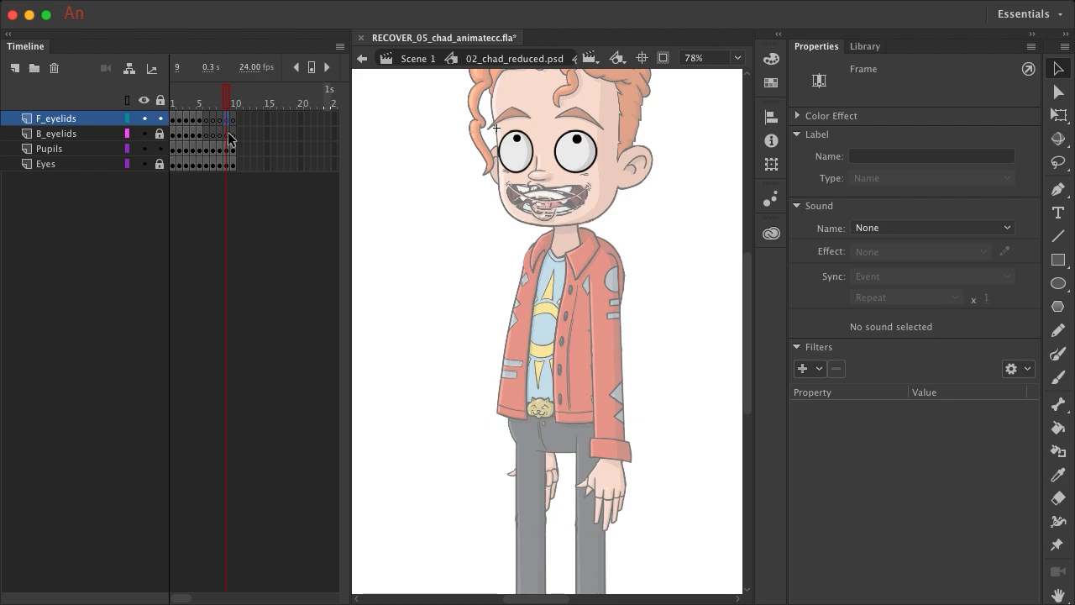
- Duplicate the frame 1 keyframes of all four eye layers to frame 11
left_click(174, 120)
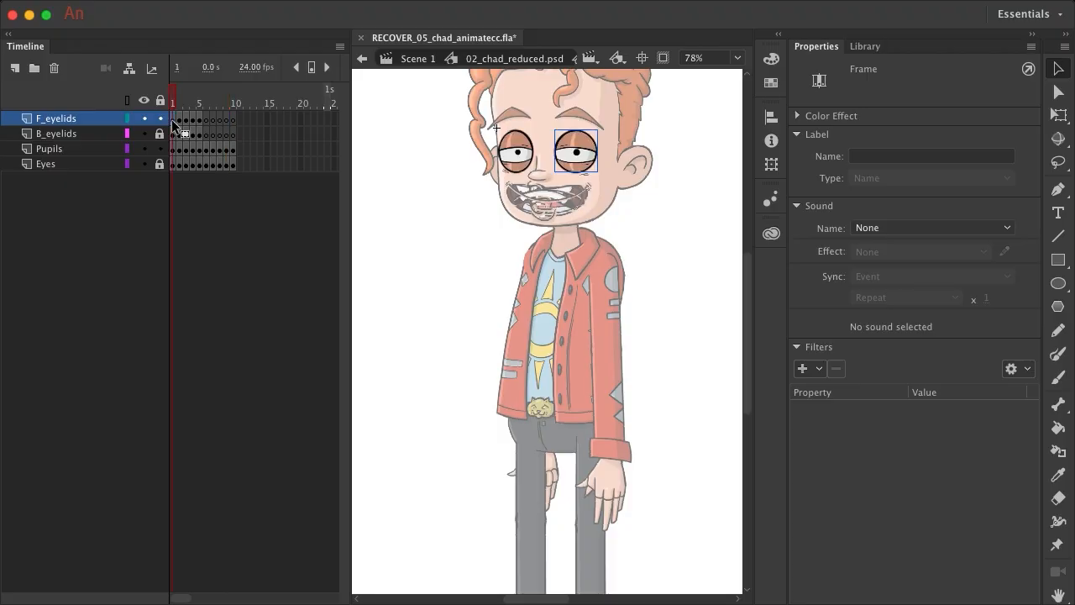
left_click(172, 166, "shift")
left_click_drag(172, 167, 238, 162)
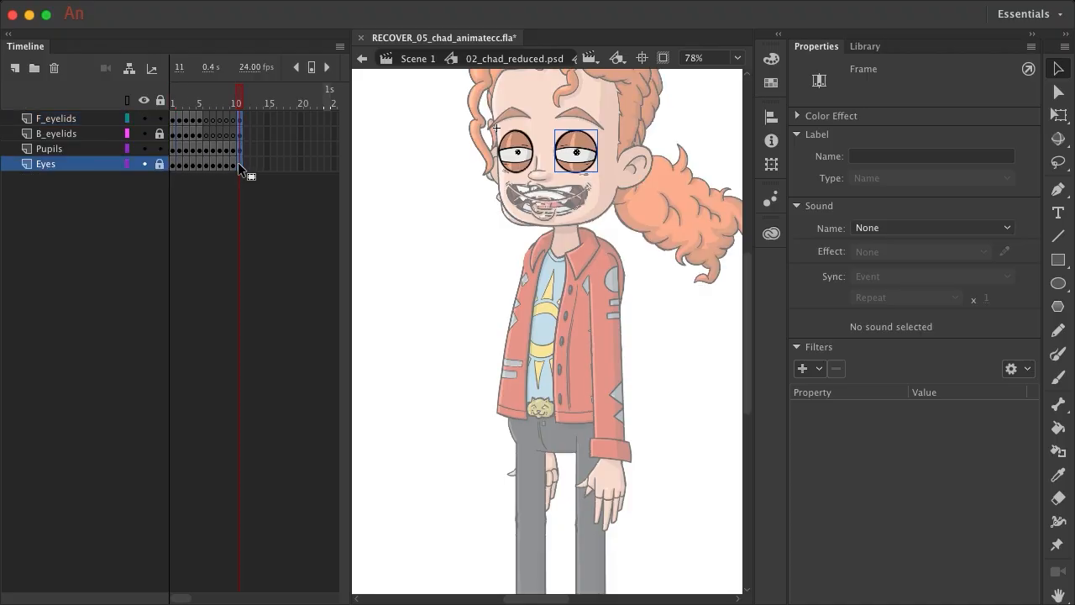
- Delete both pupils from frame 11 of the Pupils layer
left_click(211, 119)
left_click(238, 119)
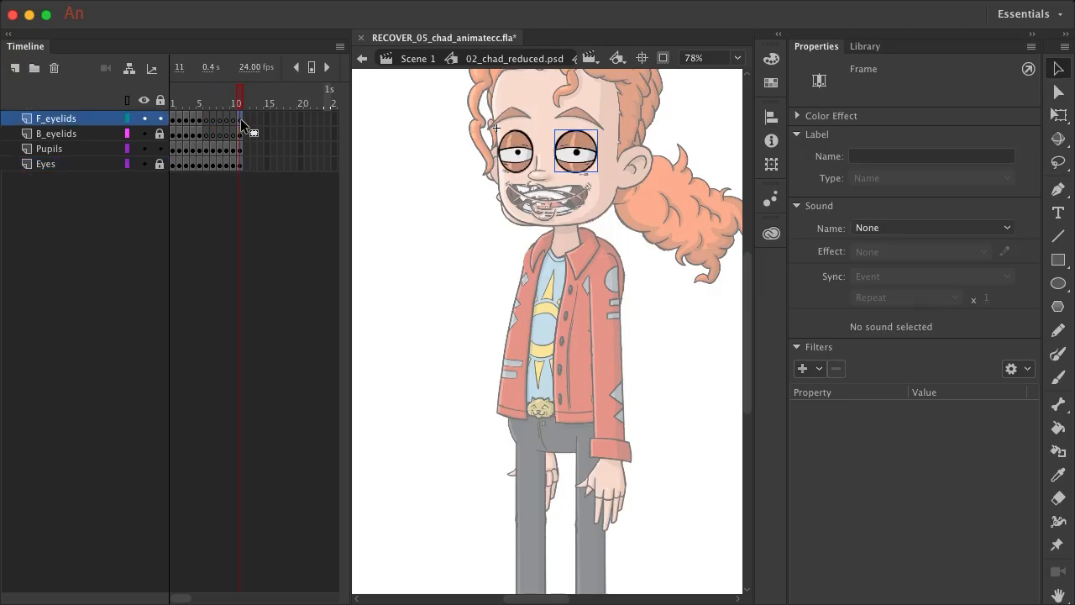
left_click(239, 148)
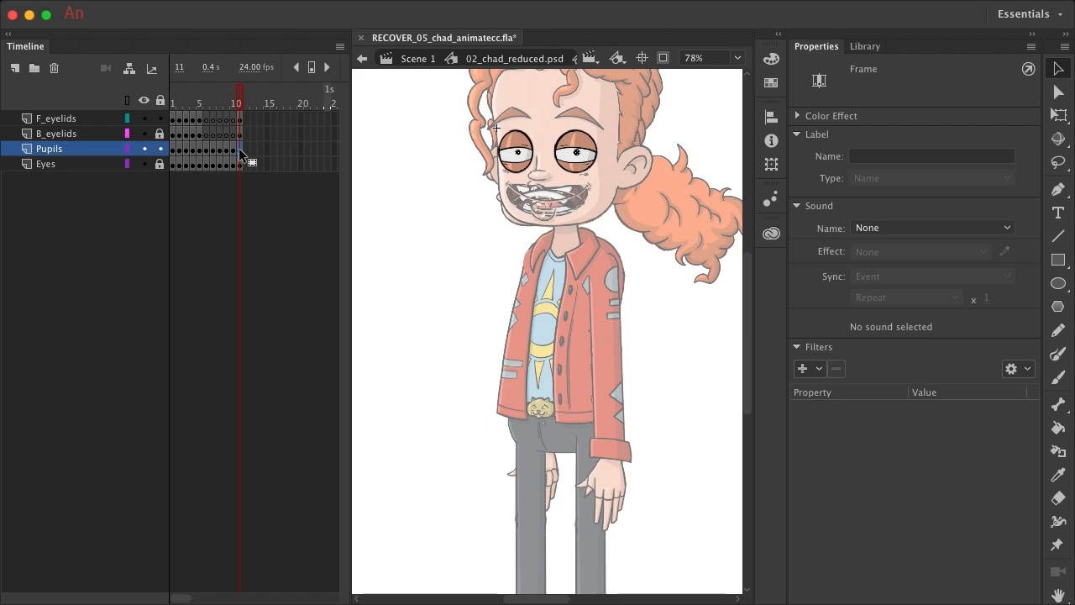
key("Delete")
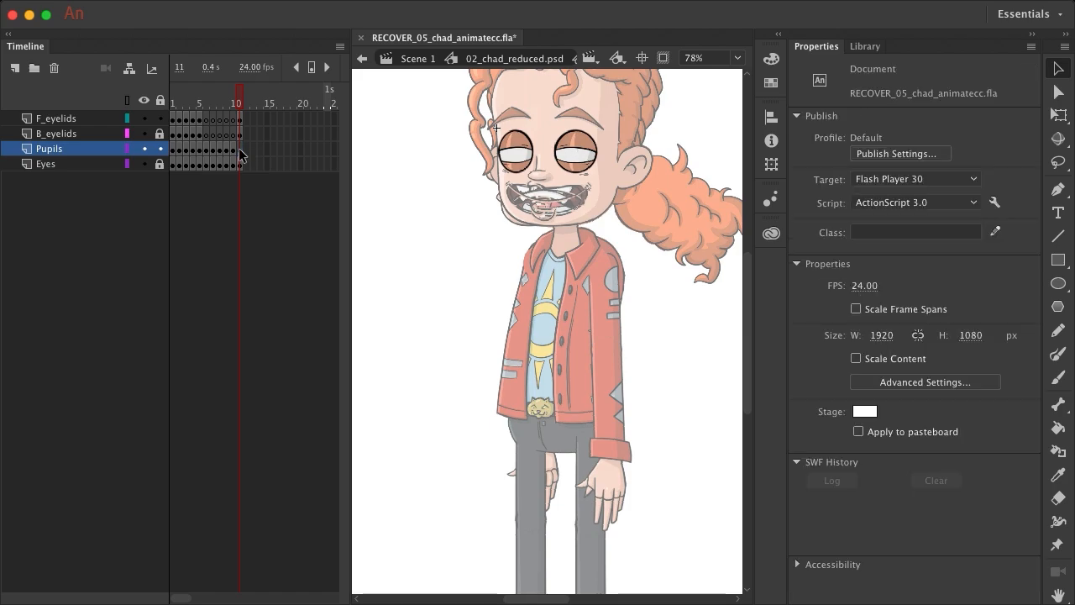
- Add a new layer above F_eyelids and insert a blank keyframe on its frame 11
left_click(69, 123)
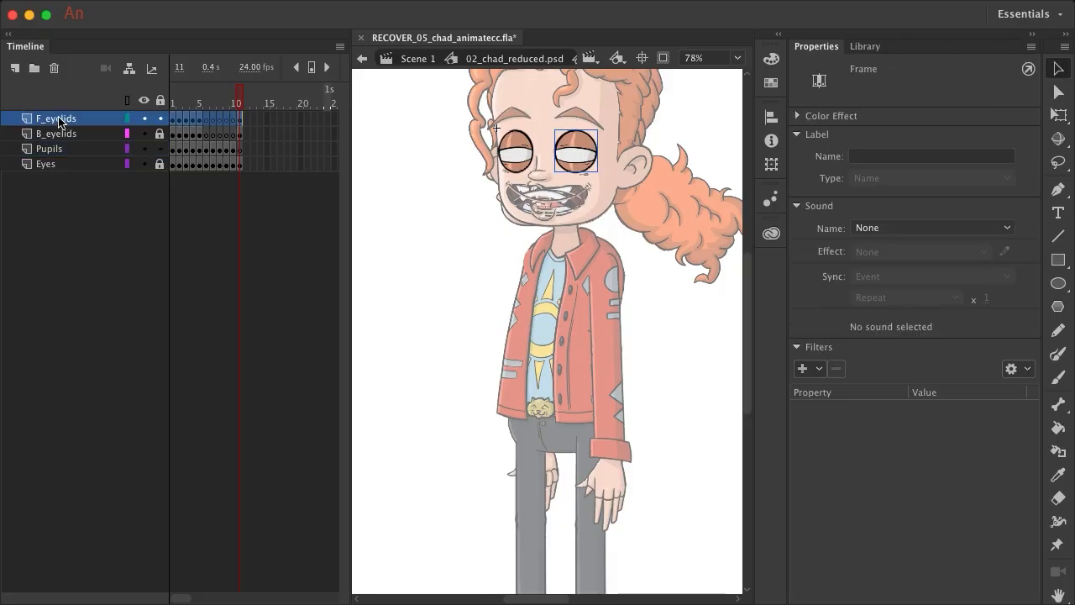
left_click(14, 70)
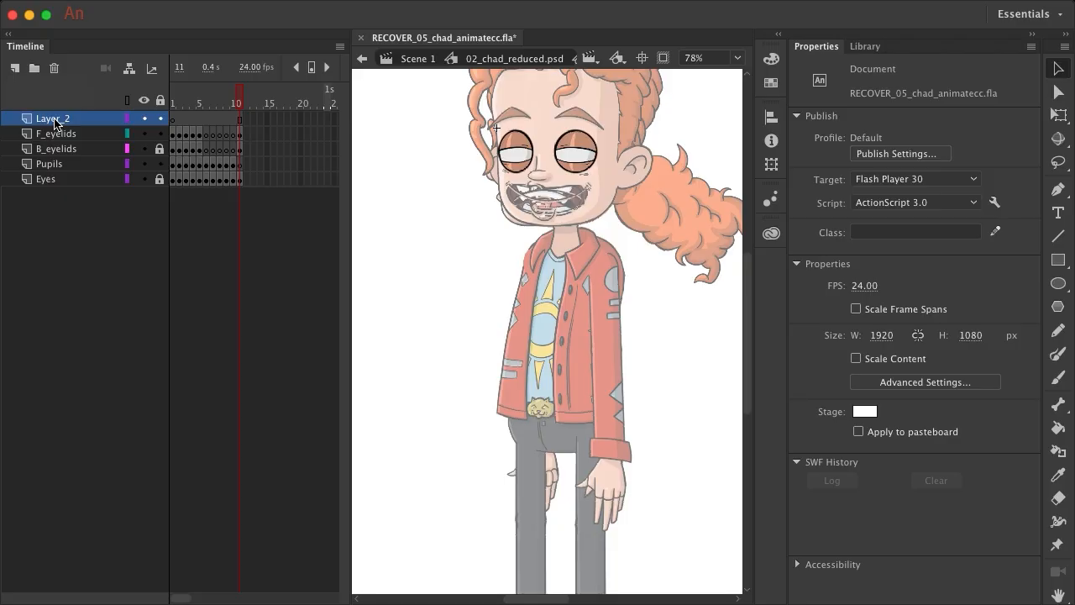
left_click(239, 120)
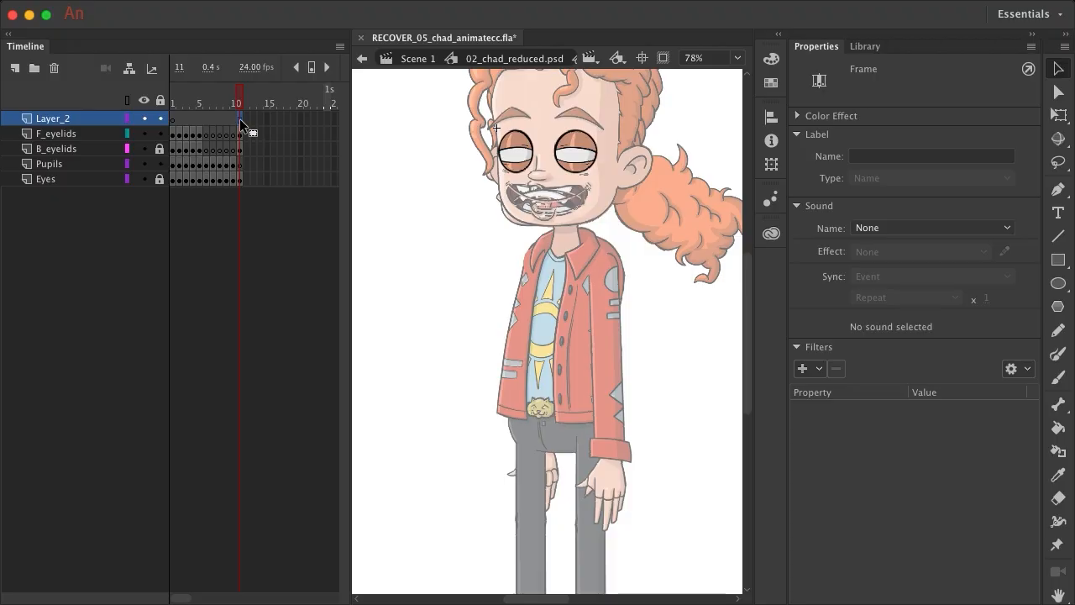
key("F7")
- Draw an oval about 158 px wide and high with black stroke and white fill over the front eye on frame 11 of Layer_2
scroll(550, 149, "up", 3)
scroll(550, 144, "up", 3)
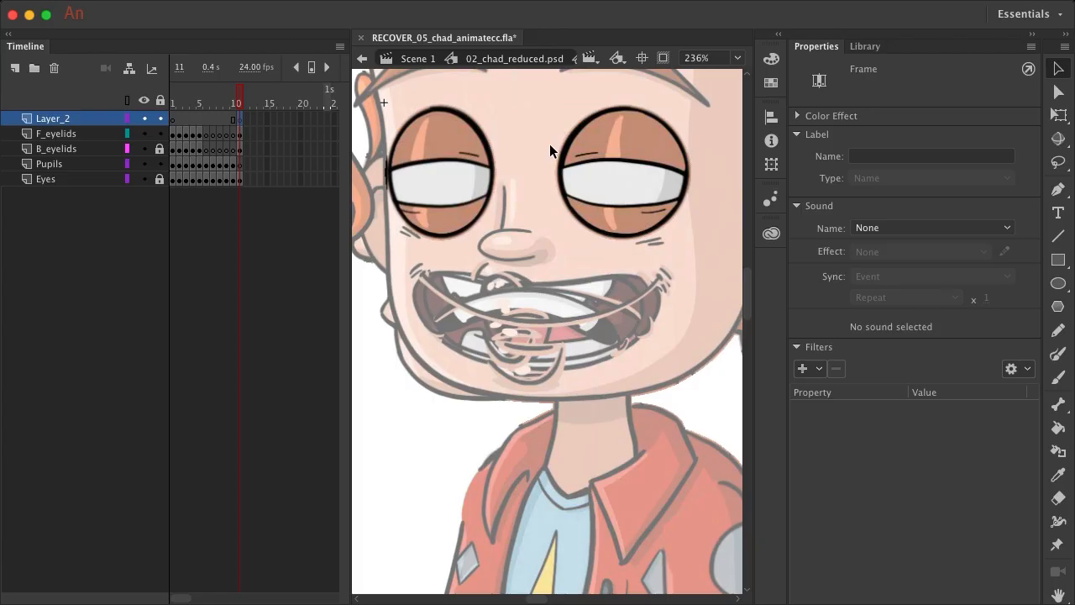
left_click(1058, 285)
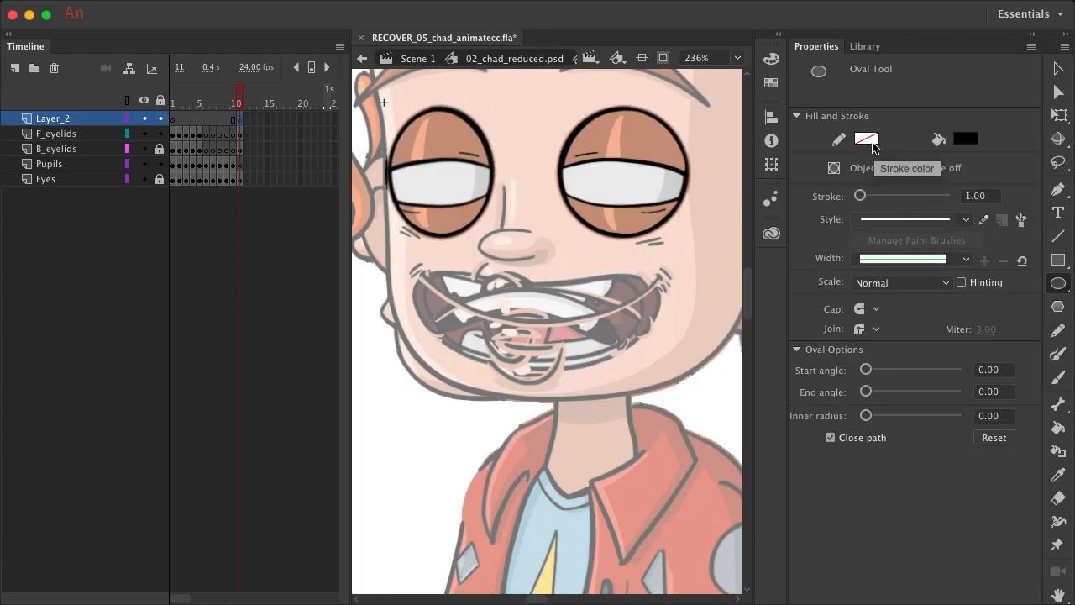
left_click(873, 140)
left_click(608, 190)
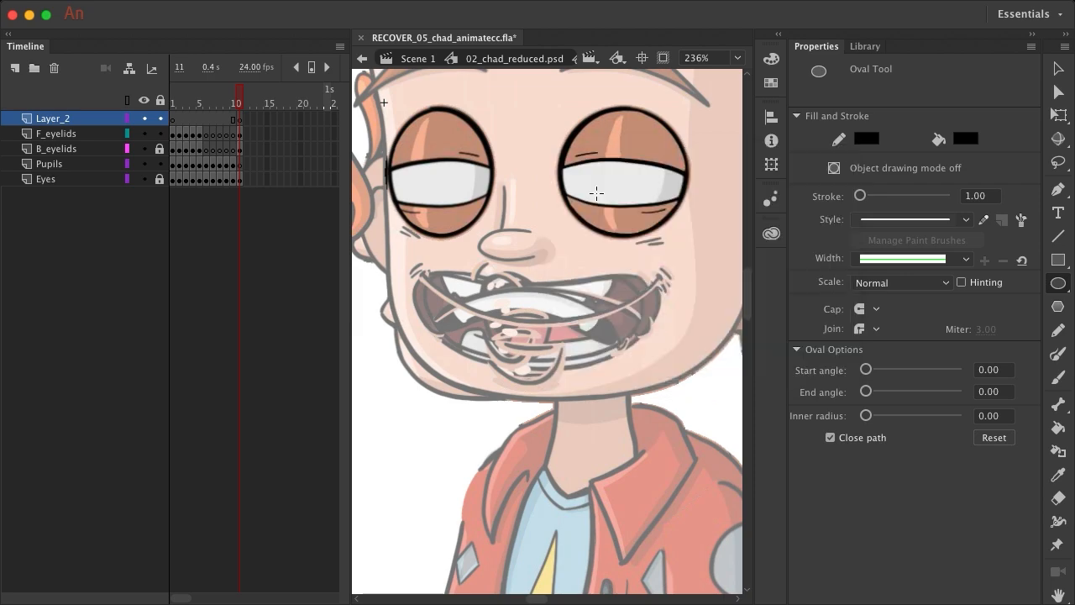
left_click(965, 138)
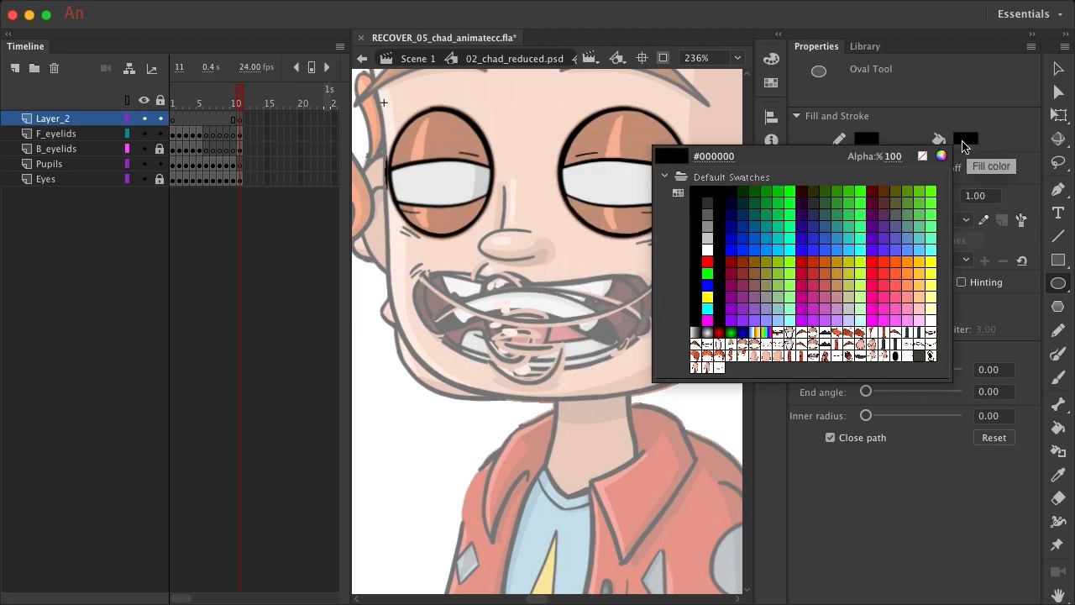
left_click(707, 250)
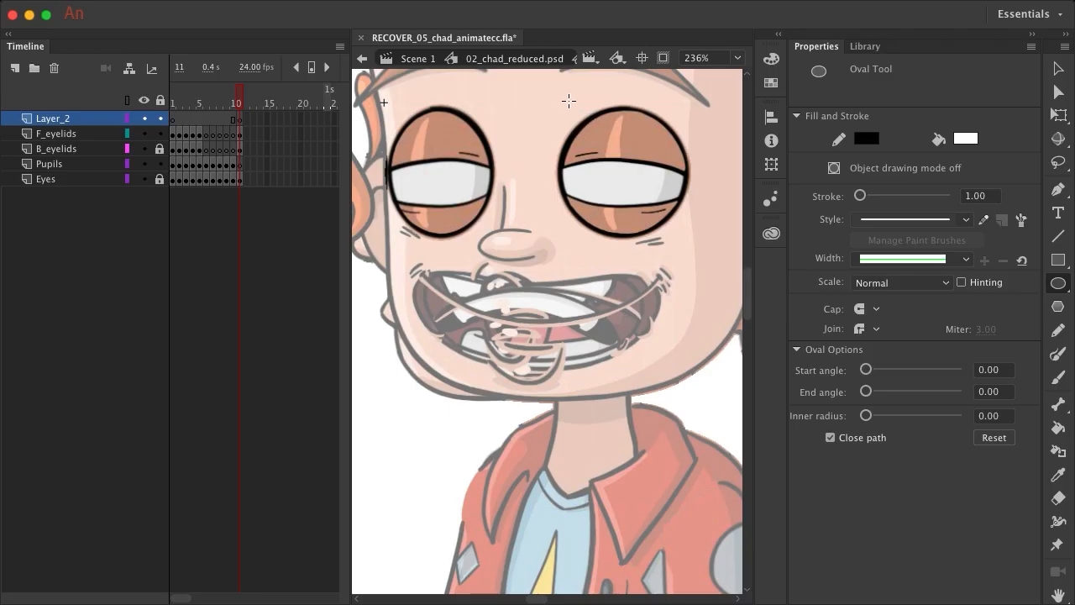
left_click_drag(554, 104, 688, 238)
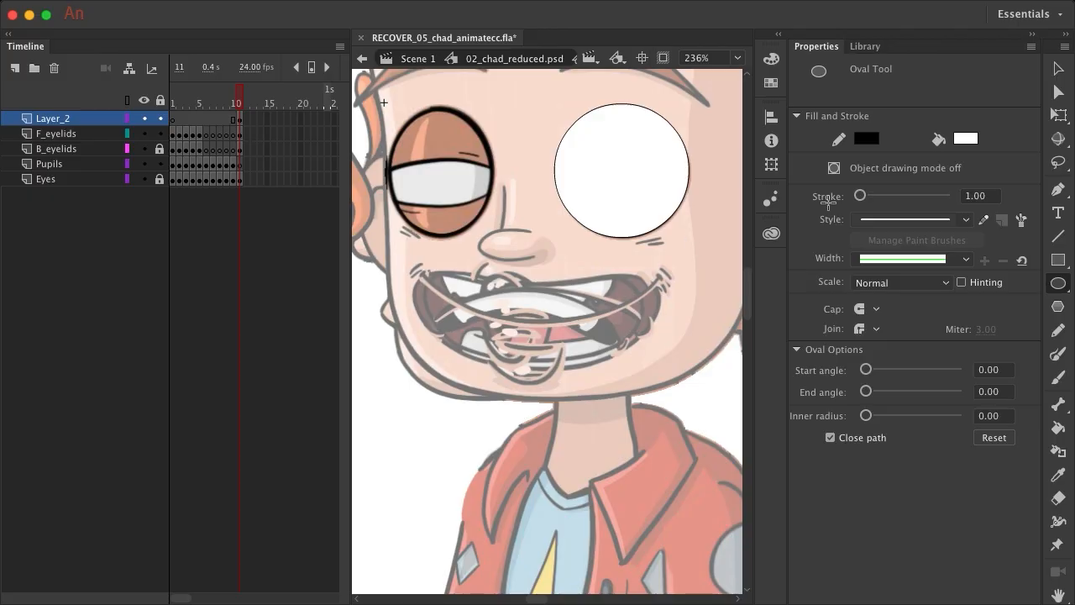
- Select the drawn oval and turn Layer_2 into a mask over the F_eyelids layer
left_click(1058, 68)
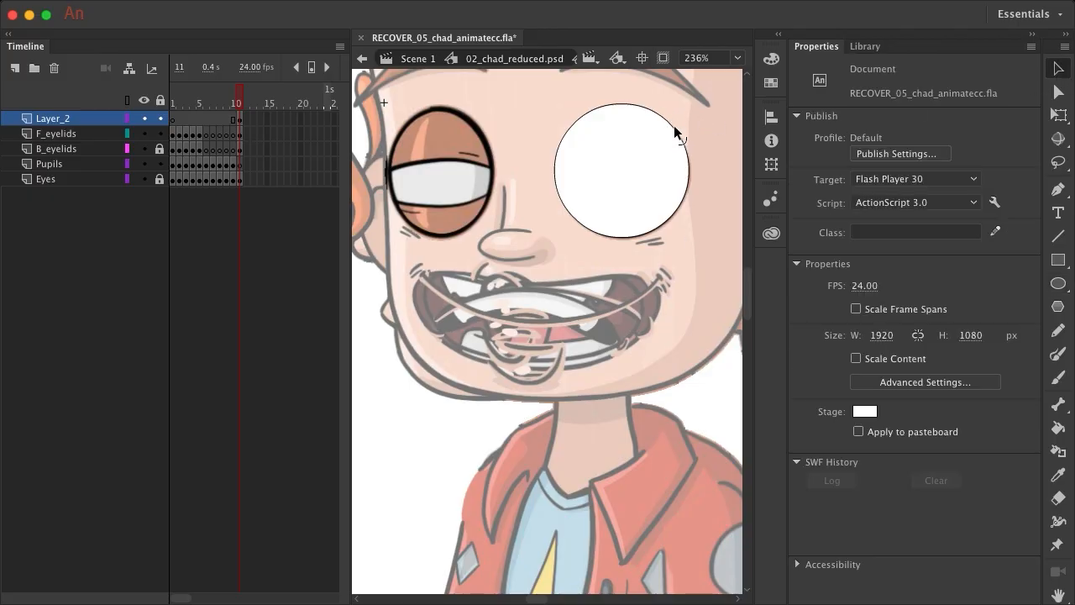
double_click(642, 143)
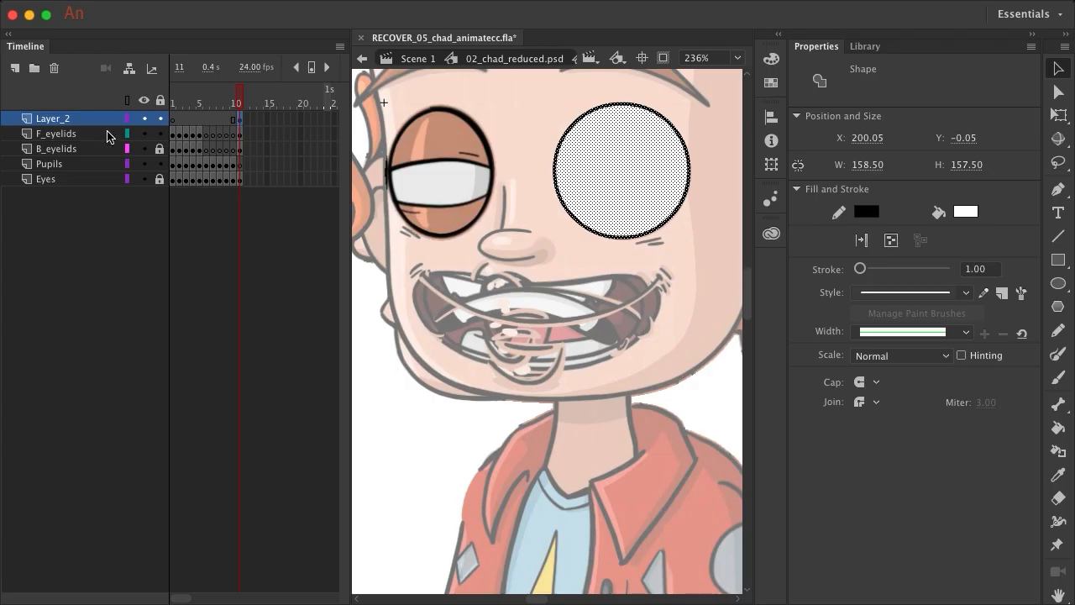
right_click(50, 123)
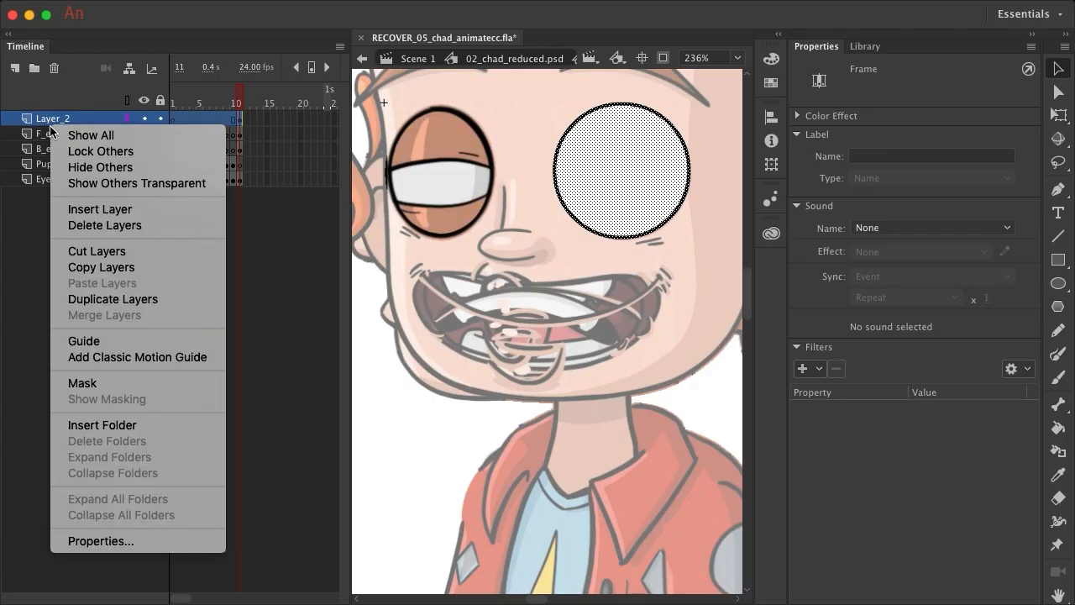
left_click(83, 383)
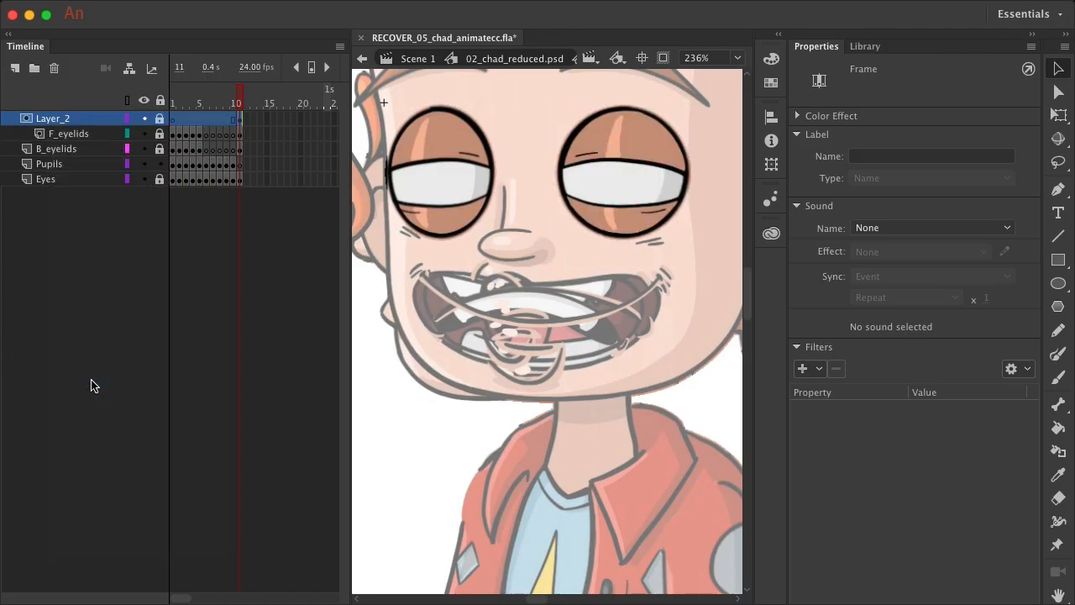
- Unlock the masked F_eyelids layer and hide the Layer_2 mask
left_click(75, 136)
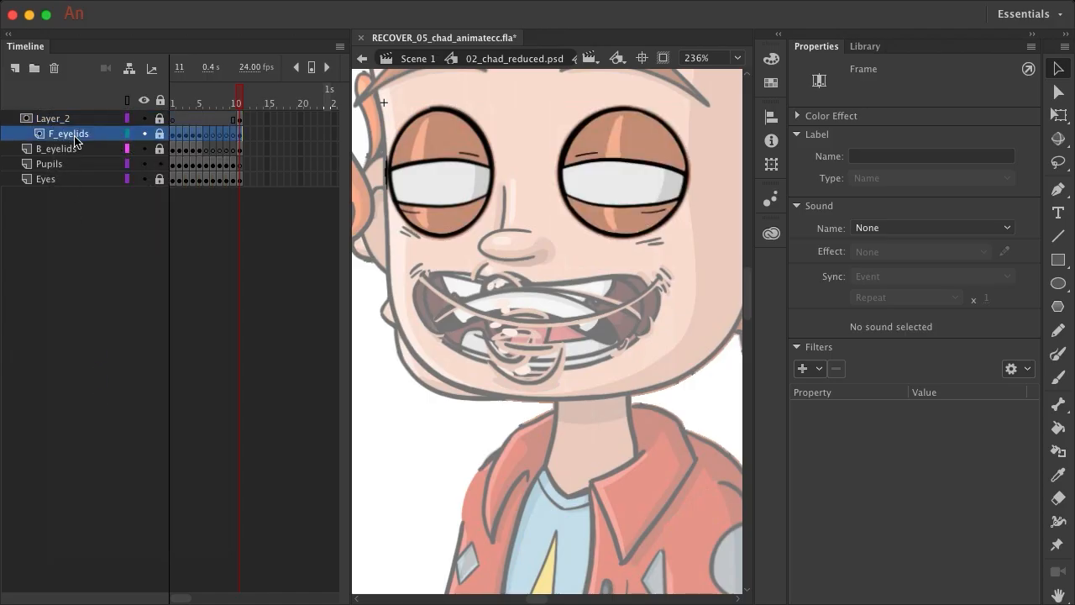
left_click(233, 120)
left_click(239, 120)
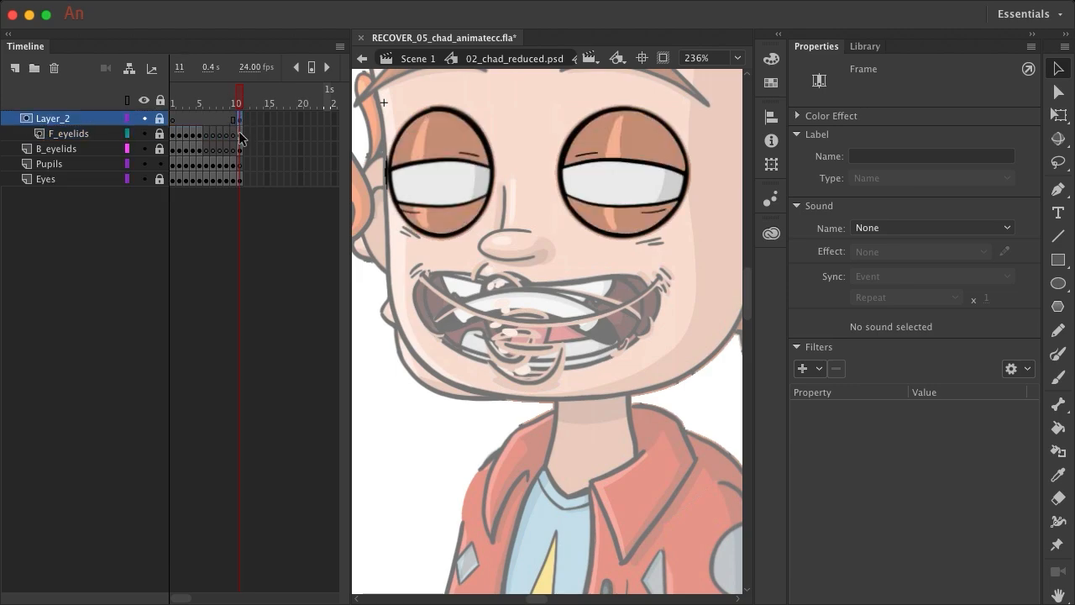
left_click(240, 133)
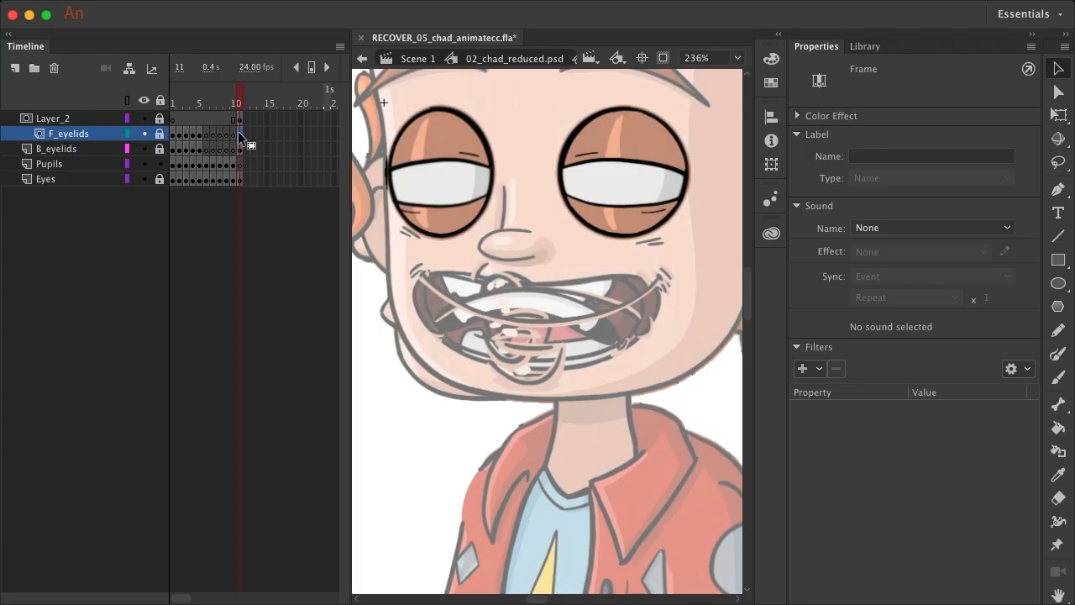
left_click(159, 135)
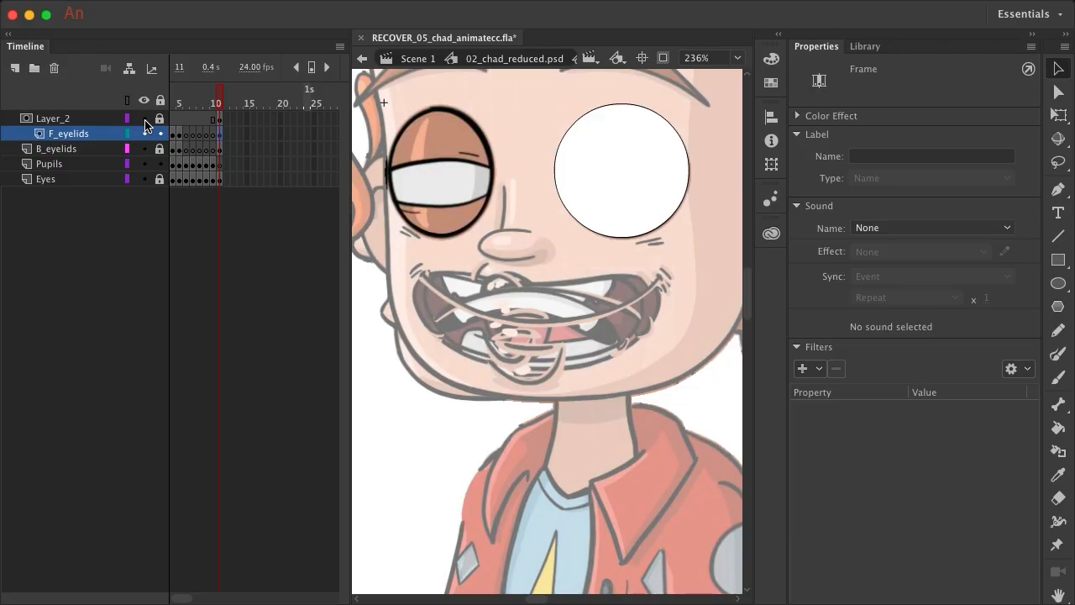
left_click(145, 119)
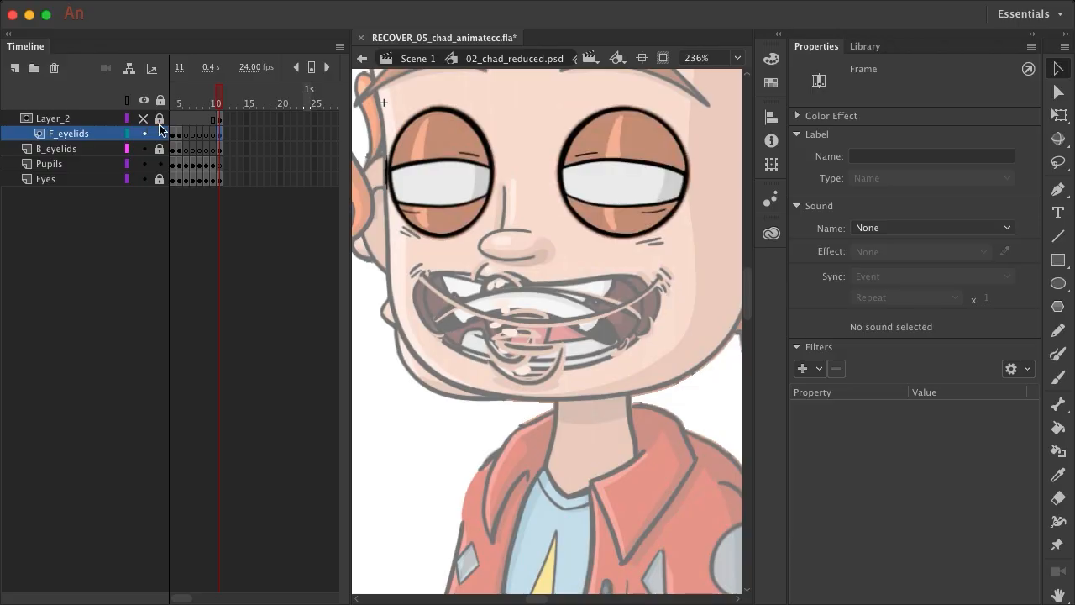
- Break apart the front eyelid bitmap on frame 11 of F_eyelids into an editable shape
left_click(220, 133)
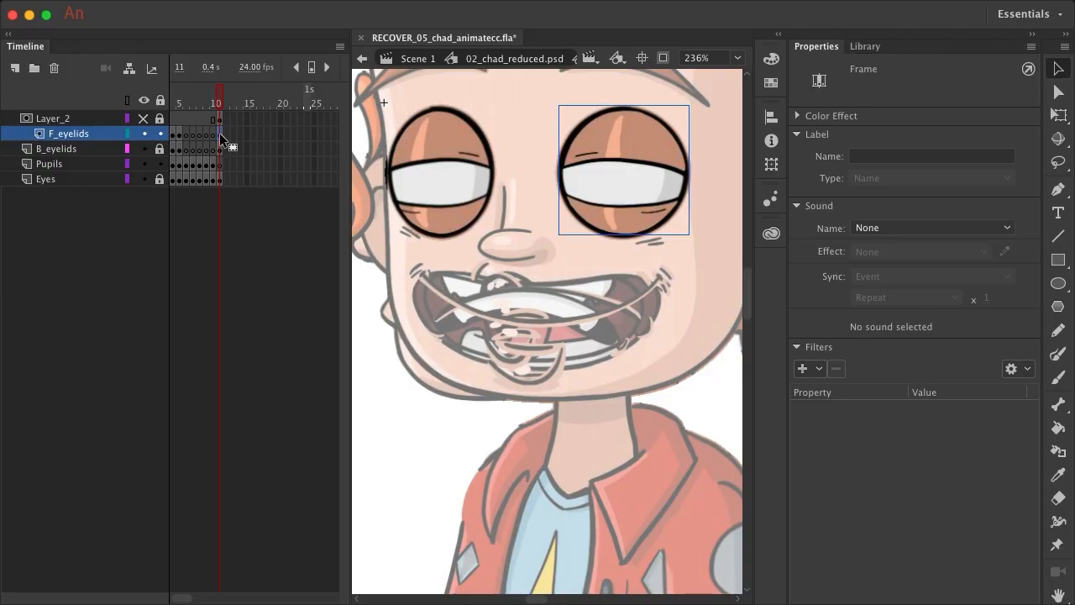
left_click(219, 133)
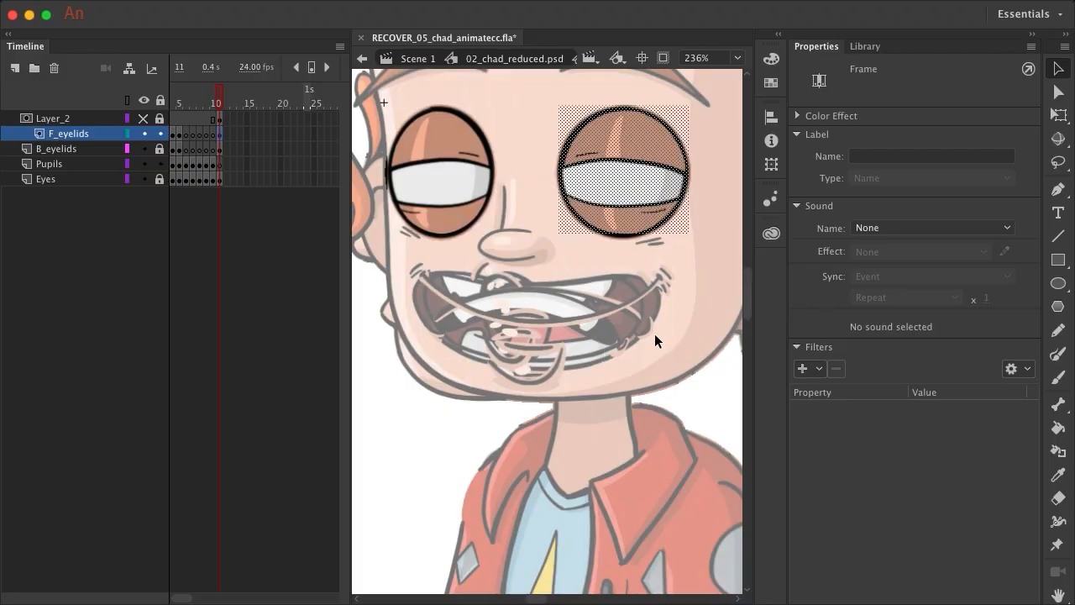
left_click(682, 272)
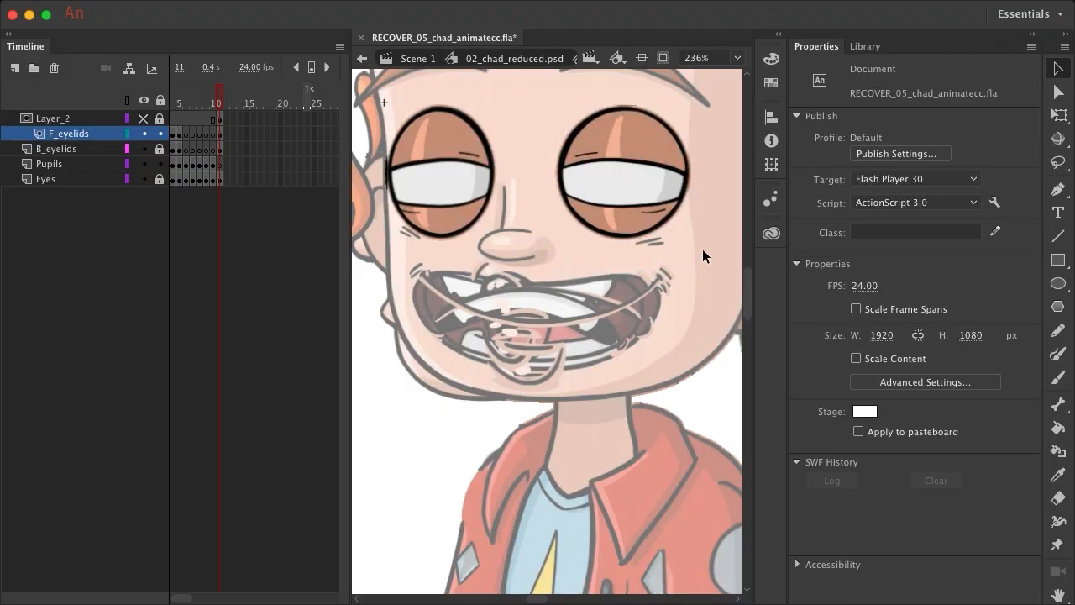
- Select the front eye's lower eyelid area and stretch it upward from its bottom edge to about 70 px high with Free Transform
left_click_drag(704, 253, 521, 190)
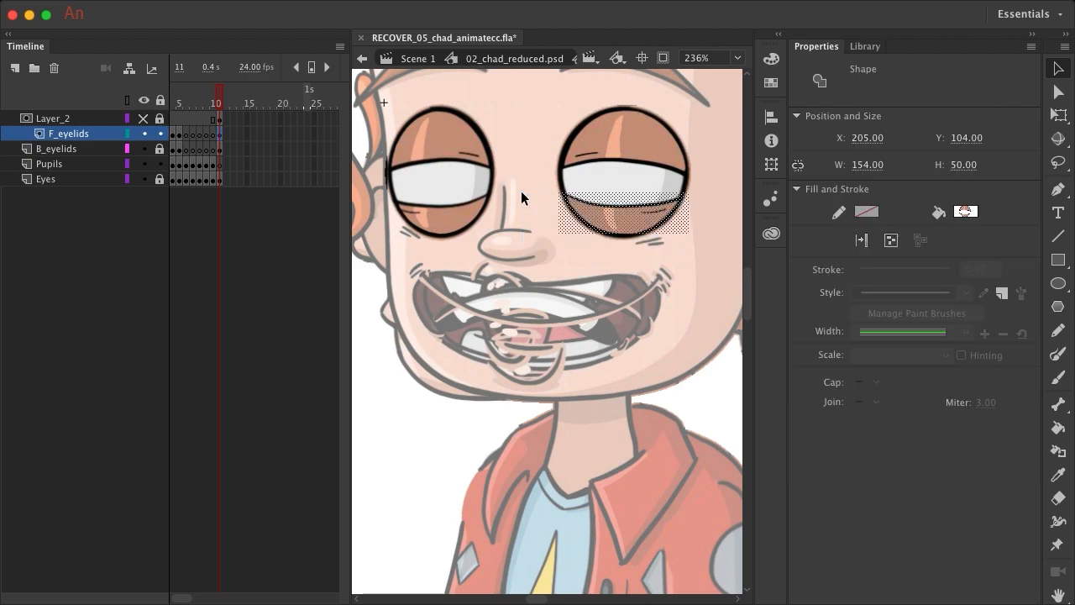
left_click(1058, 115)
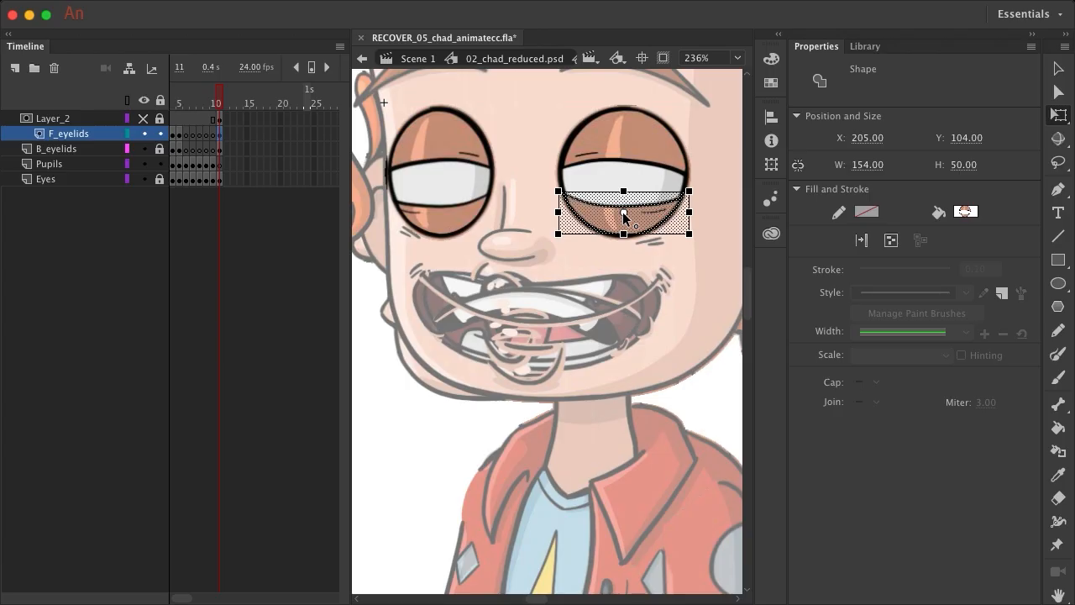
left_click_drag(623, 214, 623, 226)
left_click_drag(623, 190, 622, 173)
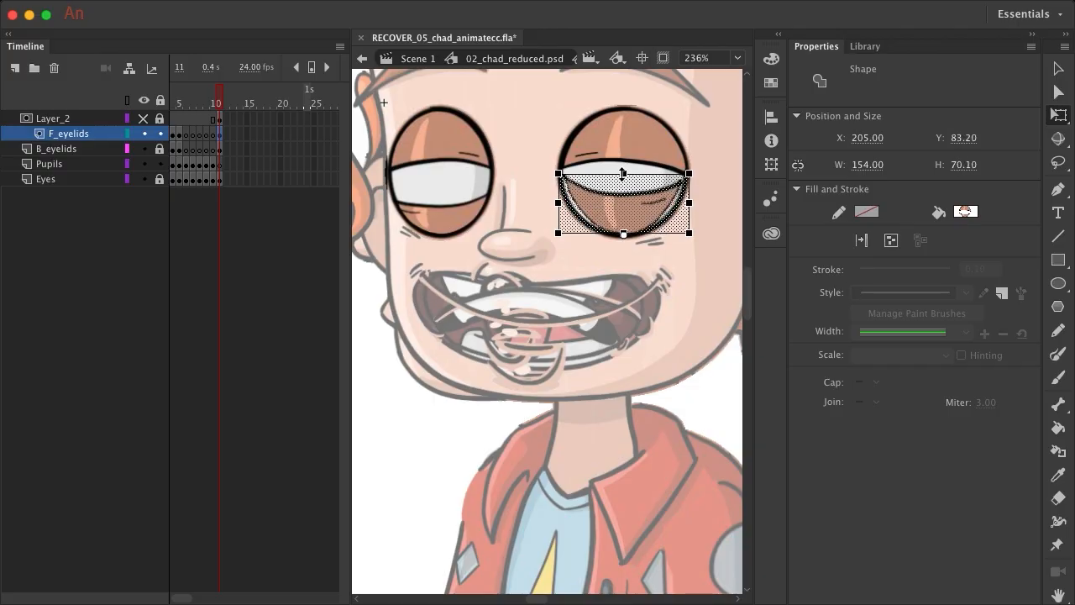
- Widen the front eye's lower eyelid to about 188 px and enlarge its upper eyelid to about 178 by 105 px
left_click_drag(558, 203, 544, 203)
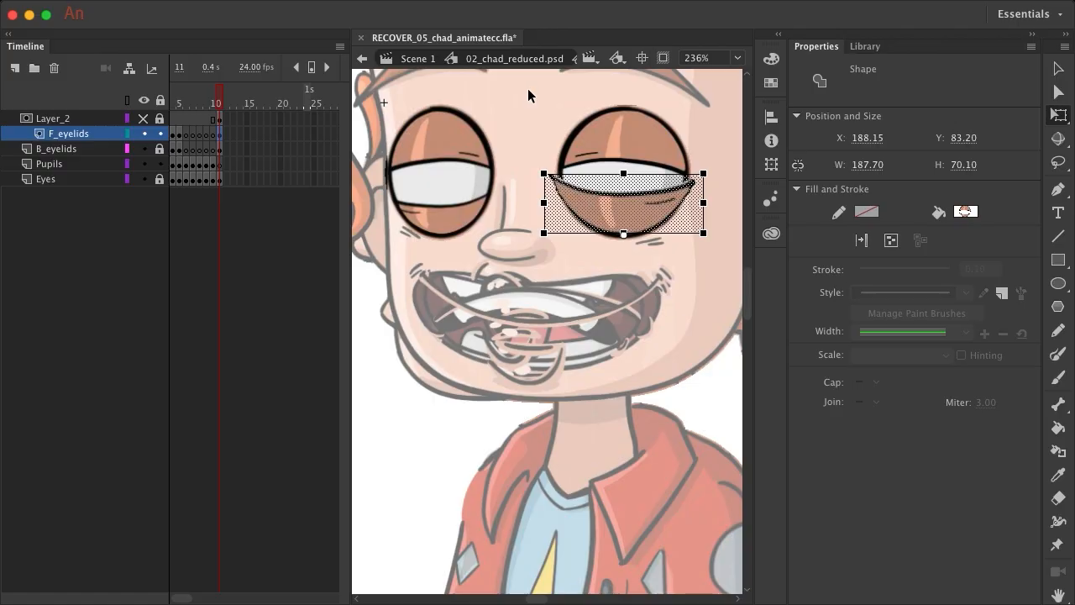
left_click_drag(528, 89, 714, 173)
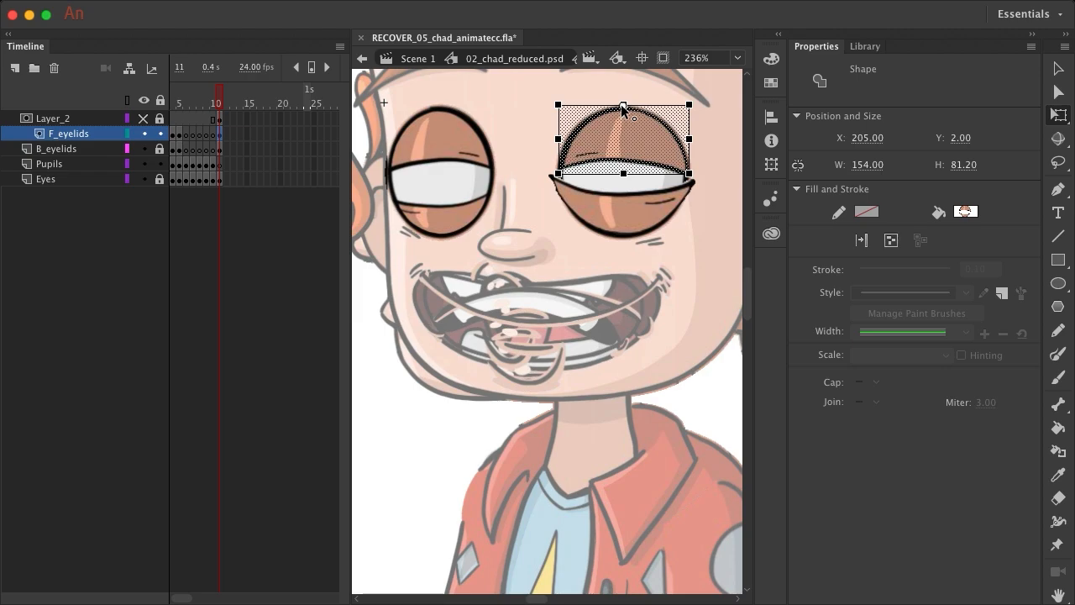
left_click_drag(622, 173, 622, 193)
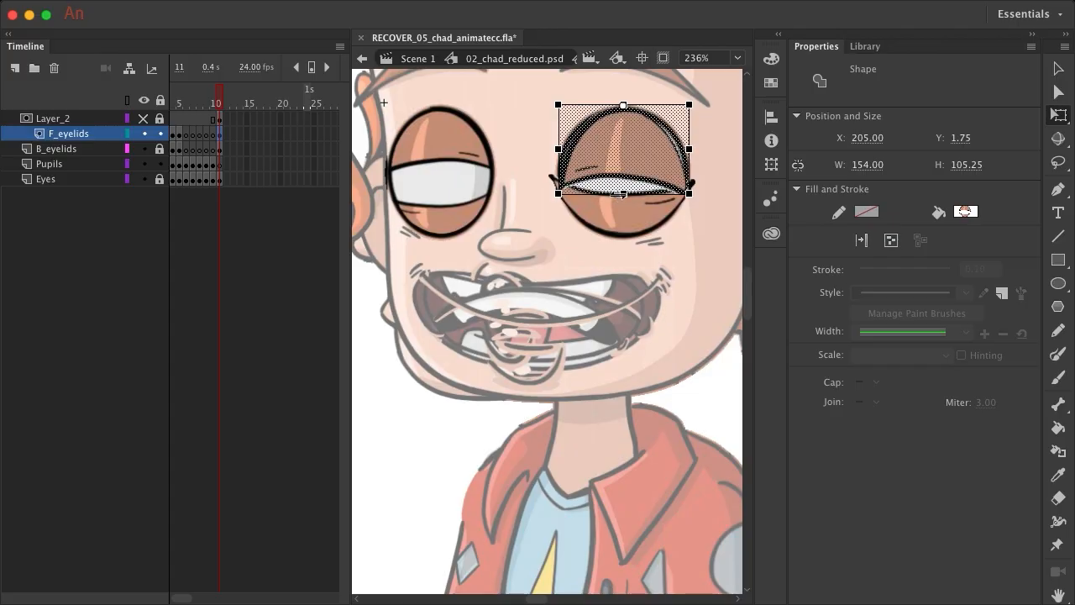
left_click_drag(559, 149, 549, 149)
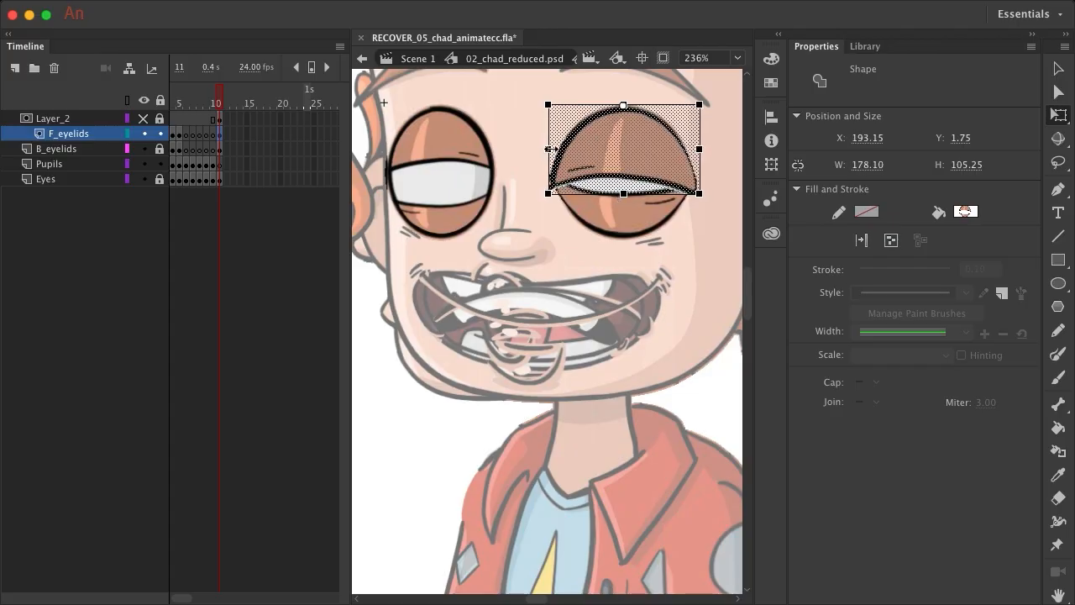
left_click(695, 270)
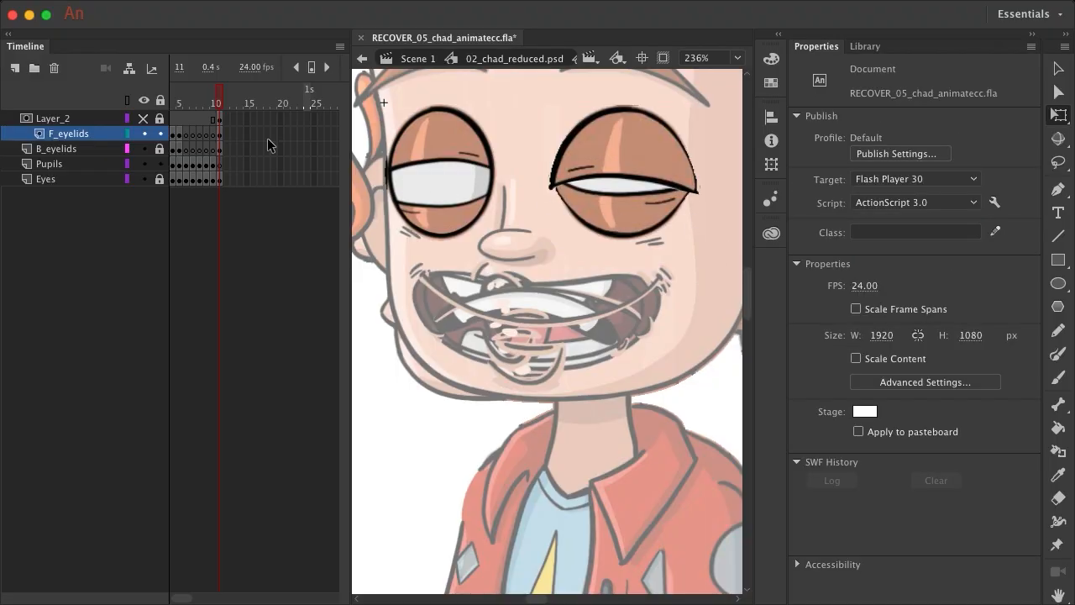
- Lock all layers and show Layer_2 to preview the masked eyelids at frame 11
left_click(160, 101)
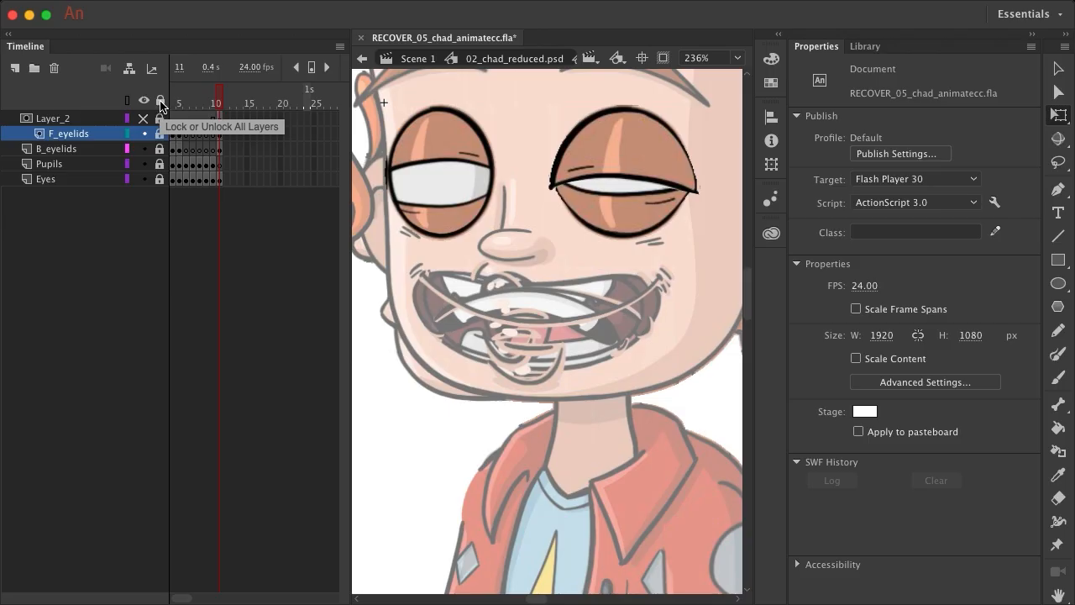
left_click(145, 118)
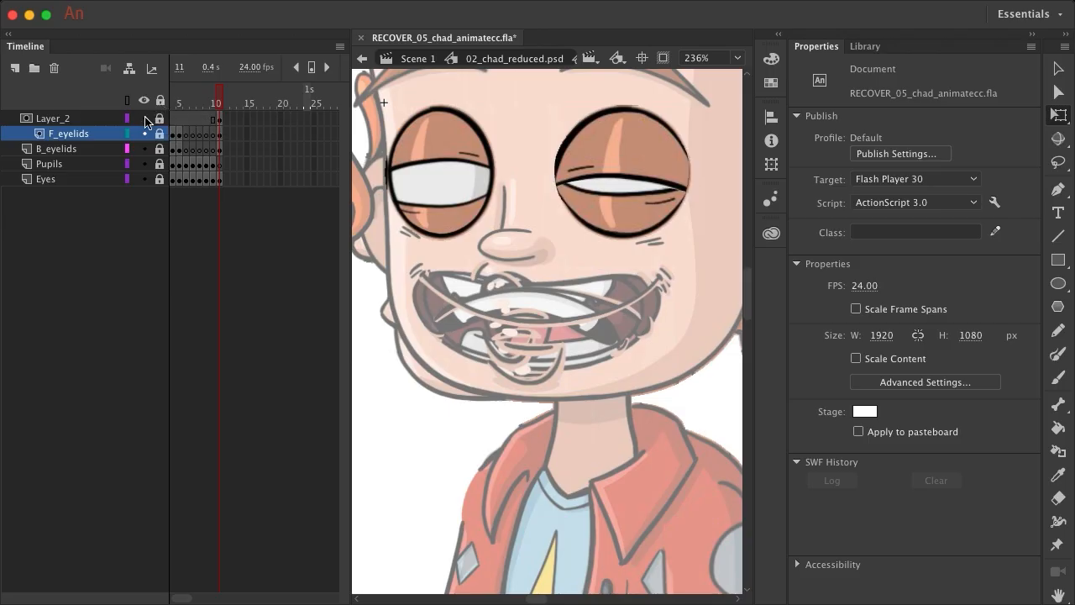
left_click(219, 118)
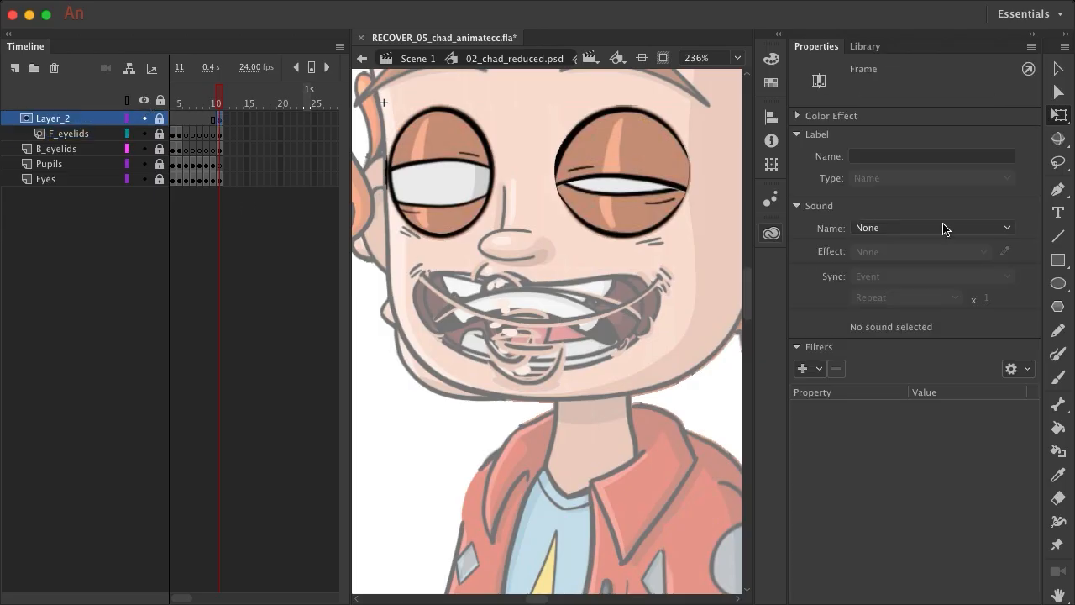
- Unlock the F_eyelids layer and hide Layer_2 so the frame 11 eyelid artwork can be edited with the Lasso tool
left_click(1059, 164)
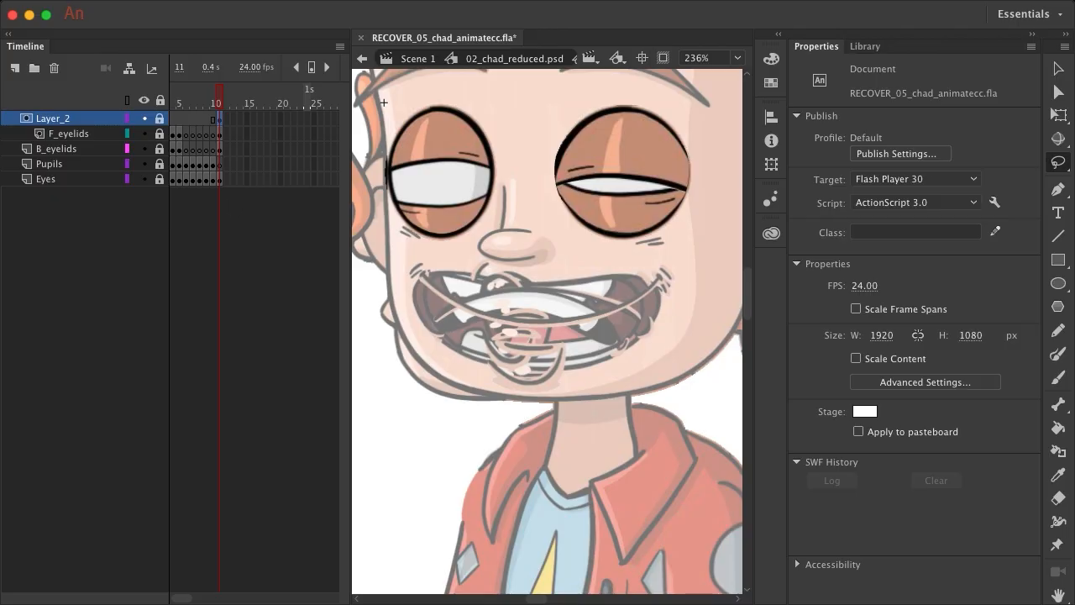
left_click(218, 138)
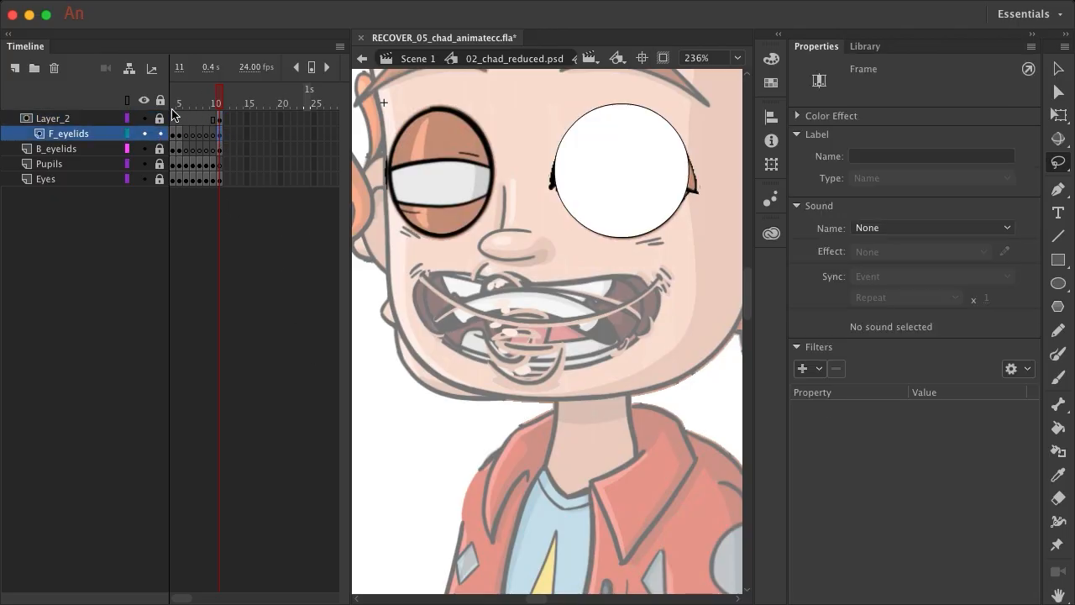
left_click(144, 118)
left_click(216, 129)
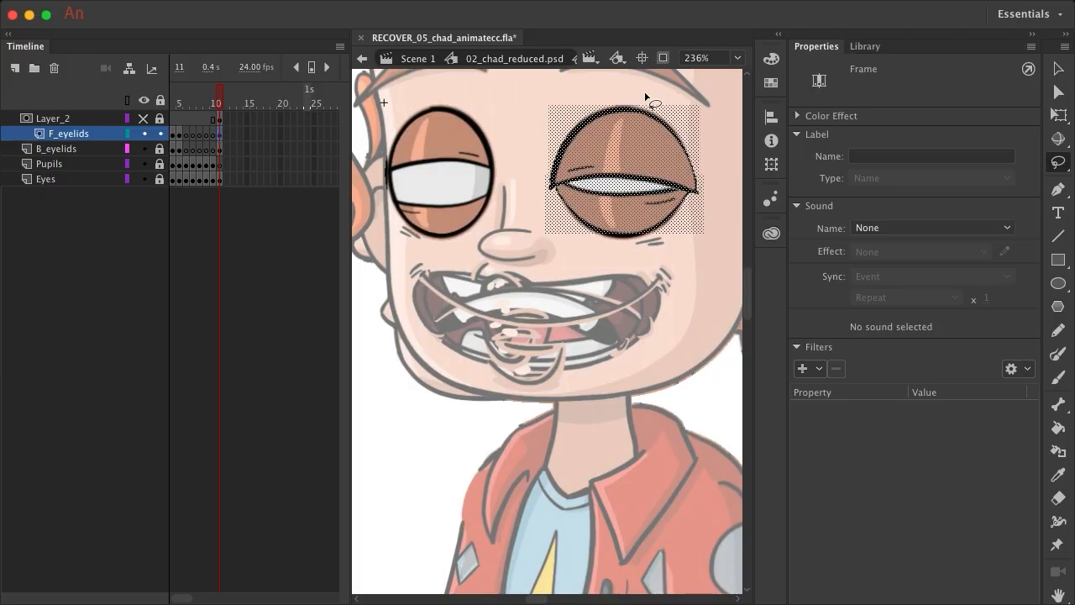
left_click(576, 89)
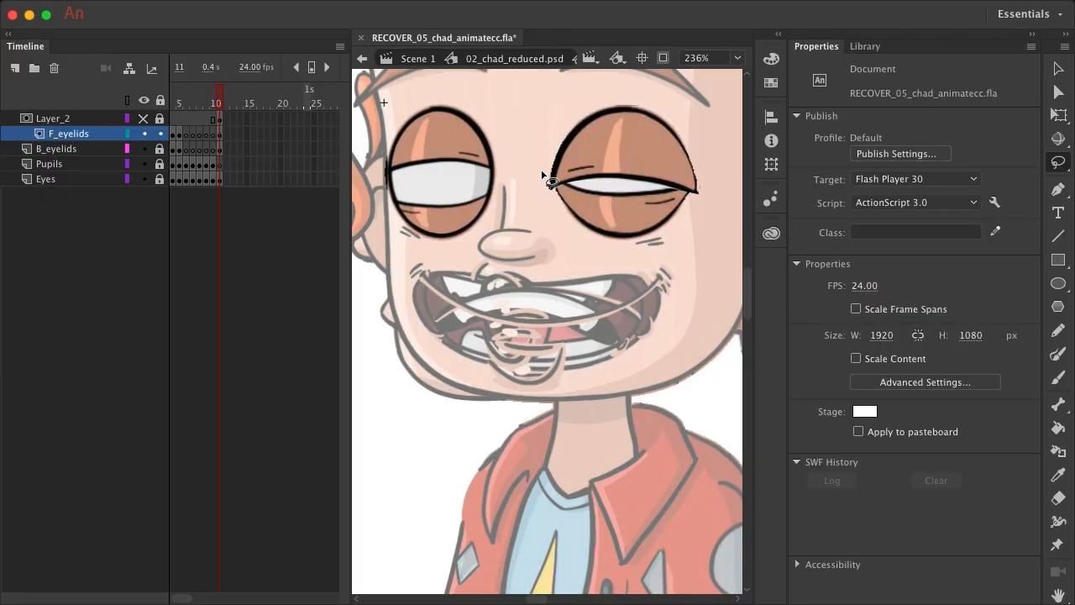
- Lasso the lower band of the front eye's upper eyelid and stretch it downward to about 92 px high
mouse_move(542, 171)
left_mouse_down()
mouse_move(545, 190)
mouse_move(585, 179)
left_mouse_up()
key("Delete")
left_click_drag(702, 195, 604, 183)
mouse_move(581, 183)
left_mouse_down()
mouse_move(687, 196)
mouse_move(620, 182)
mouse_move(553, 190)
mouse_move(536, 155)
mouse_move(648, 160)
mouse_move(720, 204)
mouse_move(699, 198)
left_mouse_up()
key("Delete")
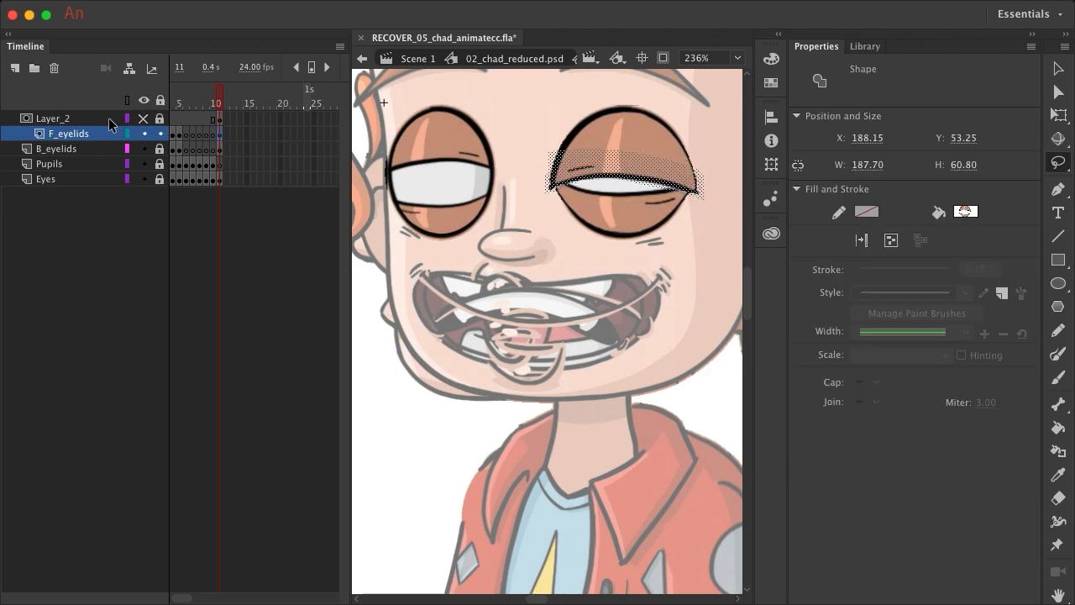
left_click(1057, 118)
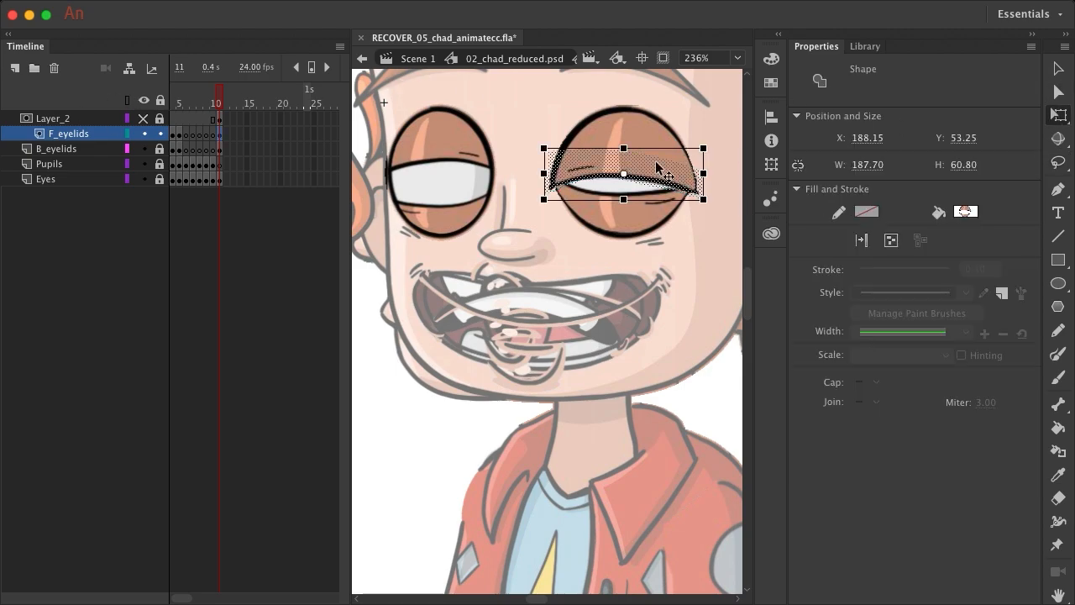
left_click_drag(622, 150, 623, 148)
left_click_drag(622, 199, 615, 225)
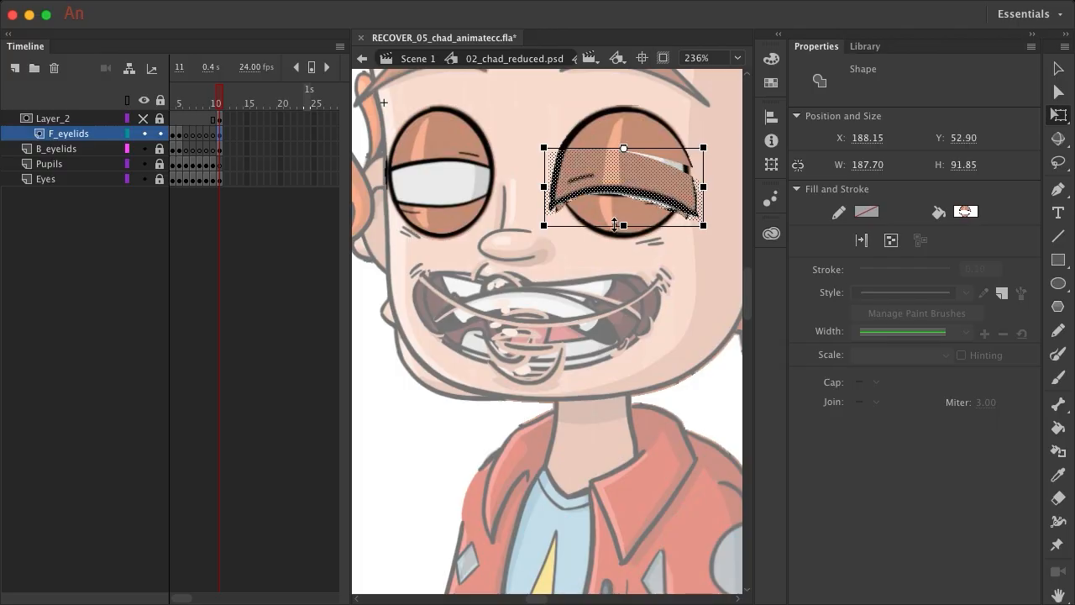
left_click(730, 185)
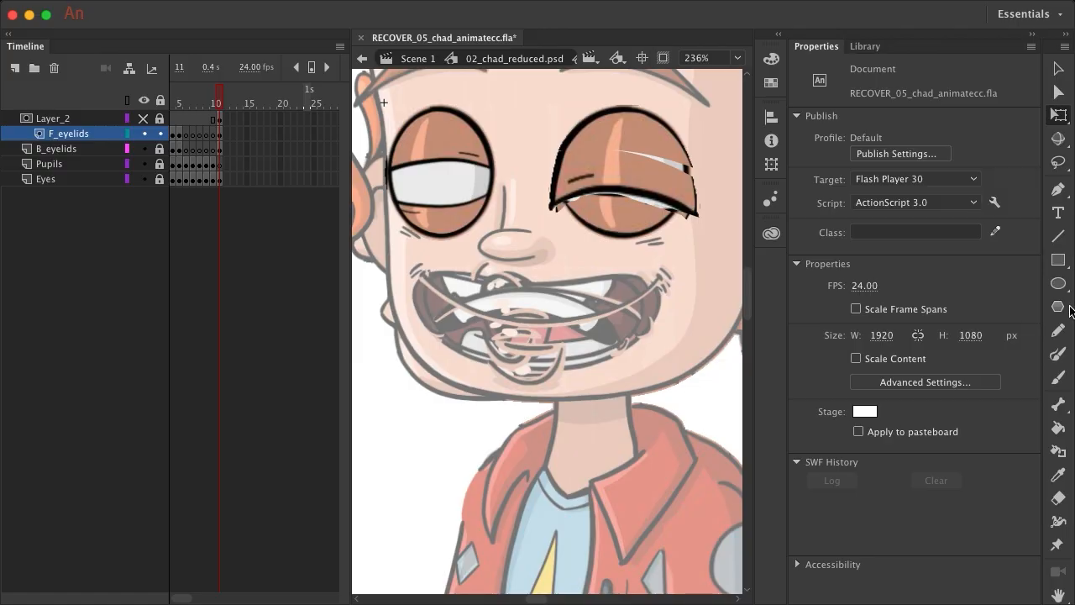
- Paint over the white gap in the upper eyelid with the Brush, using the sampled eyelid brown at size 15
left_click(1062, 382)
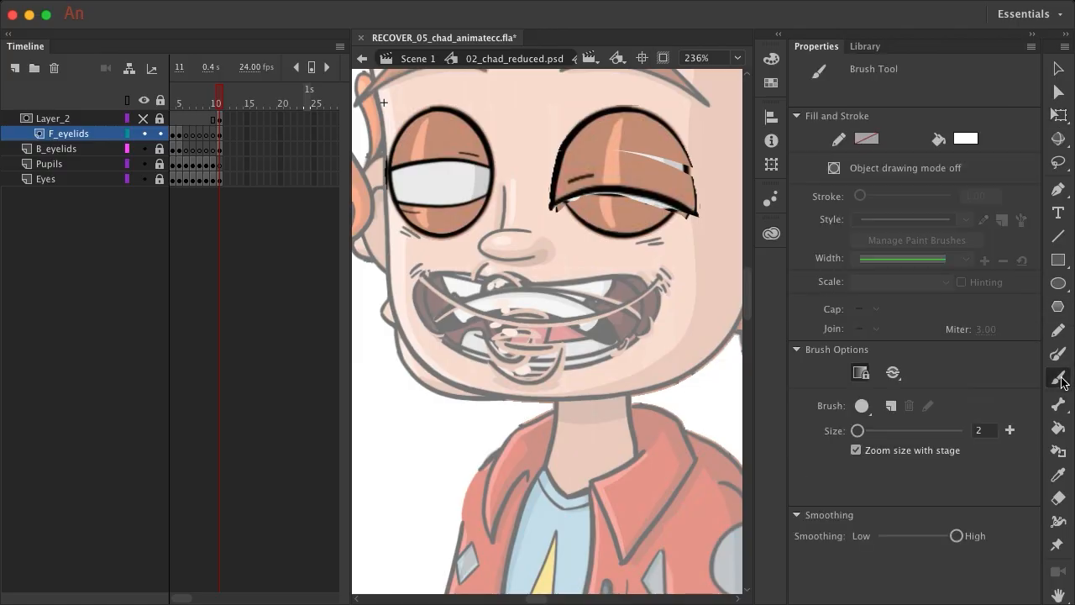
left_click(968, 140)
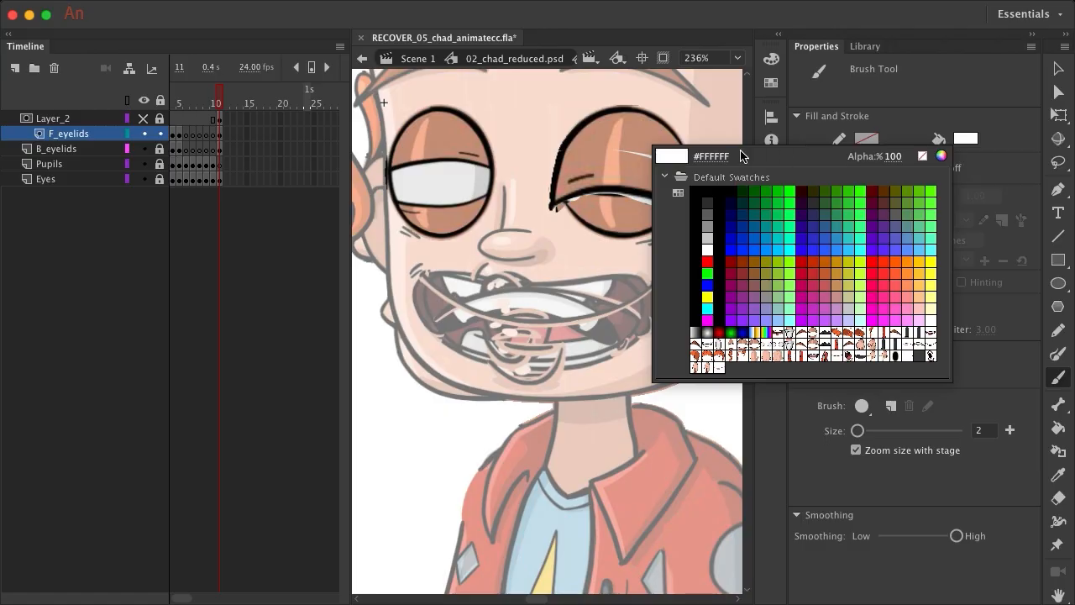
left_click(643, 167)
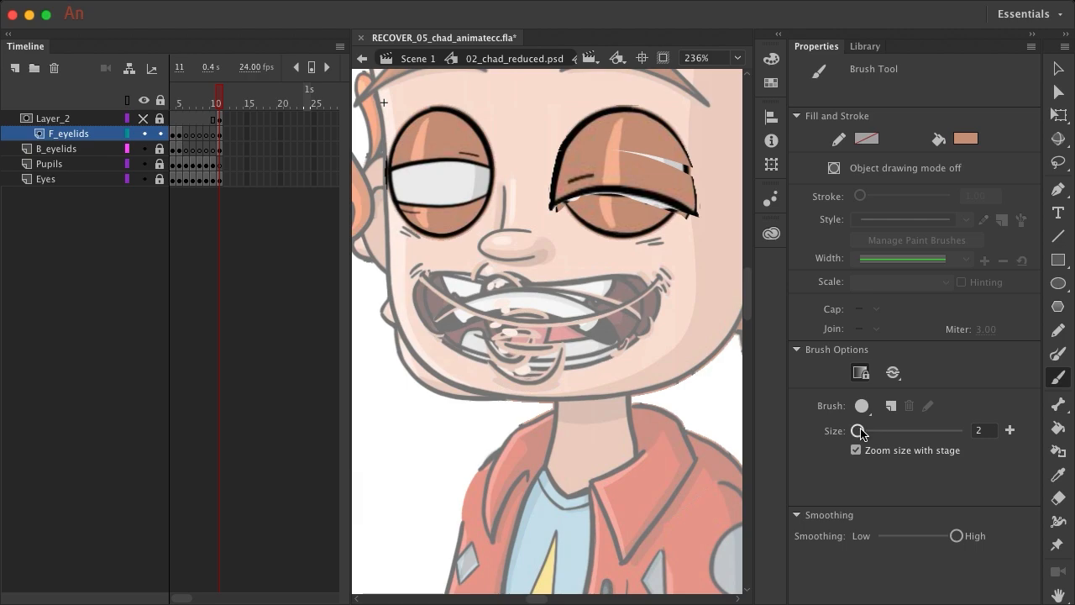
left_click_drag(859, 430, 864, 430)
mouse_move(682, 160)
left_mouse_down()
mouse_move(637, 153)
mouse_move(681, 175)
mouse_move(664, 138)
mouse_move(687, 173)
left_mouse_up()
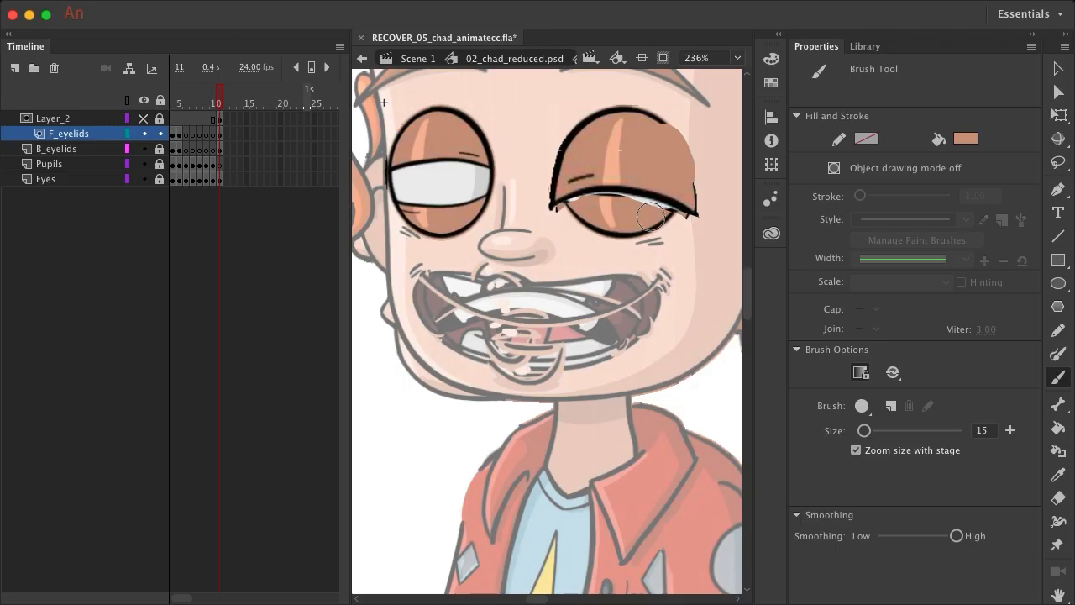
- Cover the white gaps beneath the upper eyelid's dark edge with the same brown, reducing the brush size to 8
left_click_drag(652, 216, 637, 212)
left_click_drag(636, 212, 663, 214)
left_click_drag(863, 430, 846, 437)
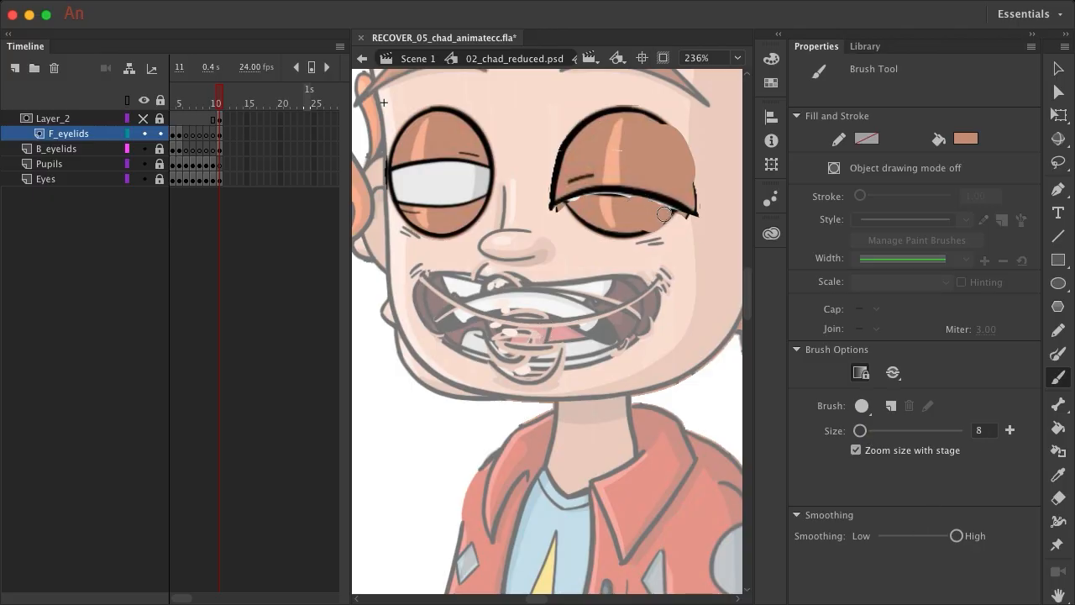
mouse_move(667, 215)
left_mouse_down()
mouse_move(594, 201)
mouse_move(564, 213)
mouse_move(624, 202)
mouse_move(604, 201)
mouse_move(634, 205)
left_mouse_up()
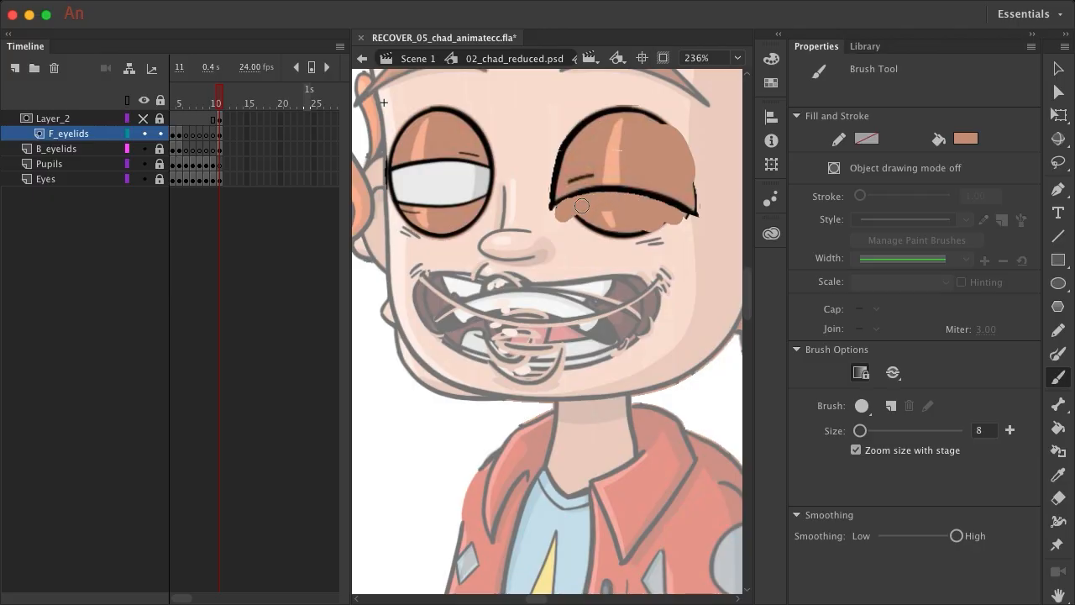
left_click_drag(566, 211, 563, 212)
left_click_drag(668, 216, 697, 225)
- Set the brush fill to the light highlight colour sampled from the eyelid and its size to 2
left_click(965, 138)
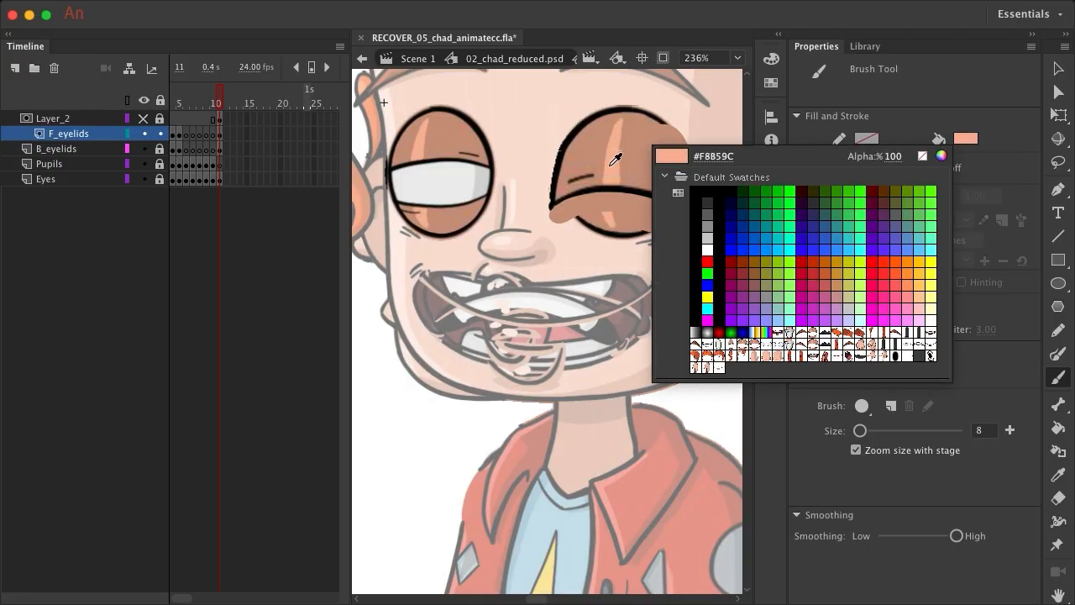
left_click(617, 166)
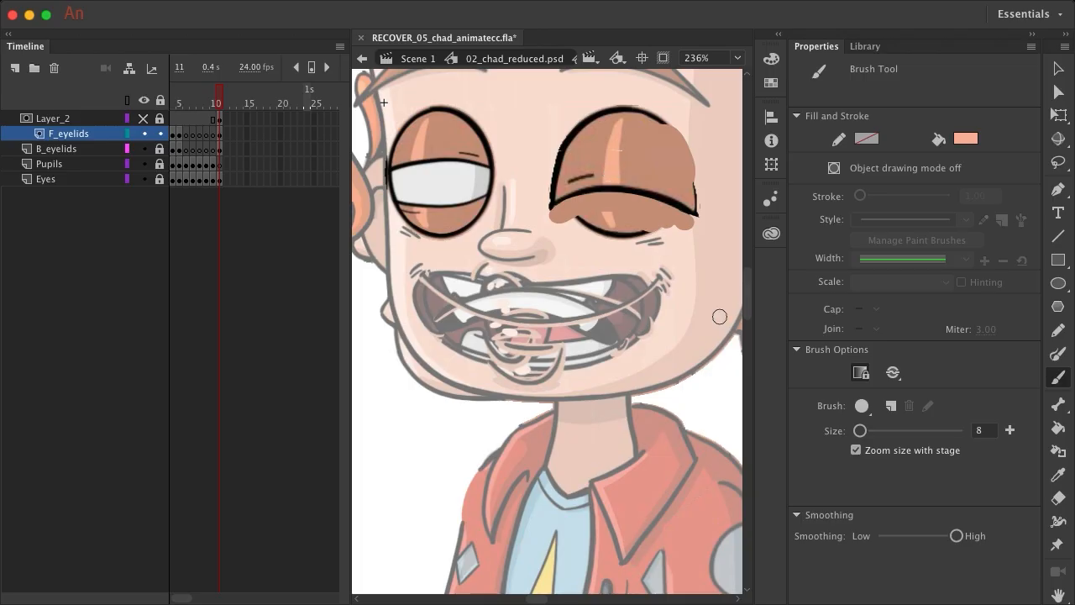
left_click_drag(860, 431, 856, 432)
- Draw thin black crease lines near the outer corner of the front eye's lower eyelid with a size 1 brush
left_click(966, 138)
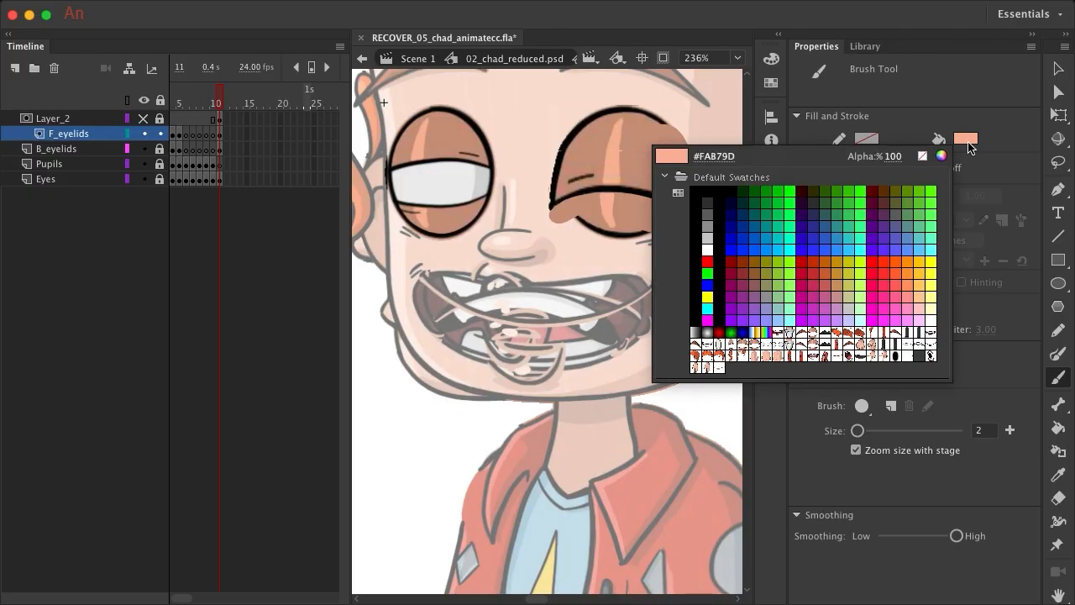
left_click(707, 190)
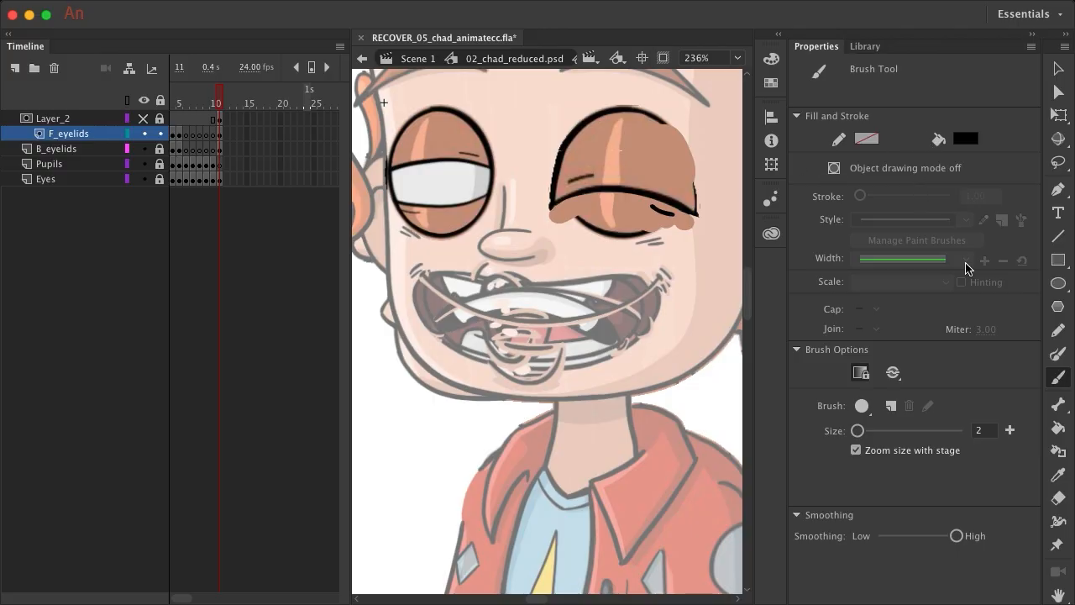
double_click(987, 430)
type("1")
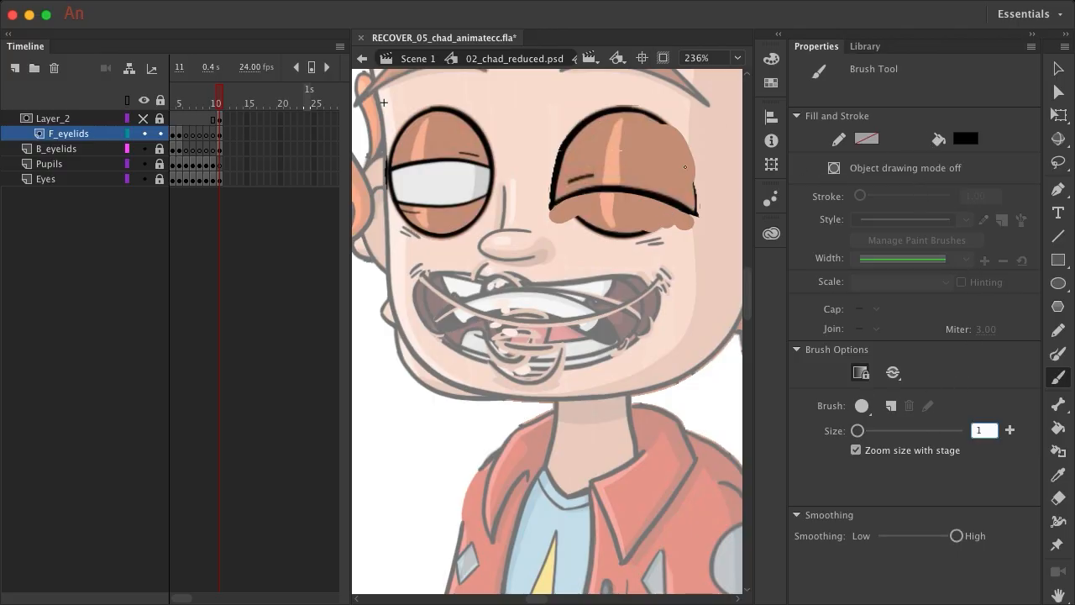
key("Return")
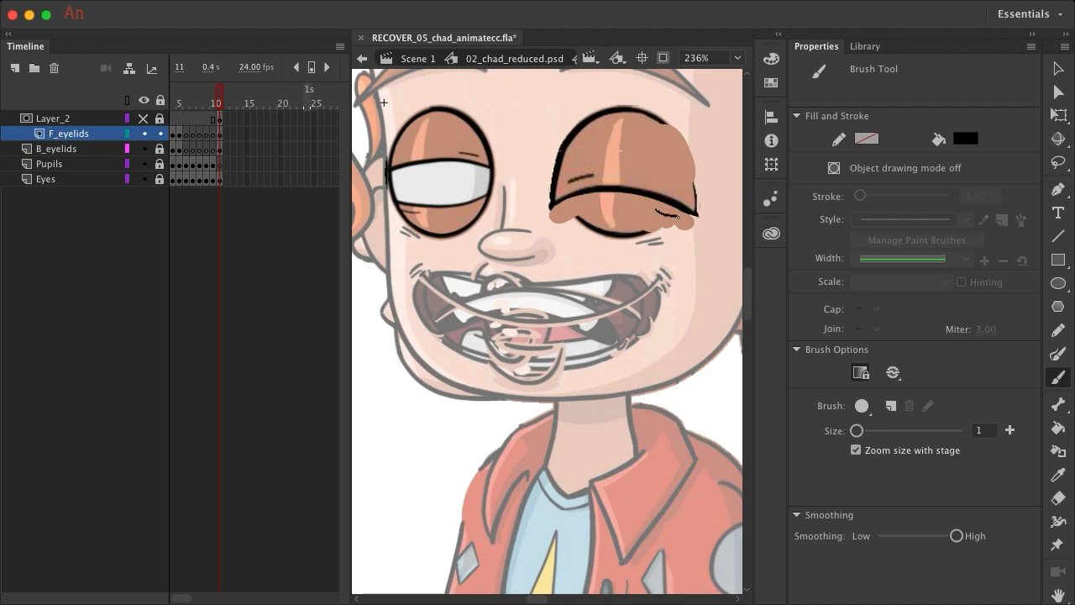
left_click_drag(678, 217, 679, 216)
- Show Layer_2 again and lock F_eyelids to apply the mask to the repainted eyelid
left_click(144, 119)
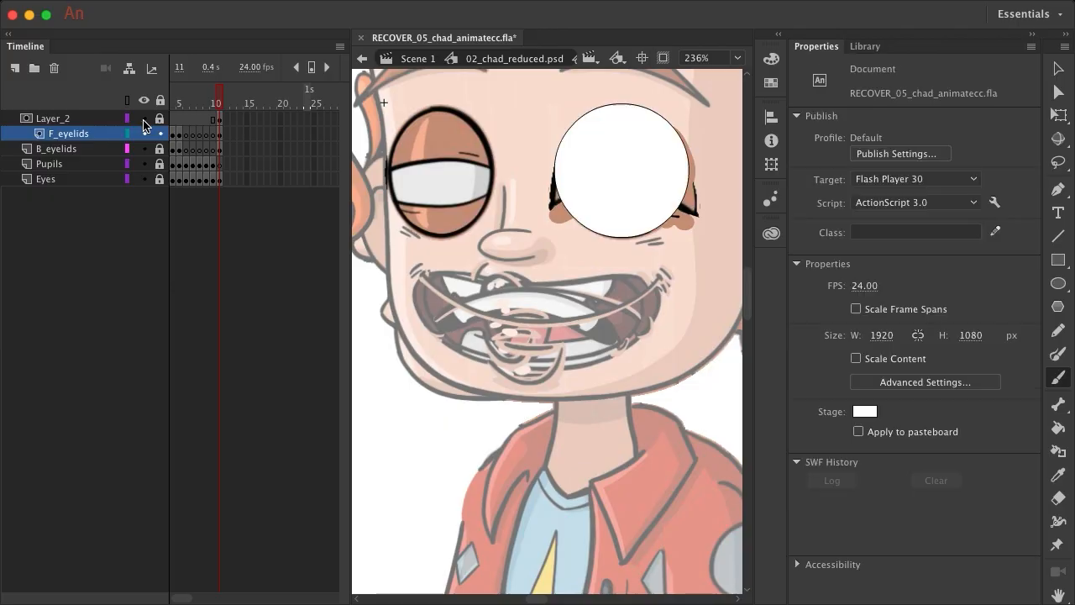
left_click(160, 134)
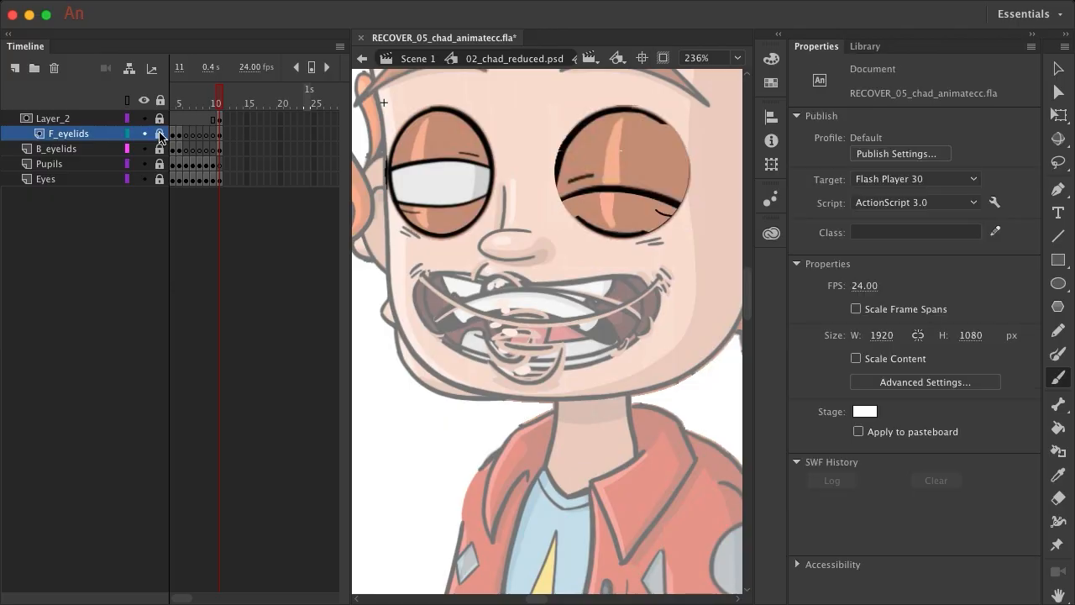
- Add a new layer above Layer_2 and insert a keyframe on it at frame 11
left_click(164, 122)
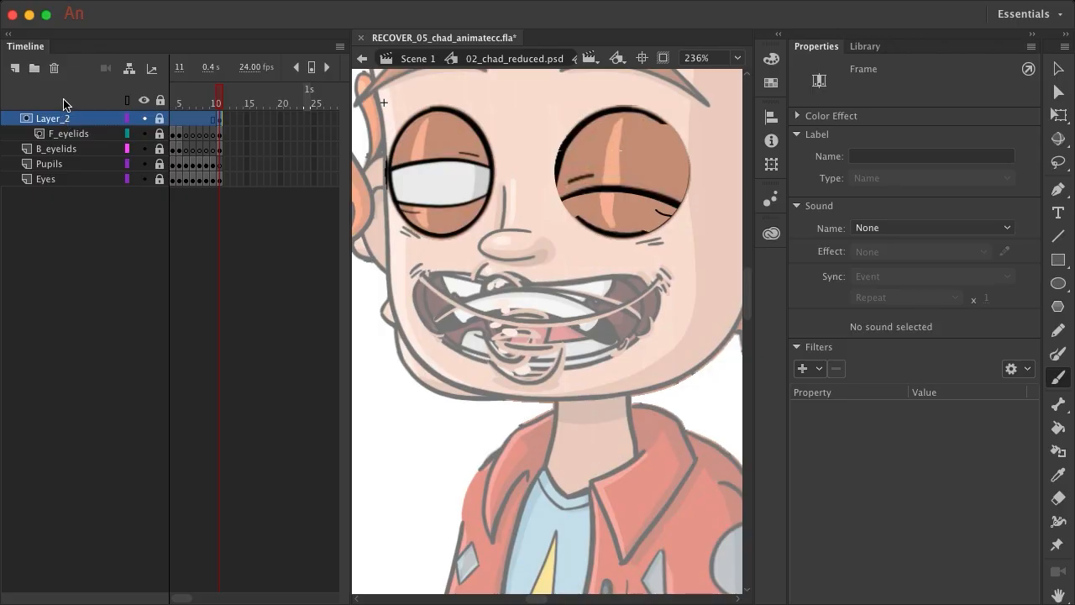
left_click(15, 68)
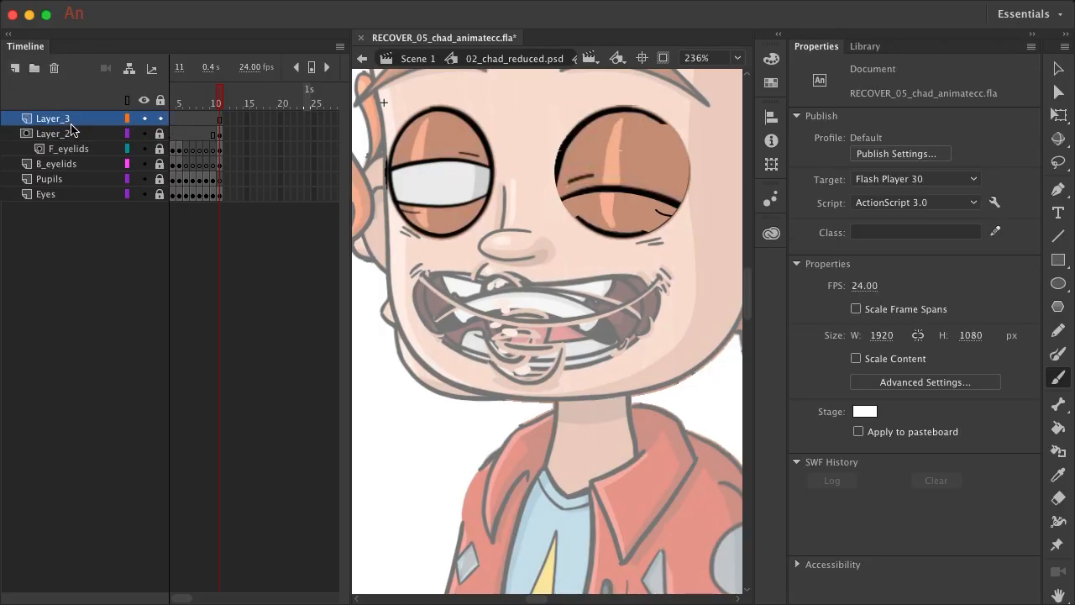
right_click(217, 119)
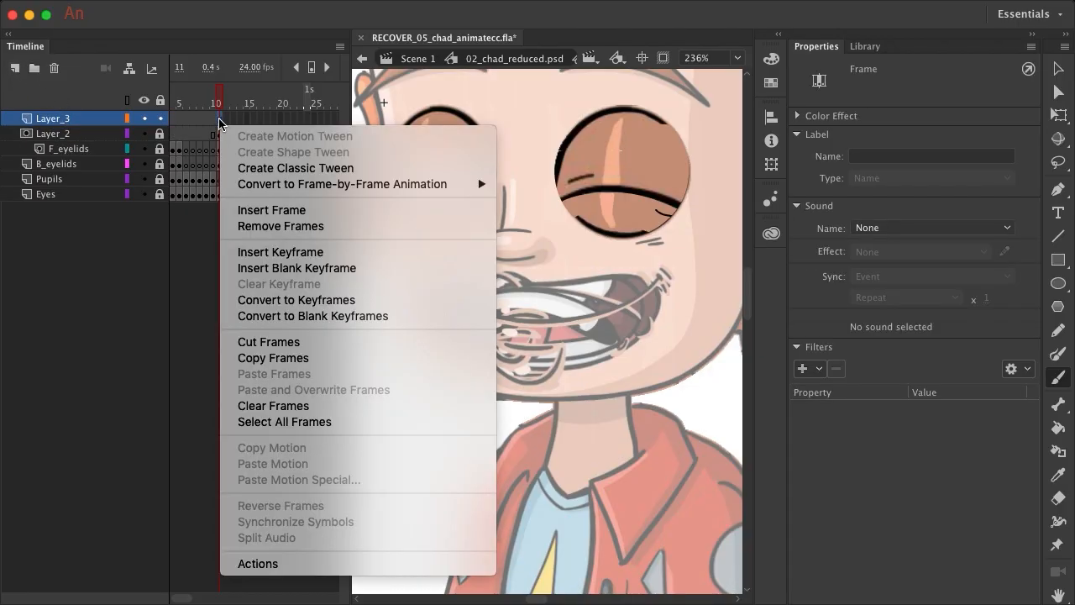
left_click(271, 252)
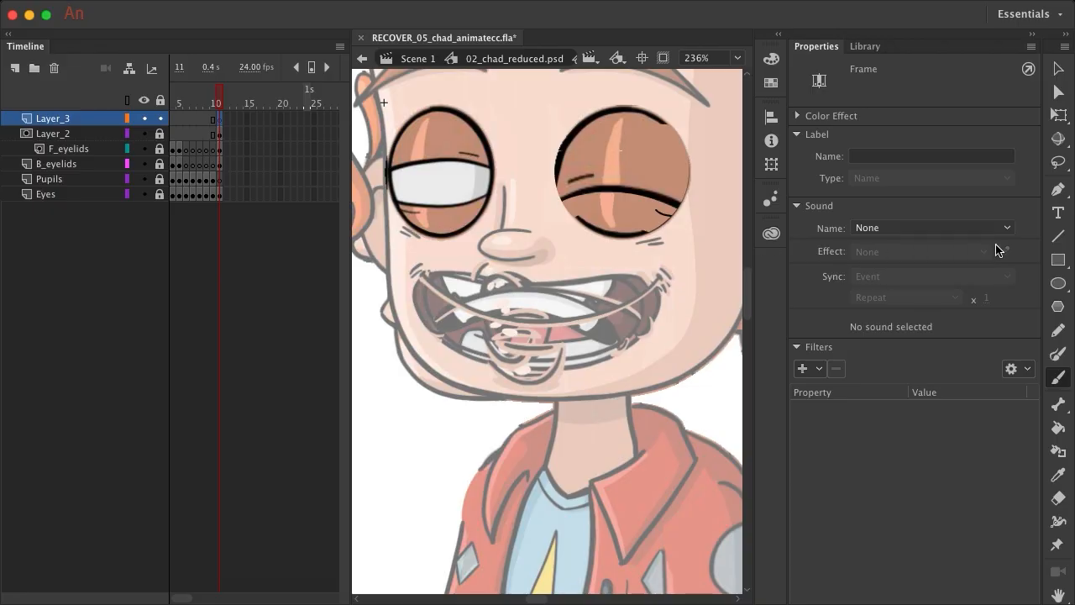
- Set up the Oval tool with a black stroke and no fill
left_click(1058, 283)
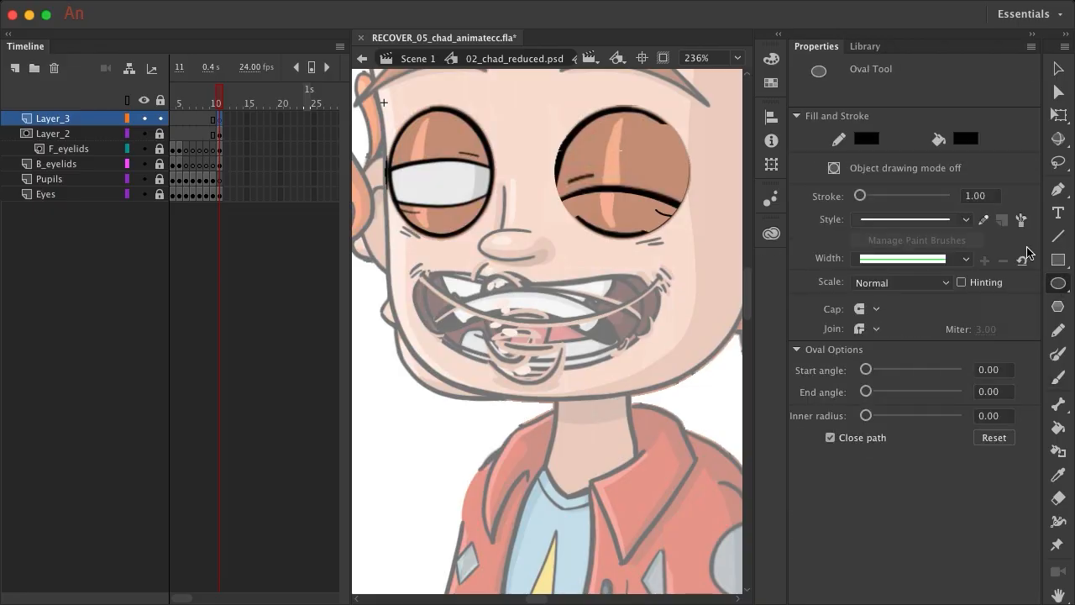
left_click(966, 140)
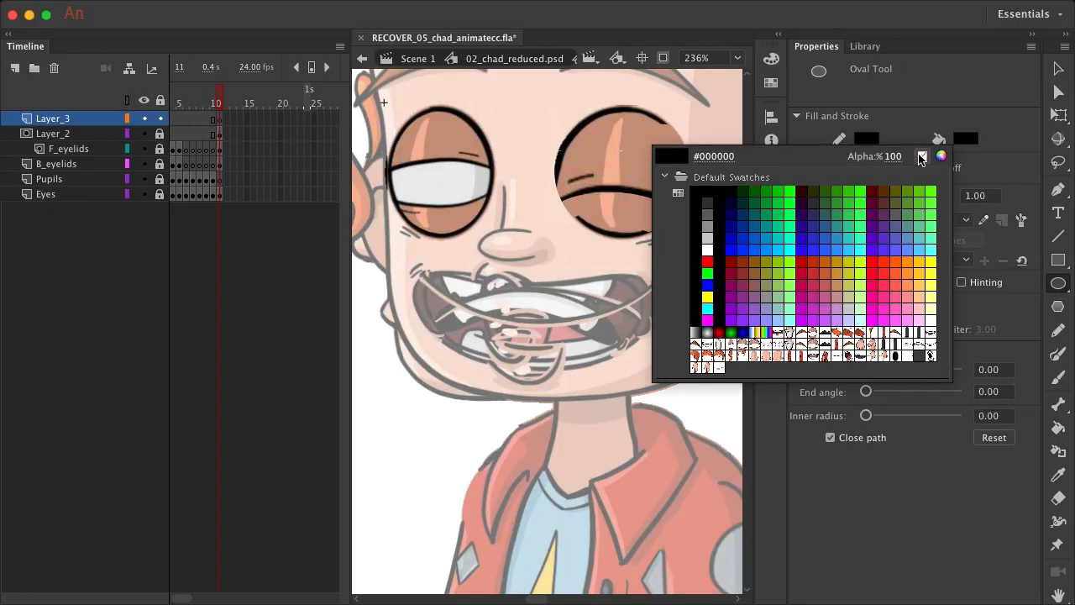
left_click(921, 156)
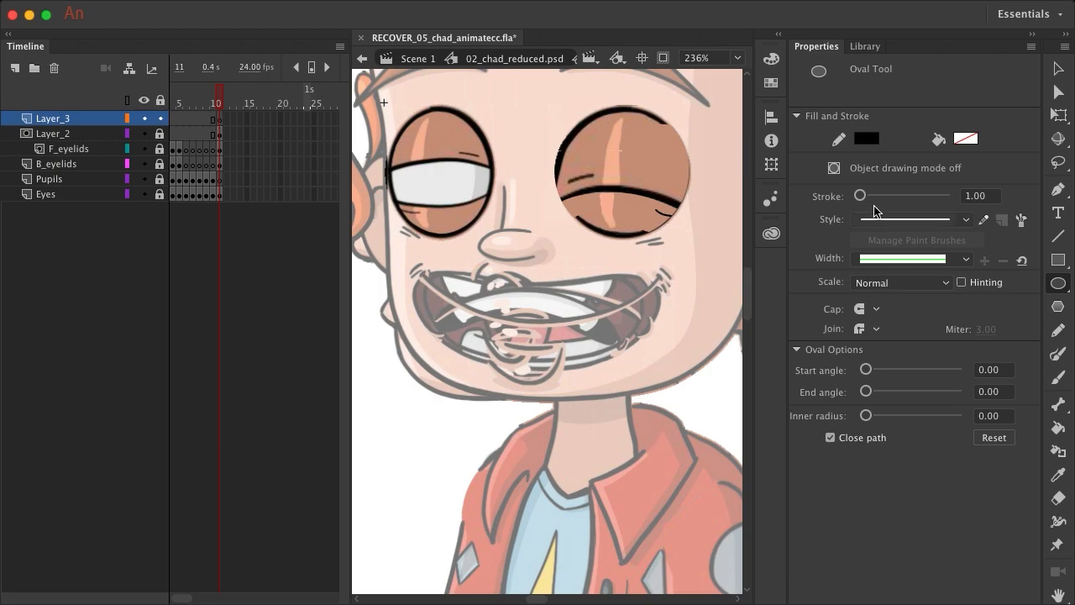
left_click_drag(860, 197, 862, 198)
mouse_move(548, 105)
left_mouse_down()
mouse_move(625, 164)
mouse_move(690, 239)
left_mouse_up()
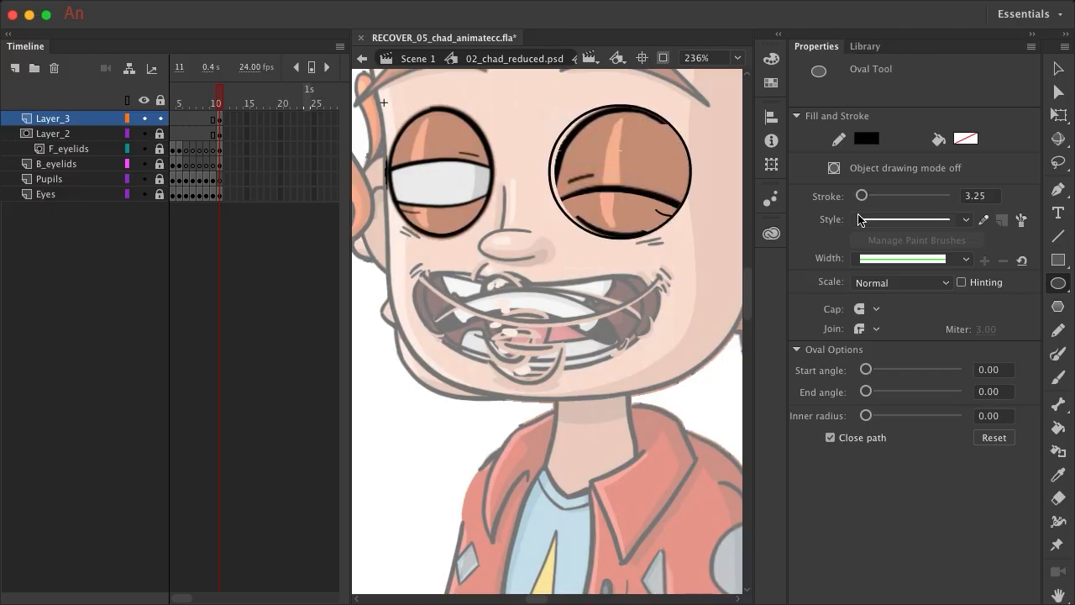
key("super+z")
- Set the stroke size to 6 and draw a circular outline about 155.5 px across around the front eye
left_click(982, 194)
type("6")
key("Return")
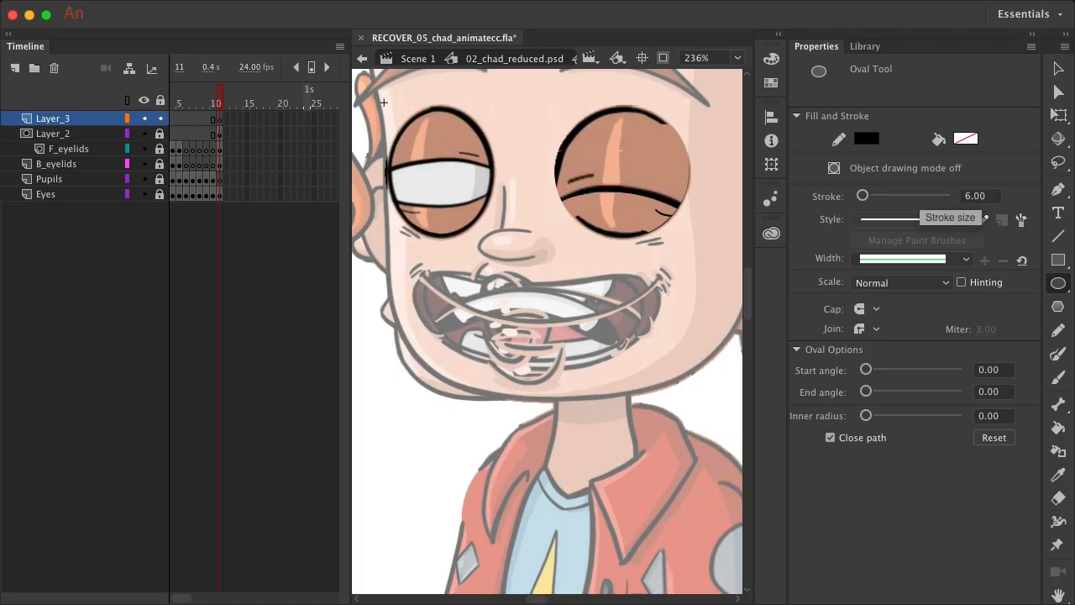
left_click_drag(553, 107, 690, 241)
left_click_drag(685, 203, 690, 206)
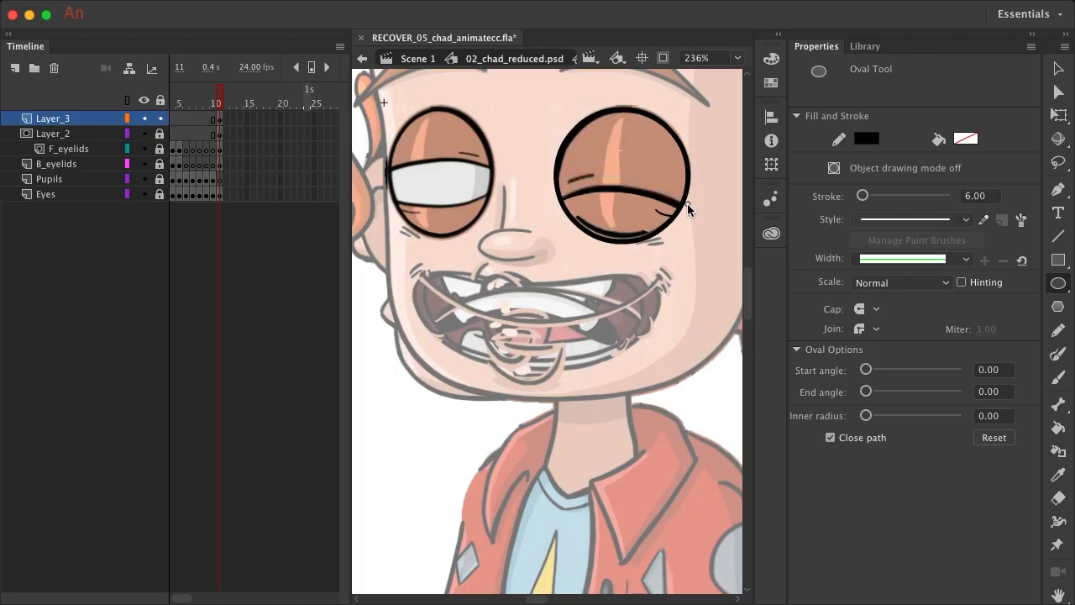
- Nudge the circular outline slightly up and right so it lines up with the front eye's edge
left_click(1056, 71)
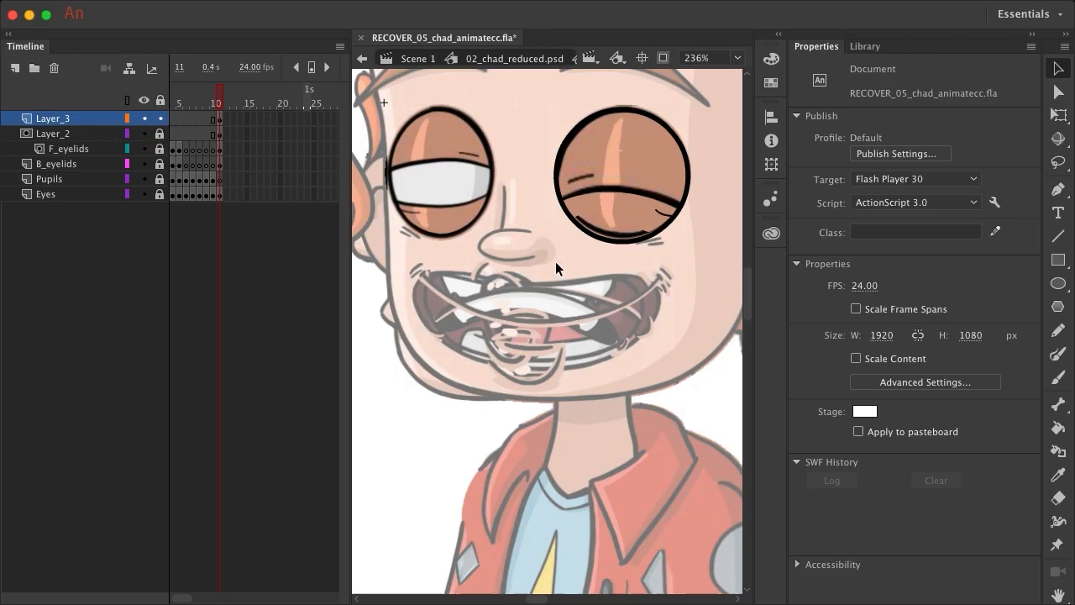
left_click(607, 242)
key("Up")
key("Up")
key("Right")
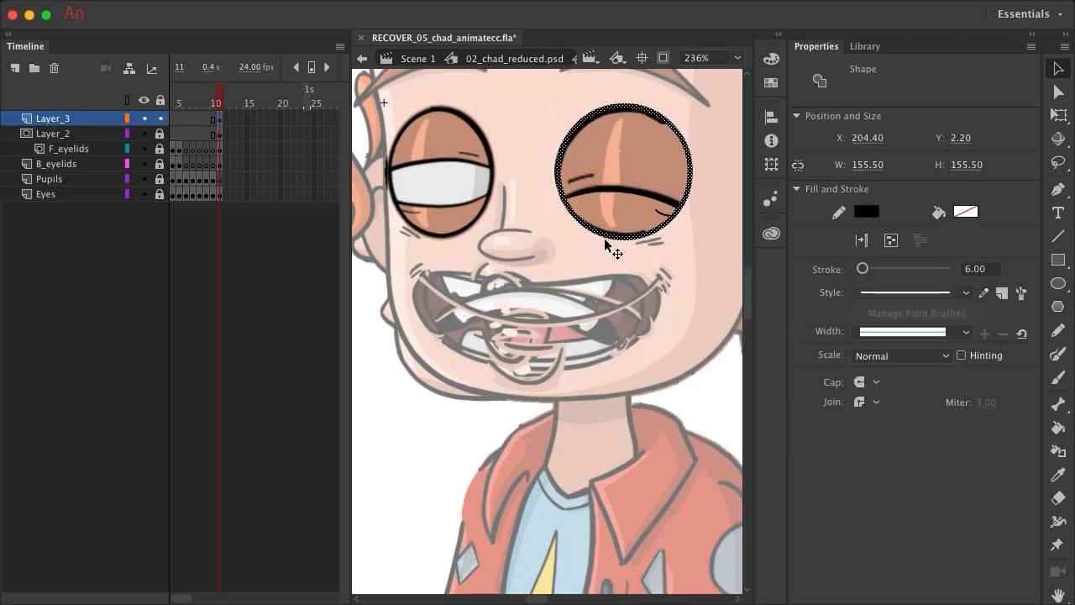
key("Down")
key("Up")
key("Up")
key("Down")
left_click(700, 231)
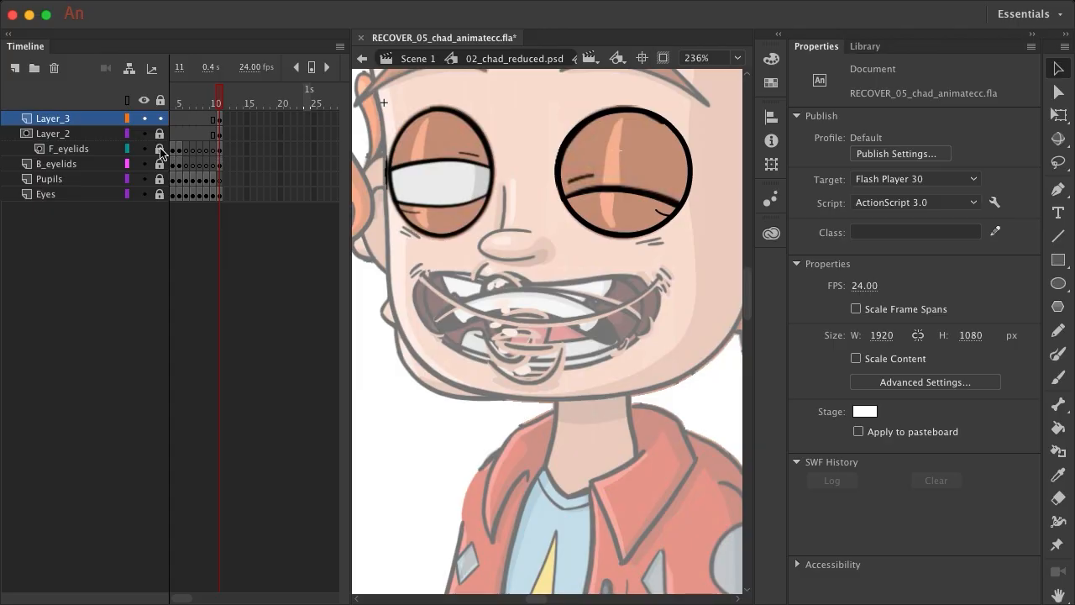
- Unlock F_eyelids, hide the Layer_2 mask and lock Layer_3
scroll(160, 149, "right", 3)
scroll(161, 149, "left", 4)
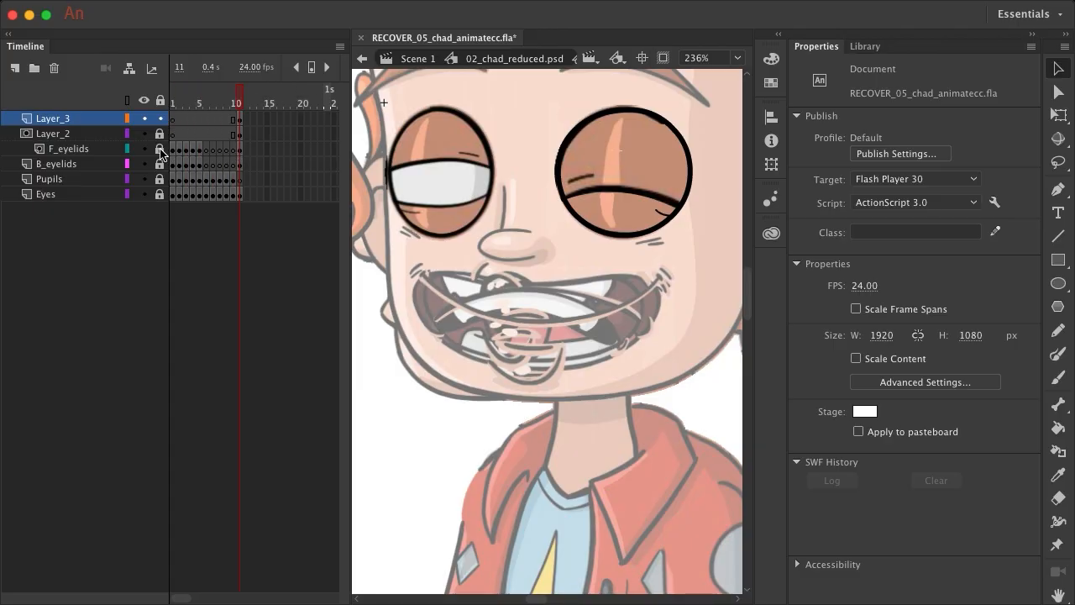
left_click(160, 152)
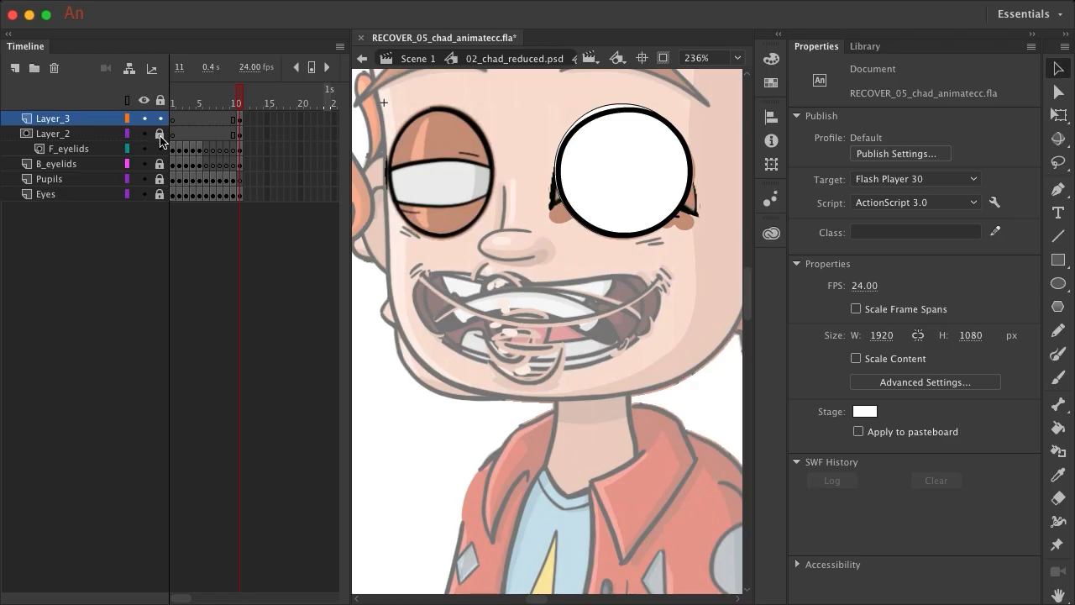
left_click(144, 134)
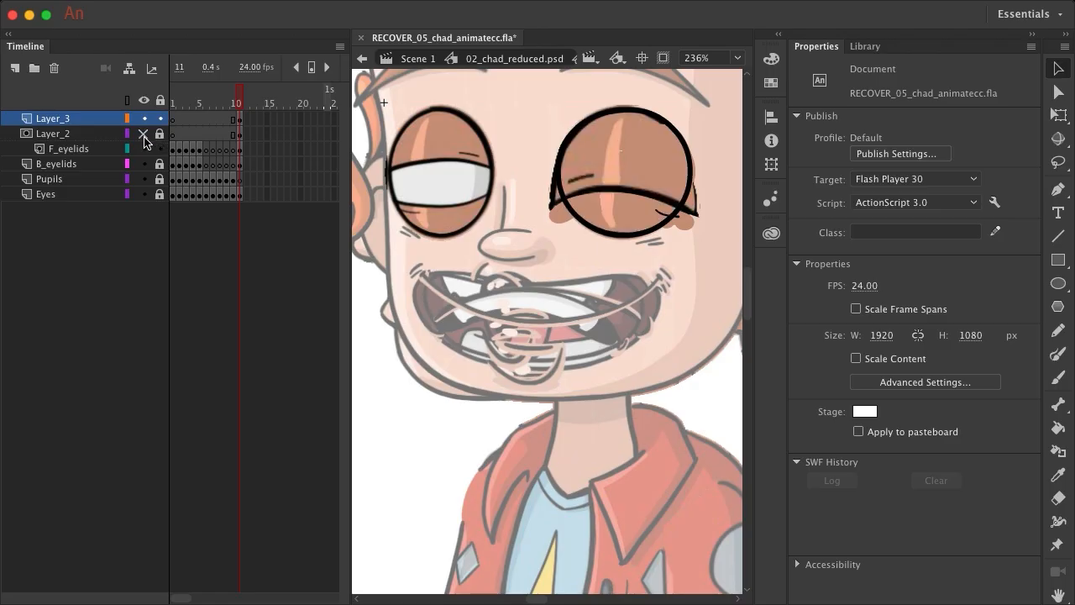
left_click(161, 120)
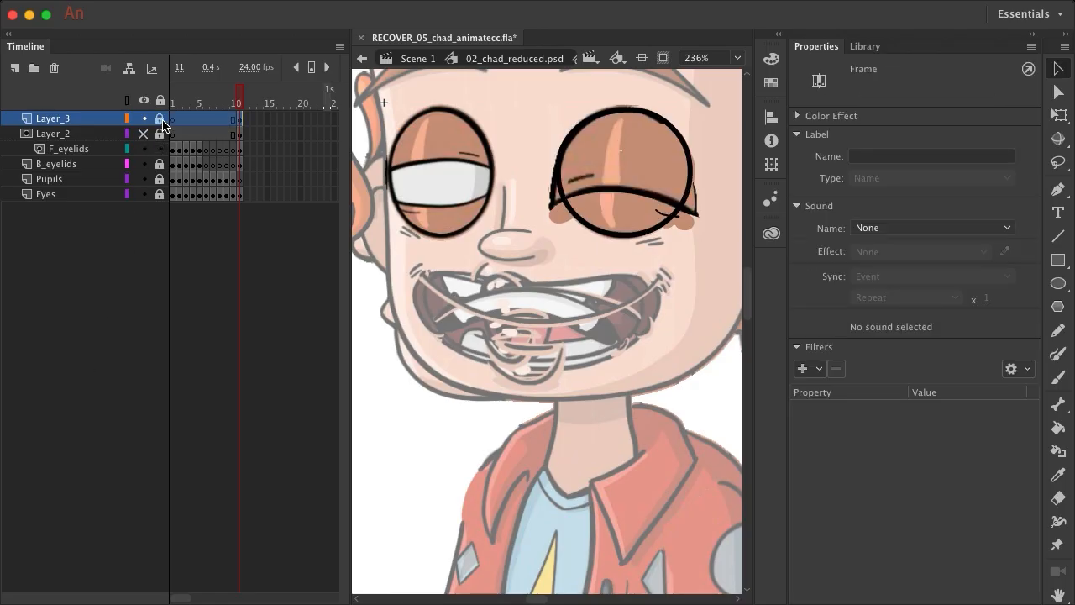
- Copy the F_eyelids keyframe at frame 11 onto the same frame of B_eyelids and unlock B_eyelids
left_click(239, 149)
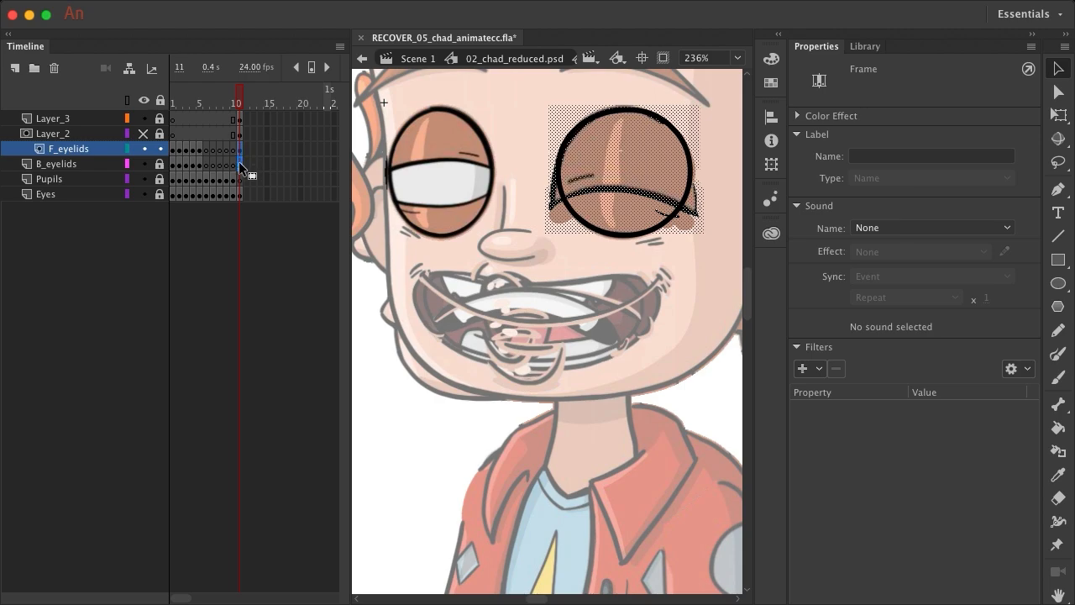
left_click(239, 162)
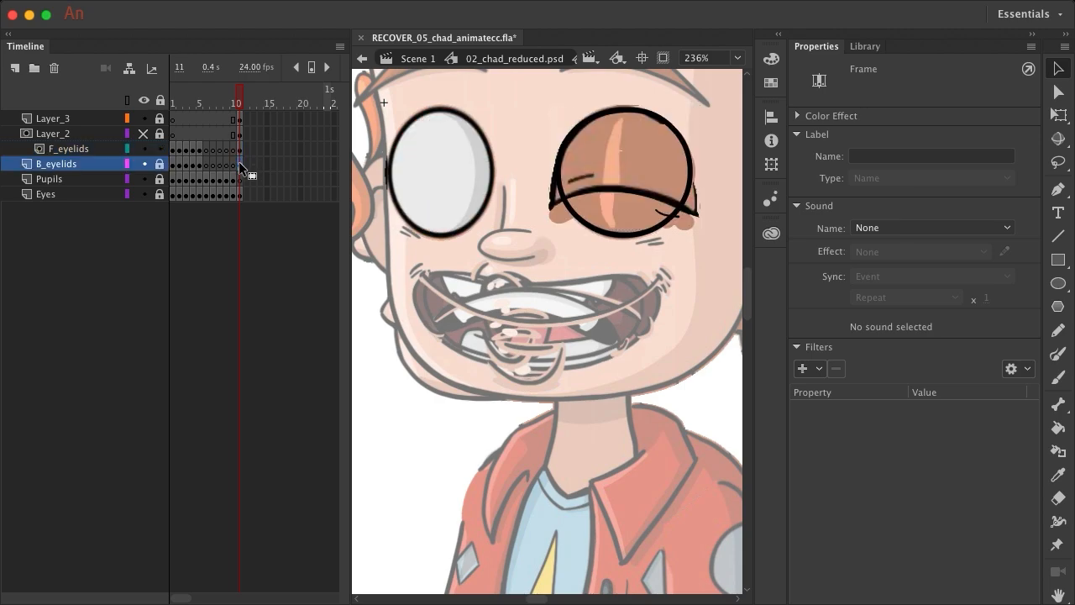
left_click(159, 164)
- Move the copied eyelid artwork left onto the back eye and narrow it to about 136 px wide
key("shift+Left")
key("shift+Left")
key("shift+Left")
key("shift+Left")
key("shift+Left")
key("shift+Left")
key("shift+Left")
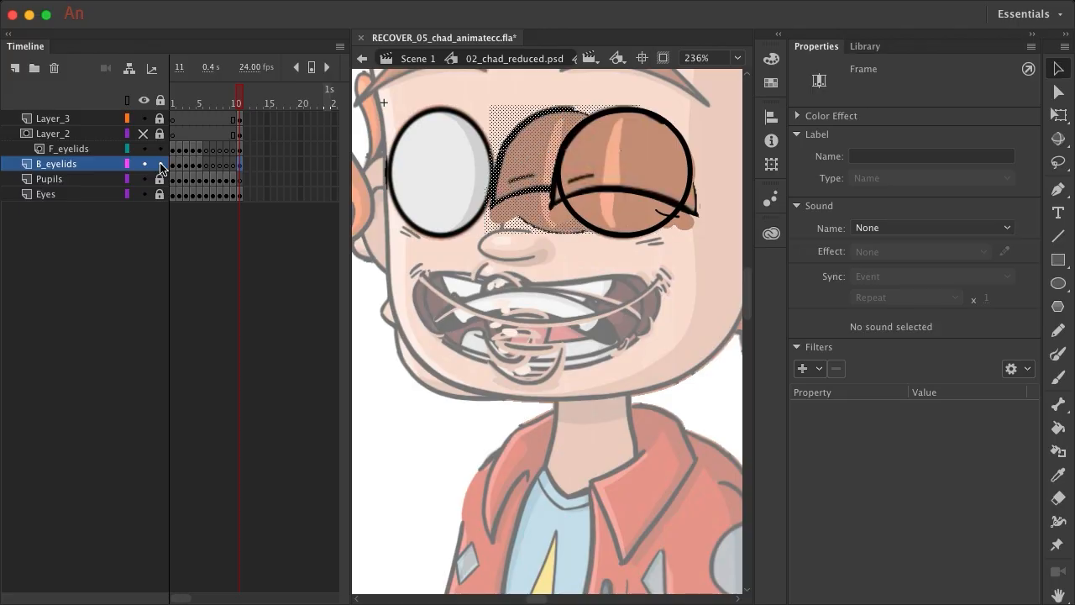
key("shift+Left")
key("shift+Left")
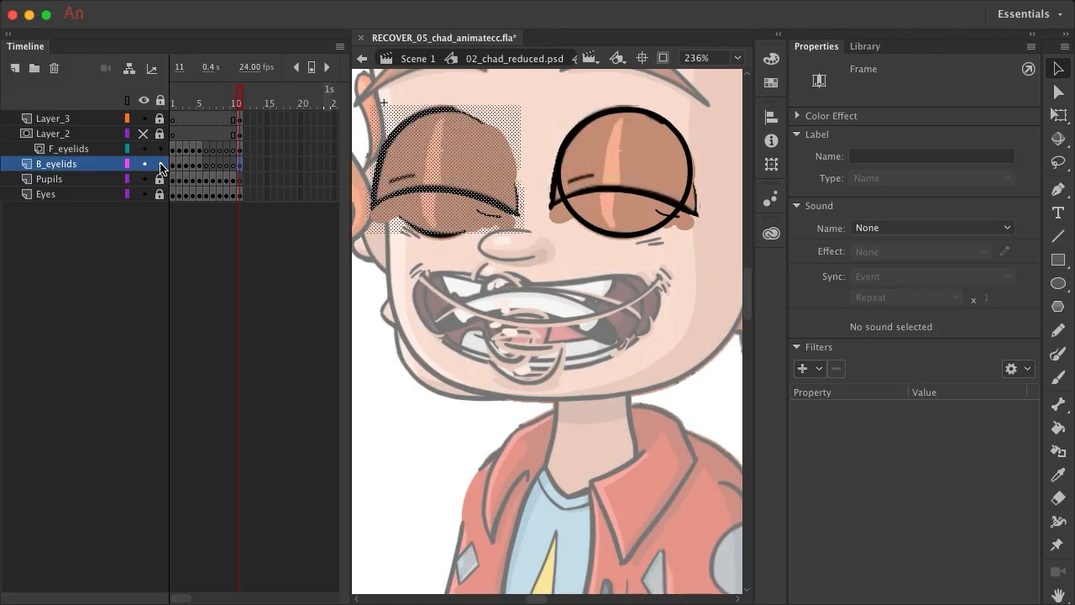
key("Left")
key("Left")
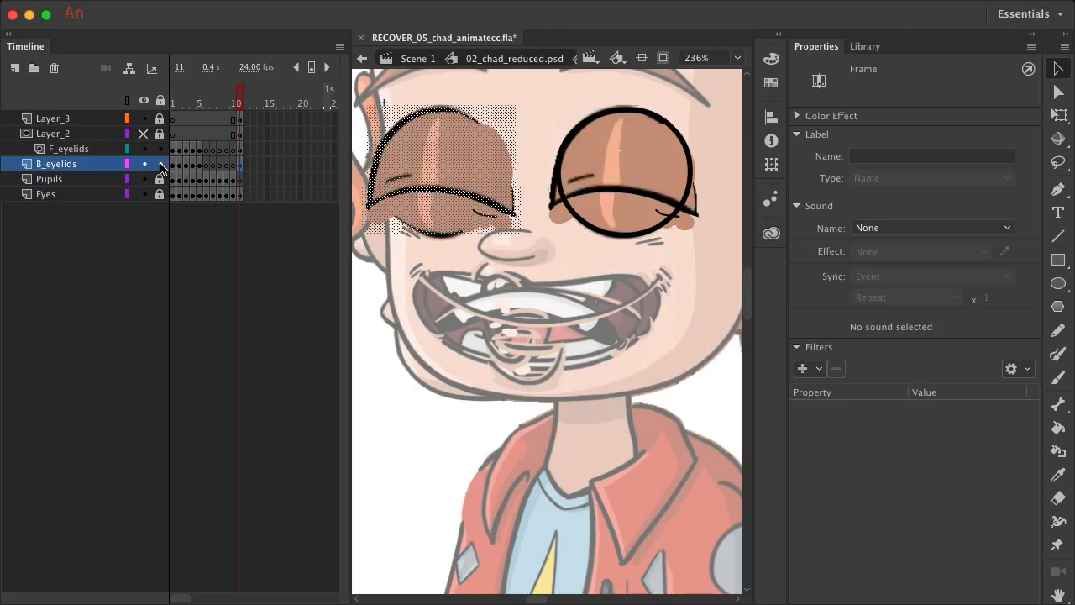
key("q")
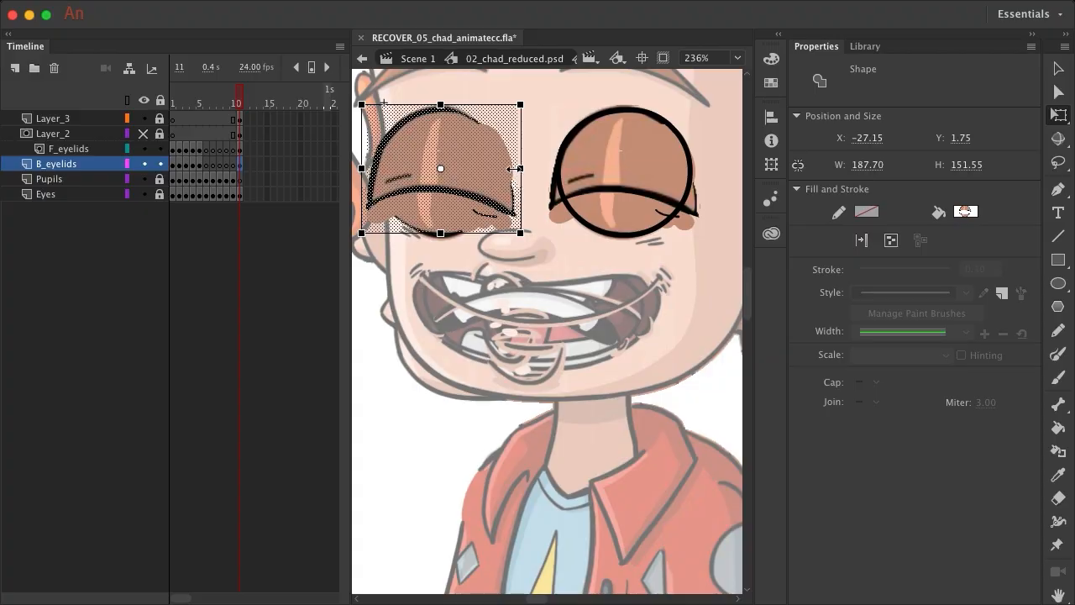
mouse_move(522, 168)
left_mouse_down()
mouse_move(480, 173)
mouse_move(500, 169)
left_mouse_up()
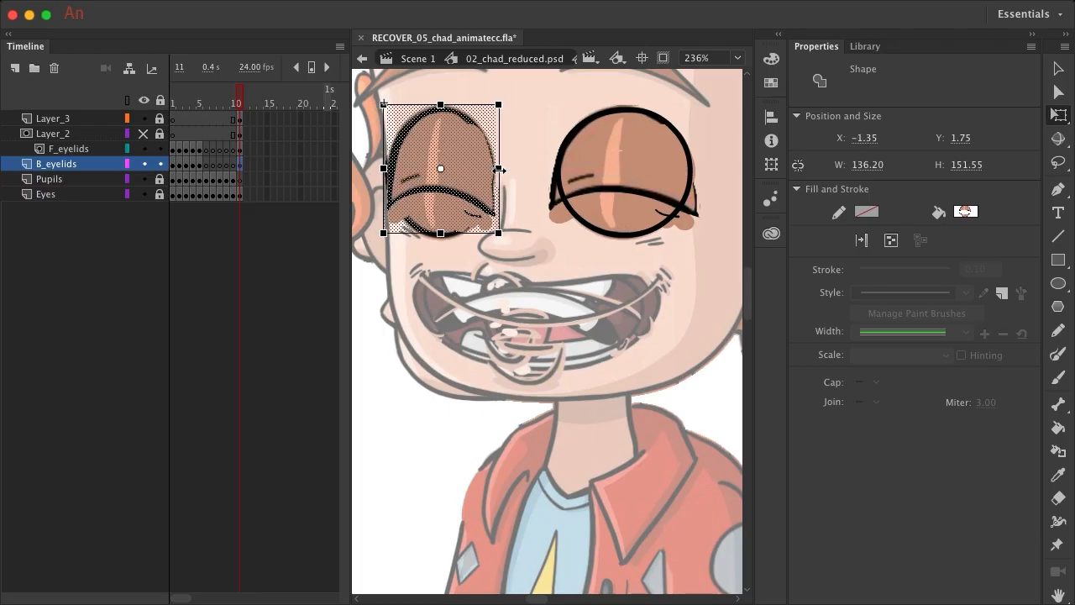
- Duplicate the Layer_2 mask, place the copy directly above B_eyelids and nest B_eyelids under it as a masked layer
left_click(53, 139)
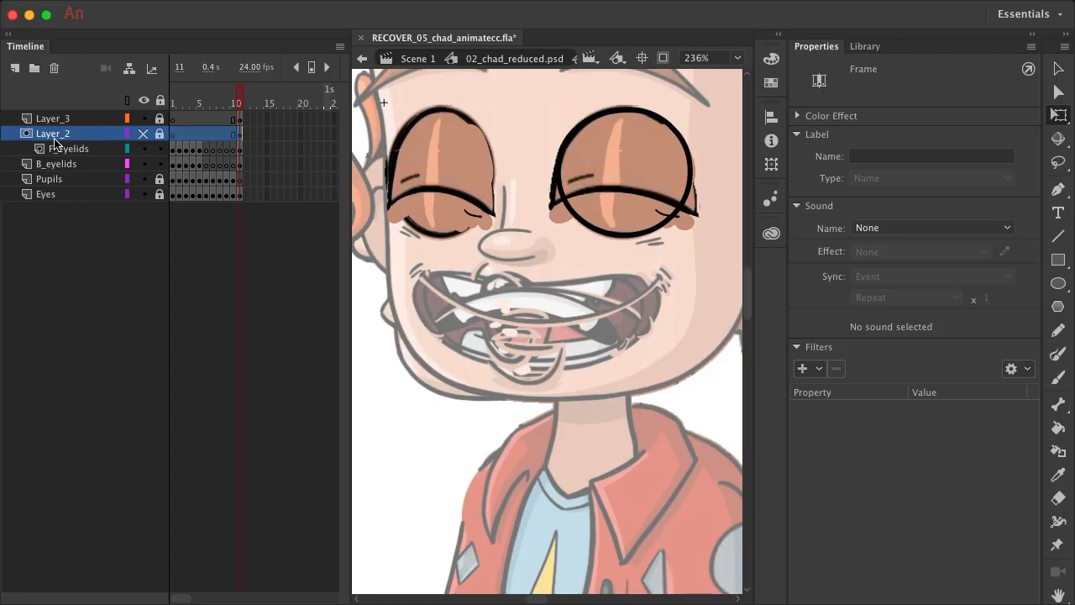
right_click(53, 141)
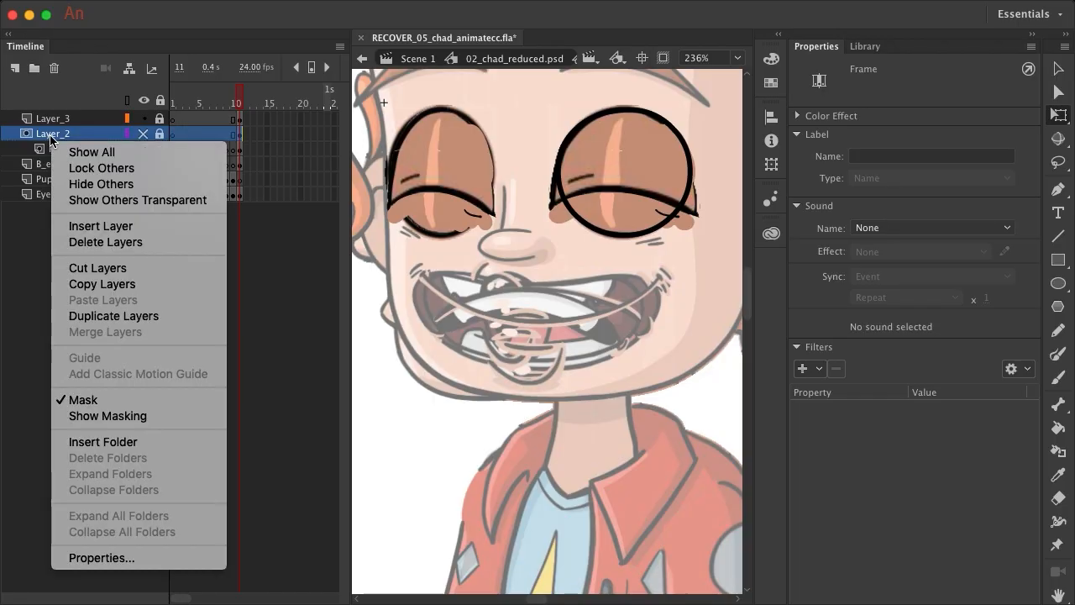
left_click(103, 319)
left_click_drag(66, 139, 67, 176)
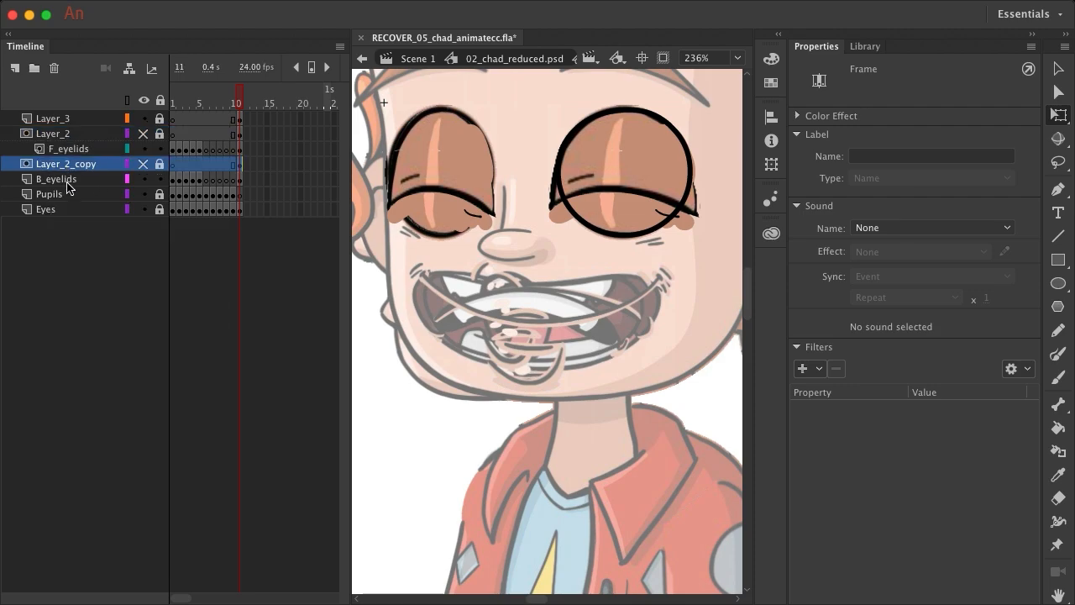
left_click(67, 181)
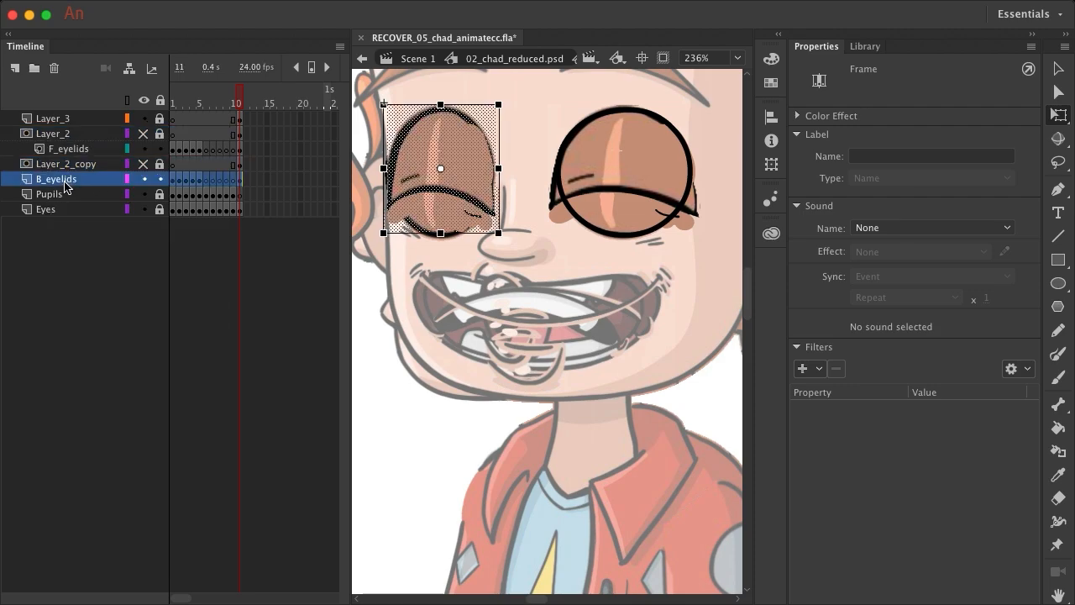
left_click_drag(65, 184, 67, 176)
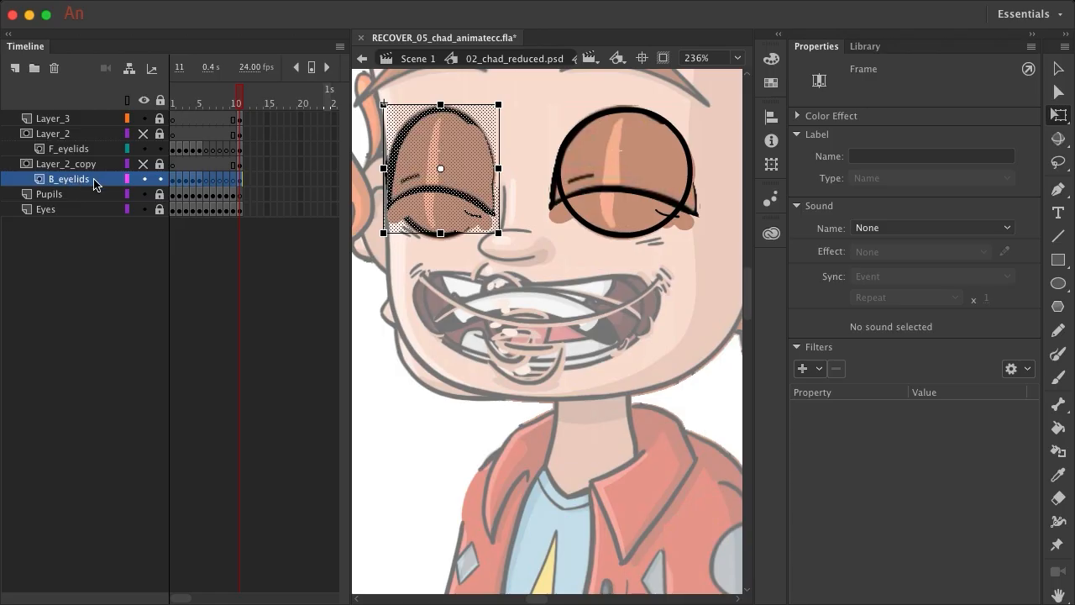
- Show and unlock Layer_2_copy and move its mask circle at frame 11 left onto the back eye
left_click(242, 178)
left_click(144, 164)
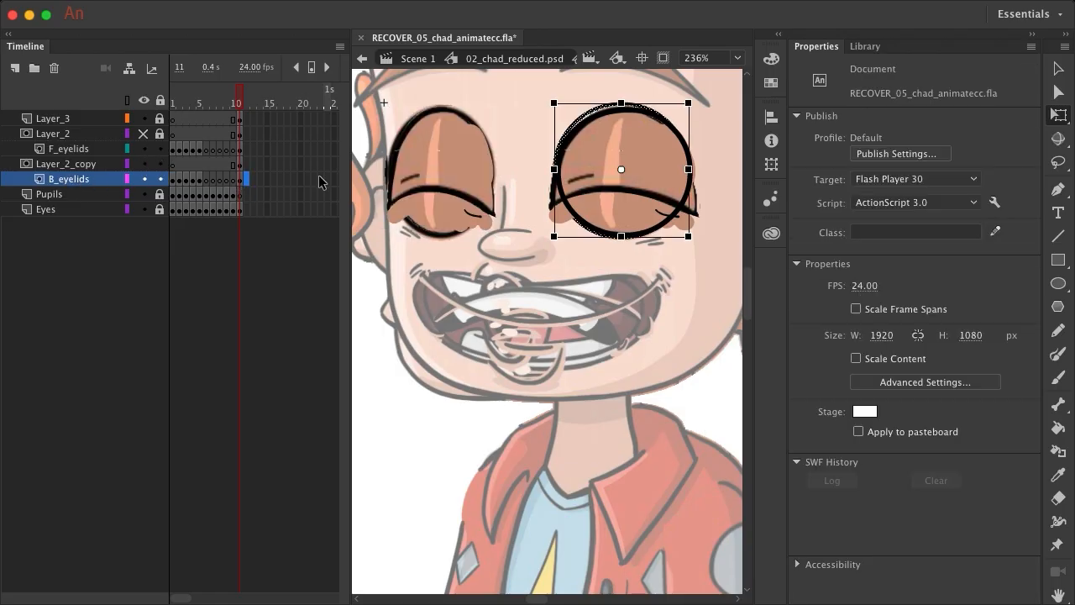
left_click(1060, 70)
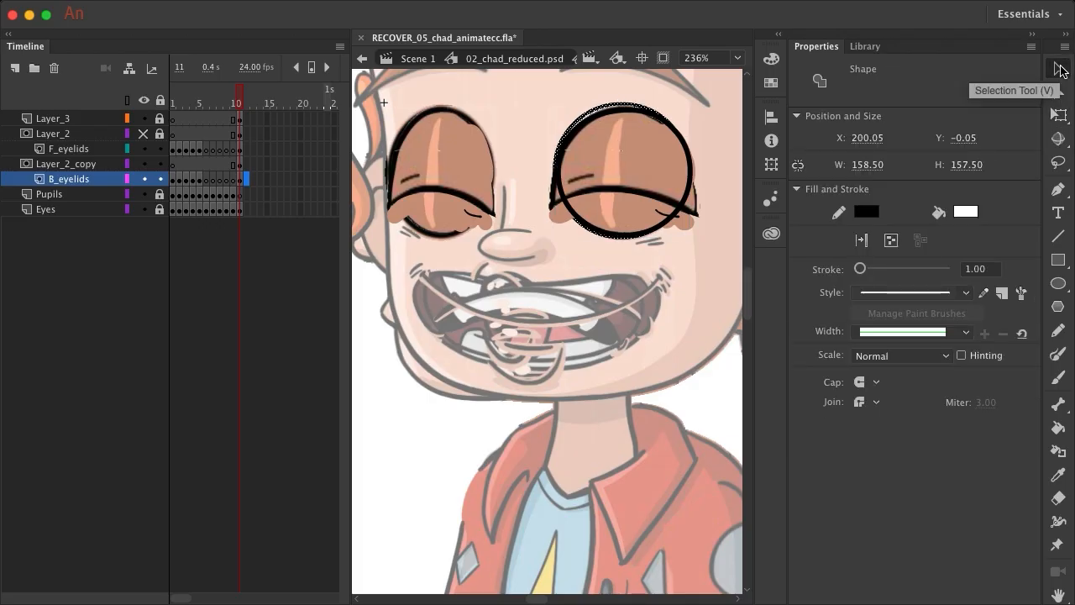
key("shift+Left")
key("shift+Left")
key("shift+Left")
key("shift+Left")
key("shift+Left")
key("shift+Left")
key("shift+Left")
key("shift+Left")
key("shift+Left")
key("shift+Left")
key("shift+Left")
key("shift+Left")
key("shift+Left")
key("shift+Left")
key("shift+Left")
key("shift+Left")
key("shift+Left")
key("shift+Left")
key("shift+Left")
key("shift+Left")
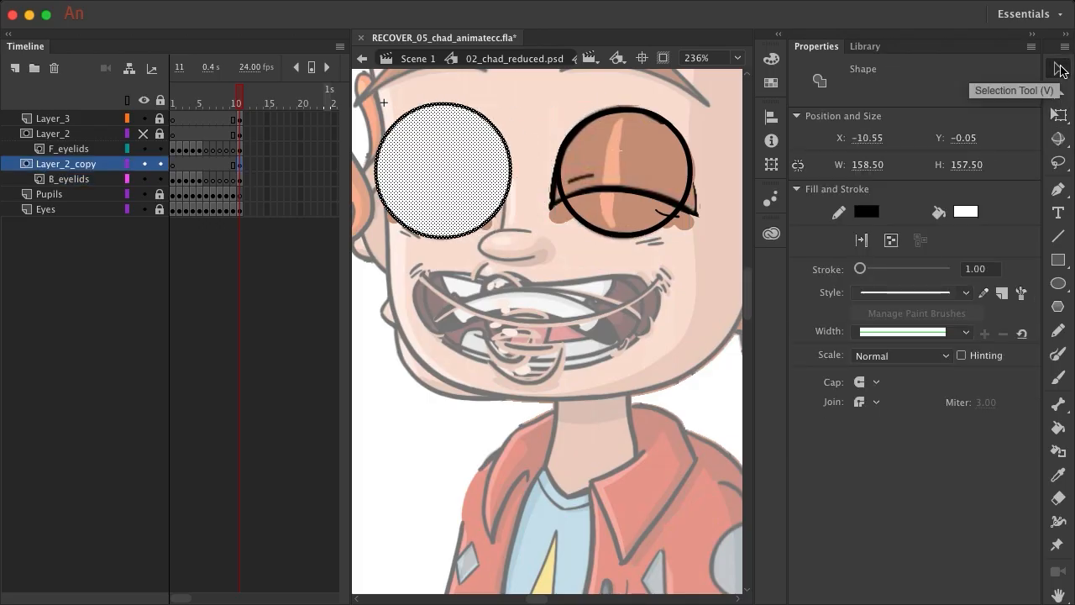
key("Left")
key("Left")
- Reshape the copied mask circle into an oval about 129 by 153 px to fit the back eye
left_click(1058, 115)
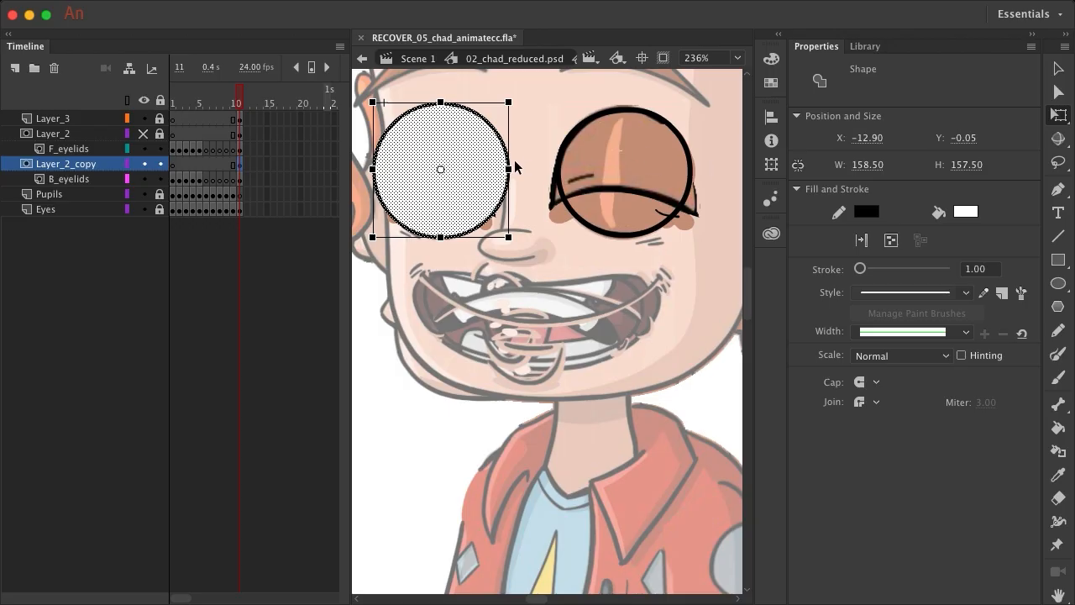
mouse_move(510, 170)
left_mouse_down()
mouse_move(456, 170)
mouse_move(500, 172)
left_mouse_up()
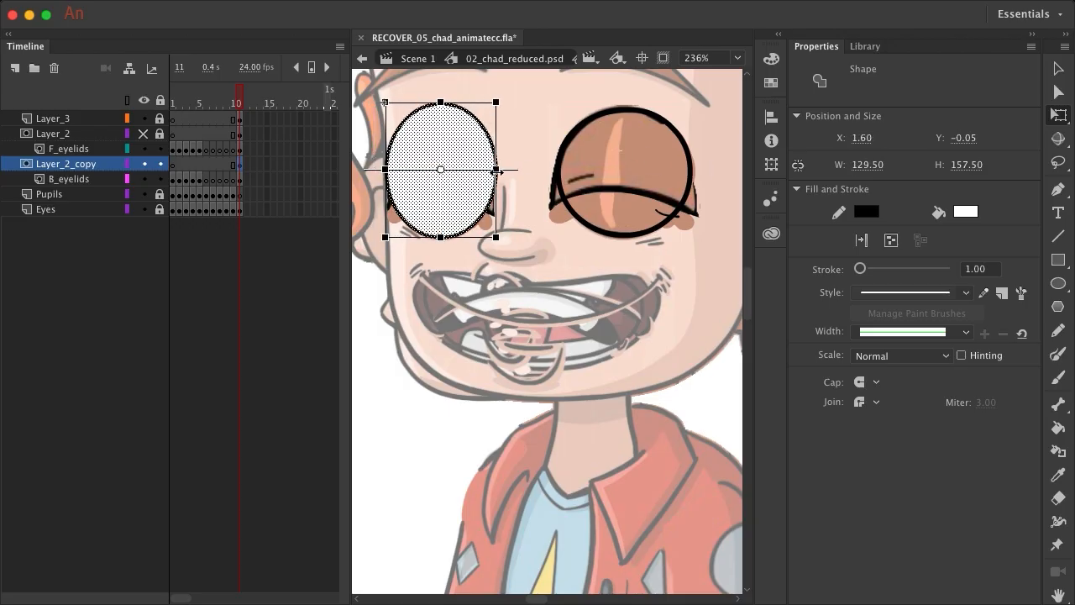
mouse_move(440, 102)
left_mouse_down()
mouse_move(440, 117)
mouse_move(440, 104)
left_mouse_up()
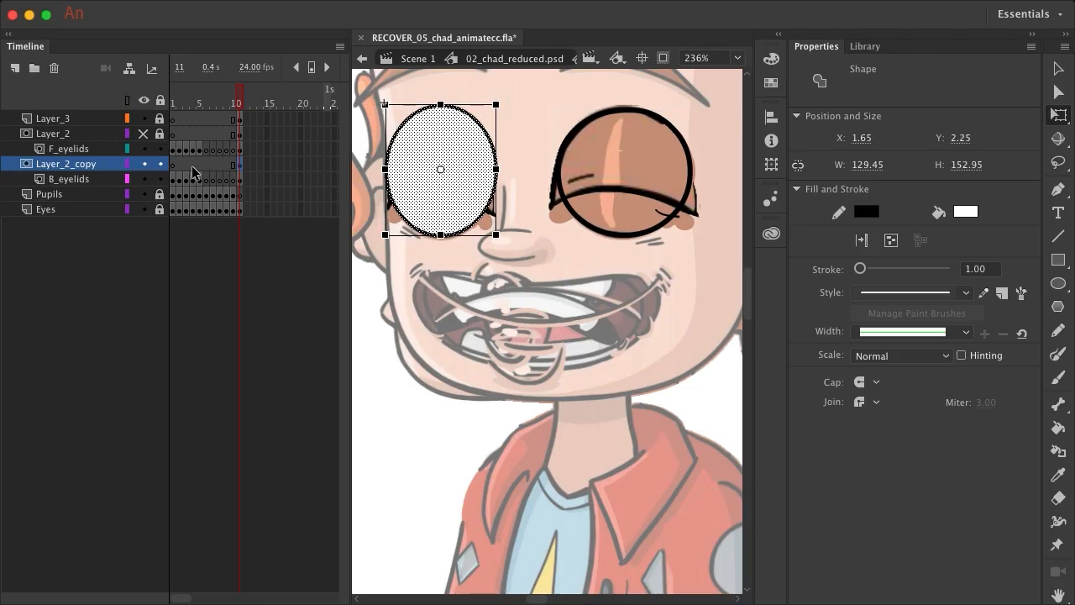
- Lock all layers and make every layer visible to preview both masked eyelids
left_click(159, 100)
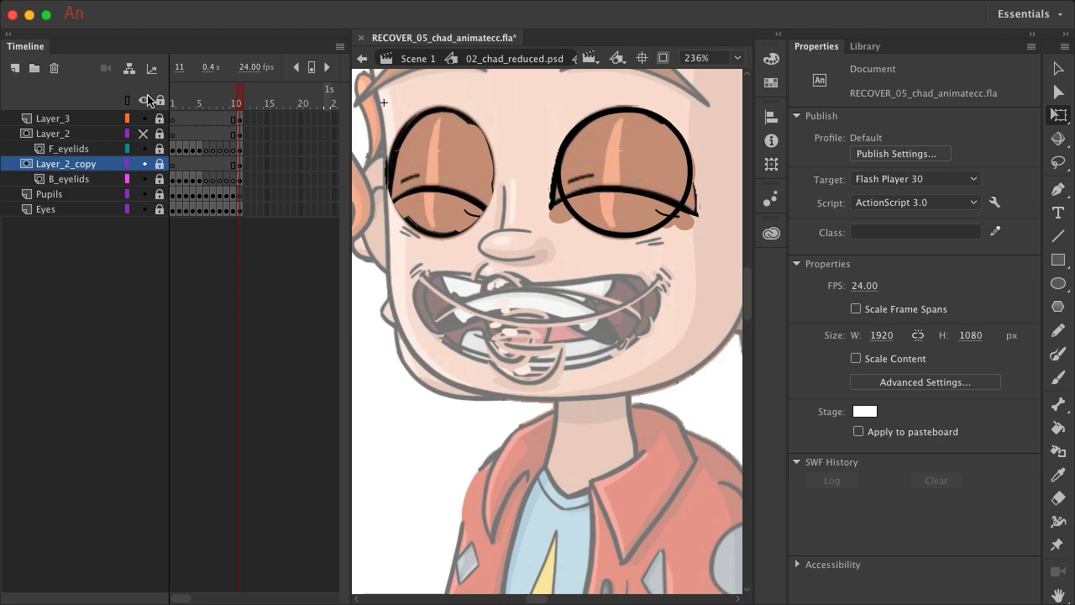
left_click(145, 99)
left_click(146, 101)
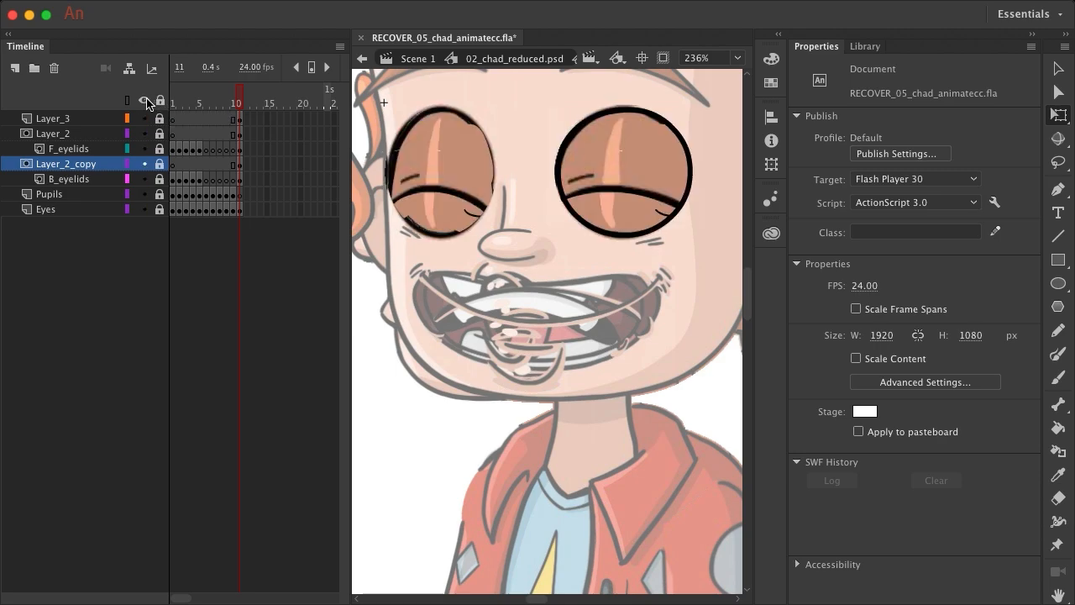
- Unlock and duplicate the Layer_3 eye outline, and place the duplicate layer directly above Layer_2_copy
left_click(50, 118)
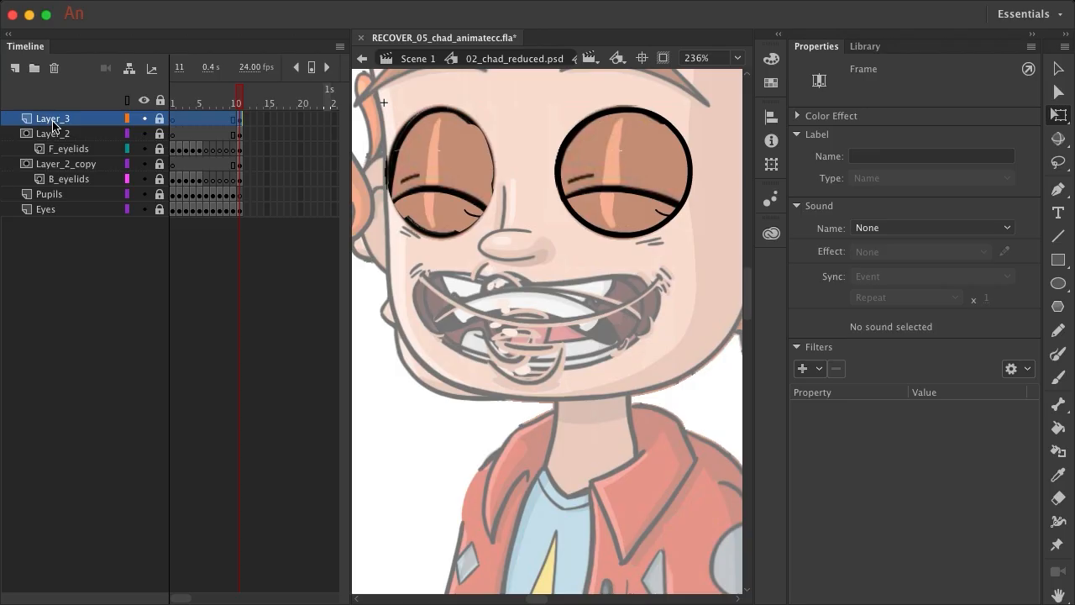
left_click(160, 119)
left_click(47, 122)
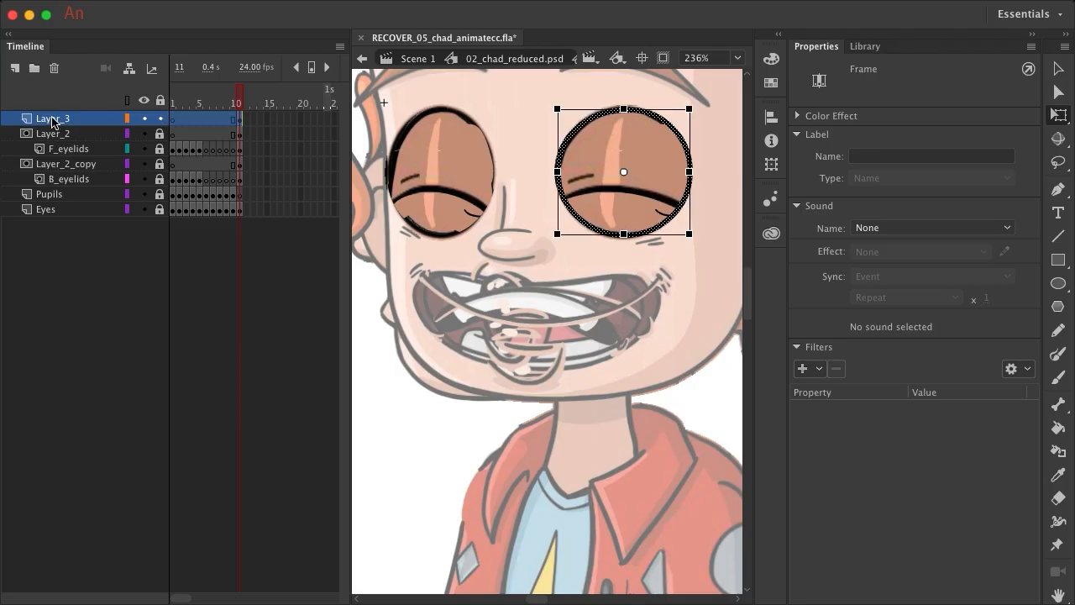
right_click(52, 123)
left_click(122, 298)
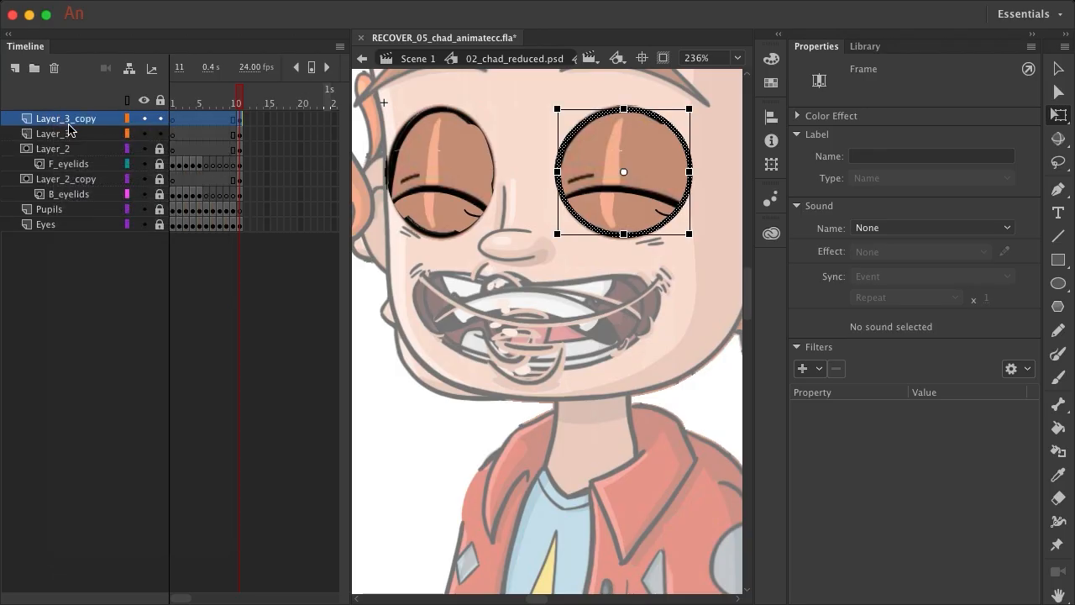
mouse_move(74, 124)
left_mouse_down()
mouse_move(82, 176)
mouse_move(5, 179)
left_mouse_up()
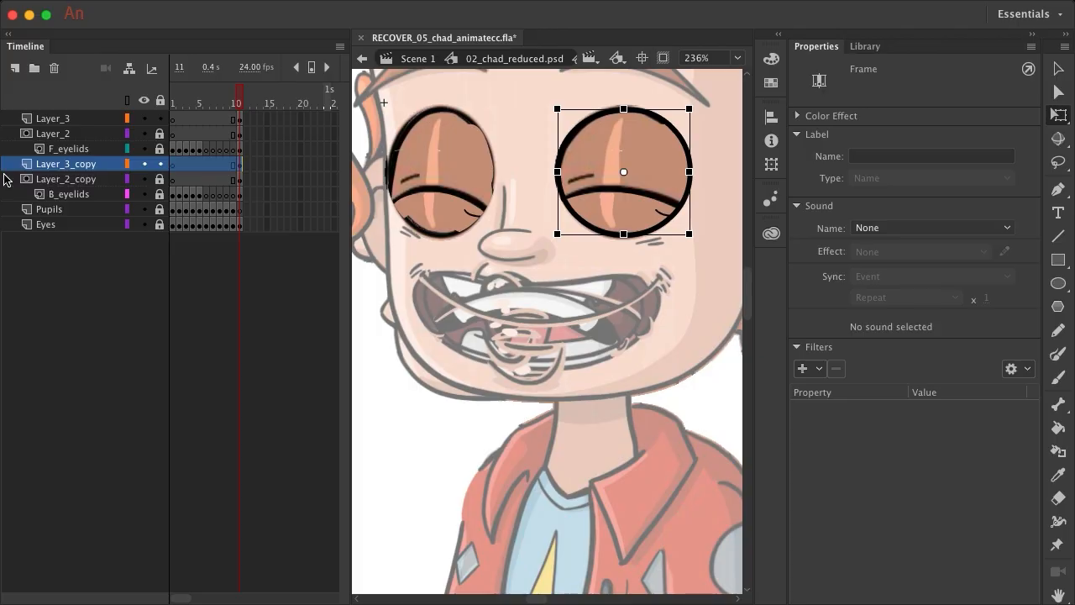
- Move the duplicated circle outline horizontally left from the front eye until it is centred over the back eye
left_click(1059, 70)
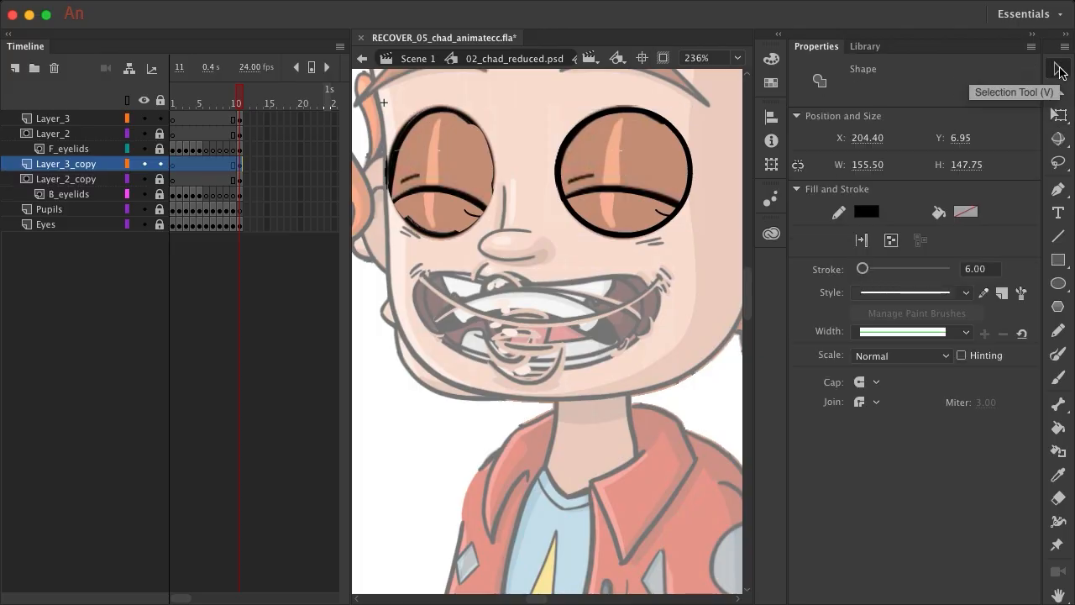
key("shift+Left")
key("shift+Left")
key("shift+Left")
key("shift+Left")
key("shift+Left")
key("shift+Left")
key("shift+Left")
key("shift+Left")
key("shift+Left")
key("shift+Left")
key("shift+Left")
key("shift+Left")
key("shift+Left")
key("shift+Left")
key("shift+Left")
key("shift+Left")
key("shift+Left")
key("shift+Left")
key("shift+Left")
key("shift+Left")
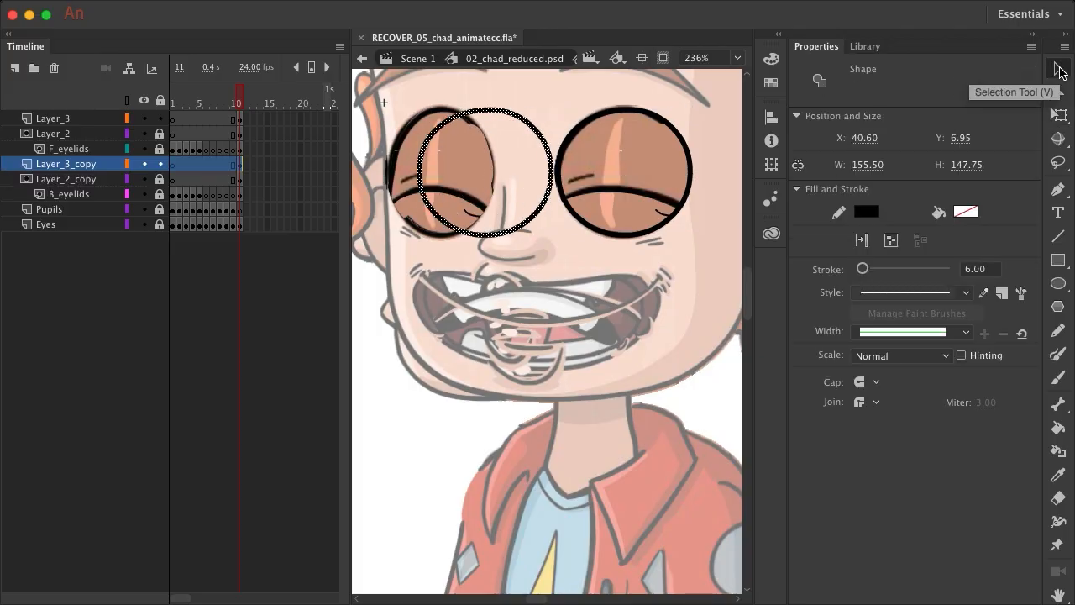
key("Left")
key("Left")
key("Left")
key("Left")
key("Left")
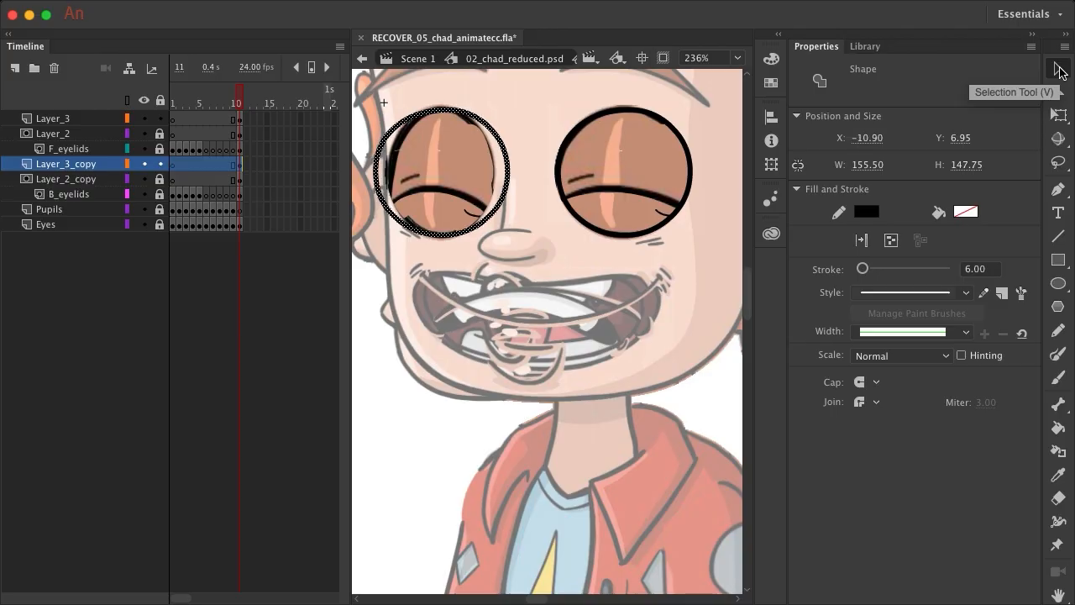
- Narrow the copied outline about its centre to about 124.5 px wide to fit the back eye
key("q")
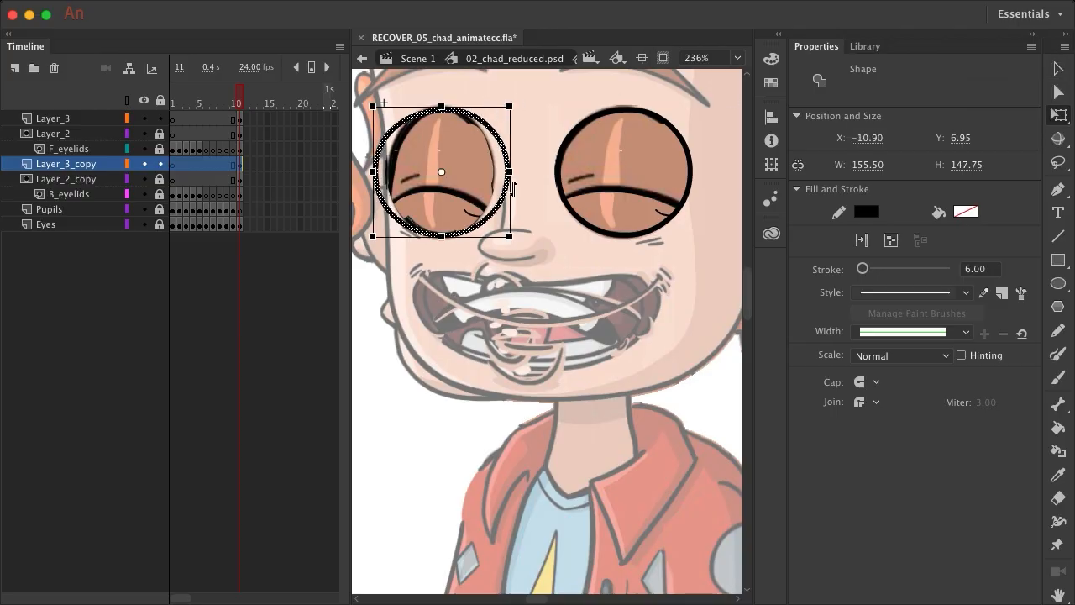
left_click_drag(514, 174, 500, 175)
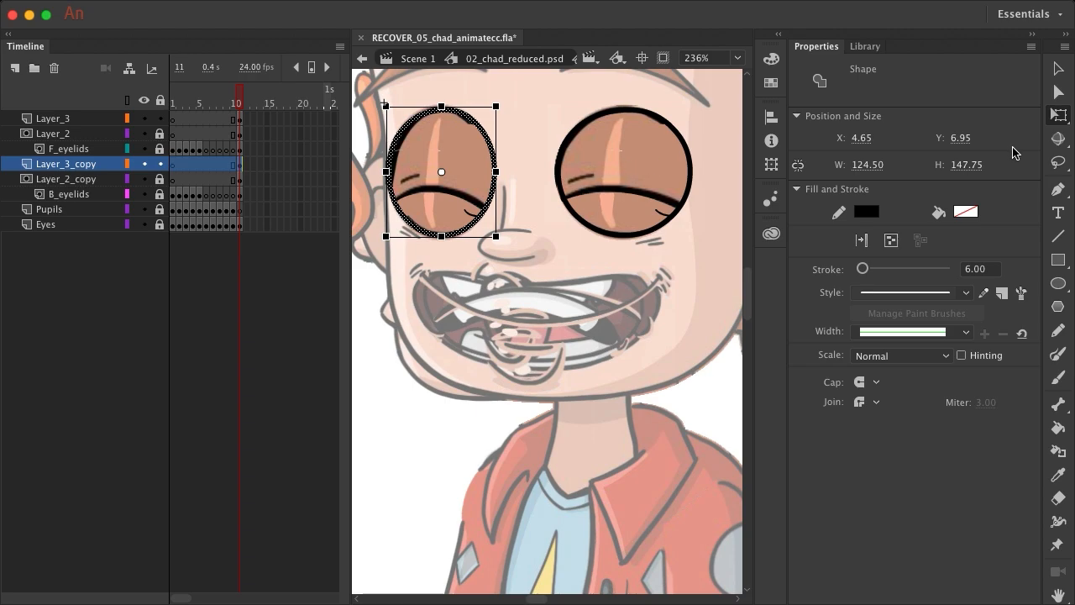
left_click(688, 343)
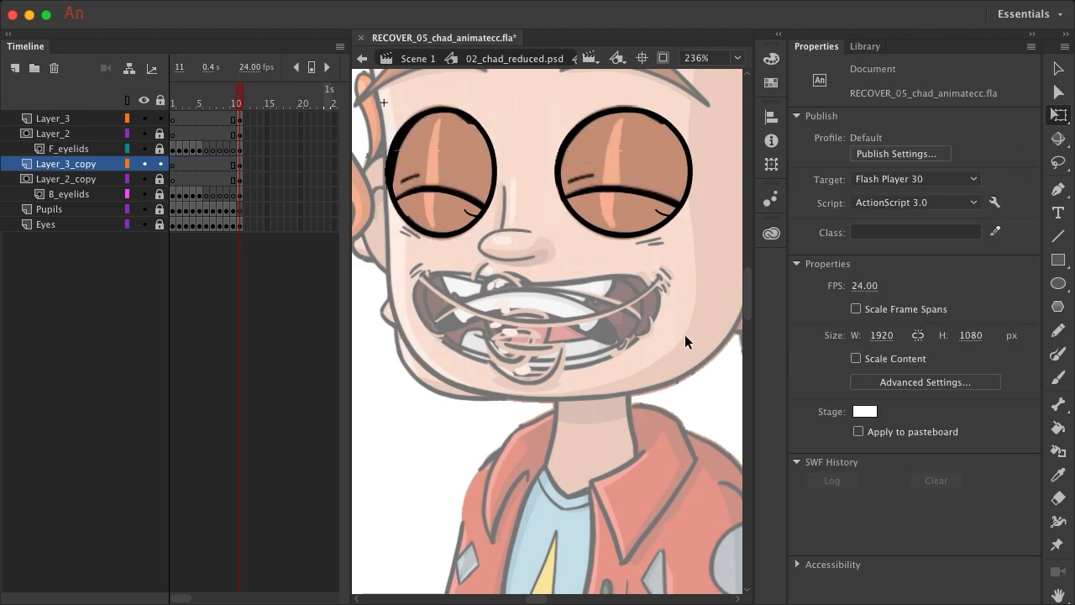
- Unlock B_eyelids, hide the Layer_2_copy mask and widen the frame 11 eyelid artwork to about 156 px
left_click(159, 194)
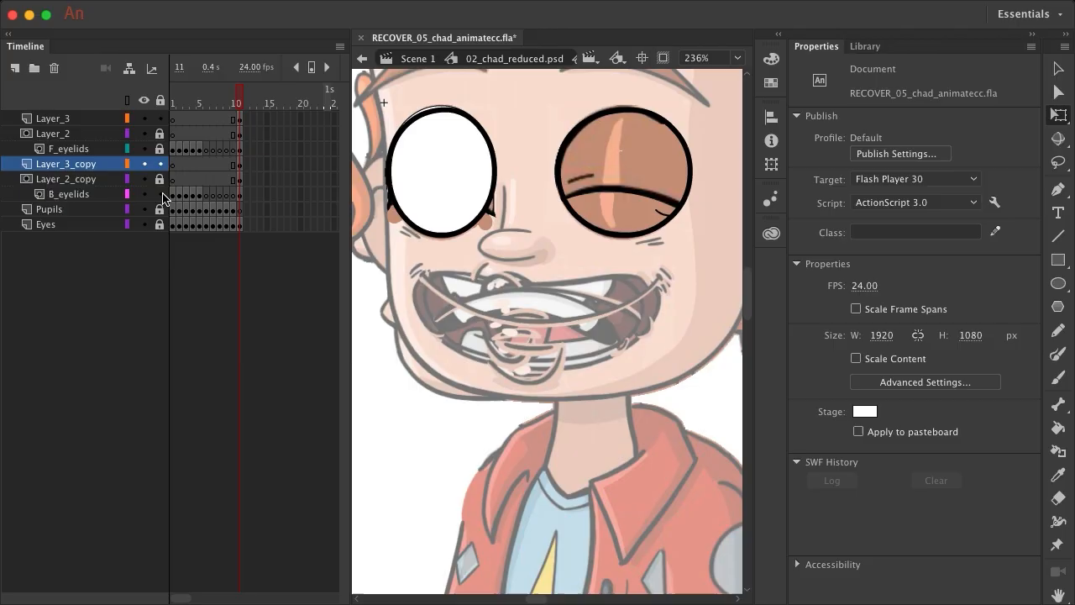
left_click(241, 195)
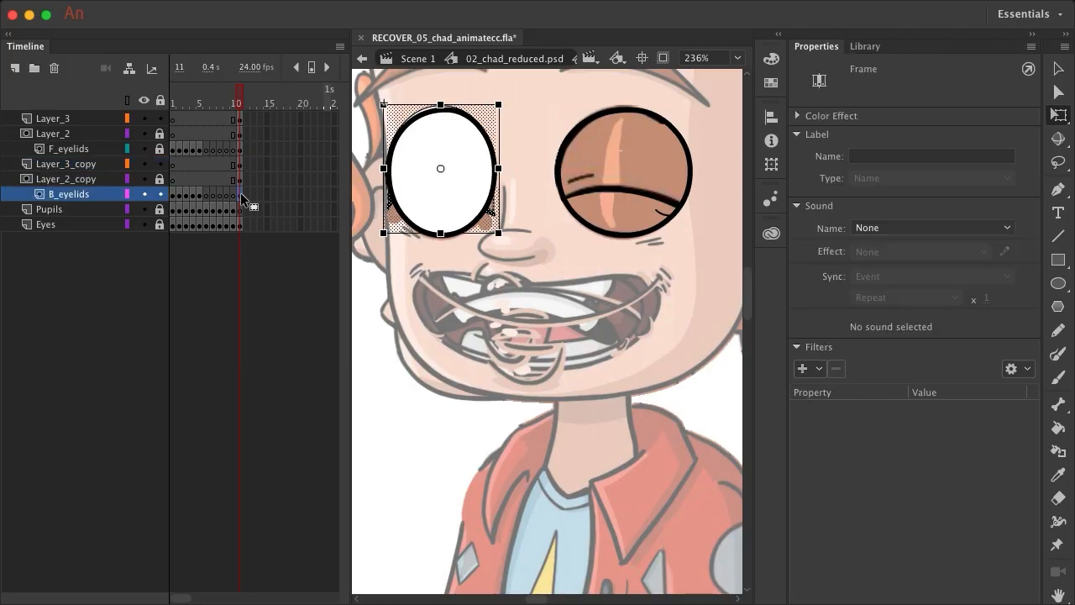
left_click(144, 179)
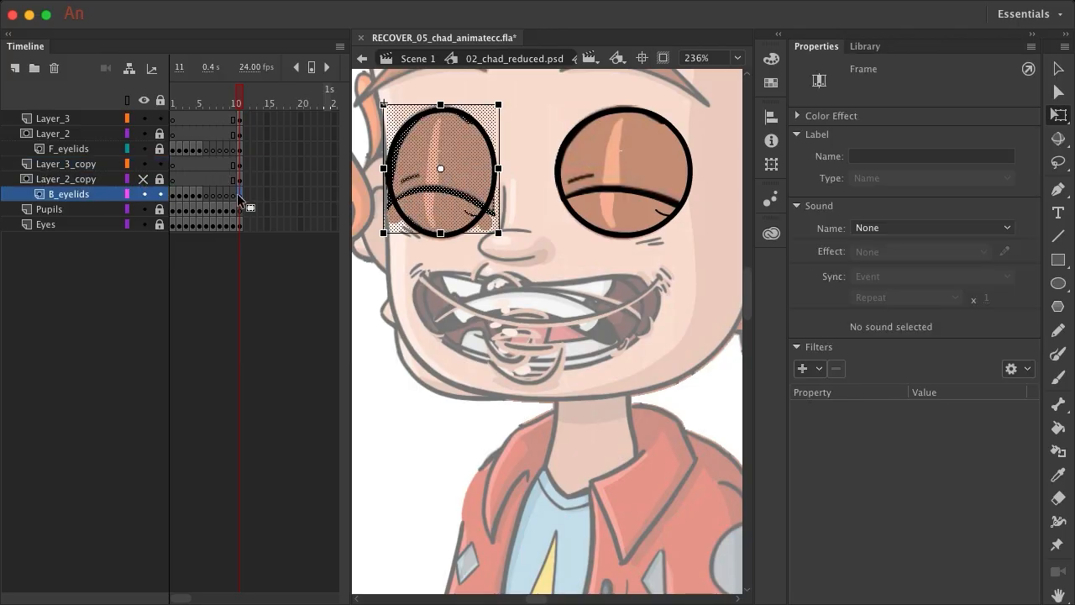
left_click_drag(498, 169, 506, 169)
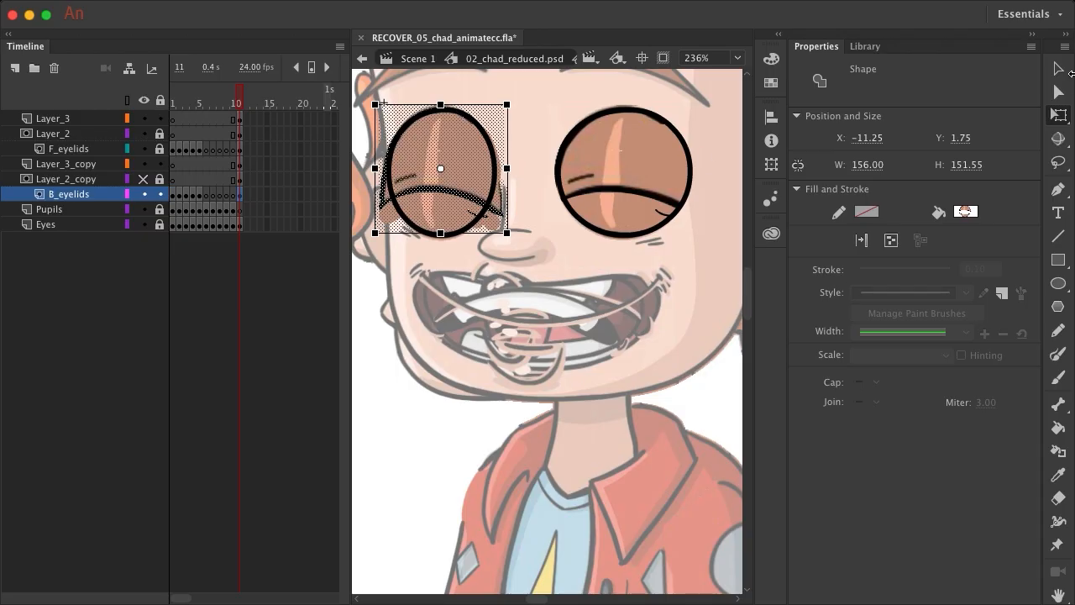
left_click(1059, 69)
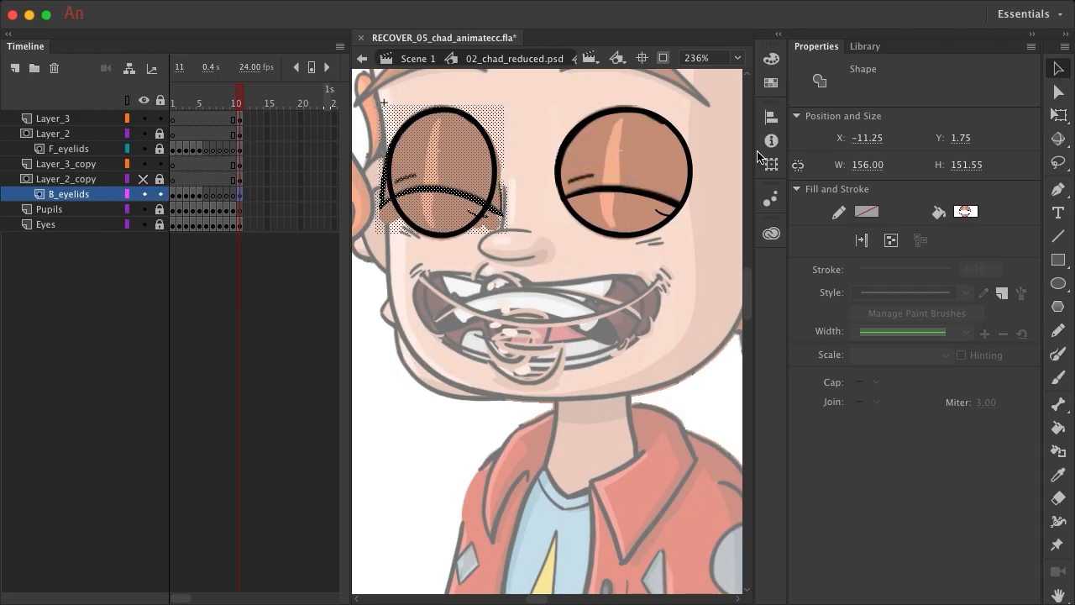
- Shift the small crease line at the back eye's inner corner left and fill the gaps it leaves with the eyelid colour
left_click(548, 202)
left_click(471, 211)
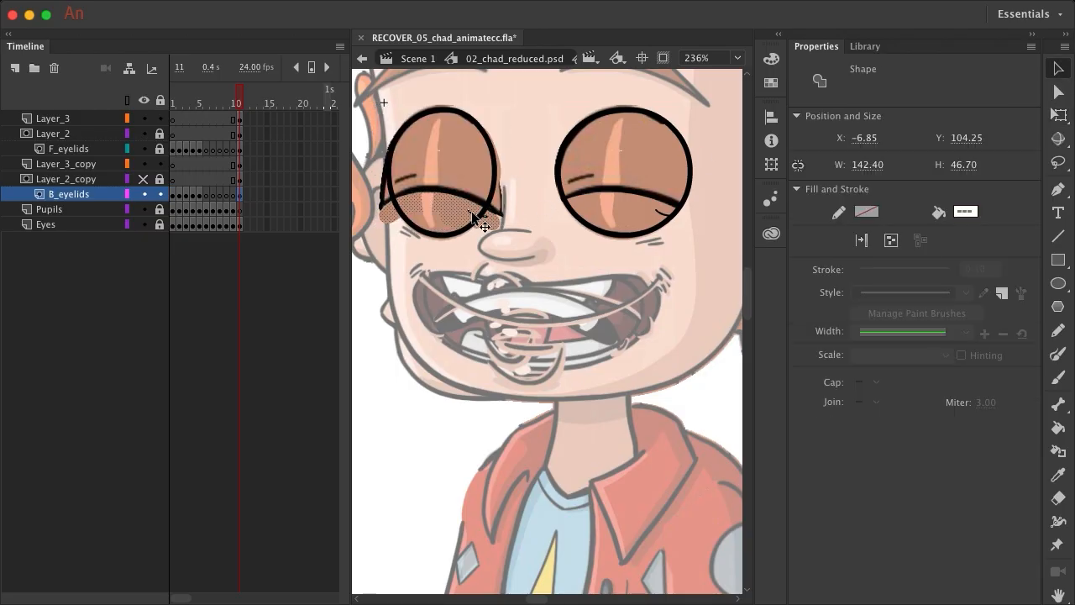
left_click(523, 209)
scroll(468, 210, "up", 5)
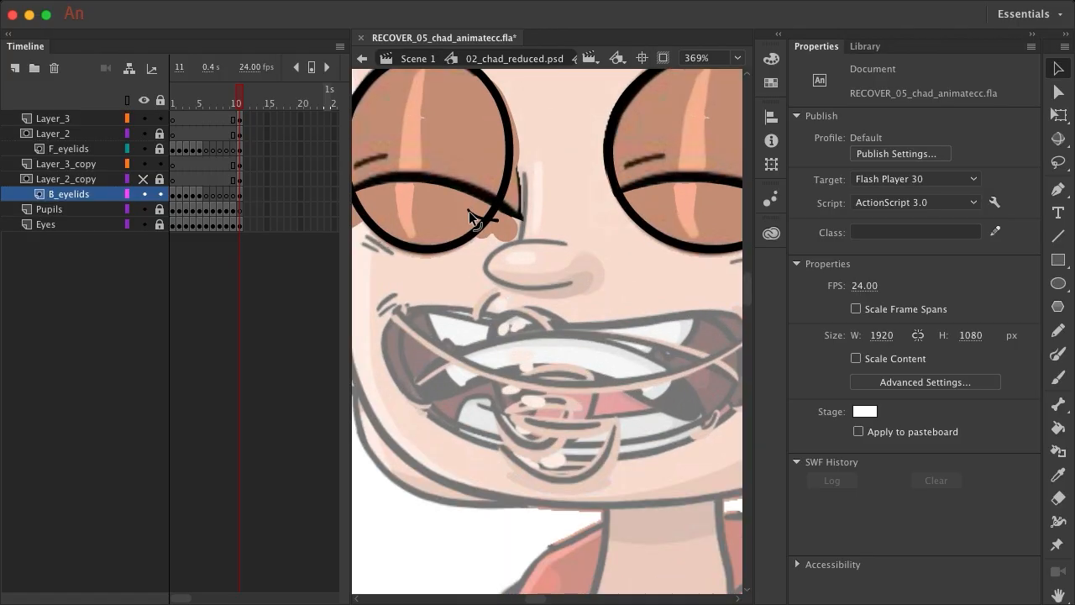
left_click(476, 219)
left_click_drag(475, 216, 456, 209)
left_click(593, 248)
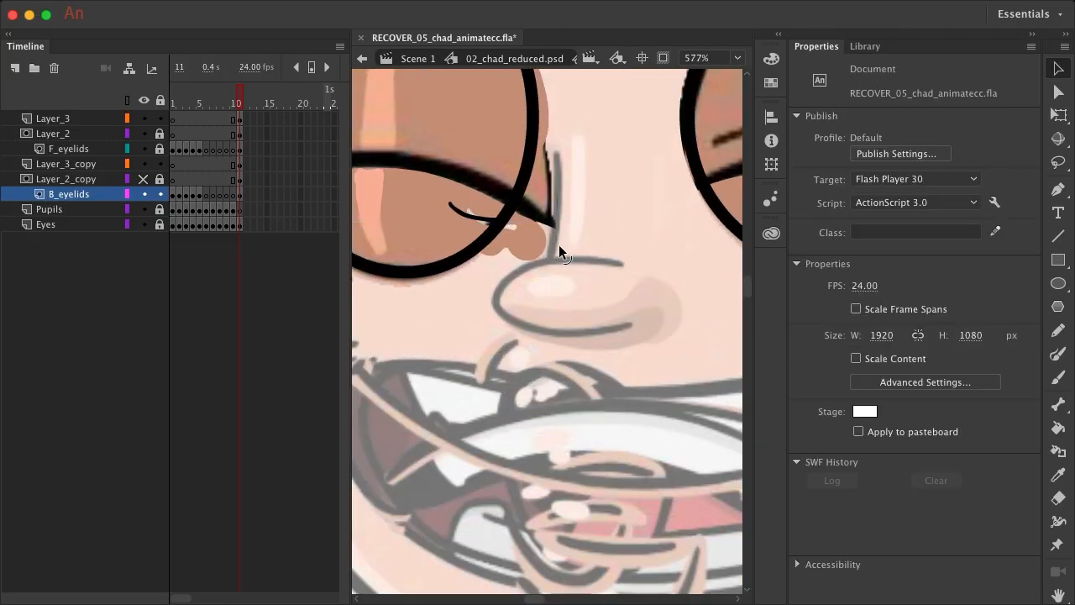
key("k")
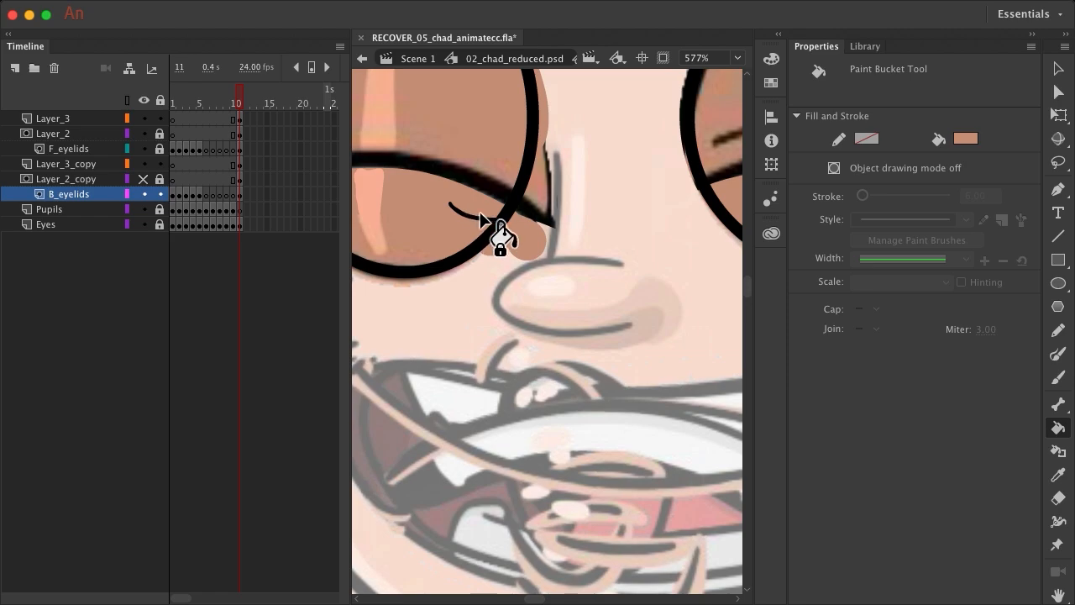
scroll(483, 231, "down", 5)
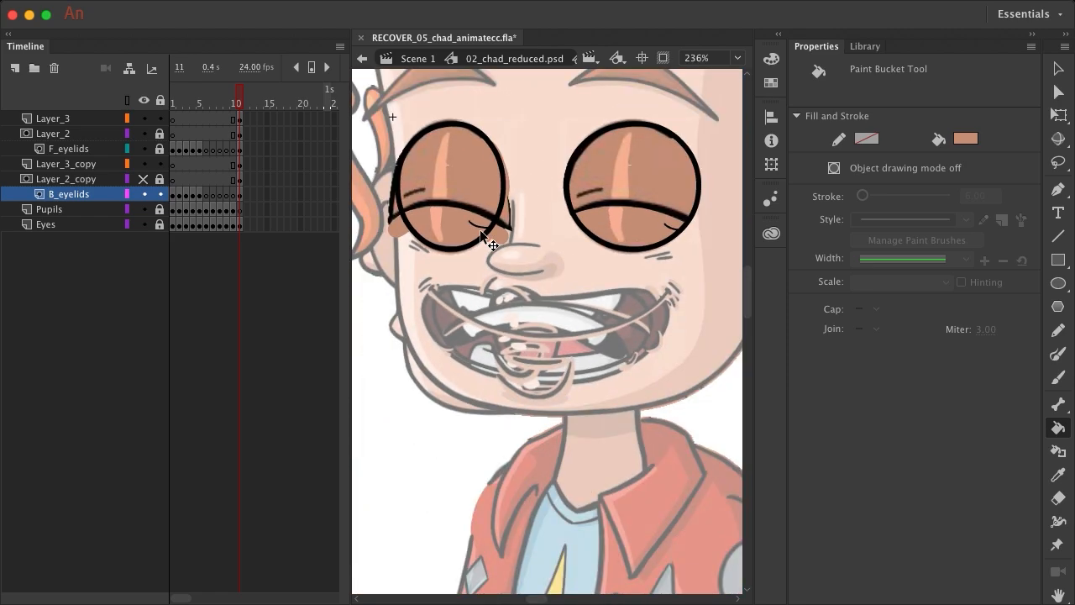
scroll(481, 235, "down", 3)
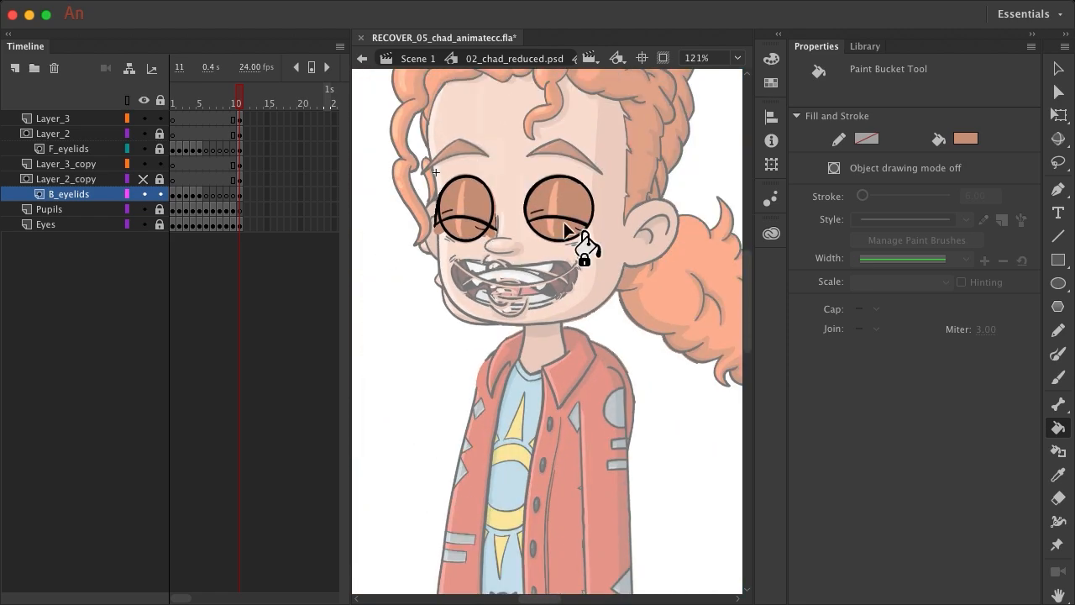
- Unlock all layers and make them all visible for editing both eyes together
left_click(1058, 69)
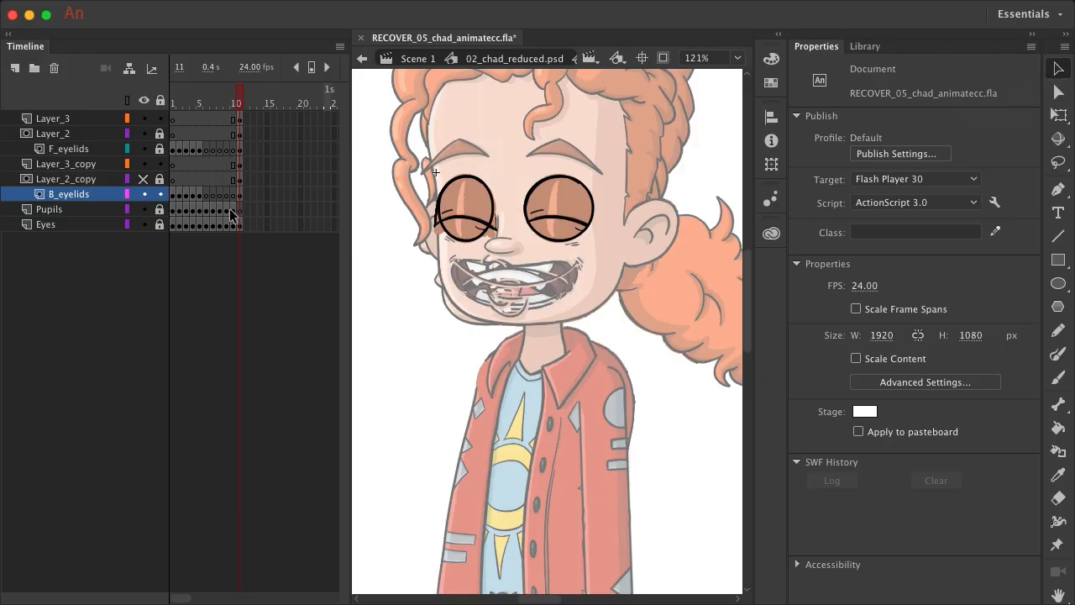
left_click(160, 102)
left_click(143, 101)
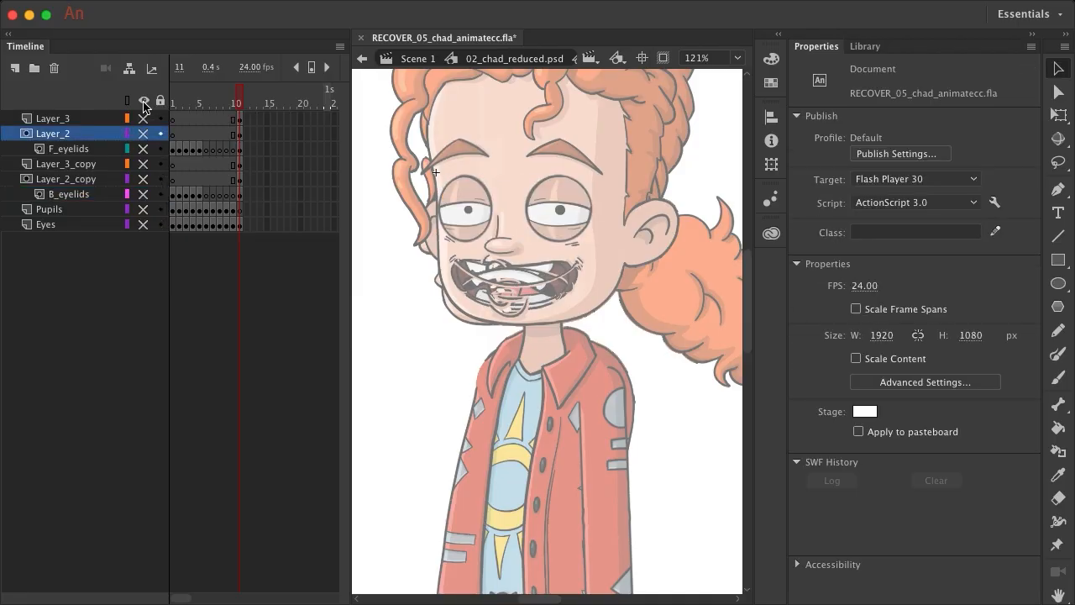
left_click(144, 102)
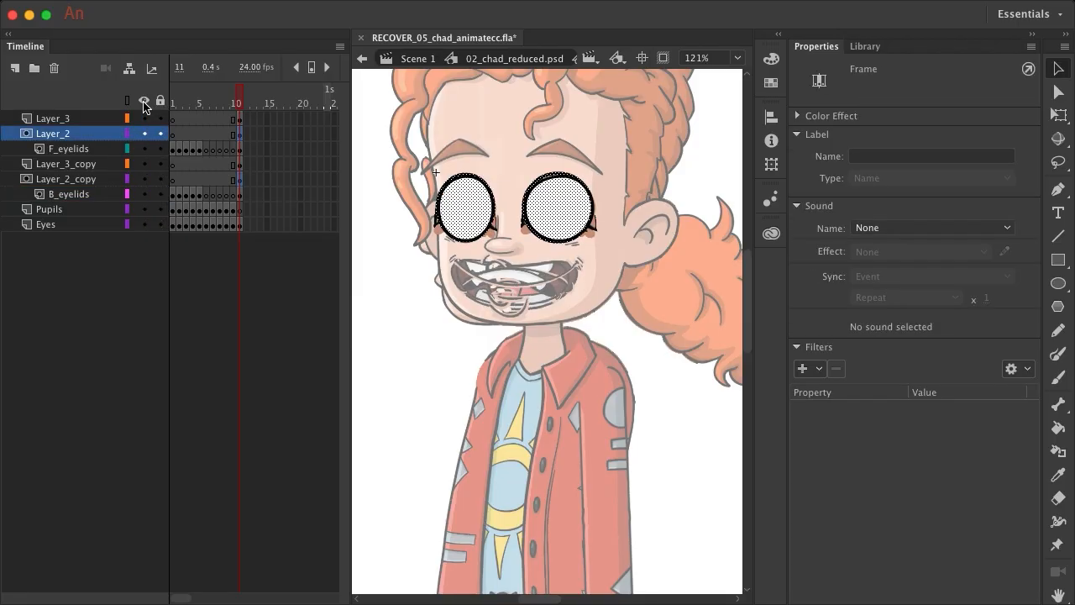
- Squash the frame 11 artwork of Layer_3 through B_eyelids around a lowered transformation point to about 395 by 126 px
left_click(240, 118)
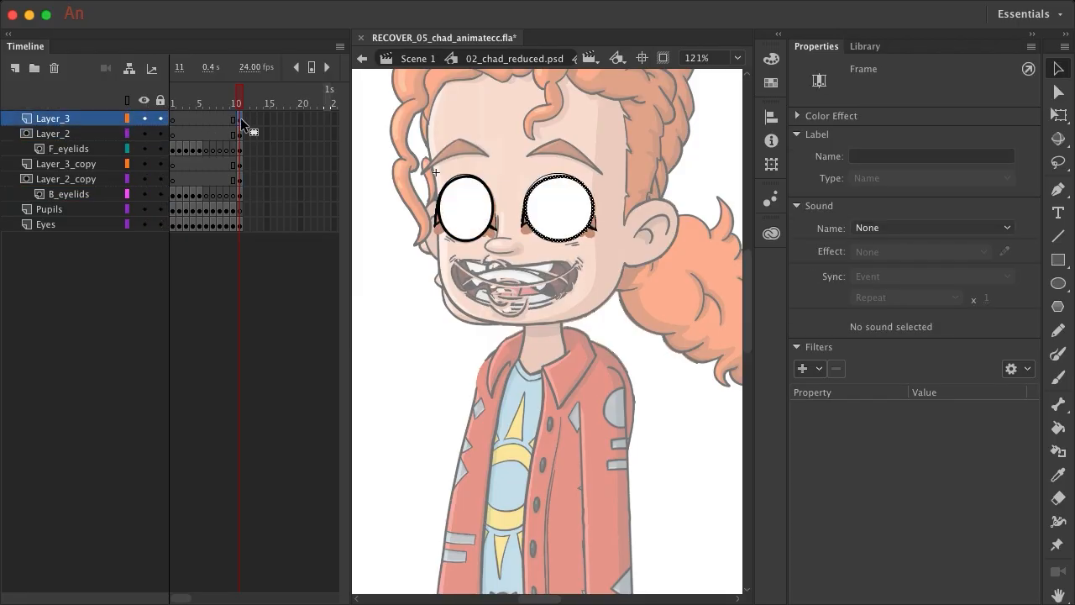
left_click(241, 194, "shift")
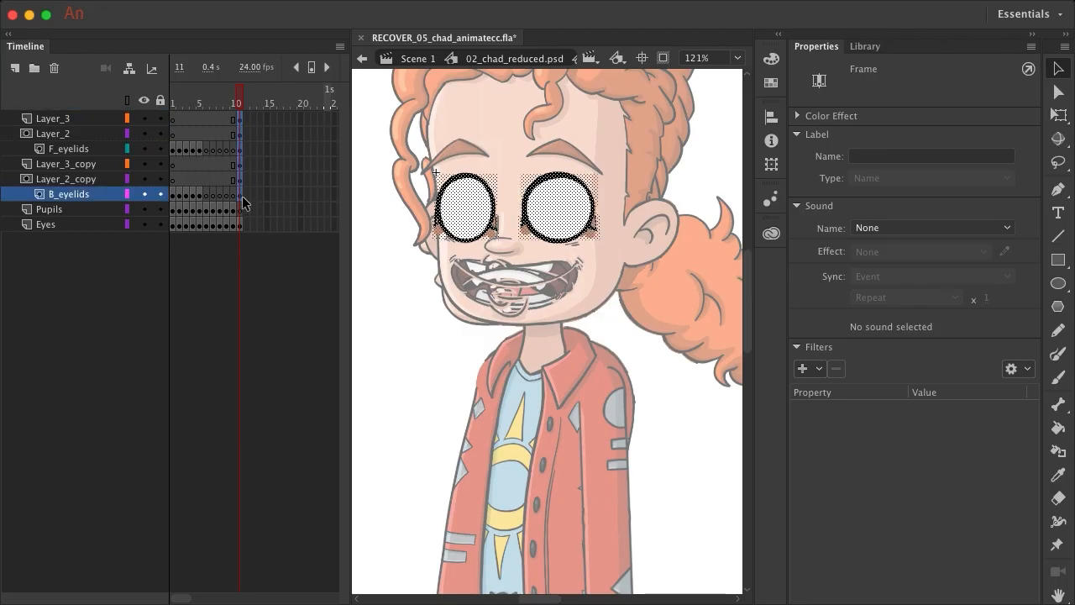
key("q")
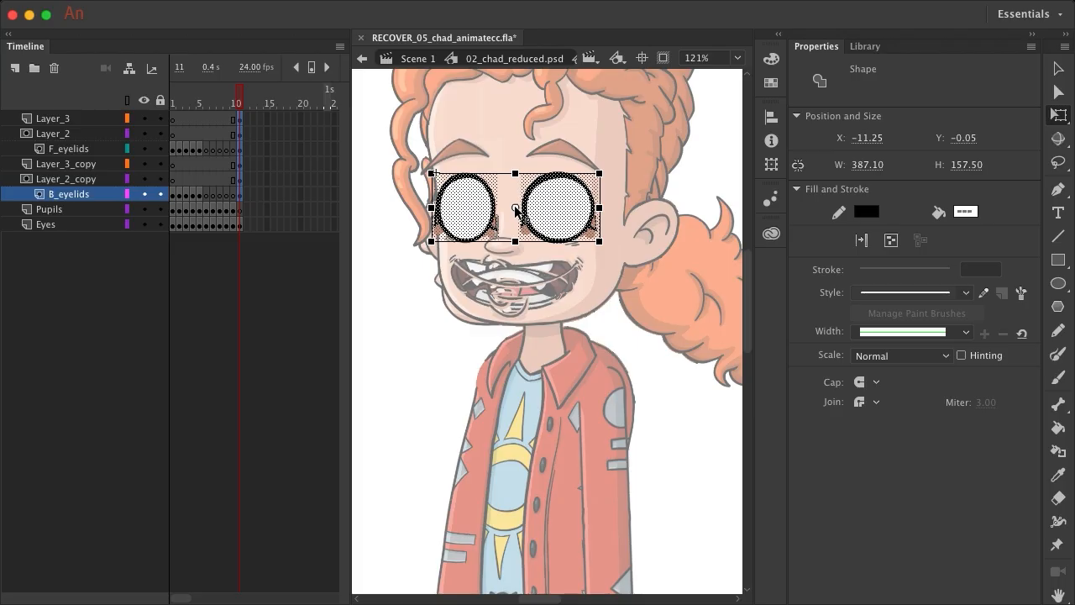
left_click_drag(515, 208, 515, 222)
left_click_drag(514, 173, 514, 182)
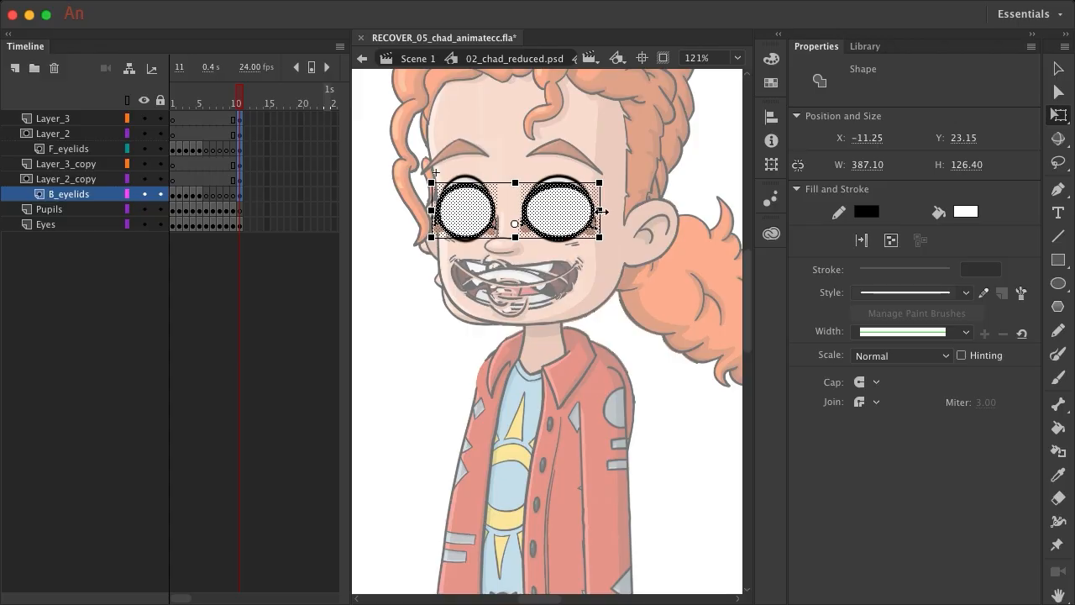
left_click_drag(601, 211, 602, 212)
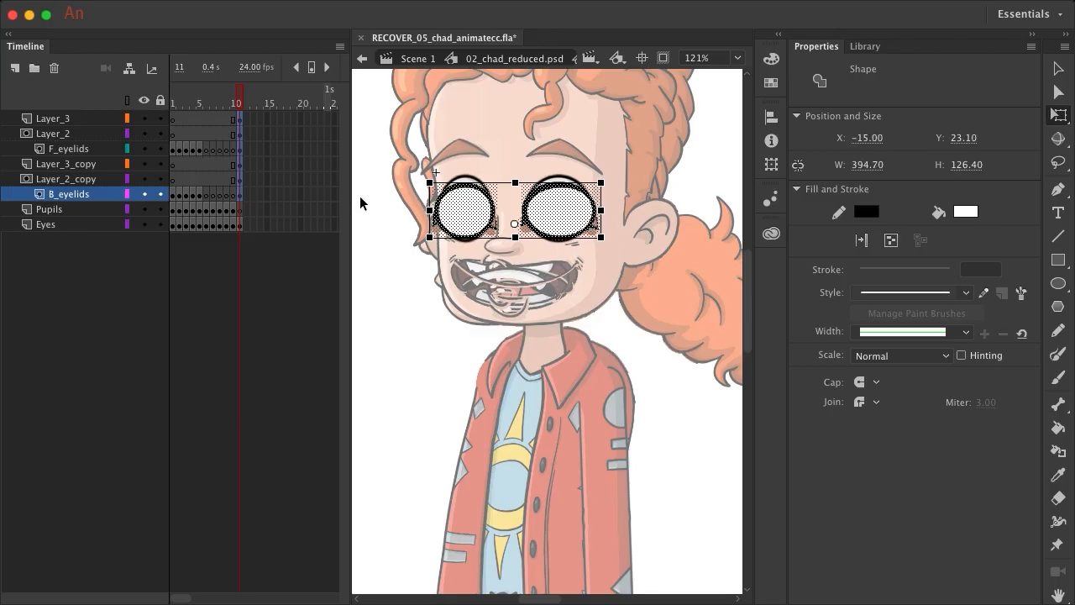
- Lock all layers to preview the squashed eyelids inside their masks at frame 11
left_click(272, 164)
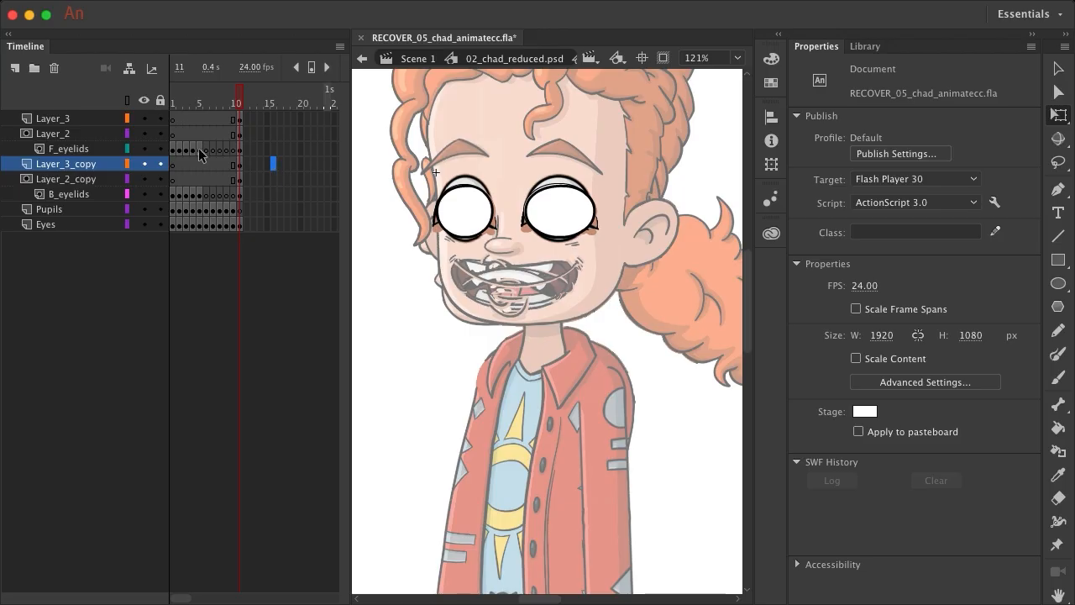
left_click(161, 100)
left_click(240, 119)
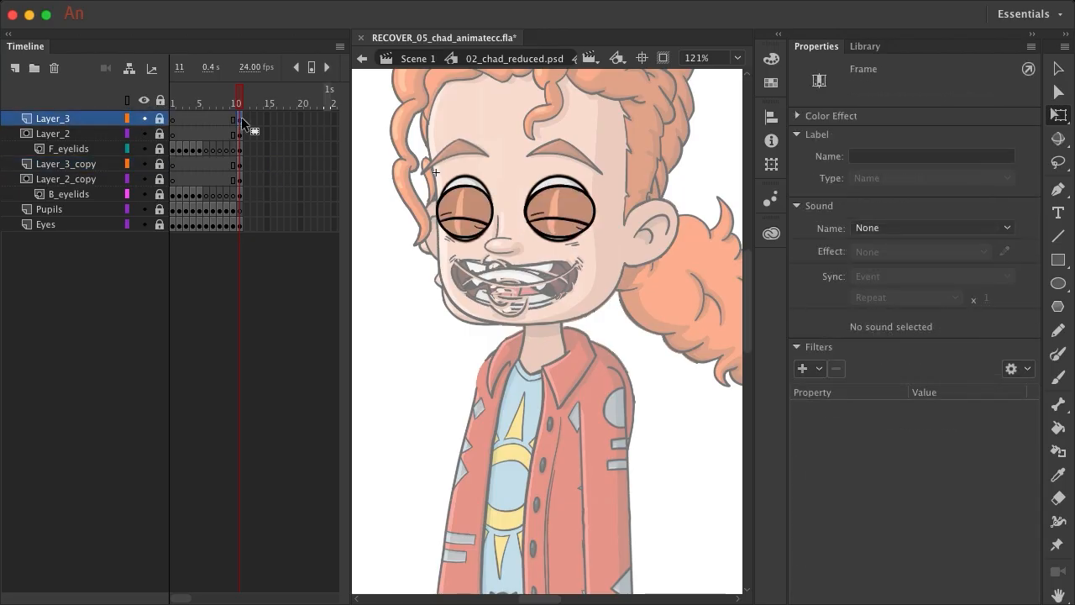
- Delete the squashed eye artwork from the Eyes layer at frame 11 and lock the layer again
left_click(239, 226)
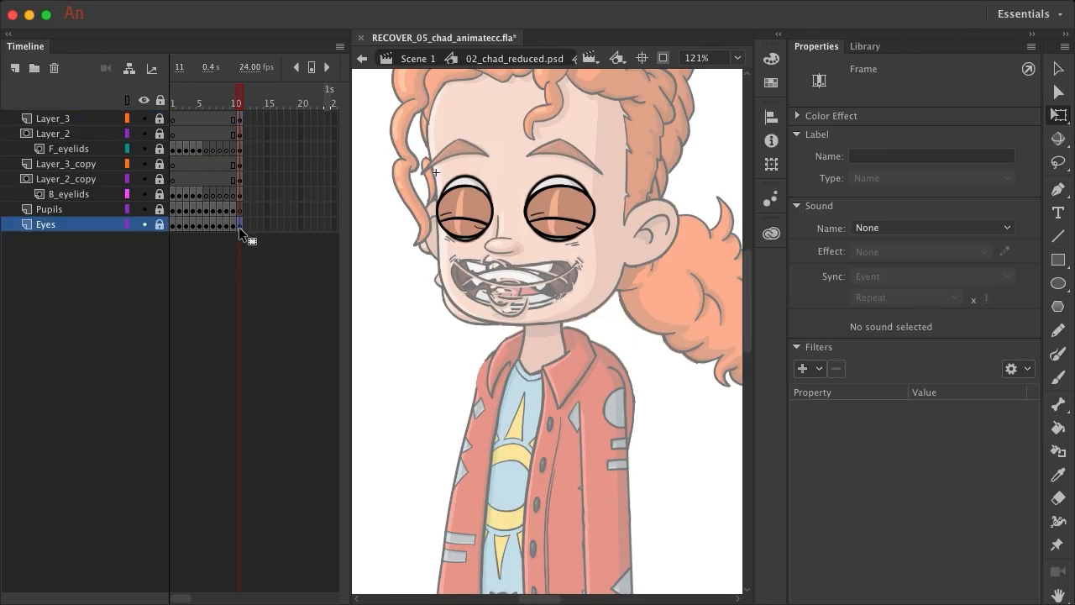
left_click(159, 224)
left_click(238, 226)
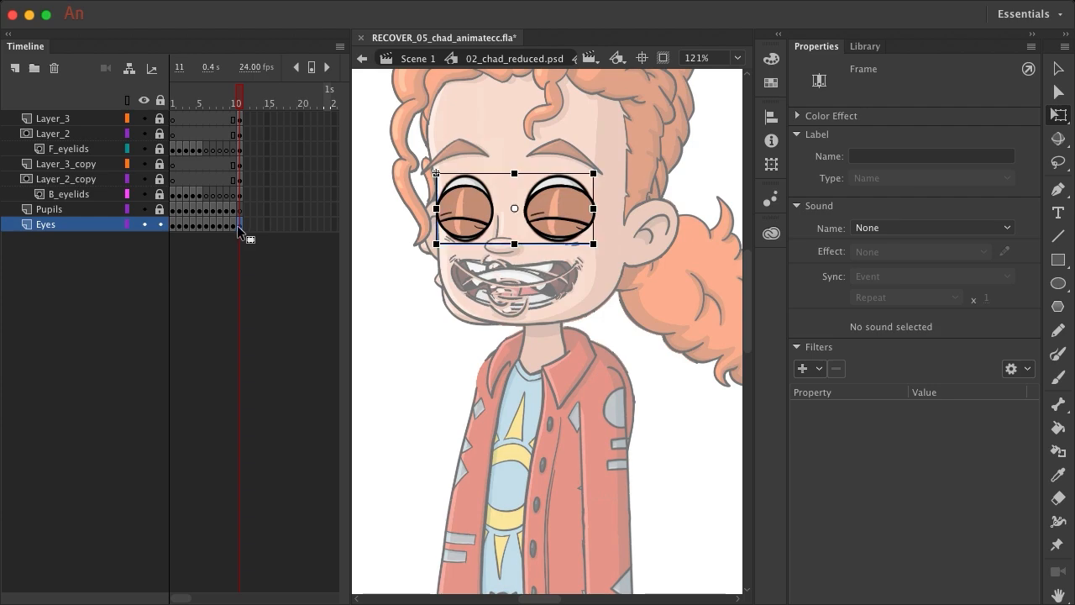
key("BackSpace")
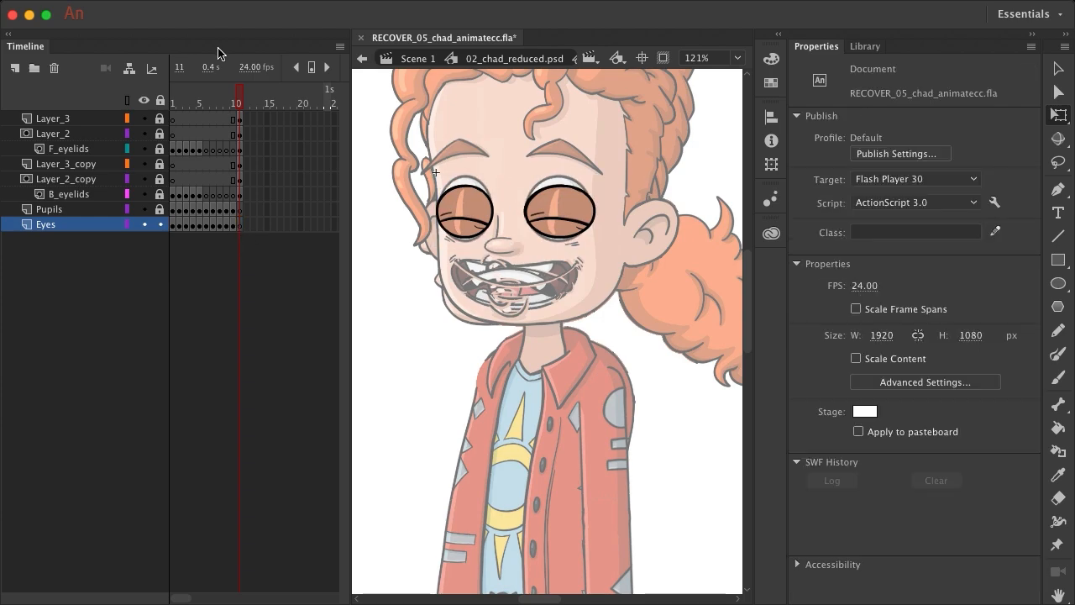
left_click(159, 224)
- Step back and forth through frames 1 to 11 to compare the eye poses and the squashed blink
left_click(172, 119)
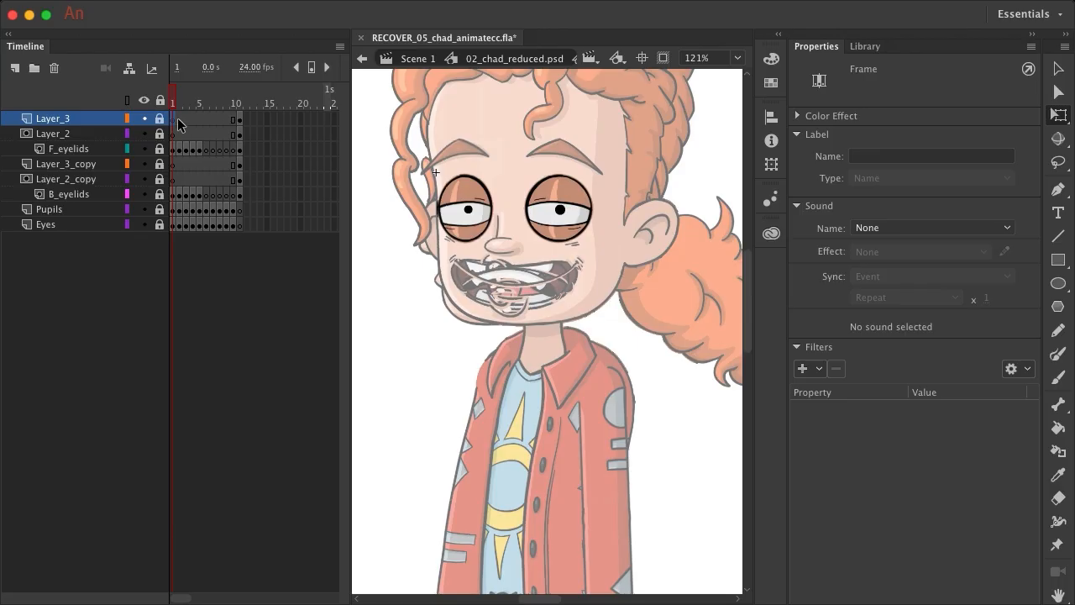
left_click(187, 118)
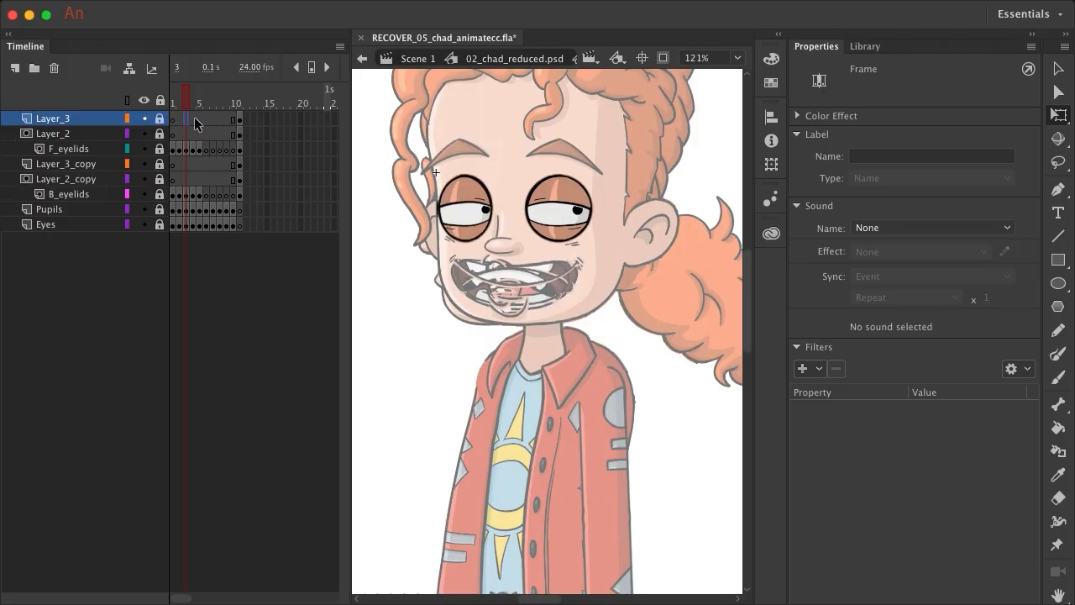
key("comma")
key("period")
key("period")
key("period")
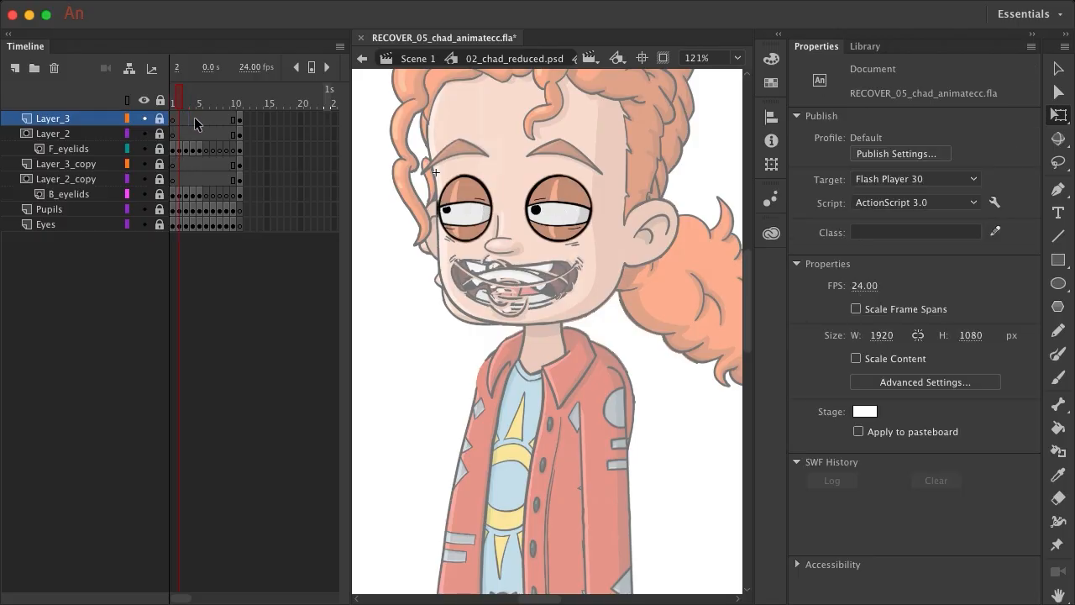
key("period")
key("period")
key("period")
key("period")
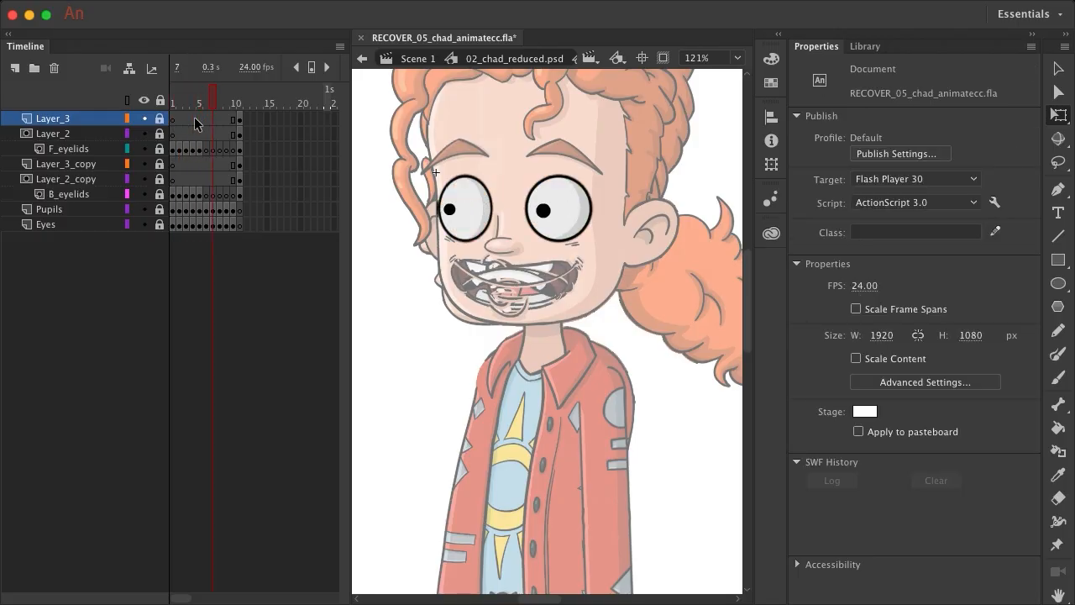
key("period")
key("period")
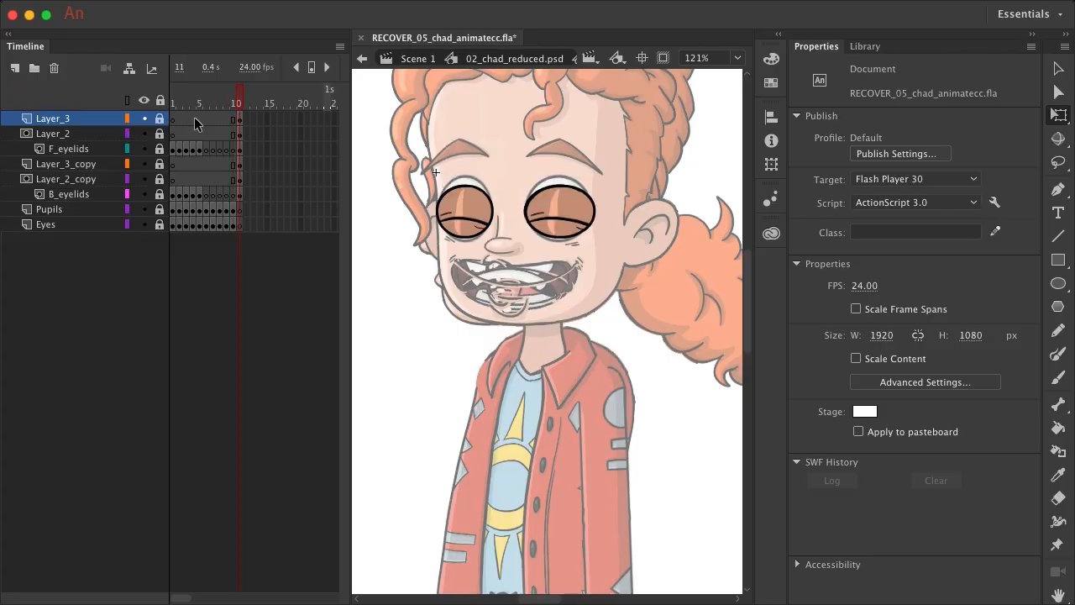
key("comma")
key("period")
key("comma")
key("period")
key("comma")
key("comma")
key("period")
key("period")
key("period")
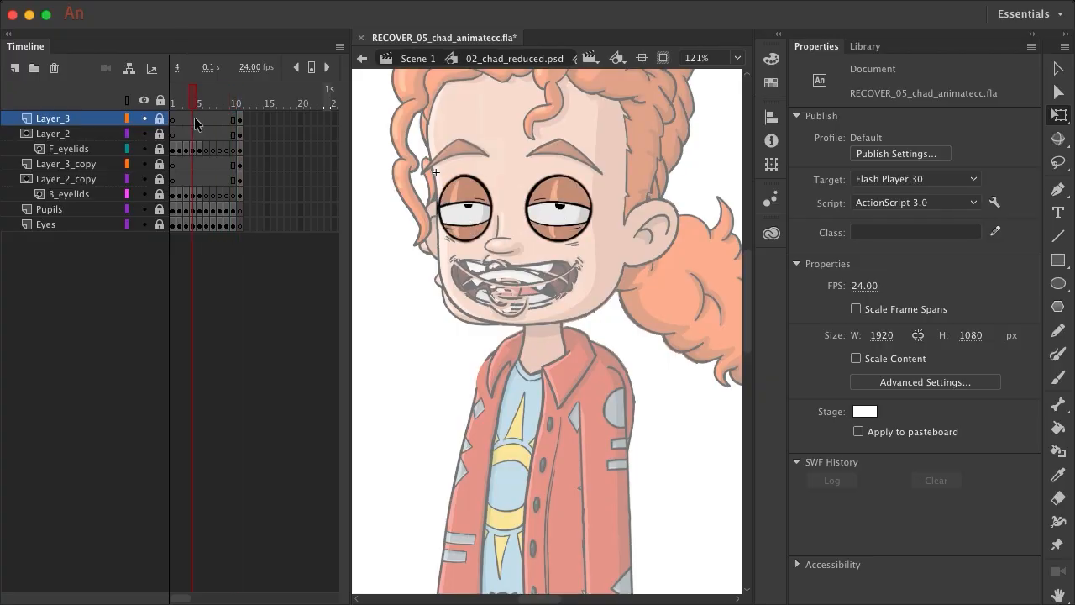
key("comma")
key("comma")
key("comma")
key("period")
key("period")
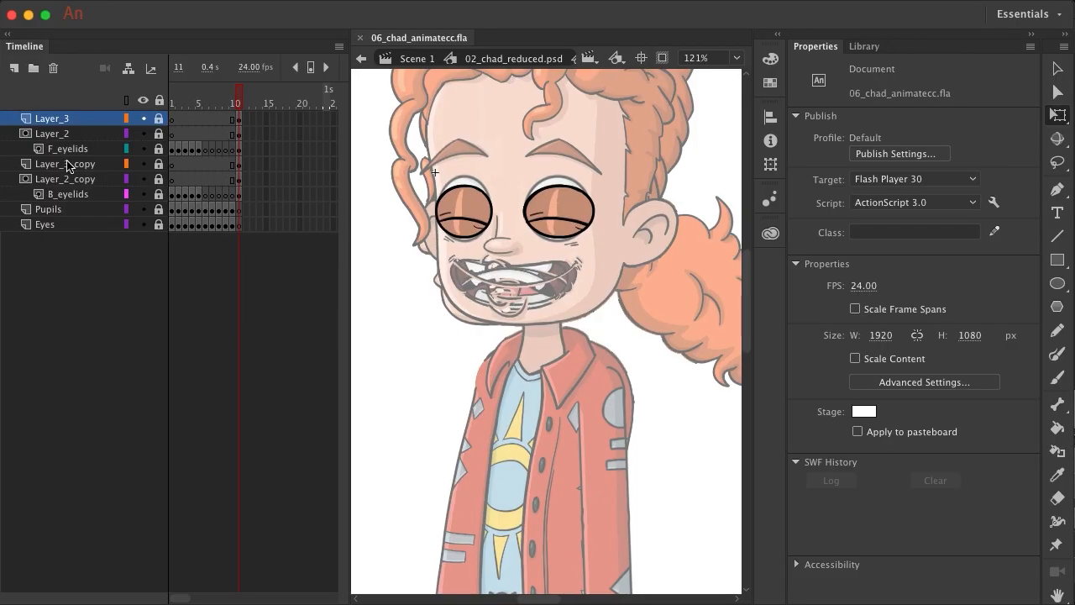
- Check what Layer_3 contains by briefly hiding it, and rename it F_Eye_Outline
double_click(56, 120)
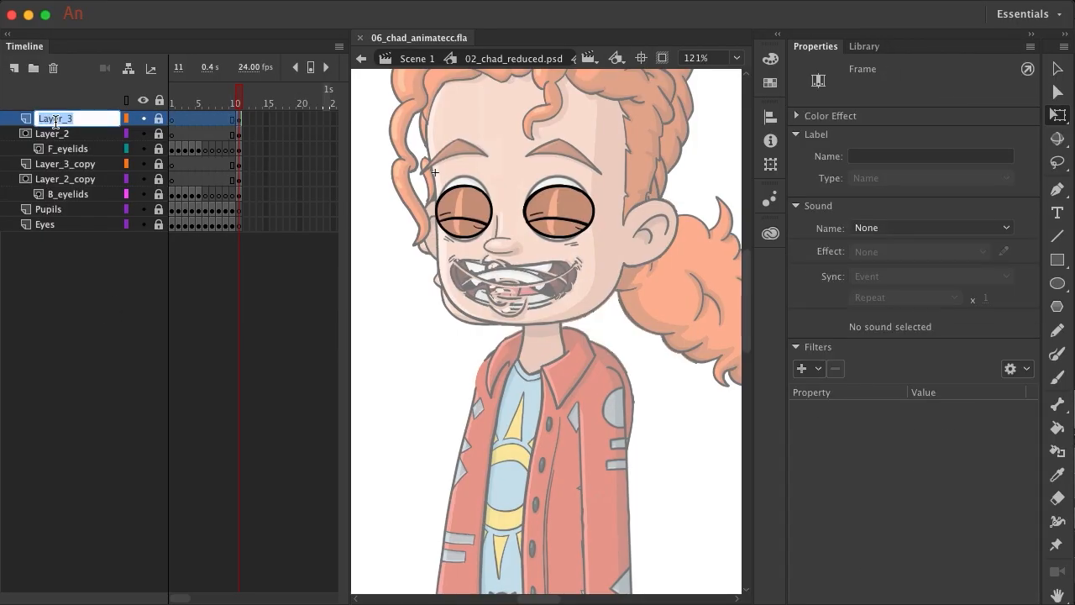
left_click(144, 119)
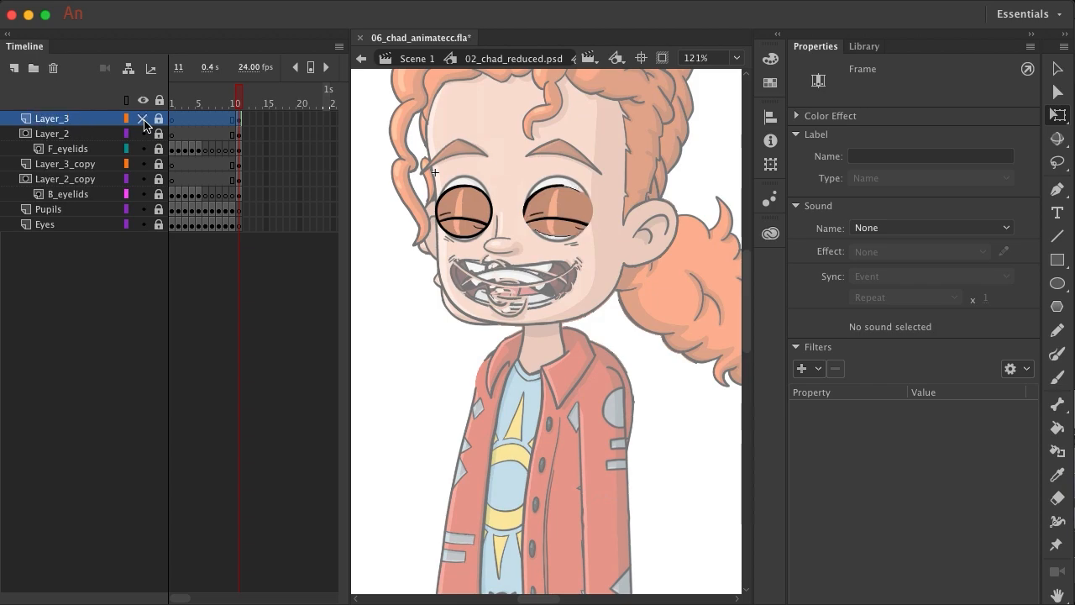
left_click(143, 119)
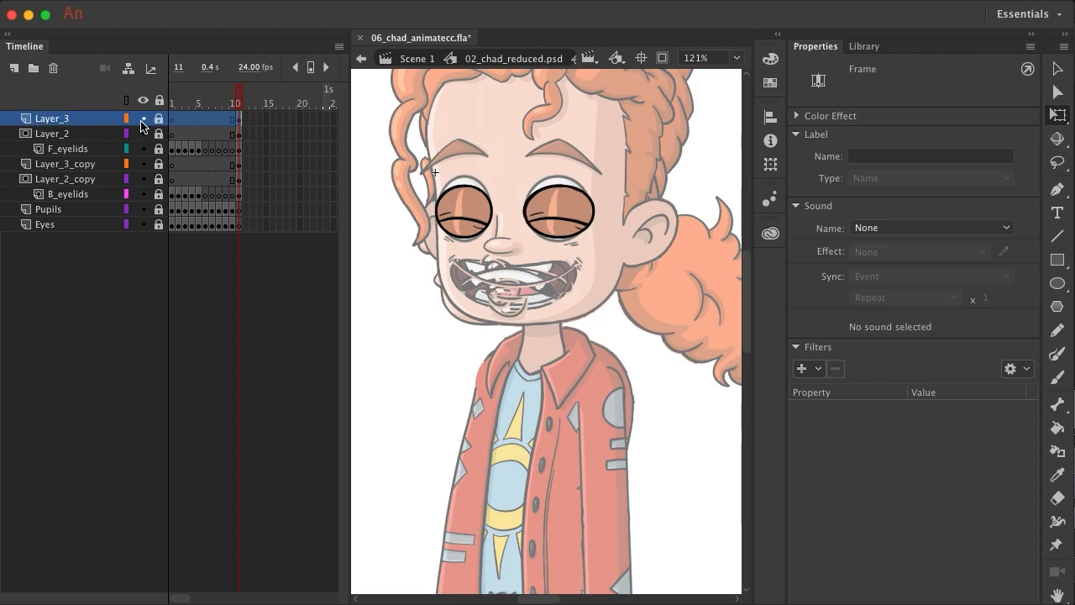
double_click(51, 121)
type("F.")
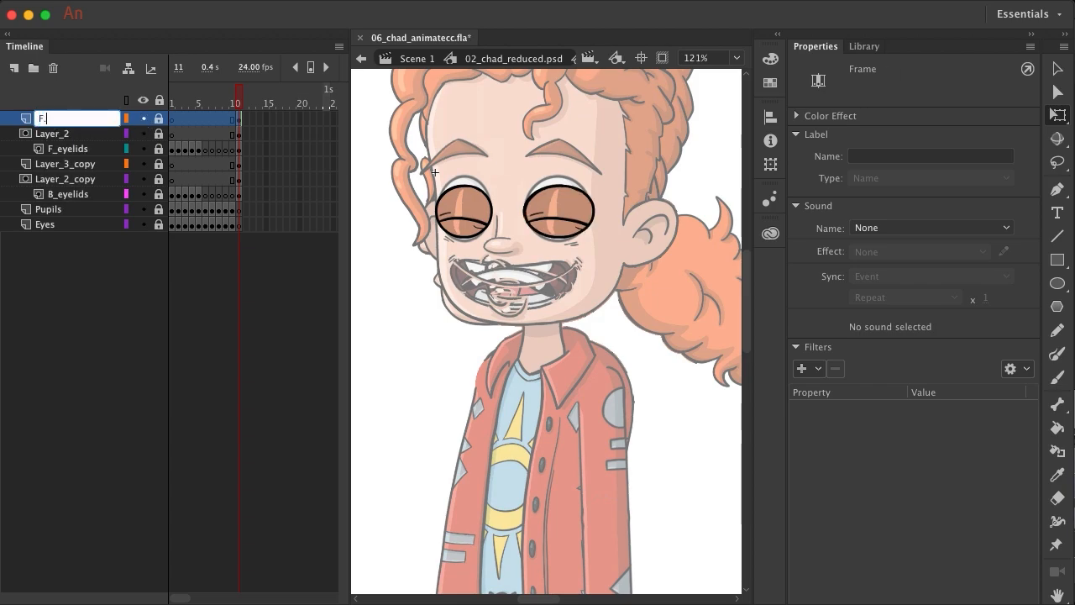
type("Eye Outline")
key("Return")
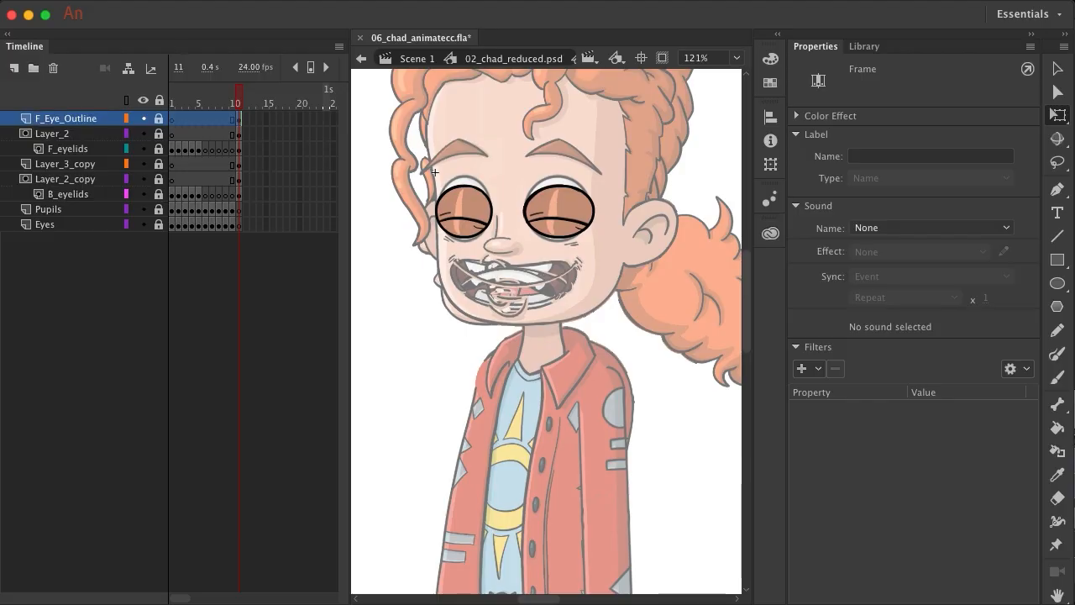
- Rename the mask layer above F_eyelids as F_Eye_Mask
left_click(61, 136)
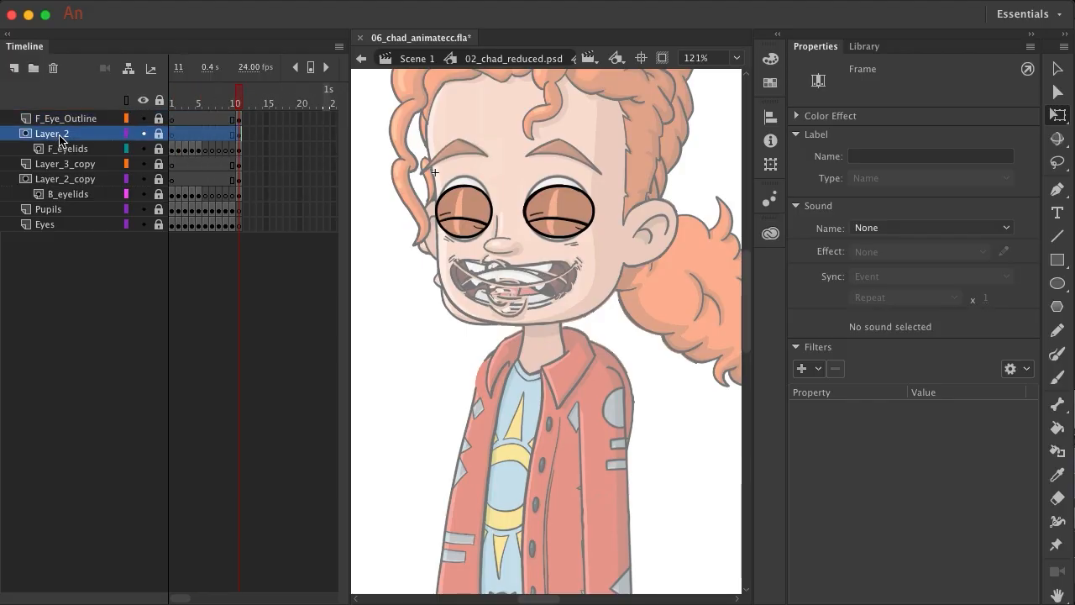
double_click(60, 136)
type("F.E")
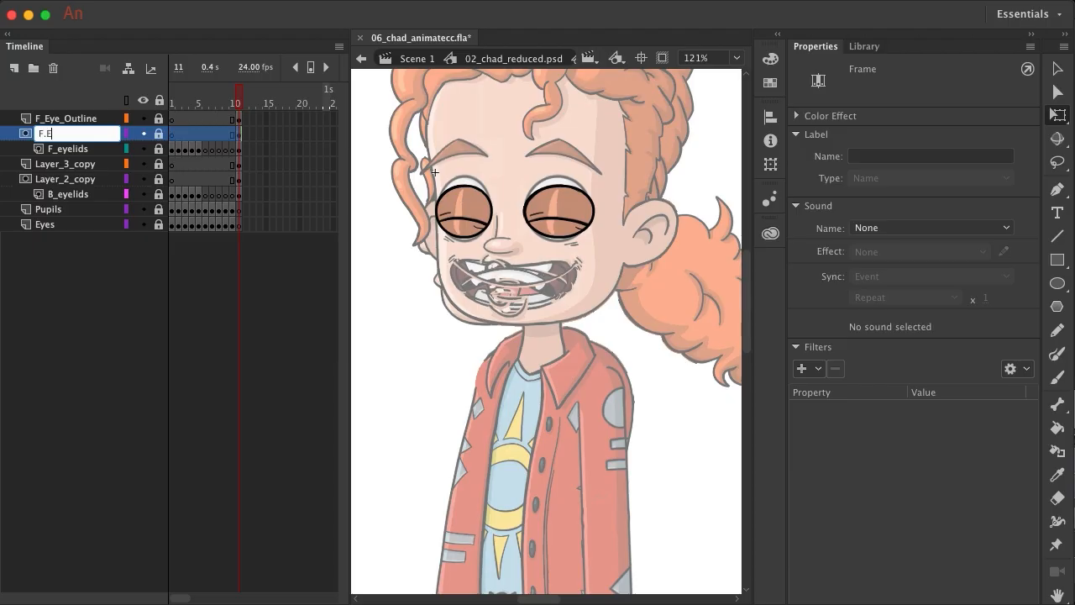
type("ye_Mask")
key("Return")
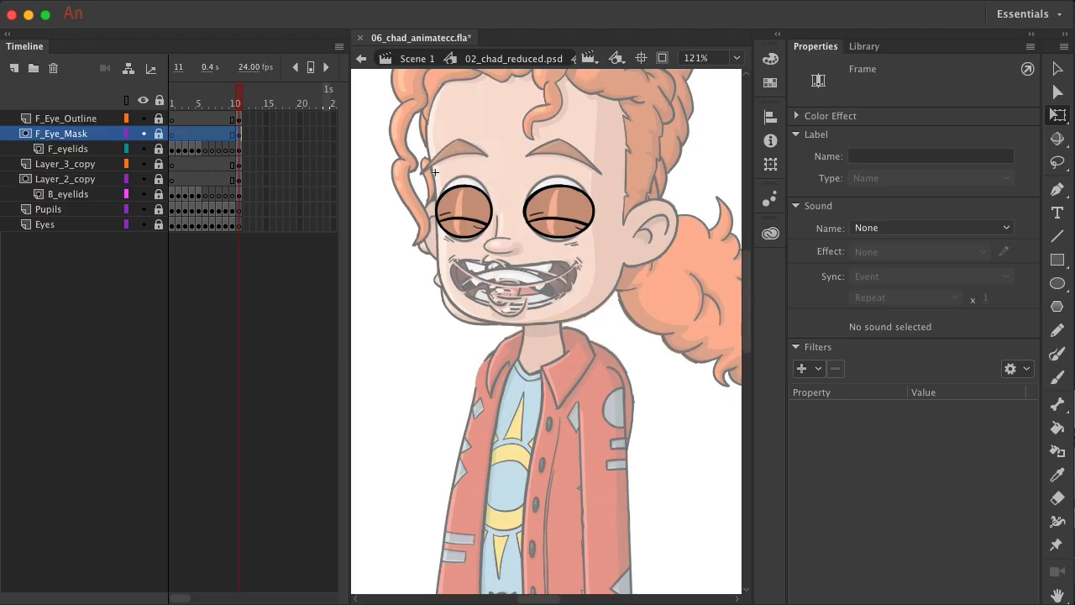
- Rename Layer_3_copy as B_Eye_Outline
left_click(69, 168)
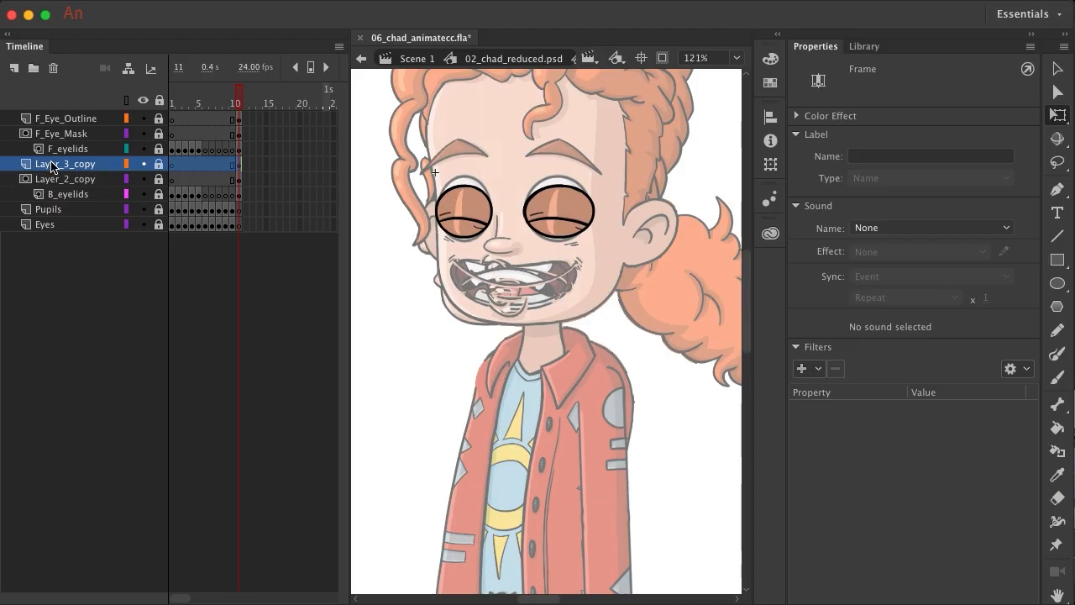
double_click(52, 167)
type("B_")
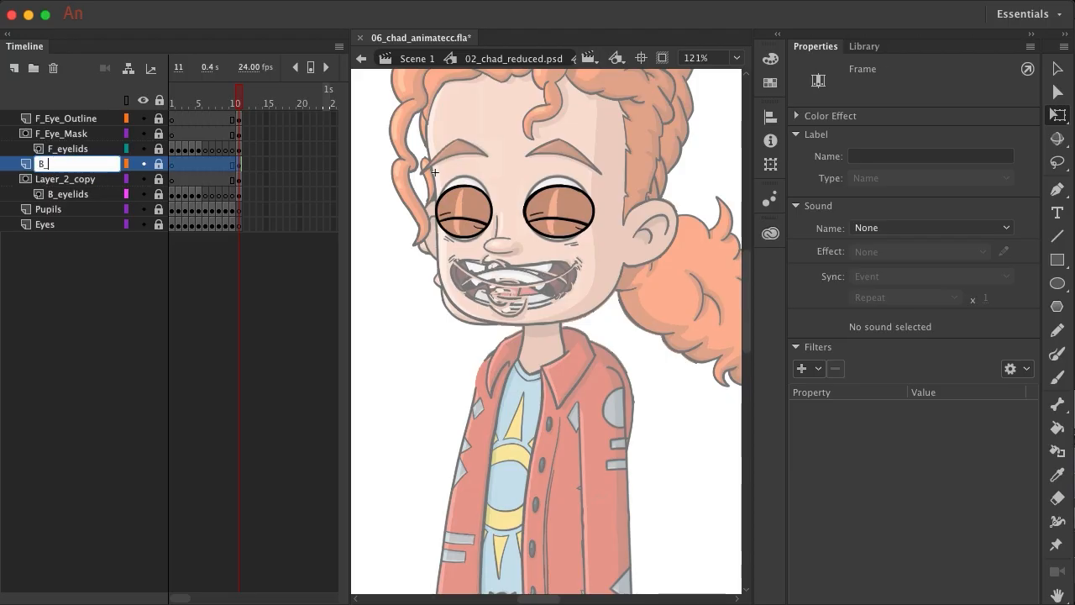
type("Eye_Outline")
key("Return")
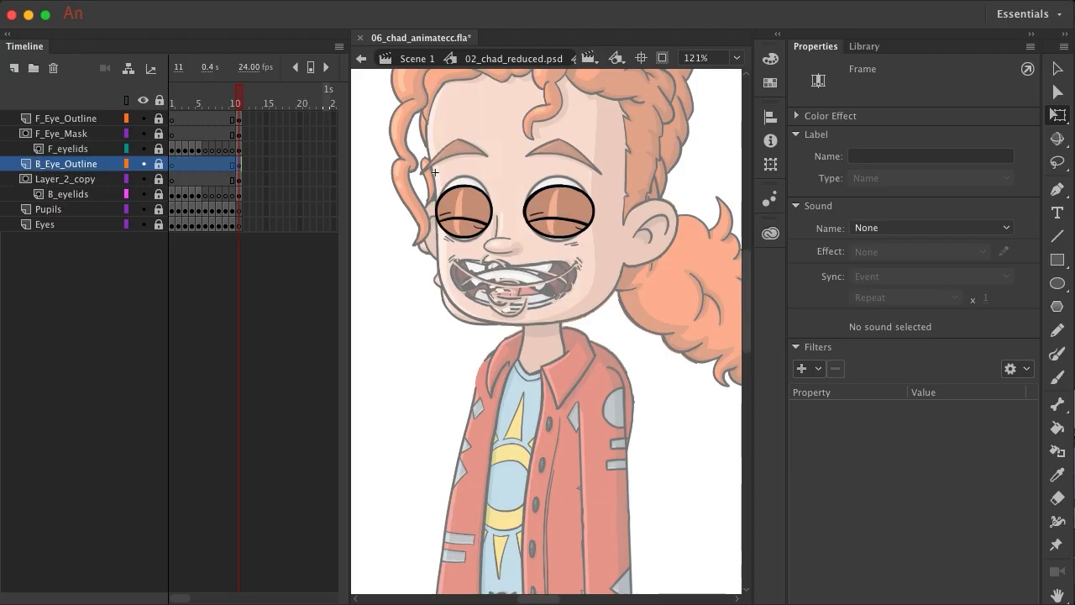
- Rename the mask layer above B_eyelids as B_Eye_Mask
left_click(52, 179)
double_click(52, 178)
type("B")
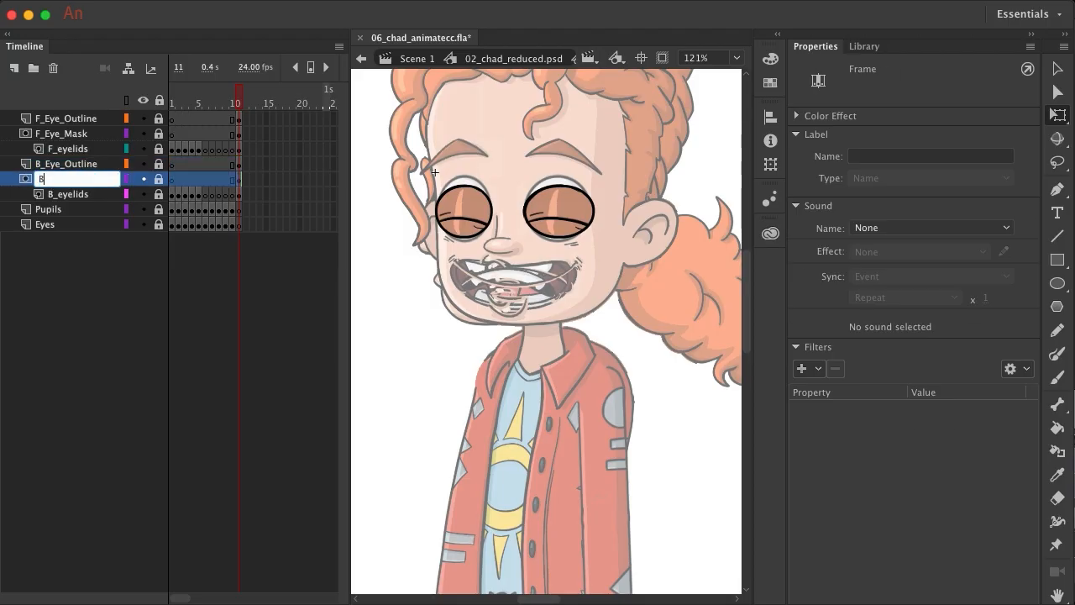
type("-Eye Mask")
key("Return")
left_click(84, 274)
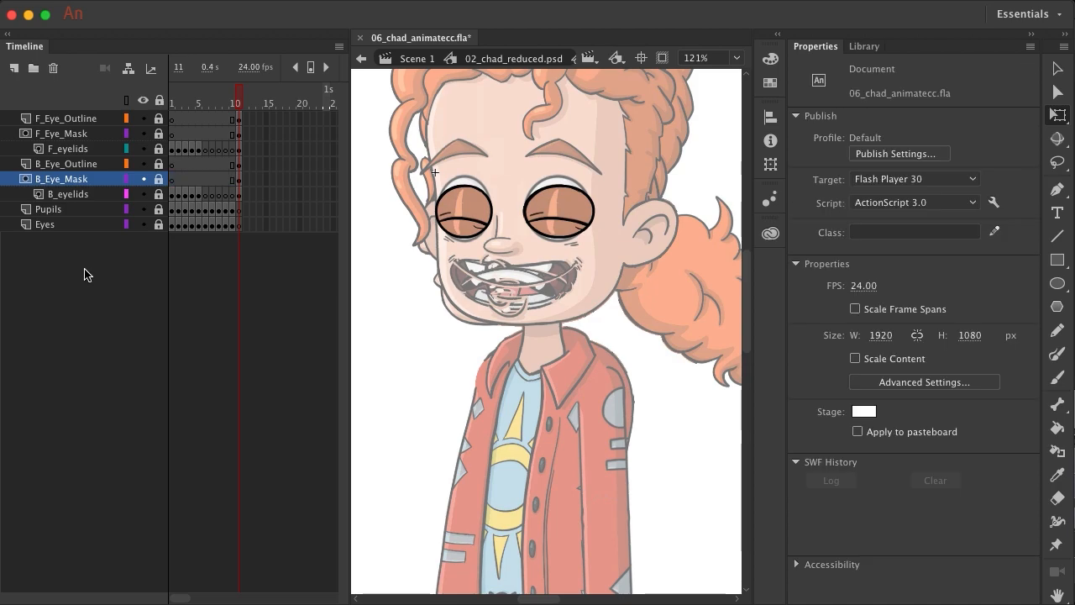
- Compare the eye poses at frames 1 and 4 with the blink pose at frame 11
left_click(173, 121)
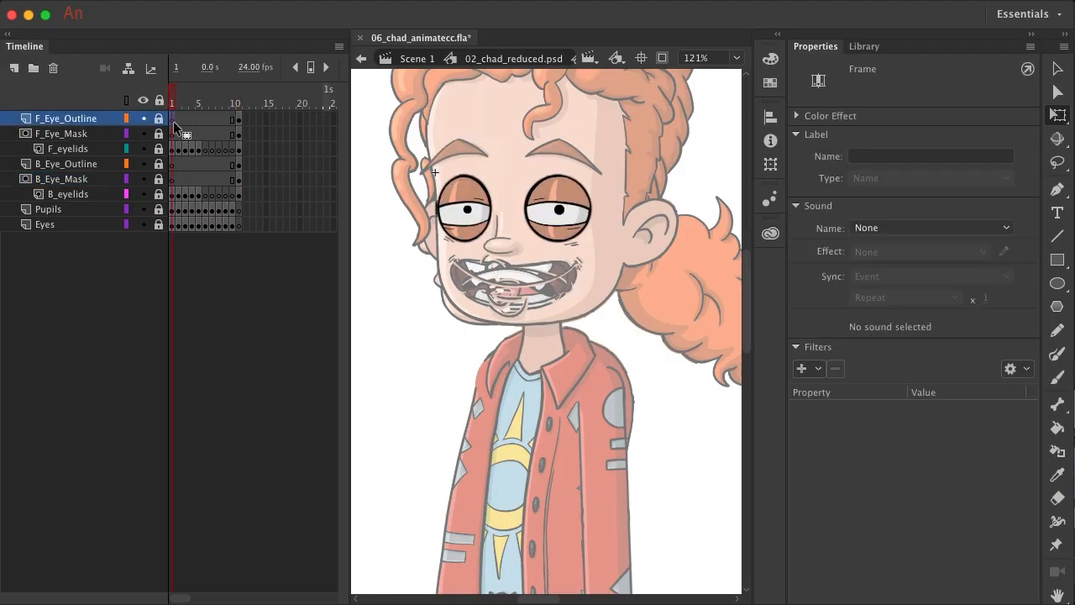
left_click(236, 120)
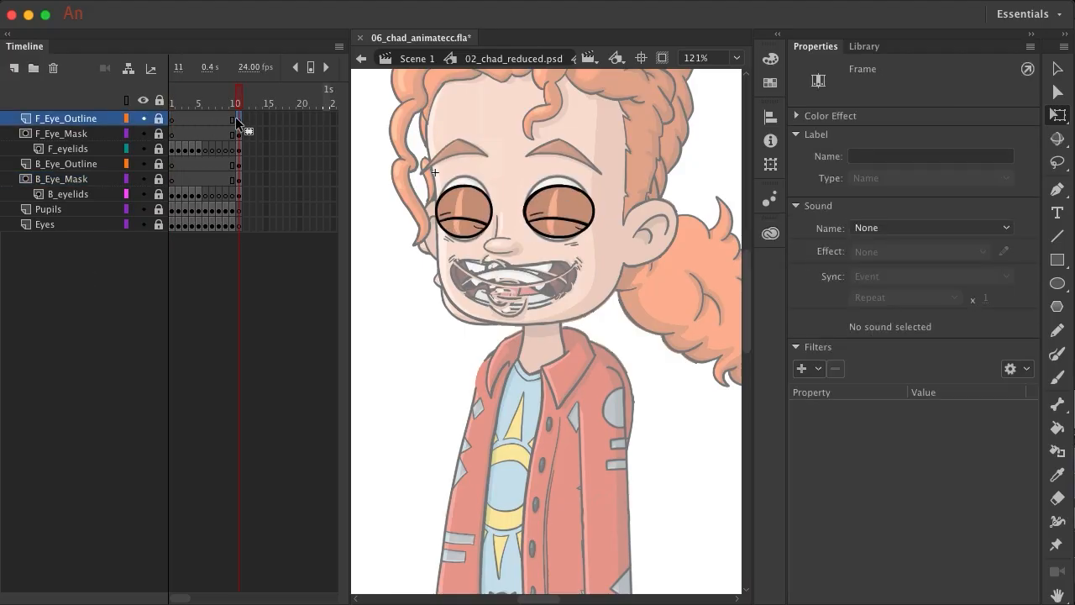
left_click(172, 121)
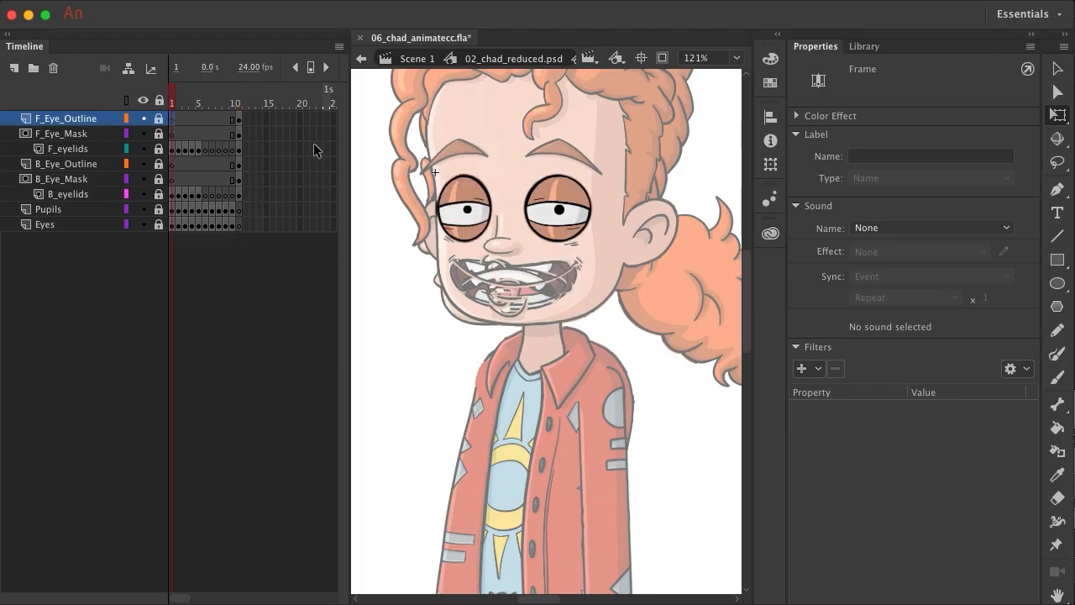
left_click(236, 120)
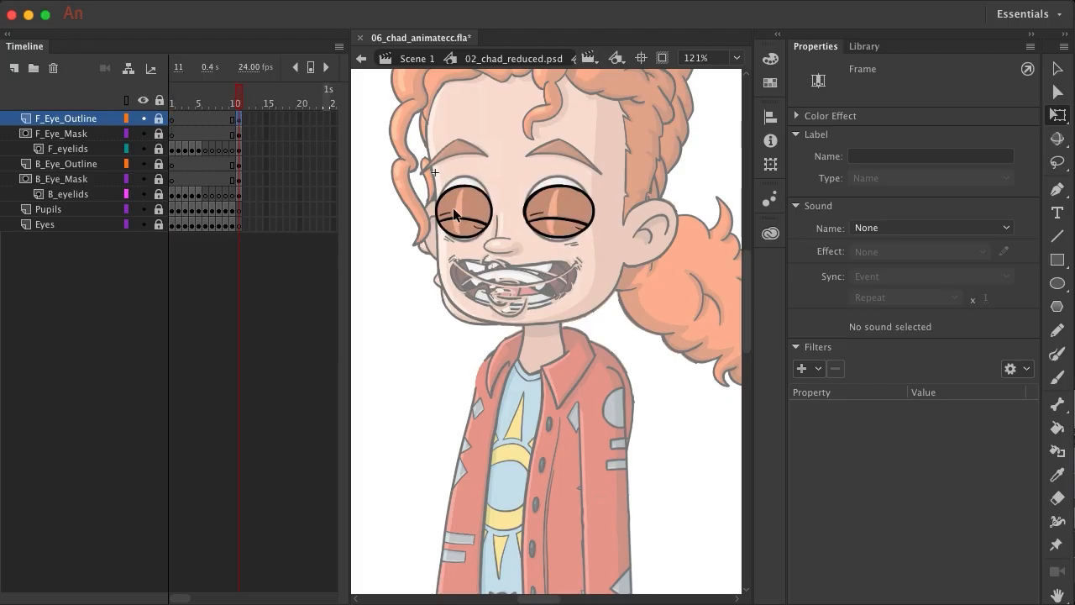
left_click(232, 120)
left_click(192, 103)
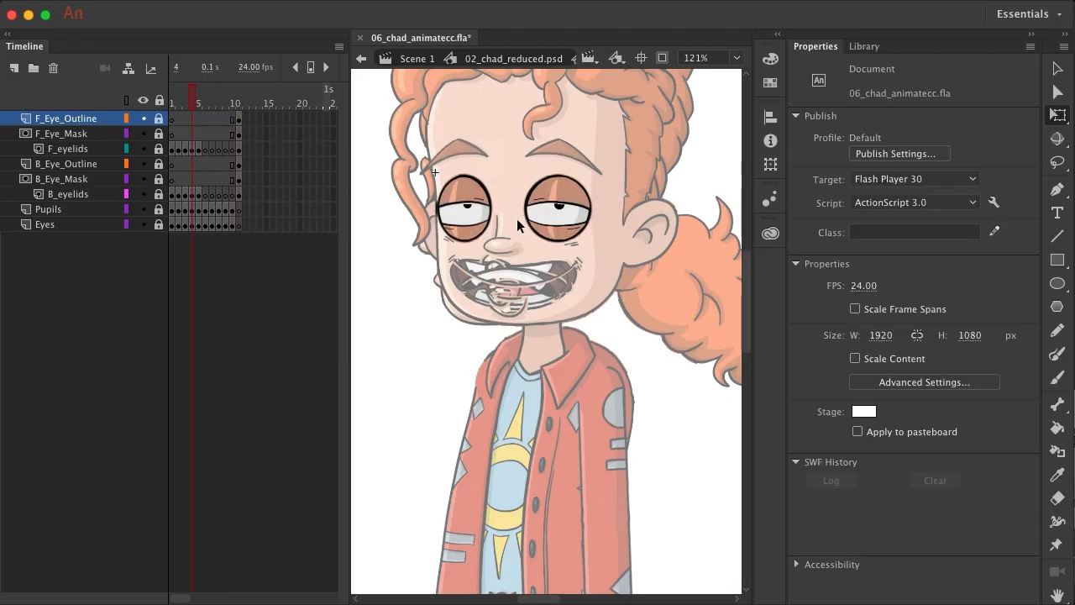
left_click(236, 120)
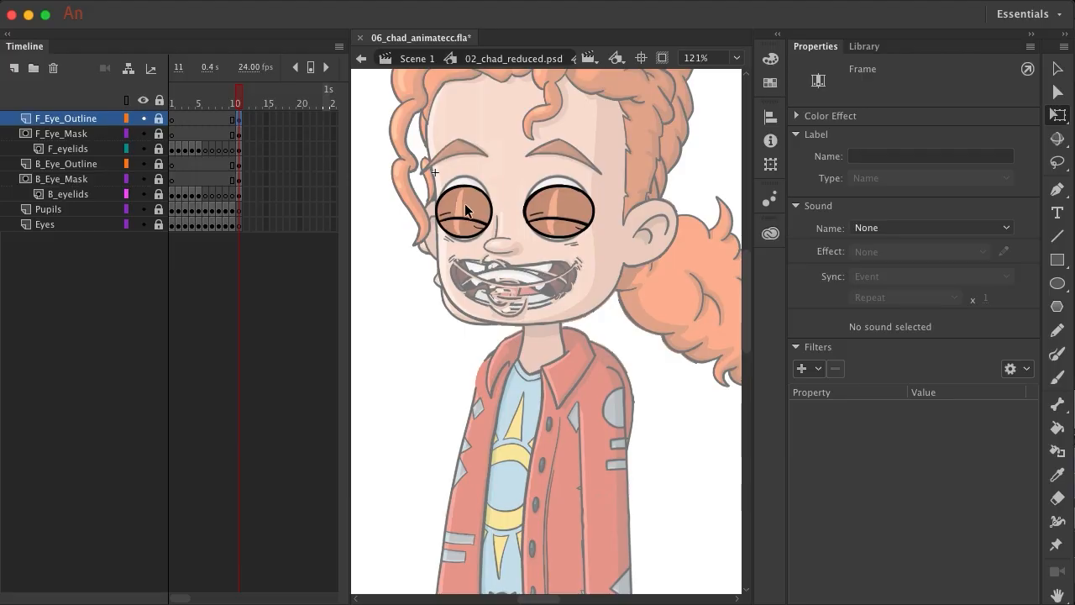
- Unlock all layers and hide the F_Eye_Mask and B_Eye_Mask layers to expose the eyelid drawings
scroll(464, 204, "up", 5)
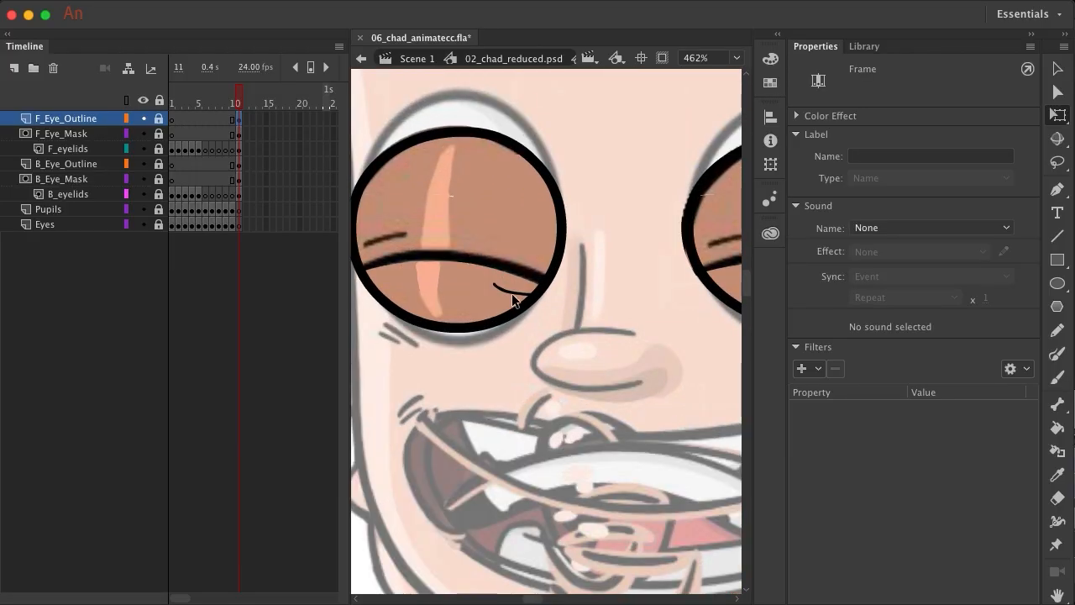
scroll(511, 293, "left", 2)
left_click(159, 101)
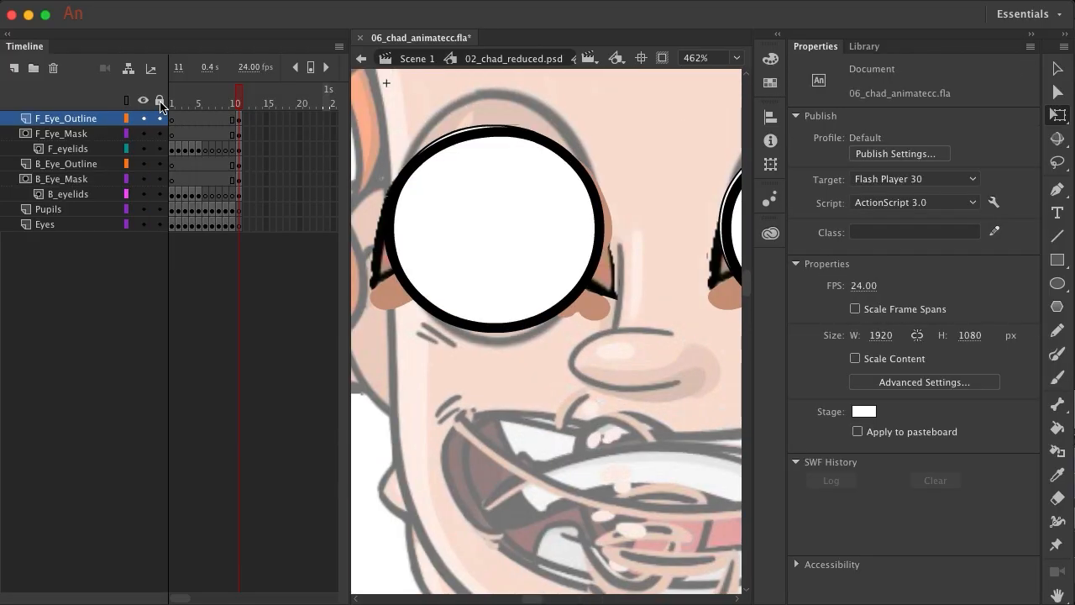
left_click(143, 133)
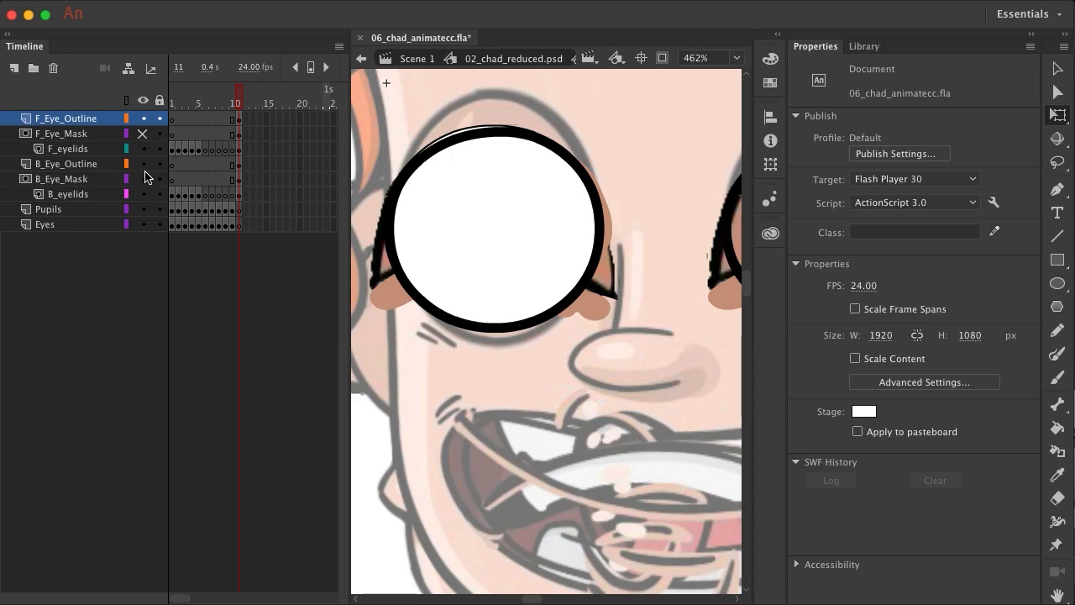
left_click(143, 179)
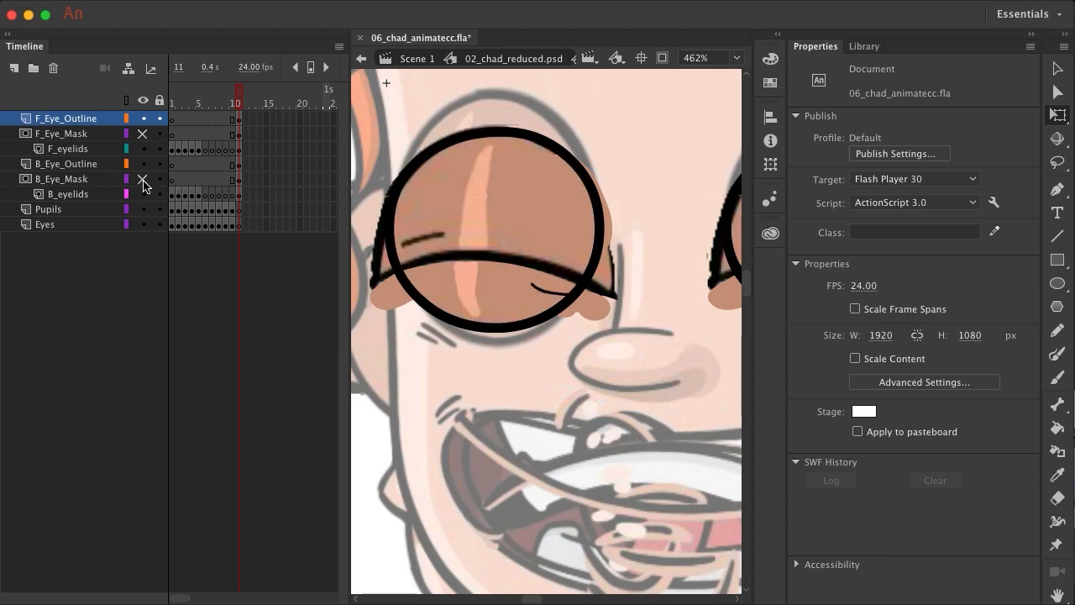
- Move the back eye's lower-lid crease from the inner corner to the outer side and rotate it to follow the lid
left_click(543, 290)
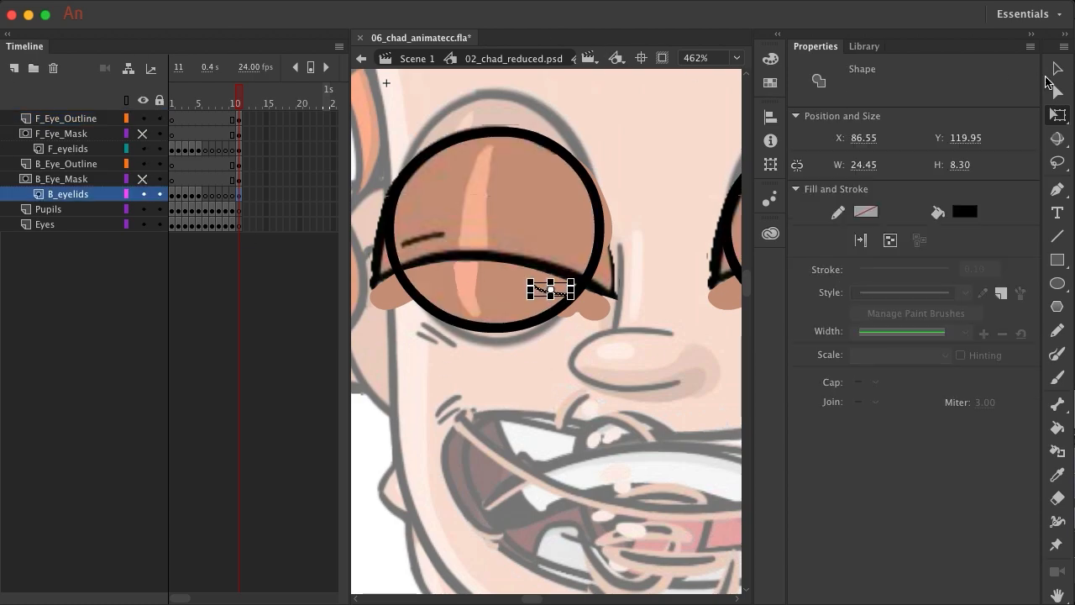
left_click(1047, 75)
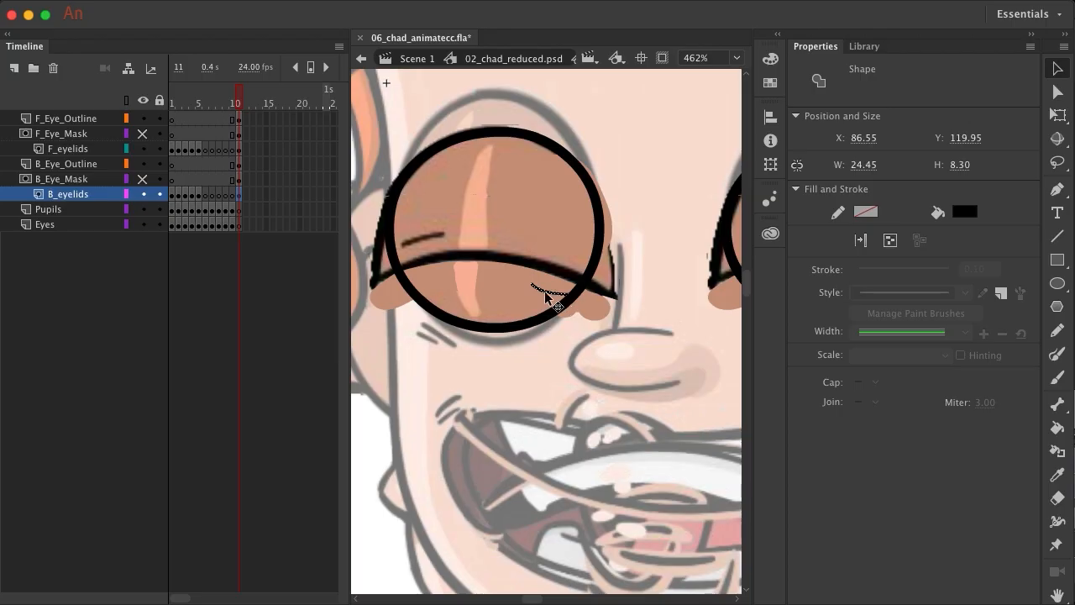
mouse_move(546, 296)
left_mouse_down()
mouse_move(454, 301)
mouse_move(478, 304)
mouse_move(453, 291)
left_mouse_up()
key("q")
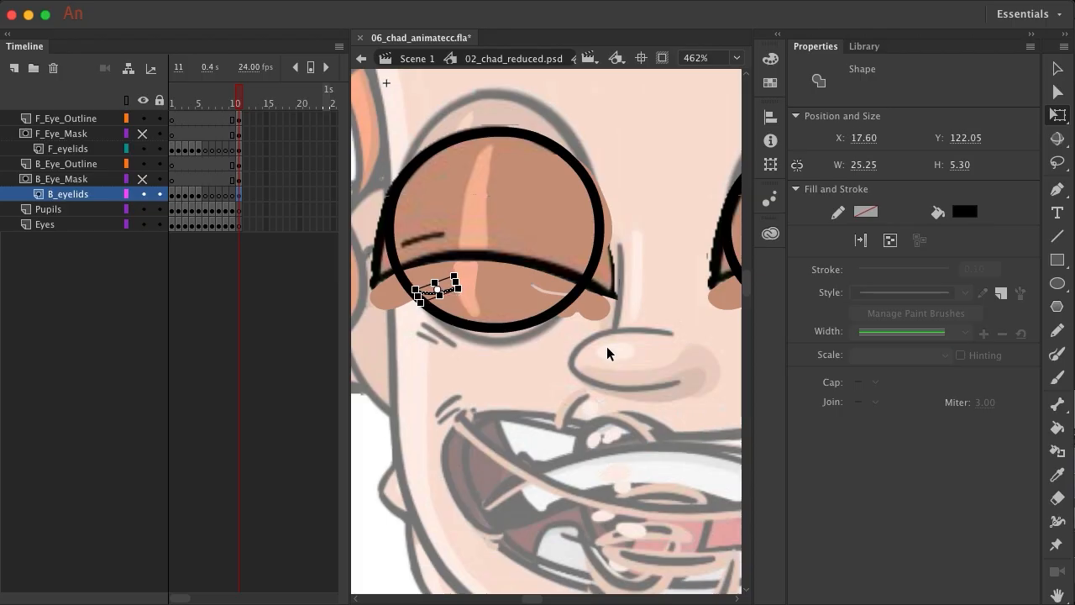
left_click(605, 347)
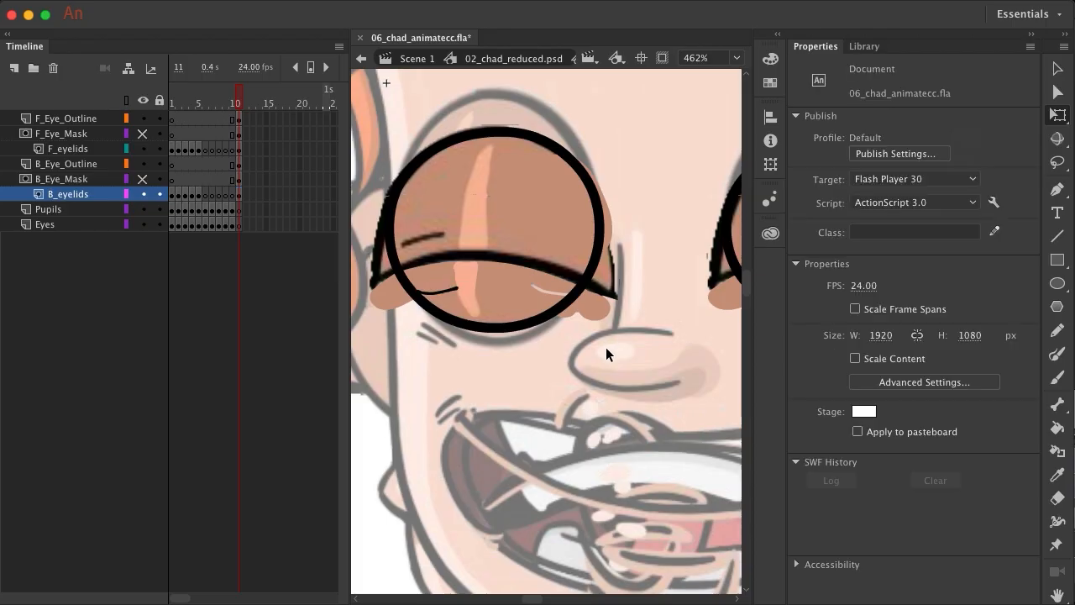
- Brush over the back eye's leftover white crease mark and its upper-lid crease at size 1 with the sampled eyelid colour
left_click(1057, 377)
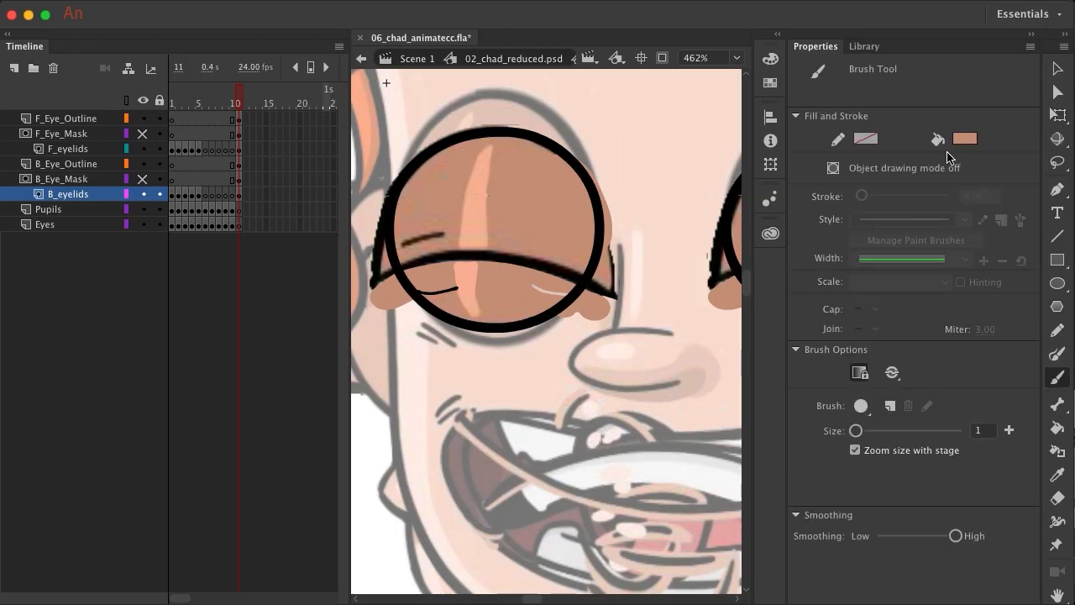
left_click(968, 146)
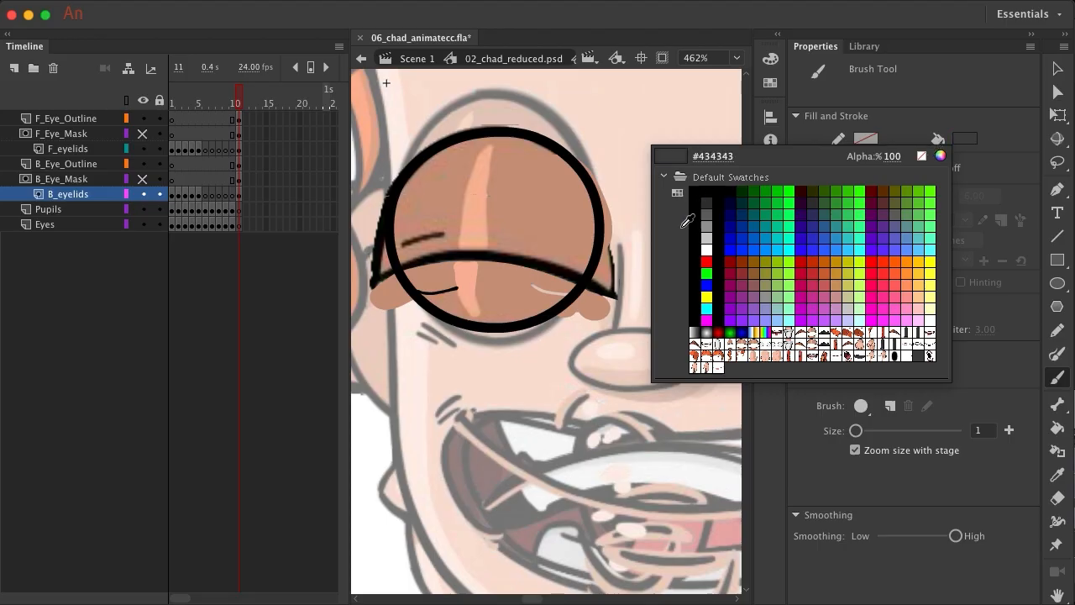
left_click(508, 286)
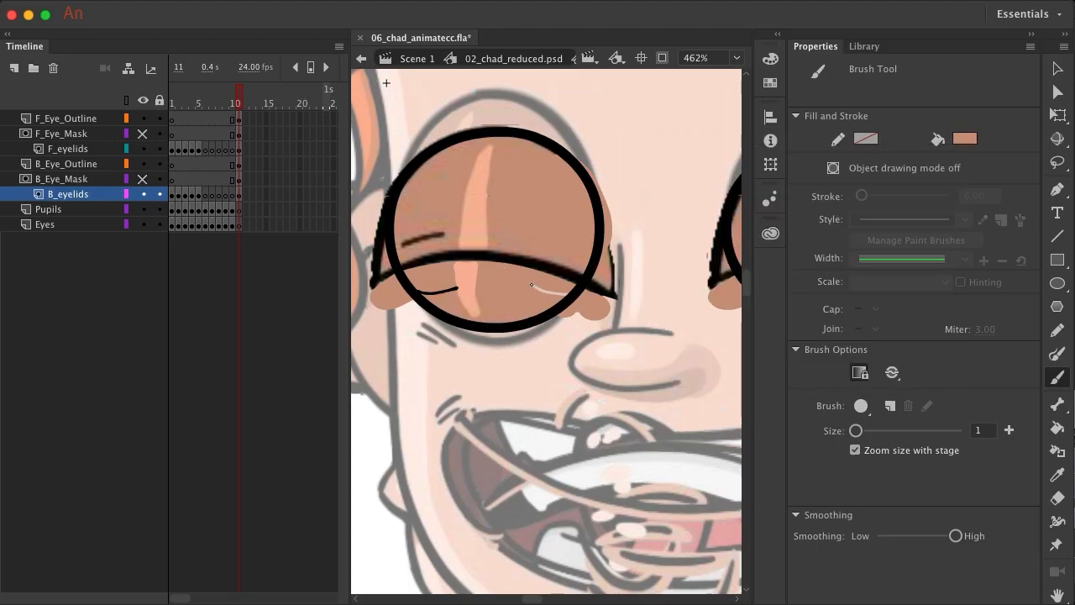
left_click_drag(534, 287, 563, 294)
mouse_move(446, 235)
left_mouse_down()
mouse_move(404, 246)
mouse_move(444, 238)
mouse_move(401, 246)
mouse_move(429, 236)
left_mouse_up()
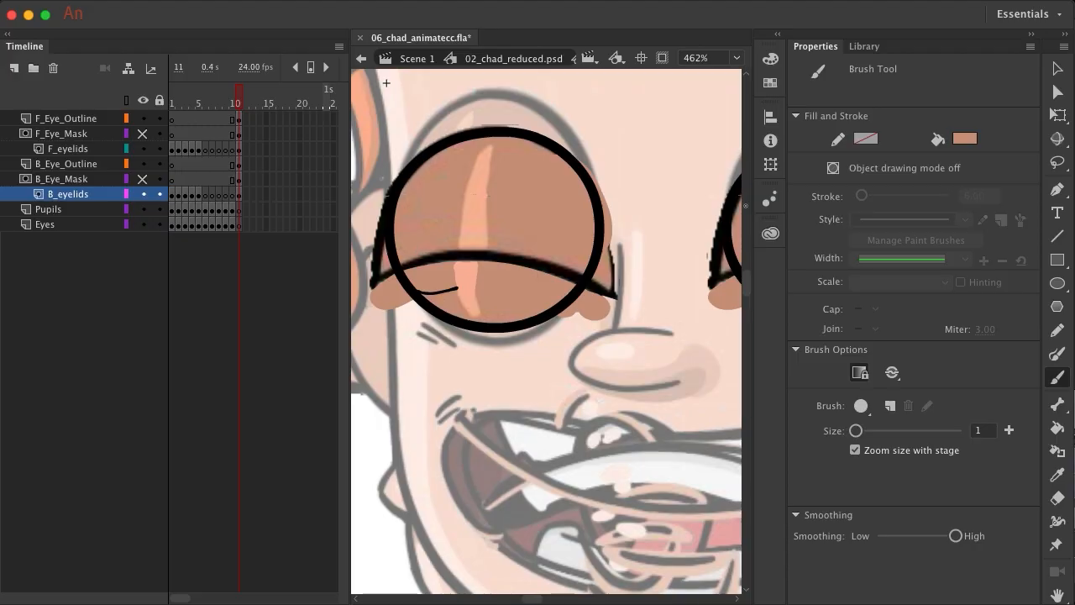
- Duplicate the back eye's lower crease onto its upper lid near the nose, then rotate and reshape it to arch downward
left_click(1058, 69)
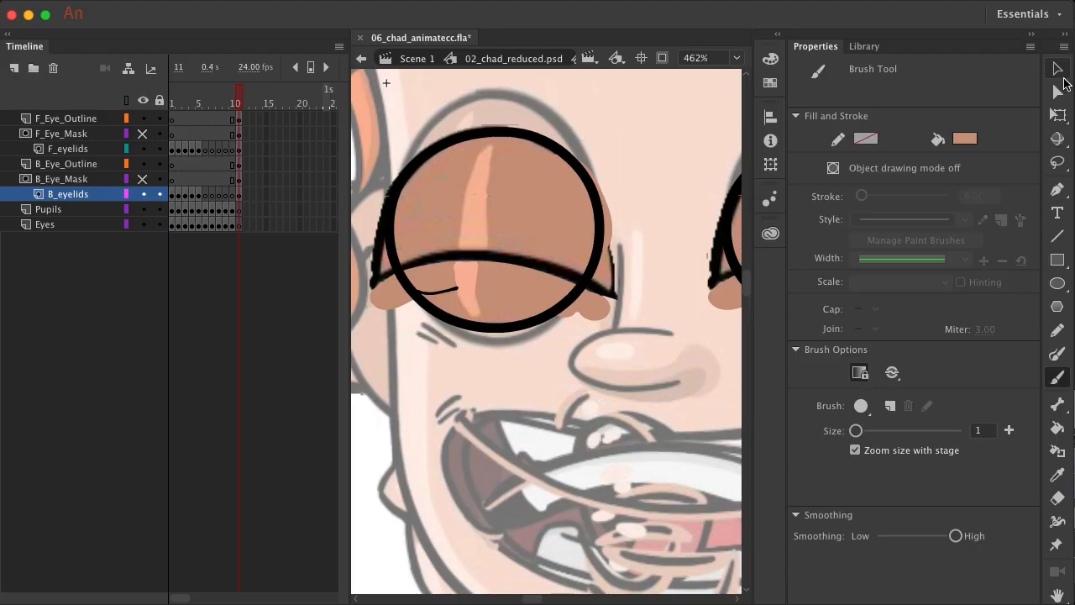
left_click(438, 291)
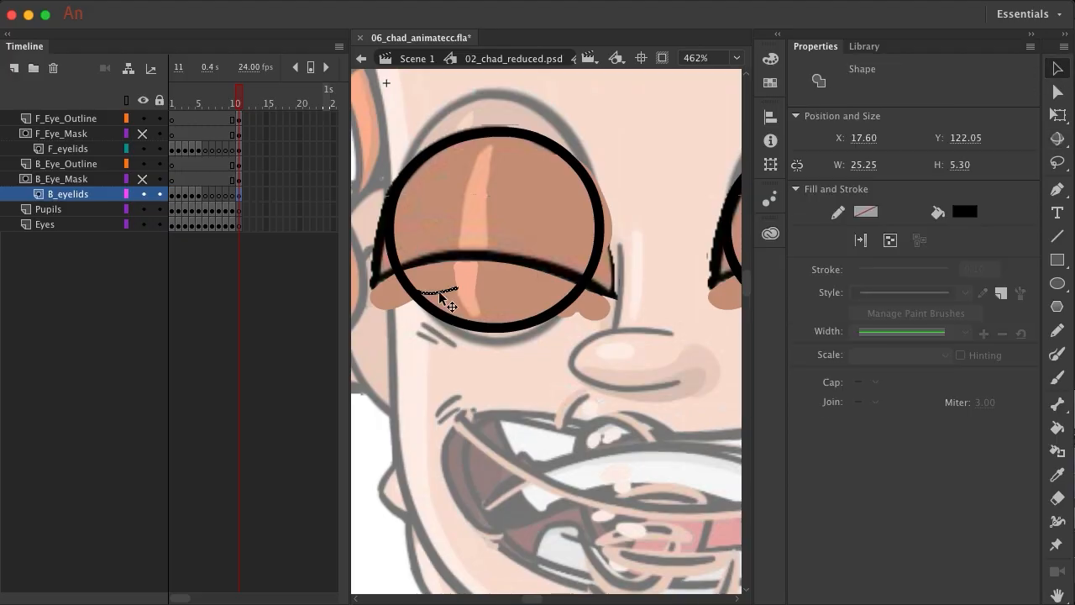
mouse_move(438, 290)
left_mouse_down()
mouse_move(523, 316)
mouse_move(557, 344)
mouse_move(545, 298)
mouse_move(551, 245)
left_mouse_up()
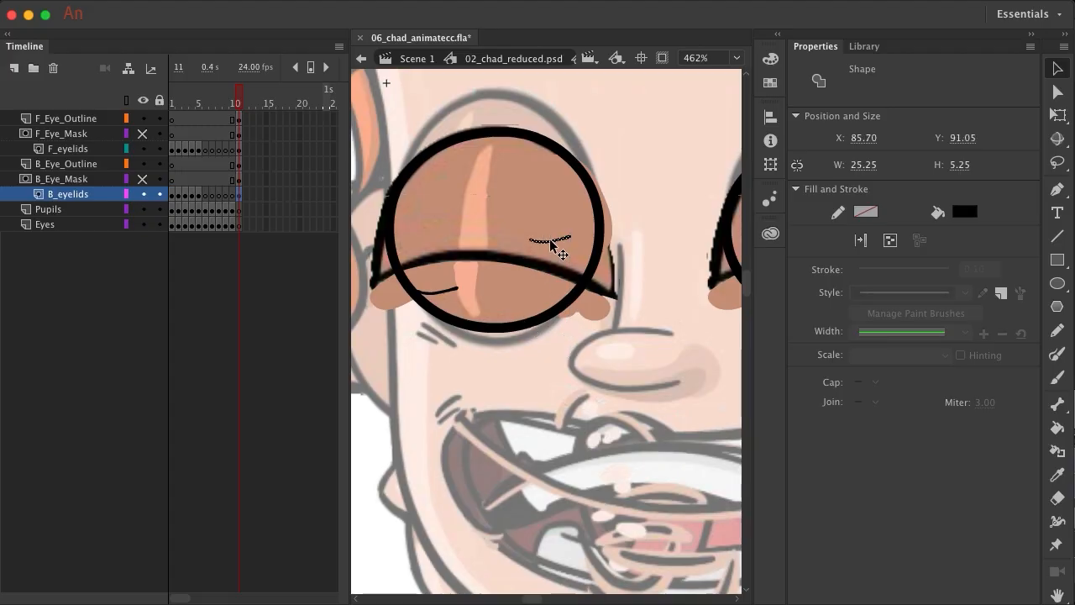
key("q")
mouse_move(587, 250)
left_mouse_down()
mouse_move(533, 203)
mouse_move(496, 203)
left_mouse_up()
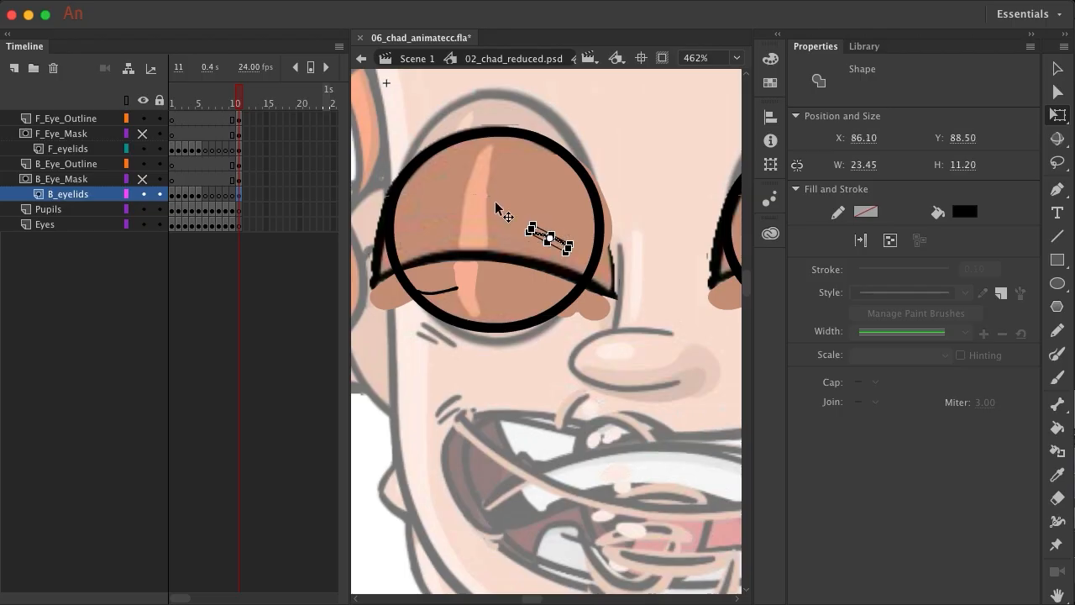
scroll(495, 206, "right", 5)
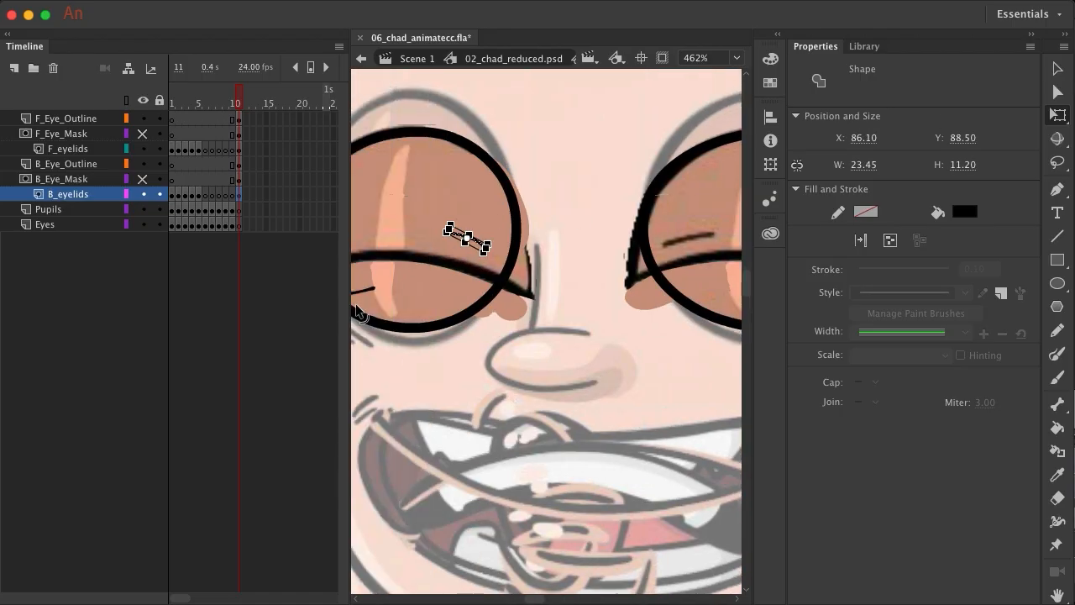
left_click_drag(509, 280, 491, 251)
left_click(1057, 68)
left_click(644, 381)
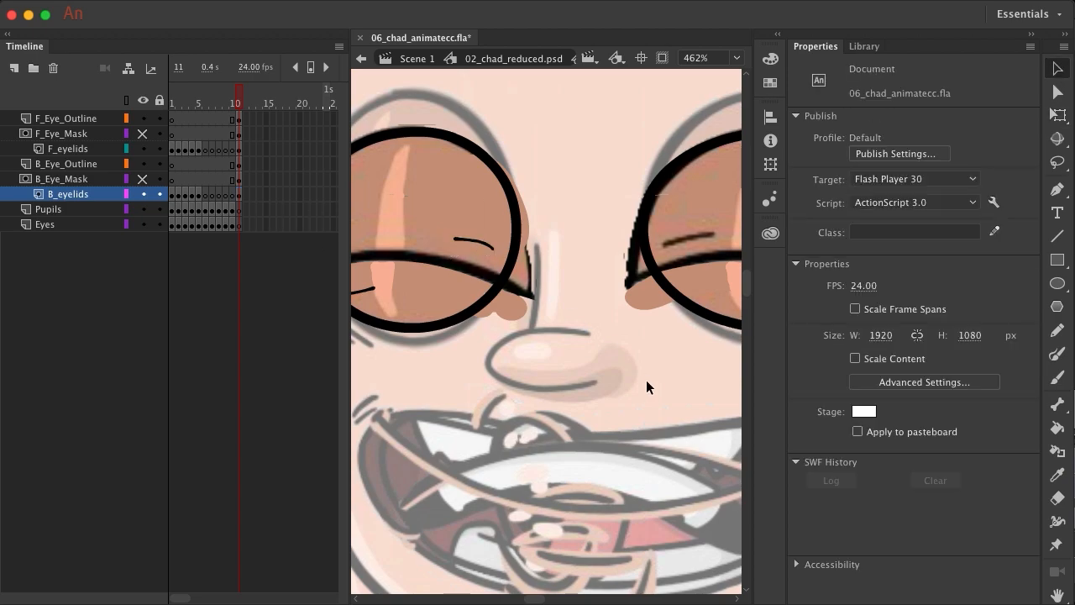
- Lock all layers and make every layer visible again, including both eye masks
scroll(641, 379, "down", 10)
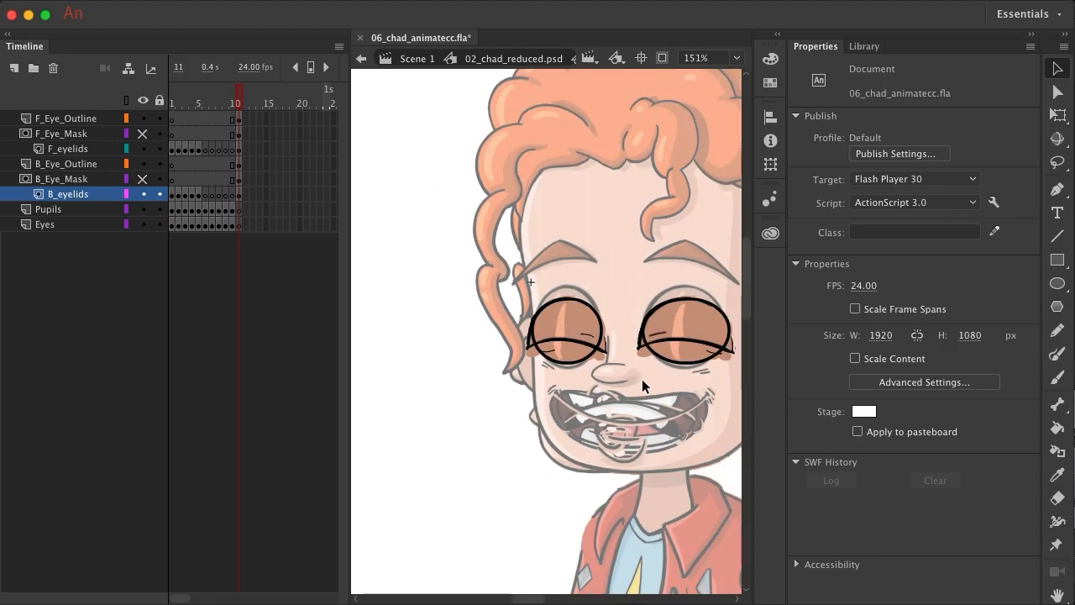
left_click(159, 101)
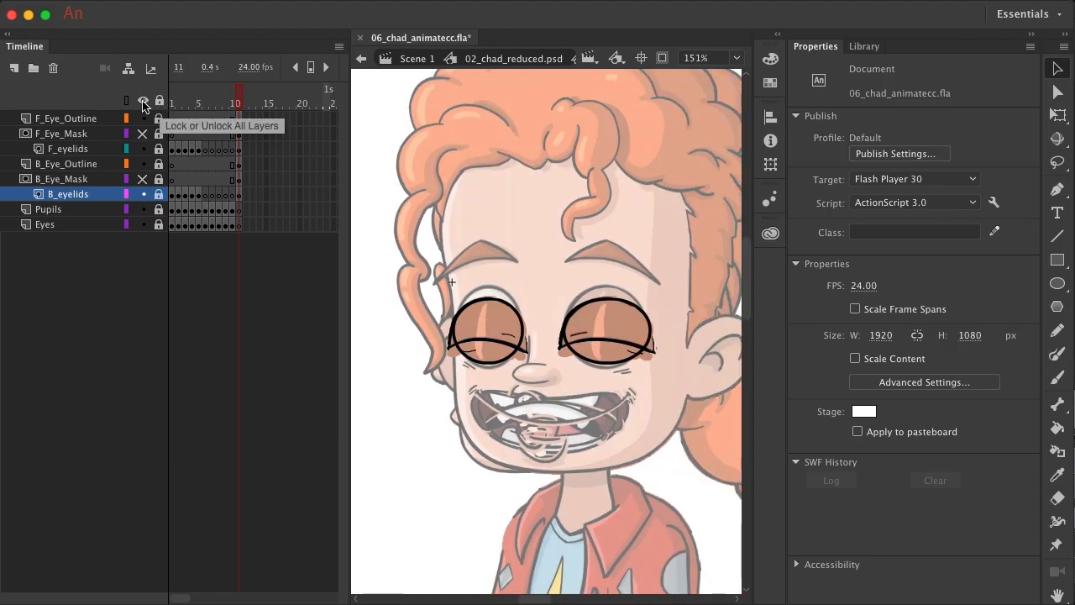
left_click(142, 102)
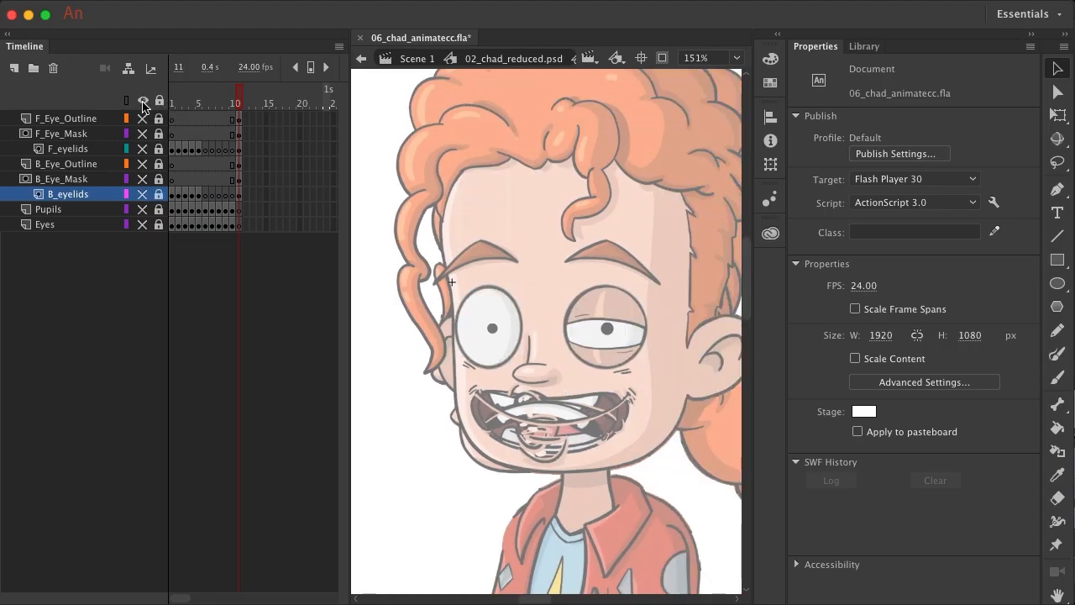
left_click(143, 101)
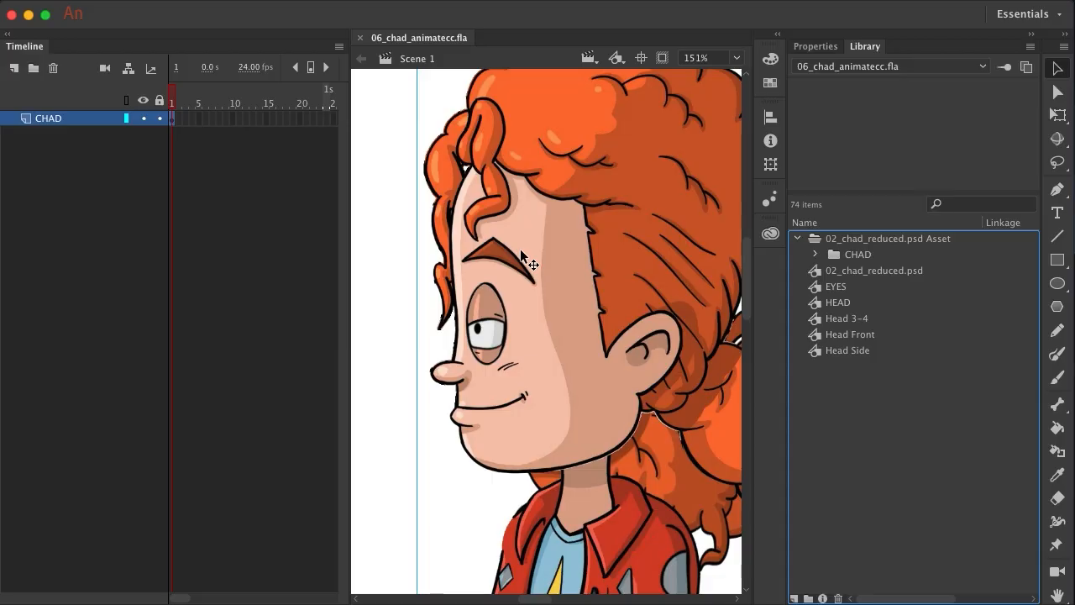
- Open the Head 3-4 symbol from the library for editing, with the eyes and mouth in view
left_click(840, 323)
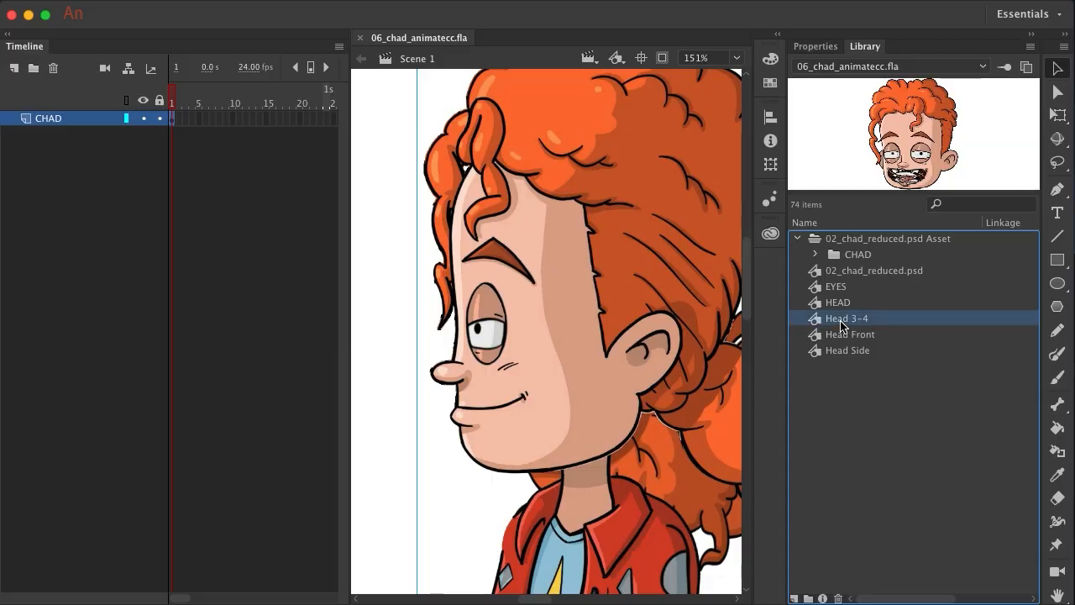
double_click(841, 323)
double_click(818, 324)
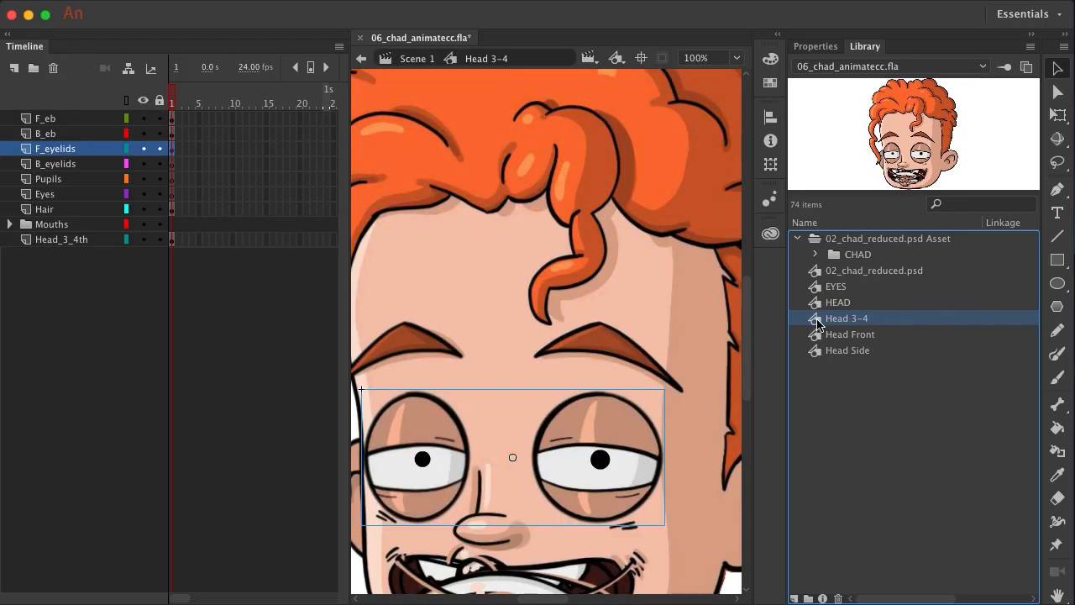
scroll(451, 313, "down", 5)
scroll(451, 317, "up", 1)
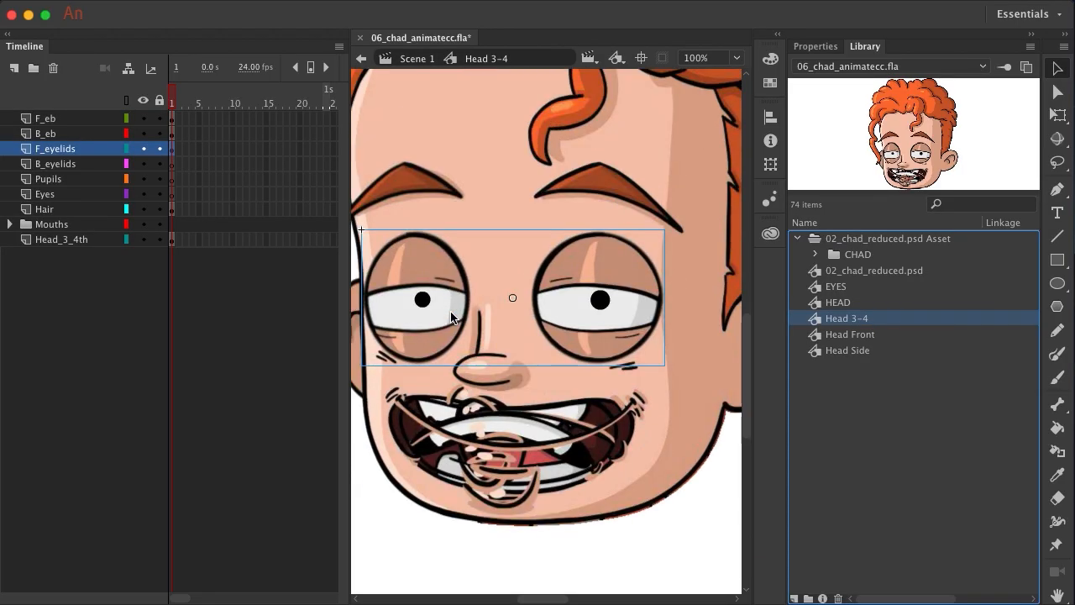
scroll(451, 317, "left", 2)
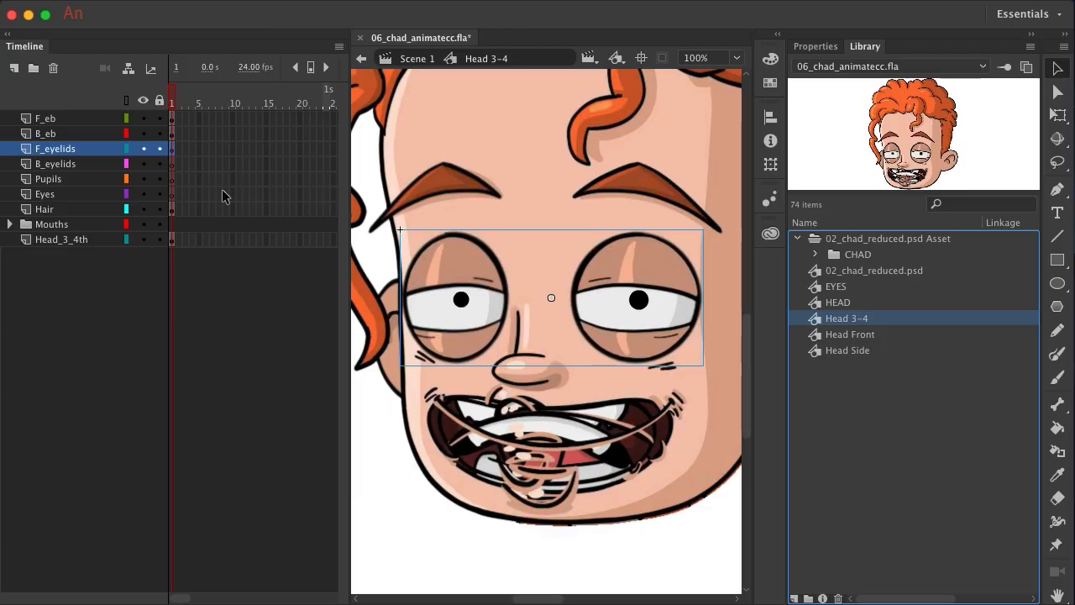
- Rename the F_eyelids layer, which holds the nested eye symbol, as EYES
double_click(62, 151)
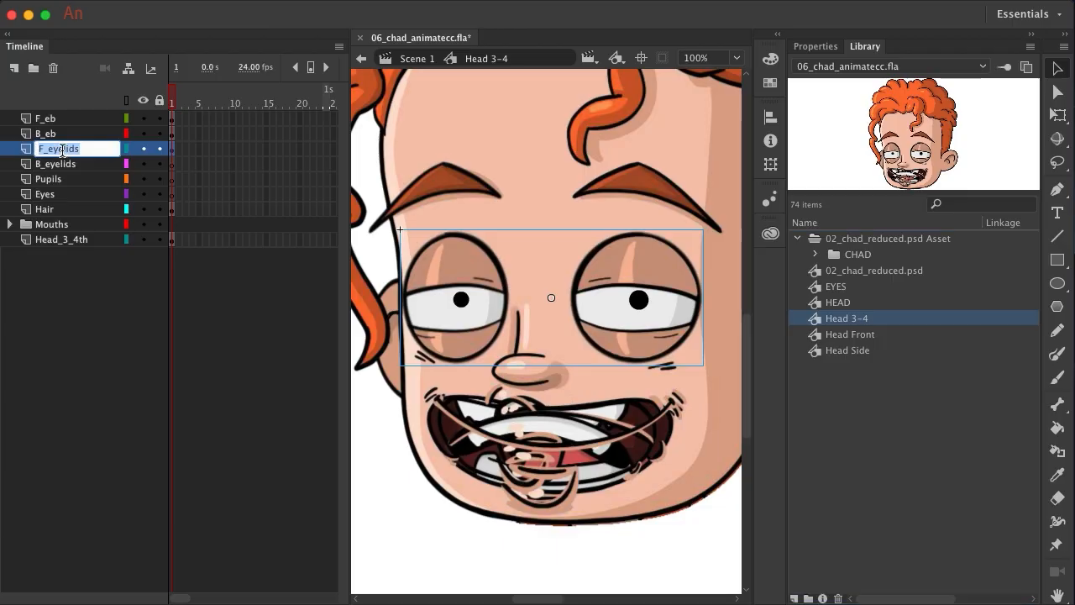
type("EYES")
key("Return")
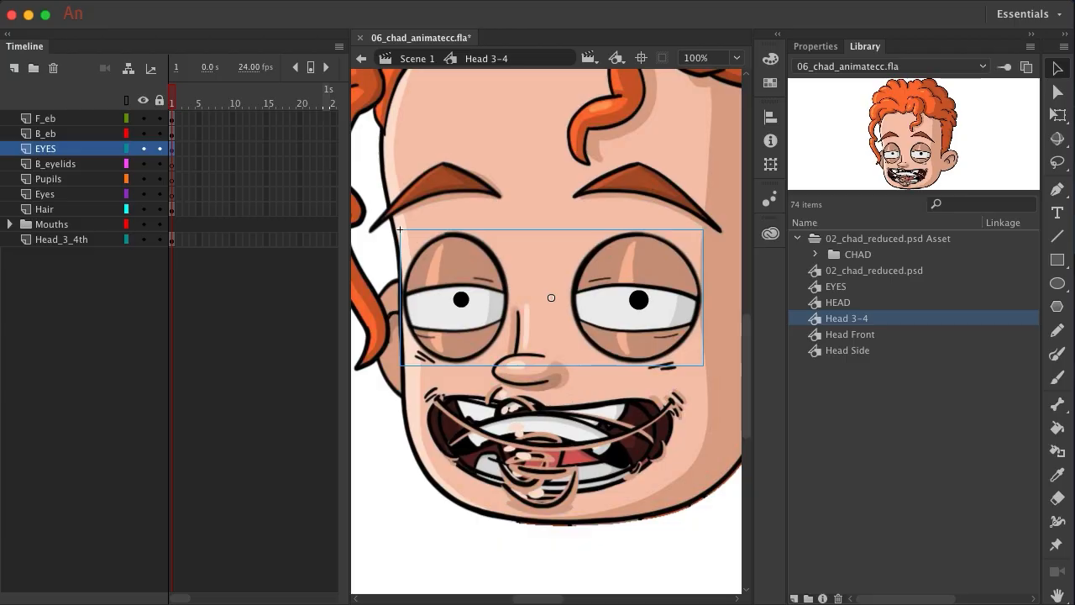
- Delete the B_eyelids, Pupils and Eyes layers from the Head 3-4 symbol
left_click(59, 165)
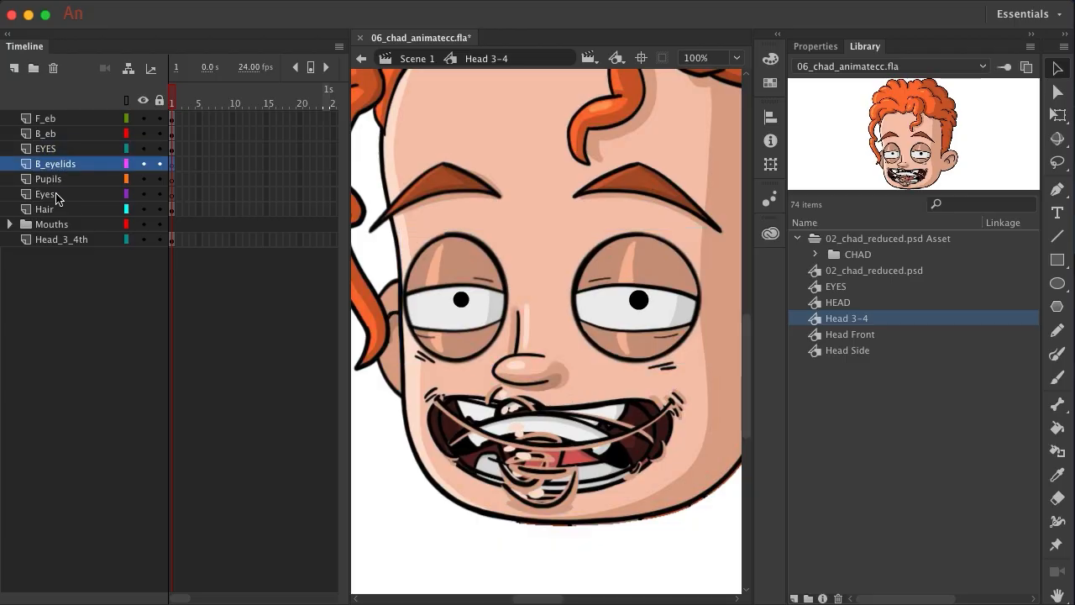
left_click(56, 195, "shift")
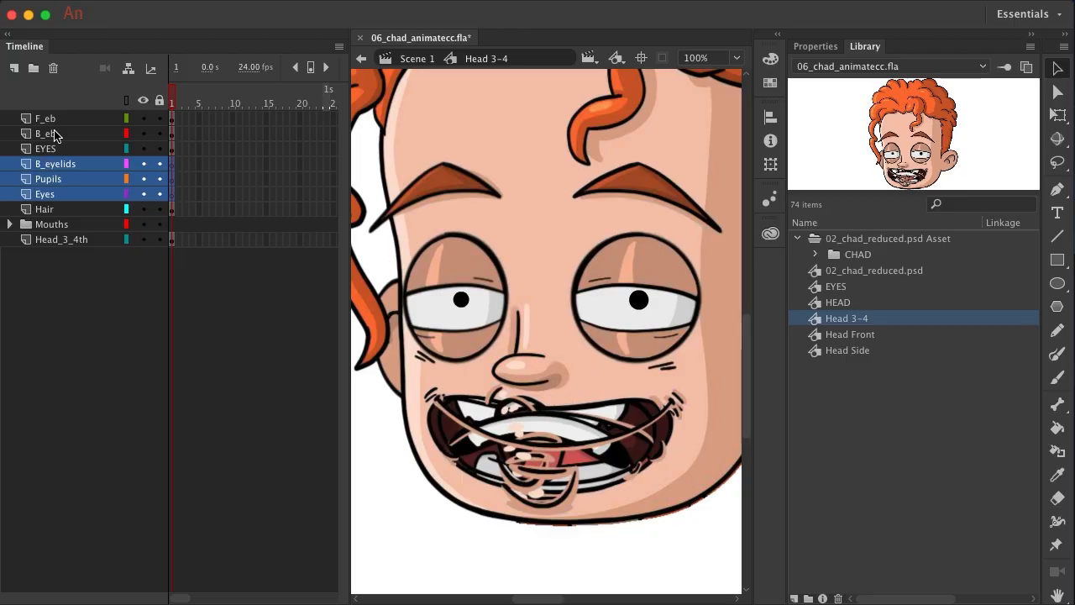
left_click(52, 73)
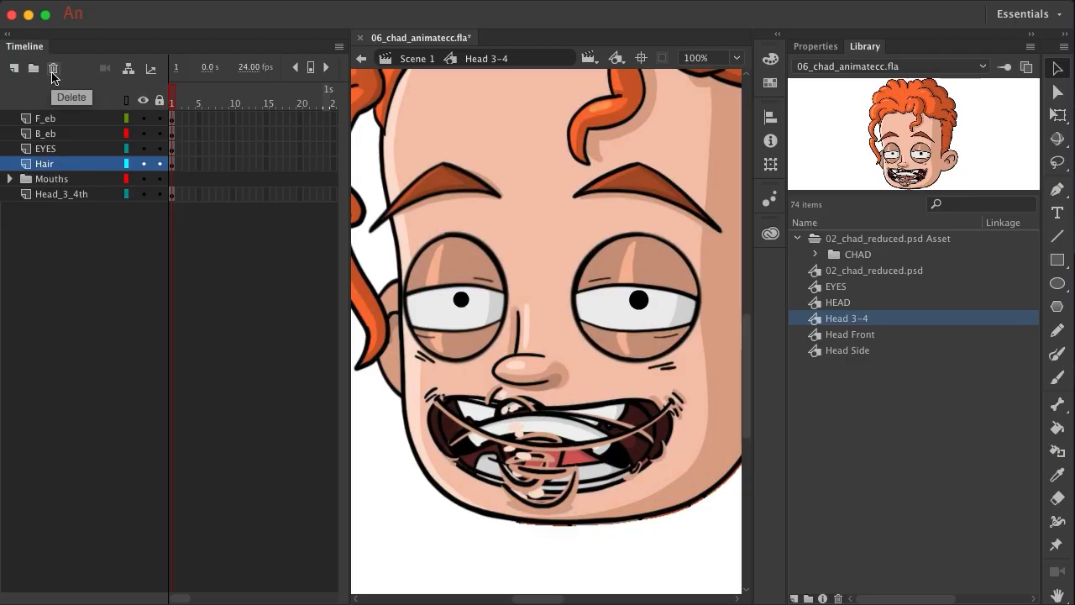
- Copy the two eyebrow layers, F_eb and B_eb, from the Head 3-4 symbol
left_click(51, 122)
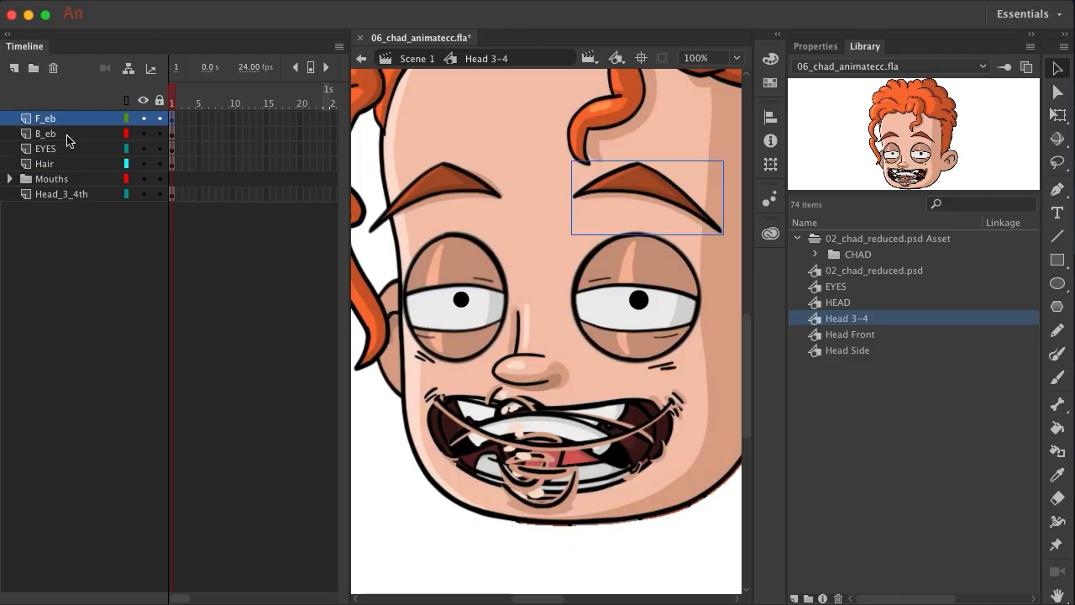
left_click(68, 139, "shift")
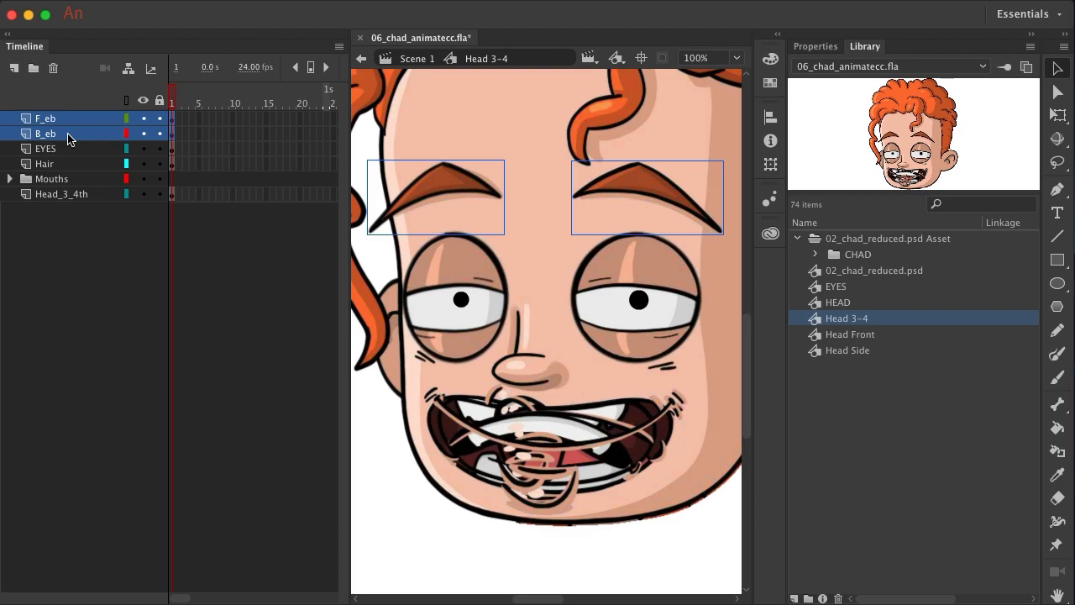
right_click(64, 137)
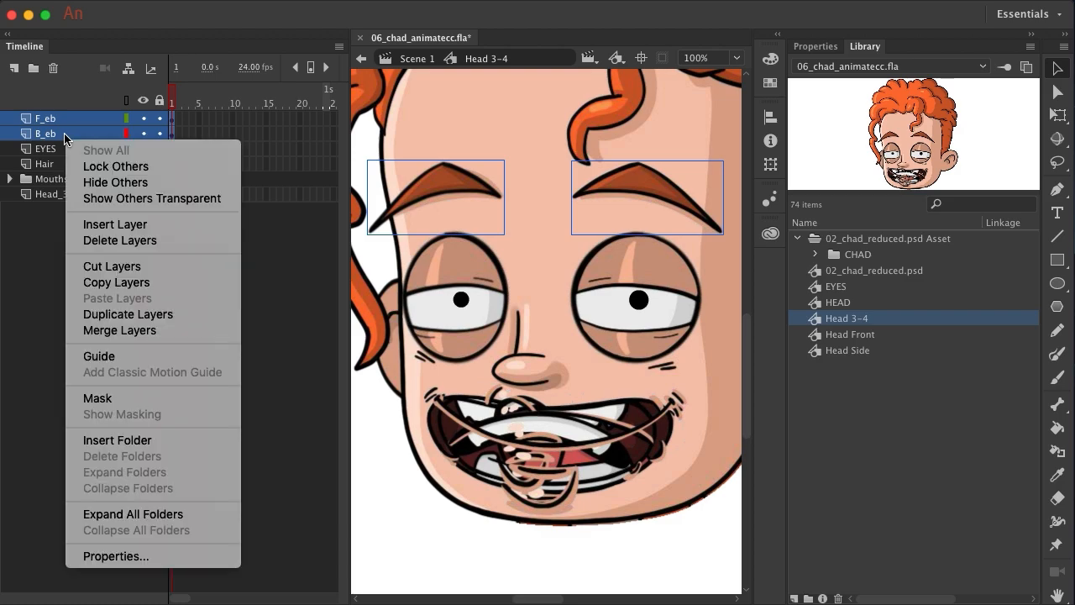
left_click(139, 288)
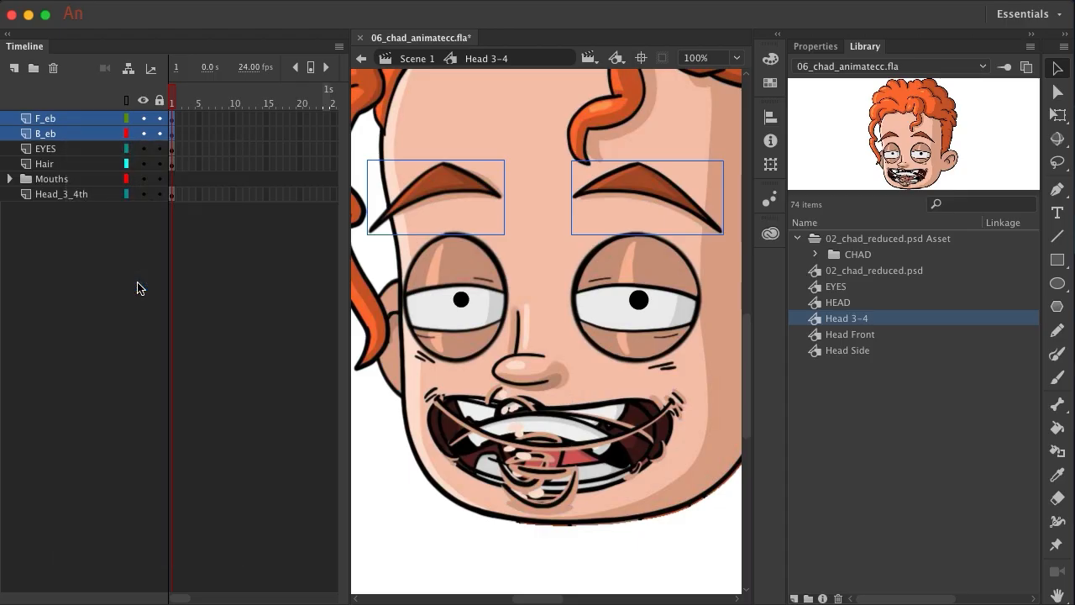
- Create a new graphic symbol named Eyebrows in the library root
key("ctrl+F8")
type("Eyebrows")
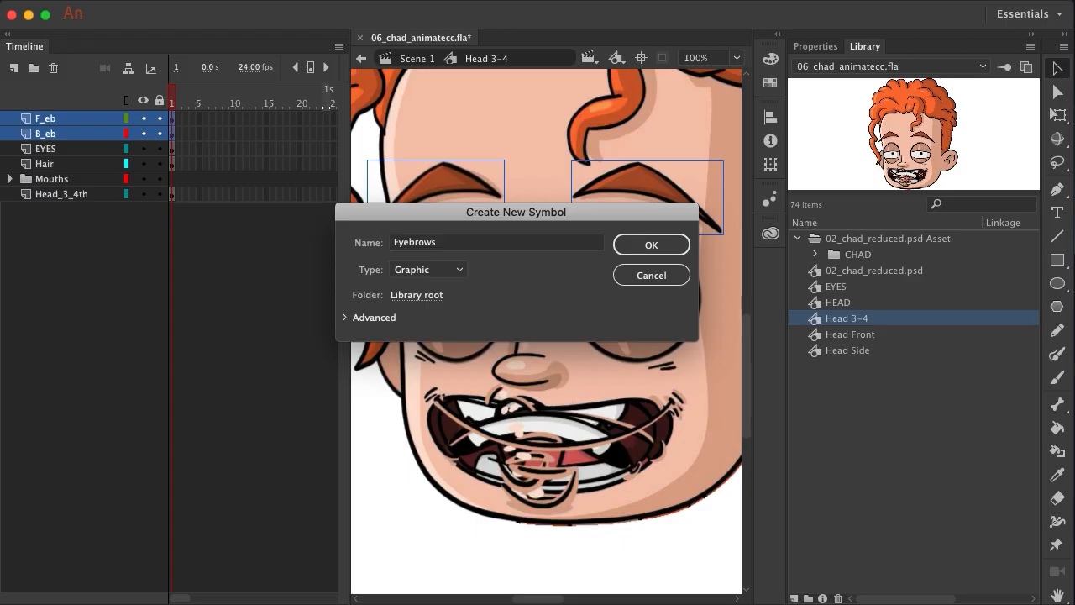
key("Return")
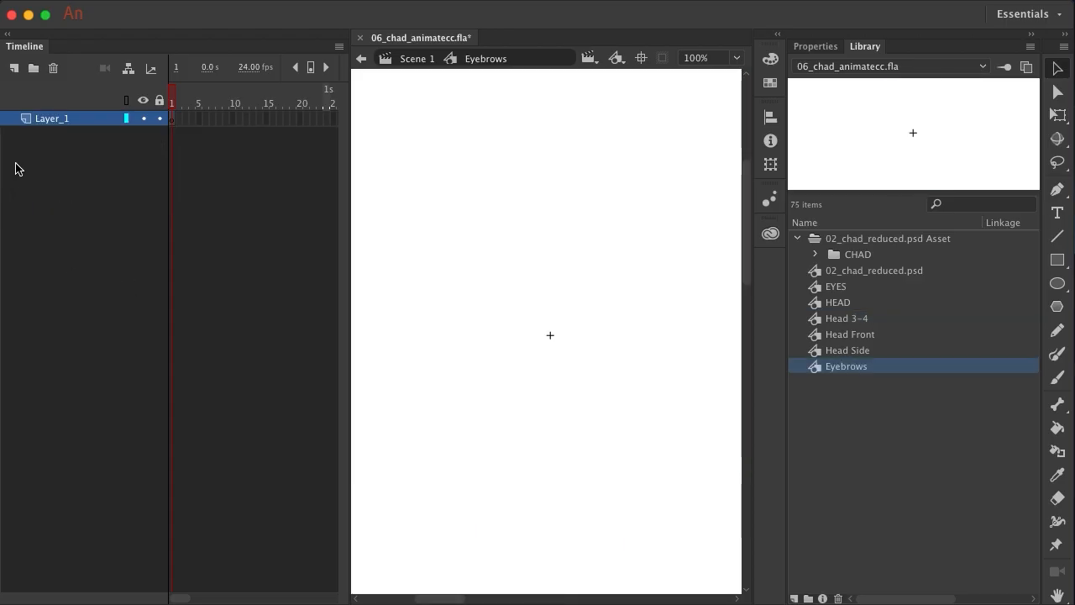
- Paste the copied F_eb and B_eb layers into the Eyebrows symbol and delete its empty Layer_1
right_click(48, 123)
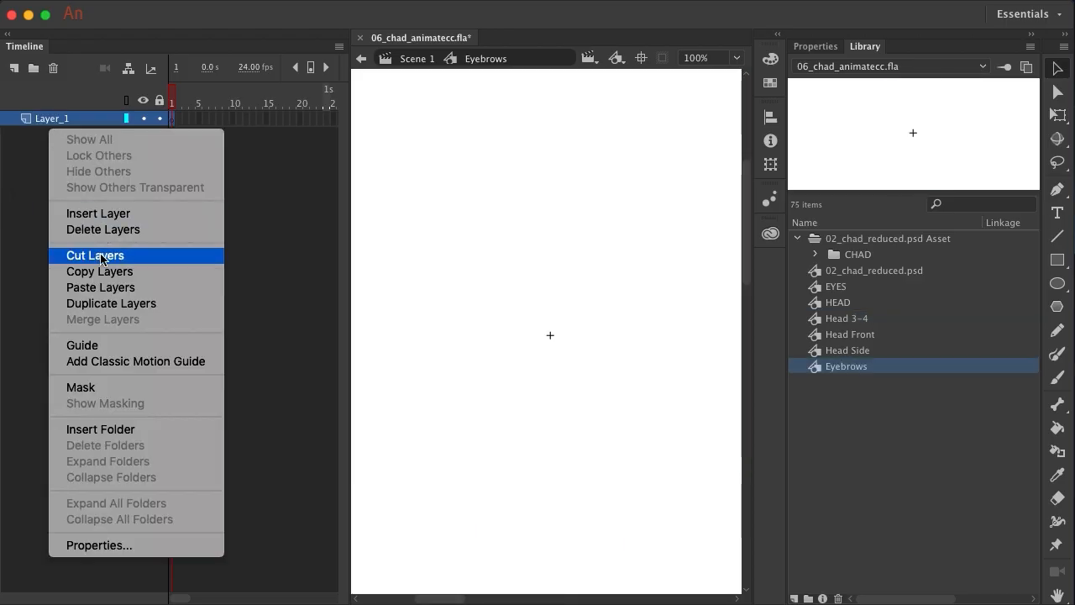
left_click(100, 288)
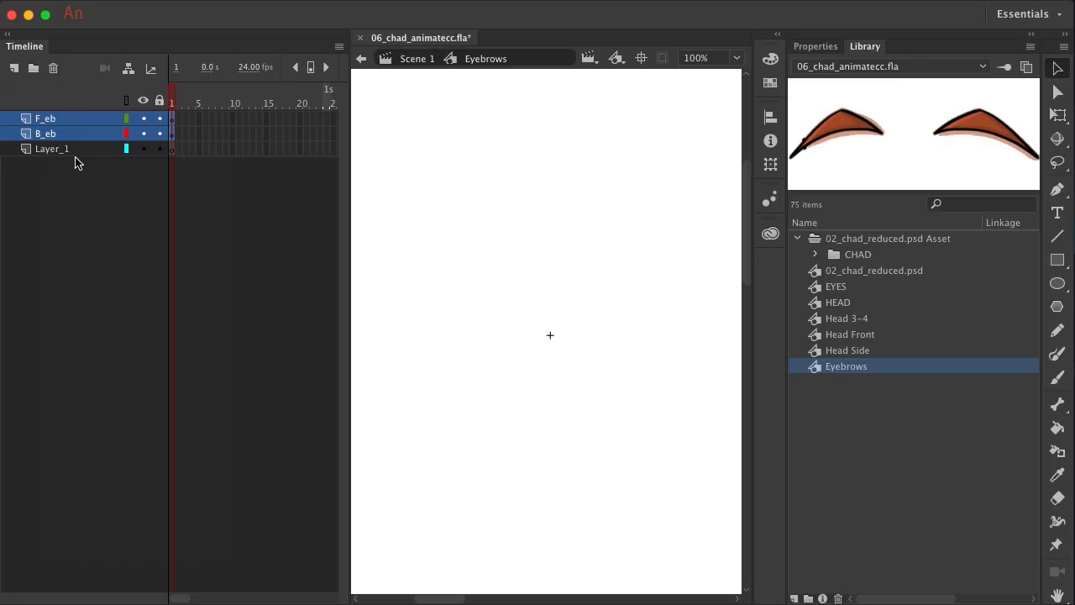
left_click(77, 149)
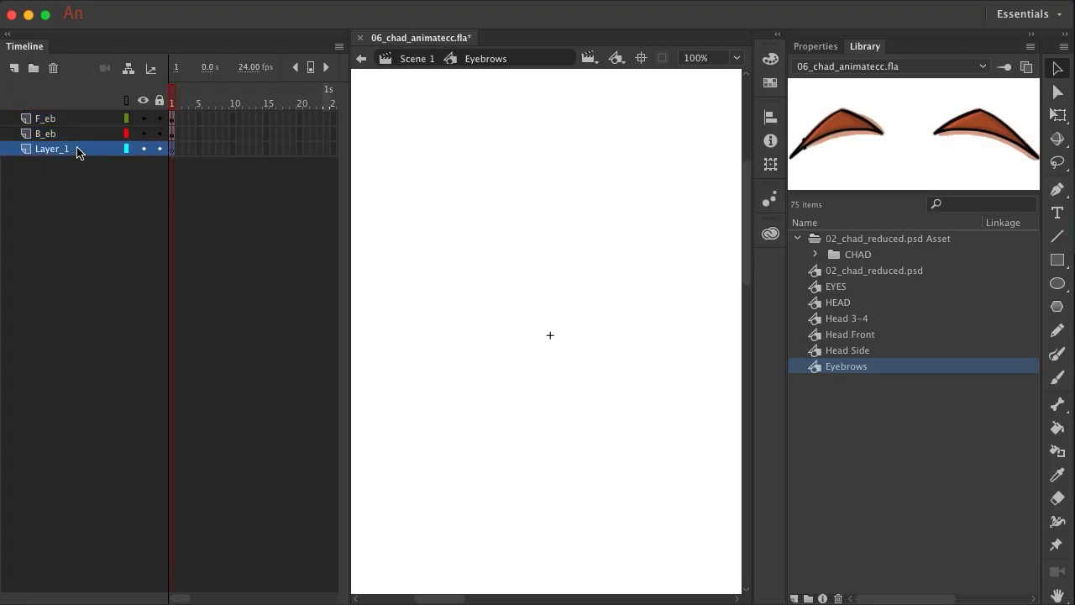
left_click(53, 69)
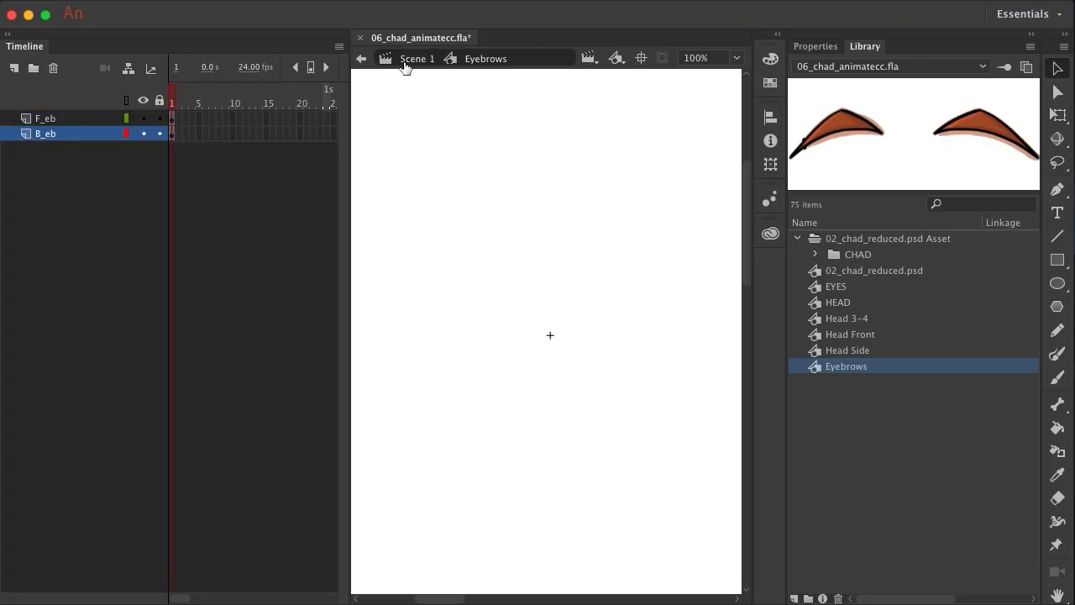
- Reopen the Head 3-4 symbol and place an instance of the Eyebrows symbol on a new layer above F_eb
left_click(834, 322)
double_click(833, 320)
double_click(815, 319)
left_click(851, 366)
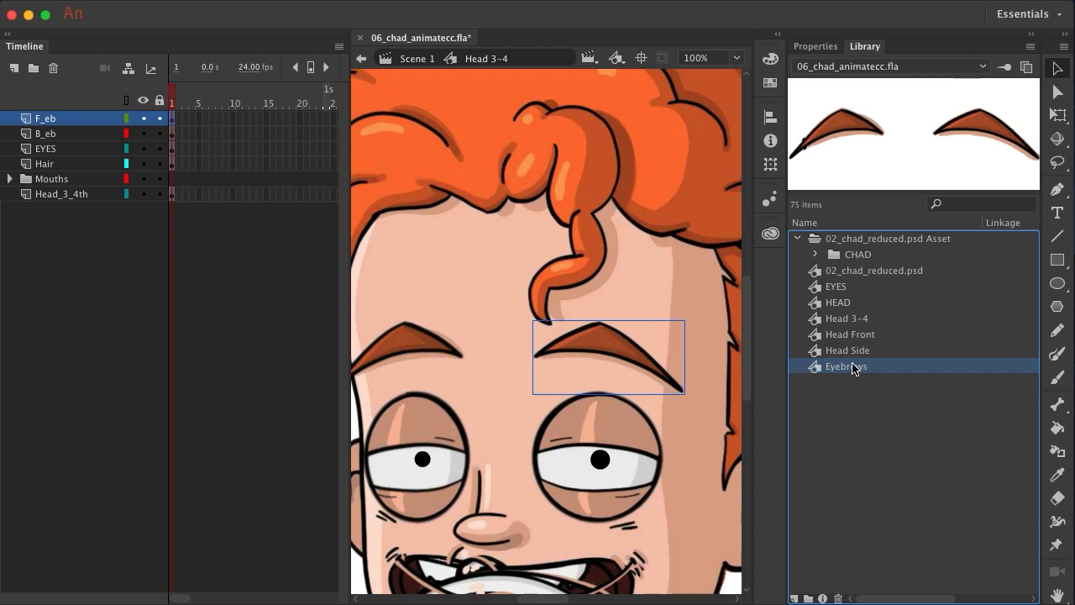
left_click(15, 69)
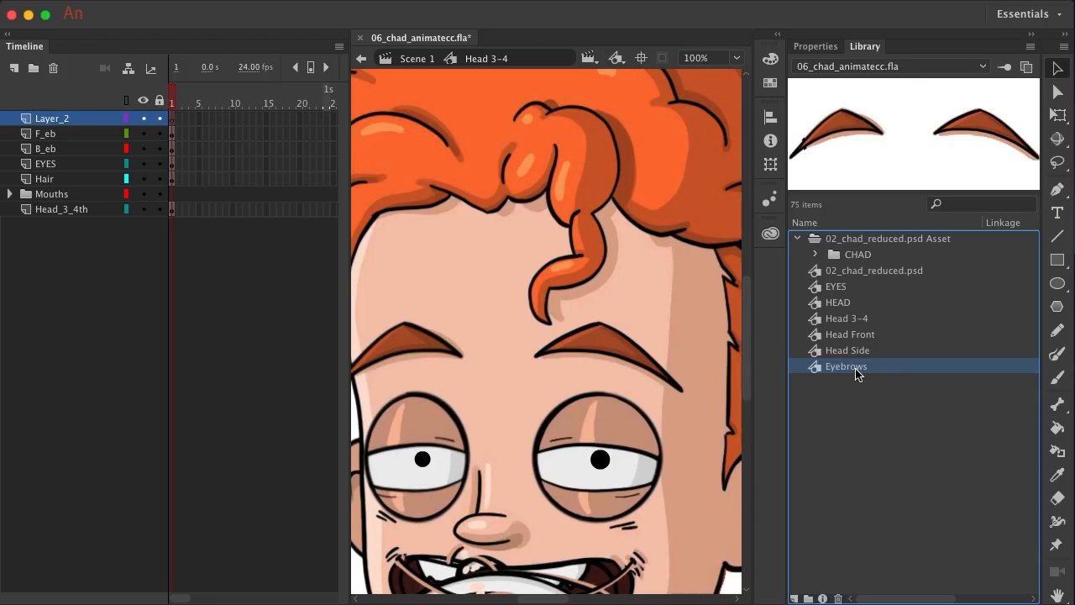
left_click_drag(854, 374, 568, 277)
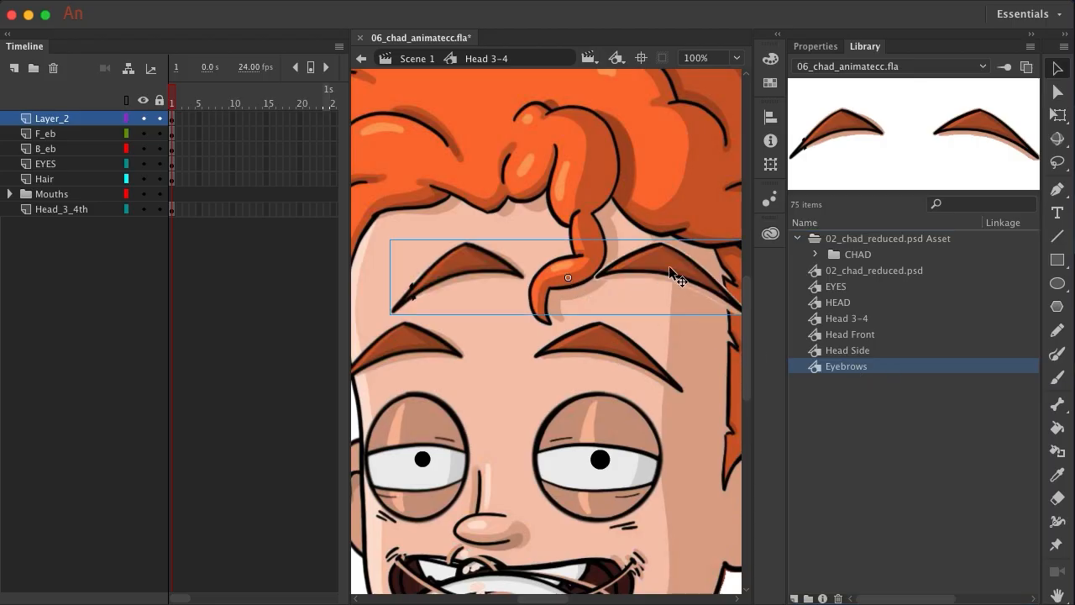
- Align the Eyebrows instance exactly over the original eyebrows, toggling its layer's visibility to compare the positions
left_click_drag(668, 265, 619, 332)
key("Down")
key("Down")
key("Down")
key("Down")
key("Down")
key("Down")
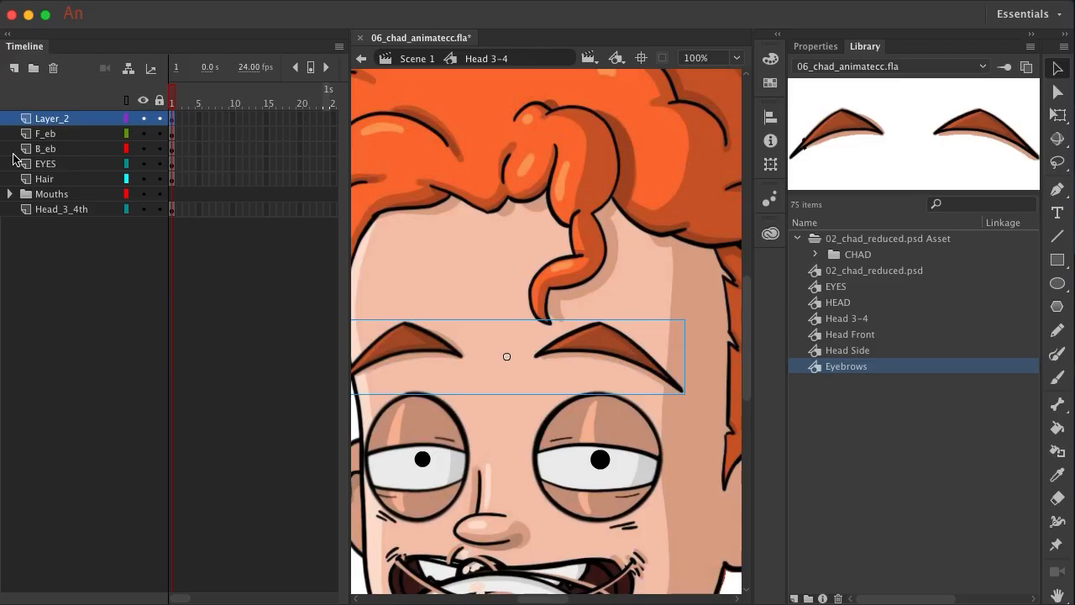
left_click(143, 119)
left_click(143, 119)
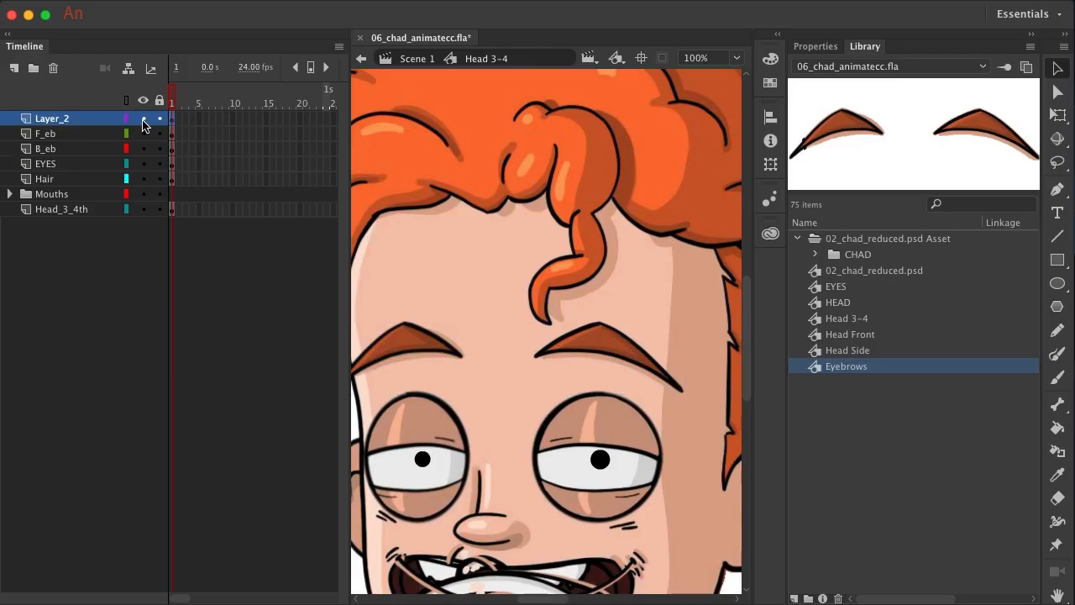
left_click(145, 120)
left_click(145, 120)
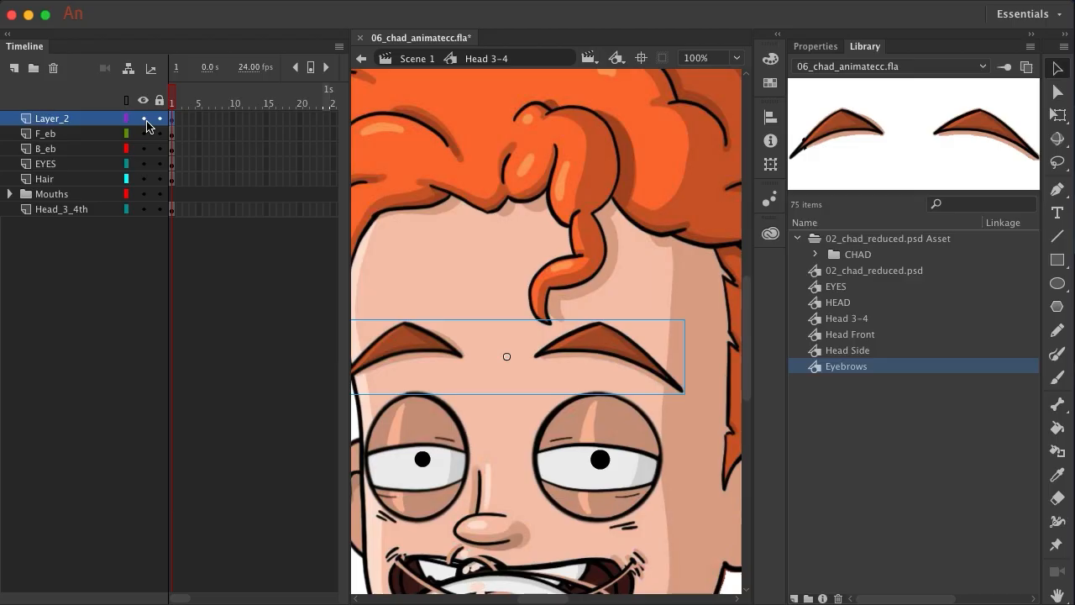
left_click(145, 120)
left_click(144, 120)
- Delete the original F_eb and B_eb layers from the Head 3-4 symbol
left_click(80, 135)
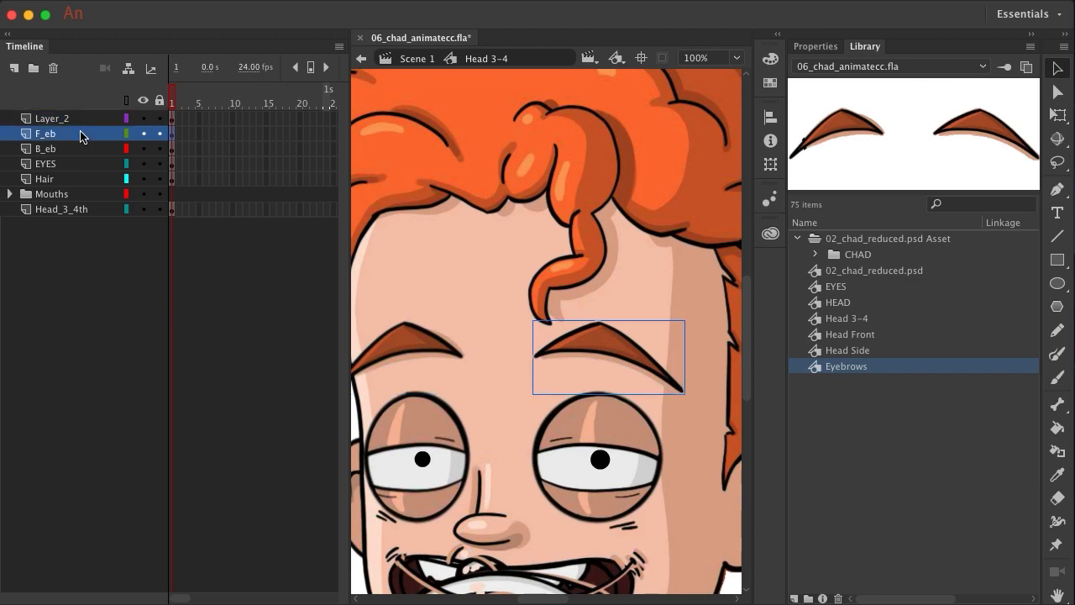
left_click(67, 148, "shift")
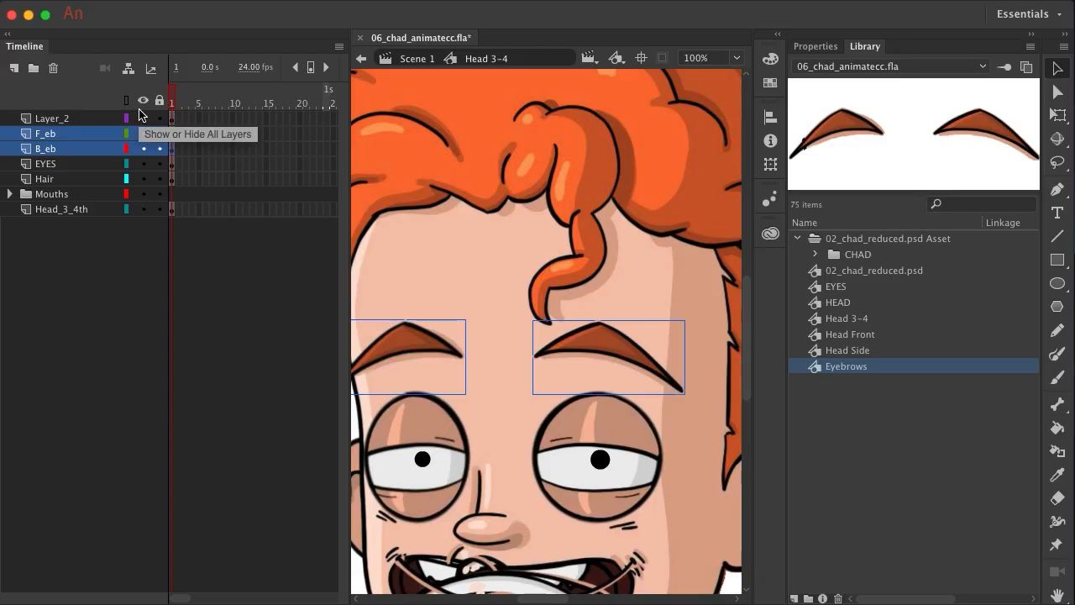
left_click(53, 68)
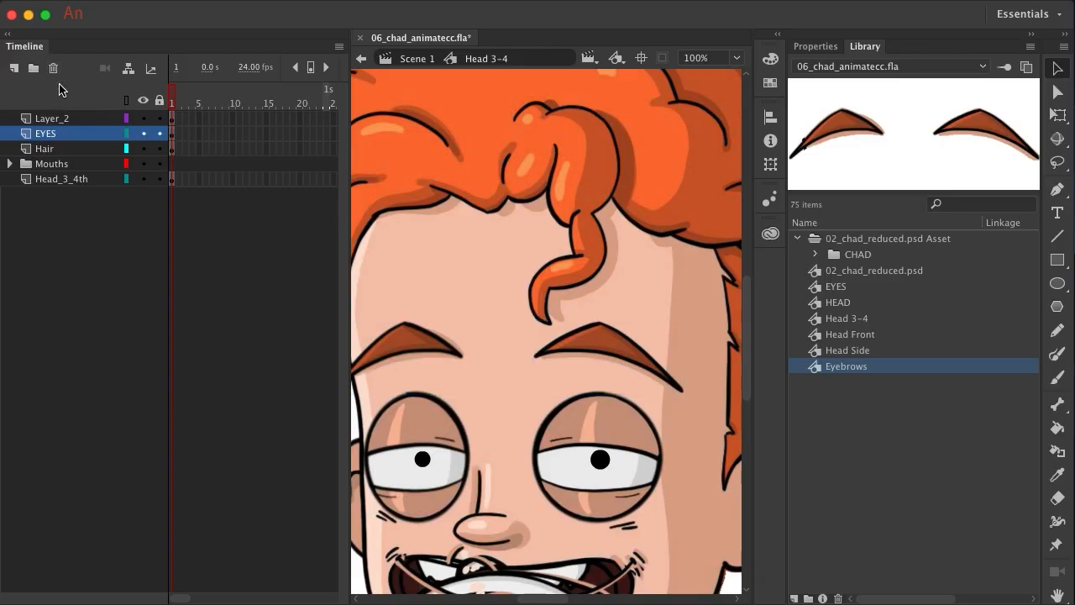
- Rename Layer_2, which holds the Eyebrows instance, as EYEBROWS
double_click(60, 119)
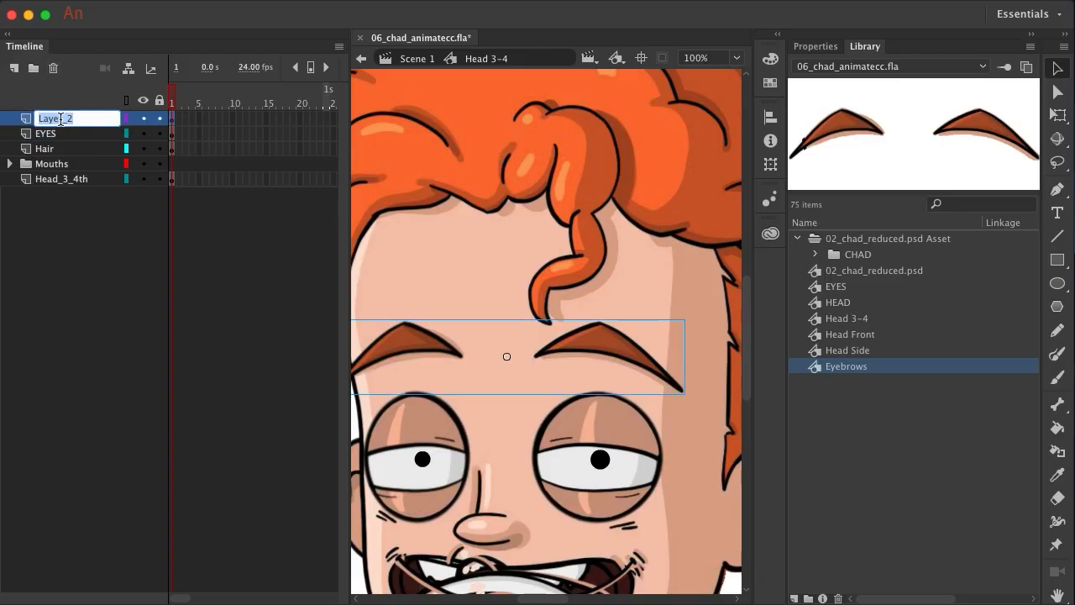
type("EYEBROWS")
key("Return")
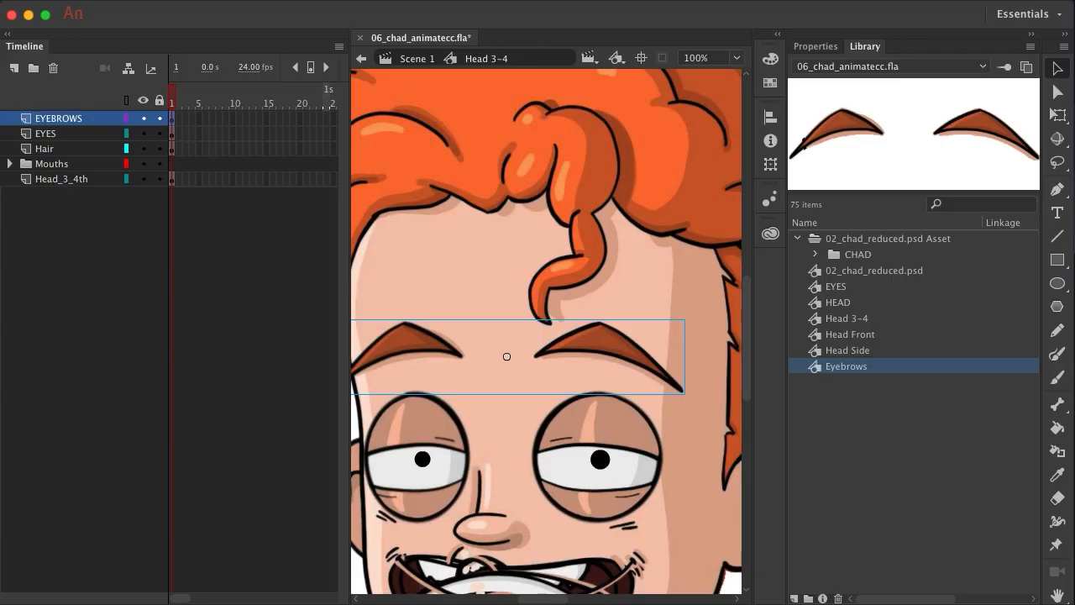
- Open the Eyebrows instance for editing in place and insert keyframes on frames 2 to 5 of both eyebrow layers
double_click(406, 339)
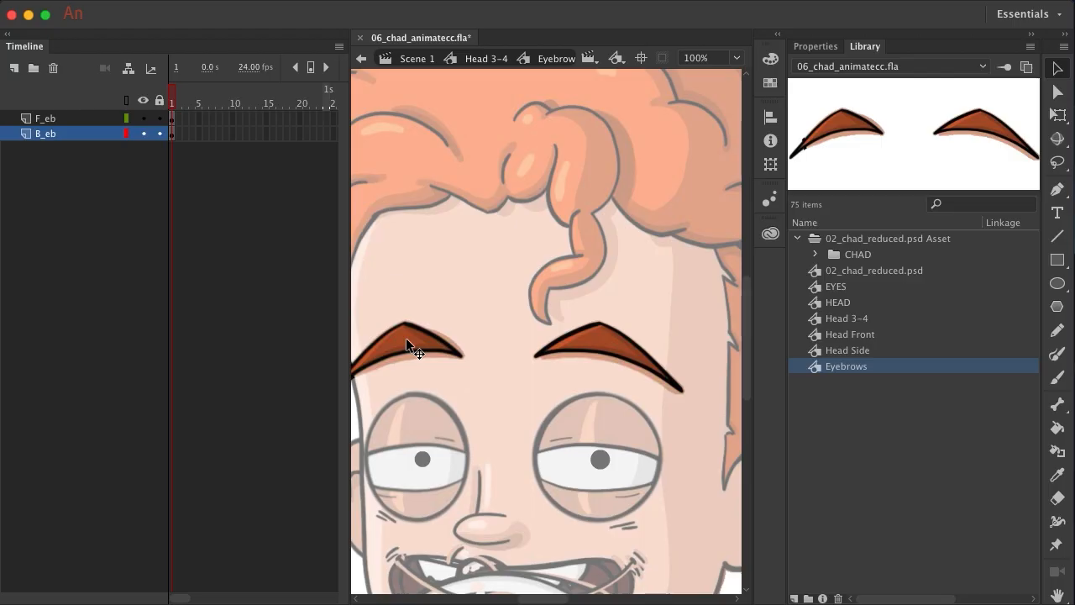
left_click(178, 117)
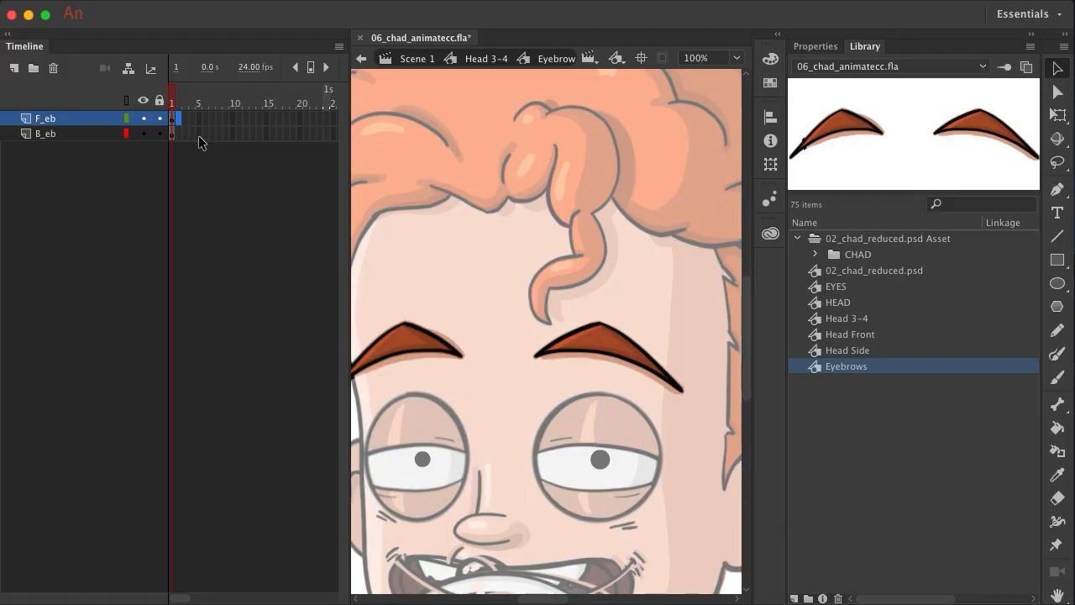
left_click(198, 136)
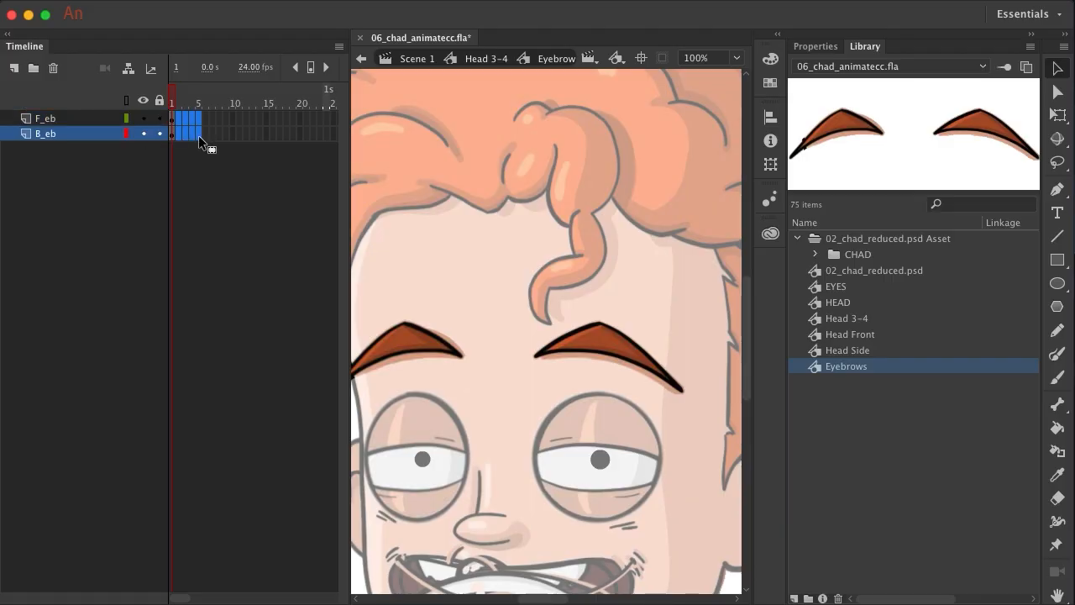
key("F6")
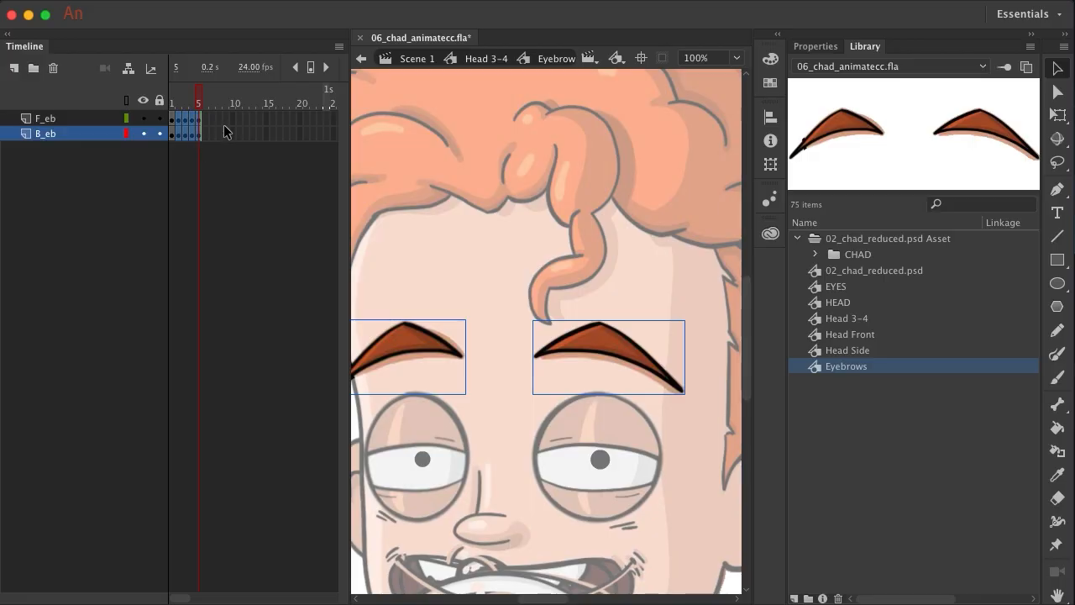
left_click(224, 123)
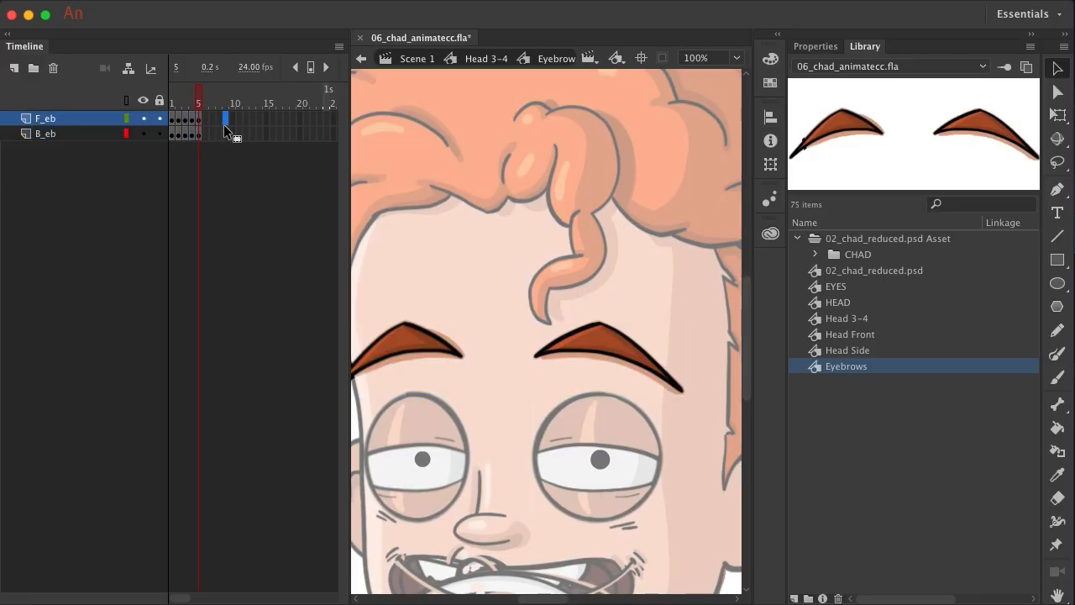
- On frame 2, rotate both eyebrows with Free Transform so their inner ends tilt down toward the nose
left_click(179, 122)
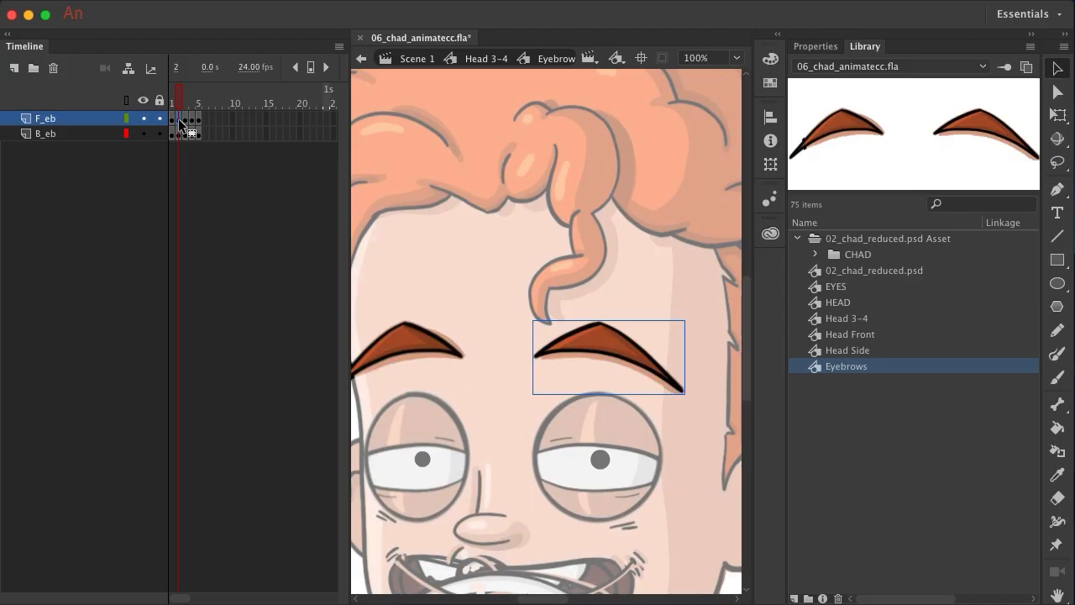
key("q")
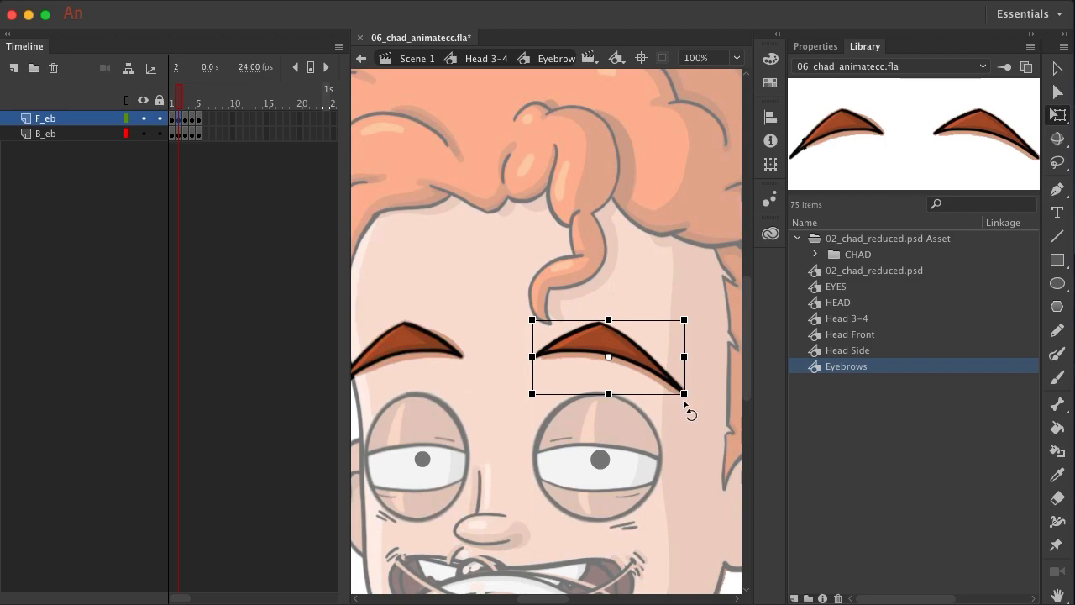
left_click_drag(684, 404, 702, 367)
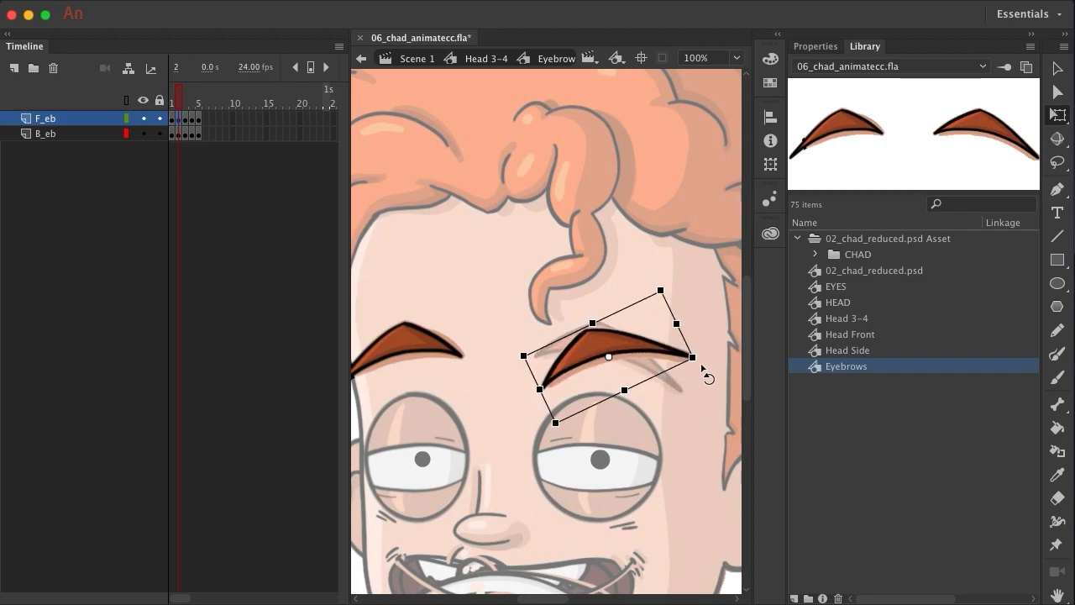
left_click(418, 343)
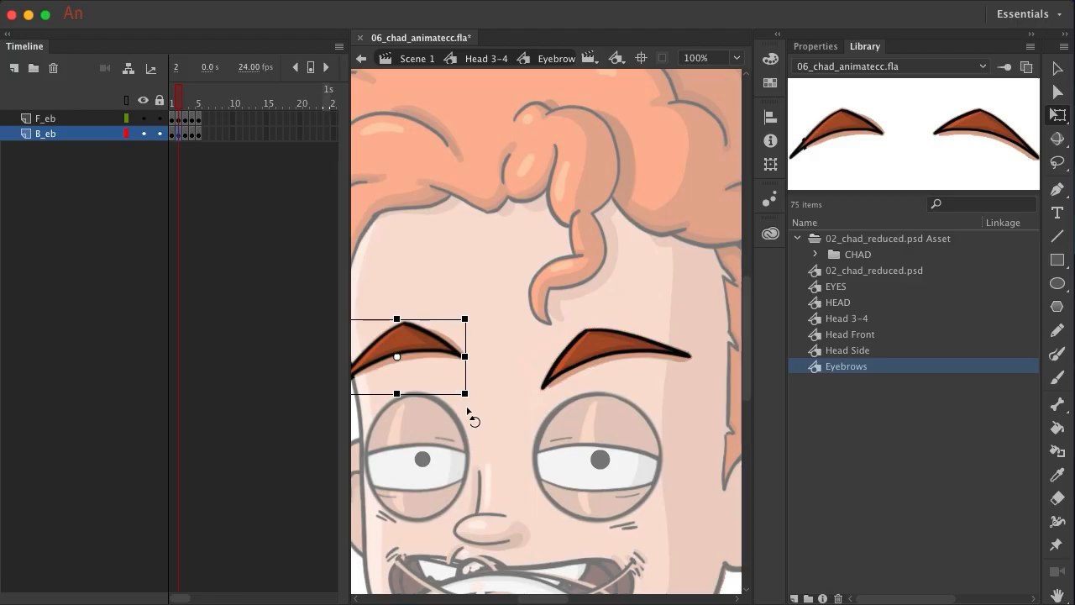
left_click_drag(473, 420, 462, 451)
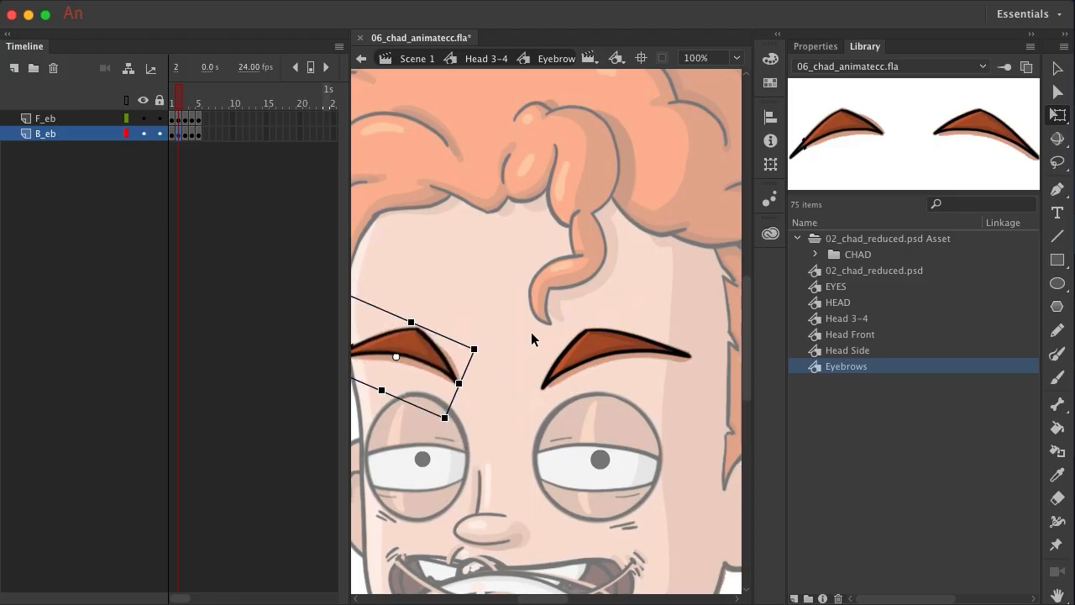
- Move both frame 2 eyebrows lower and closer together just above the eyes, and compare the pose with frame 1
left_click(603, 349)
left_click_drag(620, 347, 599, 377)
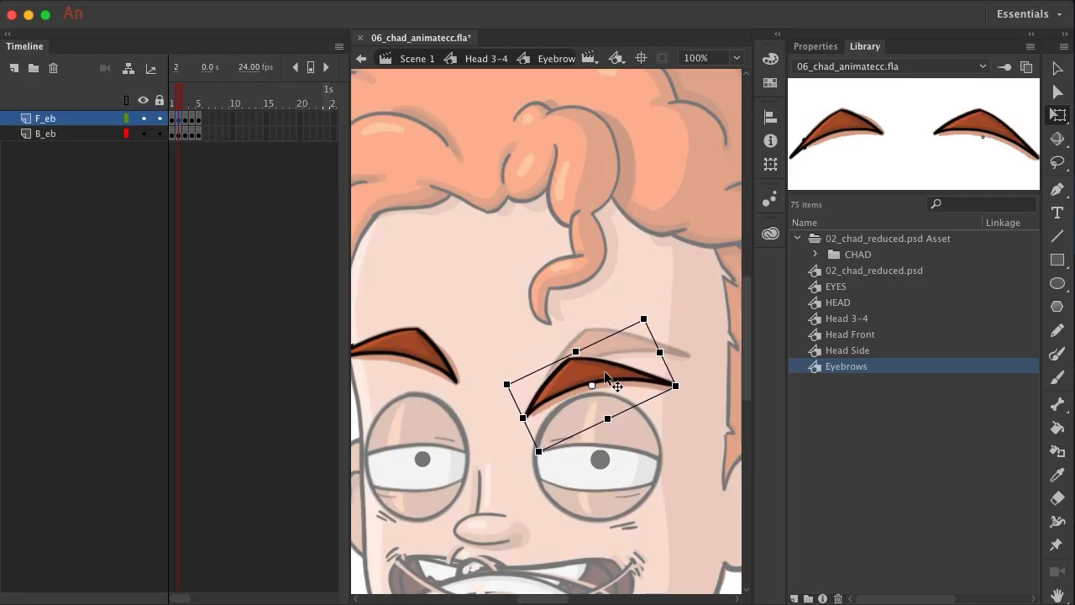
left_click_drag(401, 352, 431, 380)
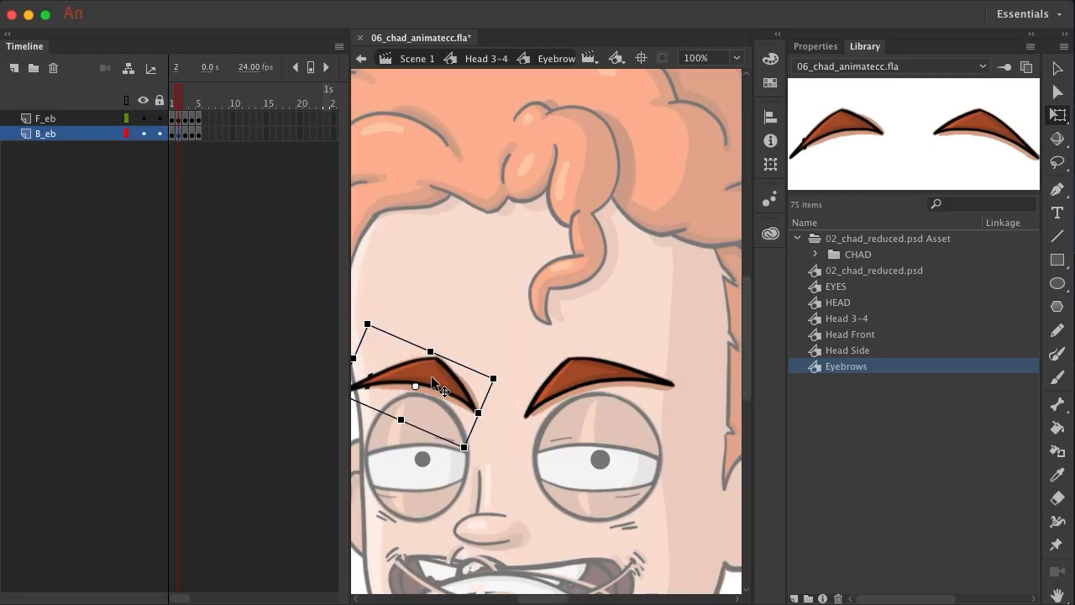
key("Up")
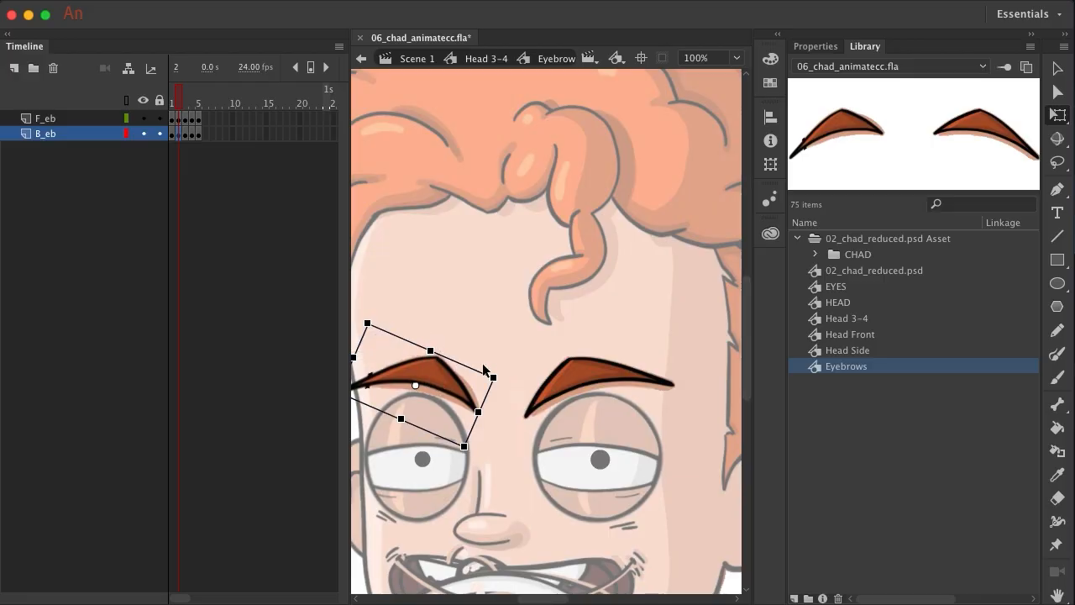
left_click(172, 121)
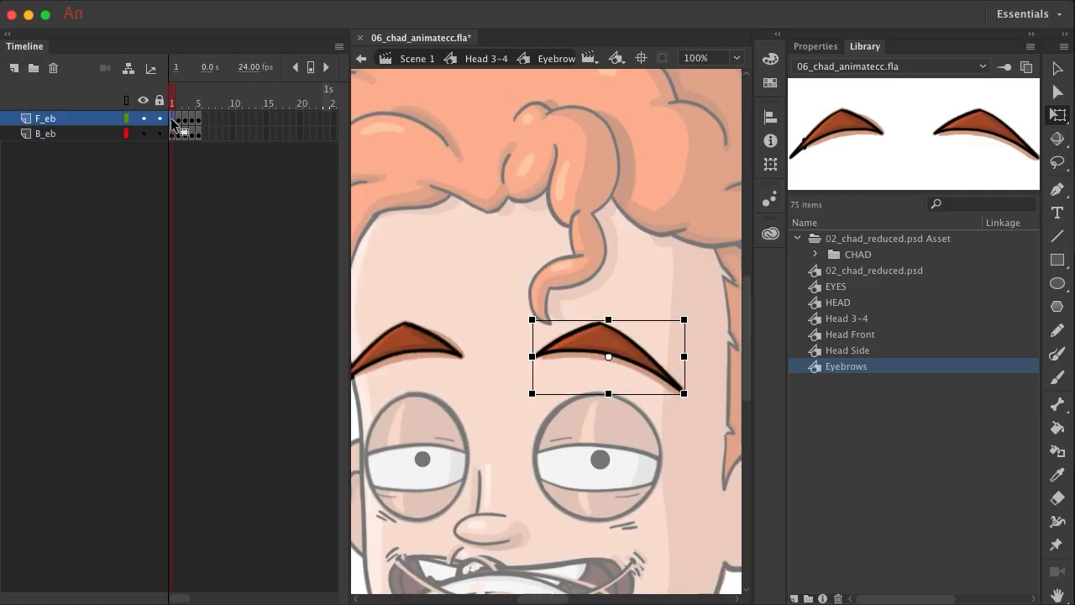
left_click(180, 121)
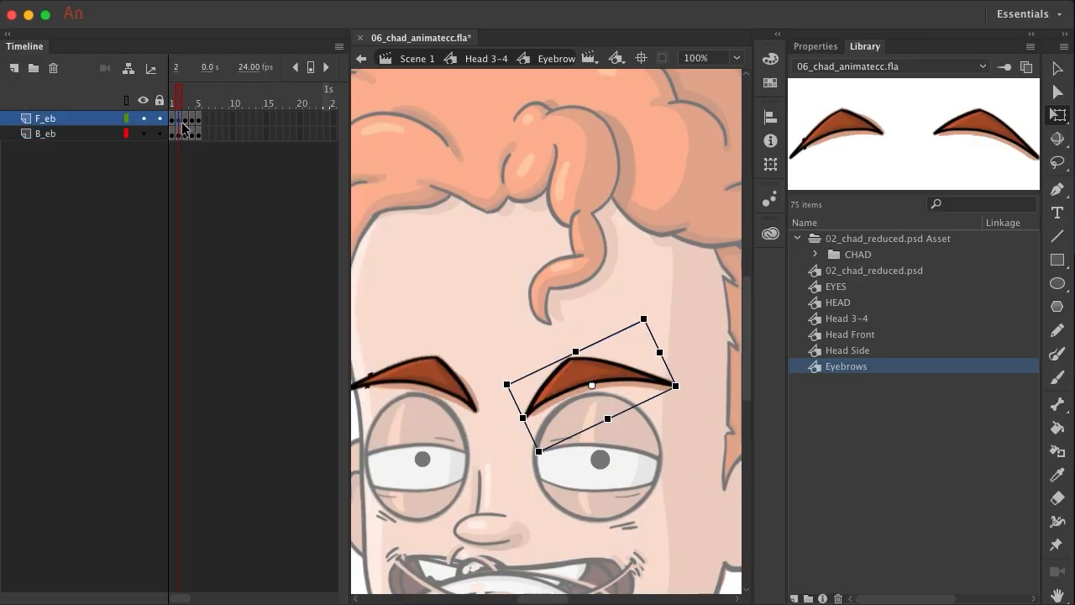
left_click(175, 121)
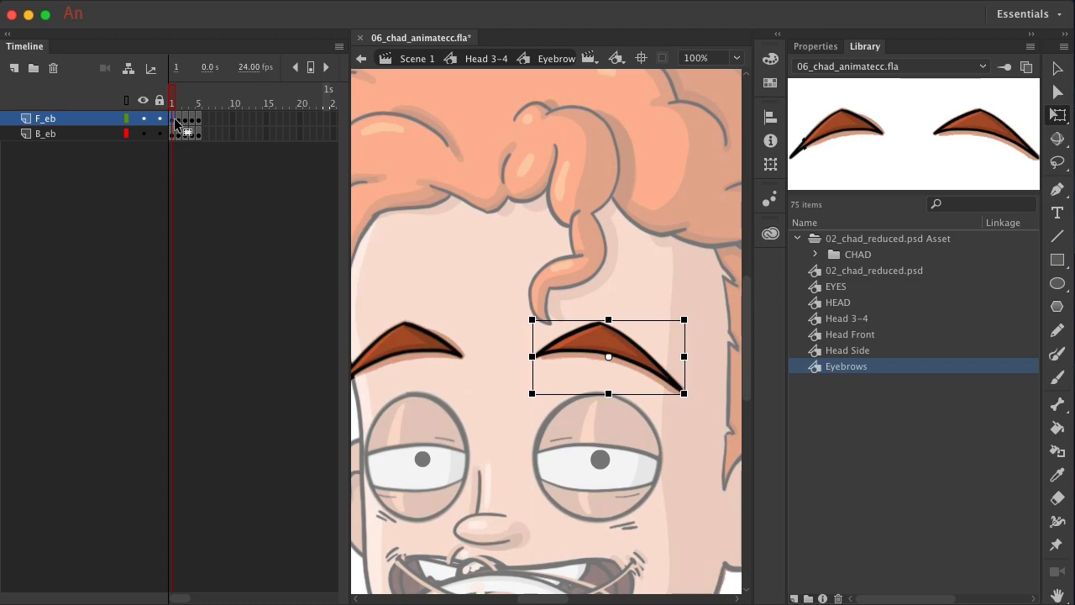
left_click(179, 121)
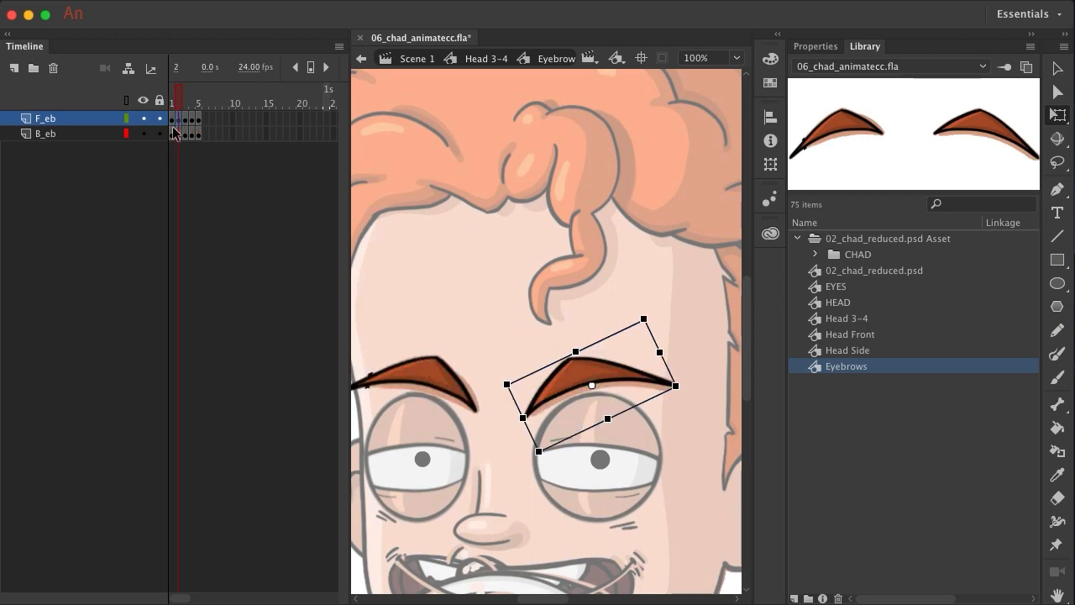
- On frame 3, select both eyebrows together and move them straight up the forehead
left_click(185, 121)
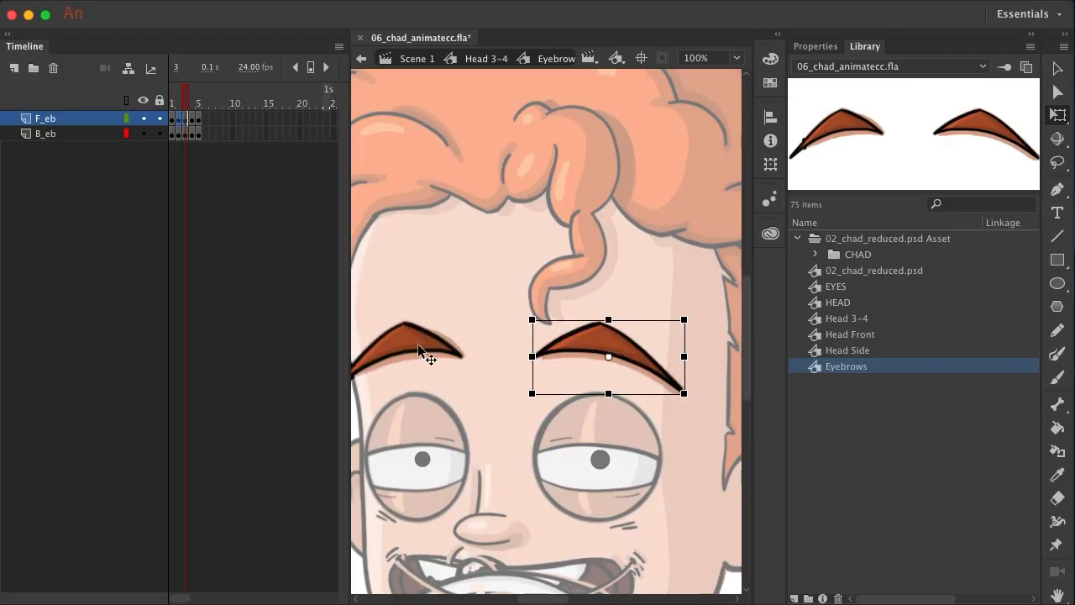
left_click(435, 282)
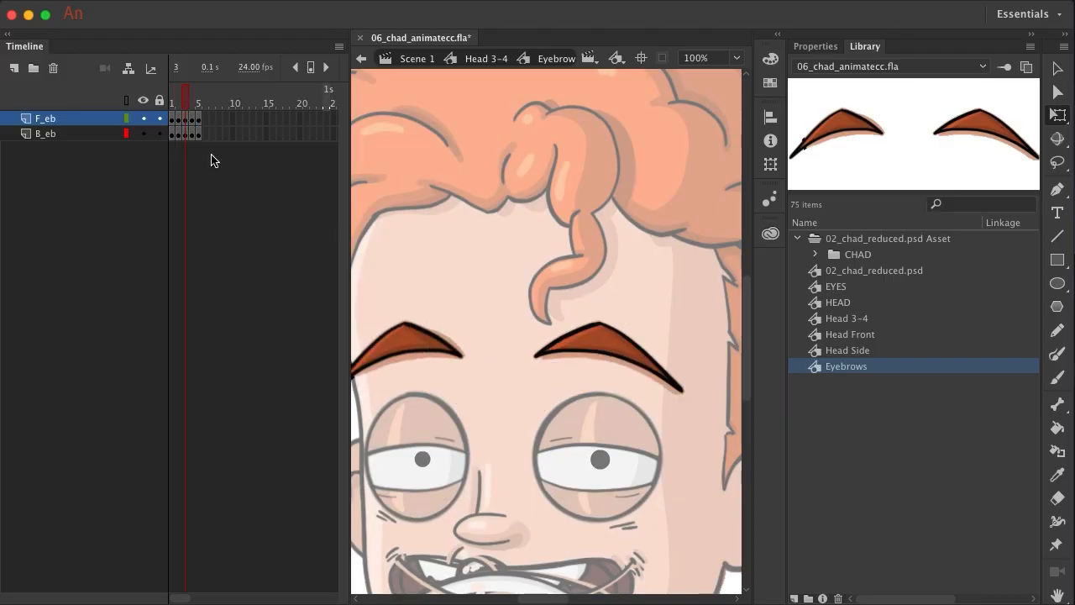
left_click(411, 346)
left_click(595, 347, "shift")
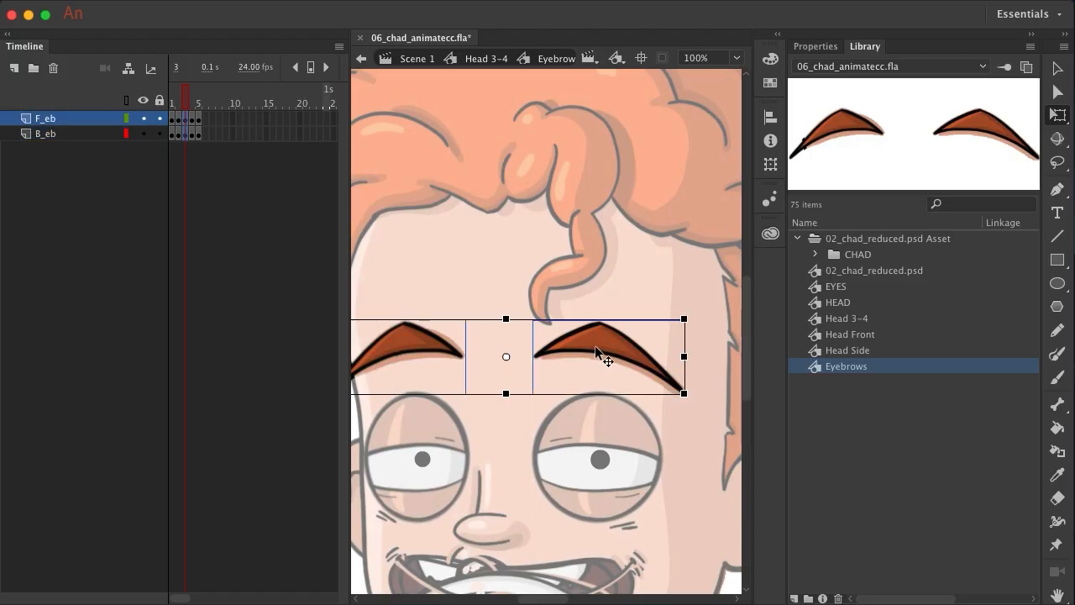
left_click_drag(602, 346, 603, 315)
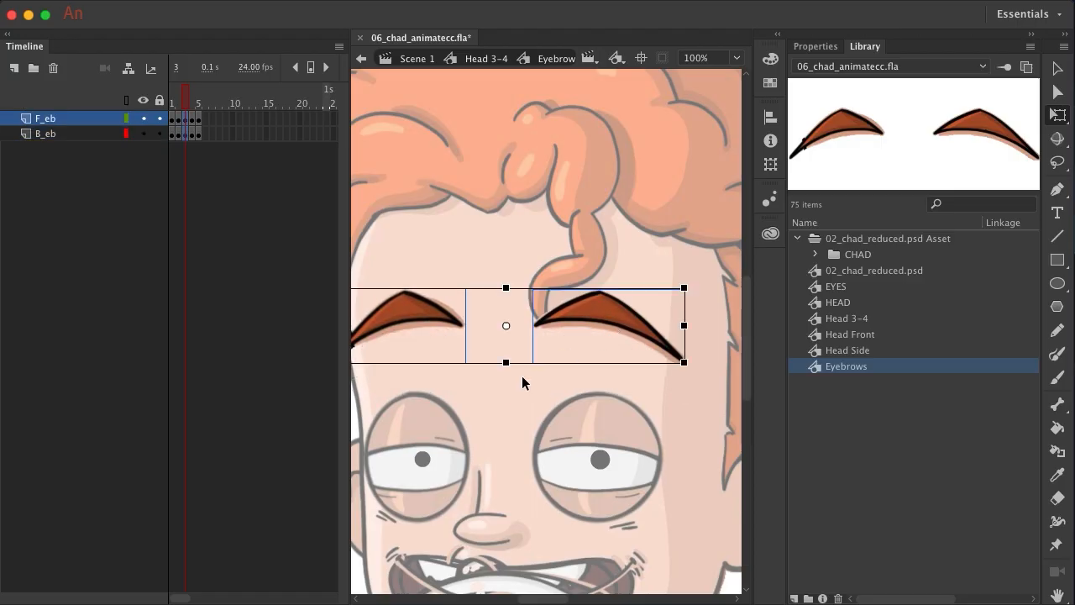
- Rotate each frame 3 eyebrow so its inner end tilts up and its outer end down, and compare with the earlier frames
left_click(521, 376)
left_click(588, 333)
left_click_drag(688, 379, 682, 395)
left_click(412, 312)
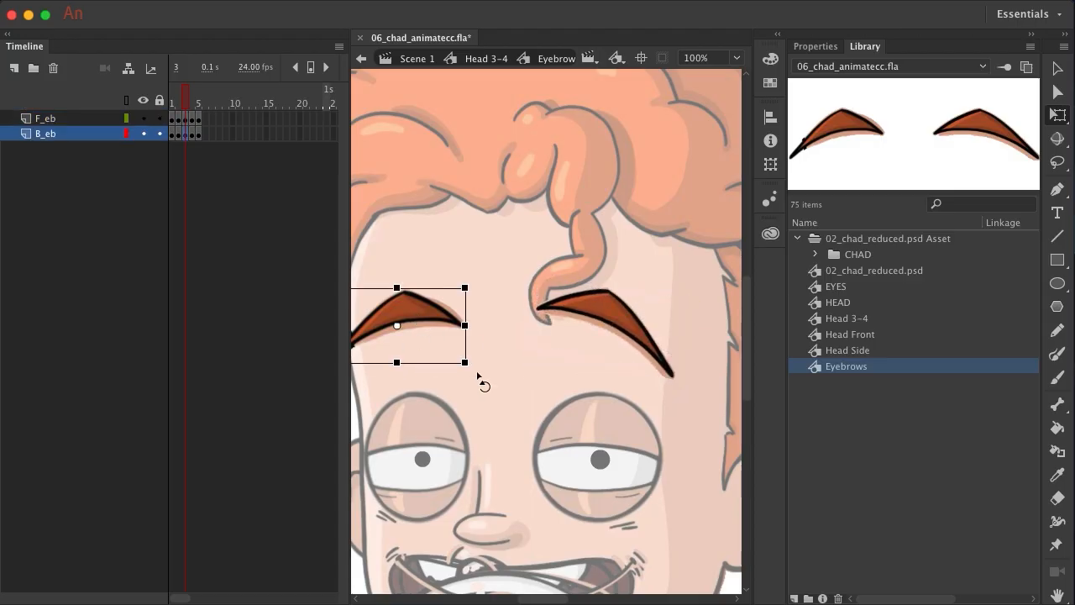
left_click_drag(481, 383, 487, 364)
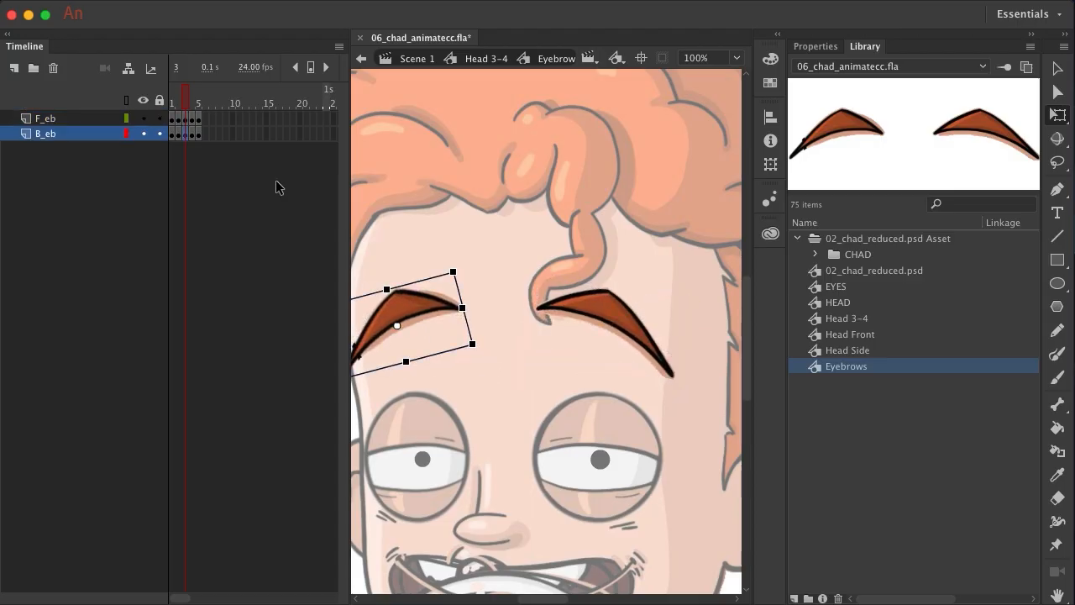
left_click_drag(183, 140, 174, 135)
left_click(186, 140)
- On frame 4, lower the F_eb eyebrow toward its eye and raise the B_eb eyebrow
left_click(193, 136)
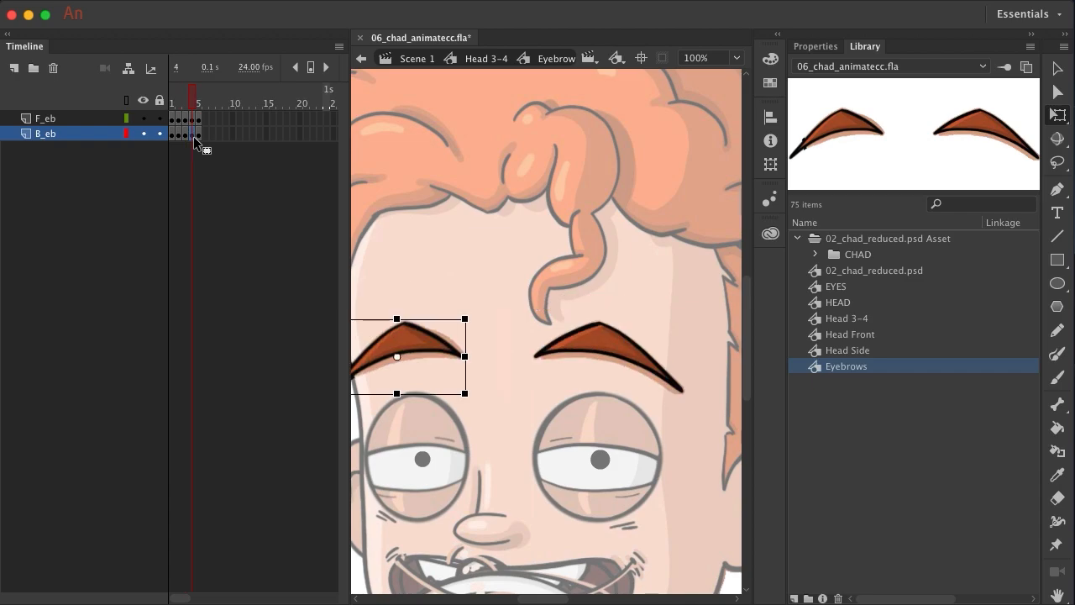
left_click(1057, 68)
left_click(606, 344)
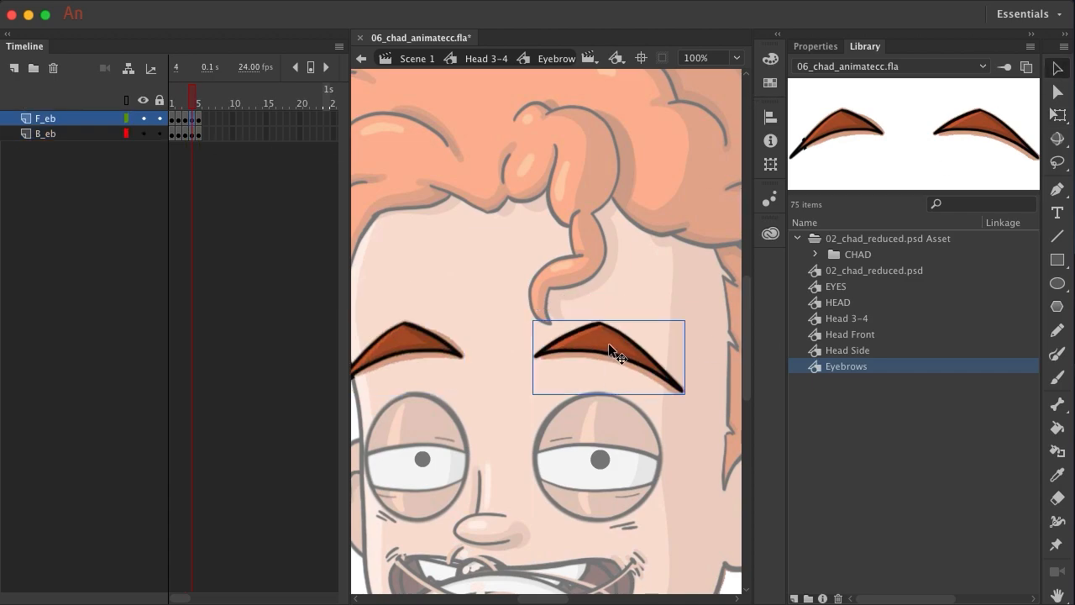
left_click_drag(605, 344, 606, 370)
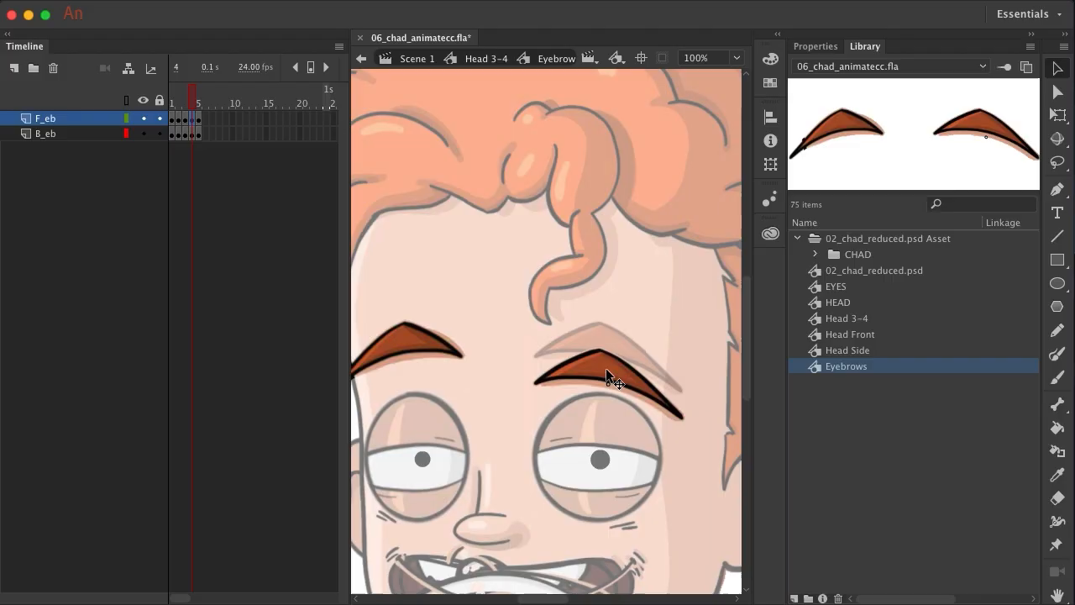
left_click(420, 335)
left_click_drag(421, 334, 417, 323)
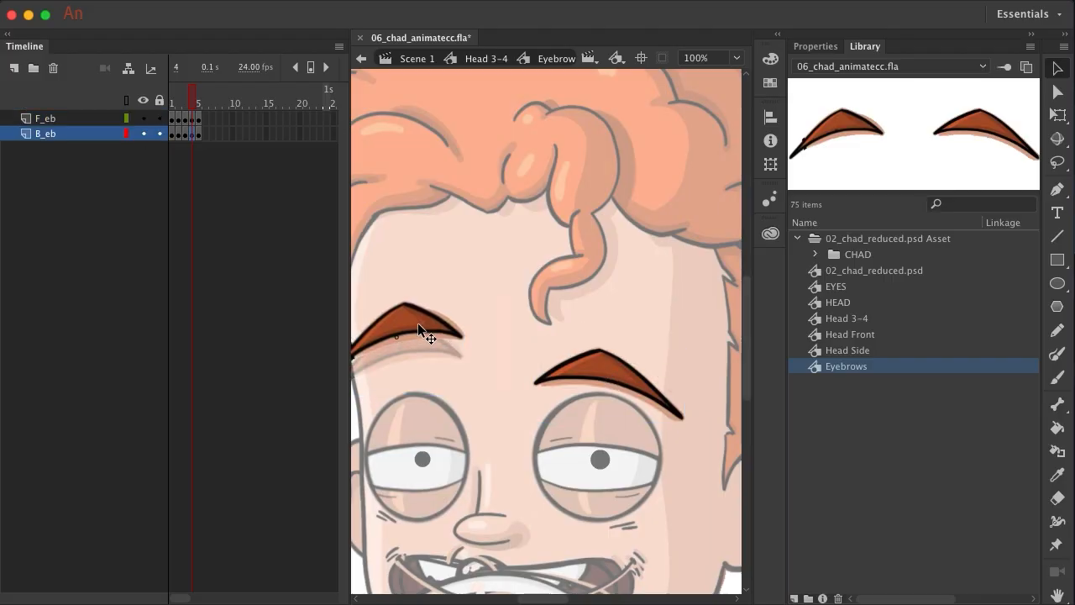
- Rotate the frame 4 F_eb eyebrow inner end down and the B_eb eyebrow inner end up, and nudge both into place
left_click(621, 382)
key("q")
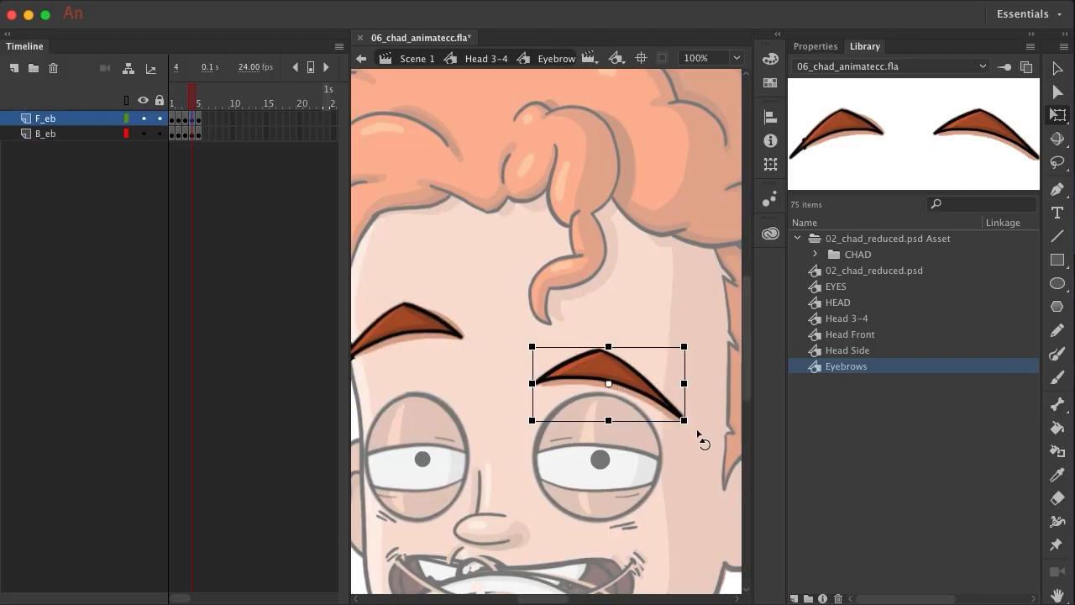
left_click_drag(703, 439, 716, 401)
left_click_drag(632, 377, 621, 378)
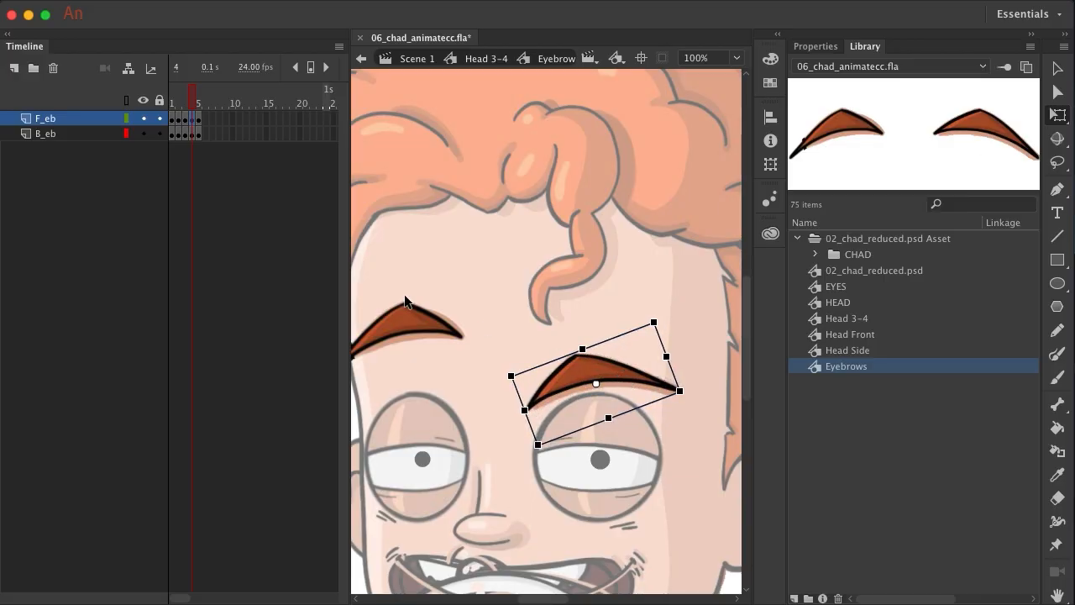
left_click(411, 324)
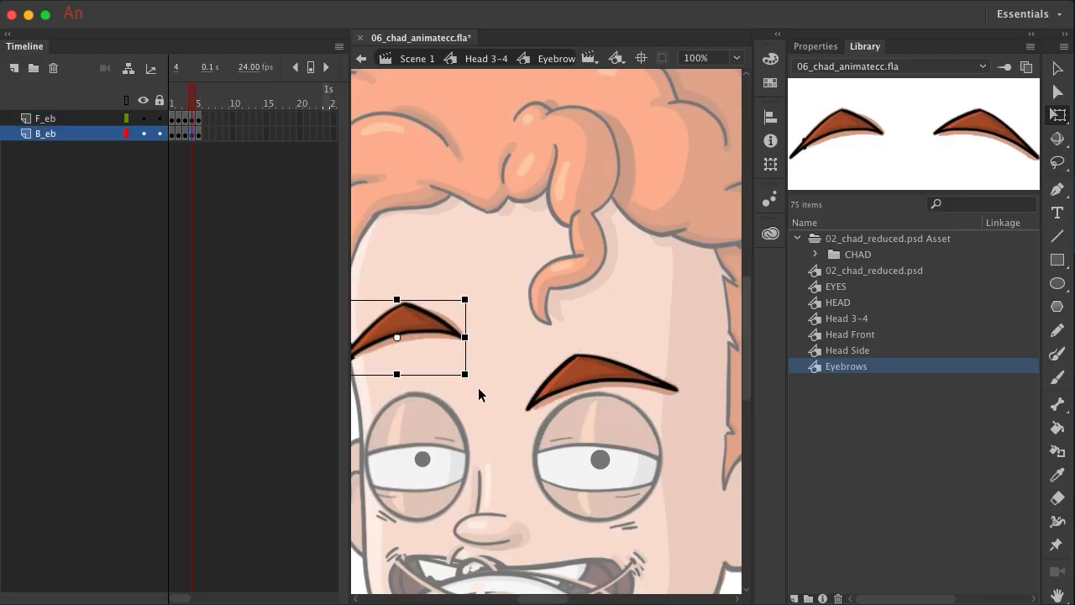
left_click_drag(480, 383, 484, 379)
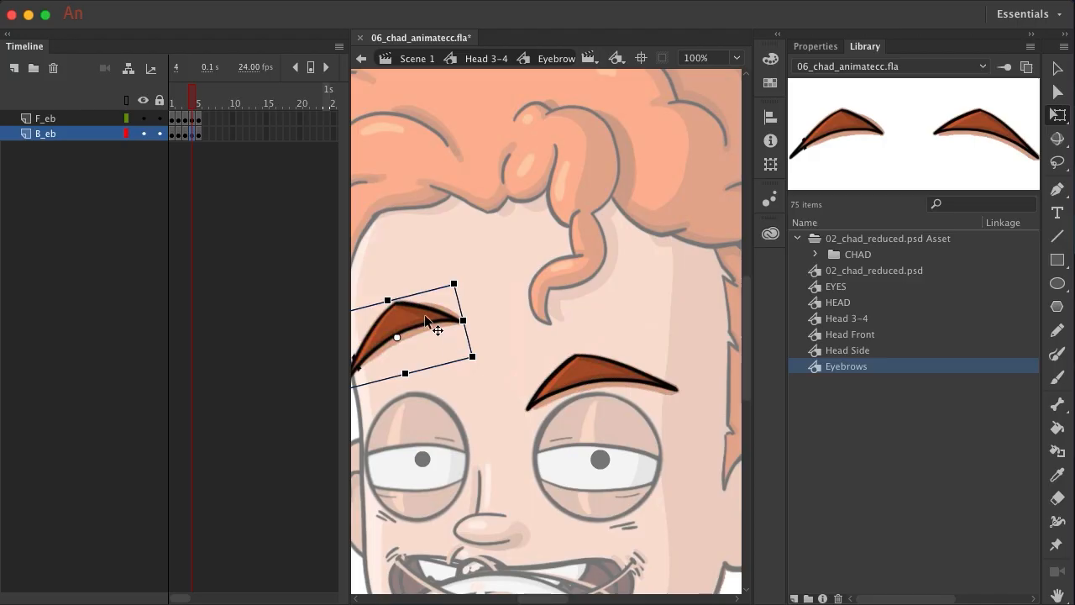
left_click_drag(423, 318, 430, 310)
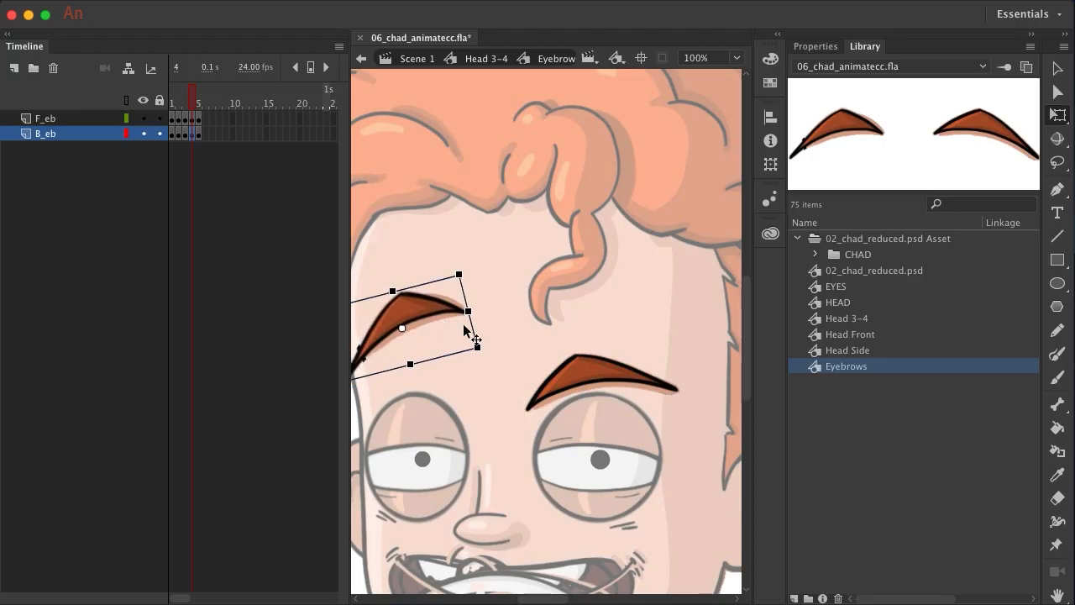
- On frame 5, tilt the B_eb eyebrow's inner end down and lower it; tilt the F_eb eyebrow's inner end up and raise it
left_click(199, 135)
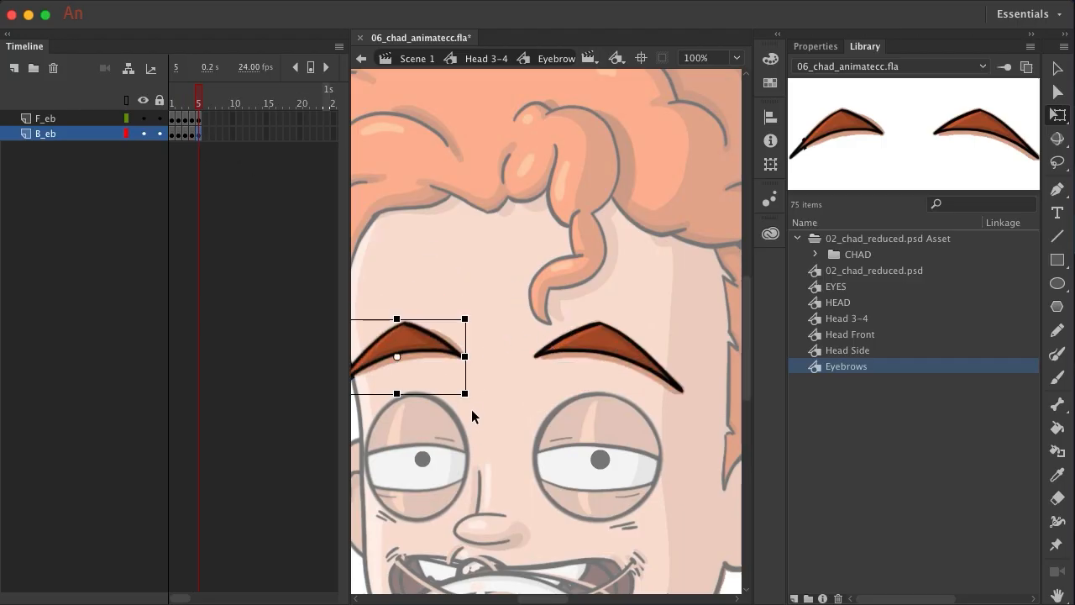
left_click_drag(472, 411, 467, 447)
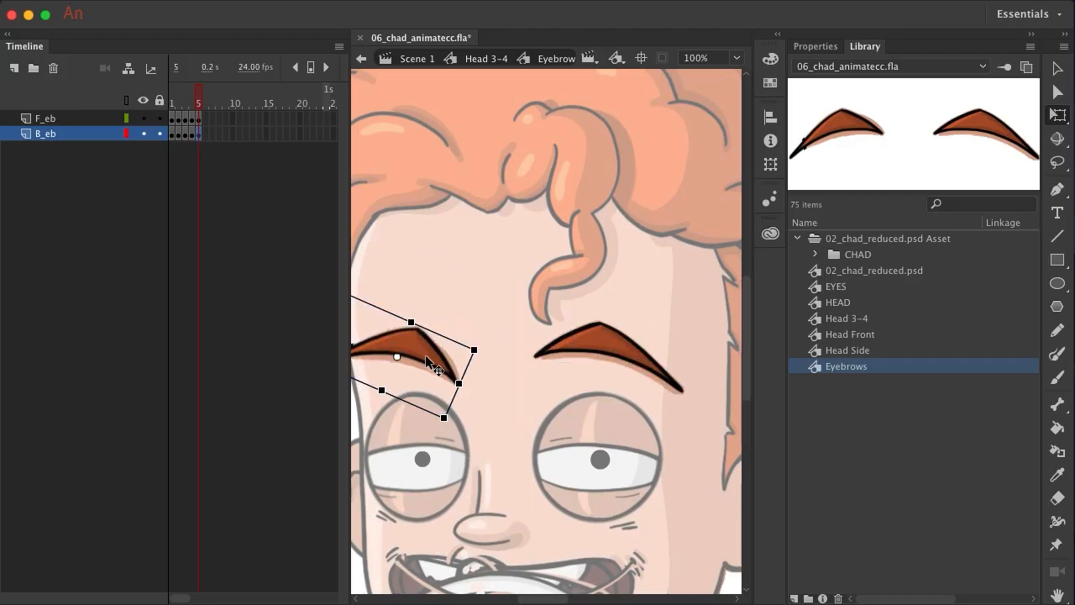
left_click_drag(423, 356, 445, 382)
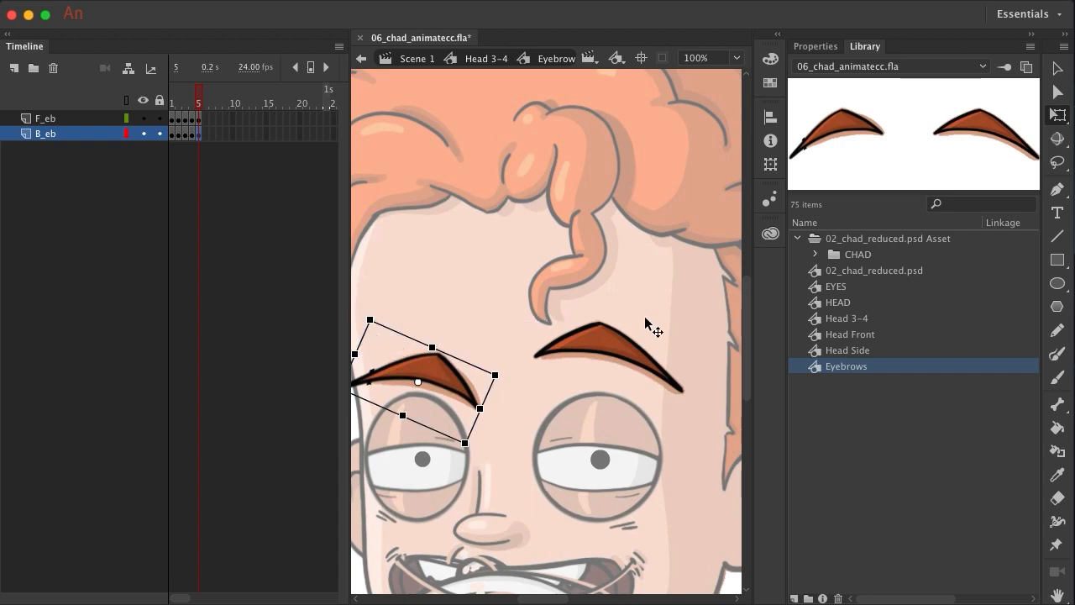
left_click(616, 341)
left_click_drag(693, 412, 686, 434)
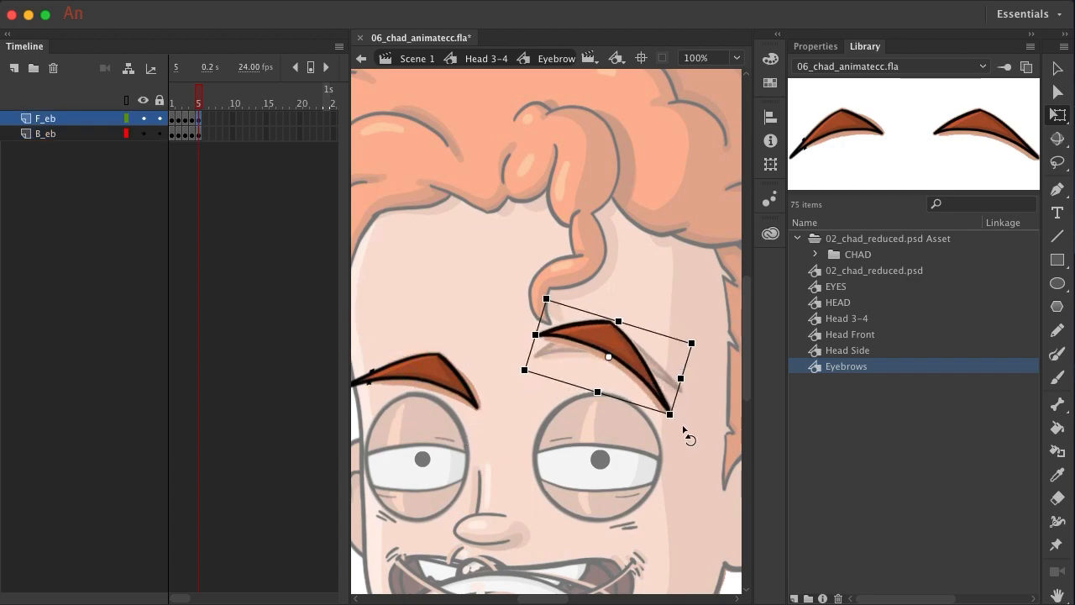
left_click_drag(616, 357, 615, 325)
- Step through frames 1 to 5 of the F_eb layer to compare the eyebrow expressions
left_click(172, 120)
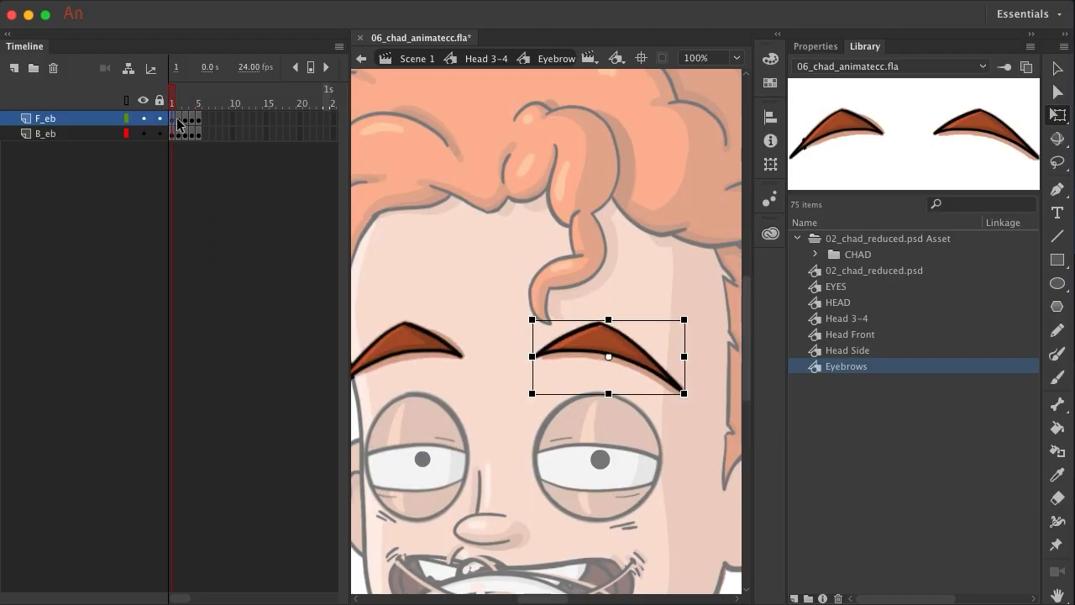
left_click(178, 119)
left_click(185, 120)
left_click(191, 119)
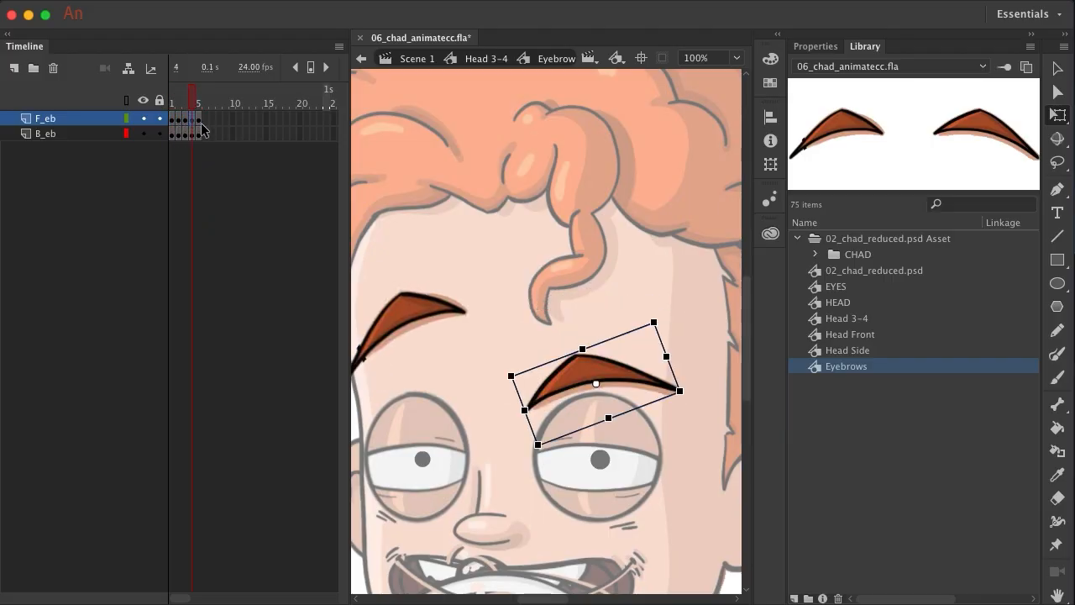
left_click(199, 120)
left_click(199, 121)
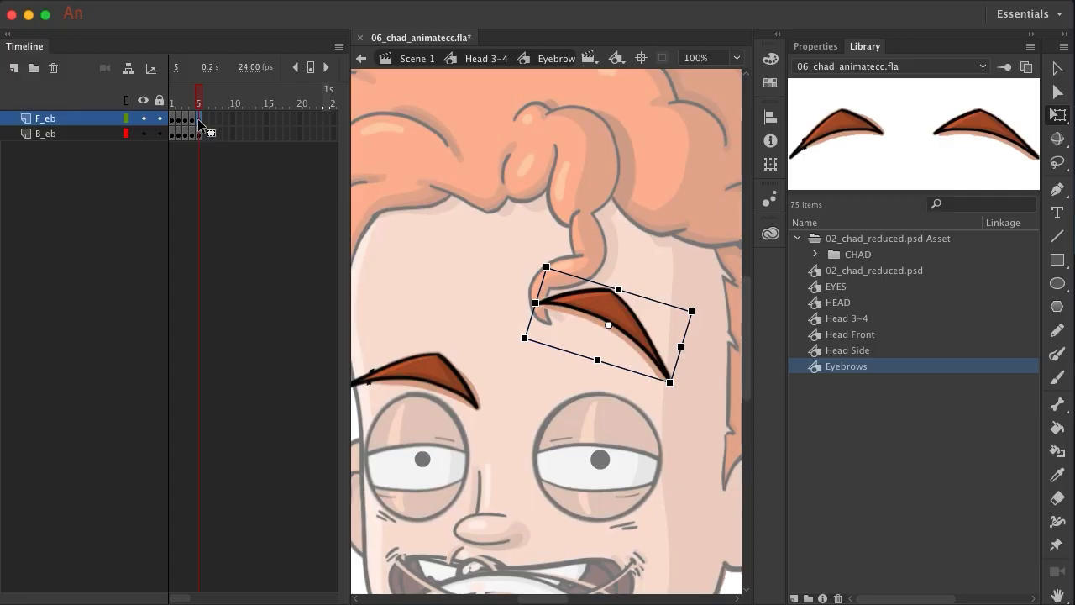
left_click(184, 120)
left_click(177, 119)
left_click(173, 119)
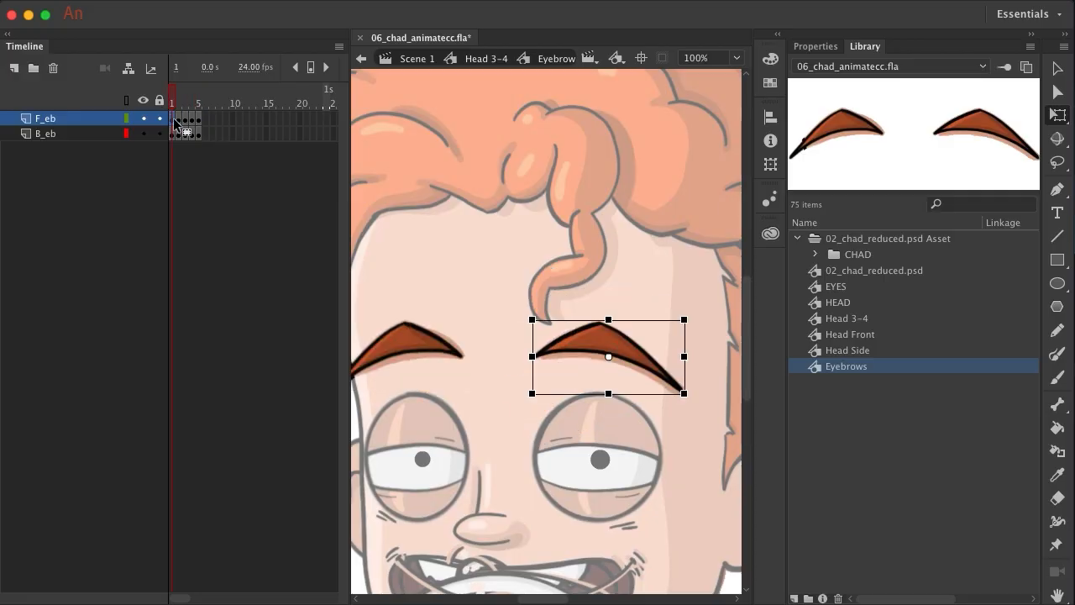
left_click(185, 120)
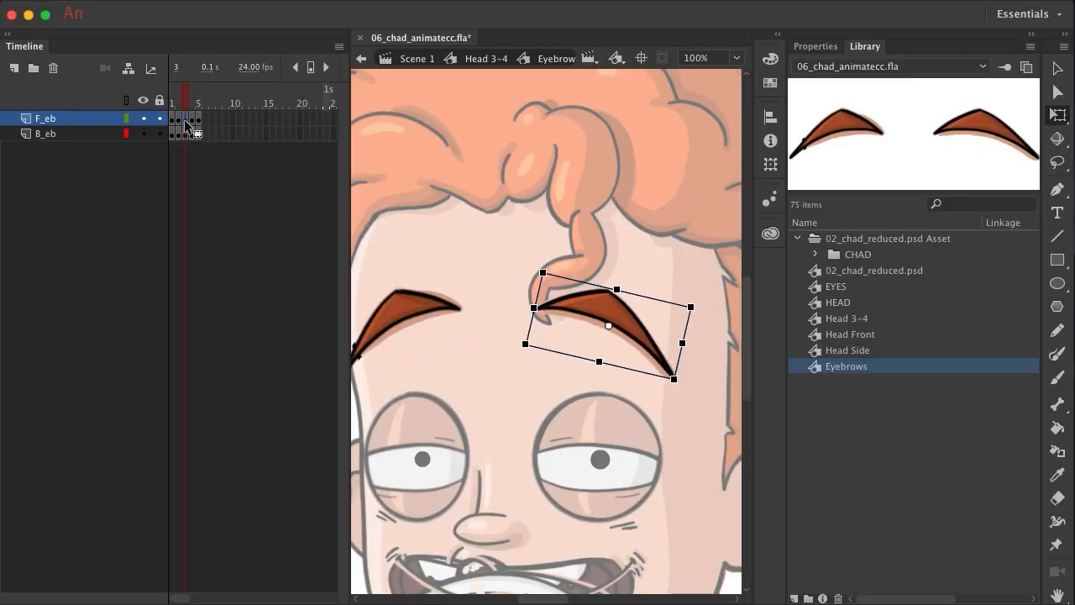
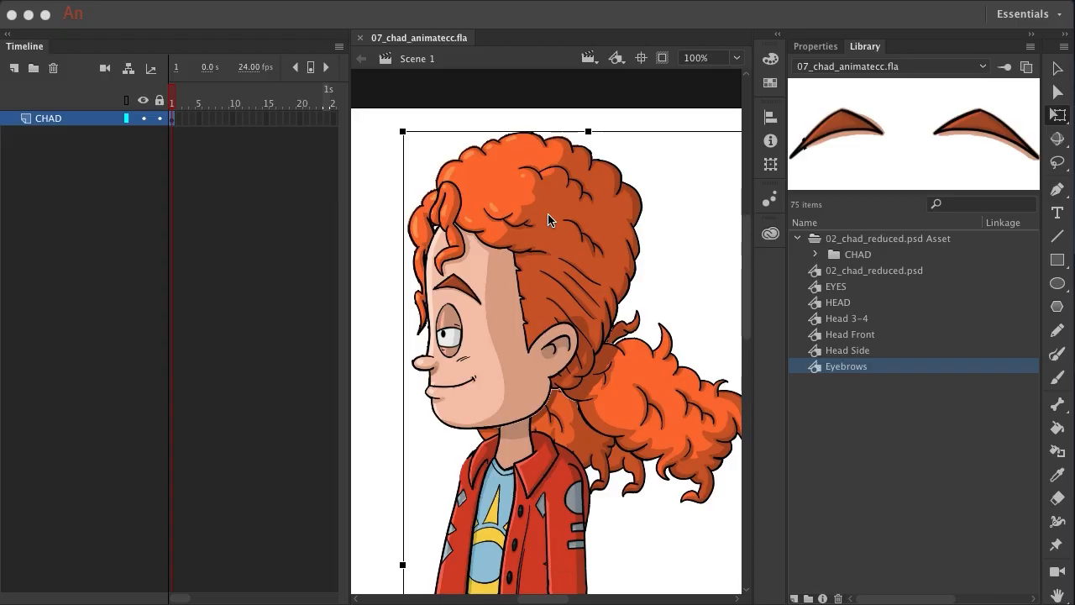
- In 07_chad_animatecc.fla, open the Head 3-4 symbol from the library for editing and expand the Mouths layer folder
left_click(836, 322)
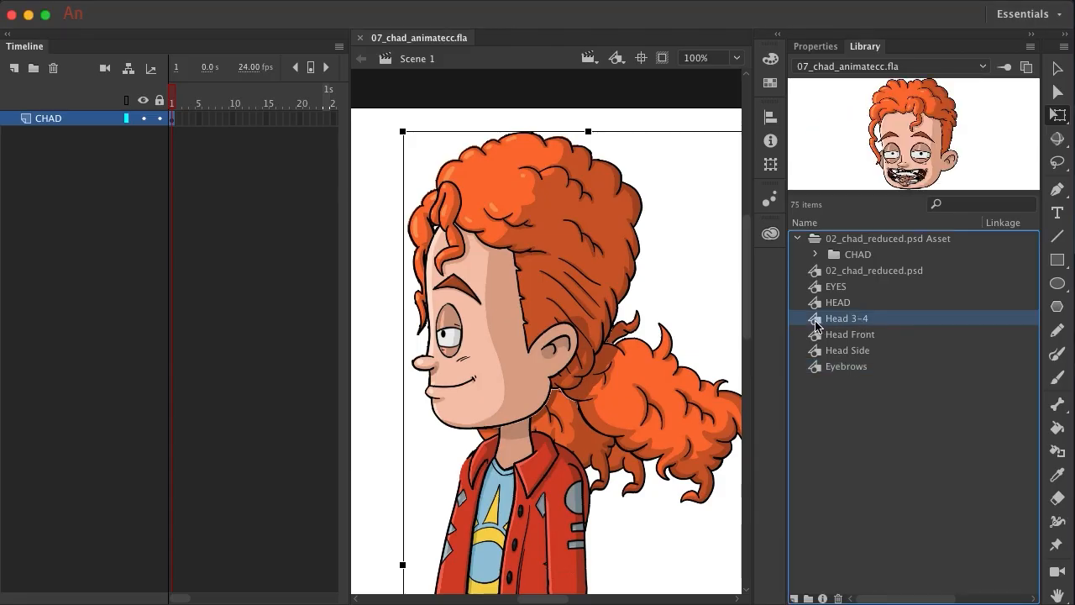
double_click(816, 326)
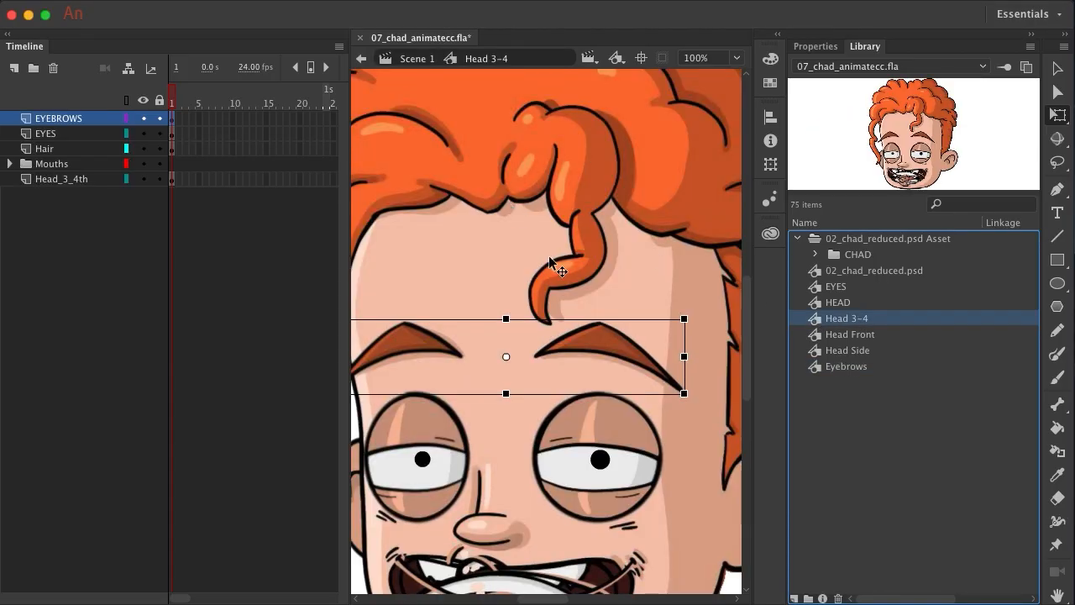
scroll(548, 255, "down", 2)
scroll(549, 253, "down", 5)
scroll(558, 290, "down", 3)
scroll(558, 290, "left", 3)
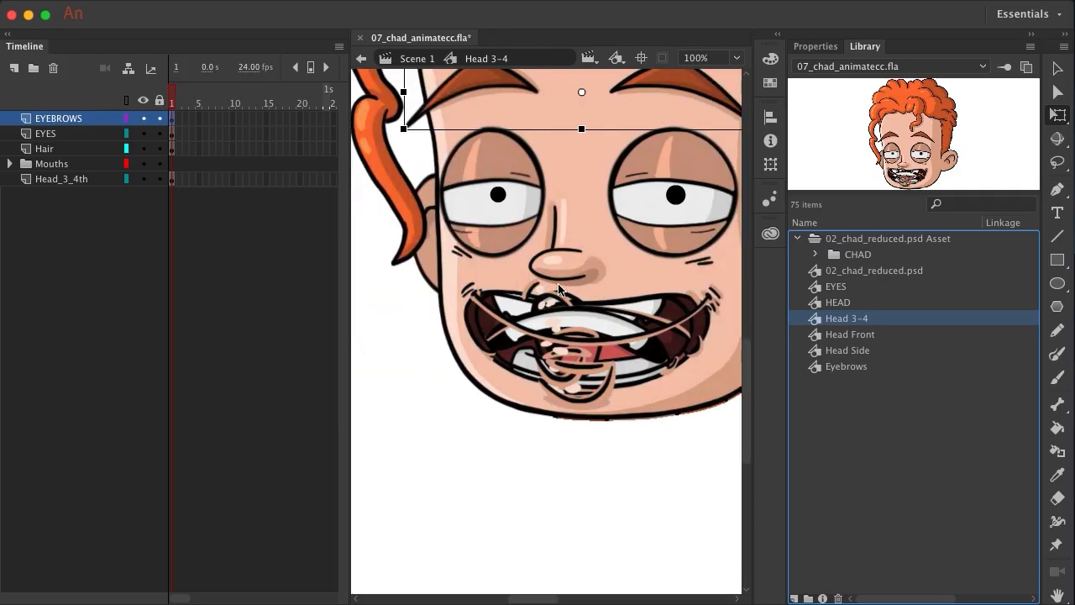
scroll(557, 286, "right", 2)
scroll(558, 285, "left", 4)
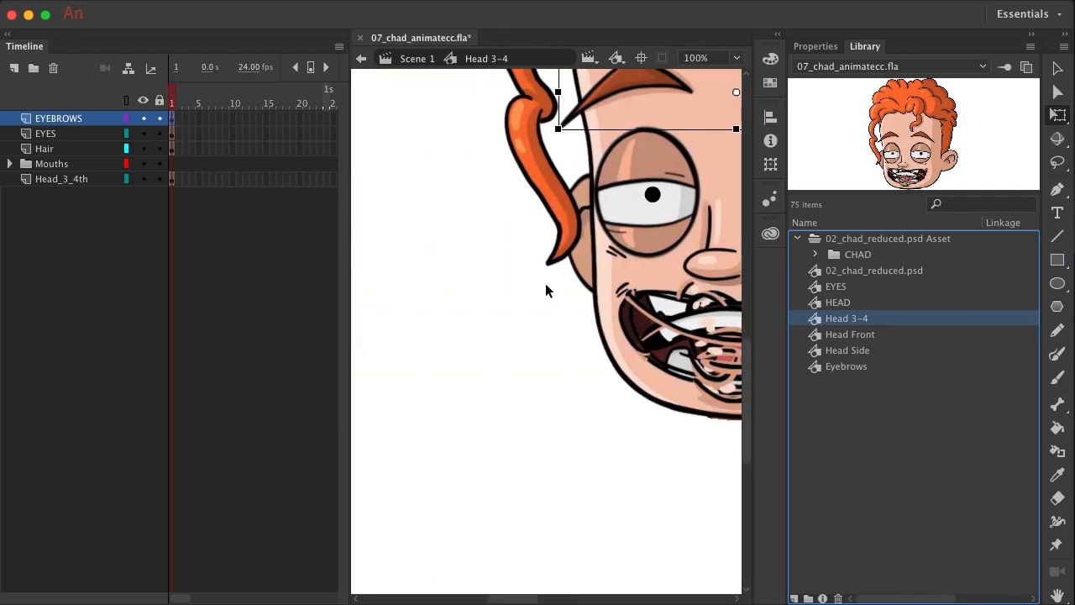
scroll(547, 288, "right", 2)
scroll(545, 283, "right", 2)
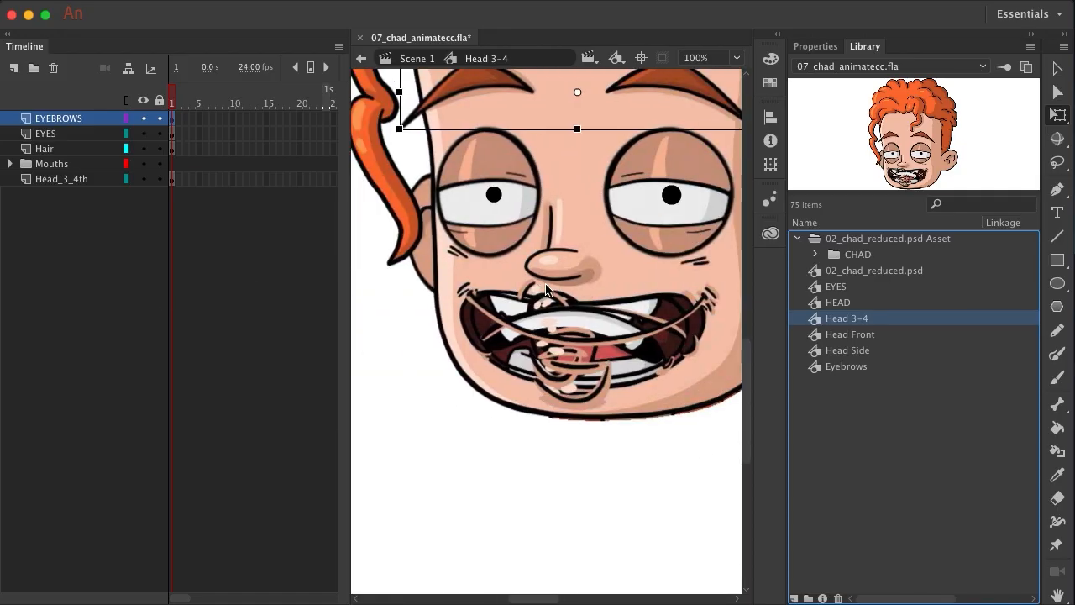
left_click(5, 166)
left_click(8, 165)
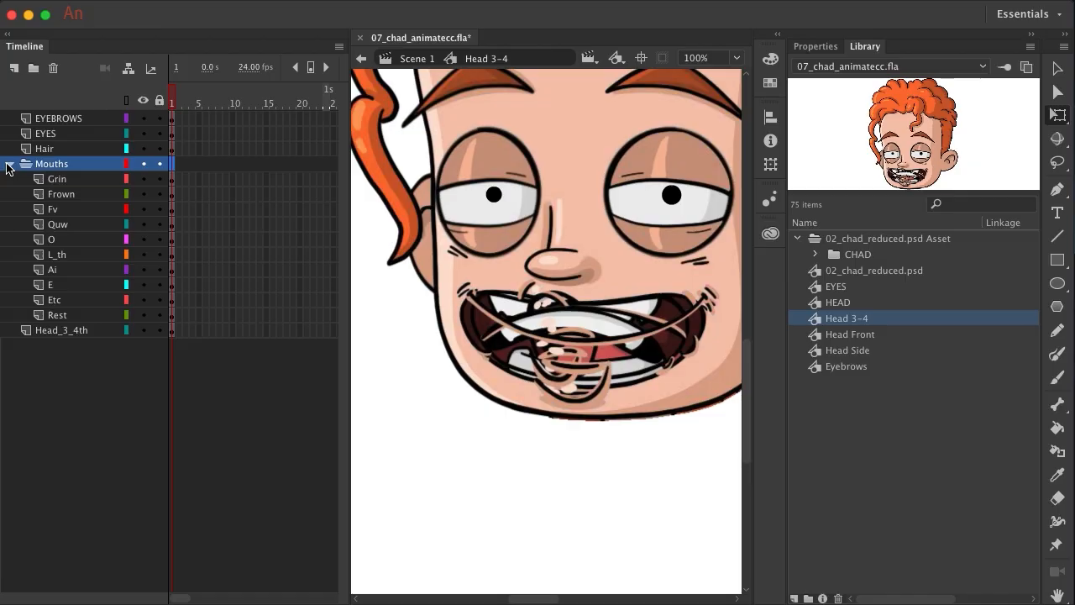
- Copy the ten mouth layers from Grin through Rest in the Mouths folder, and merge the originals into one layer
left_click(67, 179)
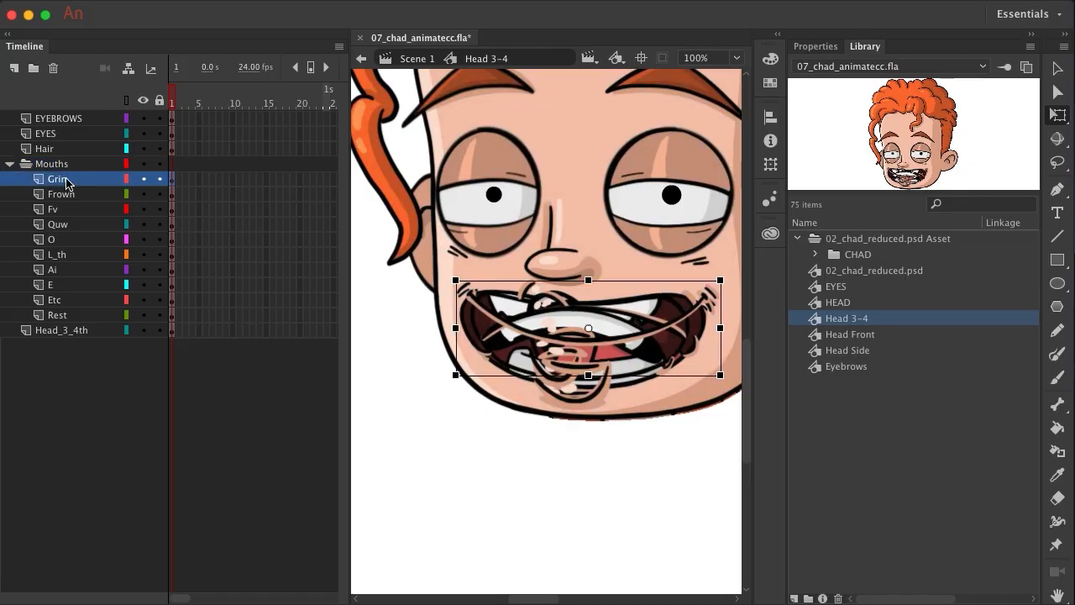
left_click(72, 317, "shift")
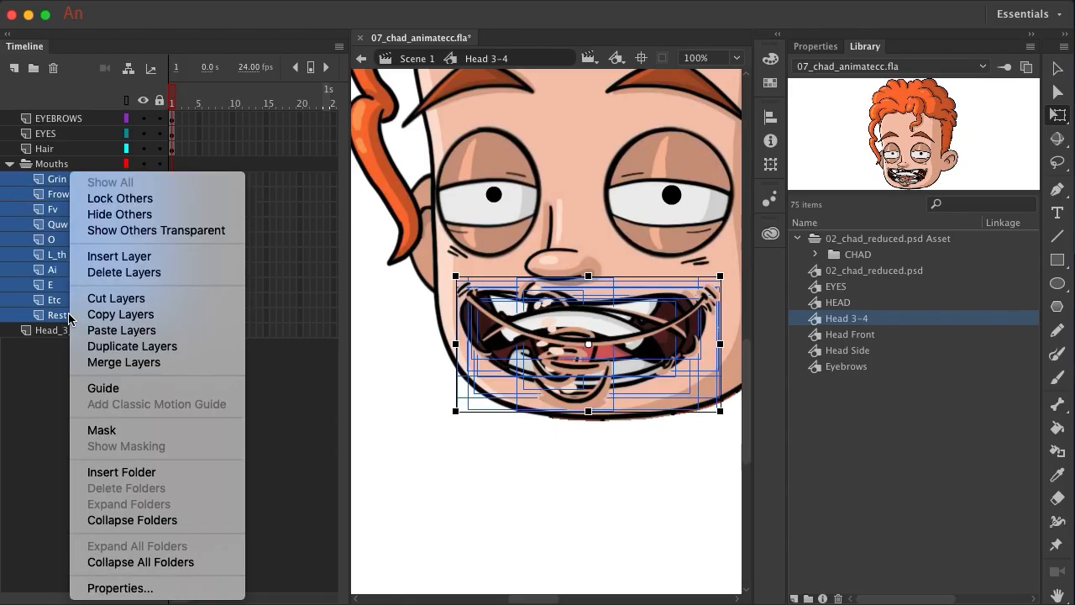
right_click(70, 317)
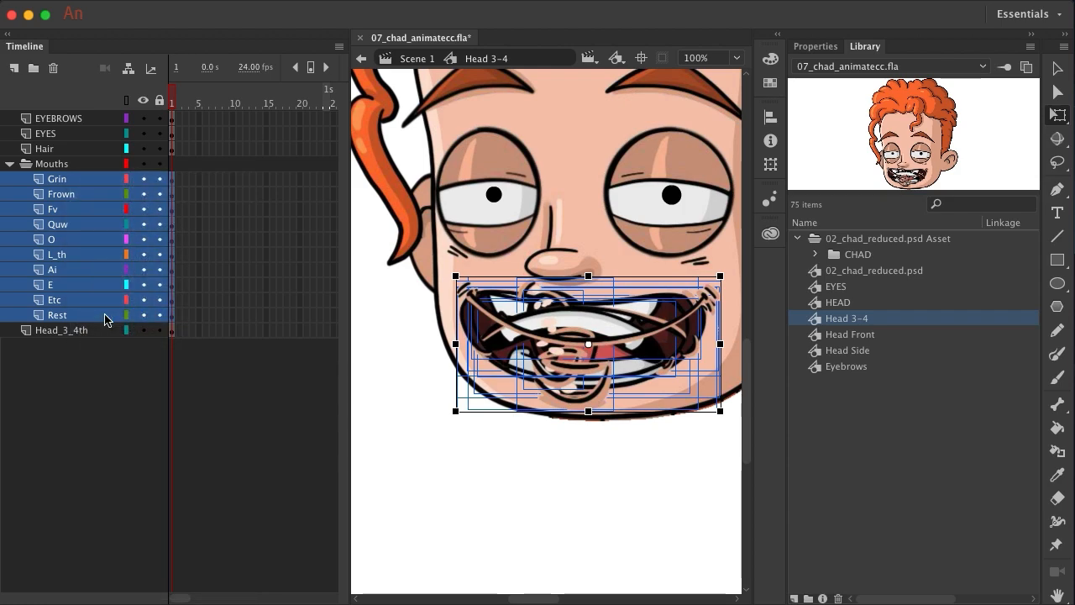
right_click(60, 320)
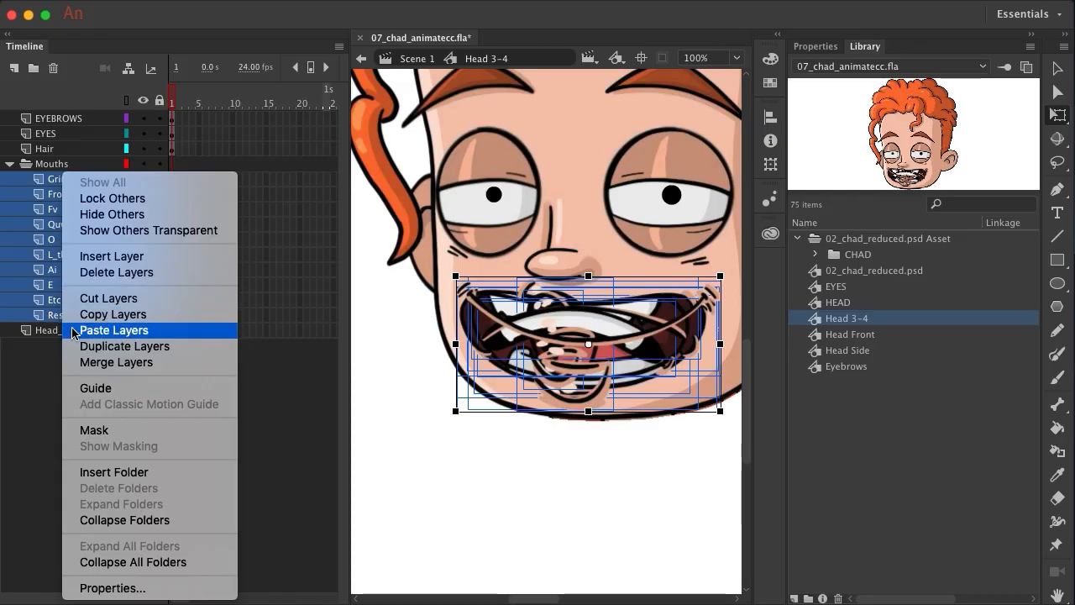
left_click(99, 362)
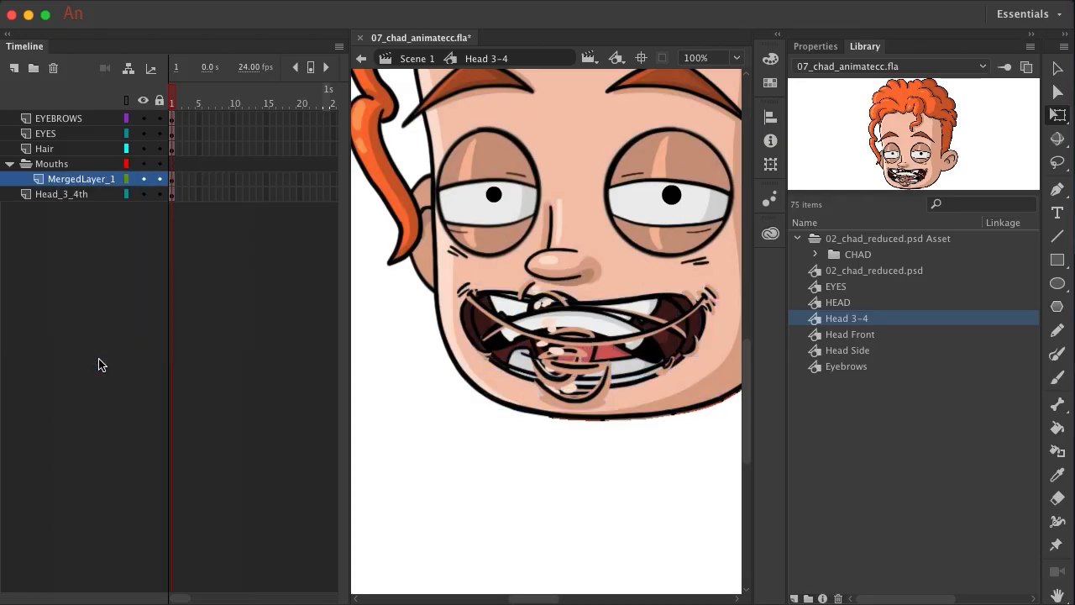
- Convert all the artwork on the merged mouth layer to a graphic symbol named MOUTH
left_click(55, 179)
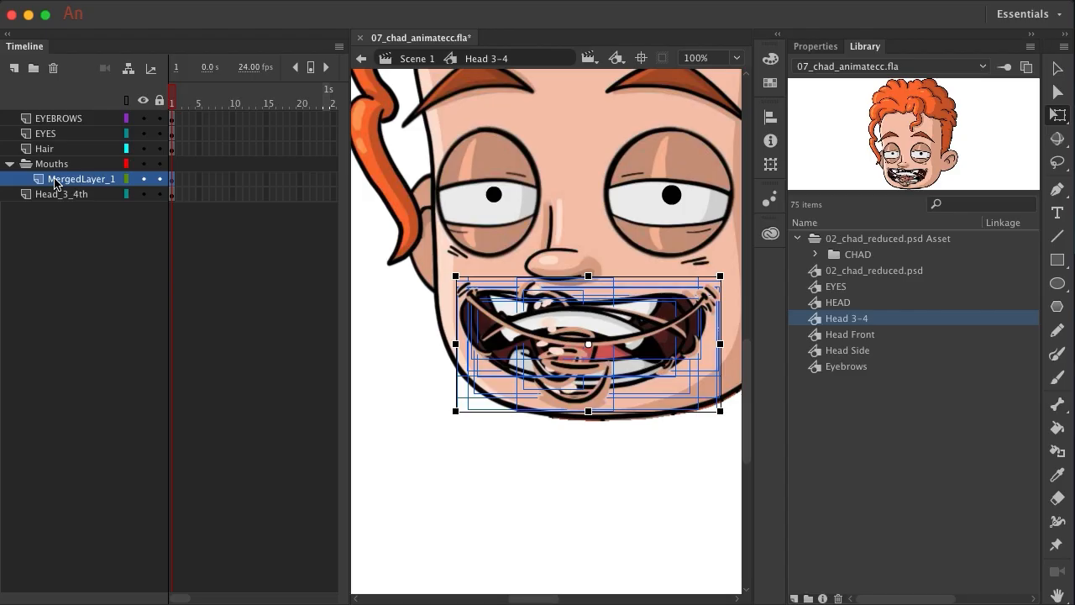
key("F8")
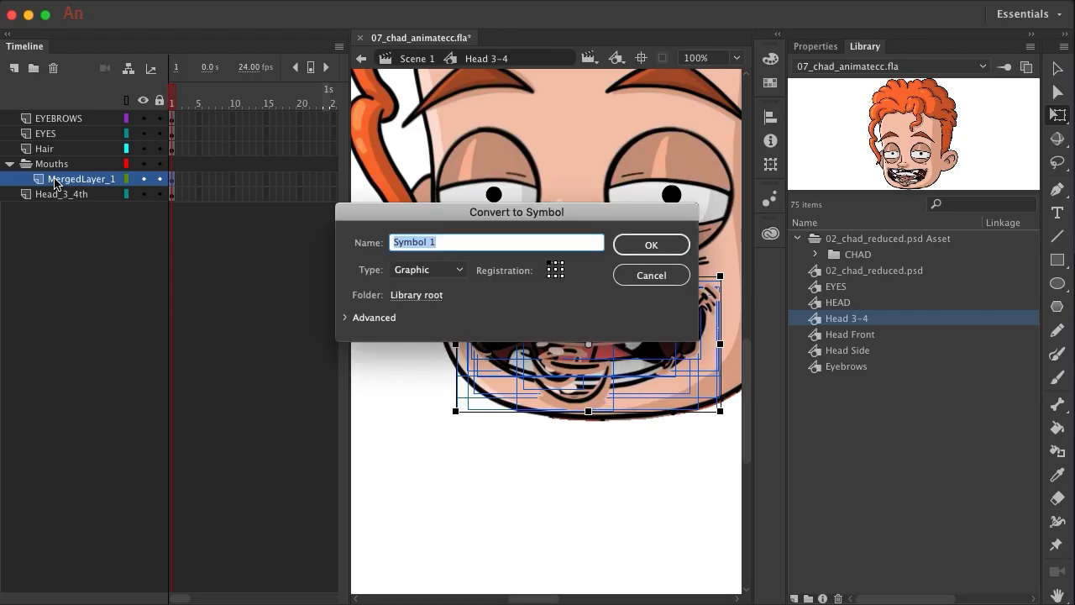
type("MOUTH")
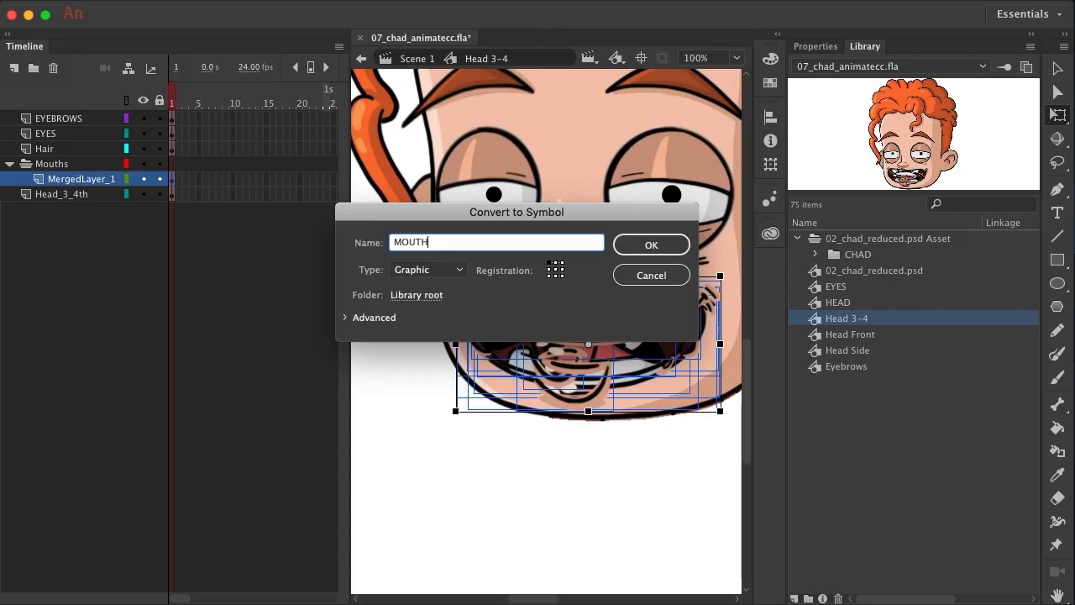
key("Return")
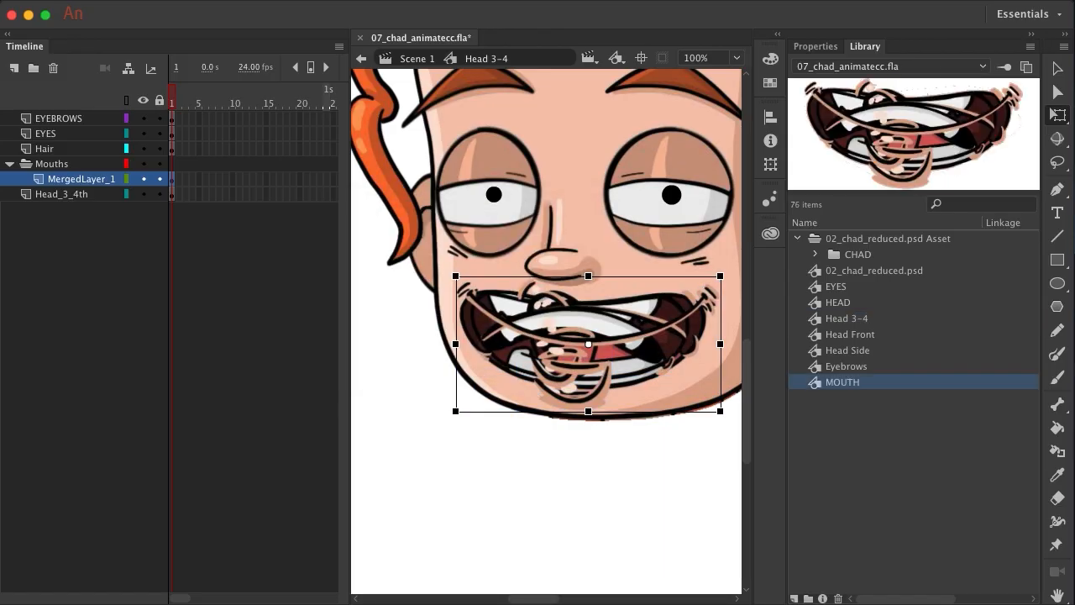
- Open the MOUTH symbol for in-place editing and paste the copied mouth layers into its timeline
double_click(561, 342)
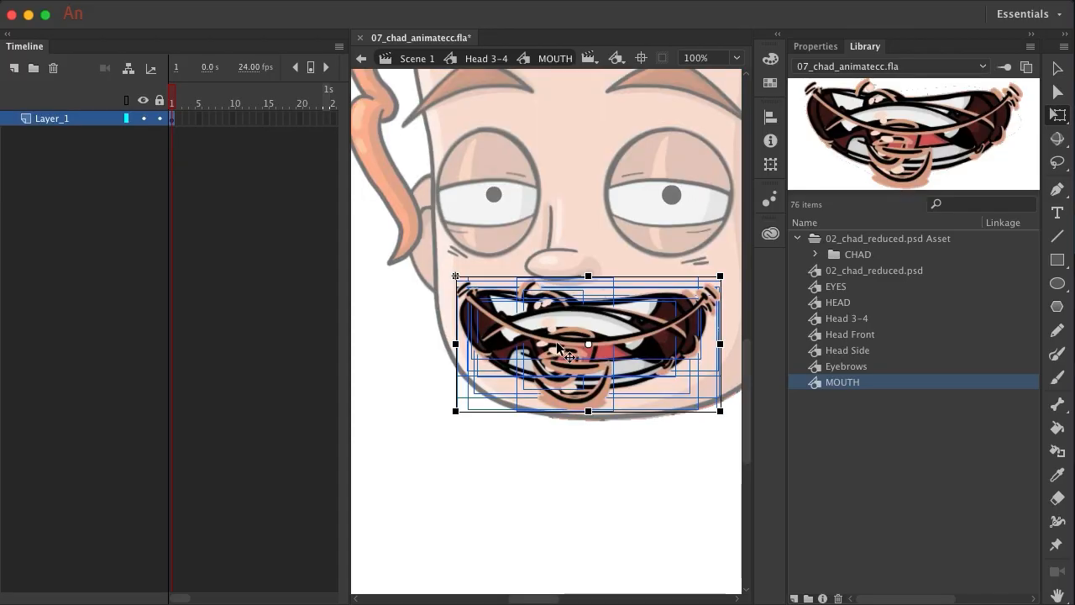
right_click(52, 120)
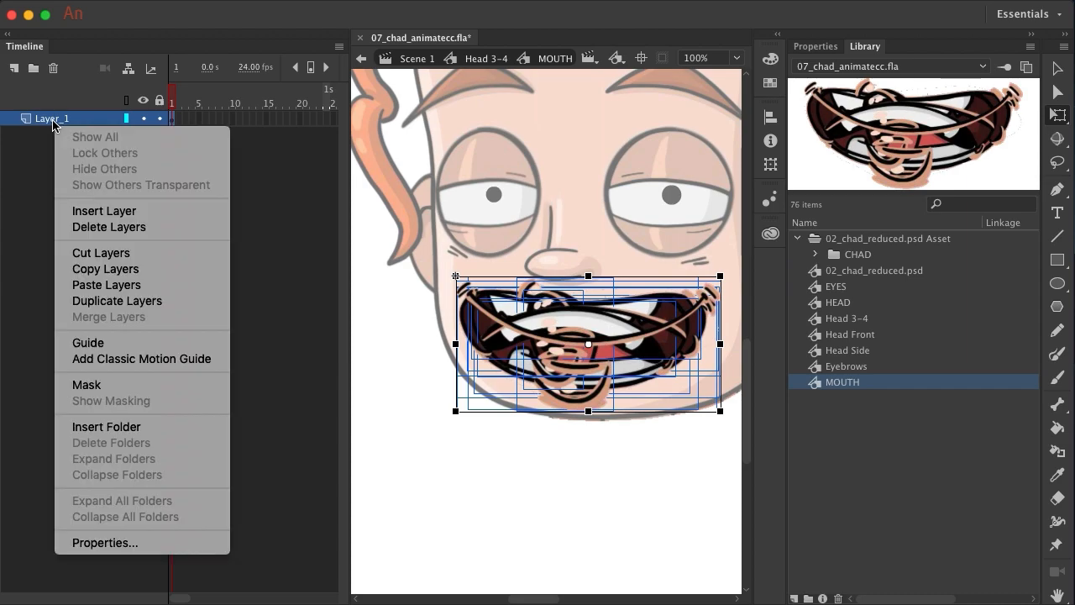
left_click(120, 285)
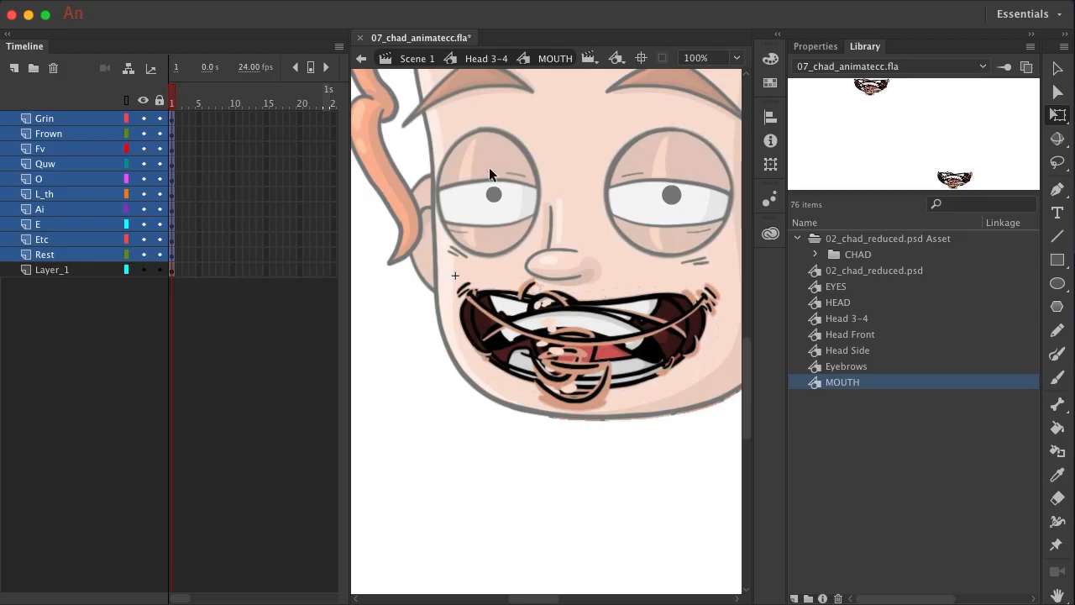
- Move the pasted mouths from beside the head roughly onto the original mouth artwork on the face
scroll(624, 194, "down", 5)
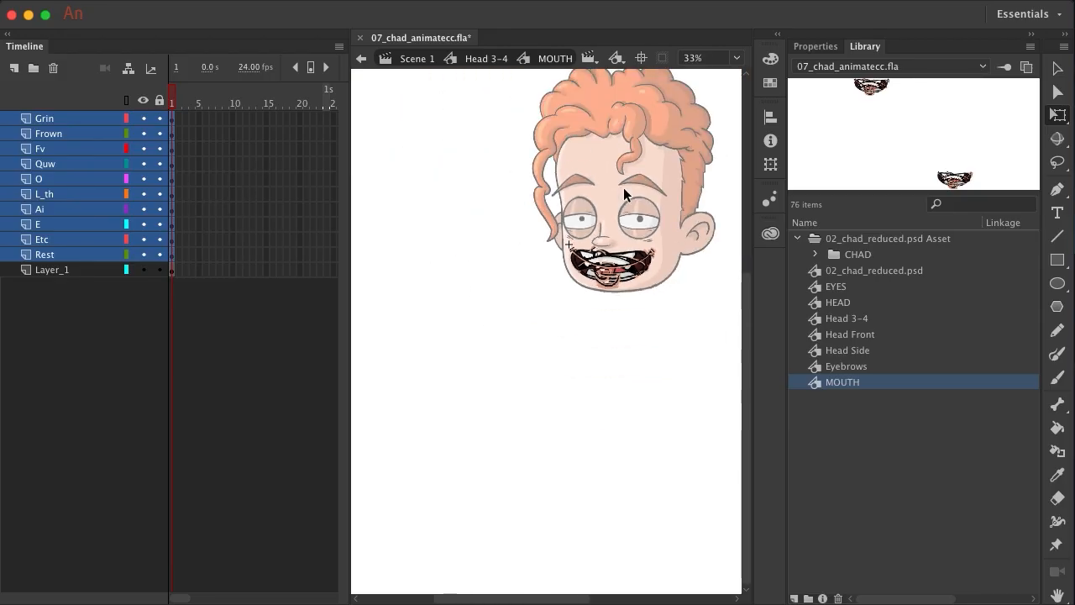
scroll(623, 193, "down", 4)
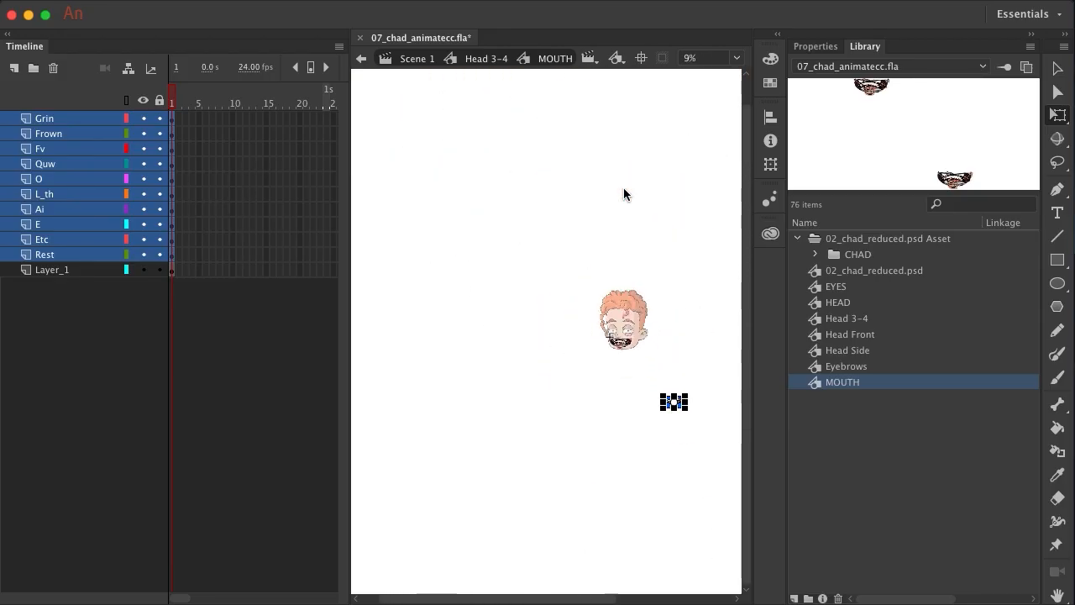
scroll(574, 352, "up", 3)
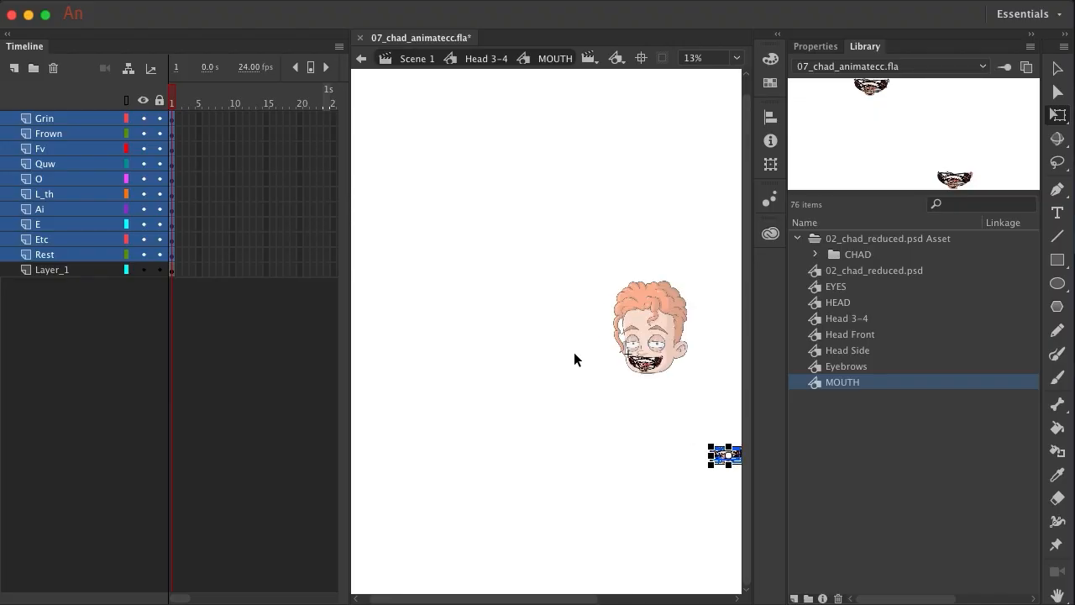
scroll(588, 347, "right", 5)
scroll(583, 346, "up", 1)
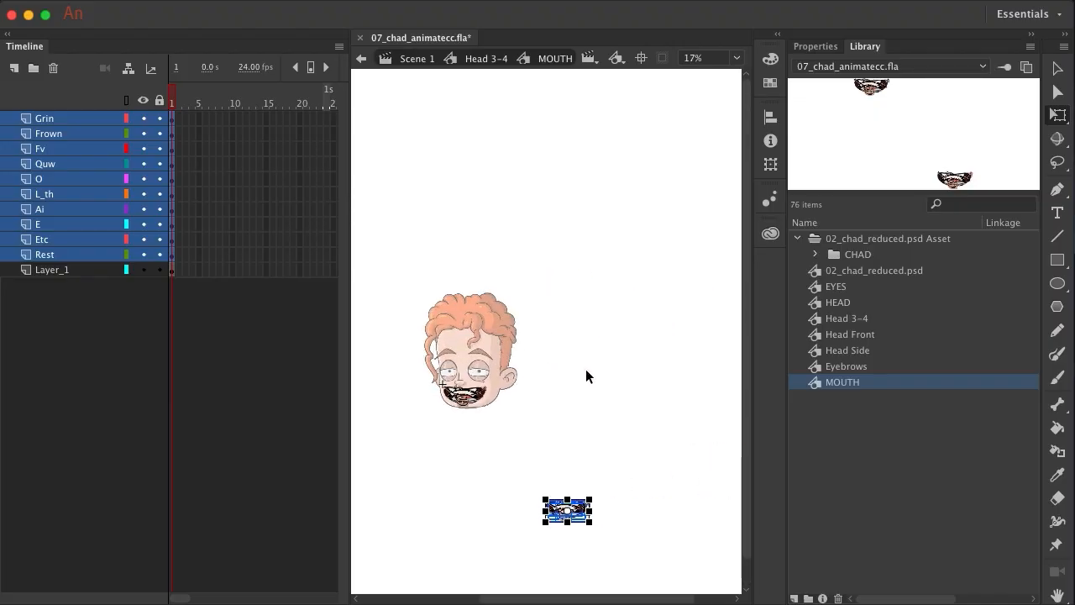
scroll(585, 368, "up", 1)
scroll(561, 350, "down", 2)
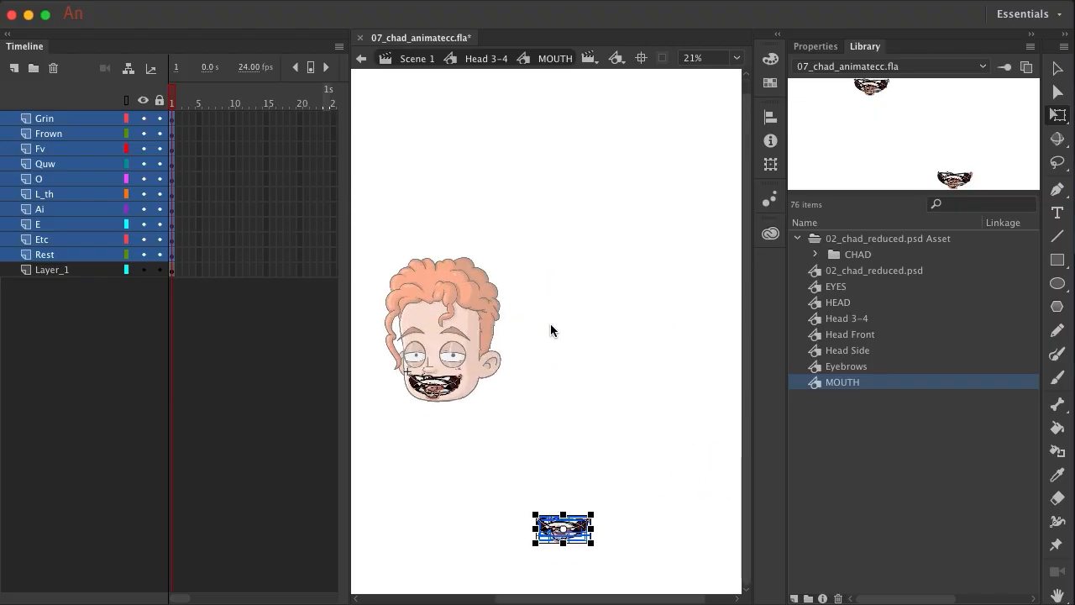
left_click_drag(581, 538, 510, 441)
scroll(475, 382, "up", 5)
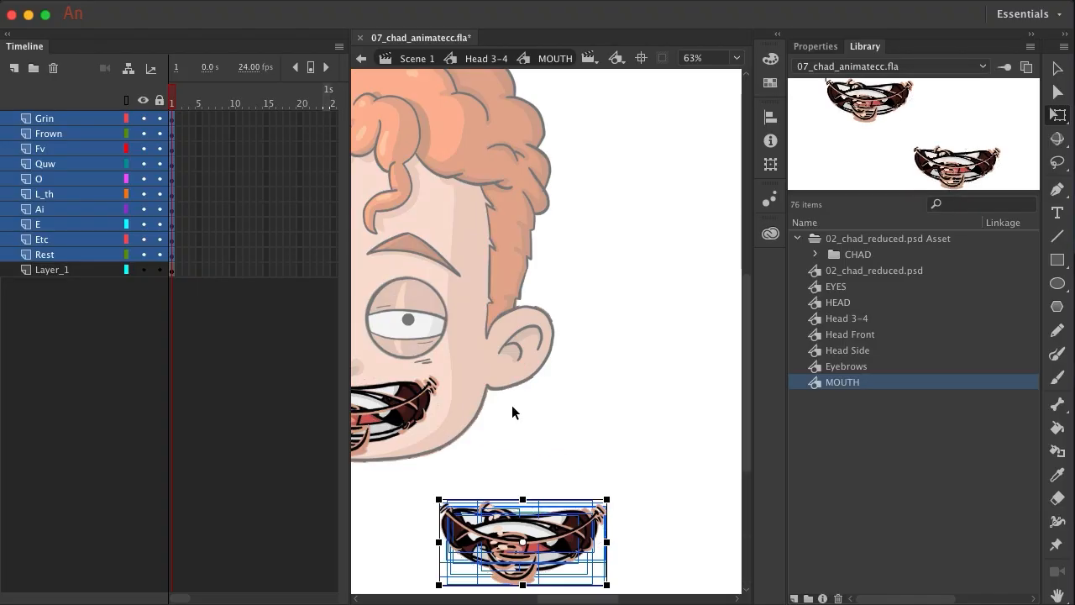
scroll(512, 405, "left", 5)
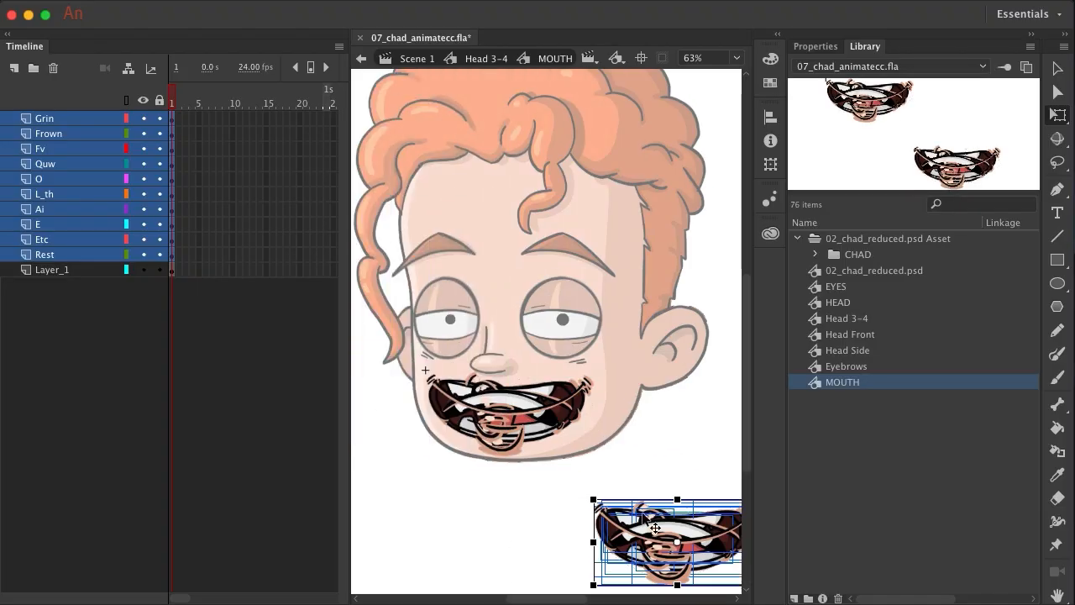
left_click_drag(655, 527, 490, 407)
- Nudge the pasted mouths up and sideways until they line up exactly with the Layer_1 mouth artwork at both corners
scroll(533, 389, "up", 5)
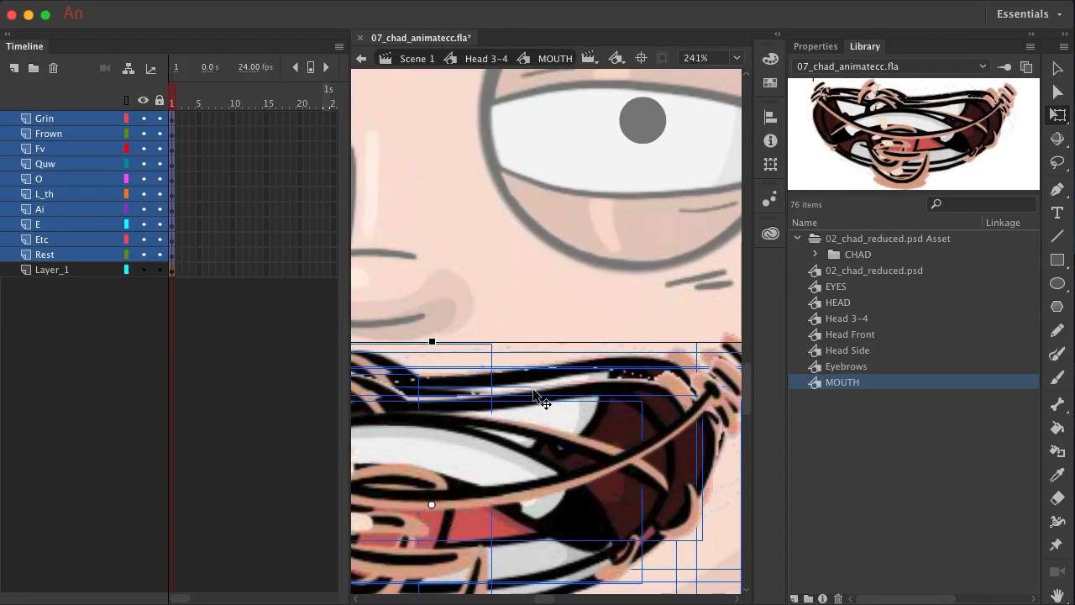
scroll(542, 396, "right", 2)
key("Right")
key("Right")
key("Up")
key("Up")
key("Up")
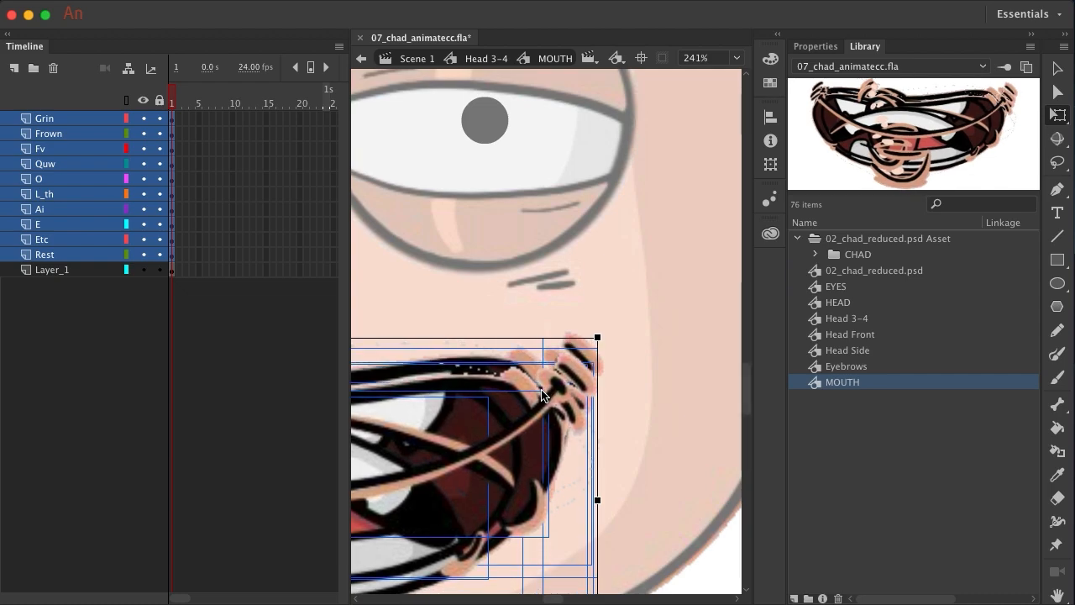
key("Right")
key("Right")
key("Up")
key("Up")
key("Up")
key("Up")
key("Up")
key("Up")
key("Up")
key("Up")
key("Up")
key("Up")
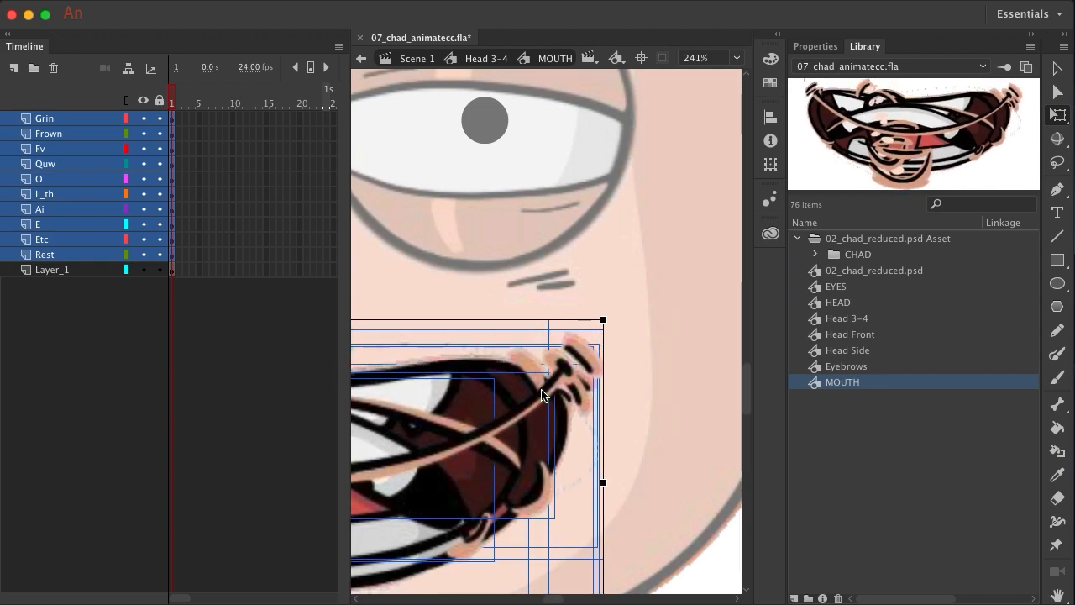
key("Right")
key("Left")
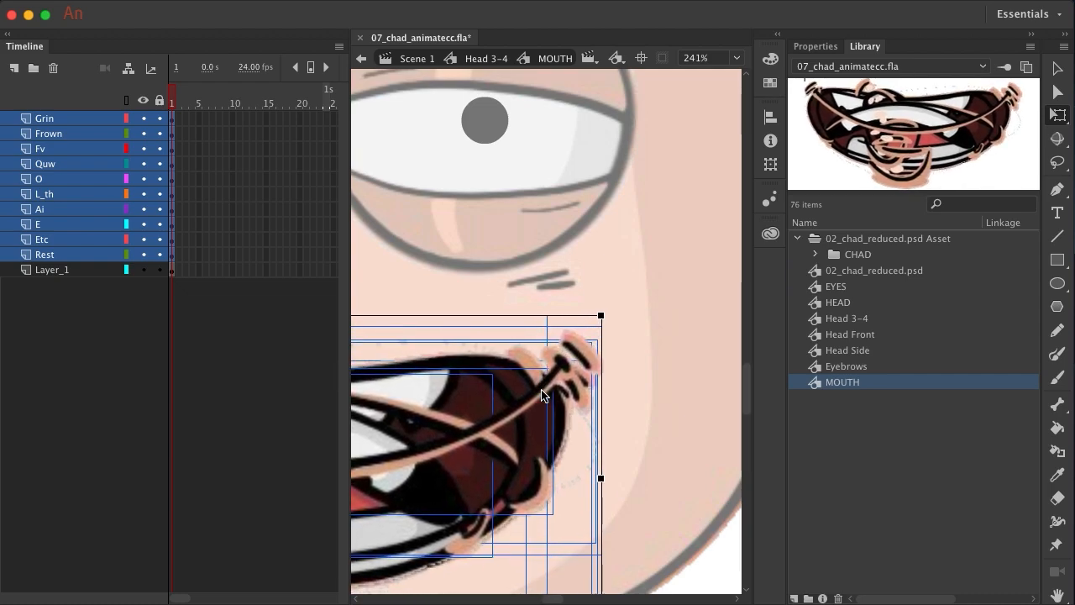
scroll(541, 395, "left", 8)
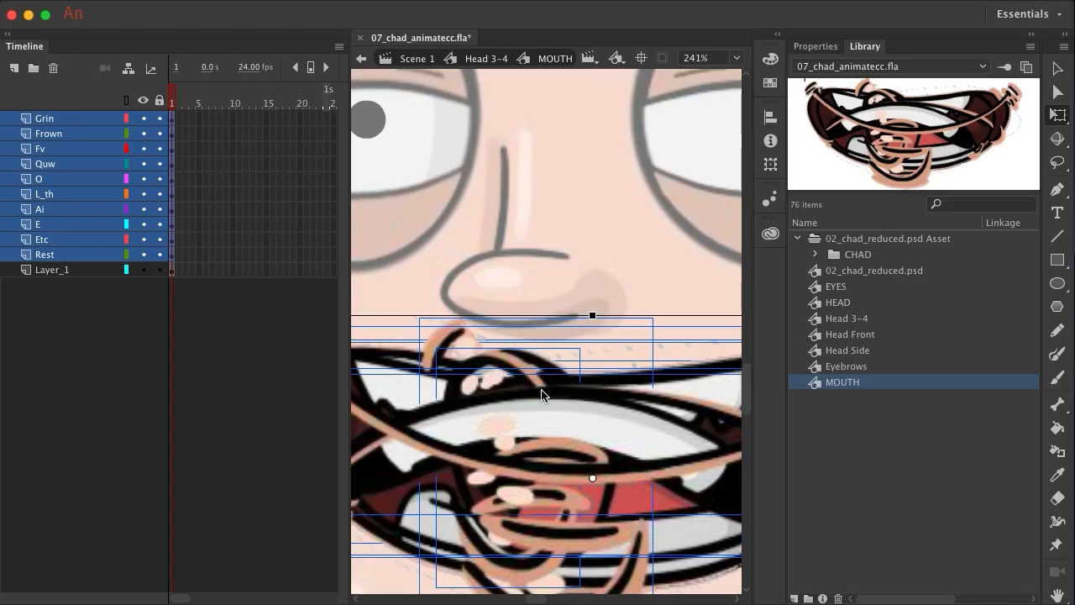
key("Right")
key("Left")
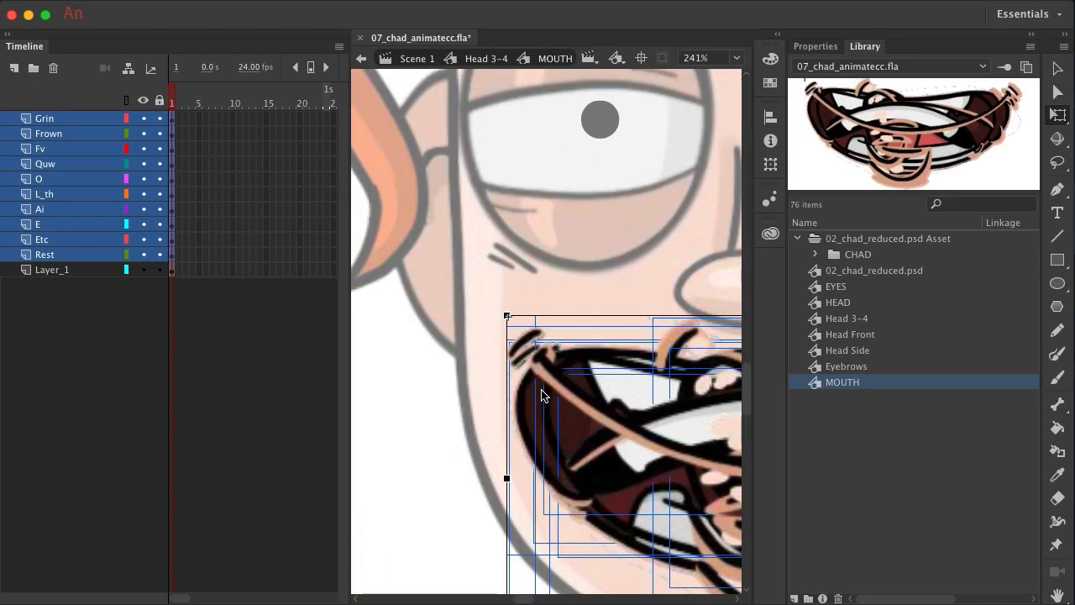
key("Down")
key("Right")
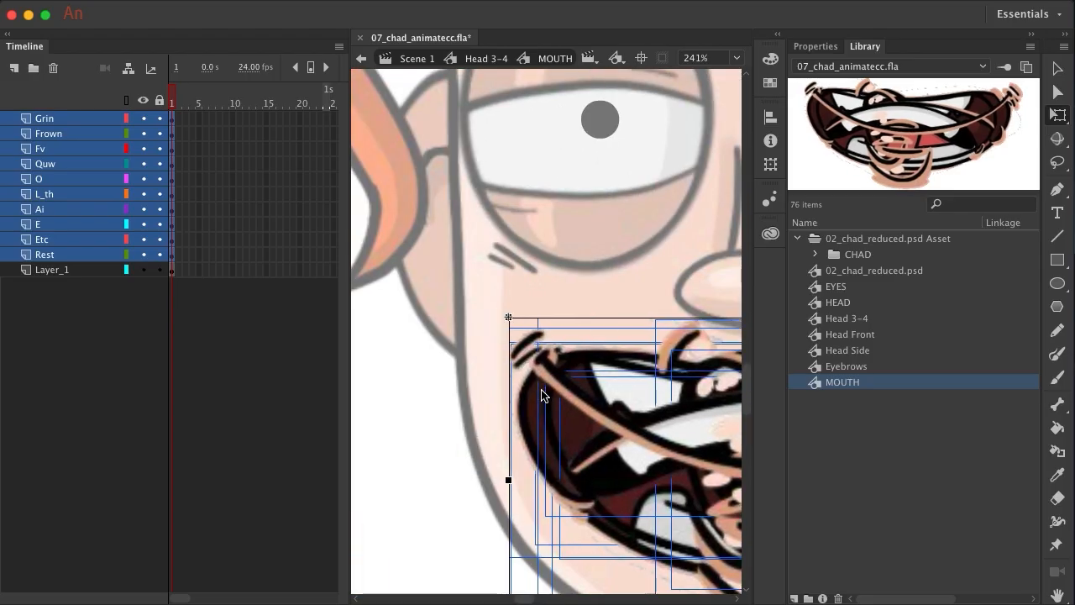
scroll(638, 418, "right", 8)
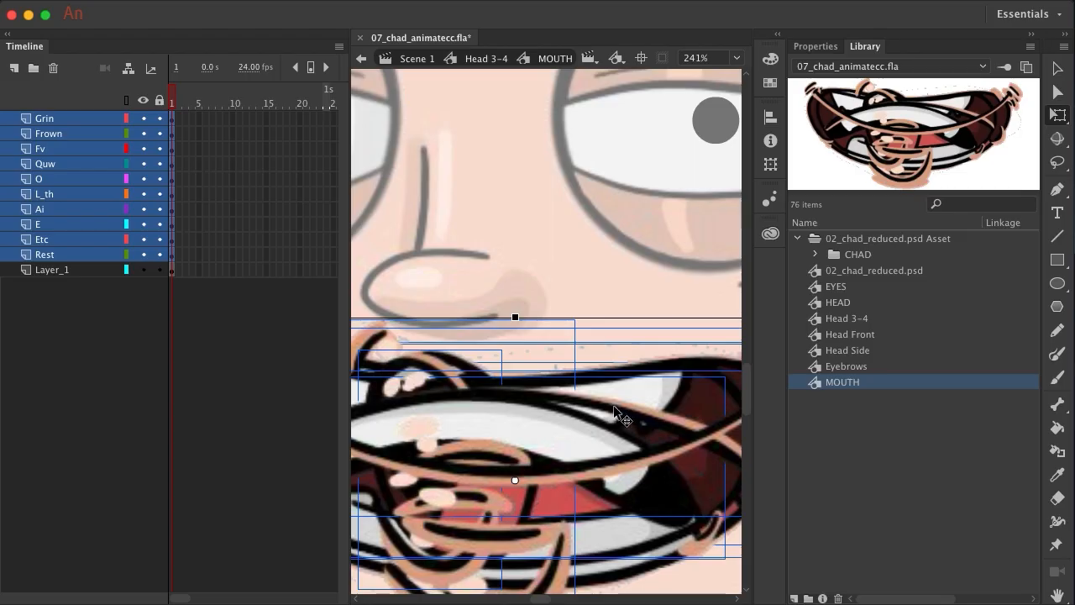
scroll(615, 411, "down", 5)
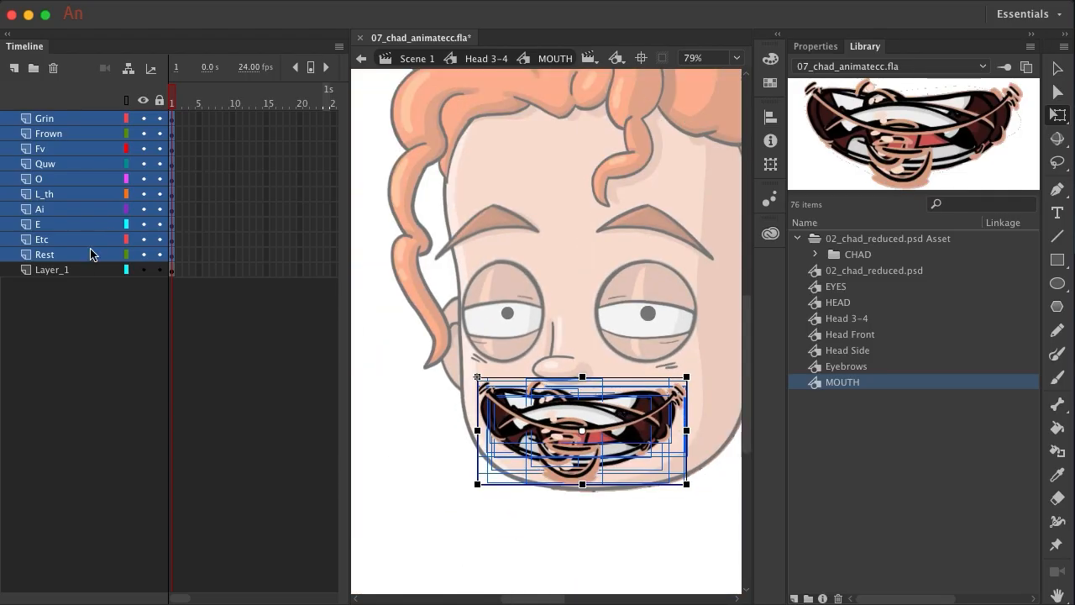
- Move Layer_1 above the Grin layer to compare it with the pasted mouths by toggling its visibility, and delete it
left_click(74, 270)
left_click_drag(64, 271, 46, 116)
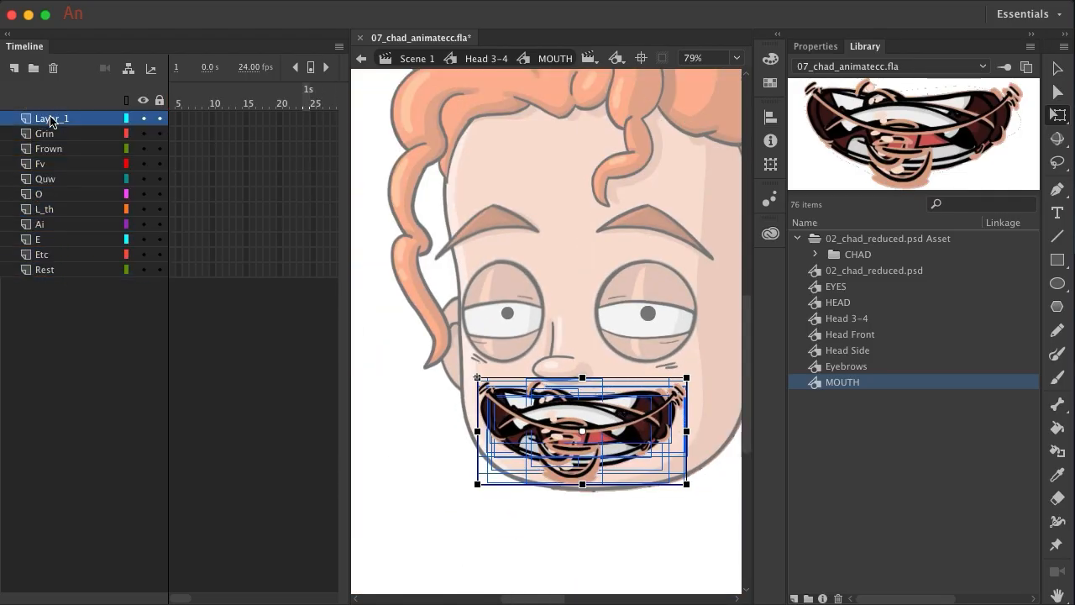
left_click(143, 120)
left_click(144, 120)
left_click(143, 120)
scroll(214, 163, "left", 3)
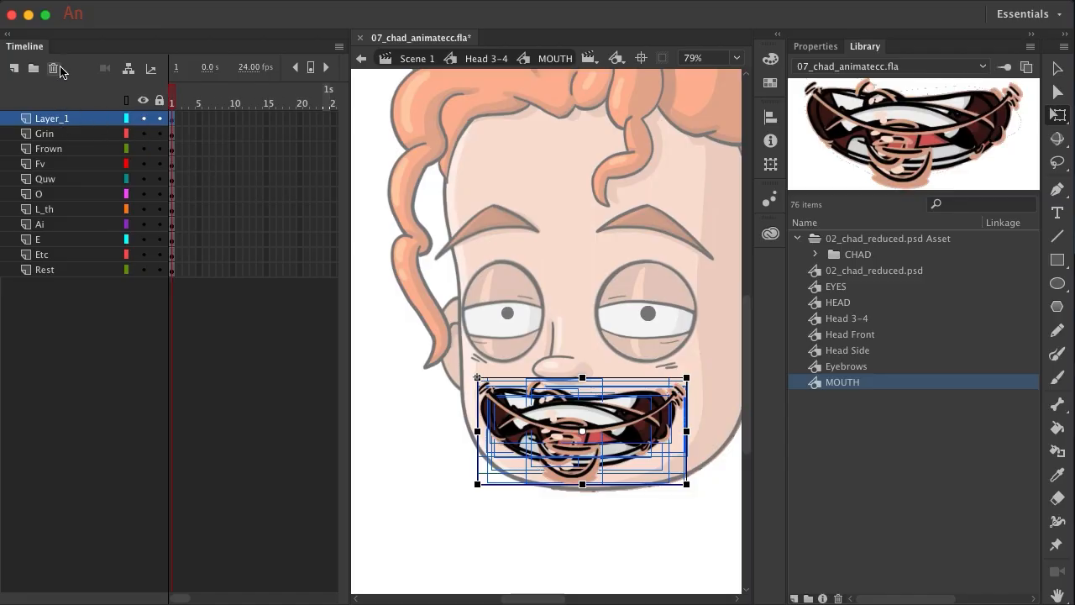
left_click(55, 71)
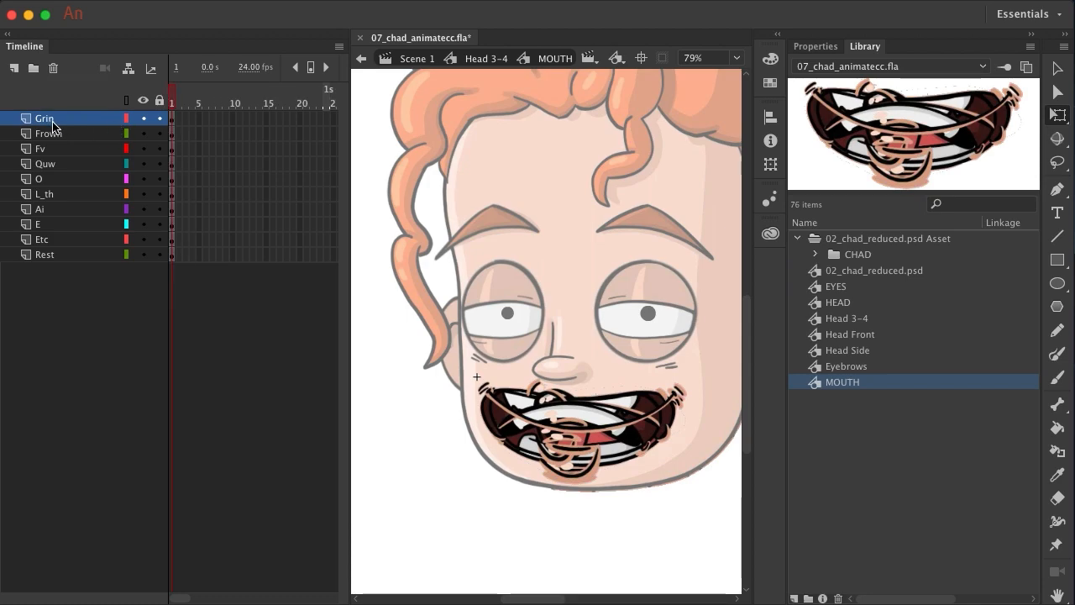
- Move the Frown, Fv and Quw keyframes onto frames 2, 3 and 4 of the Grin layer
left_click(175, 133)
mouse_move(172, 135)
left_mouse_down()
mouse_move(175, 116)
mouse_move(185, 118)
left_mouse_up()
left_click(171, 151)
left_click(171, 164)
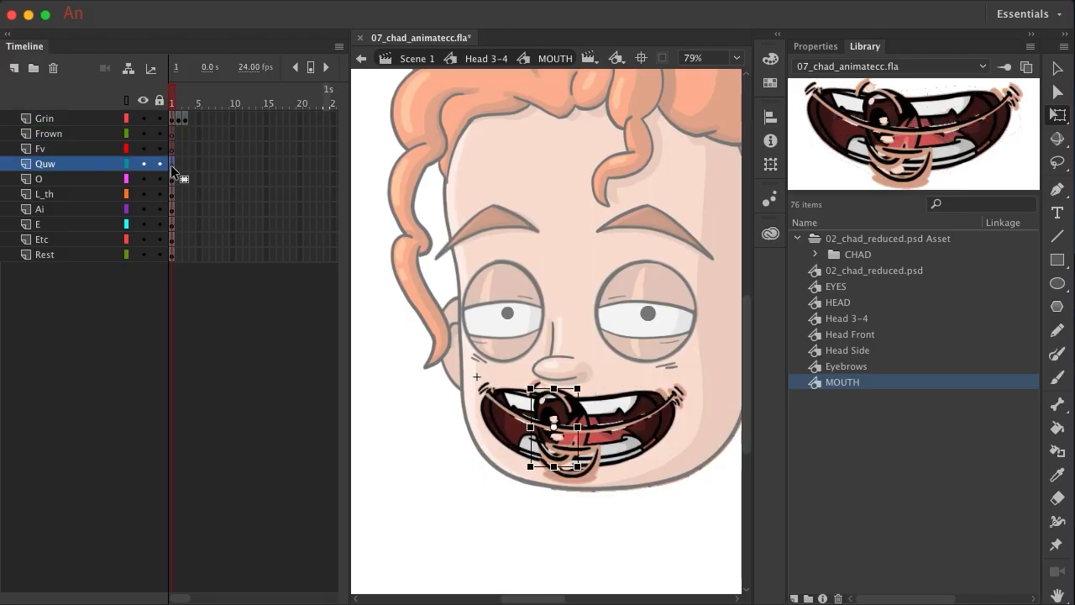
left_click_drag(171, 164, 192, 119)
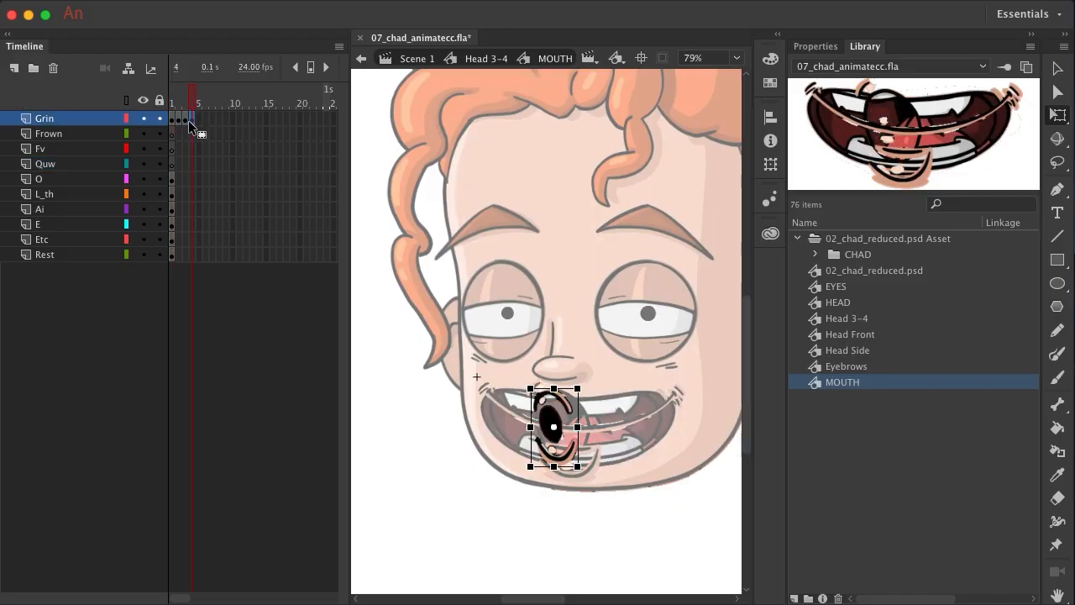
- Move the O, L_th, Ai and E keyframes onto frames 5, 6, 7 and 8 of the Grin layer
left_click(174, 180)
left_click_drag(173, 179, 198, 119)
left_click(173, 196)
left_click_drag(176, 200, 205, 118)
left_click(173, 209)
left_click_drag(173, 210, 212, 119)
left_click(172, 225)
left_click_drag(173, 225, 219, 119)
- Move the Etc and Rest keyframes onto frames 9 and 10 of the Grin layer
left_click(173, 239)
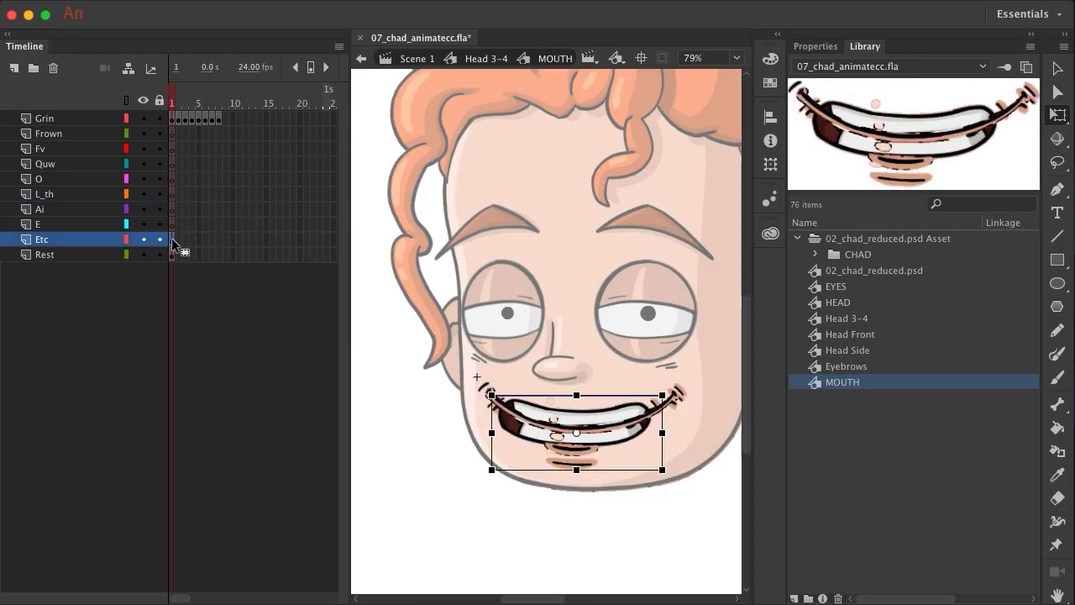
left_click_drag(172, 239, 234, 117)
left_click(170, 254)
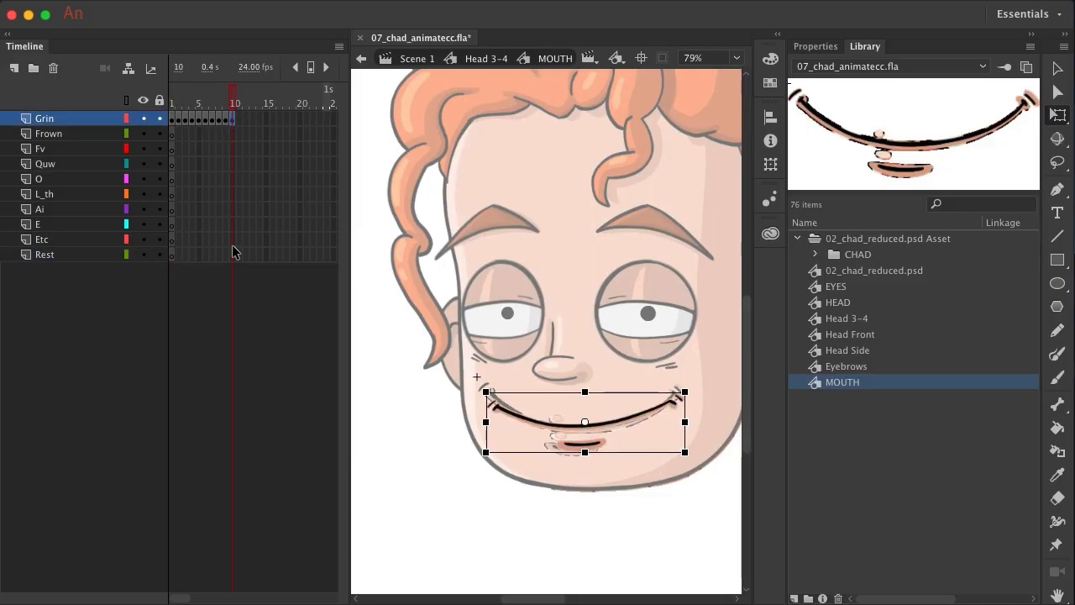
- Reopen the Head 3-4 symbol and set its MOUTH instance to Single Frame looping with first frame 5
left_click(264, 206)
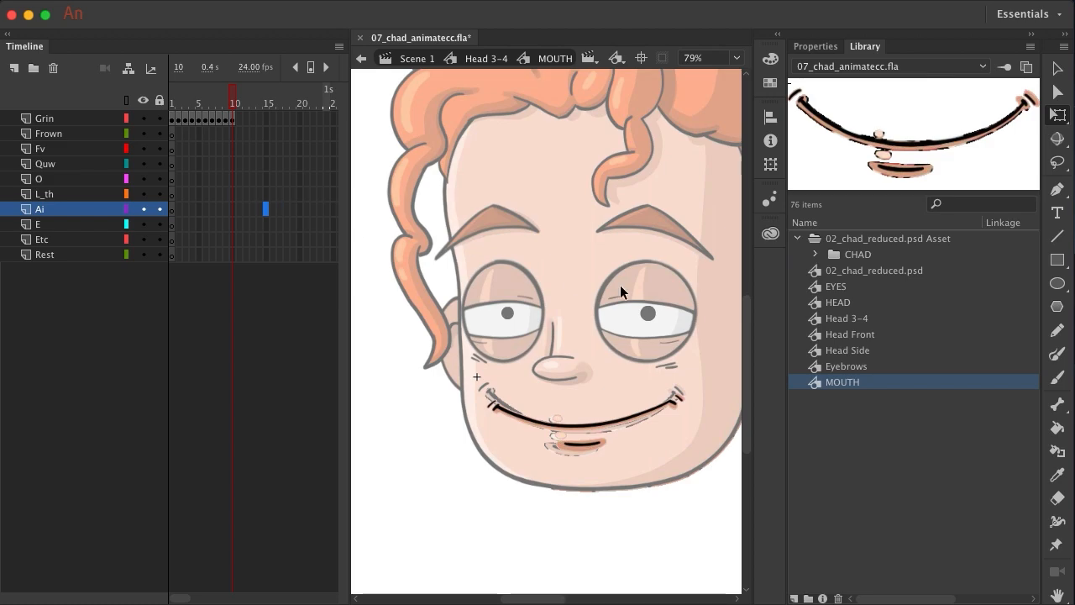
left_click(834, 319)
double_click(834, 320)
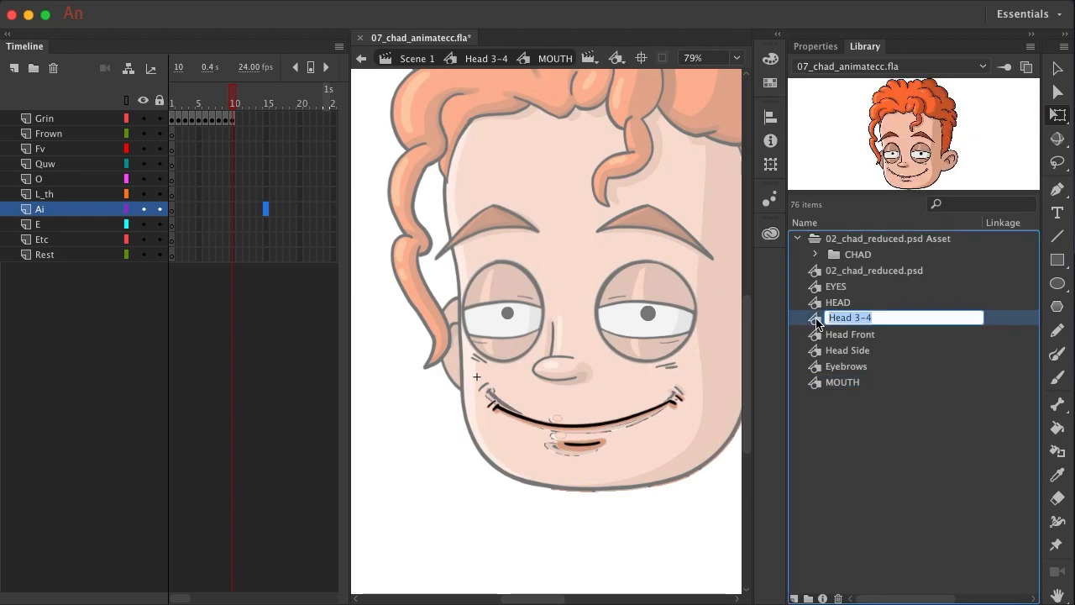
double_click(817, 321)
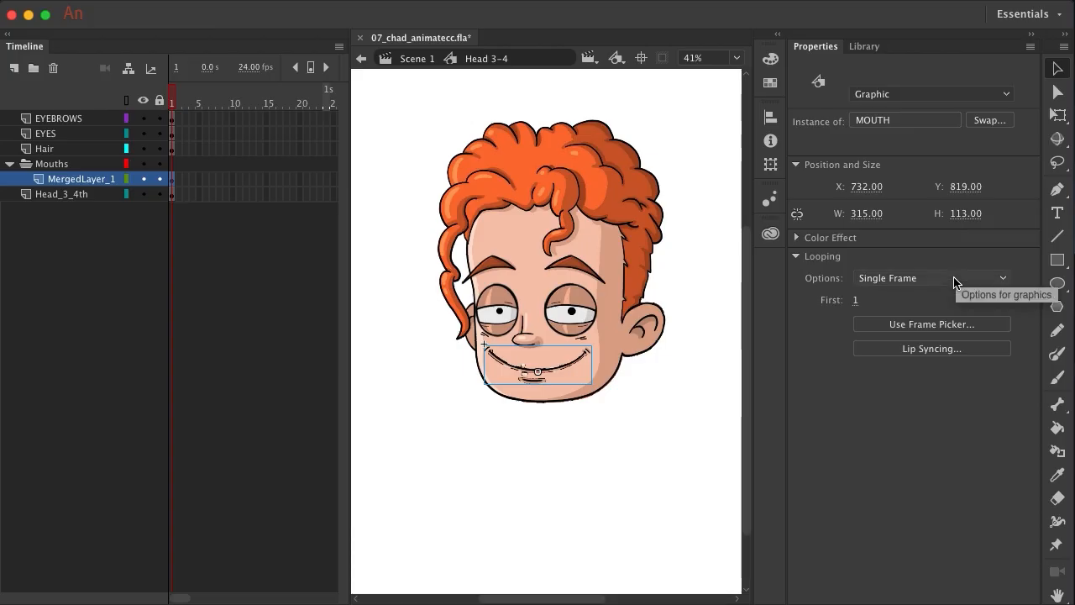
left_click_drag(852, 300, 860, 300)
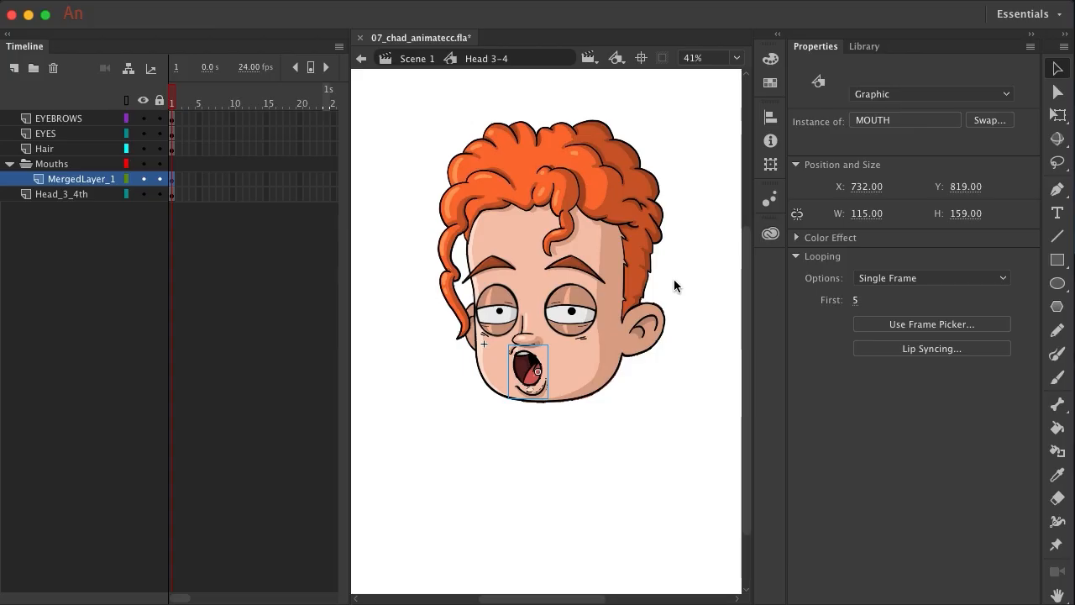
- Rename the MergedLayer_1 layer in Head 3-4 as MOUTH
double_click(72, 180)
type("MOUTH")
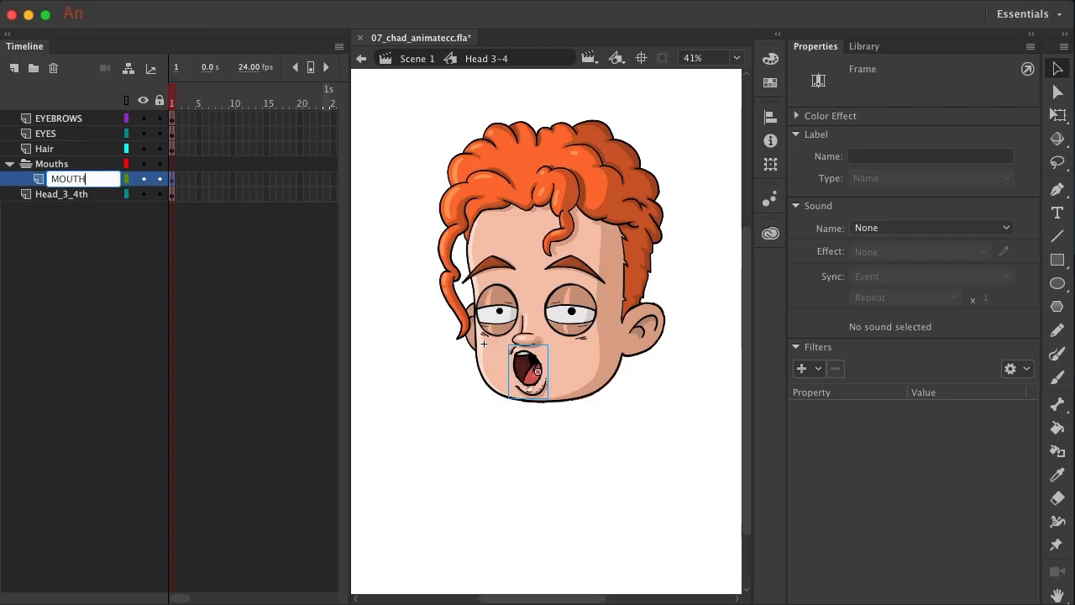
key("Return")
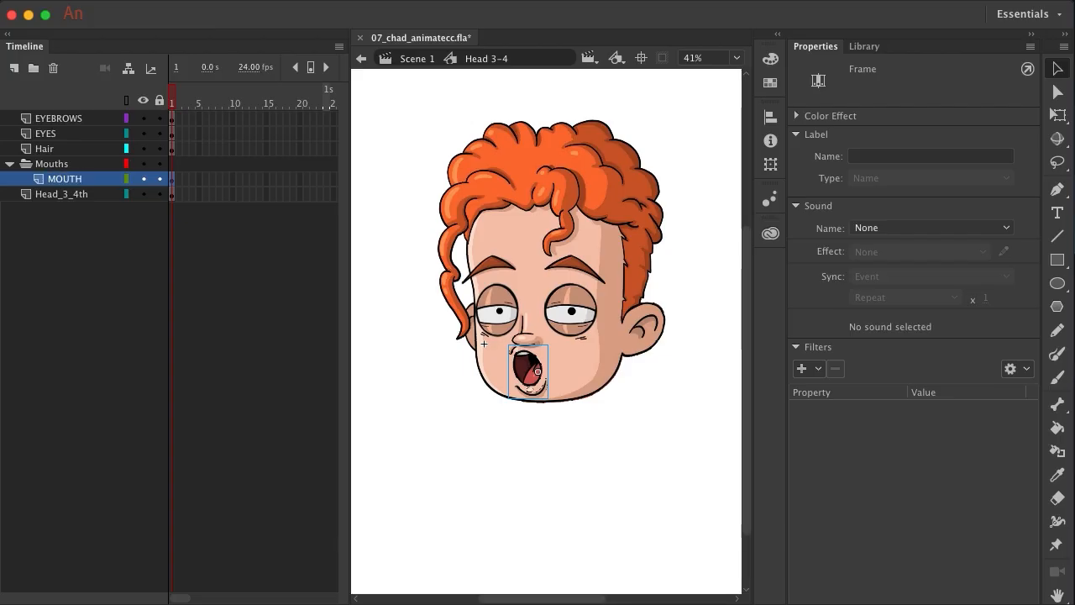
- Move the MOUTH layer out of the Mouths folder and delete the emptied folder
left_click_drag(61, 183, 50, 164)
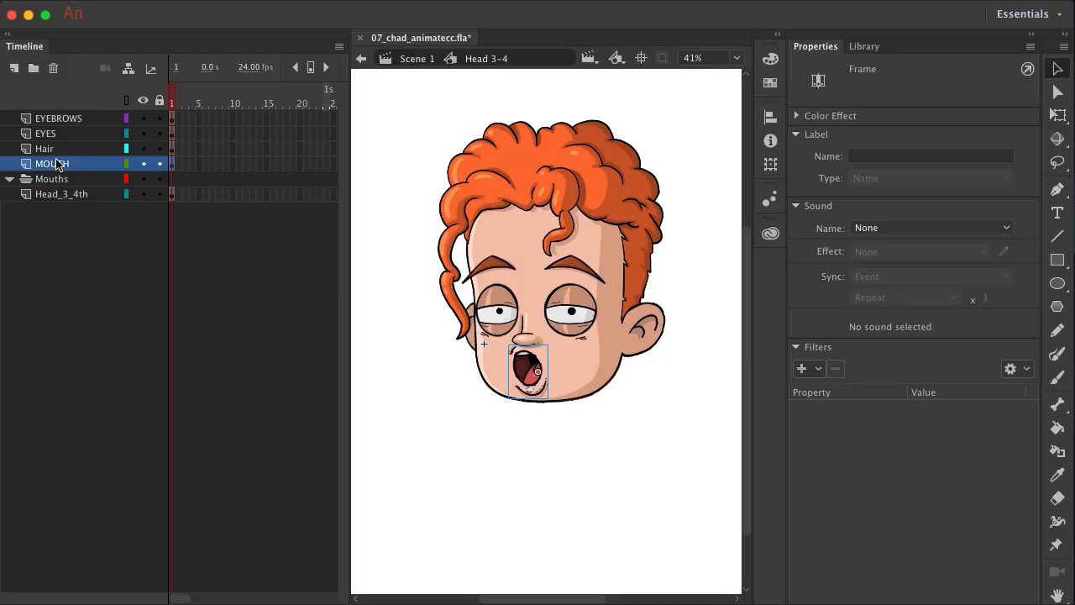
left_click(54, 178)
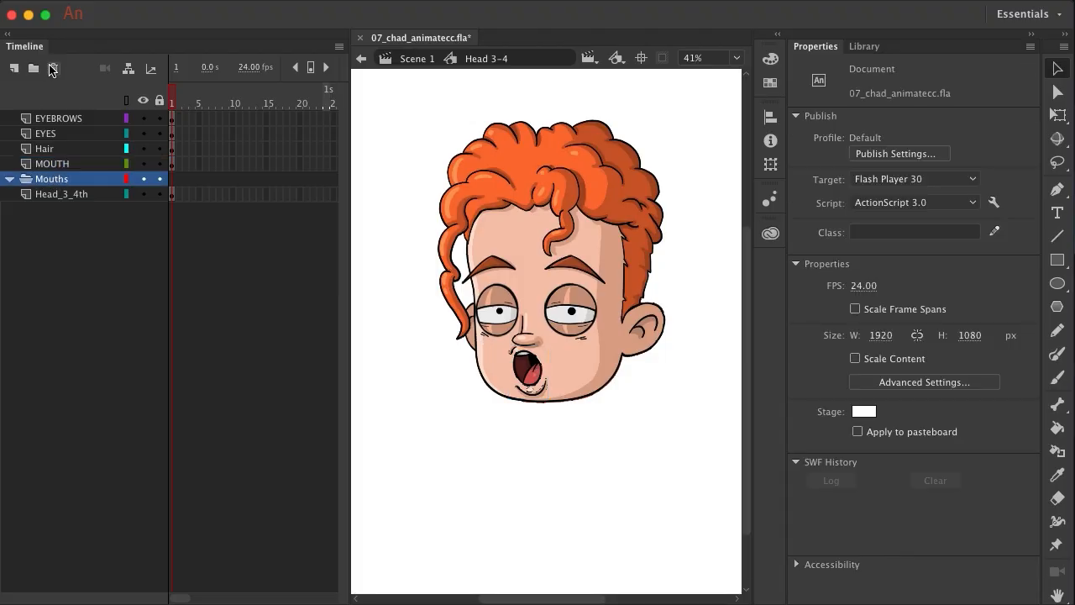
left_click(54, 69)
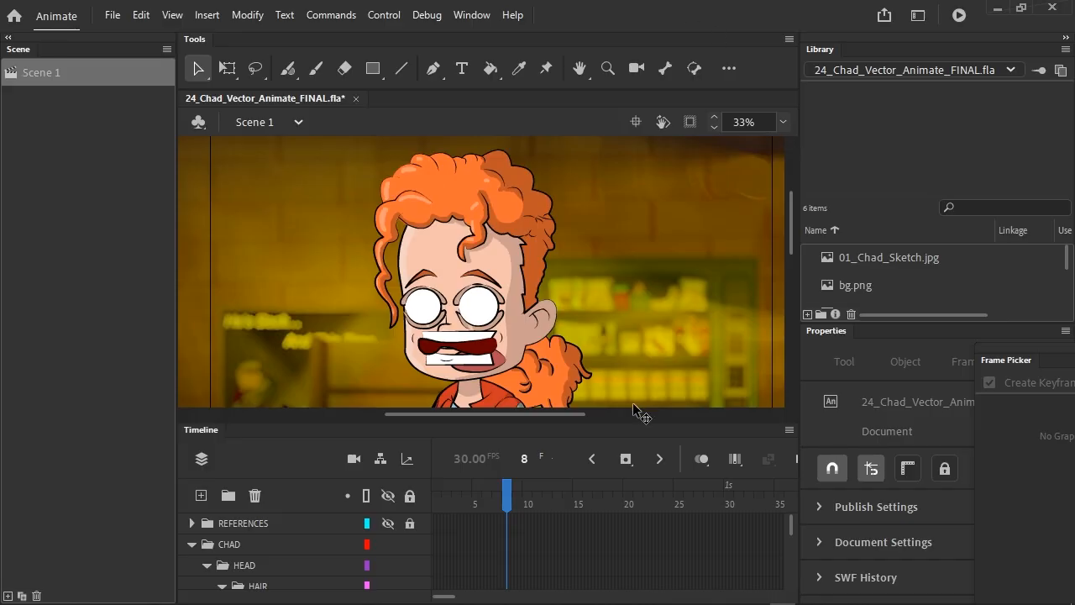
- In 24_Chad_Vector_Animate_FINAL.fla, enlarge the timeline area and copy the MOUTH folder with its layers from the HEAD folder
left_click_drag(624, 422, 638, 366)
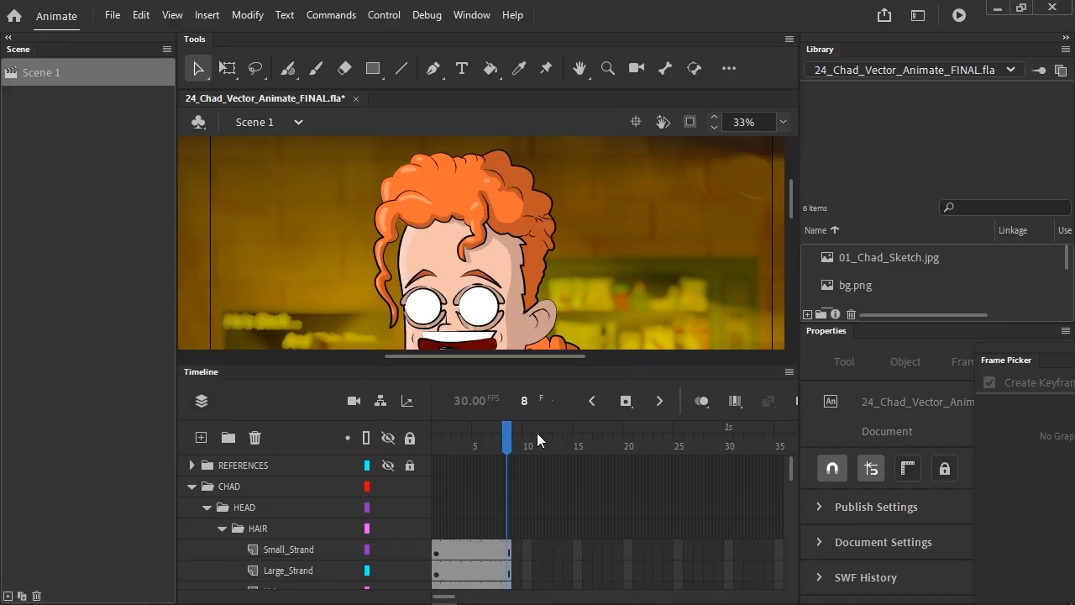
scroll(273, 502, "down", 1)
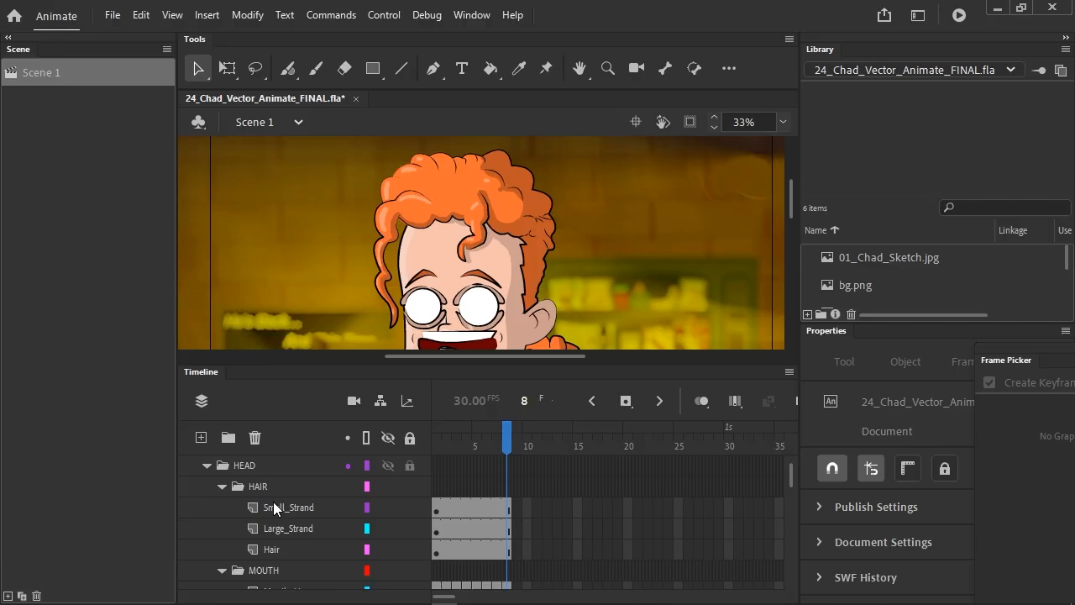
scroll(273, 502, "down", 1)
left_click(262, 530)
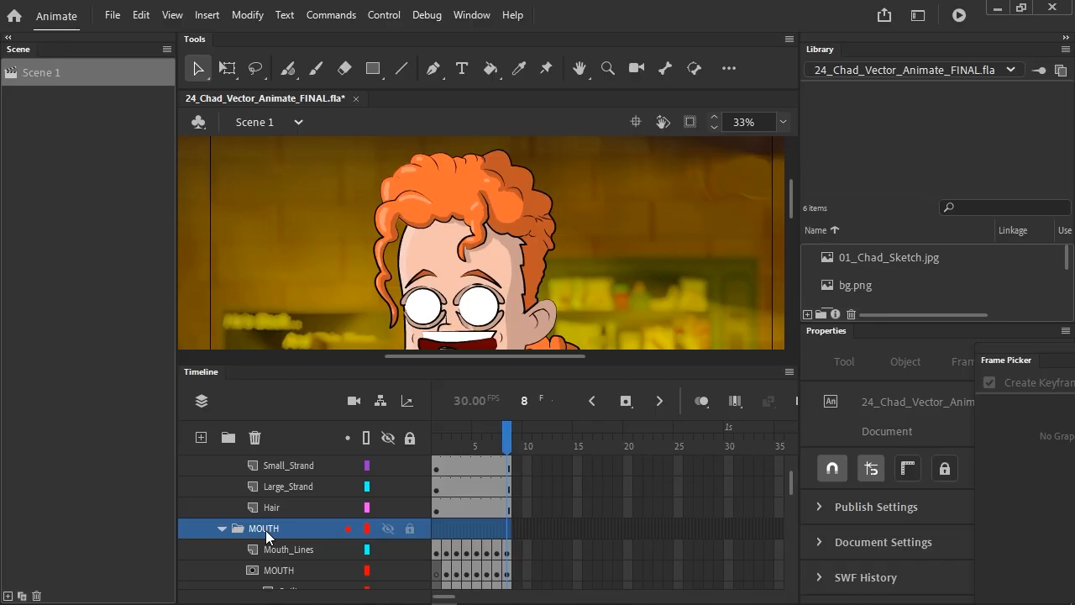
right_click(265, 530)
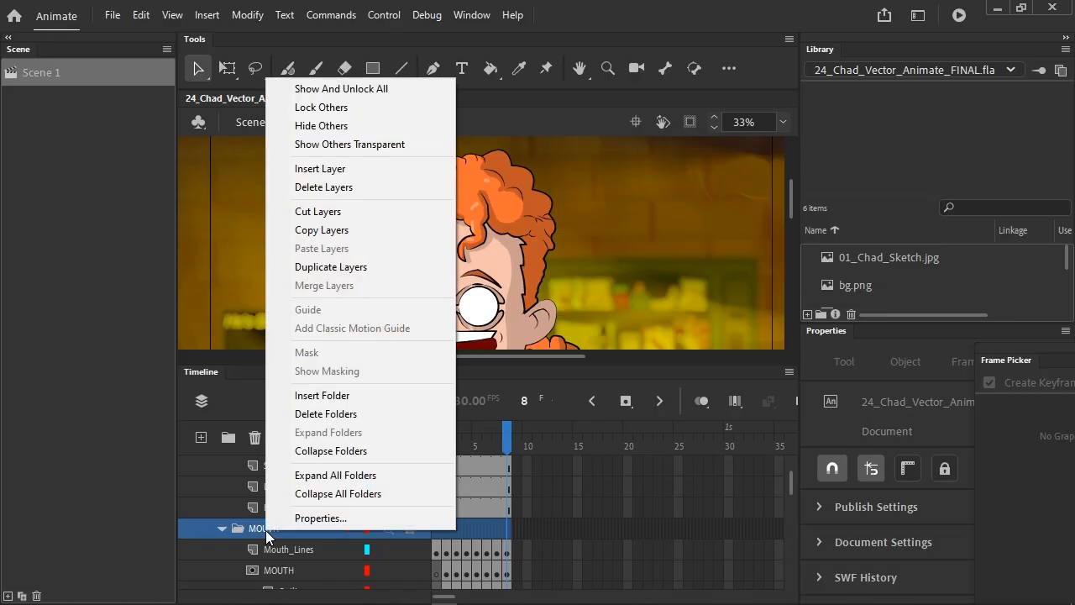
left_click(327, 233)
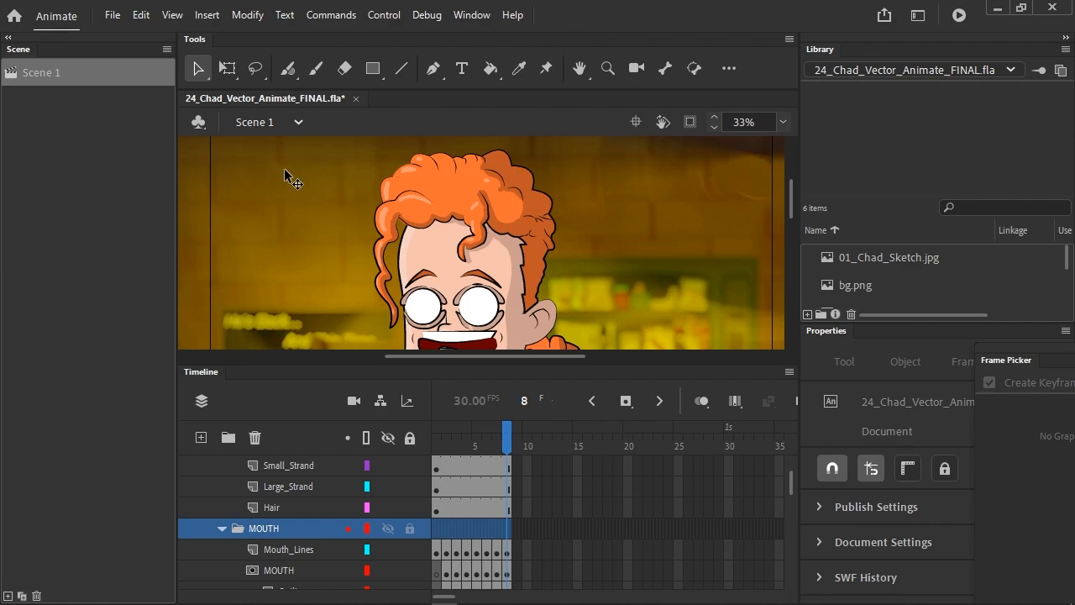
- Create a new graphic symbol named MOUTH, paste the copied mouth layers into it, and return to Scene 1
left_click(207, 15)
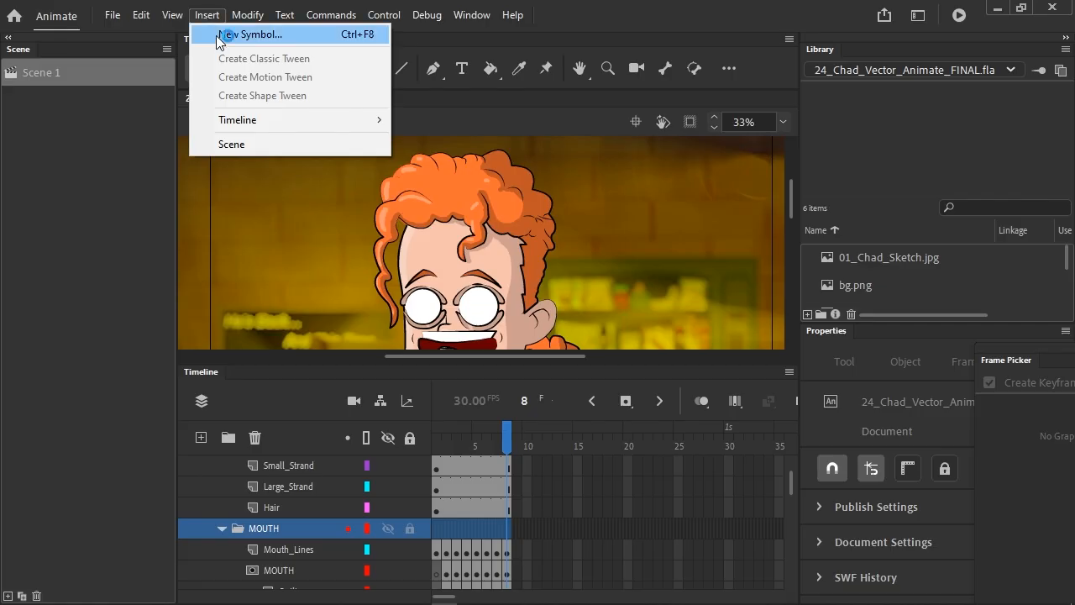
left_click(216, 35)
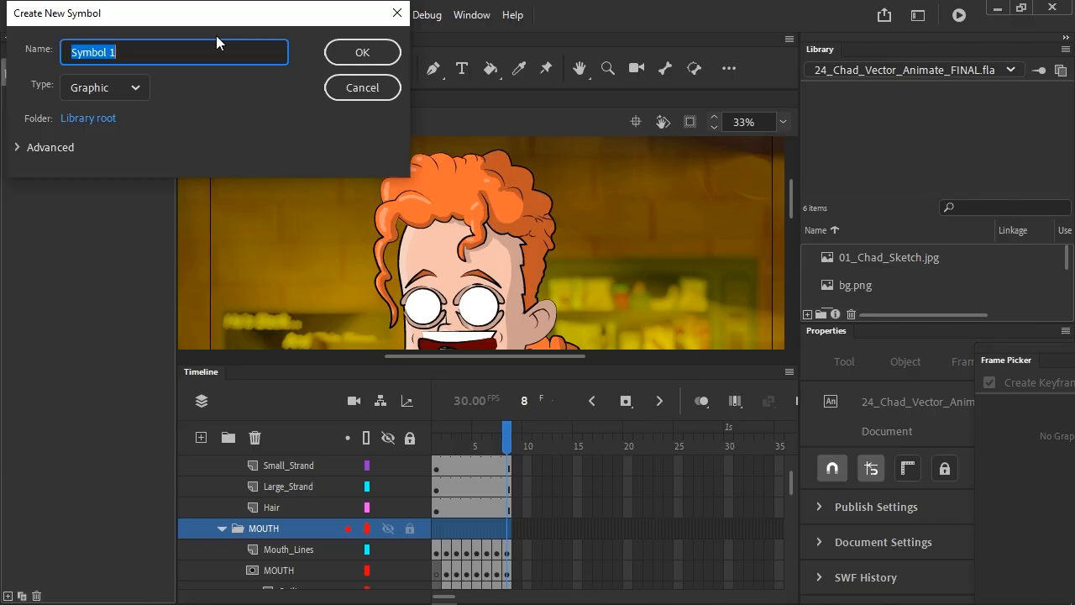
type("MOUTH")
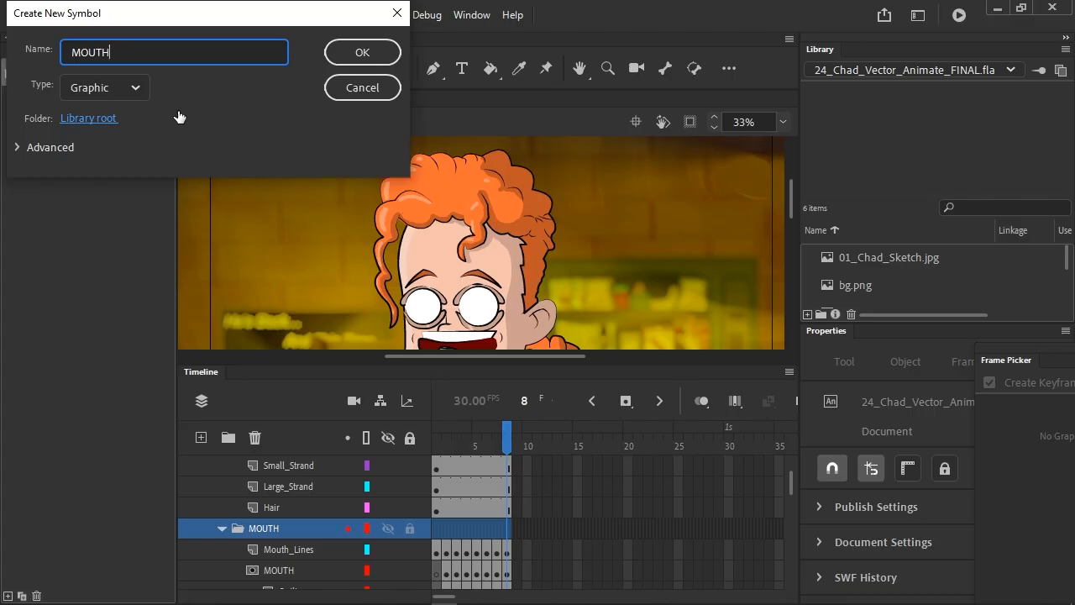
left_click(336, 53)
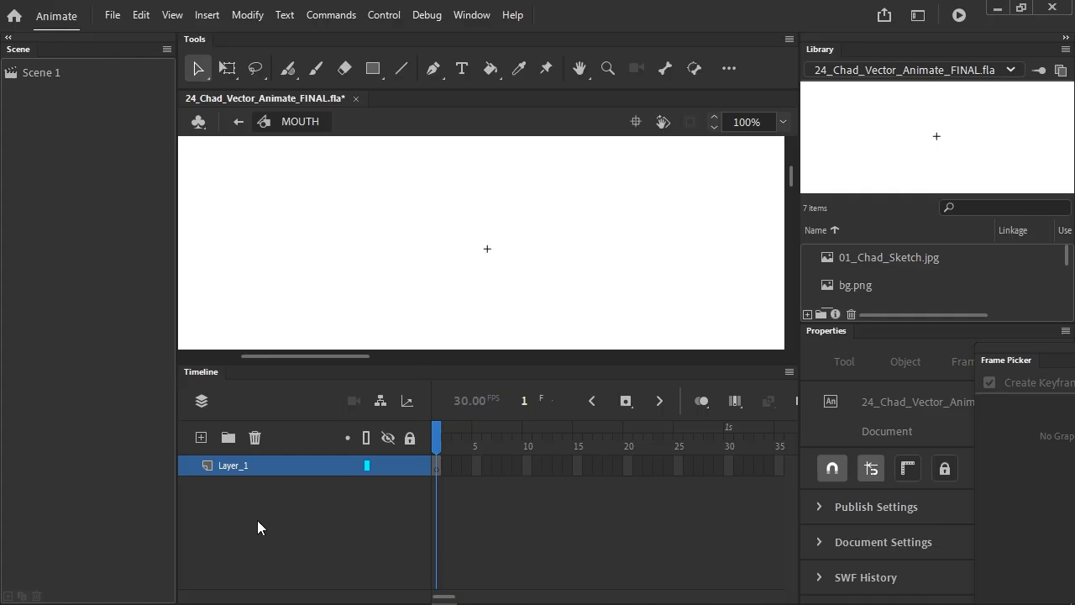
right_click(243, 467)
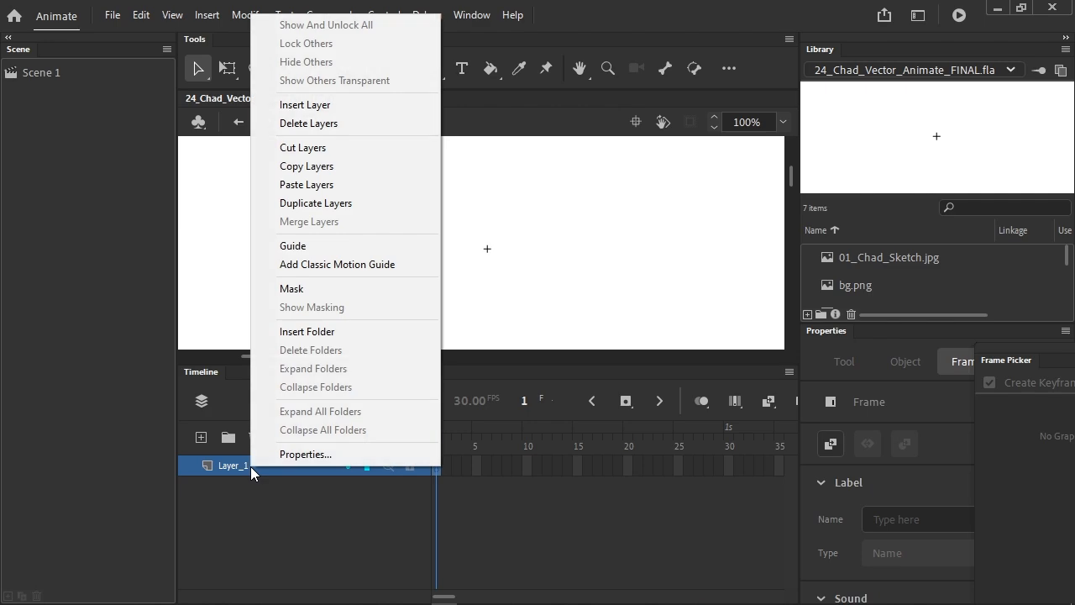
left_click(309, 184)
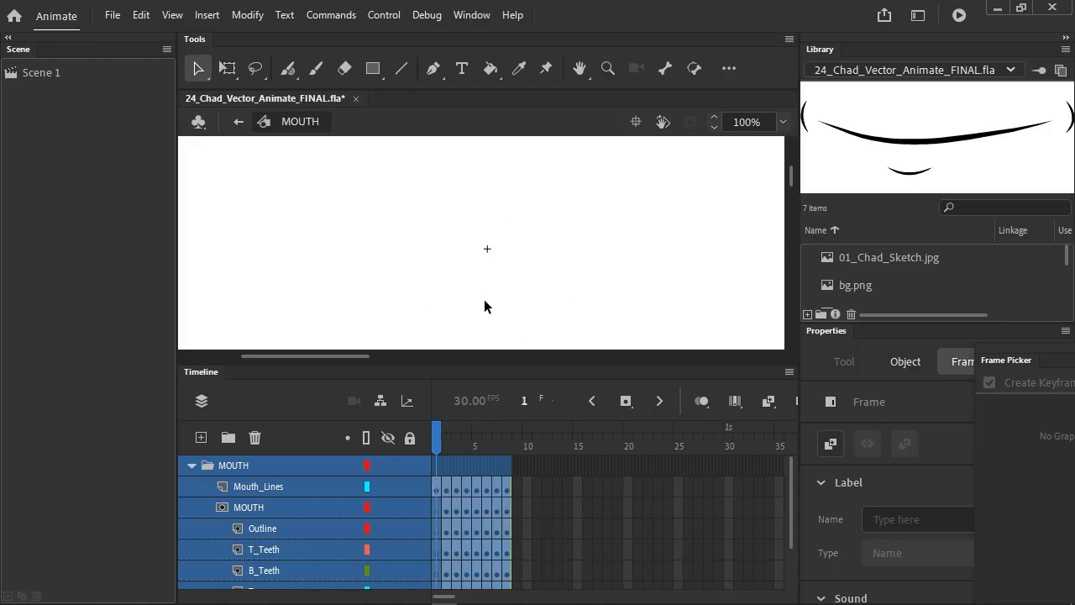
left_click(238, 122)
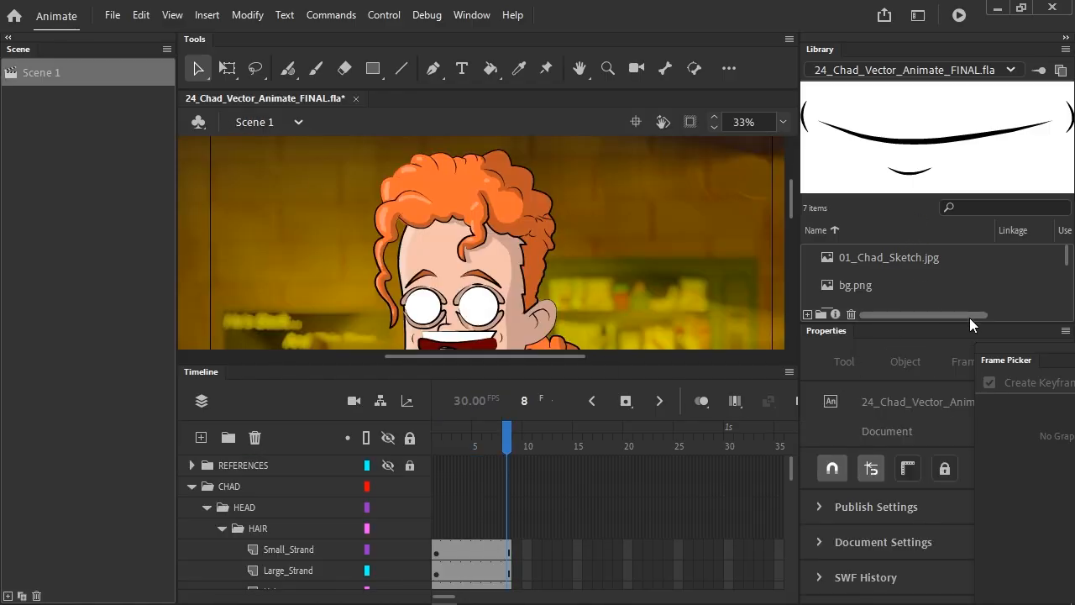
- Reopen the MOUTH symbol from the library, lock all its layers to preview the masked mouth shapes across the frames, and return to Scene 1
left_click_drag(969, 319, 979, 482)
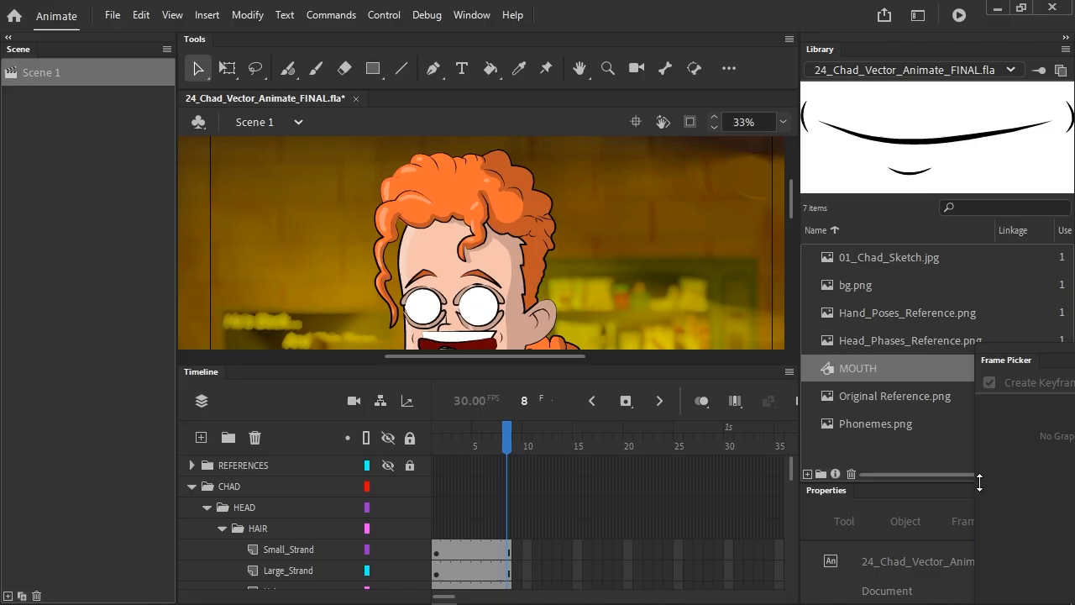
double_click(824, 367)
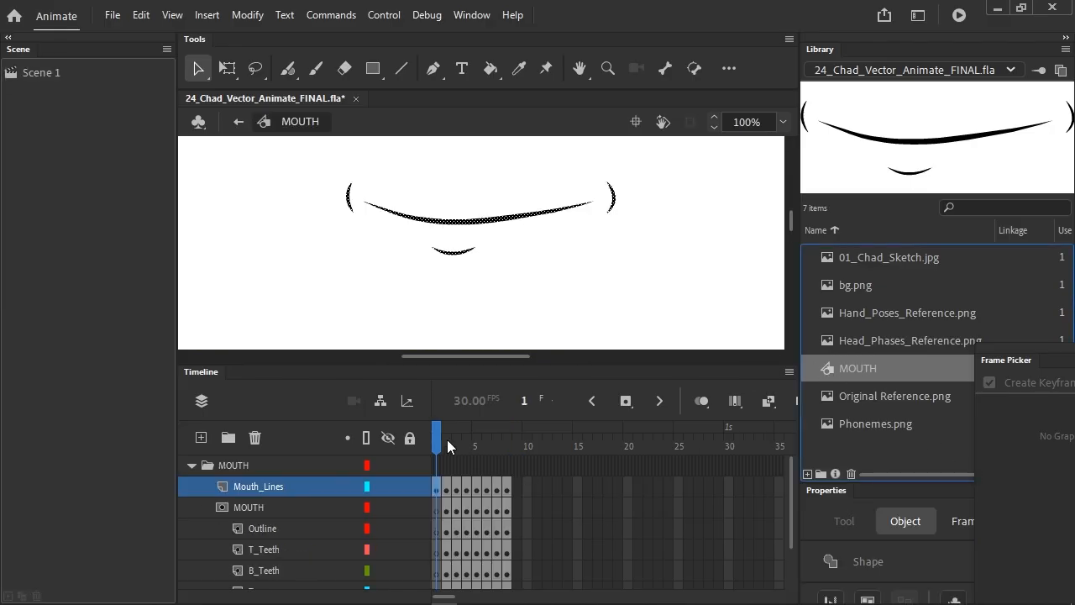
mouse_move(447, 439)
left_mouse_down()
mouse_move(507, 447)
mouse_move(436, 448)
mouse_move(507, 448)
left_mouse_up()
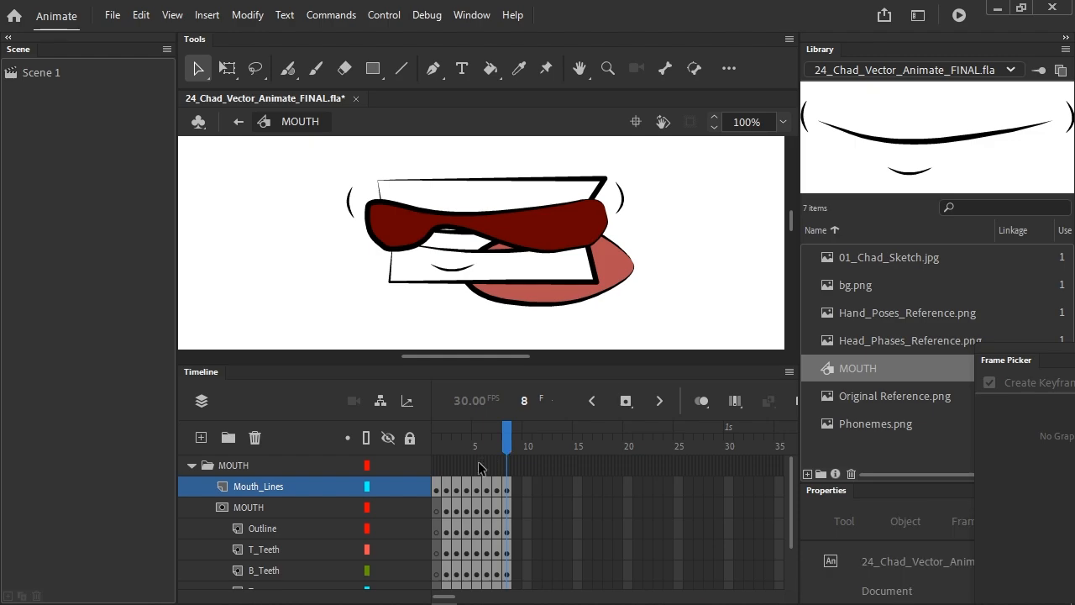
left_click(410, 437)
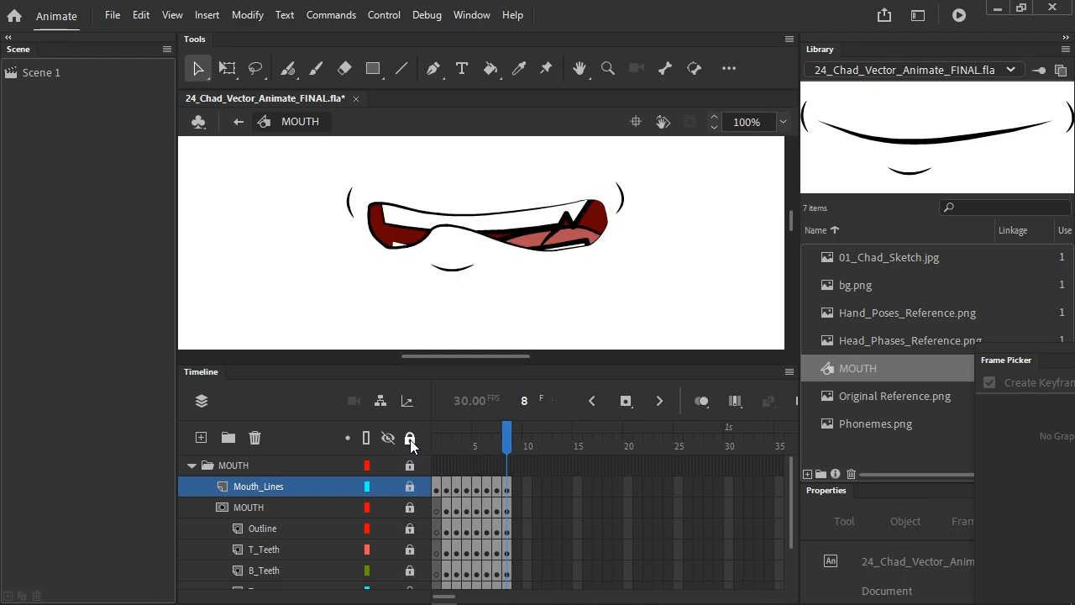
mouse_move(477, 451)
left_mouse_down()
mouse_move(447, 451)
mouse_move(484, 441)
left_mouse_up()
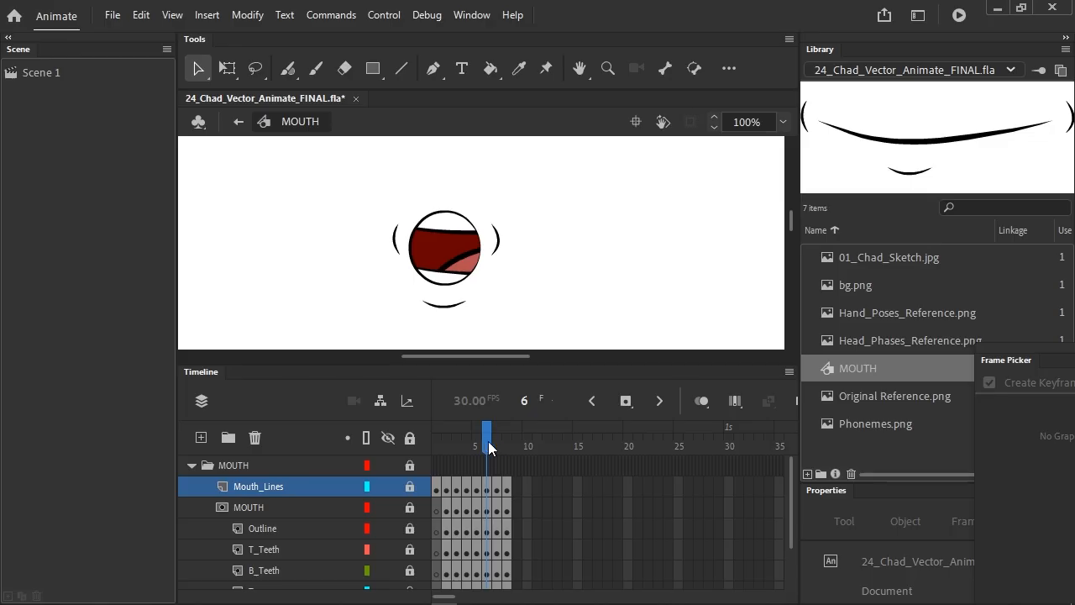
left_click(237, 124)
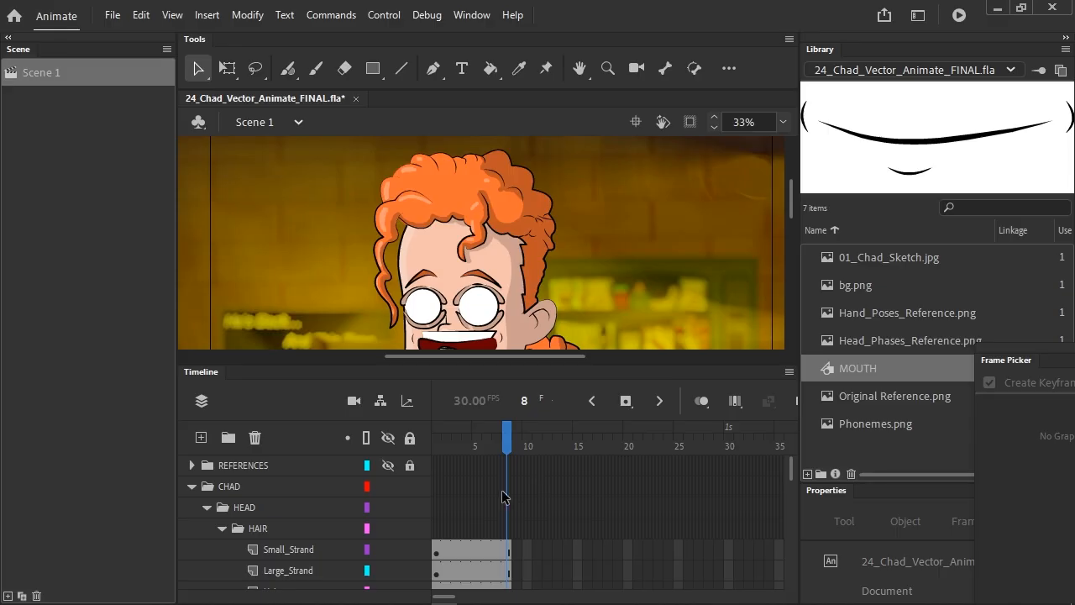
- Add a new layer named MOUTH directly above the MOUTH folder in Scene 1
scroll(214, 507, "down", 2)
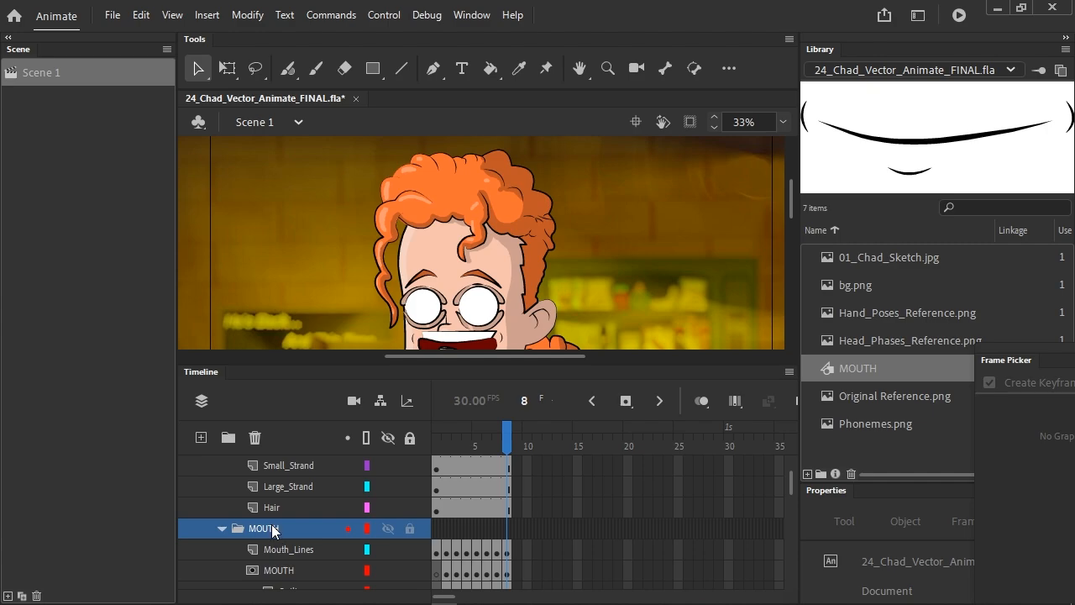
left_click(200, 439)
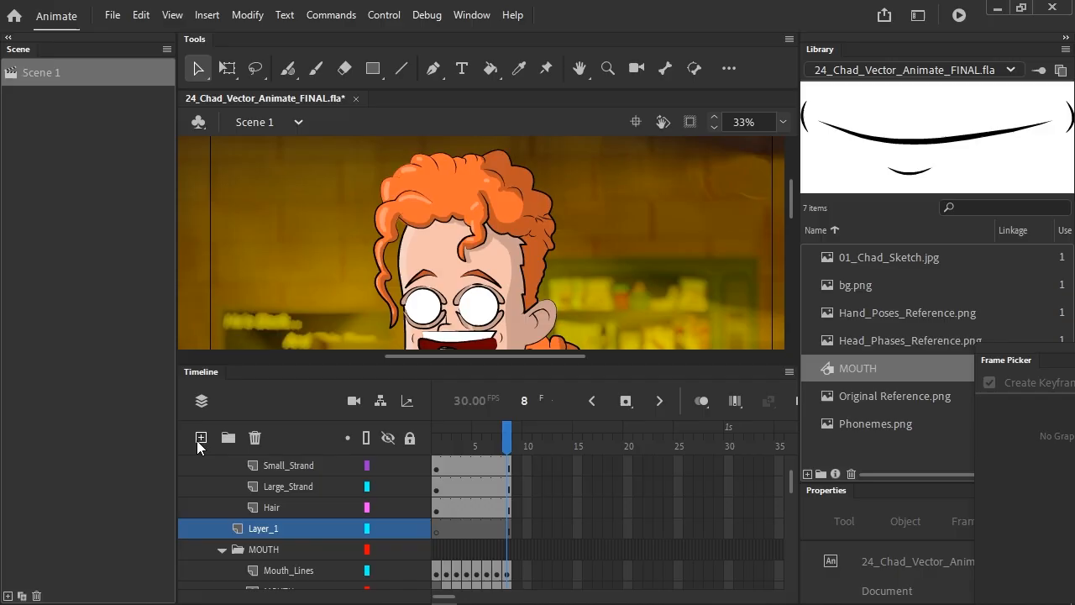
double_click(269, 525)
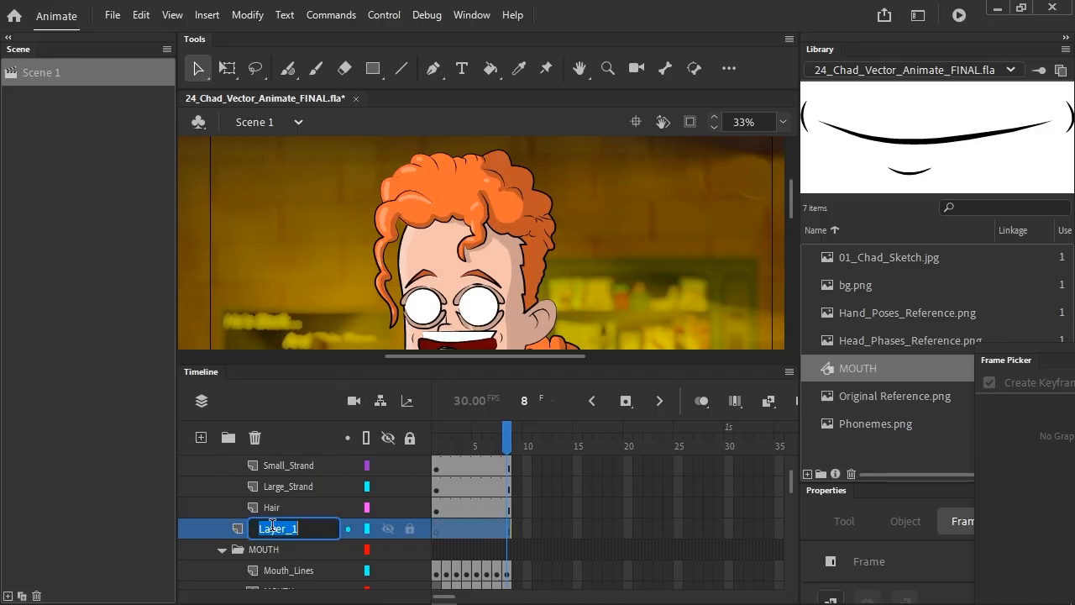
type("MOUTH")
key("Return")
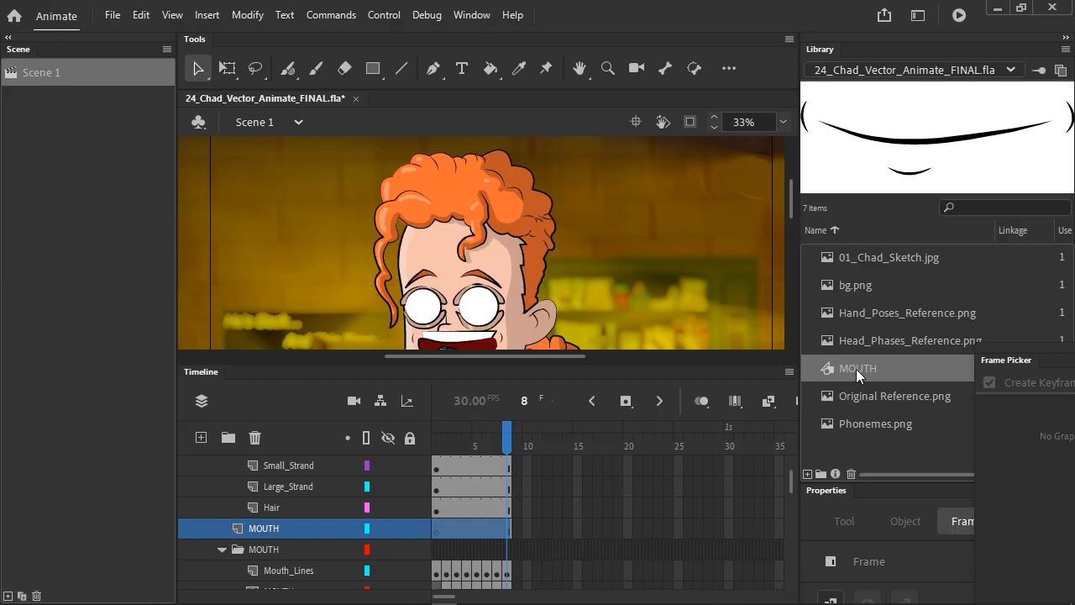
- Place an instance of the MOUTH symbol on the new MOUTH layer and position it over the character's existing mouth
left_click_drag(856, 368, 543, 367)
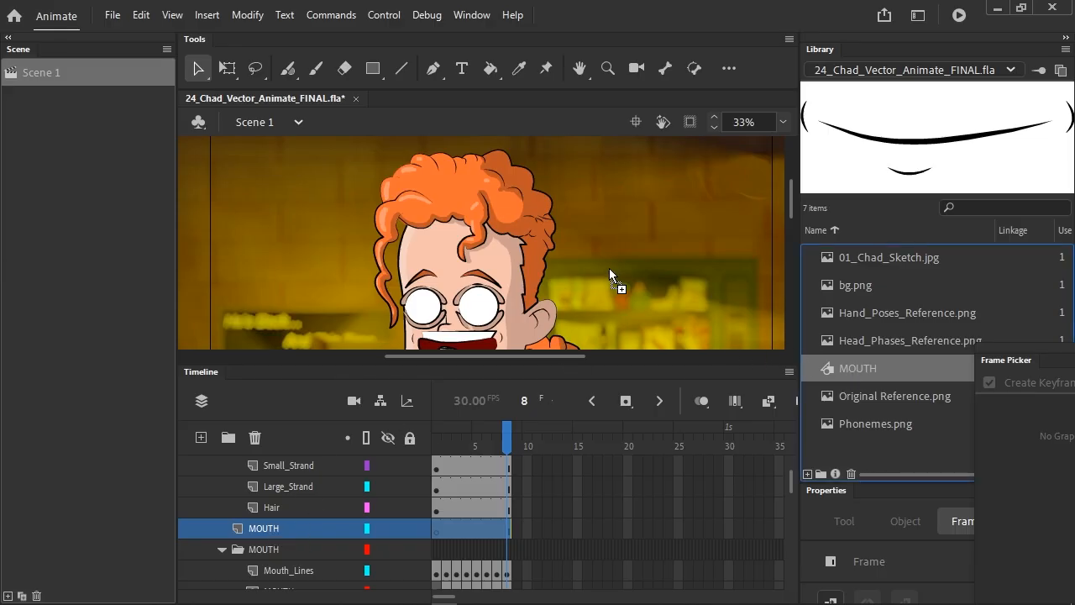
left_click_drag(609, 268, 609, 269)
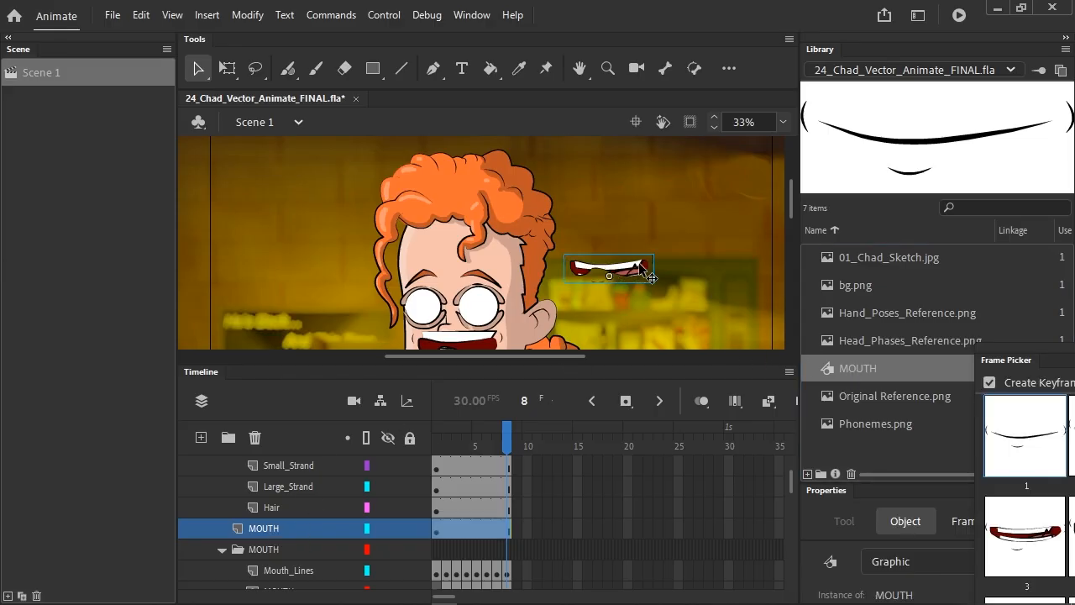
scroll(641, 199, "down", 3)
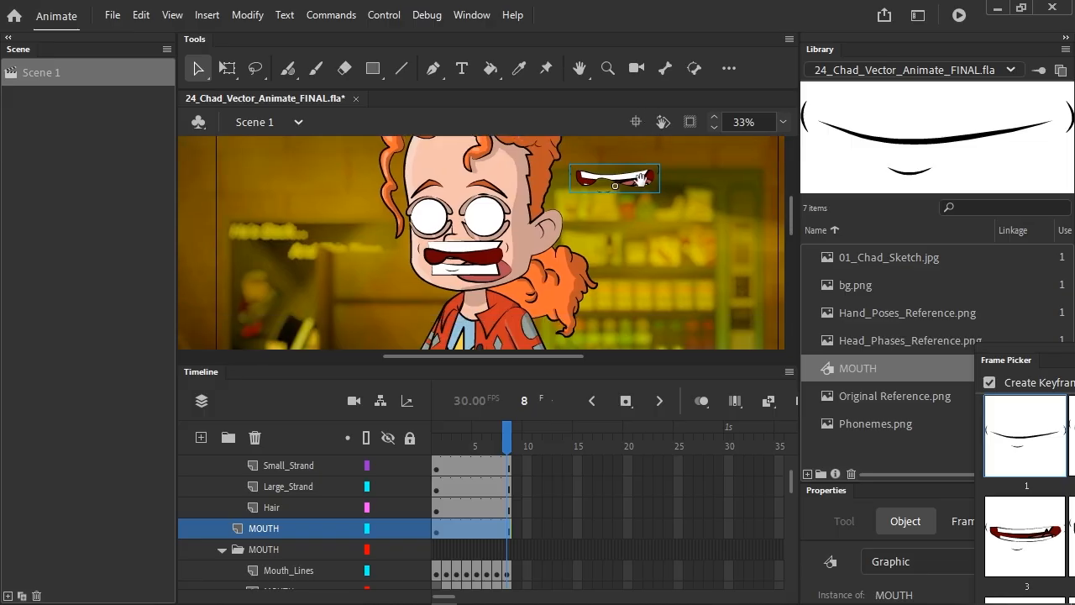
left_click_drag(642, 179, 491, 247)
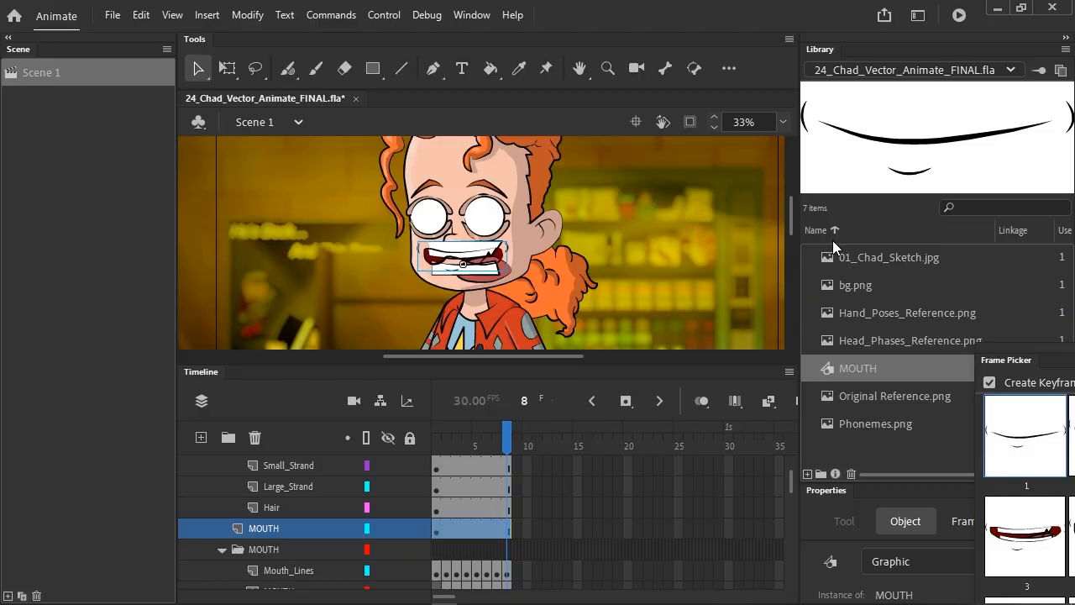
- Delete the original MOUTH layer folder together with its nested layers from Scene 1, keeping the separate MOUTH layer
left_click(265, 547)
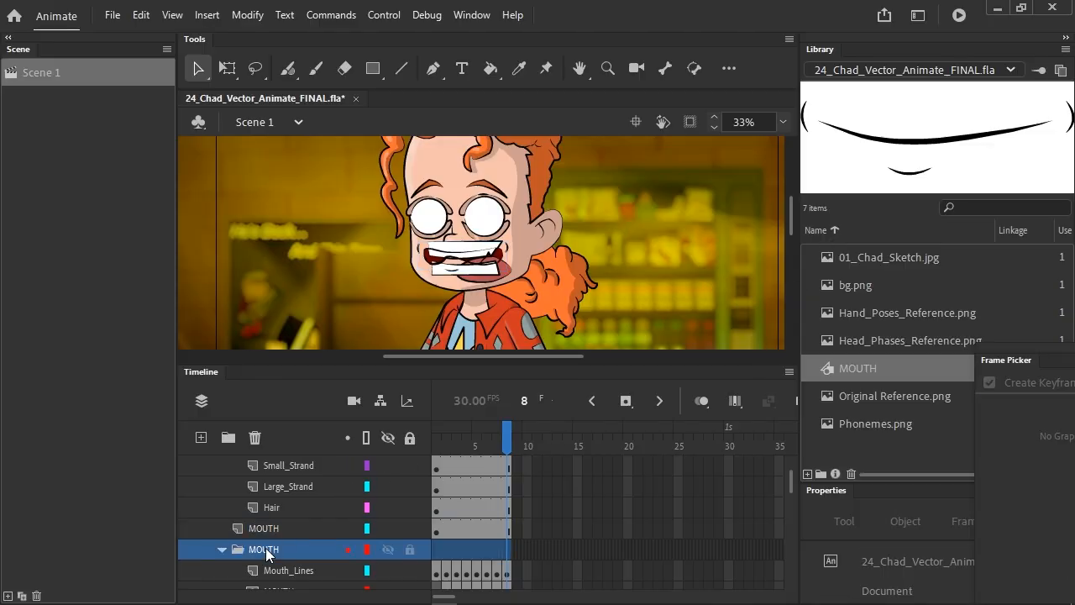
left_click(254, 438)
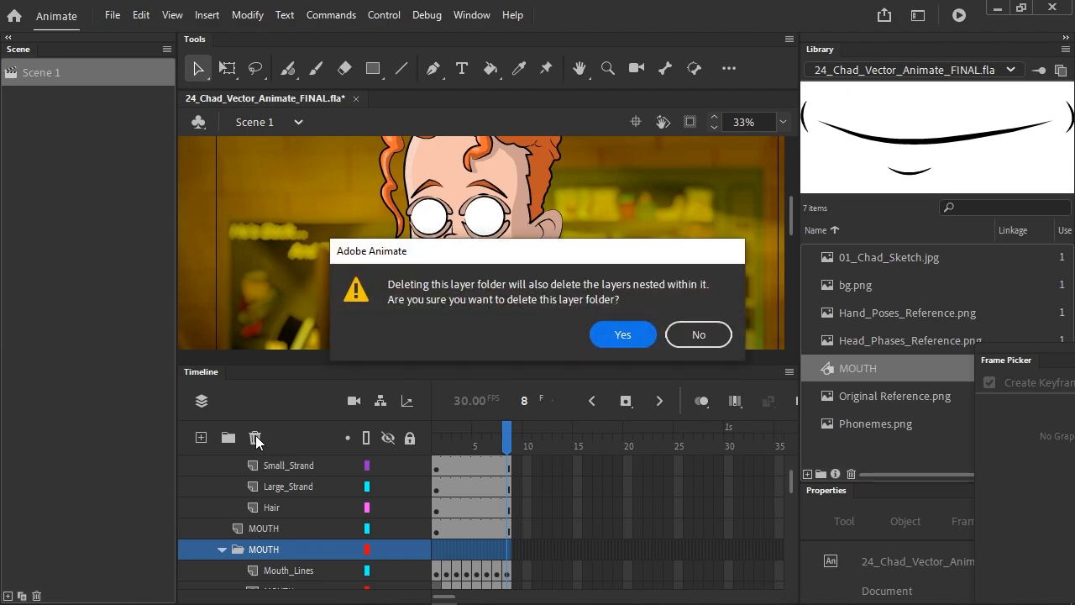
left_click(615, 338)
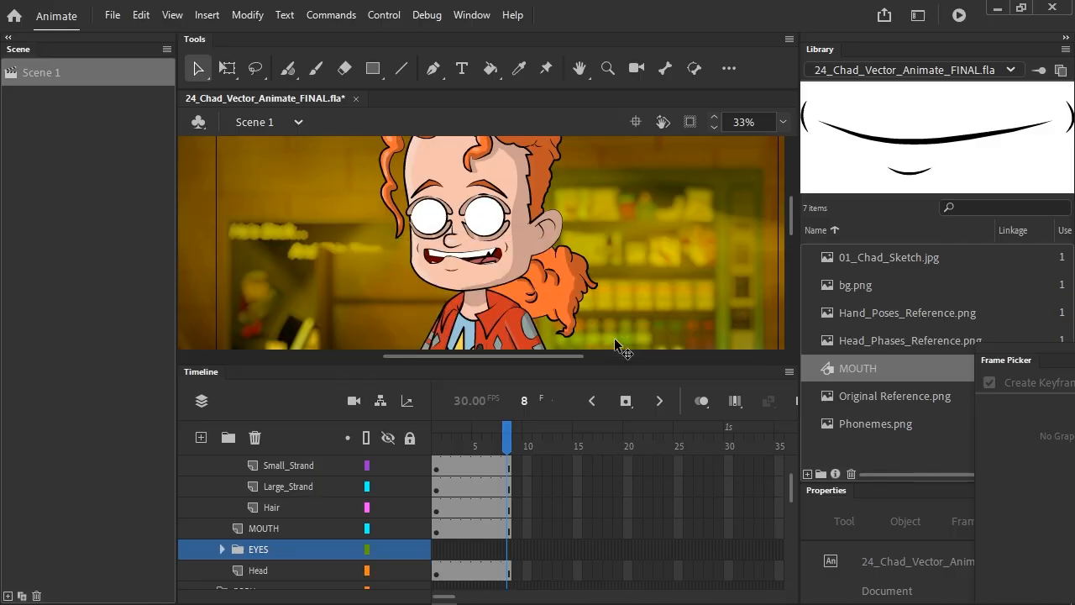
- Select the MOUTH layer's symbol instance and move the Frame Picker beside the character's head to examine its mouth frames
left_click(265, 528)
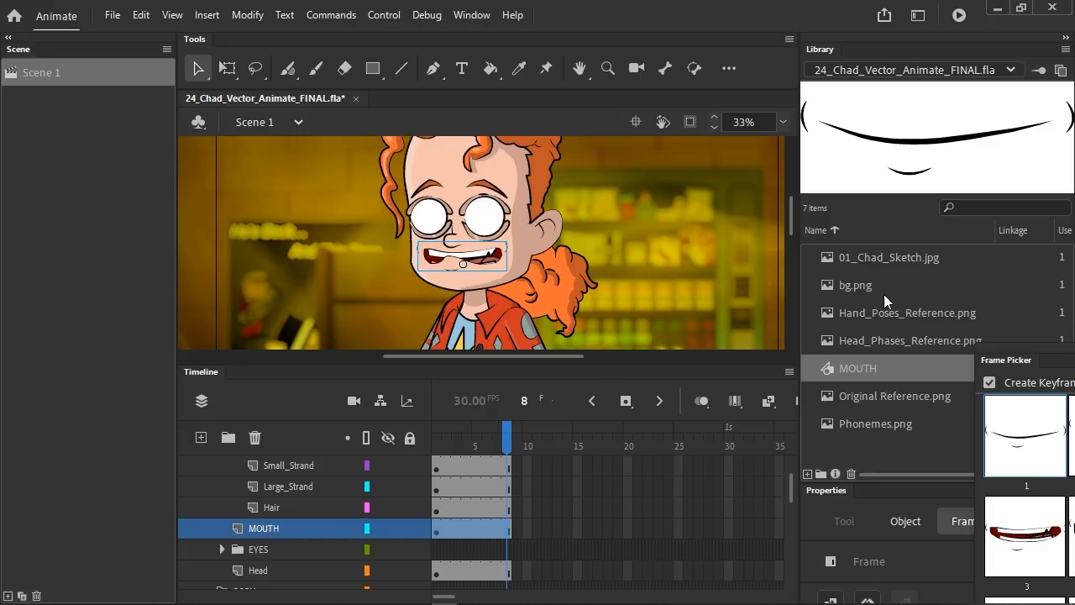
left_click_drag(1045, 356, 645, 167)
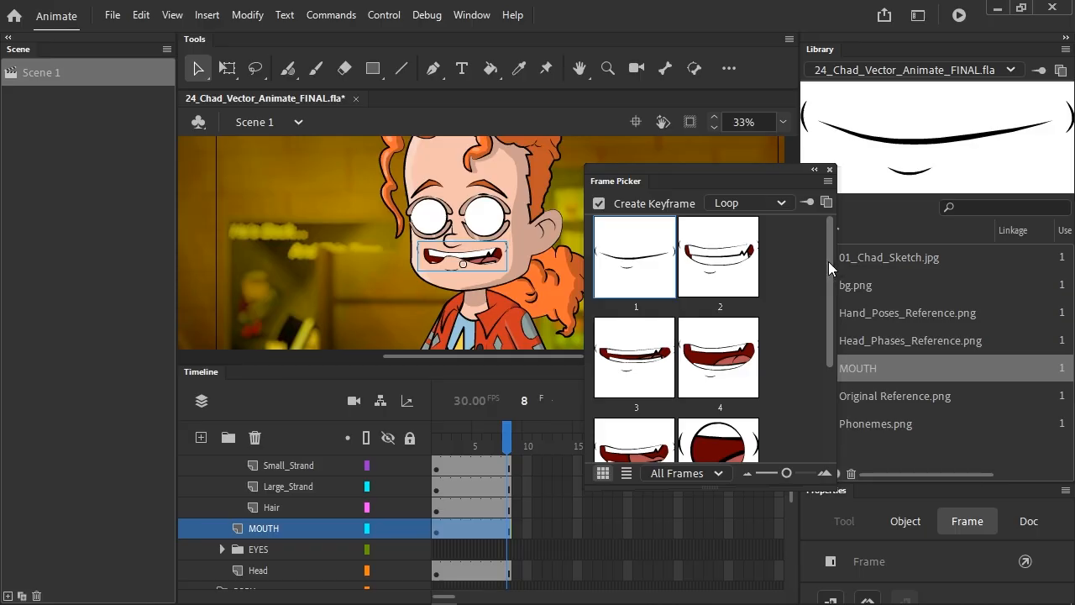
mouse_move(828, 261)
left_mouse_down()
mouse_move(840, 369)
mouse_move(826, 245)
mouse_move(833, 406)
mouse_move(816, 264)
left_mouse_up()
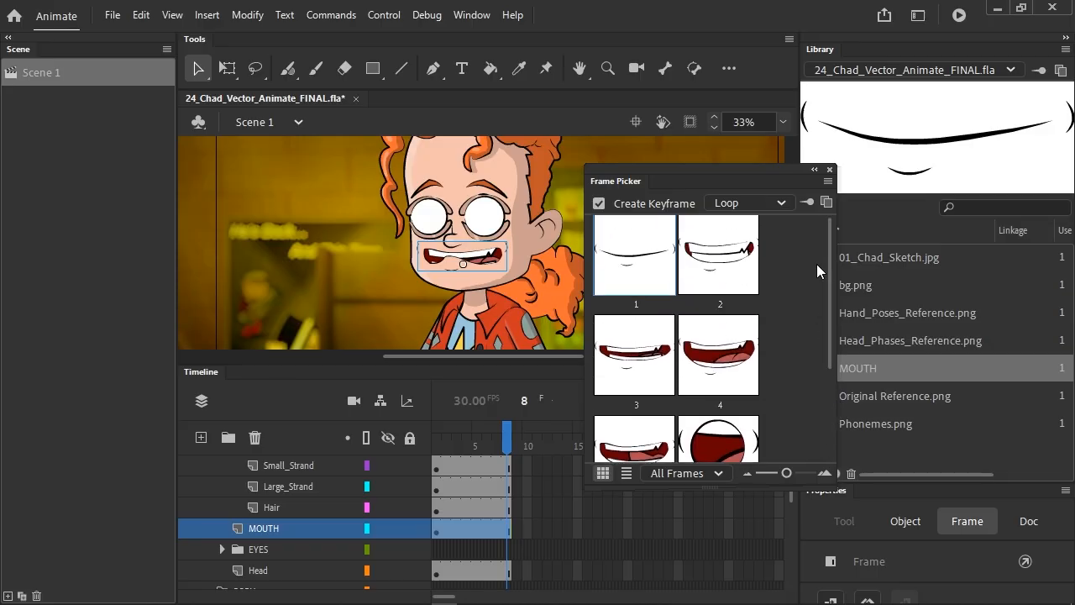